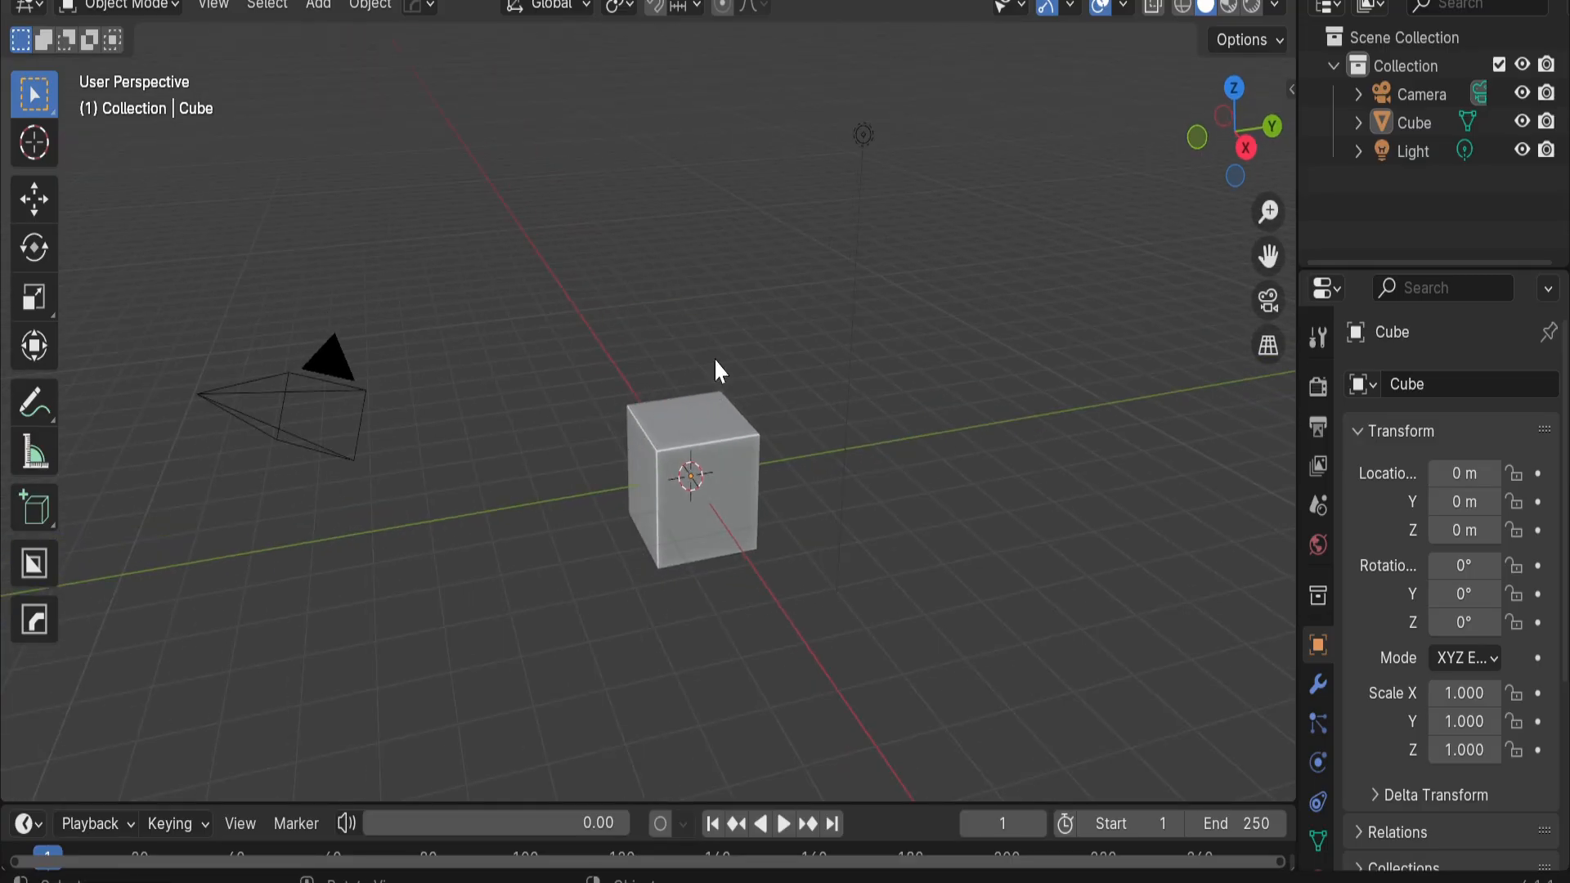
Delete the default cube and add a mesh plane in its place
click(745, 410)
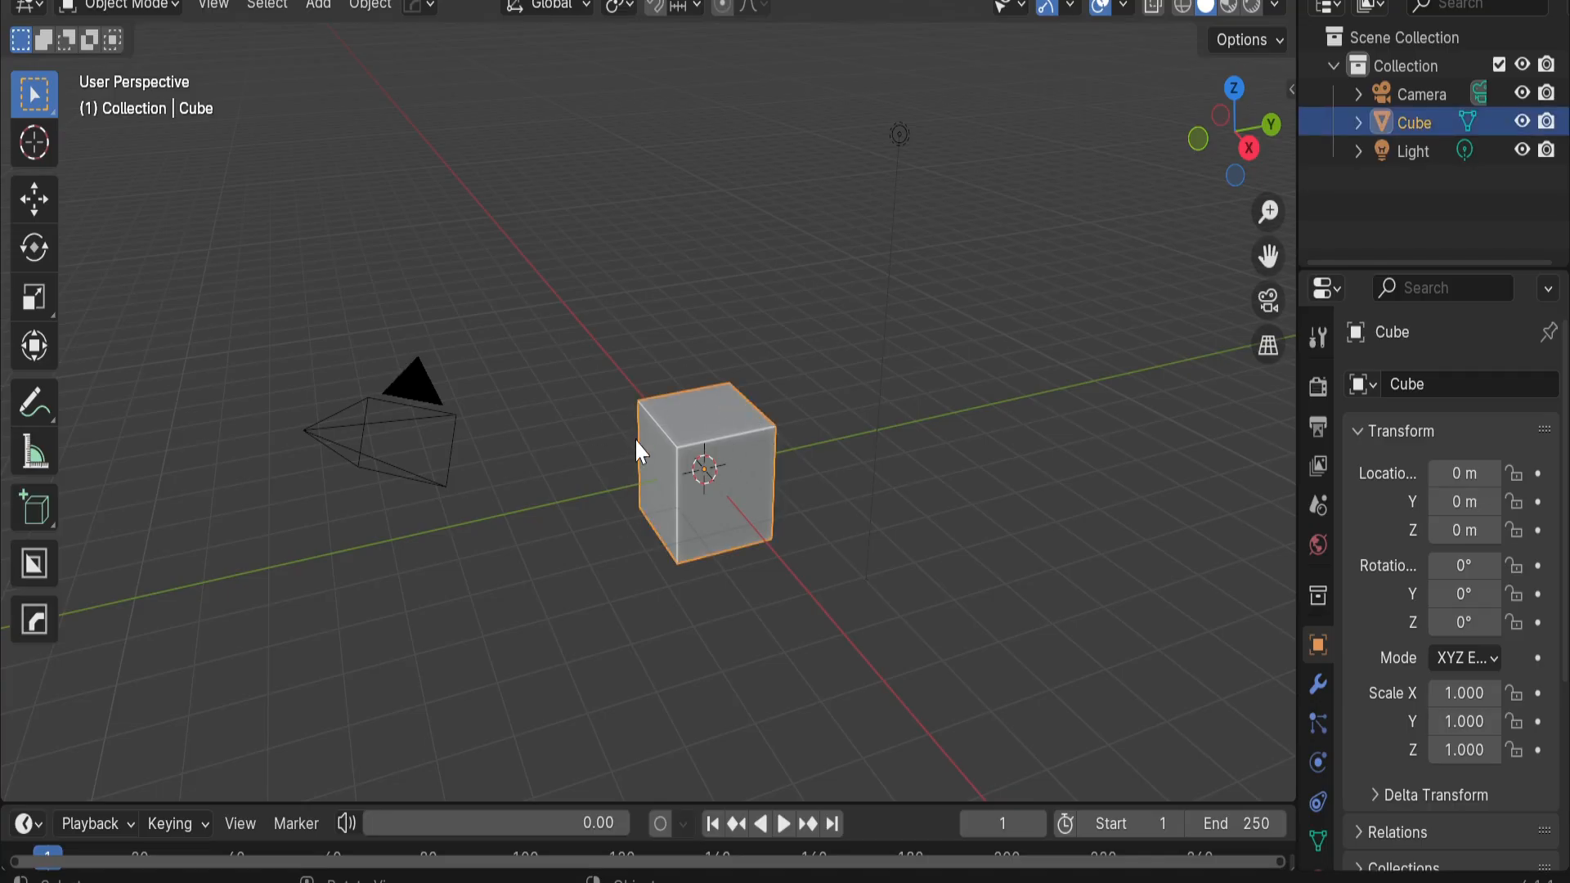
key(Delete)
key(shift+a)
mouse_move(646, 316)
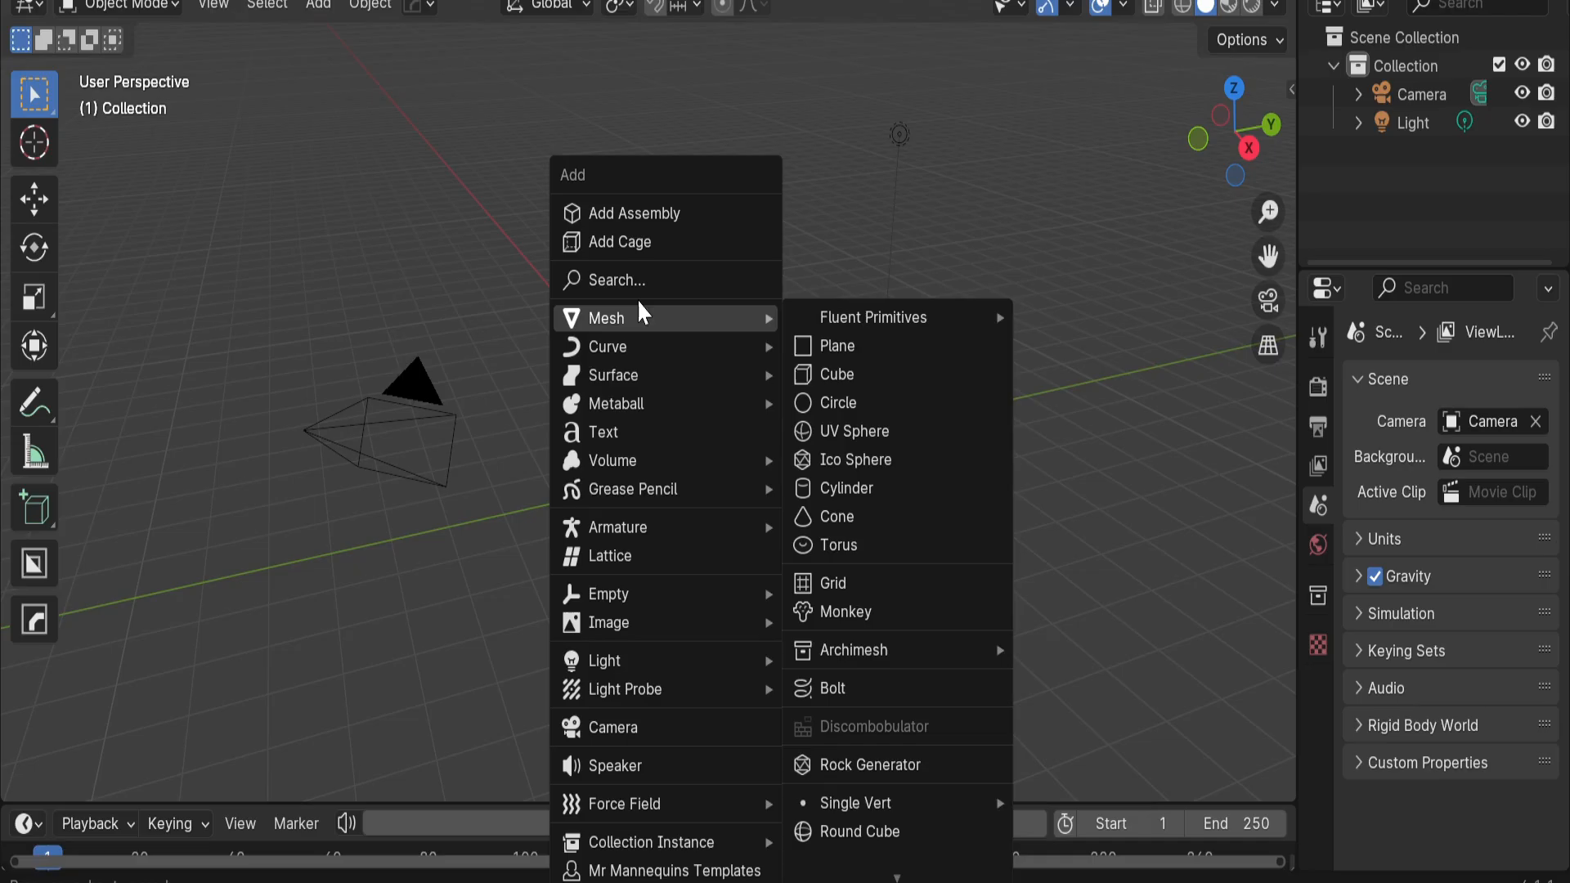
click(842, 343)
Rotate the plane 90 degrees about the global X axis so it stands upright
key(r)
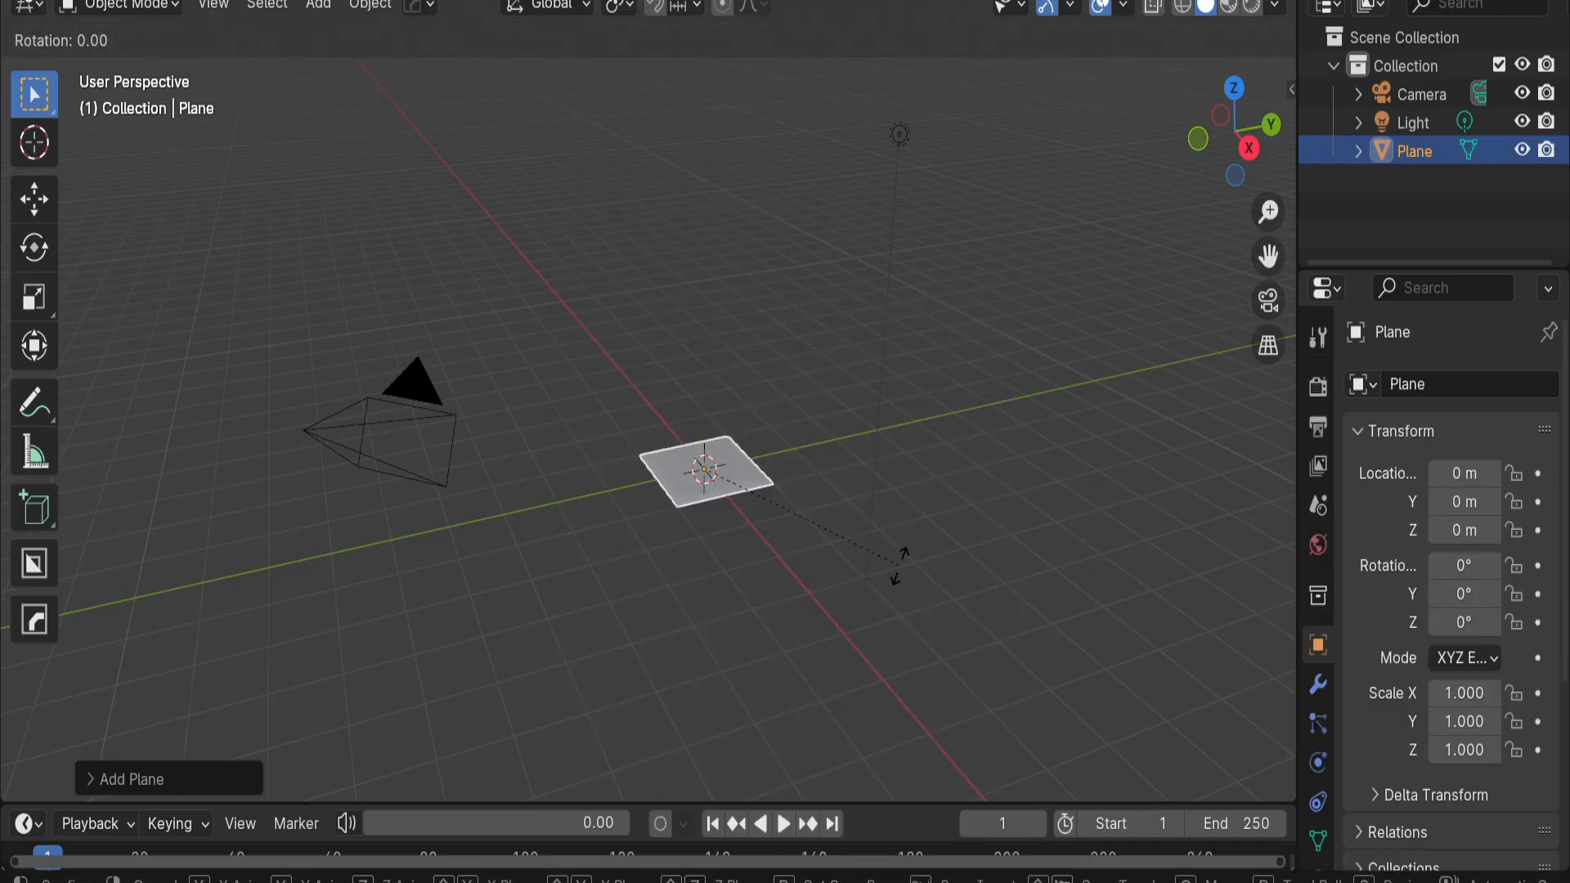
text(x)
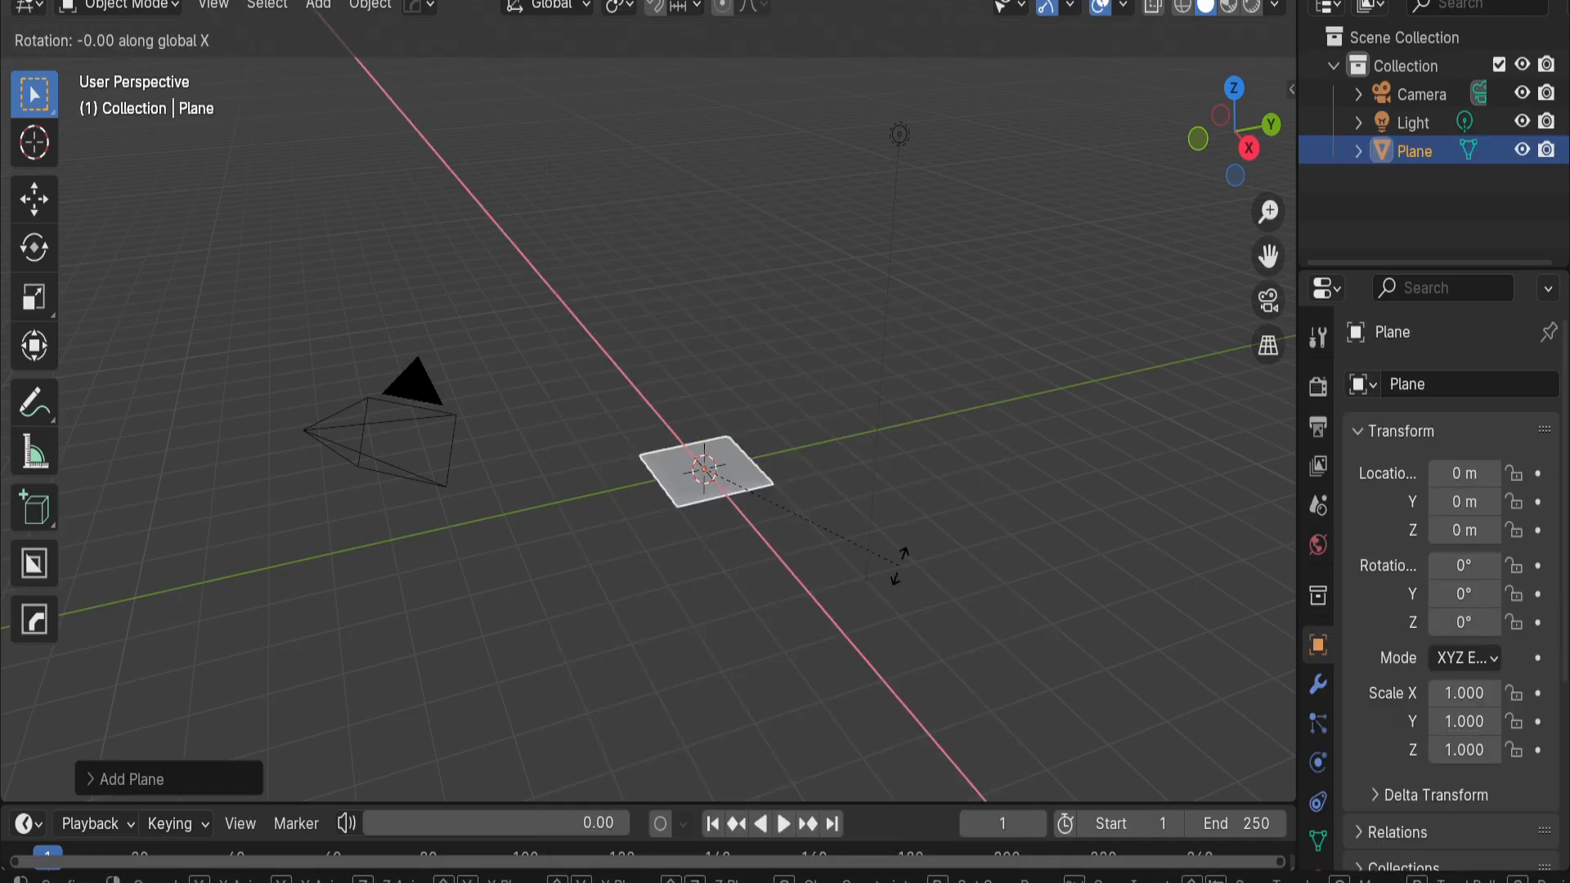
text(90)
key(Return)
click(898, 565)
middle_drag(898, 564, 918, 501)
scroll(900, 601, up, 3)
scroll(712, 418, up, 2)
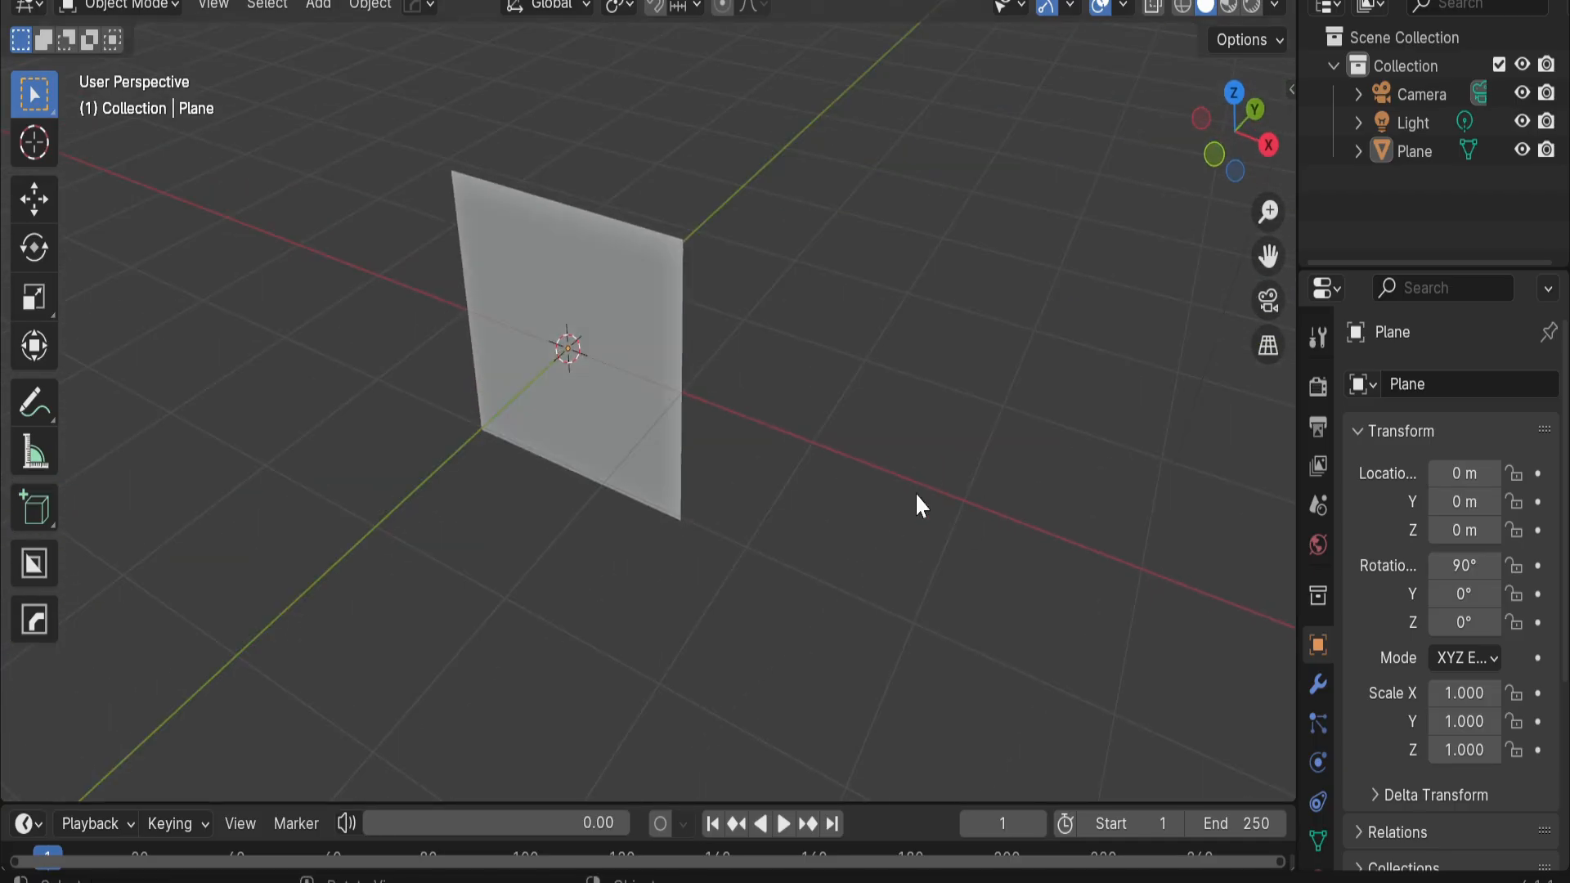
Select the upright plane and switch the viewport shading to Material Preview
click(680, 419)
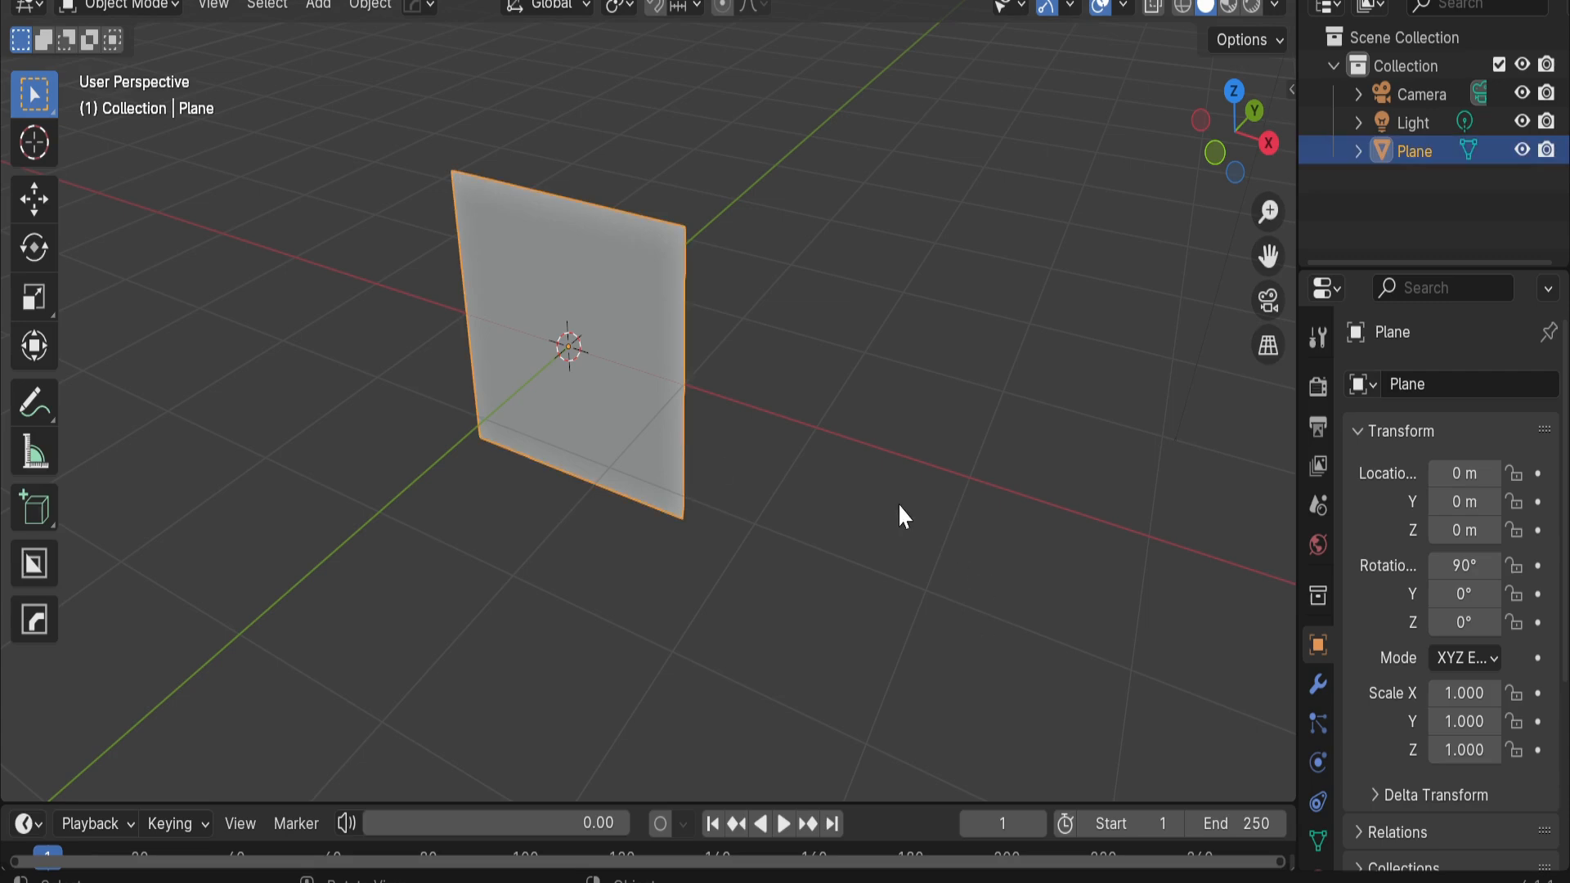
key(d)
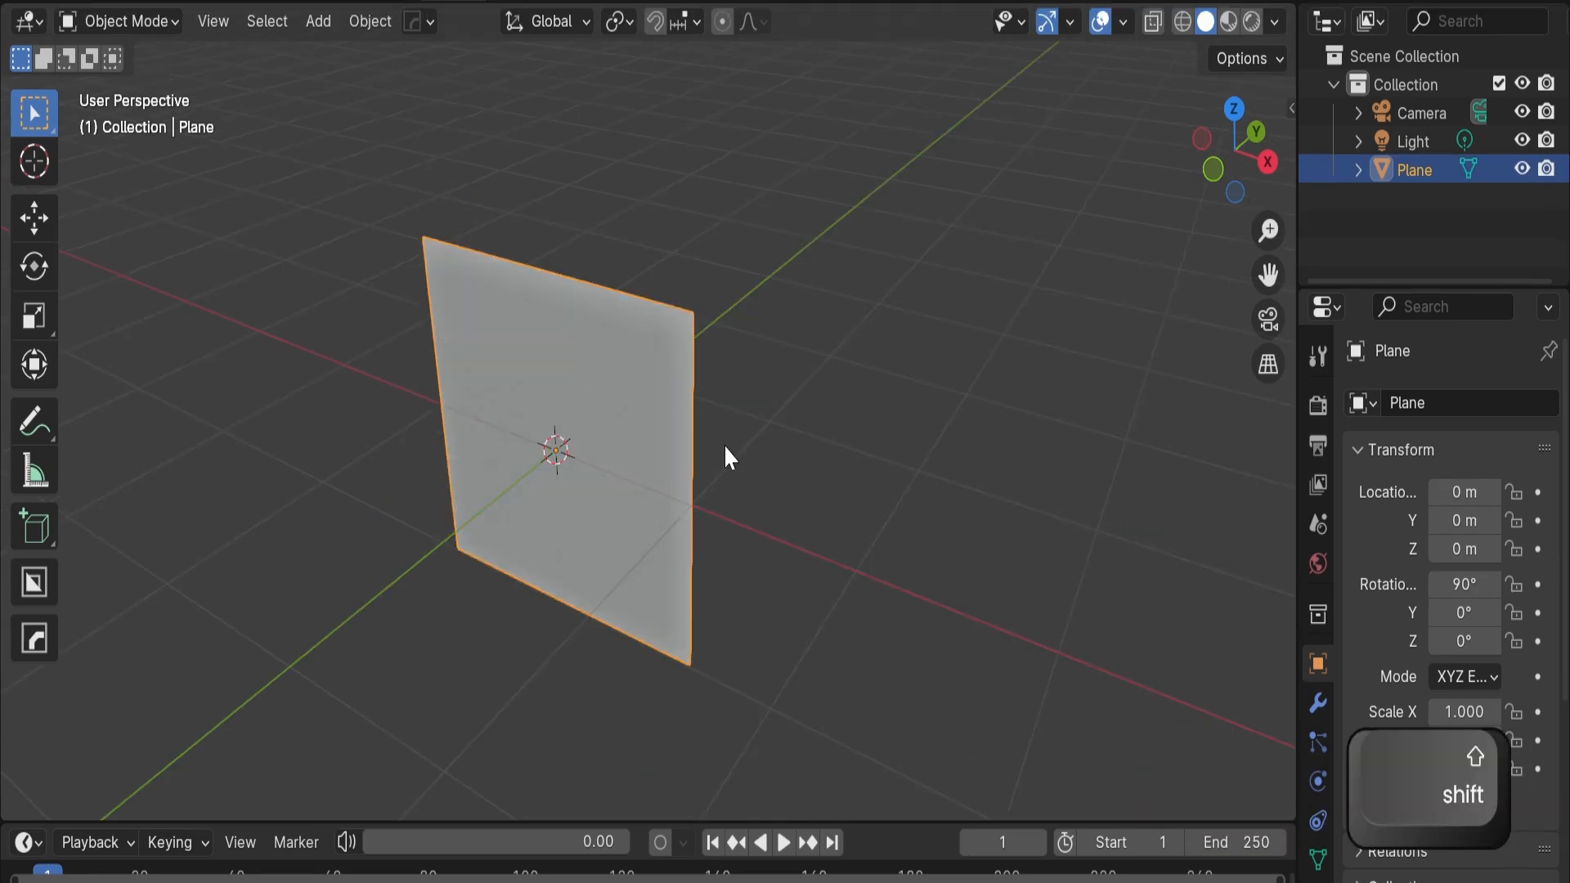
middle_drag(724, 444, 975, 182)
scroll(743, 430, up, 2)
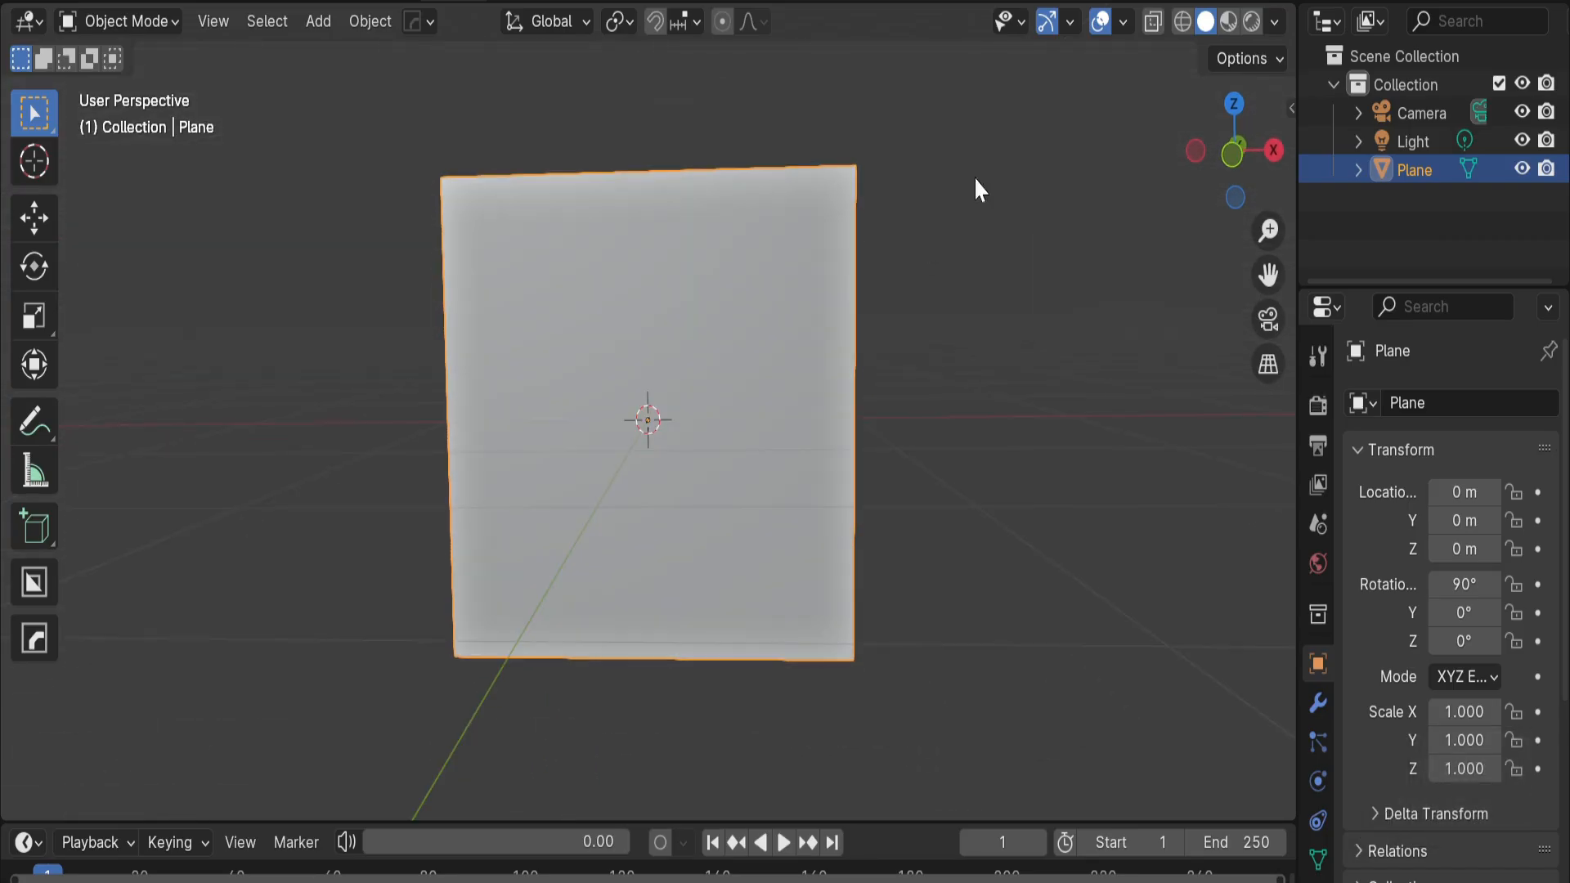
click(1230, 23)
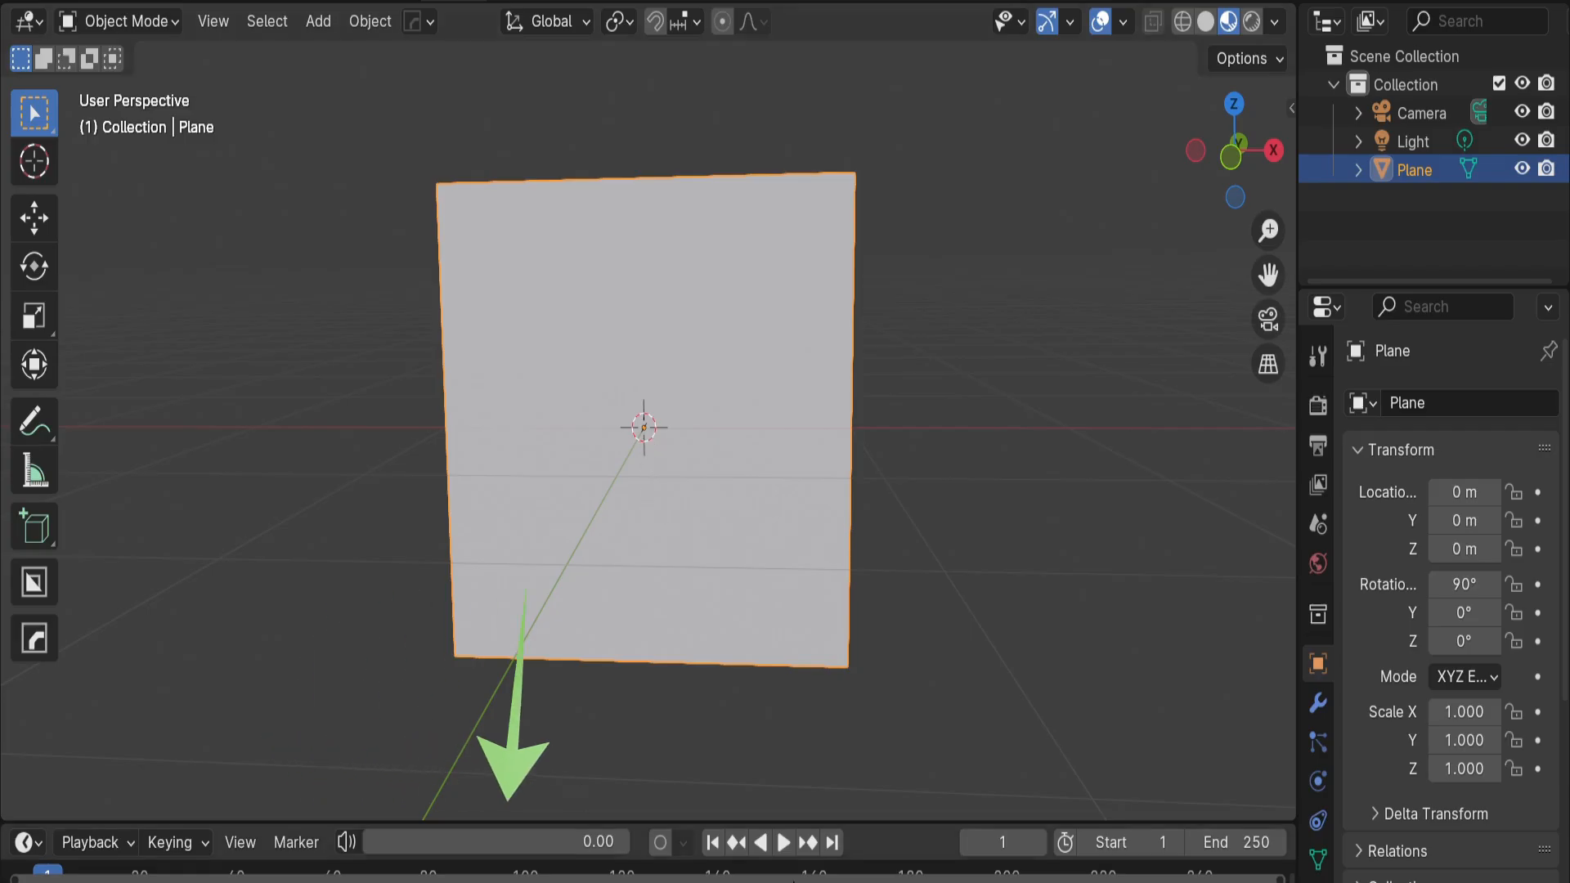
Enlarge the timeline area below the viewport and change it to a Shader Editor
drag(869, 821, 847, 667)
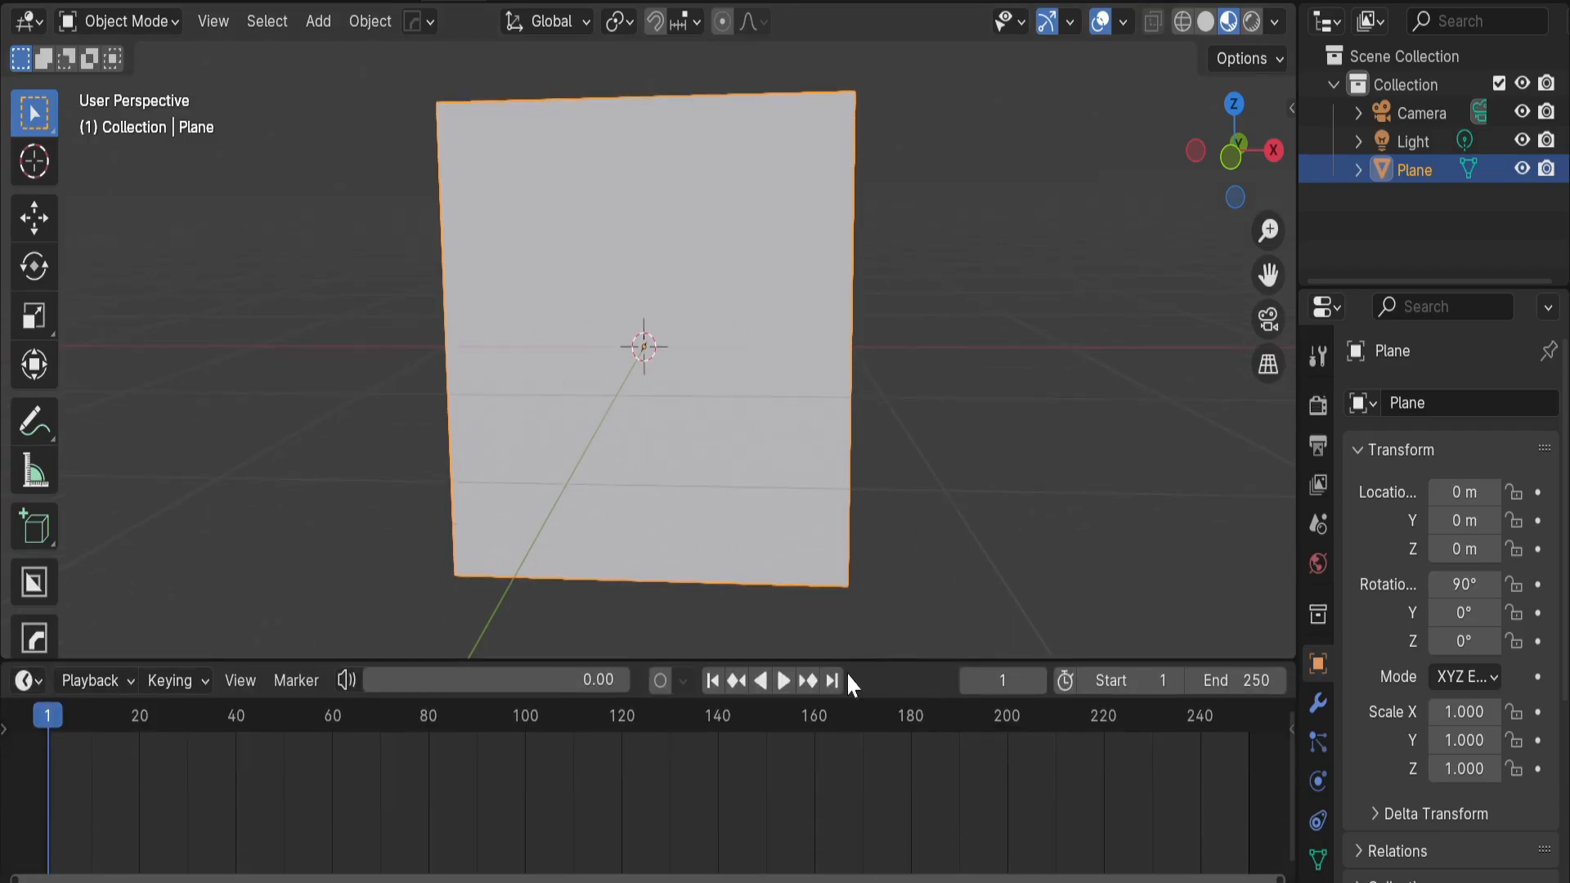
click(27, 681)
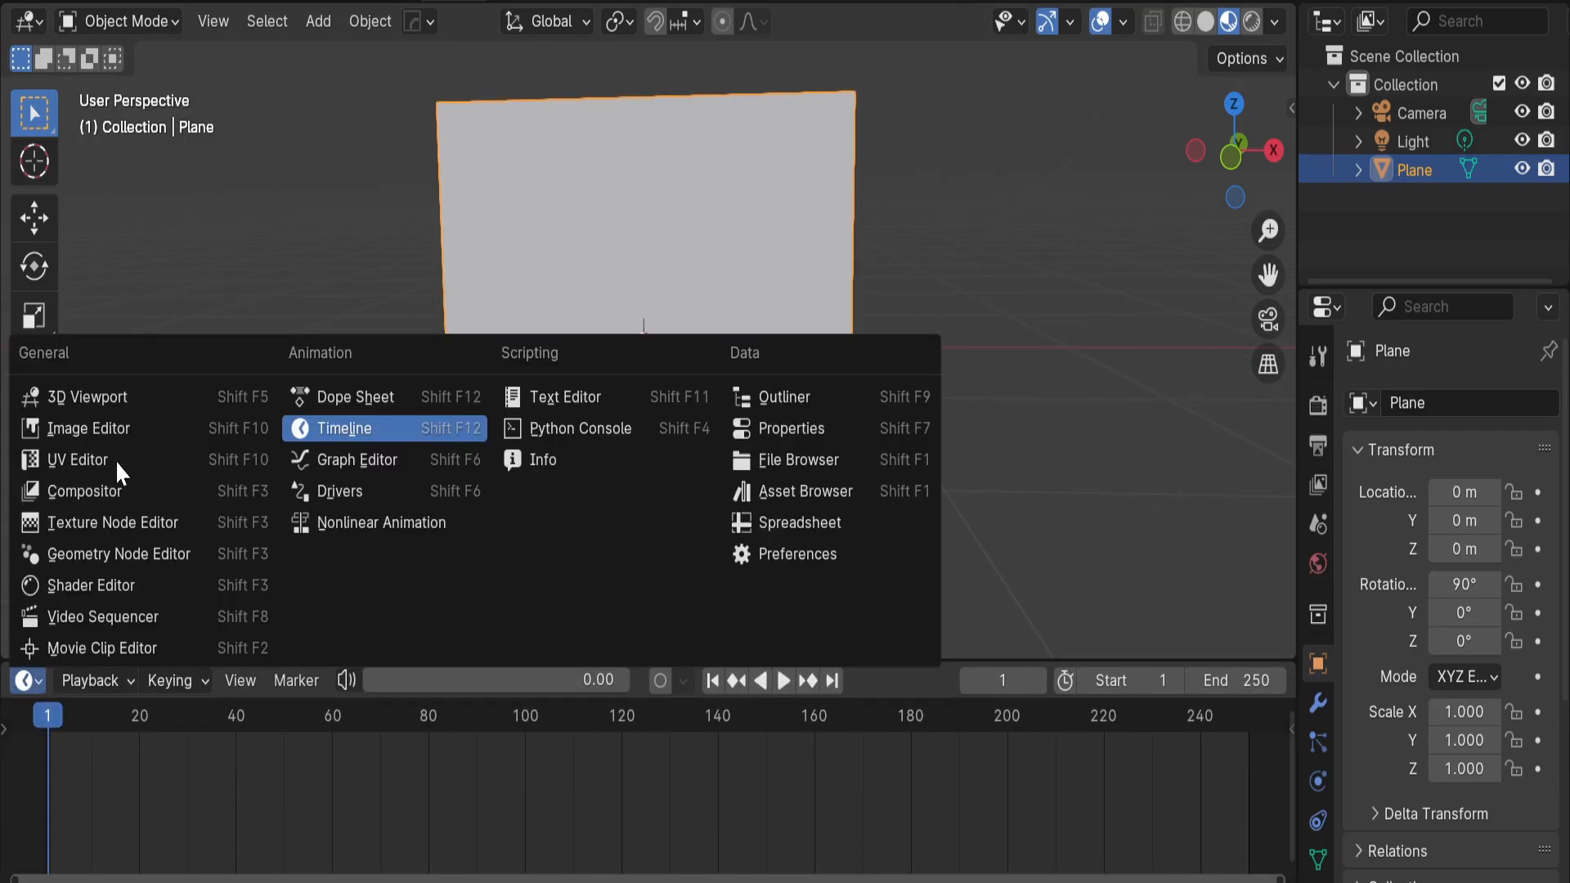
click(33, 679)
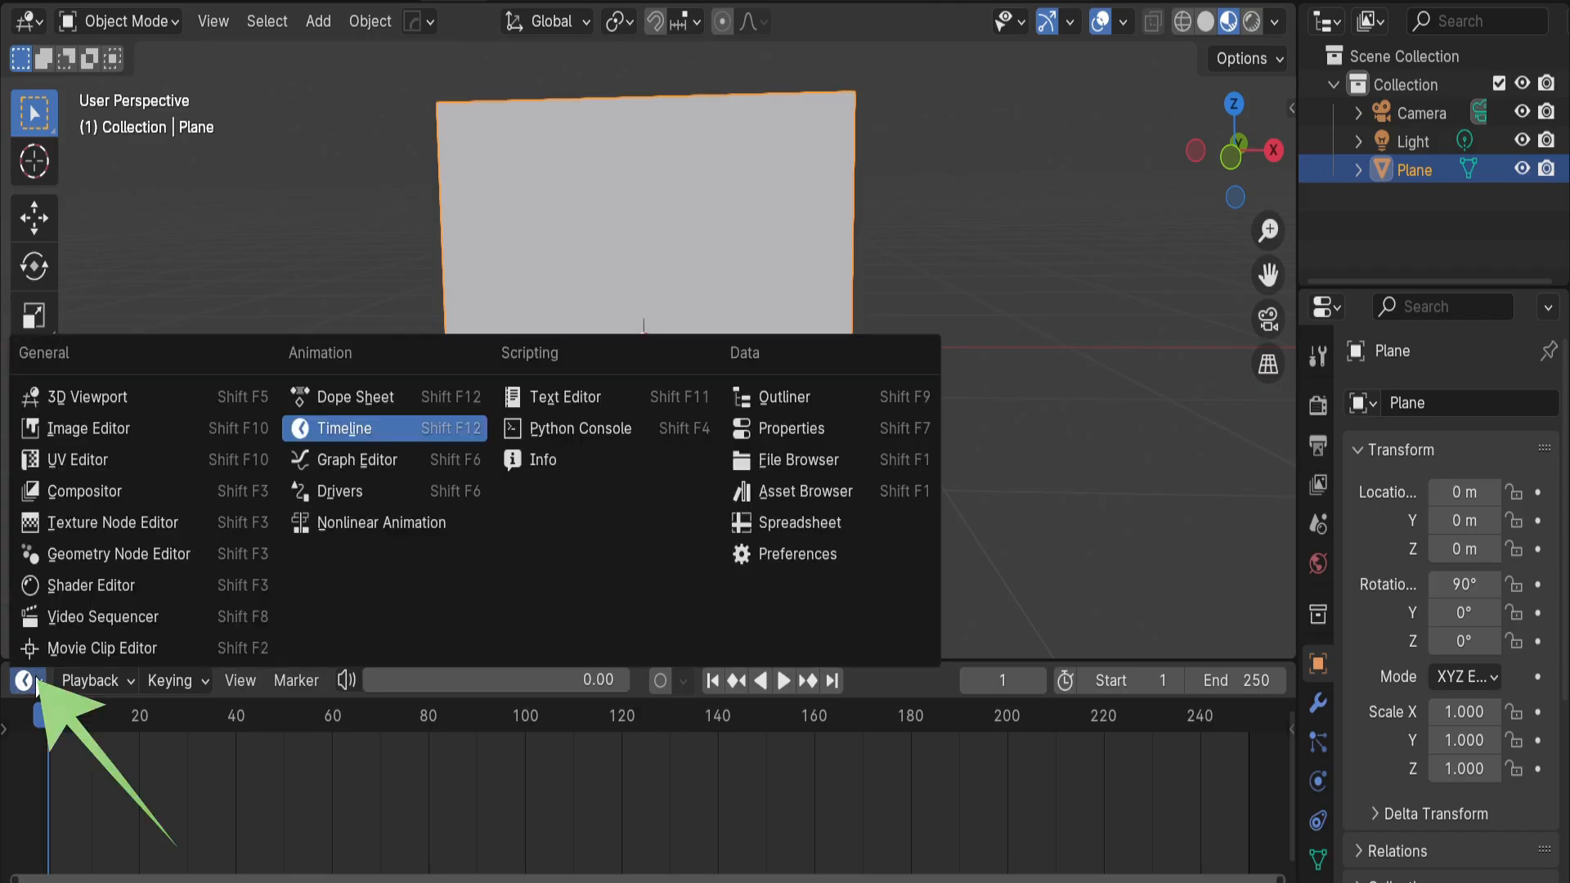
click(73, 585)
middle_drag(524, 597, 610, 527)
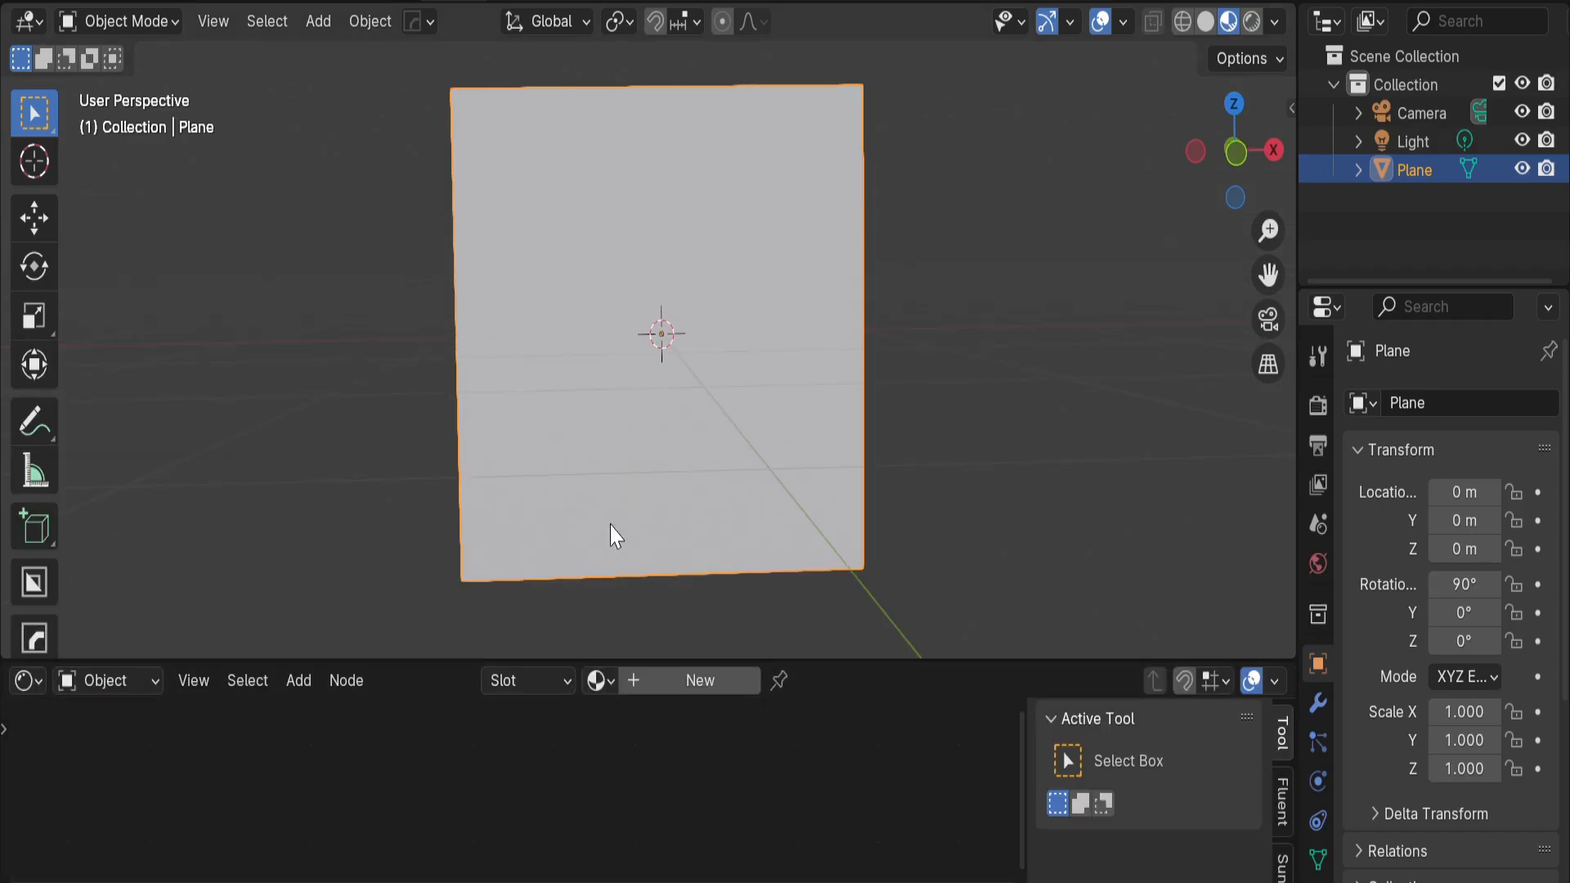
drag(814, 654, 761, 569)
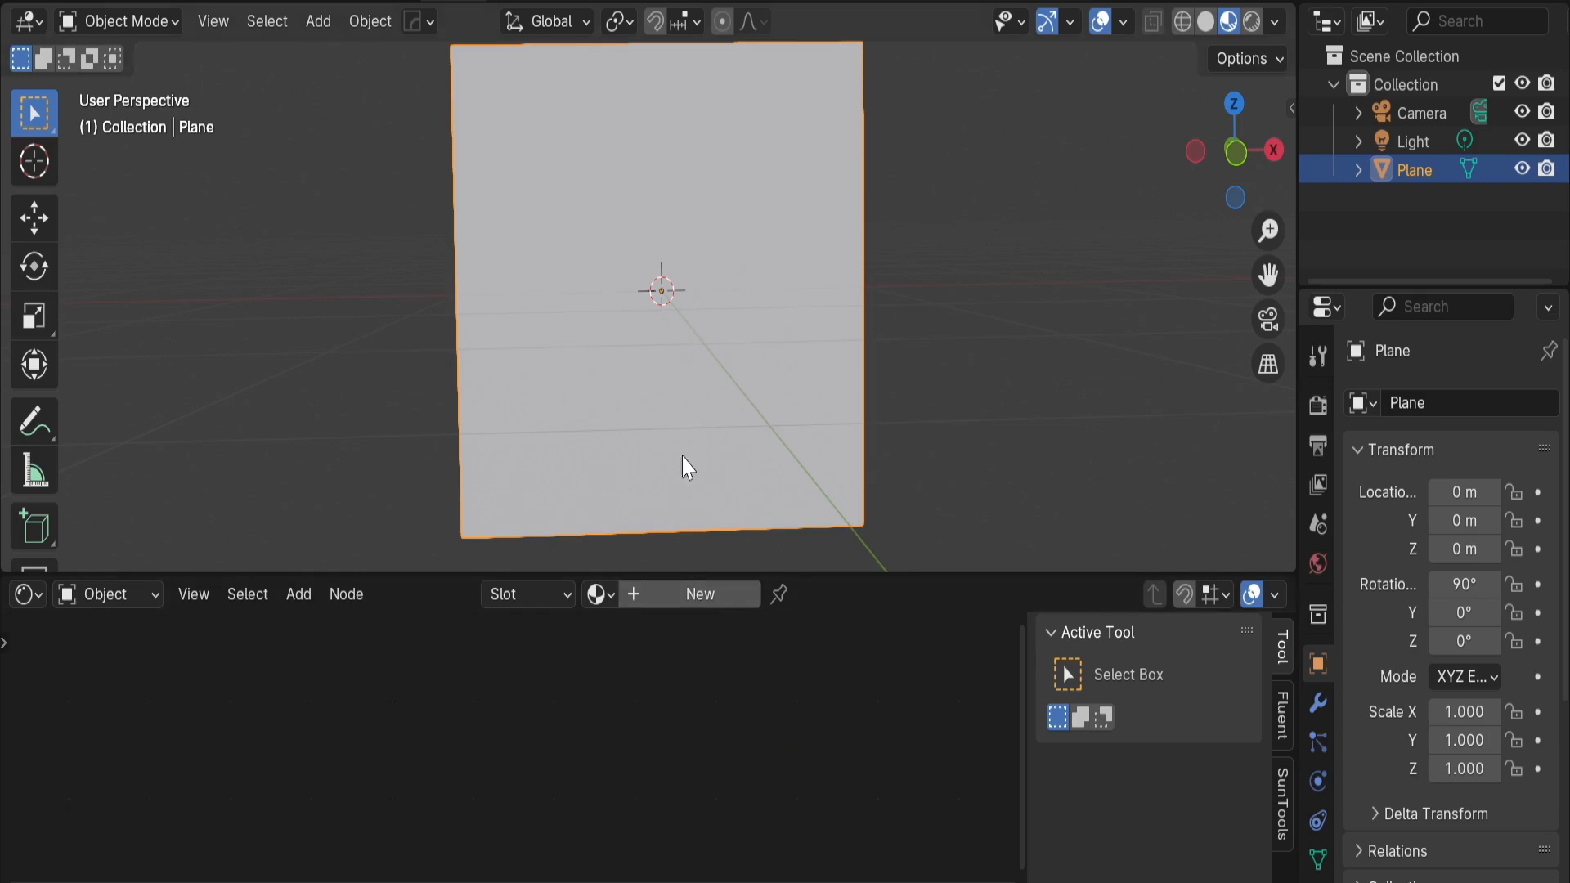
Create a new material on the plane and name it vfx
click(690, 593)
middle_drag(743, 350, 528, 410)
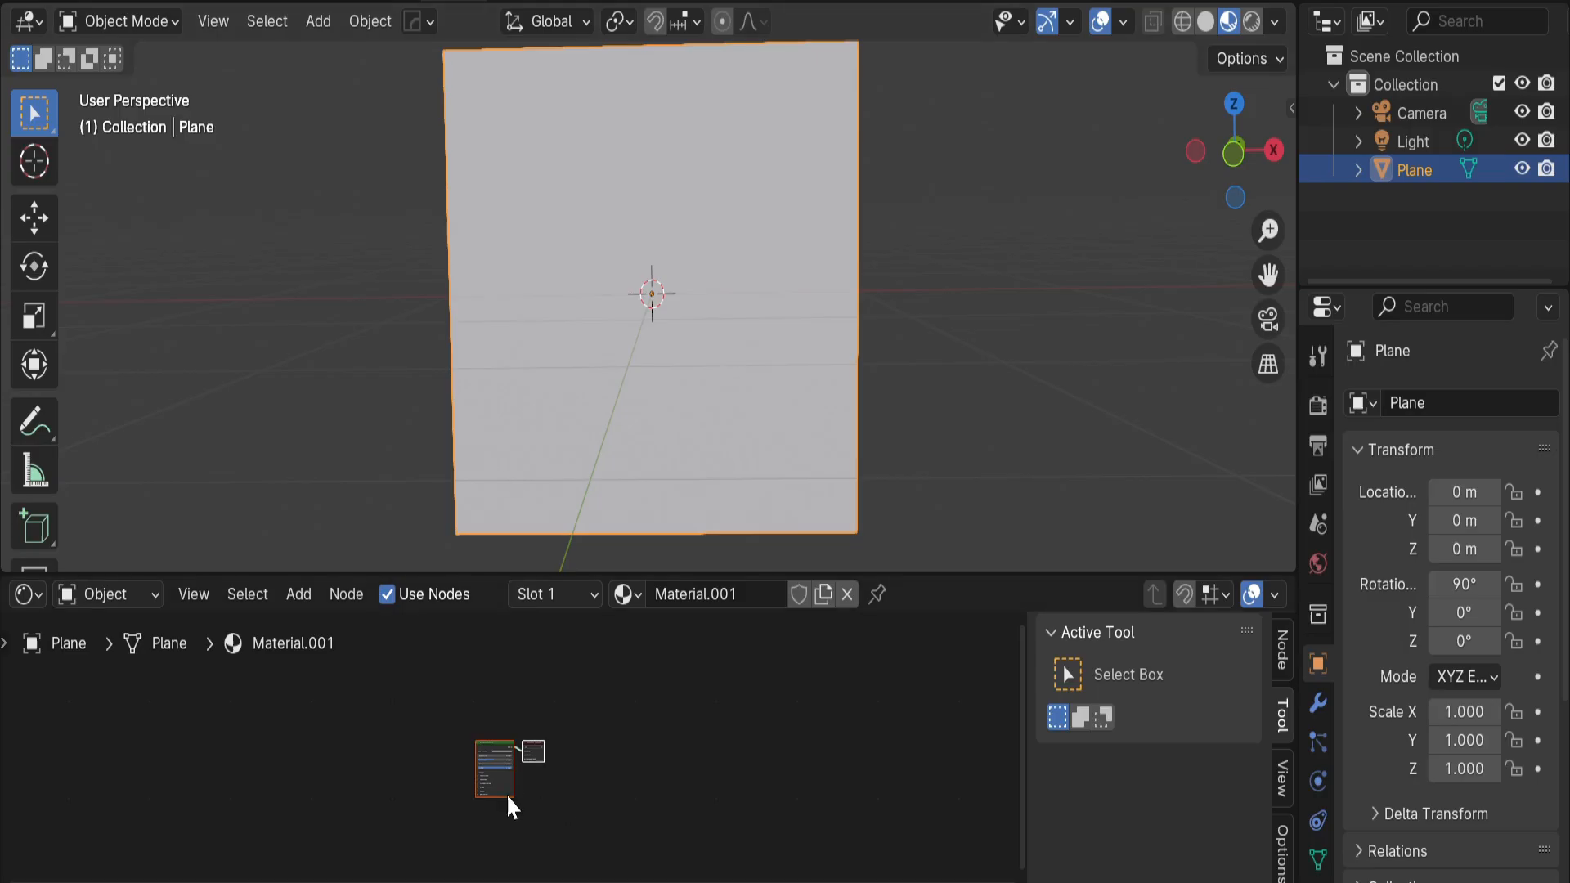
middle_drag(507, 794, 629, 746)
scroll(724, 723, up, 5)
scroll(527, 764, up, 2)
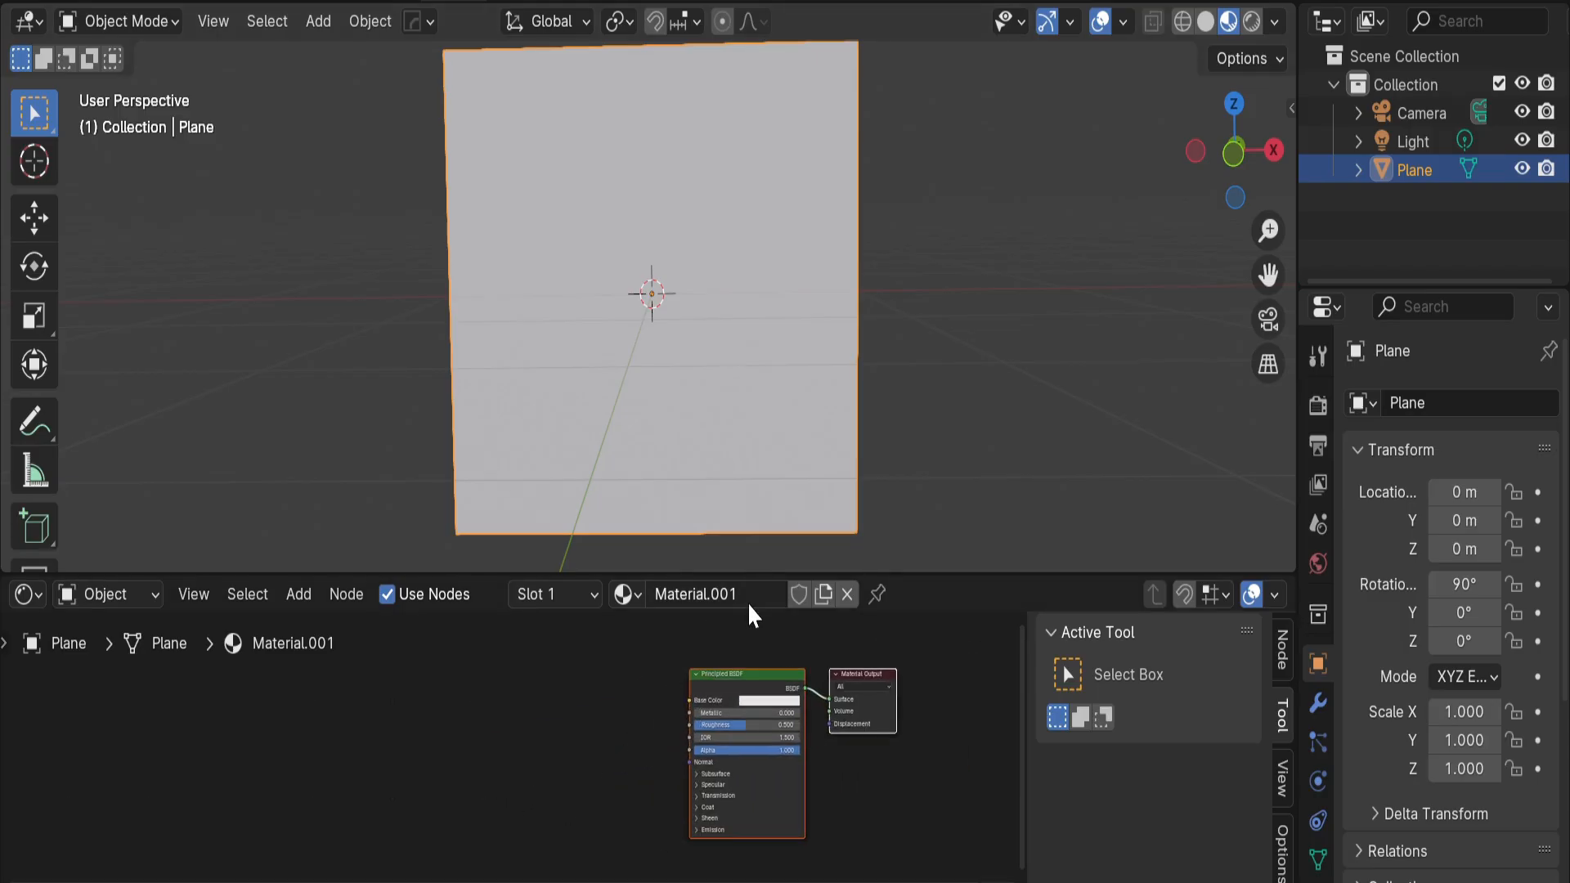
click(751, 597)
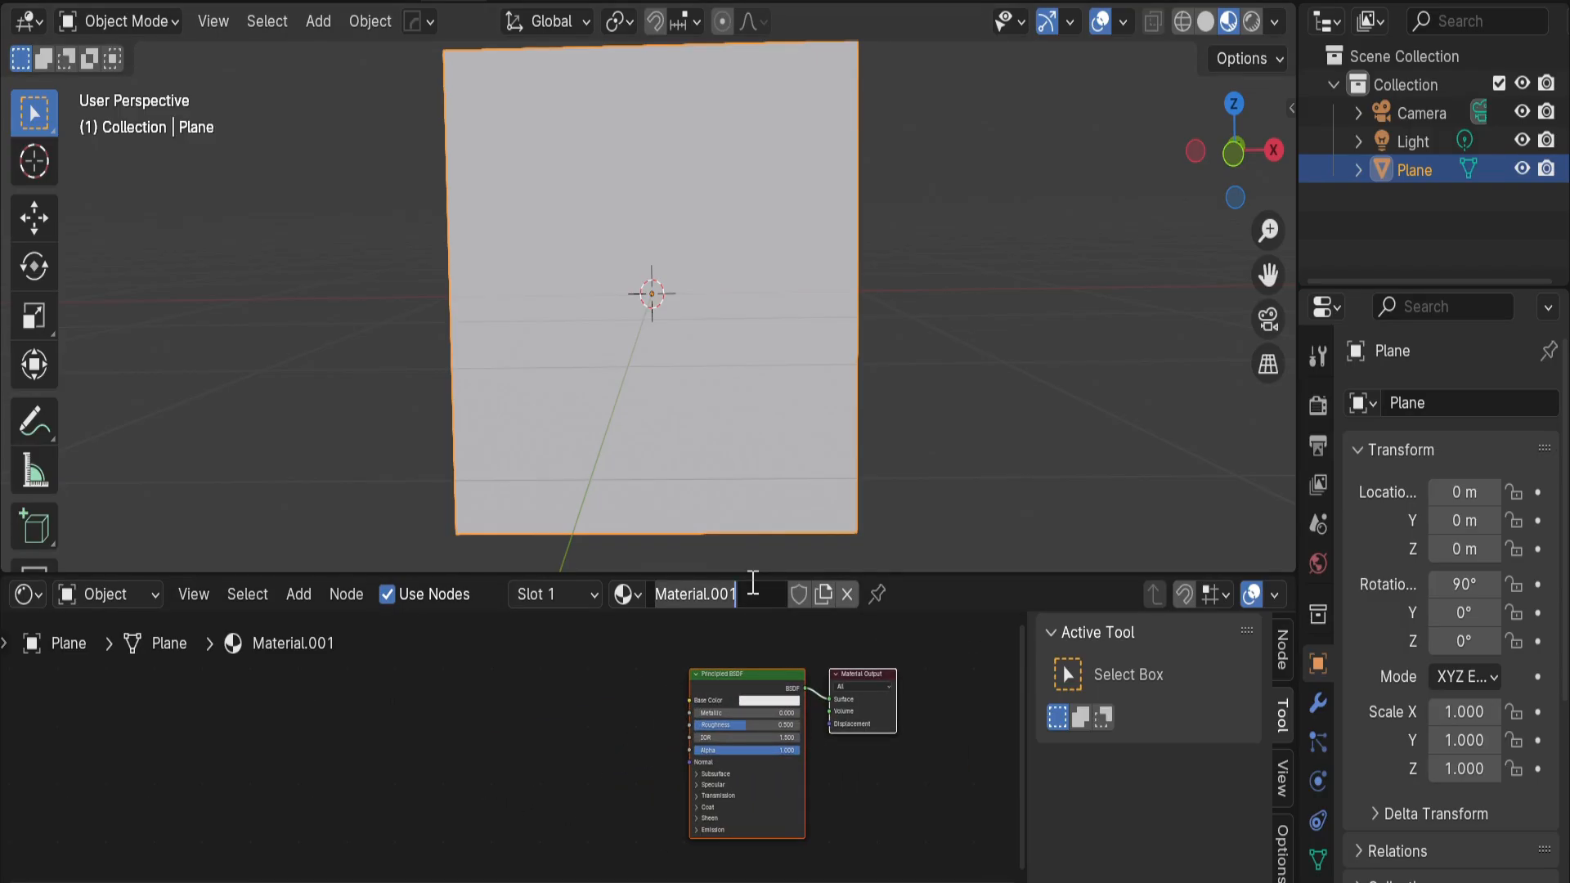
text(vfx)
key(Return)
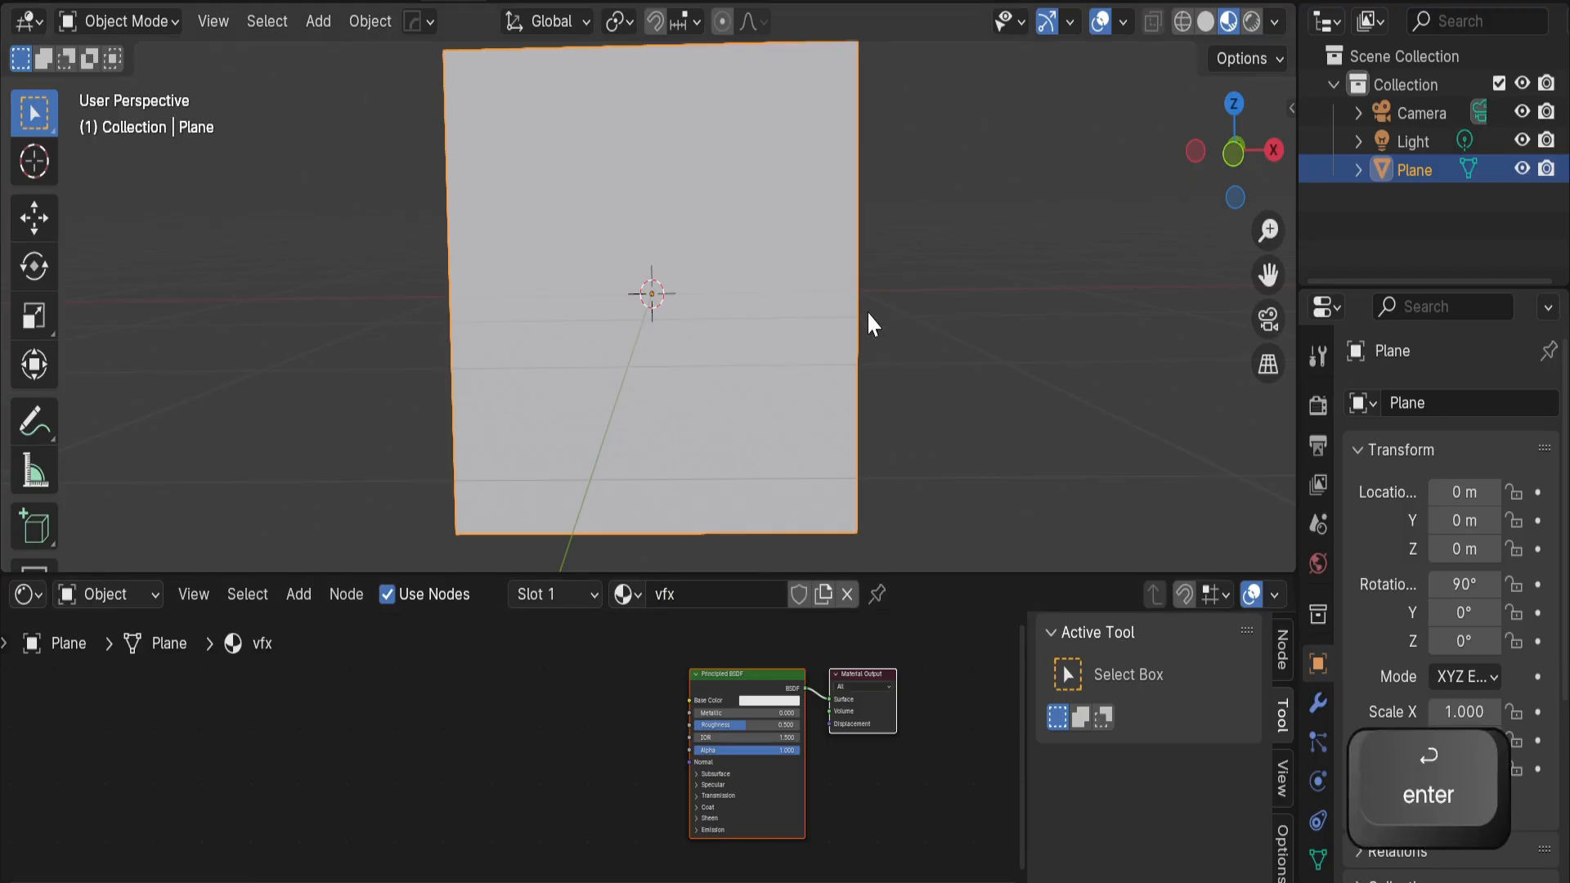
Deselect the plane and show the scene's render settings to check the render engine
middle_drag(865, 321, 872, 329)
mouse_move(871, 328)
shift+middle_down()
mouse_move(900, 336)
mouse_move(888, 314)
shift+middle_up()
scroll(899, 323, down, 1)
scroll(561, 715, up, 1)
middle_drag(561, 714, 509, 714)
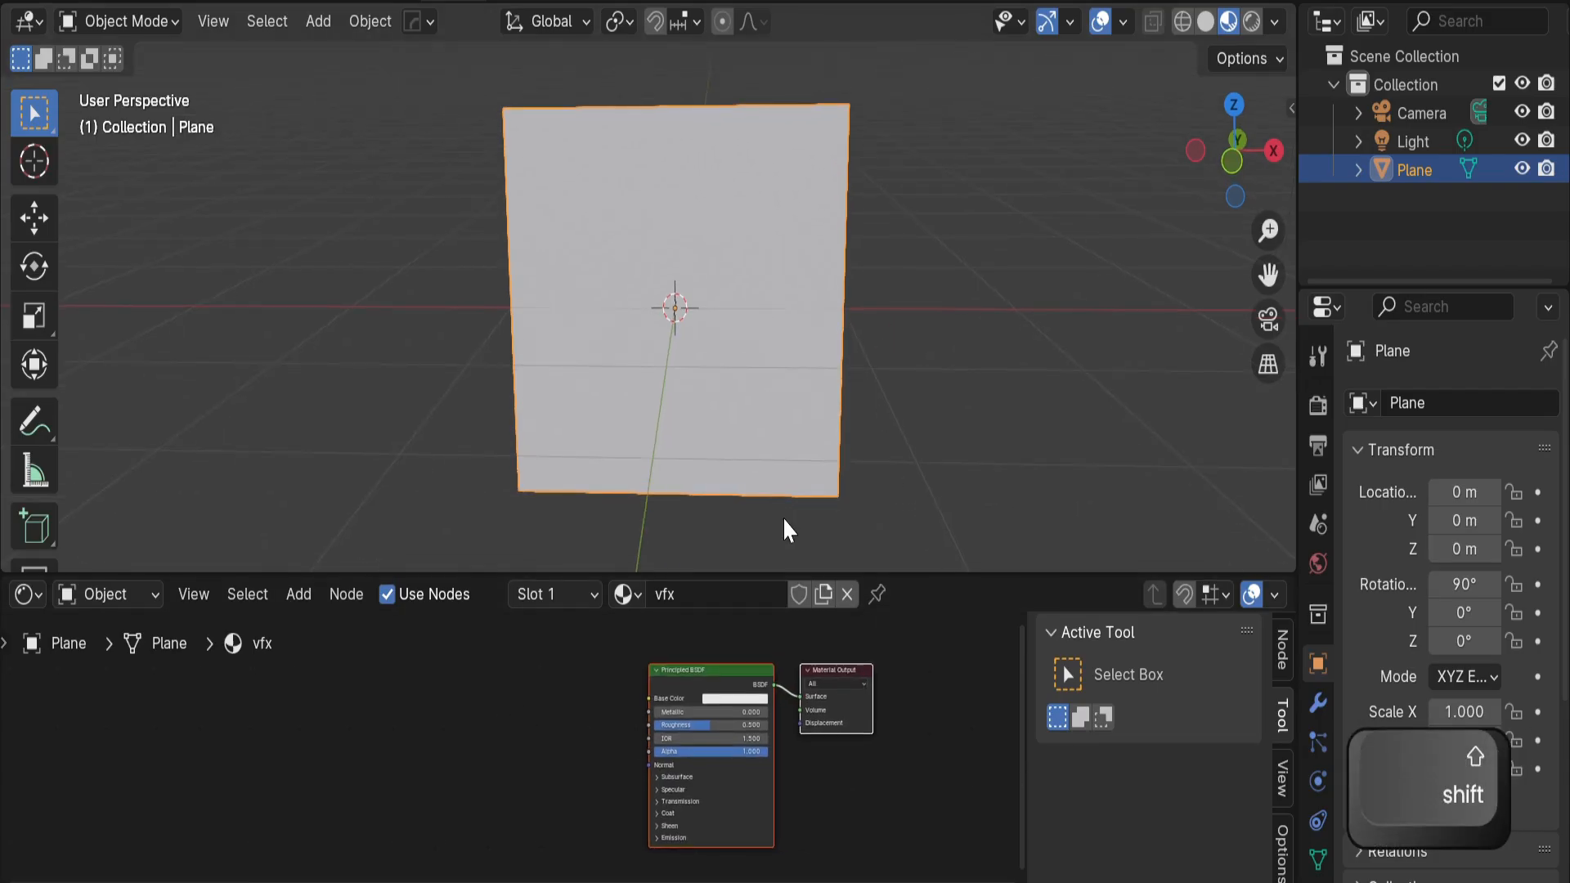
click(415, 355)
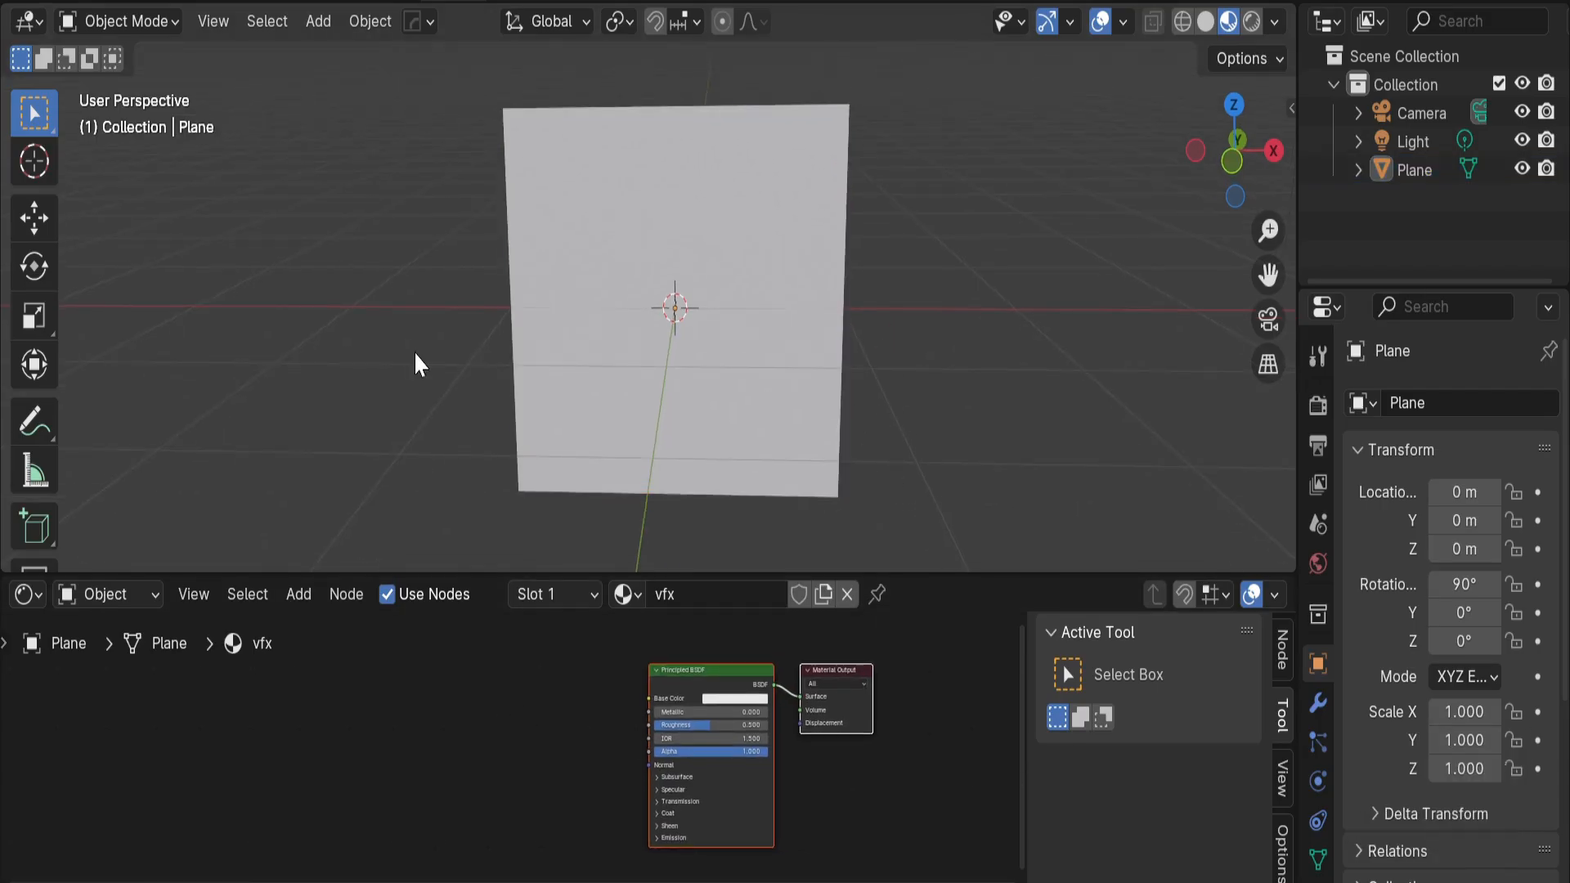
click(1321, 404)
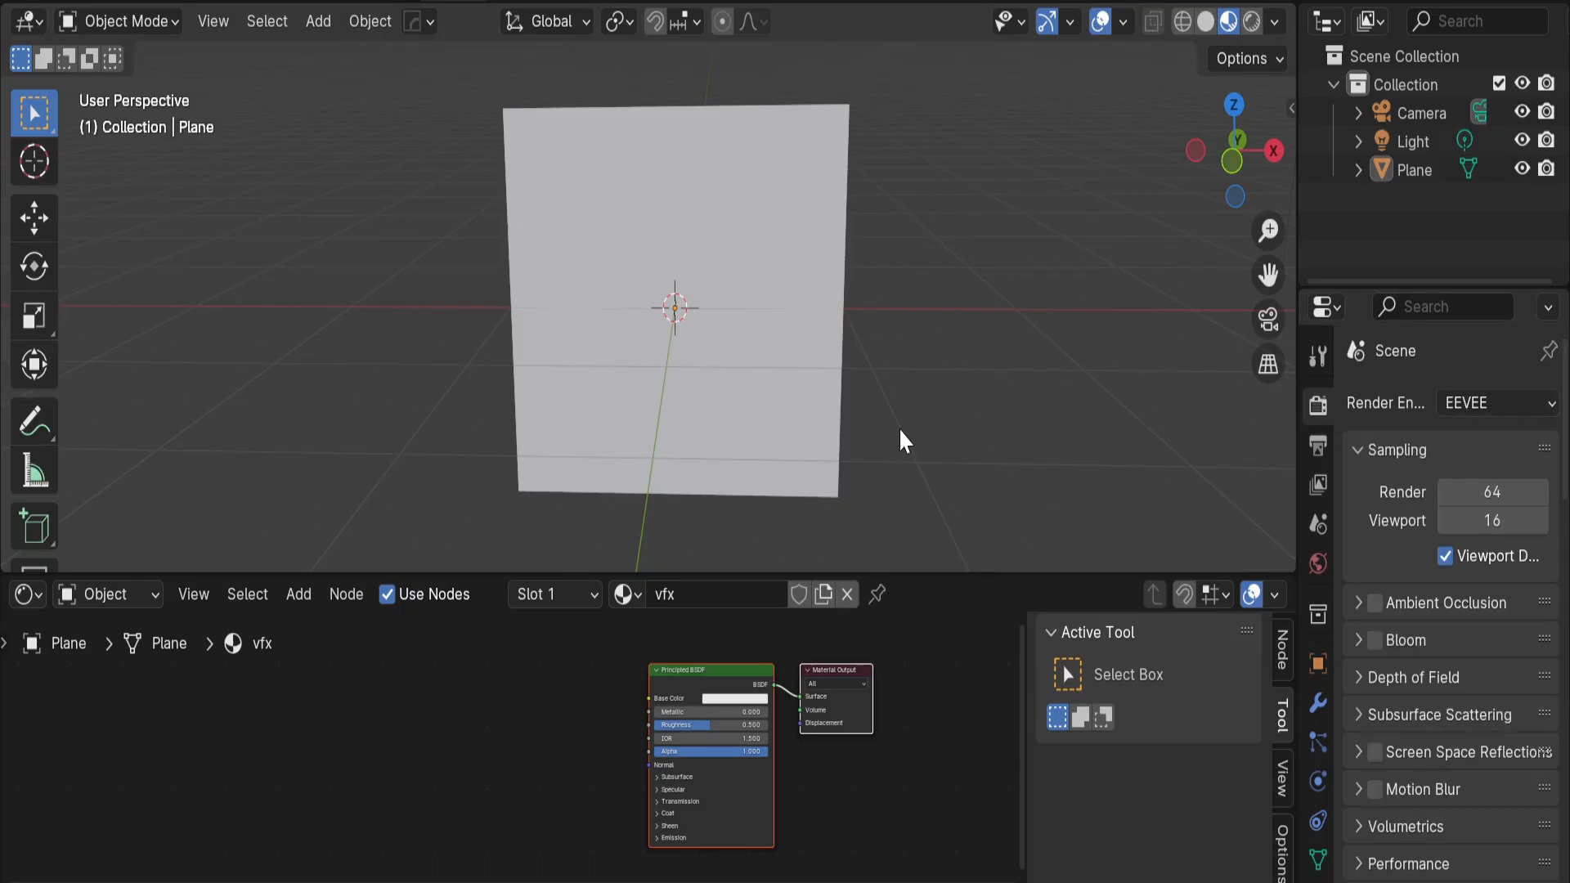
middle_drag(917, 405, 858, 368)
click(522, 700)
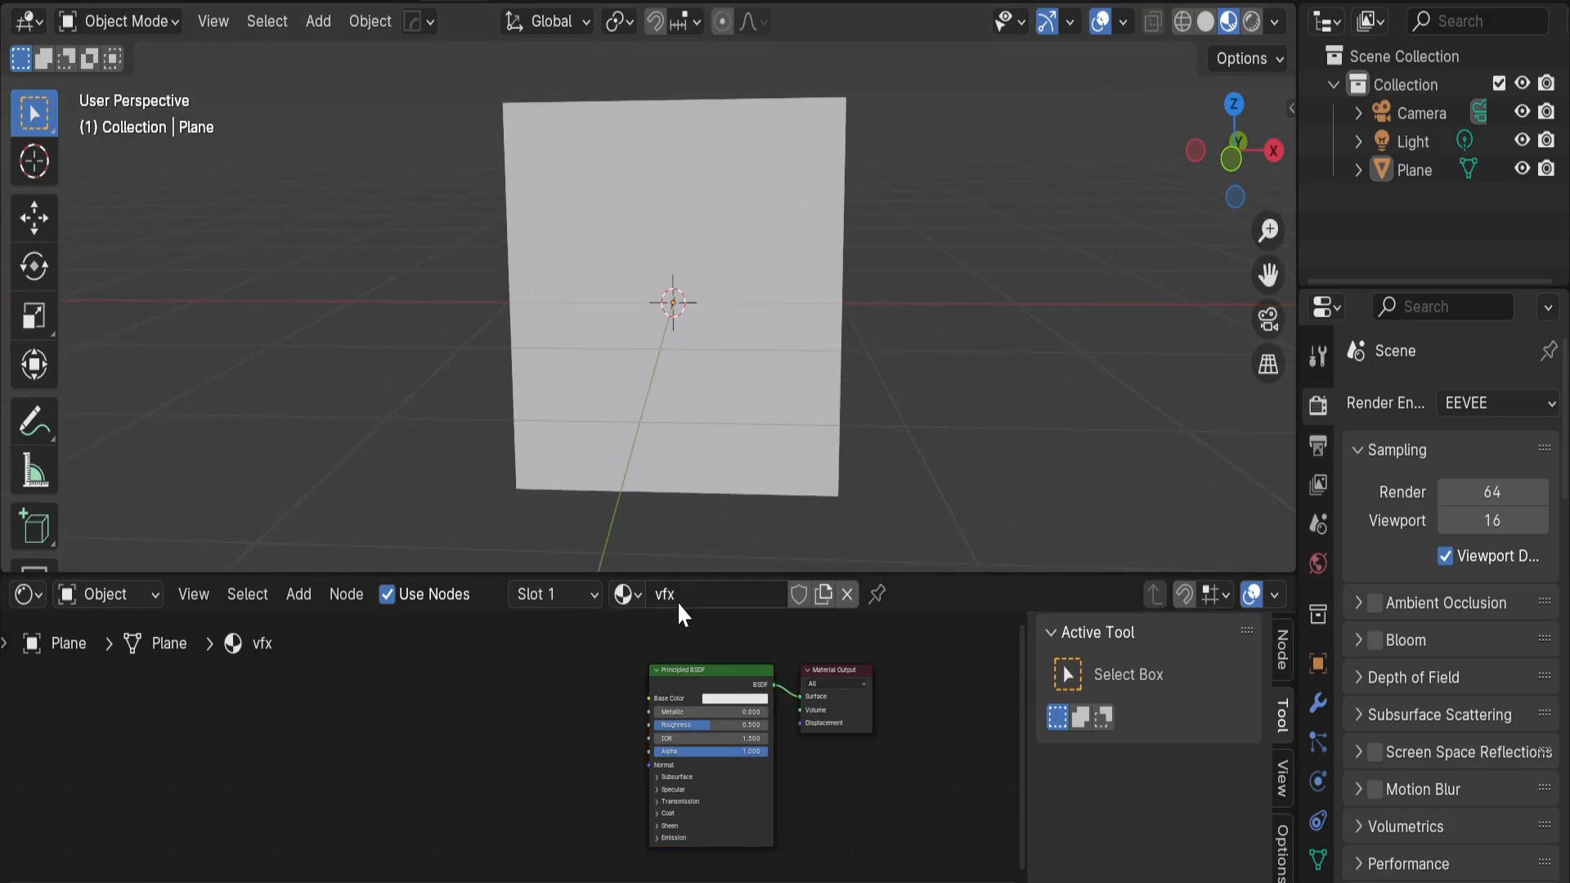
middle_drag(526, 721, 483, 771)
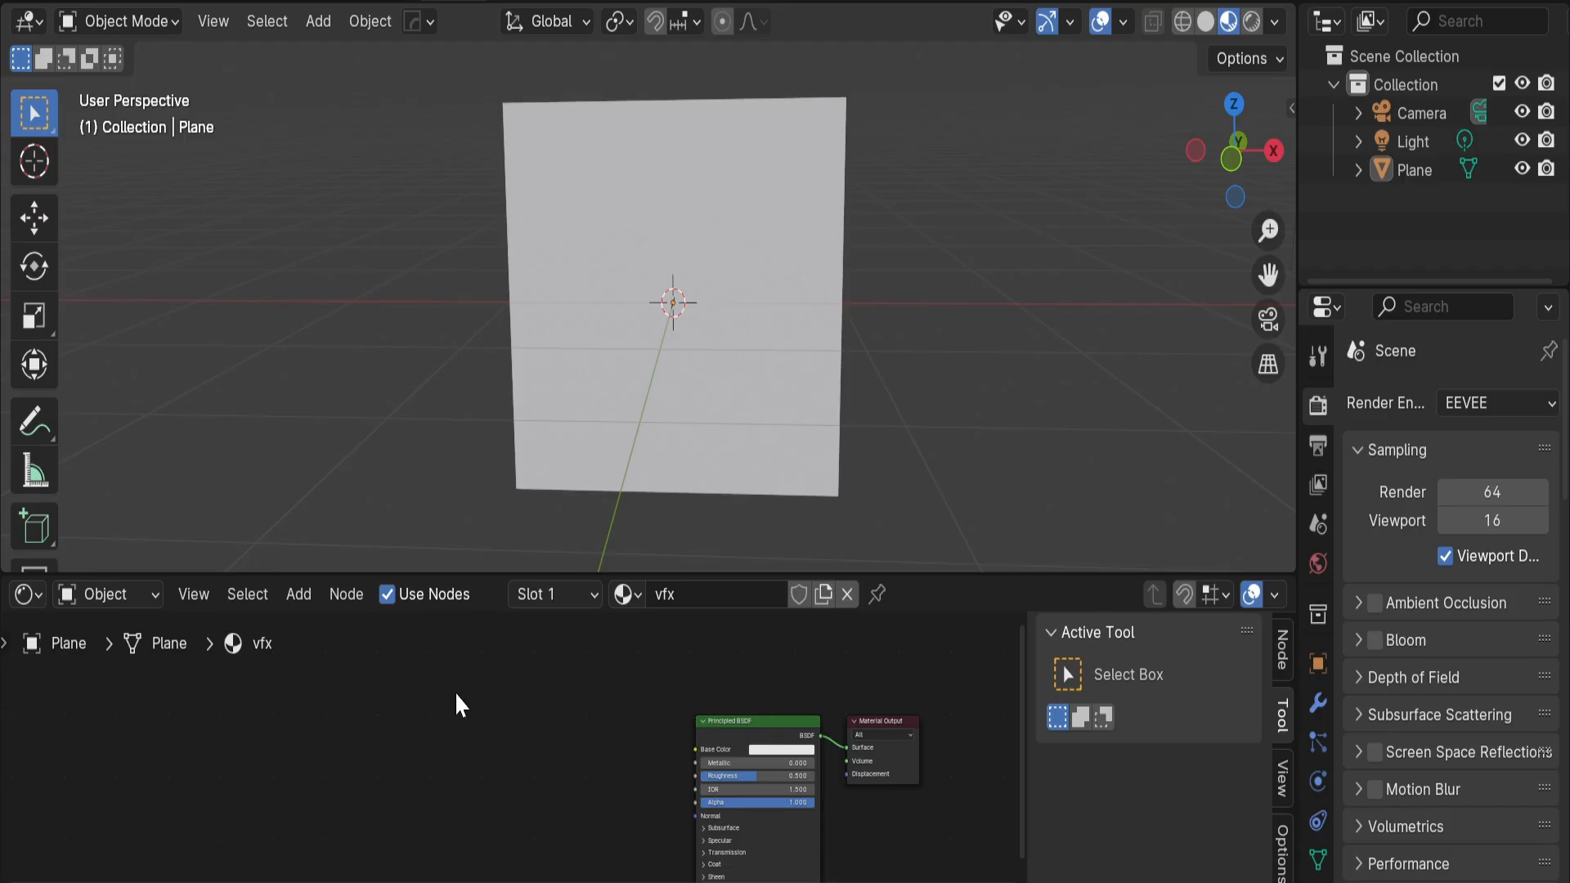
Reselect the plane and move the Principled BSDF node away from Material Output, leaving a wide gap between them
click(788, 400)
middle_drag(788, 400, 852, 428)
scroll(682, 705, up, 2)
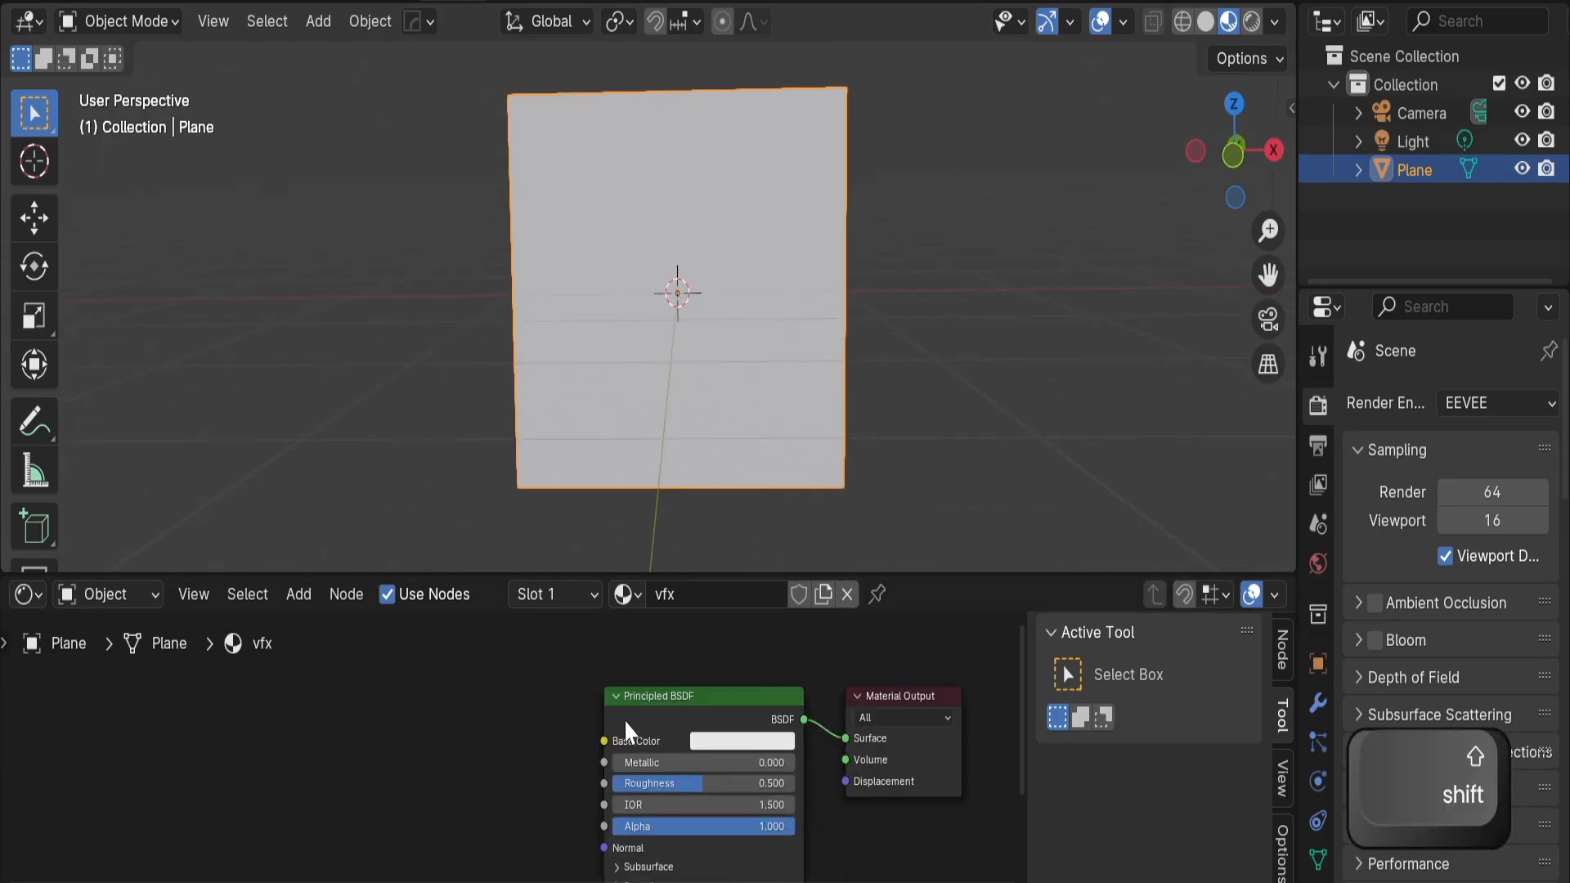
drag(631, 695, 327, 700)
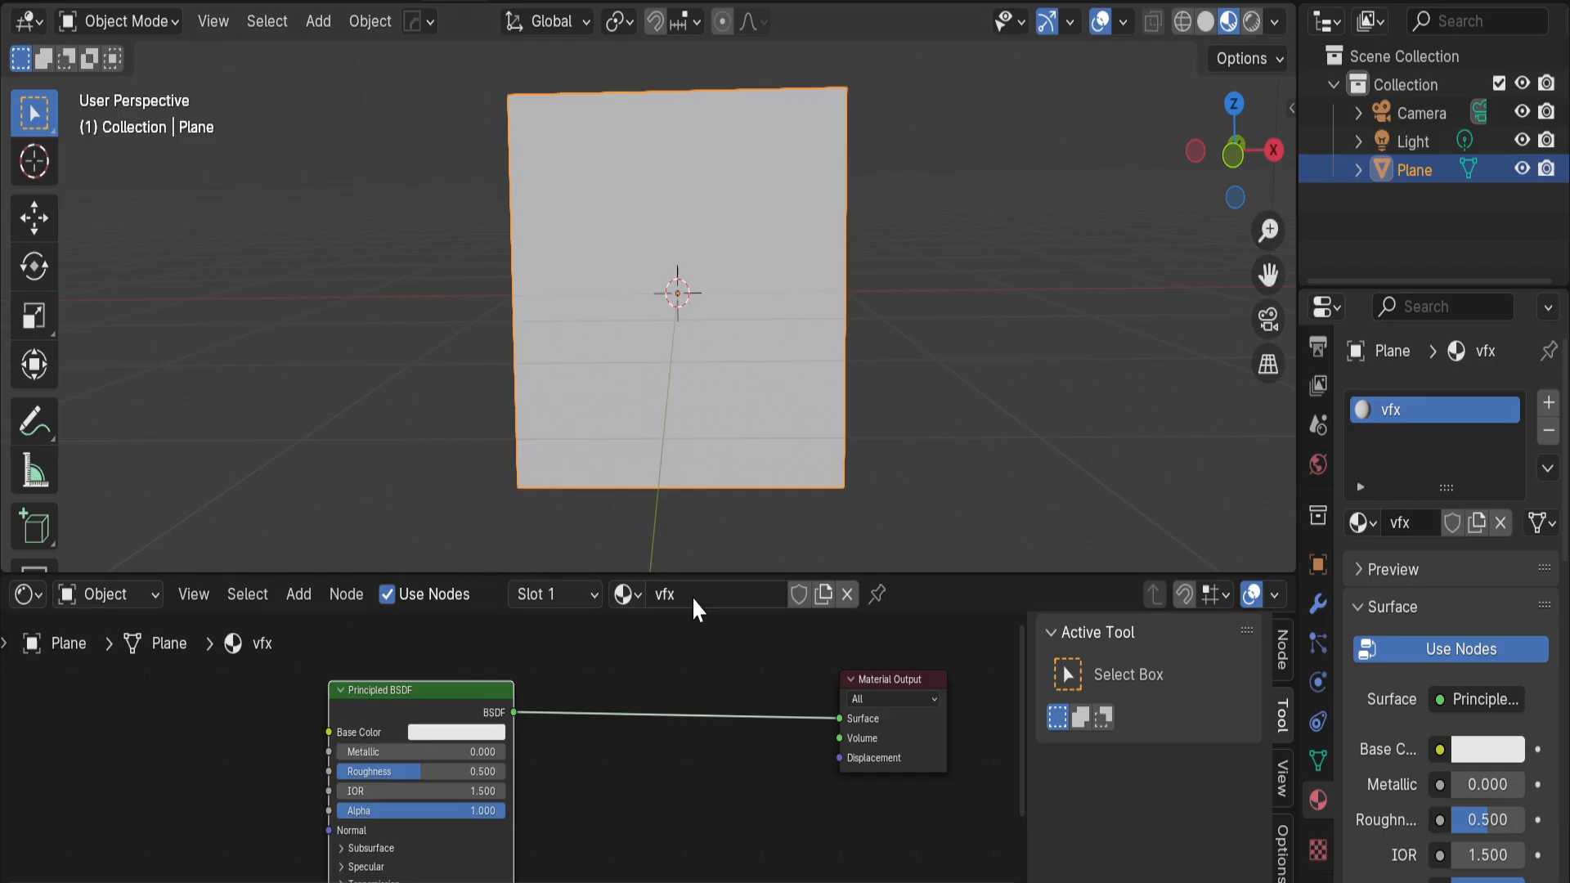
scroll(512, 777, up, 2)
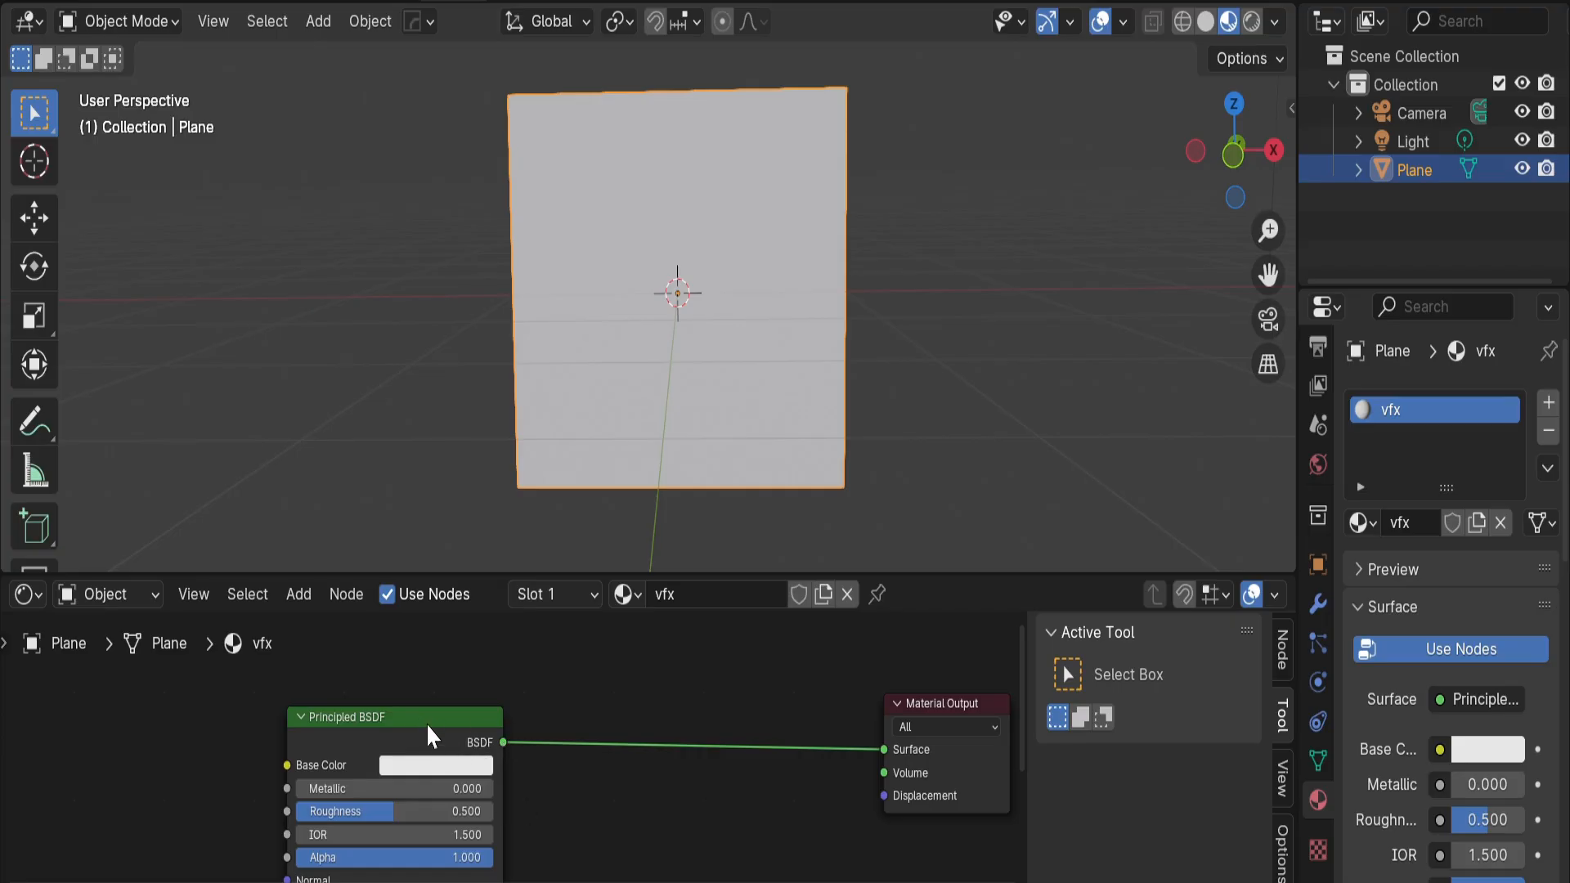
scroll(393, 785, up, 1)
scroll(499, 728, down, 1)
drag(451, 702, 530, 702)
Add a Glass BSDF shader node to the vfx material
key(shift+a)
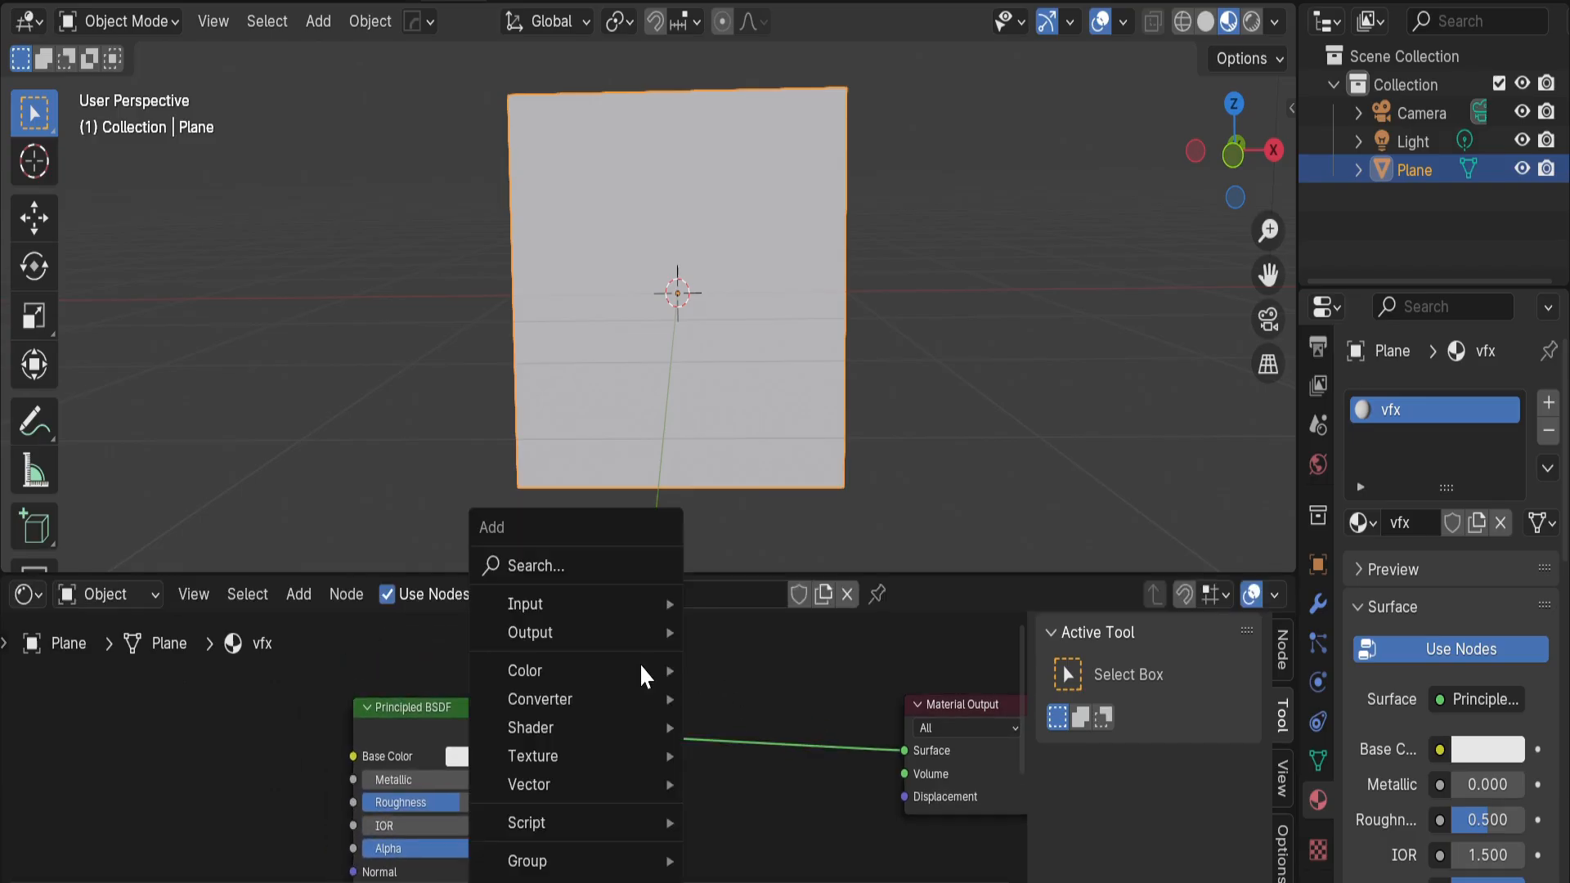
click(591, 564)
text(gl)
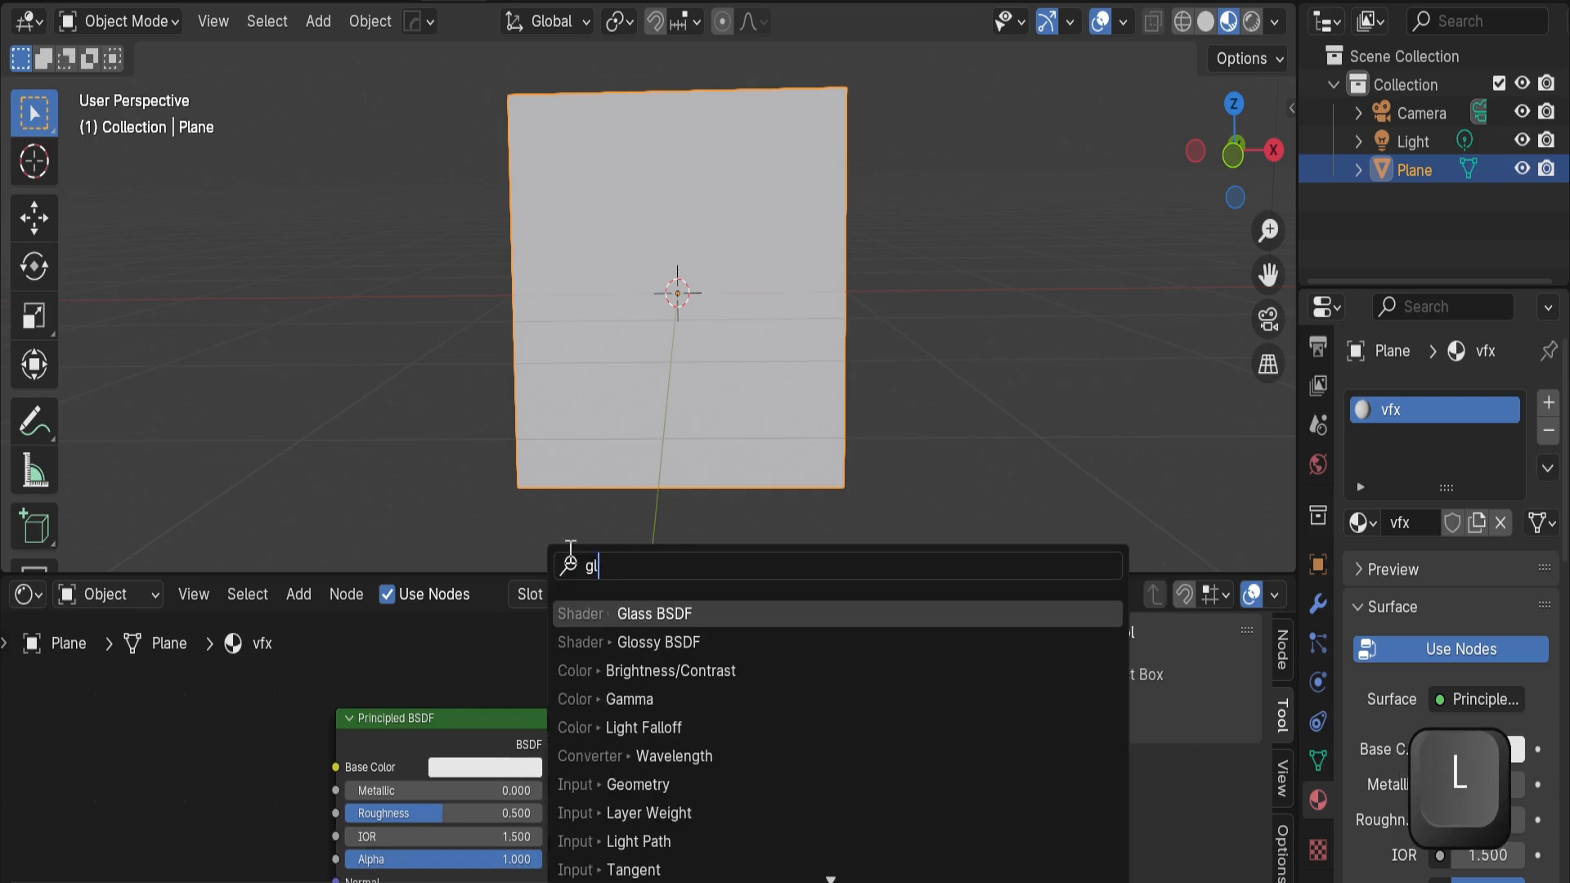
click(638, 619)
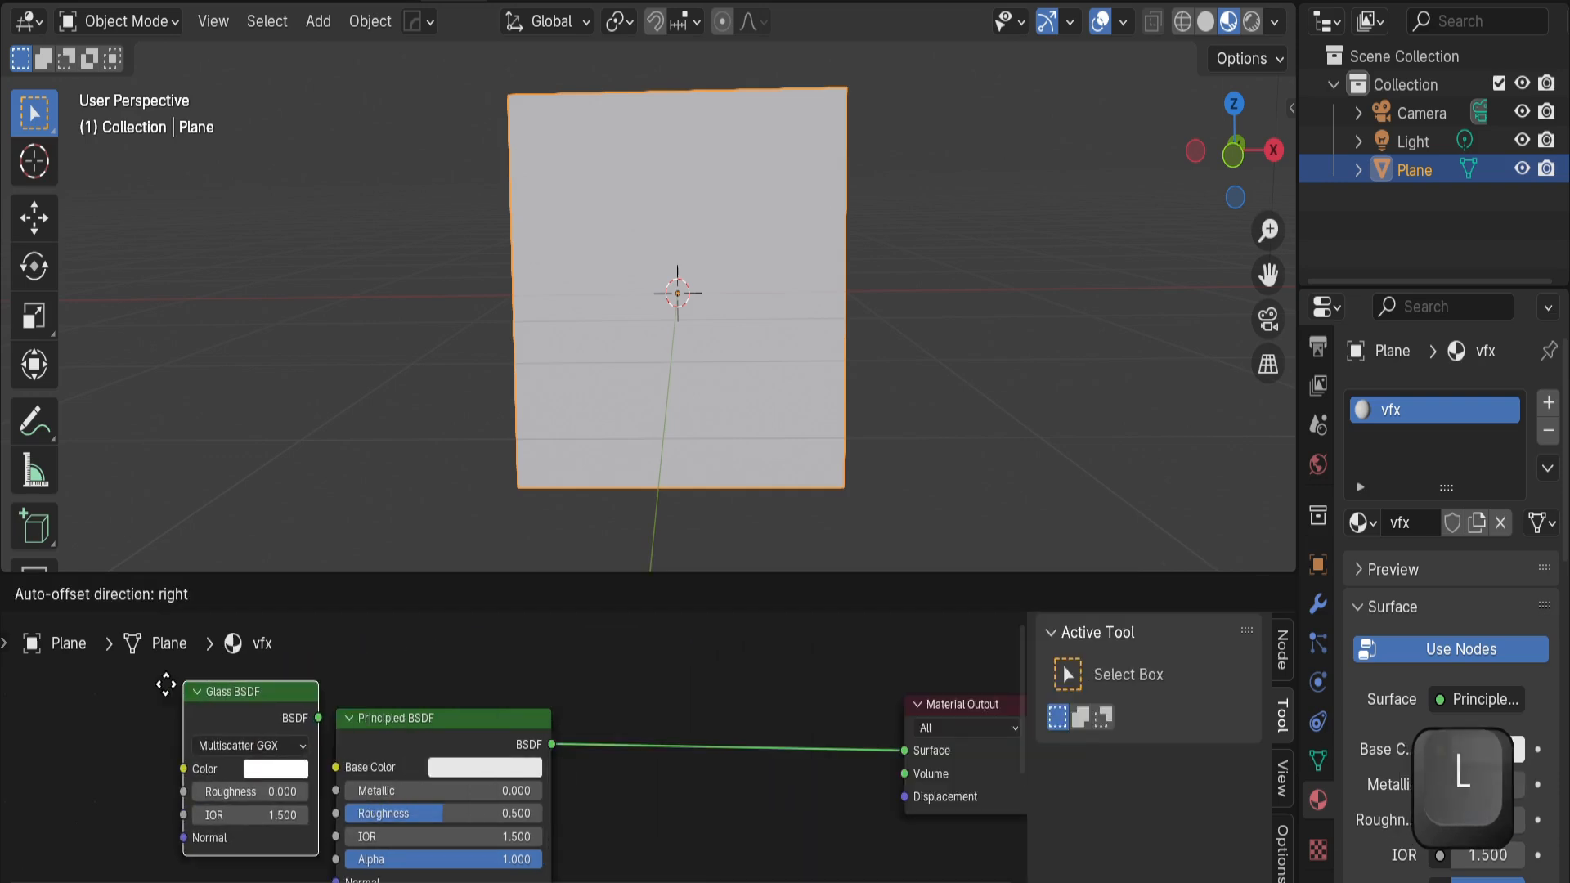
click(508, 777)
Connect the Glass BSDF output to the Material Output's Surface input and inspect the effect on the plane
middle_drag(602, 724, 564, 597)
scroll(532, 691, down, 3)
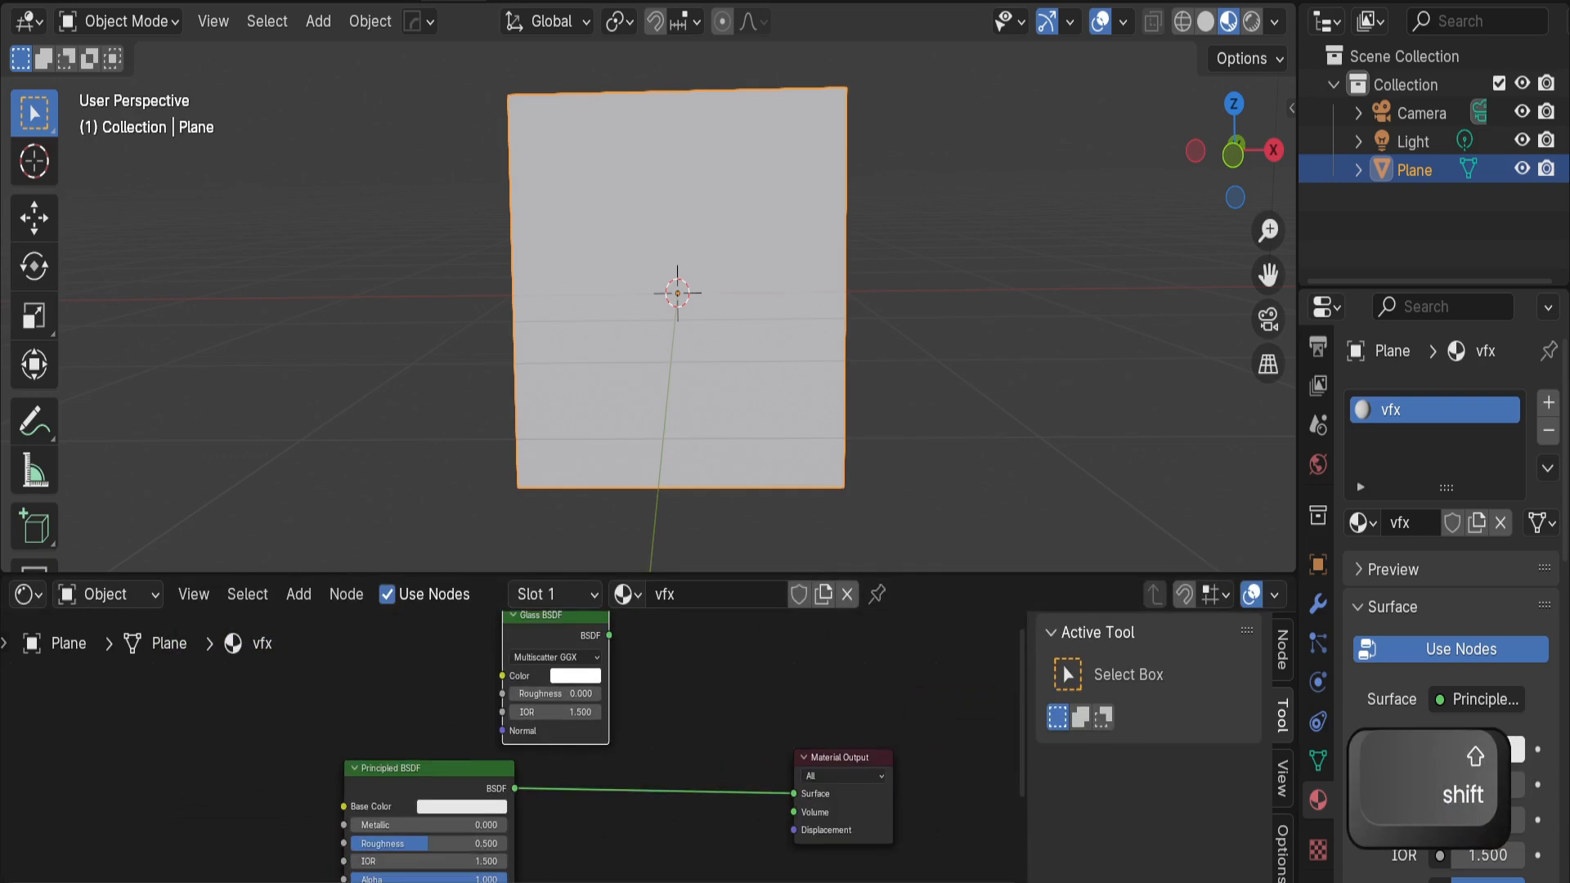
scroll(520, 695, down, 2)
mouse_move(533, 624)
mouse_down()
mouse_move(418, 629)
mouse_move(499, 645)
mouse_up()
mouse_move(522, 635)
mouse_down()
mouse_move(433, 636)
mouse_move(625, 695)
mouse_move(766, 790)
mouse_up()
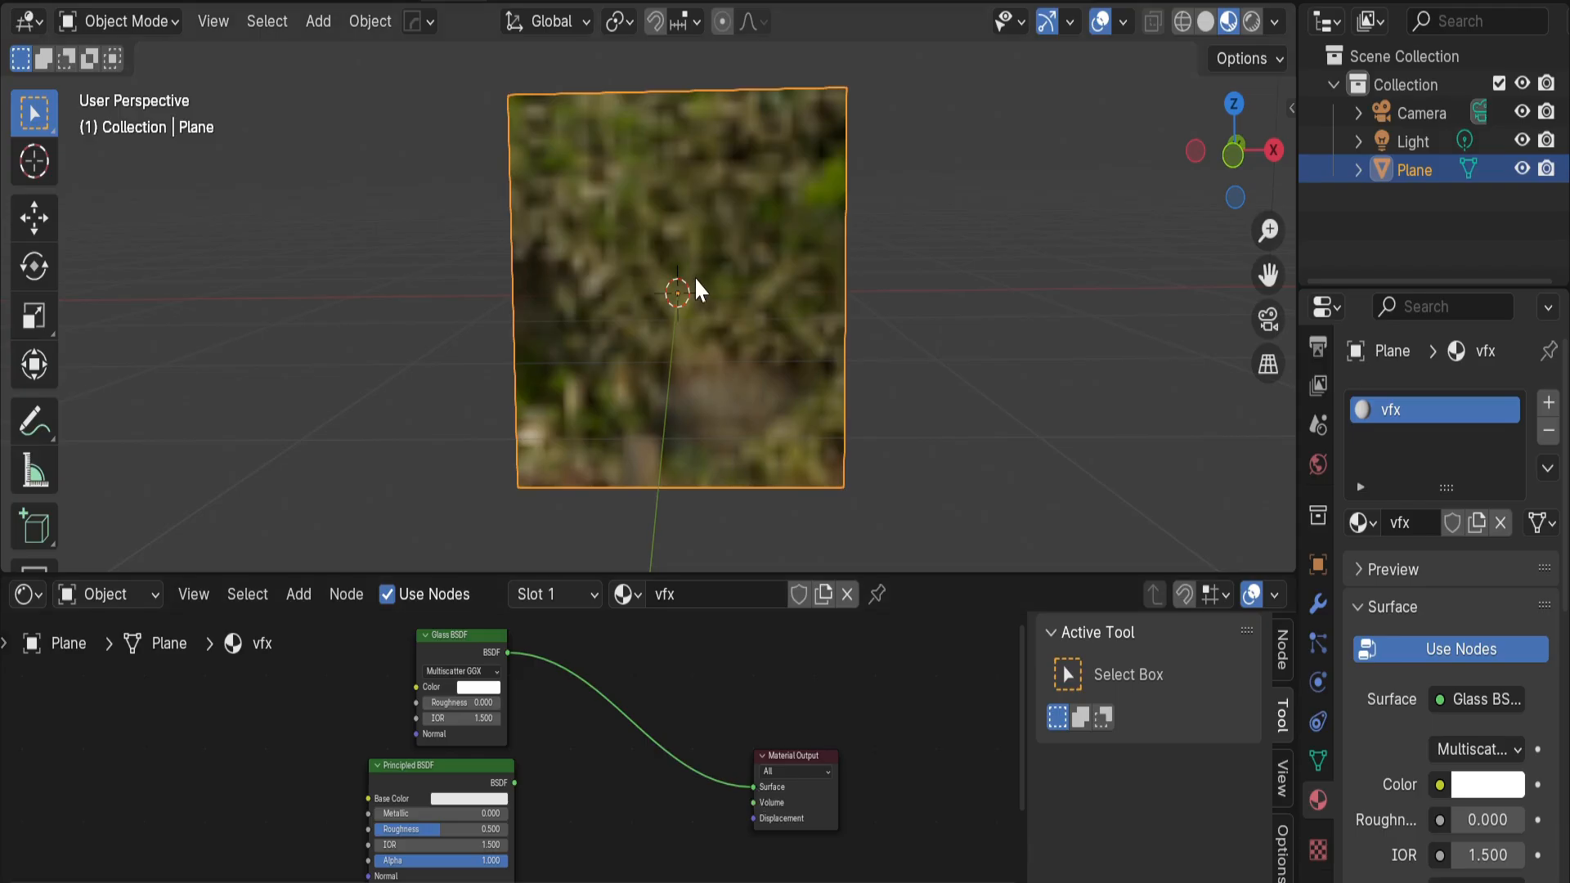
middle_drag(696, 280, 621, 409)
scroll(450, 667, up, 2)
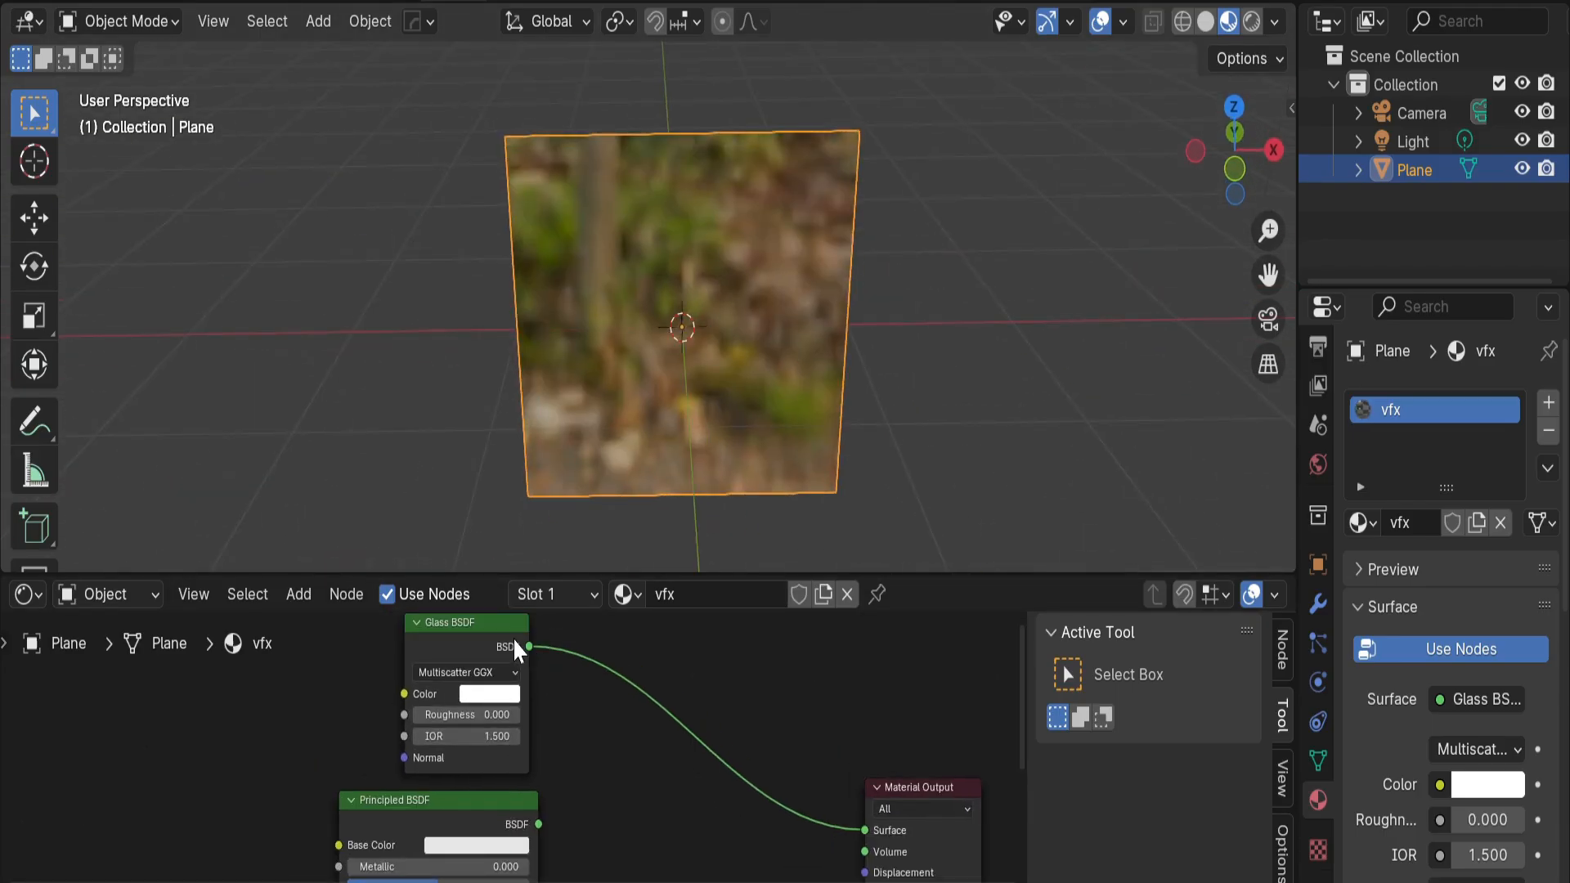
Delete the Glass BSDF node and reconnect the Principled BSDF output to the Material Output's Surface input
click(478, 629)
key(Delete)
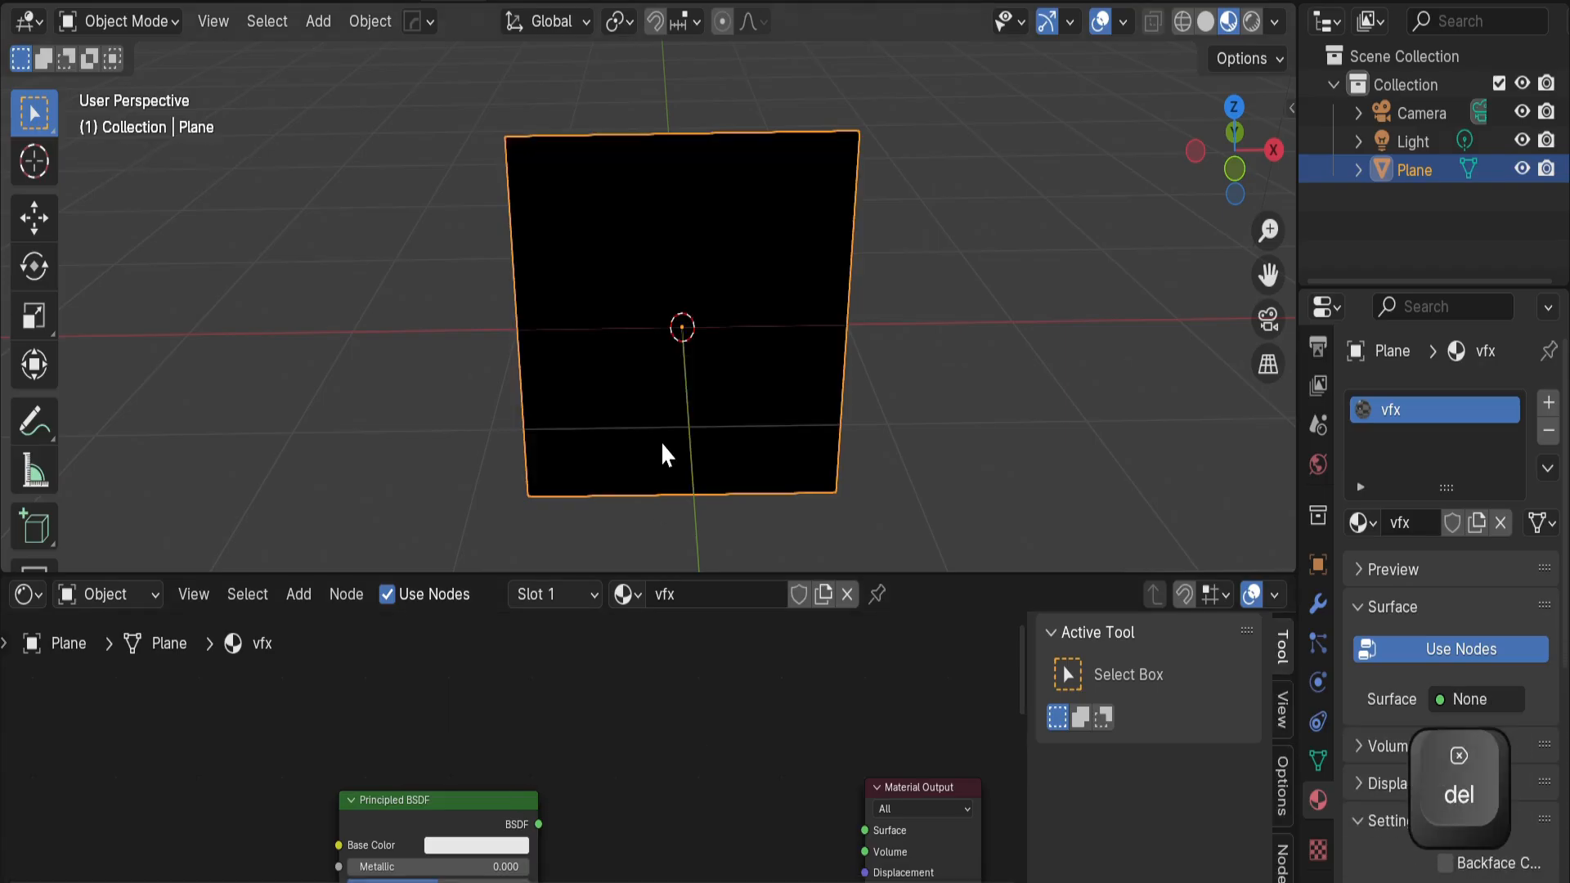
mouse_move(664, 454)
middle_down()
mouse_move(536, 620)
mouse_move(536, 483)
mouse_move(589, 502)
middle_up()
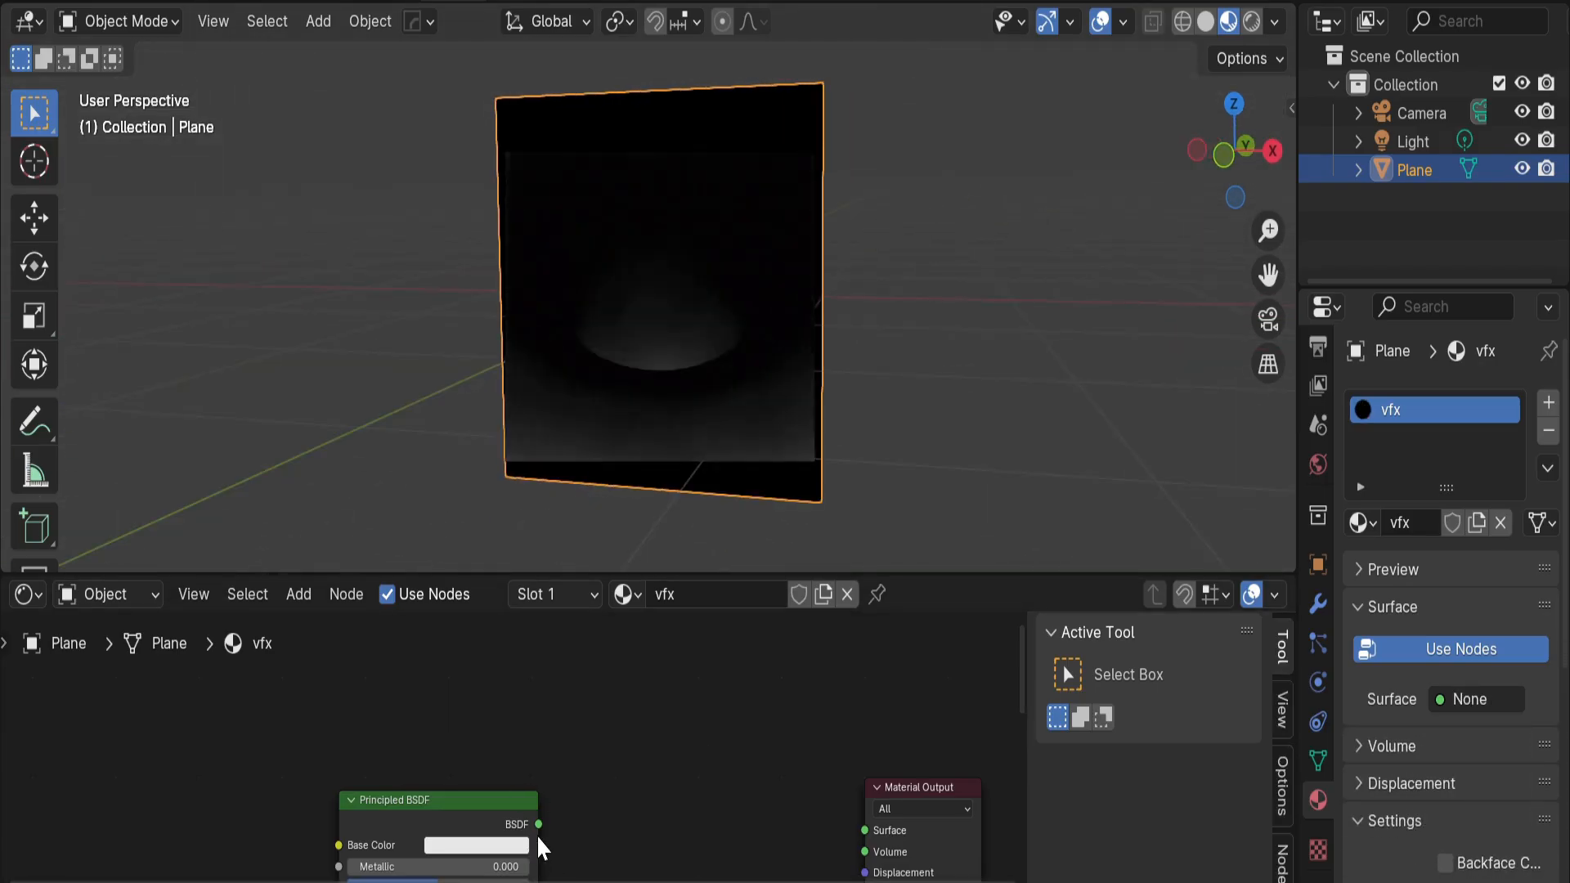
drag(538, 825, 864, 830)
middle_drag(864, 830, 838, 777)
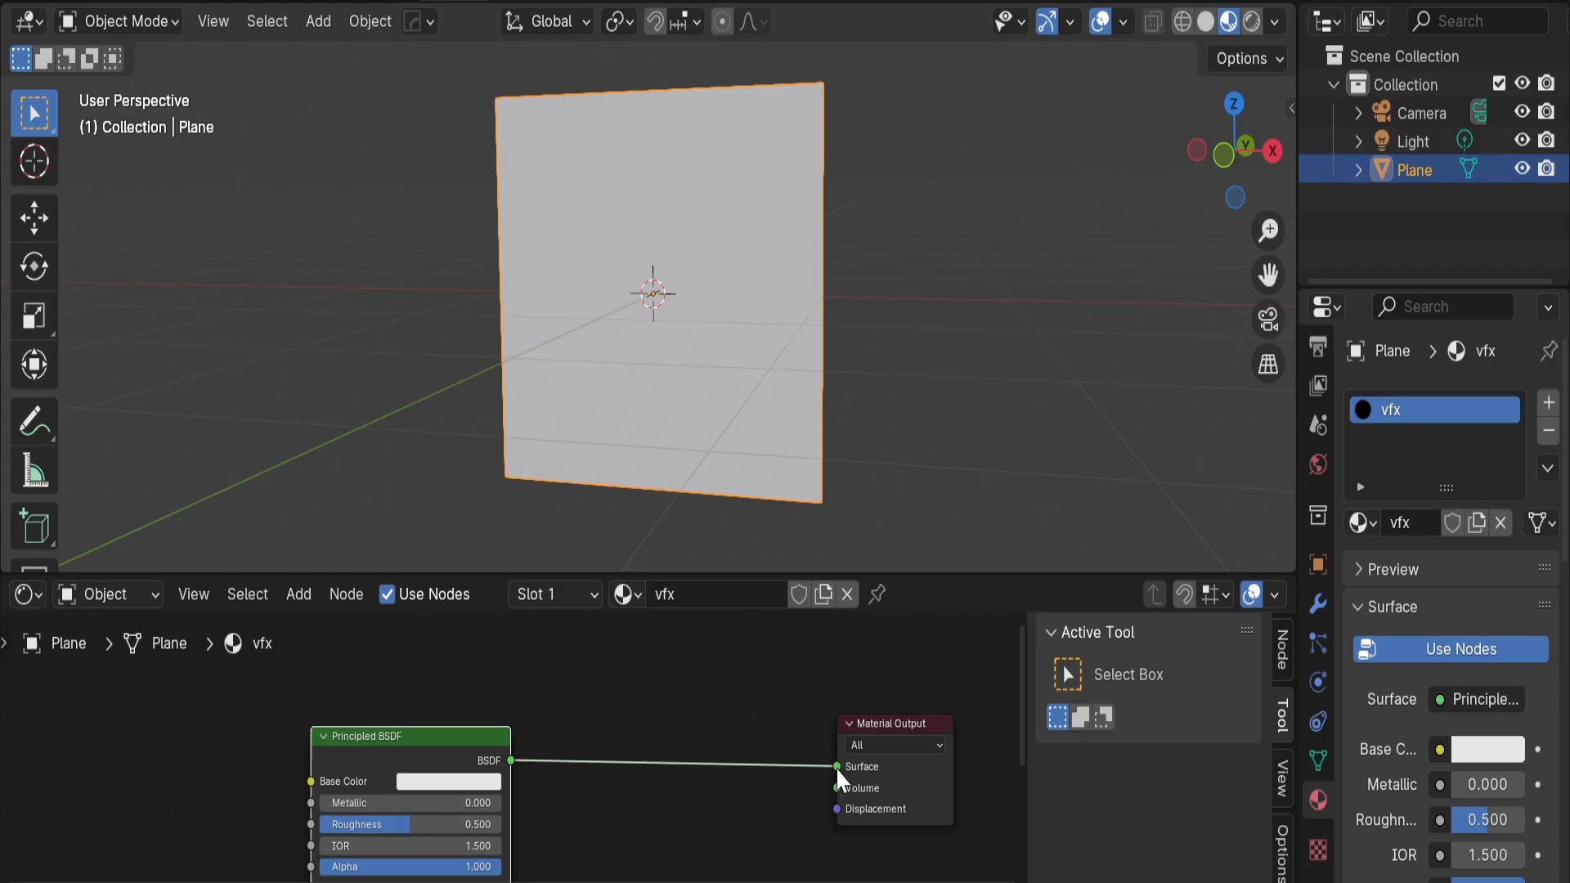
Move the Material Output node closer to the Principled BSDF and inspect the plane from several angles
drag(887, 732, 775, 713)
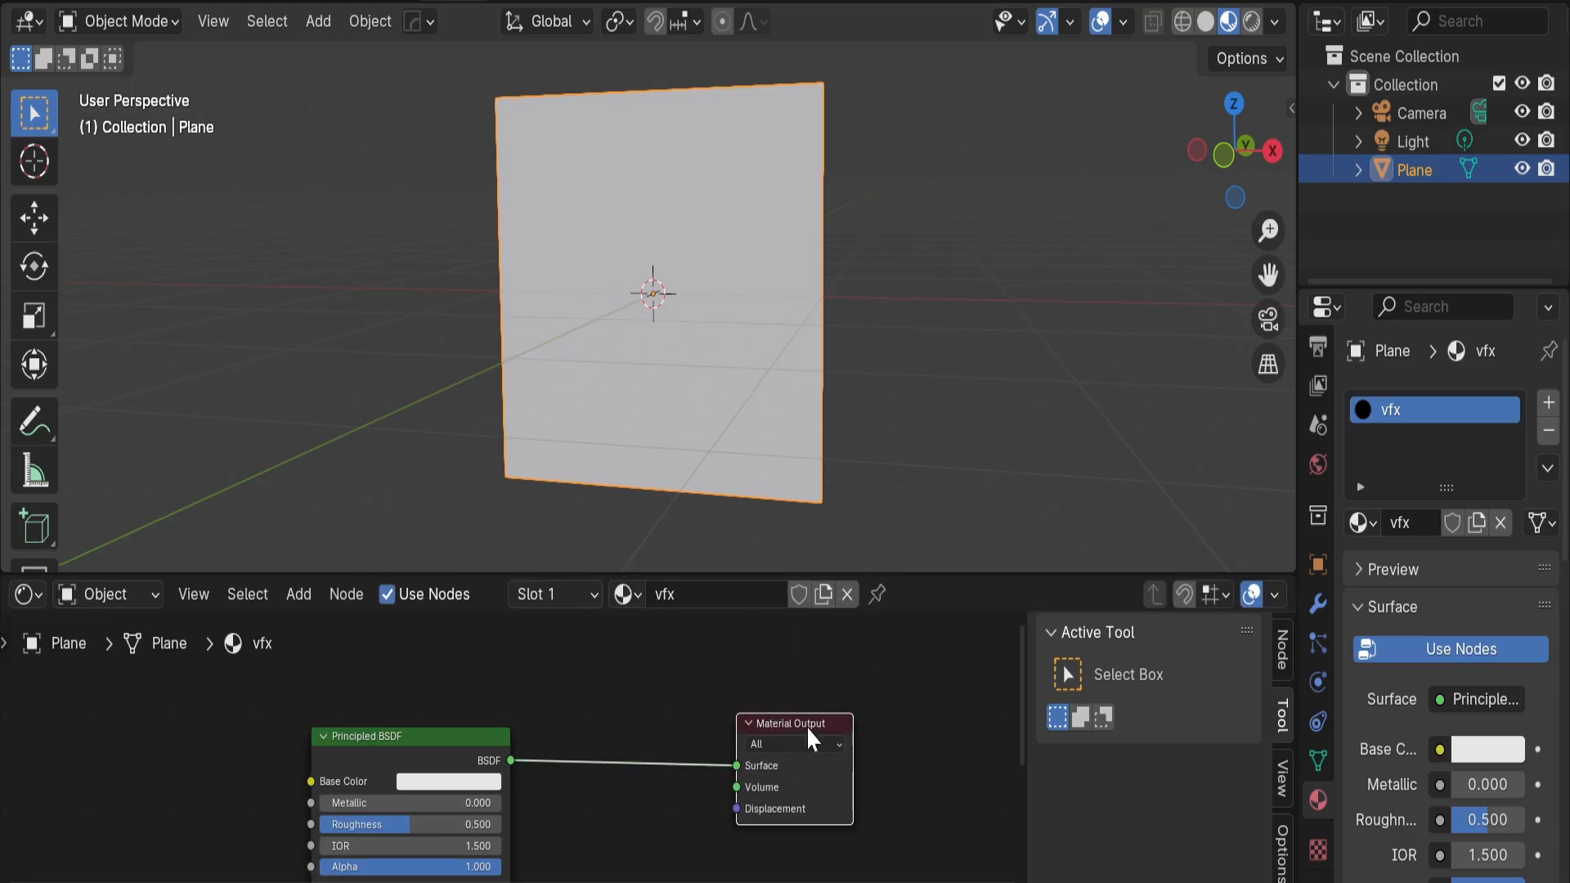
middle_drag(707, 232, 765, 244)
middle_drag(756, 489, 672, 477)
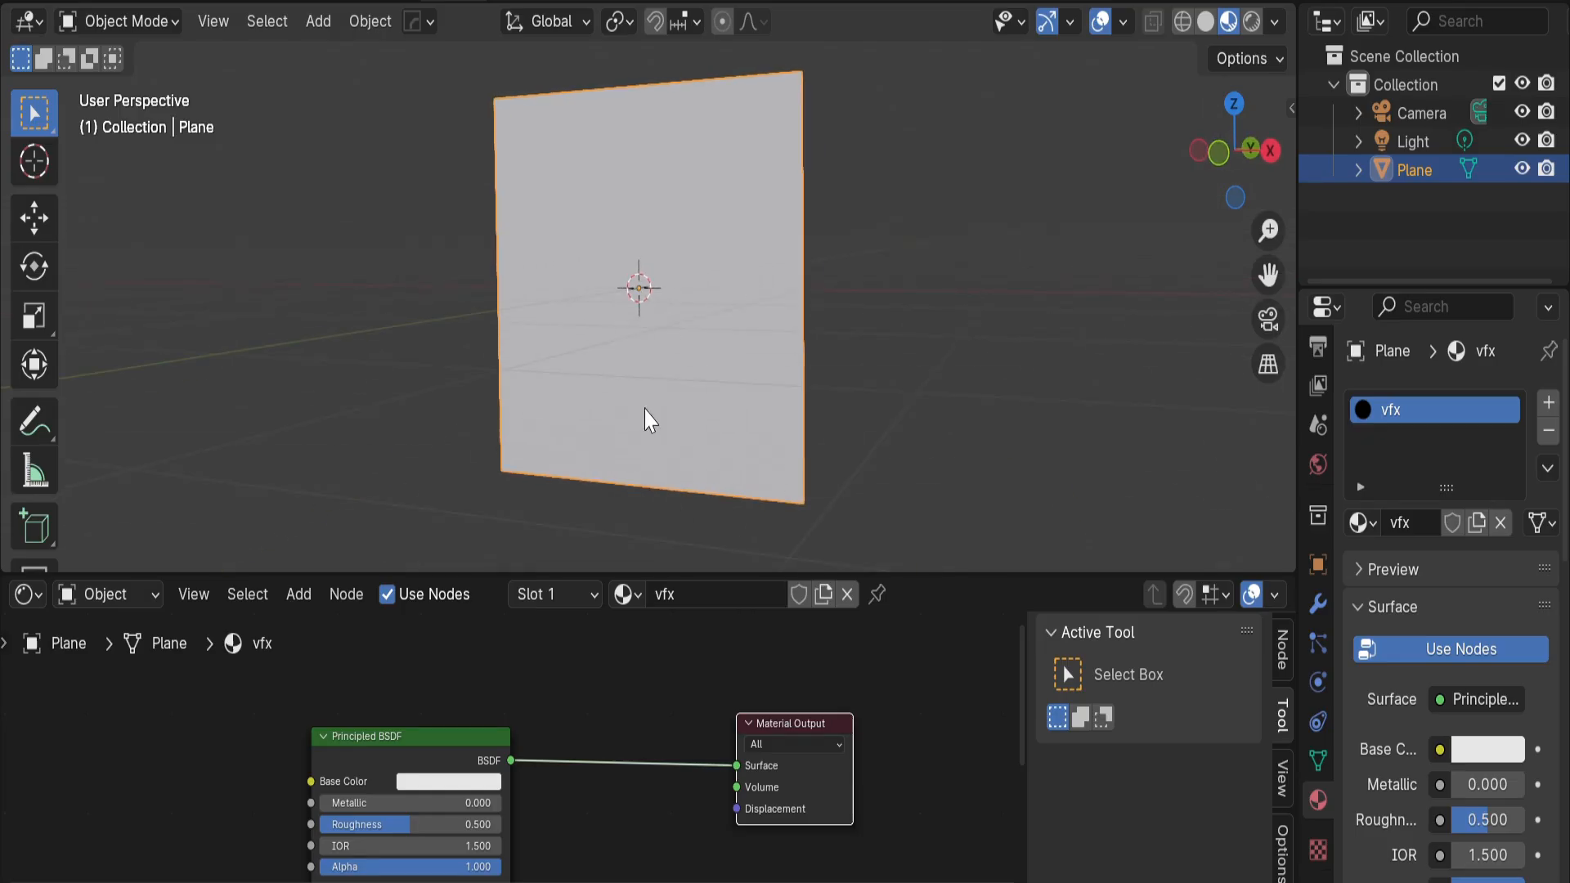
middle_drag(648, 420, 696, 370)
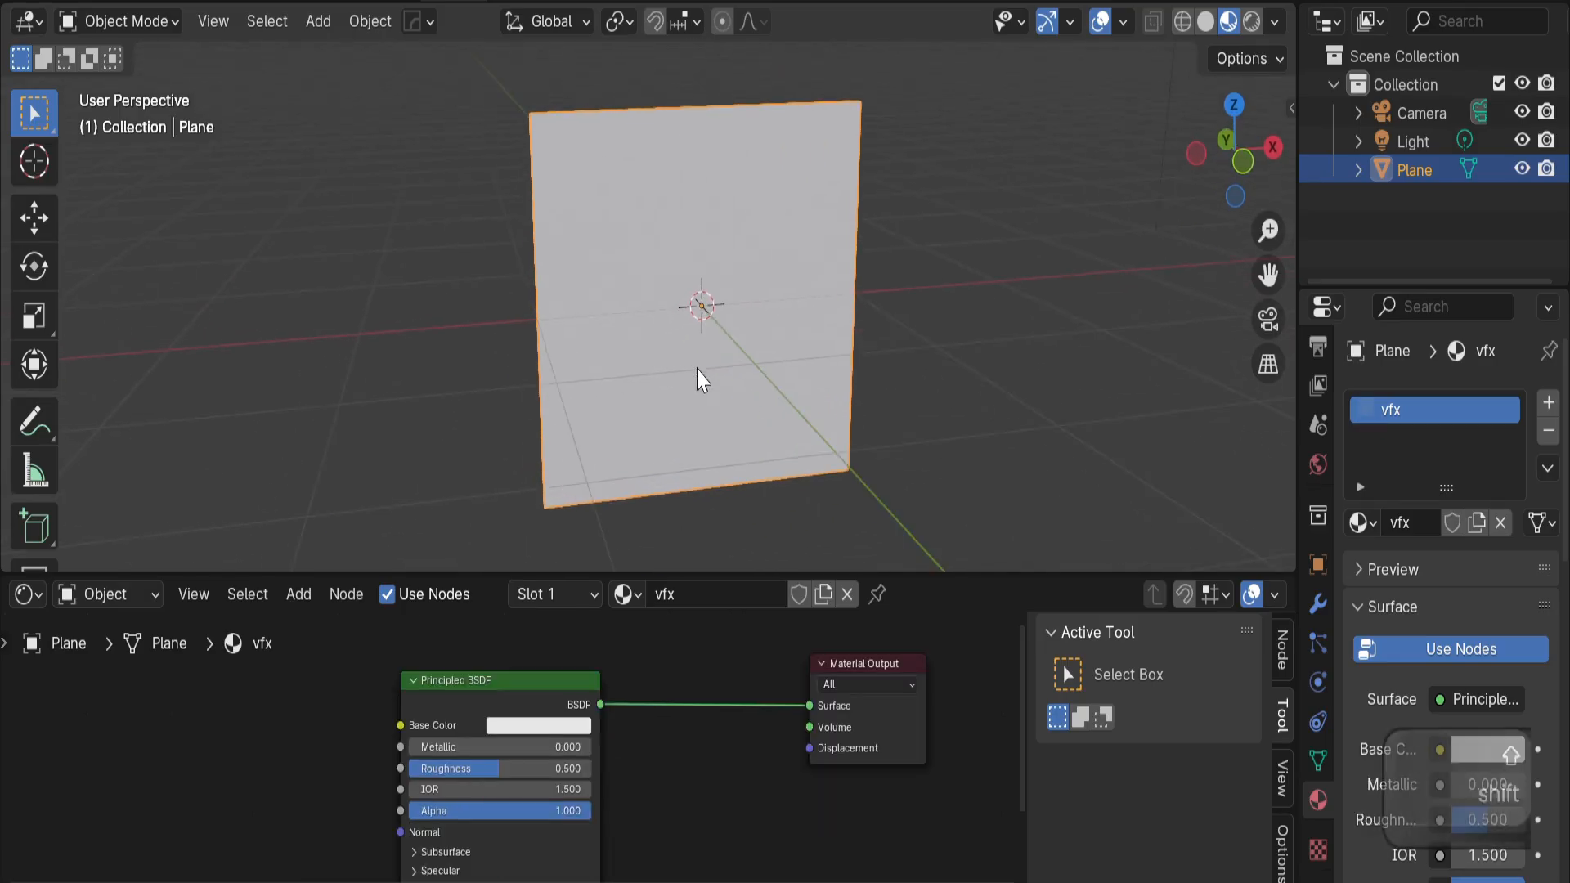
scroll(664, 744, up, 2)
scroll(664, 744, down, 2)
shift+middle_drag(577, 730, 606, 725)
shift+middle_drag(606, 725, 564, 732)
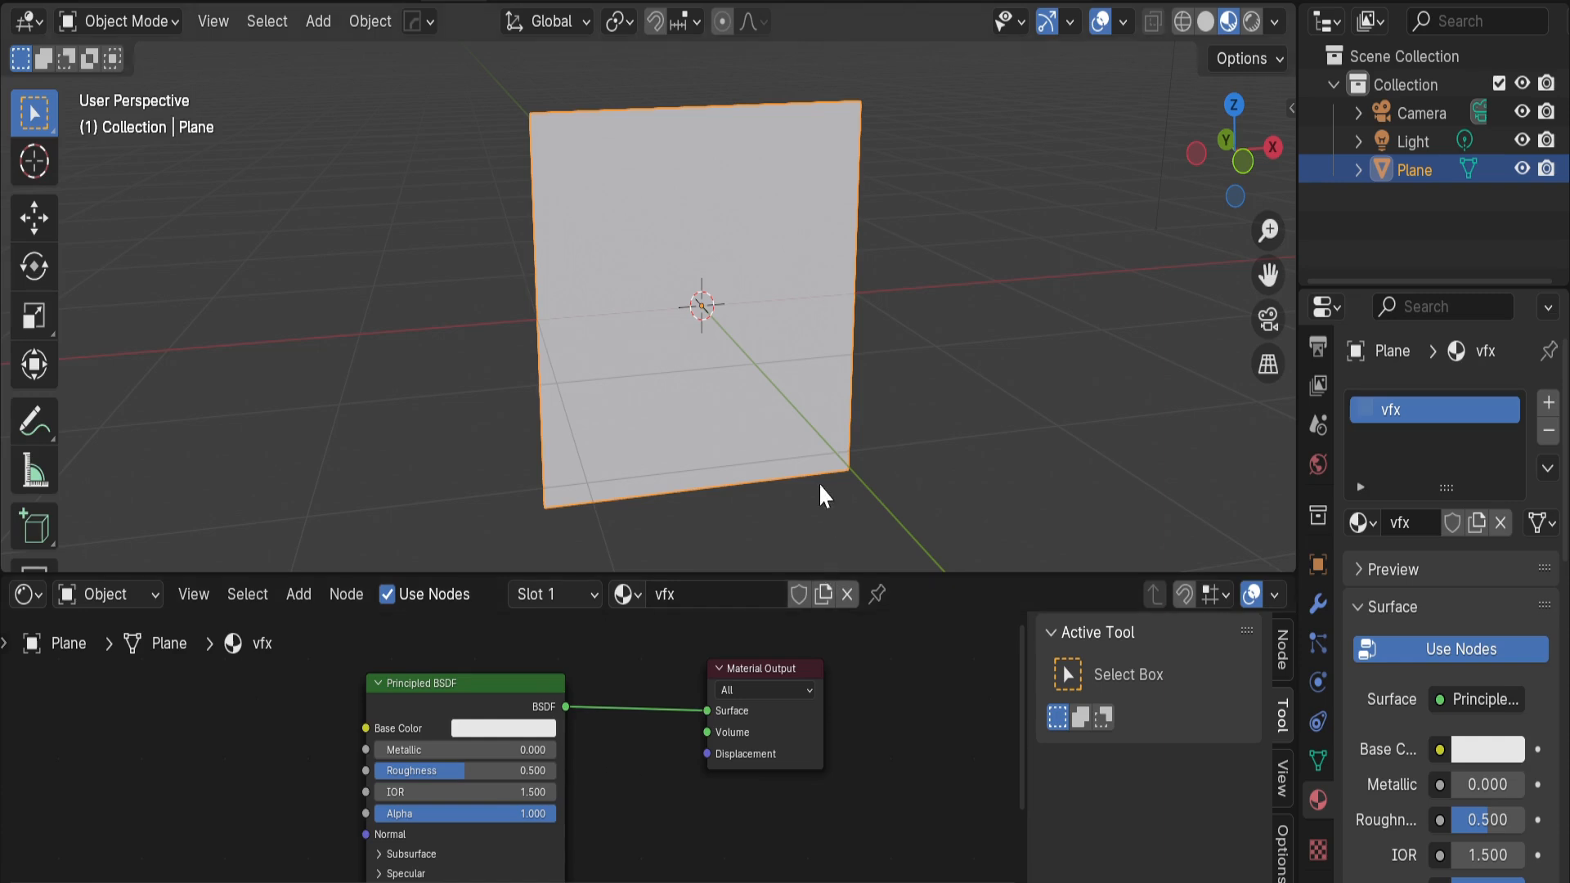
middle_drag(822, 489, 771, 431)
shift+middle_drag(617, 739, 768, 763)
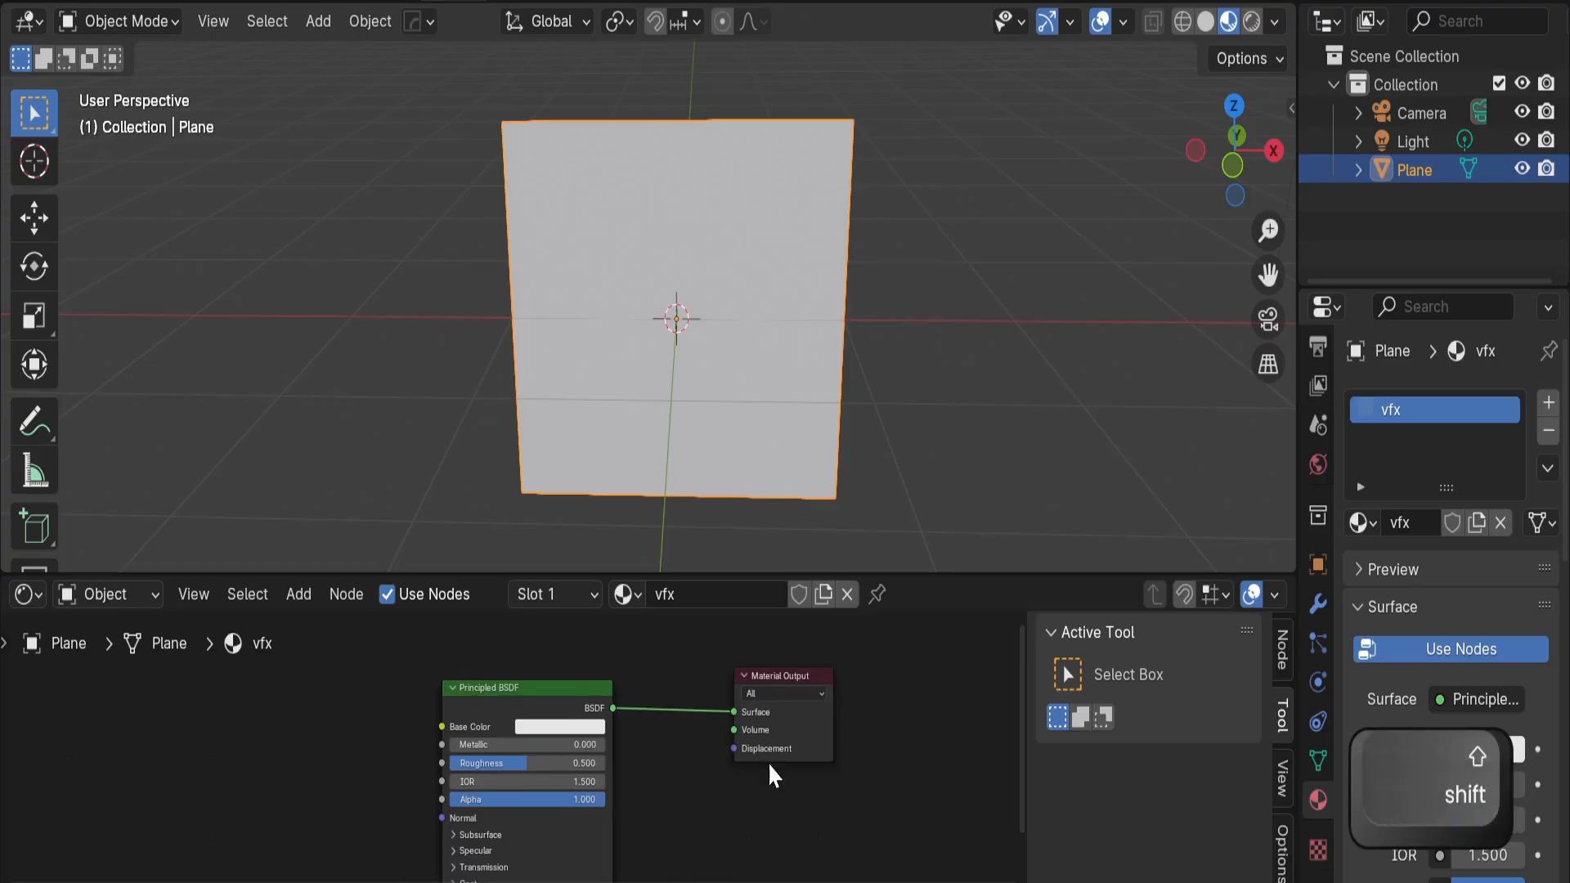
Hide the shader editor's sidebar and move the Principled BSDF node well away from Material Output, leaving room between them
key(n)
scroll(858, 732, up, 2)
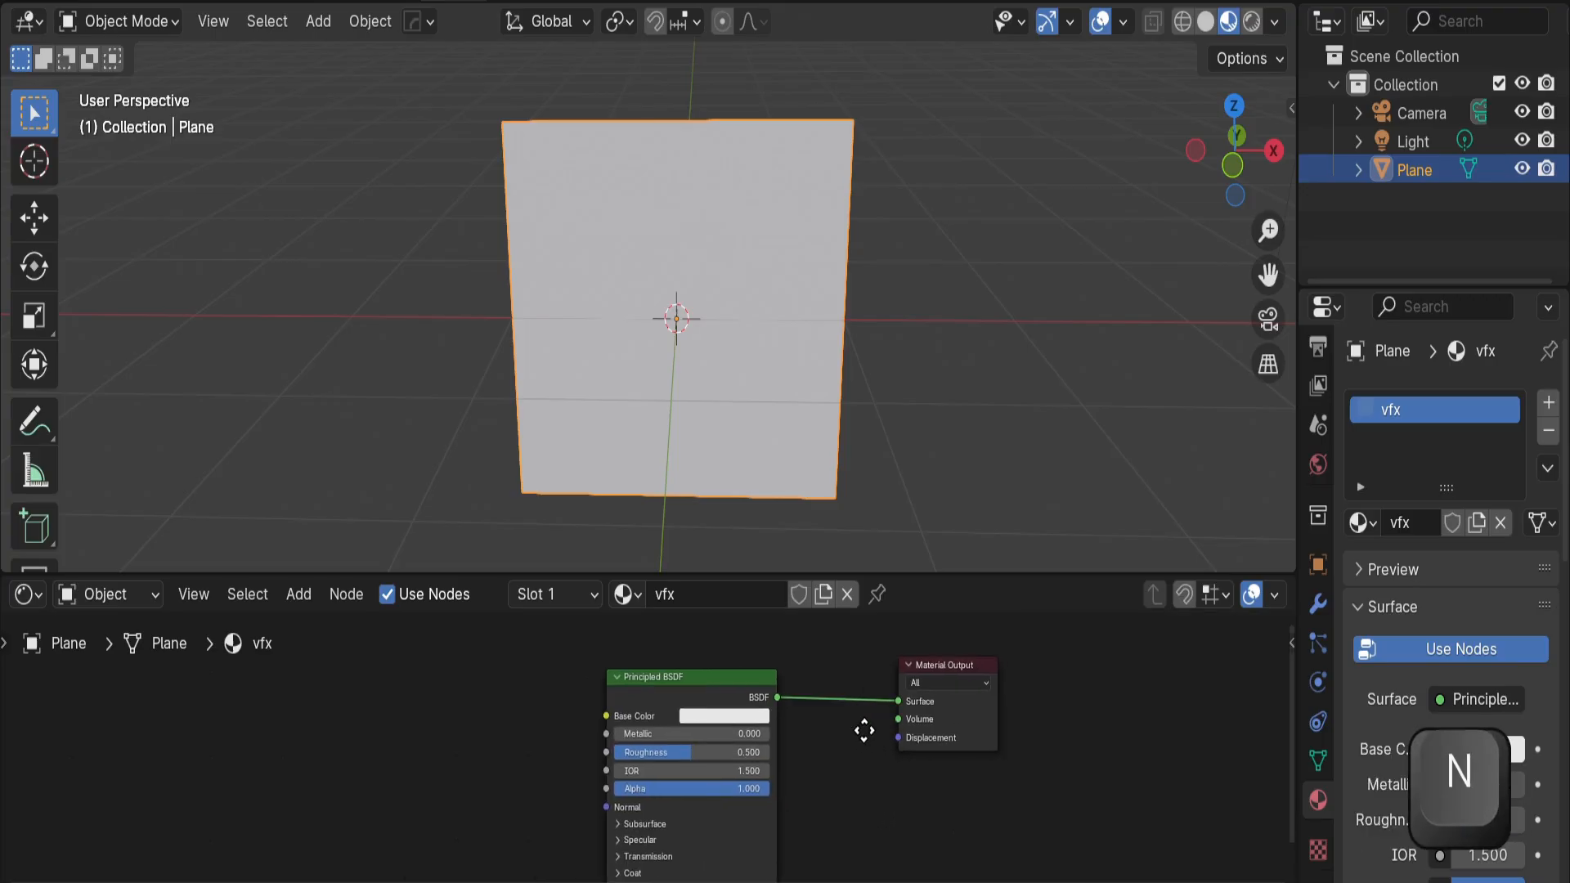
middle_drag(459, 714, 507, 728)
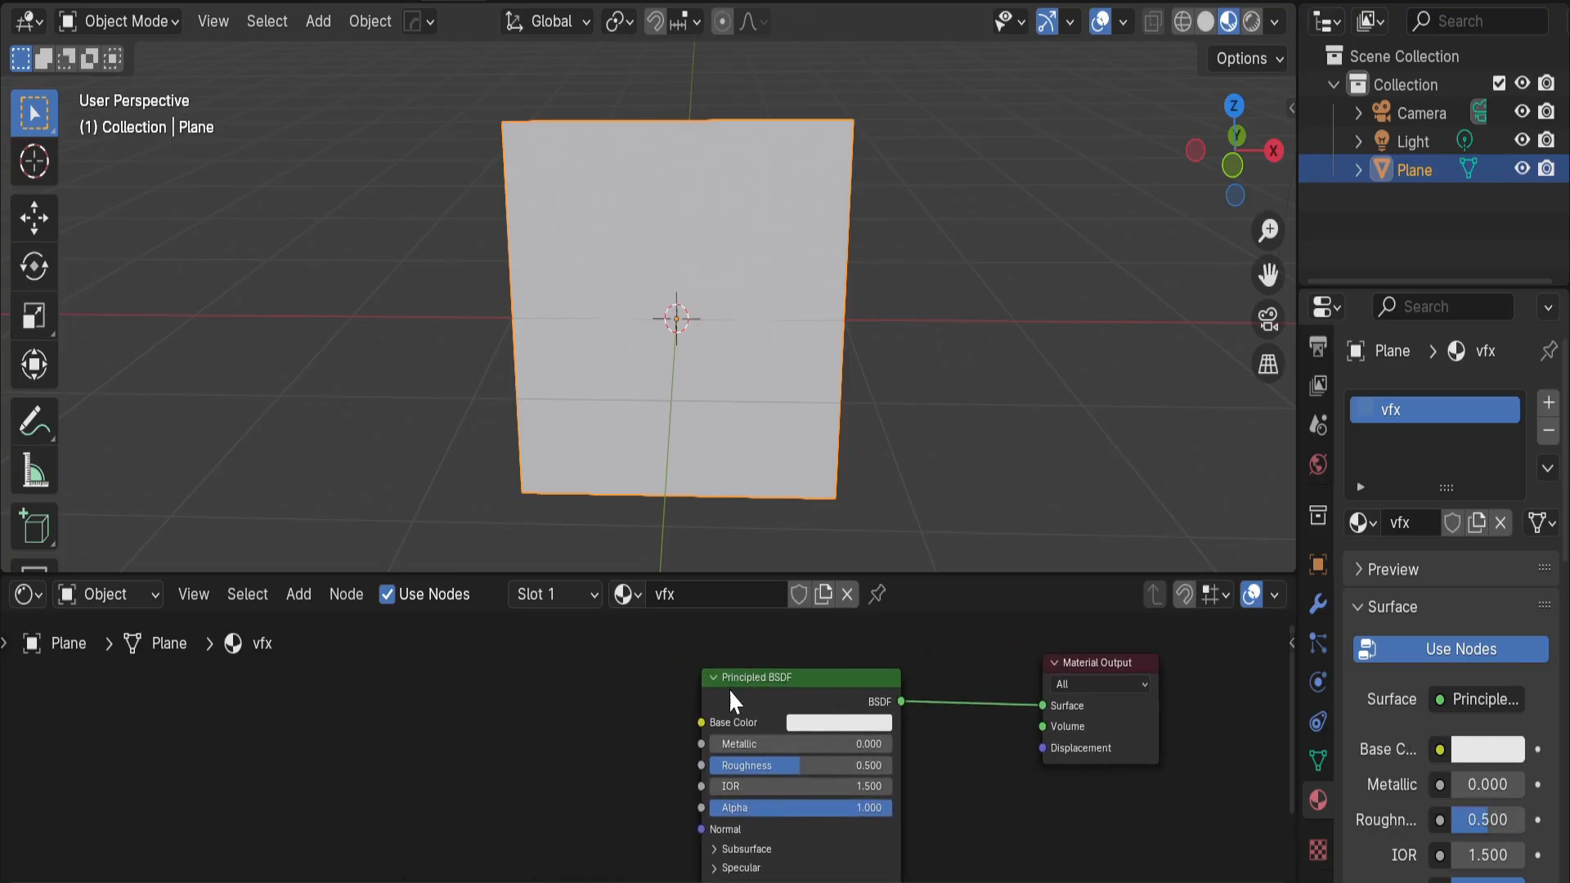
drag(727, 678, 349, 784)
middle_drag(609, 860, 564, 713)
scroll(564, 722, down, 8)
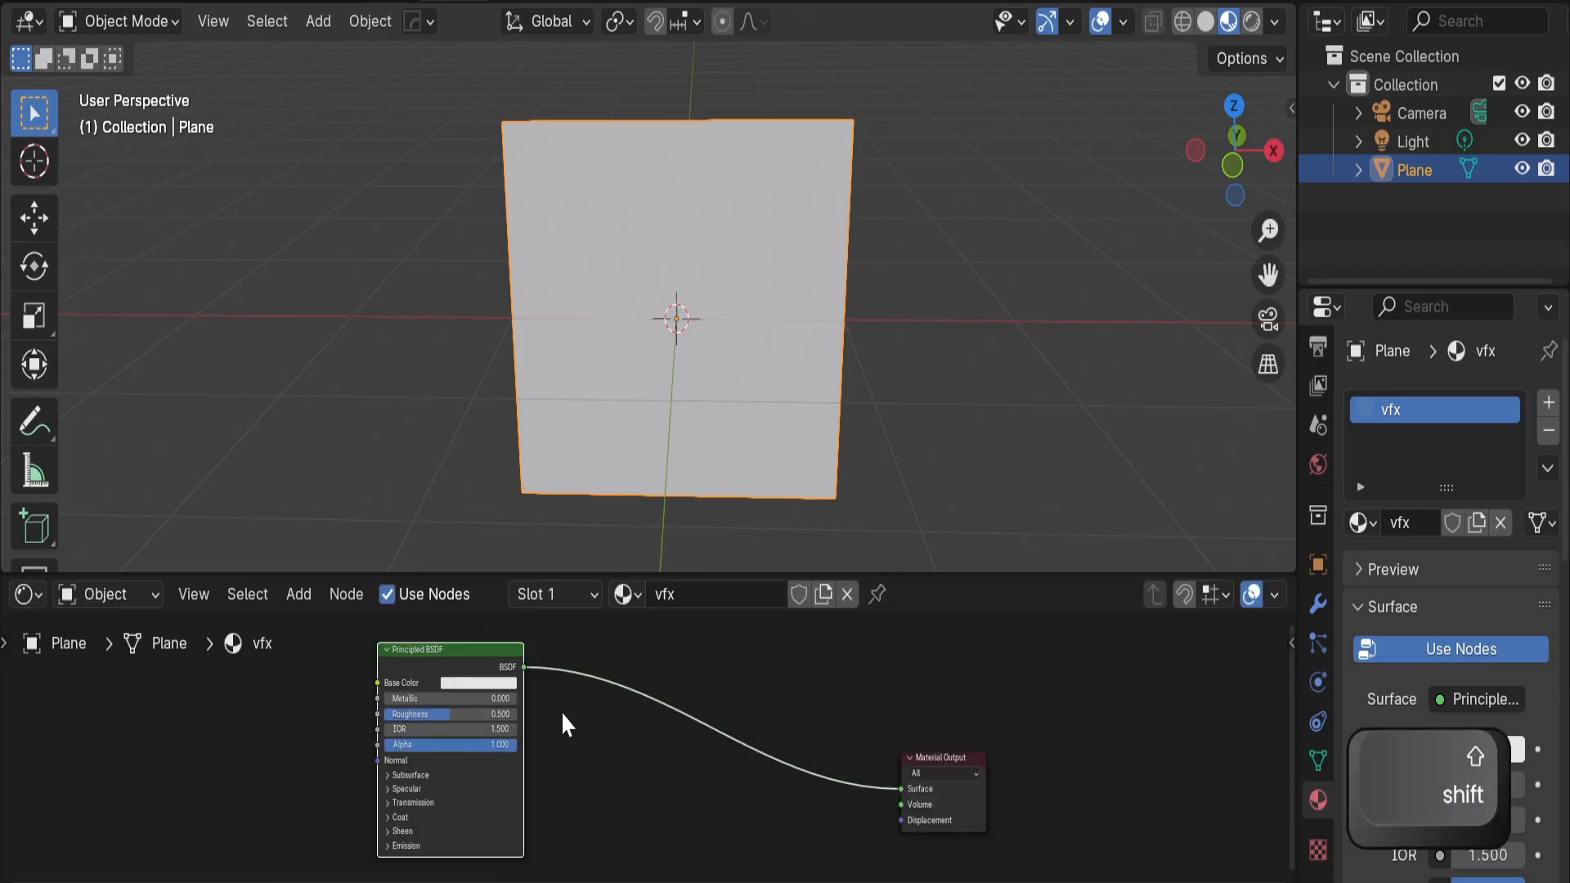
scroll(569, 744, up, 3)
click(626, 781)
Add a Mix Shader node in the empty space below the link between the Principled BSDF and Material Output
scroll(687, 816, up, 1)
middle_drag(697, 822, 652, 747)
middle_drag(509, 617, 517, 663)
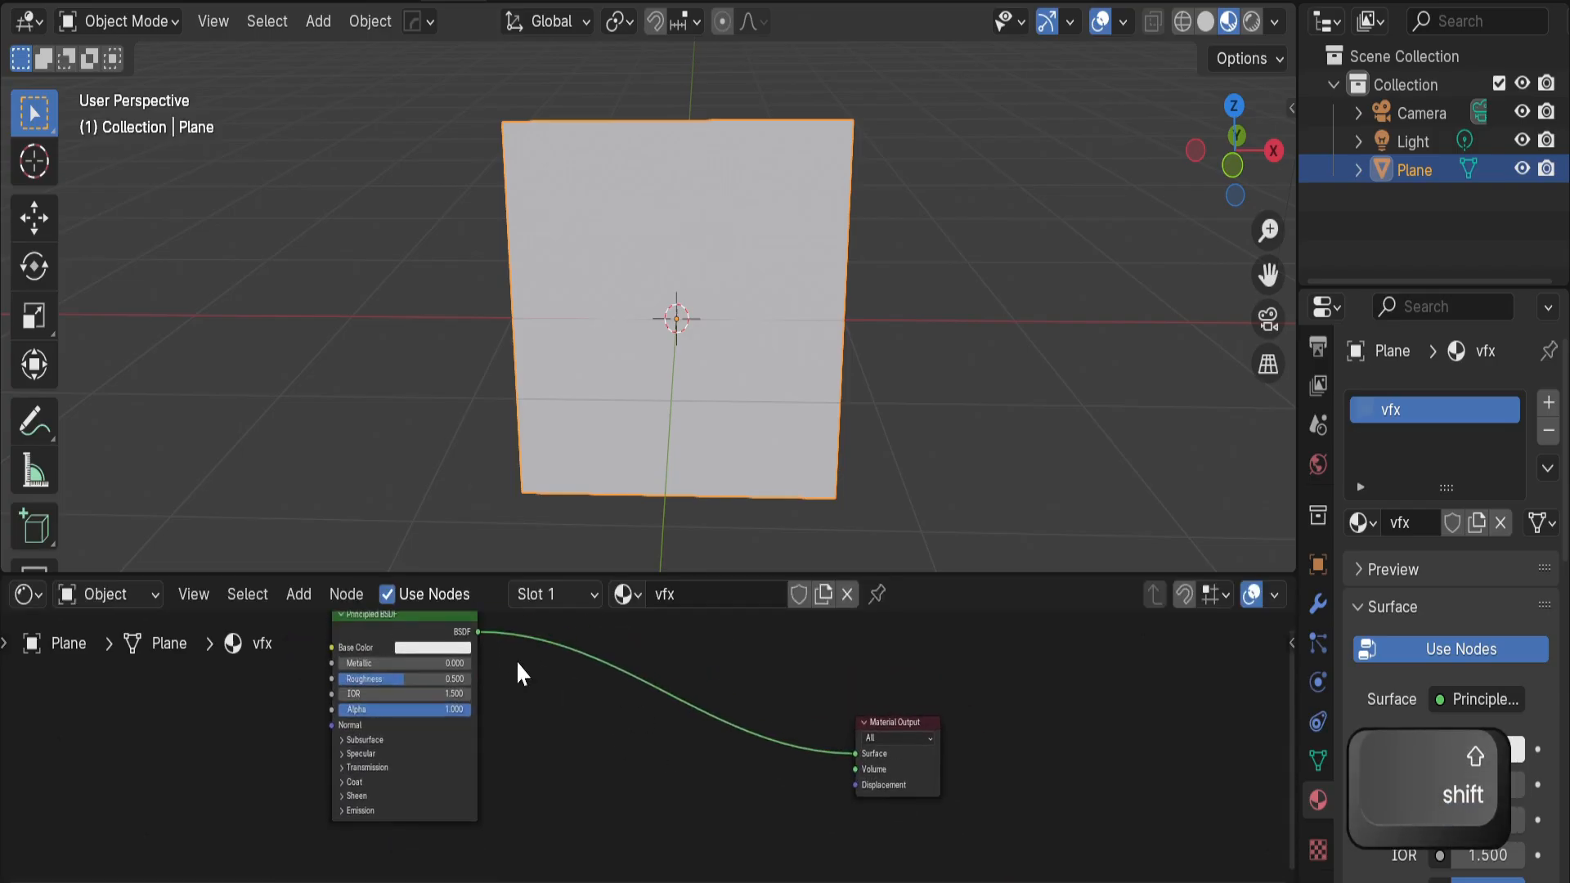
middle_drag(394, 632, 407, 641)
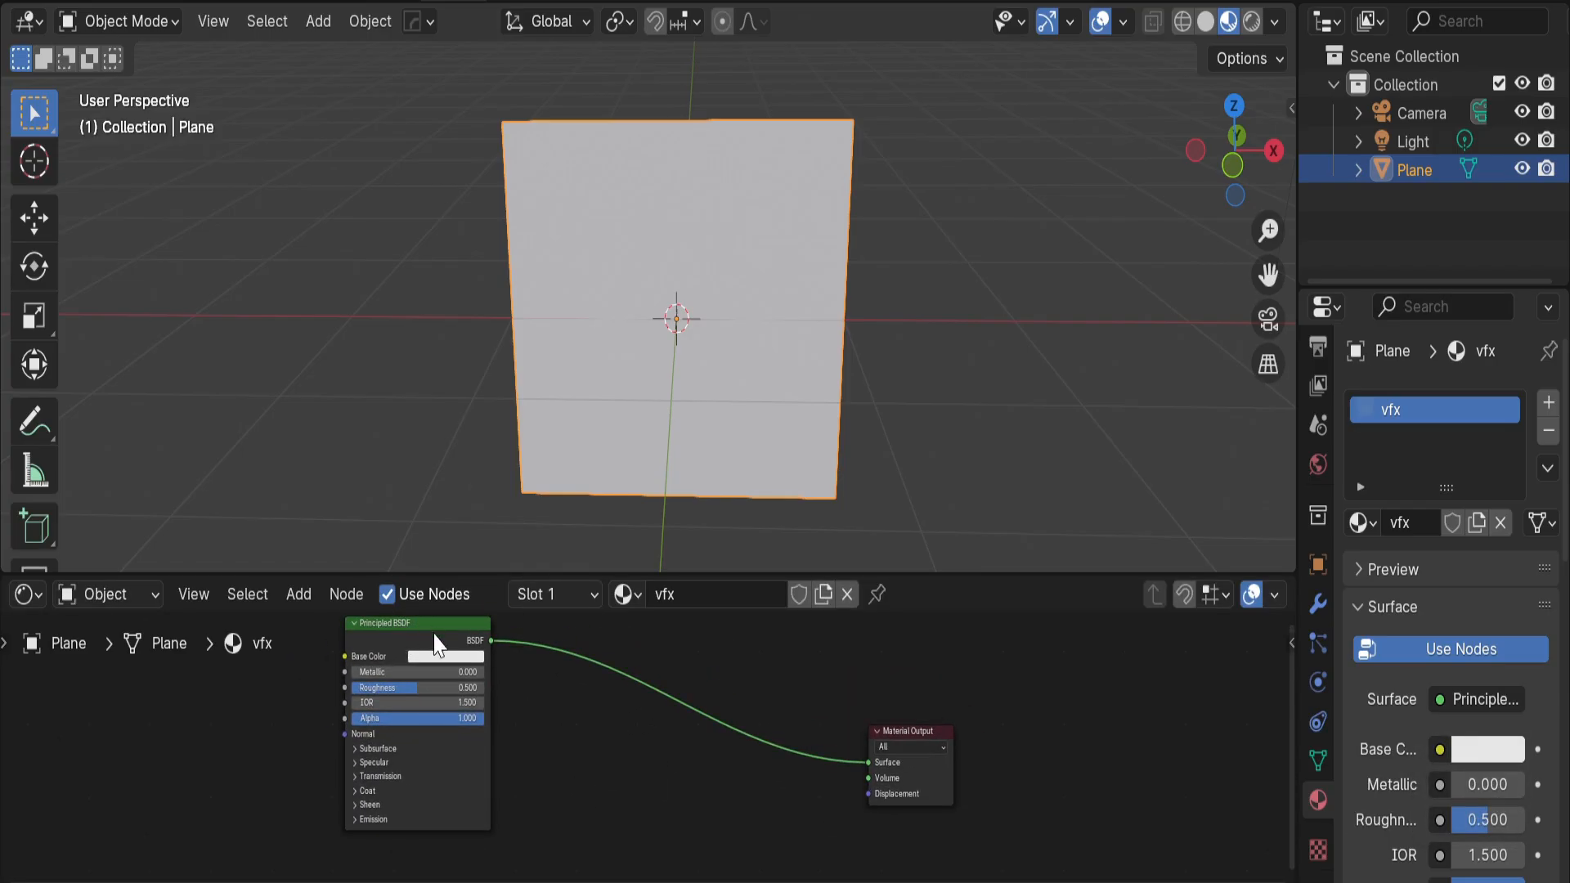
middle_drag(609, 809, 548, 736)
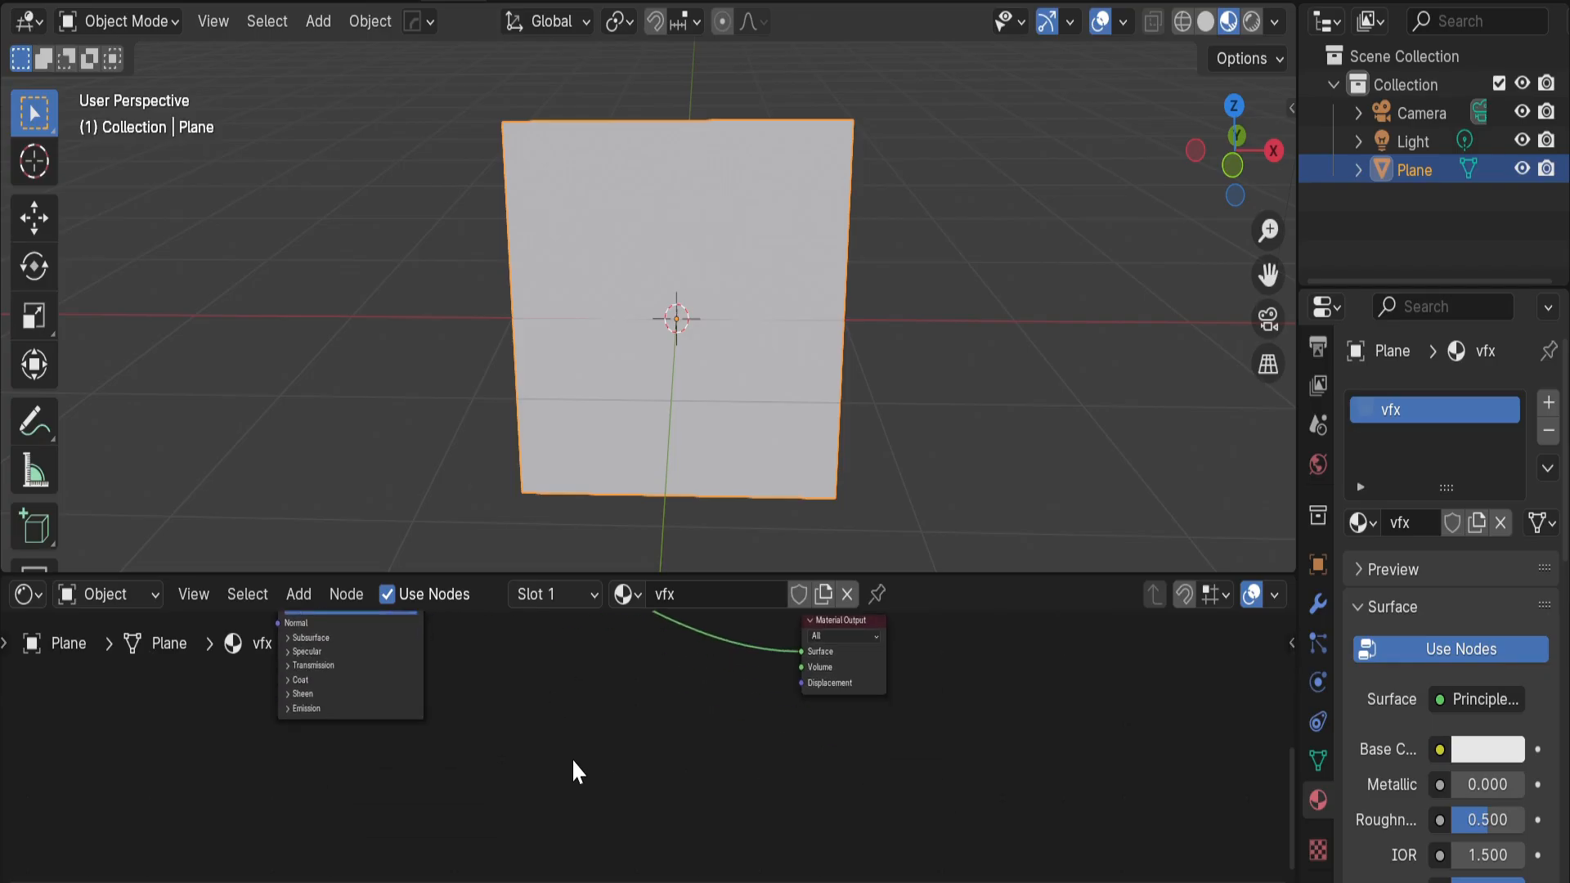
key(shift+a)
click(490, 566)
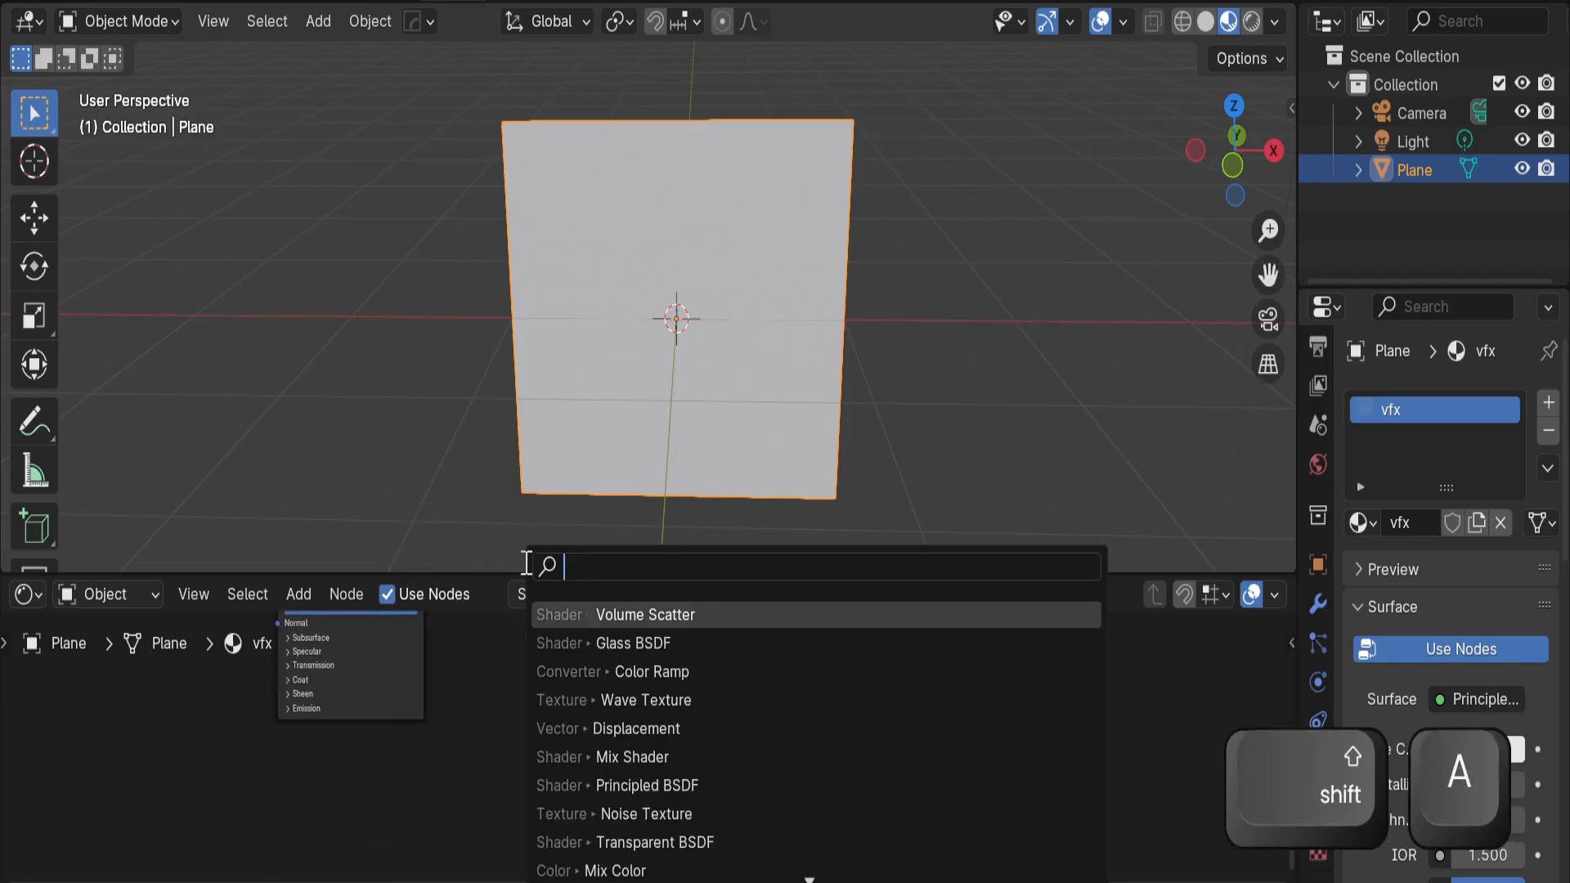
text(mix)
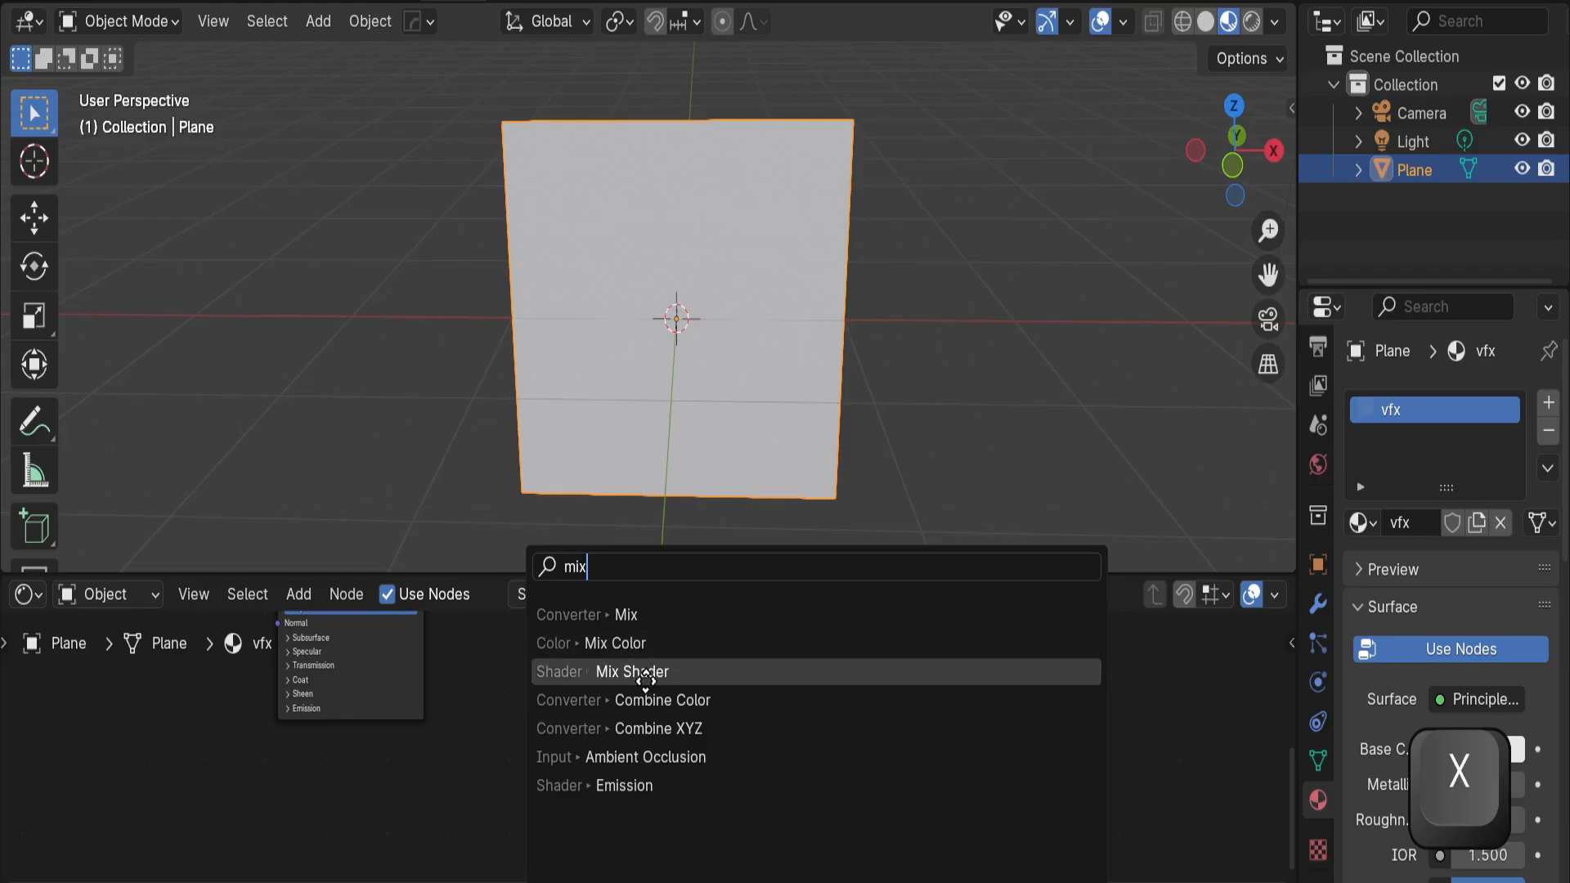
click(643, 677)
click(602, 705)
scroll(605, 687, down, 1)
shift+middle_drag(611, 644, 593, 729)
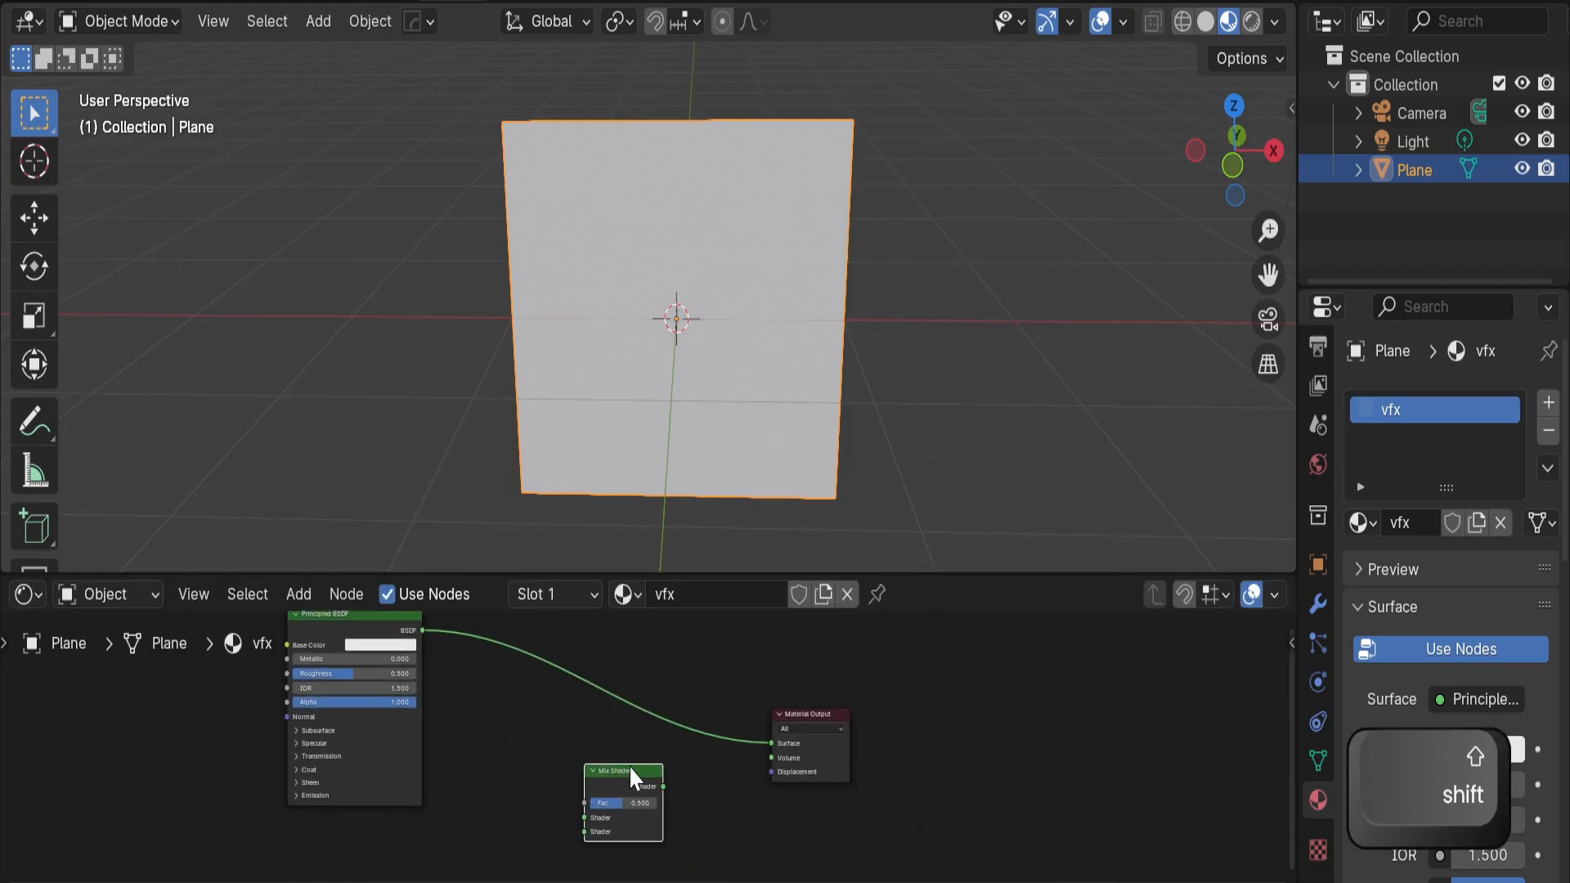
Insert the Mix Shader into the link between the Principled BSDF and Material Output, and inspect the plane
drag(629, 785, 622, 676)
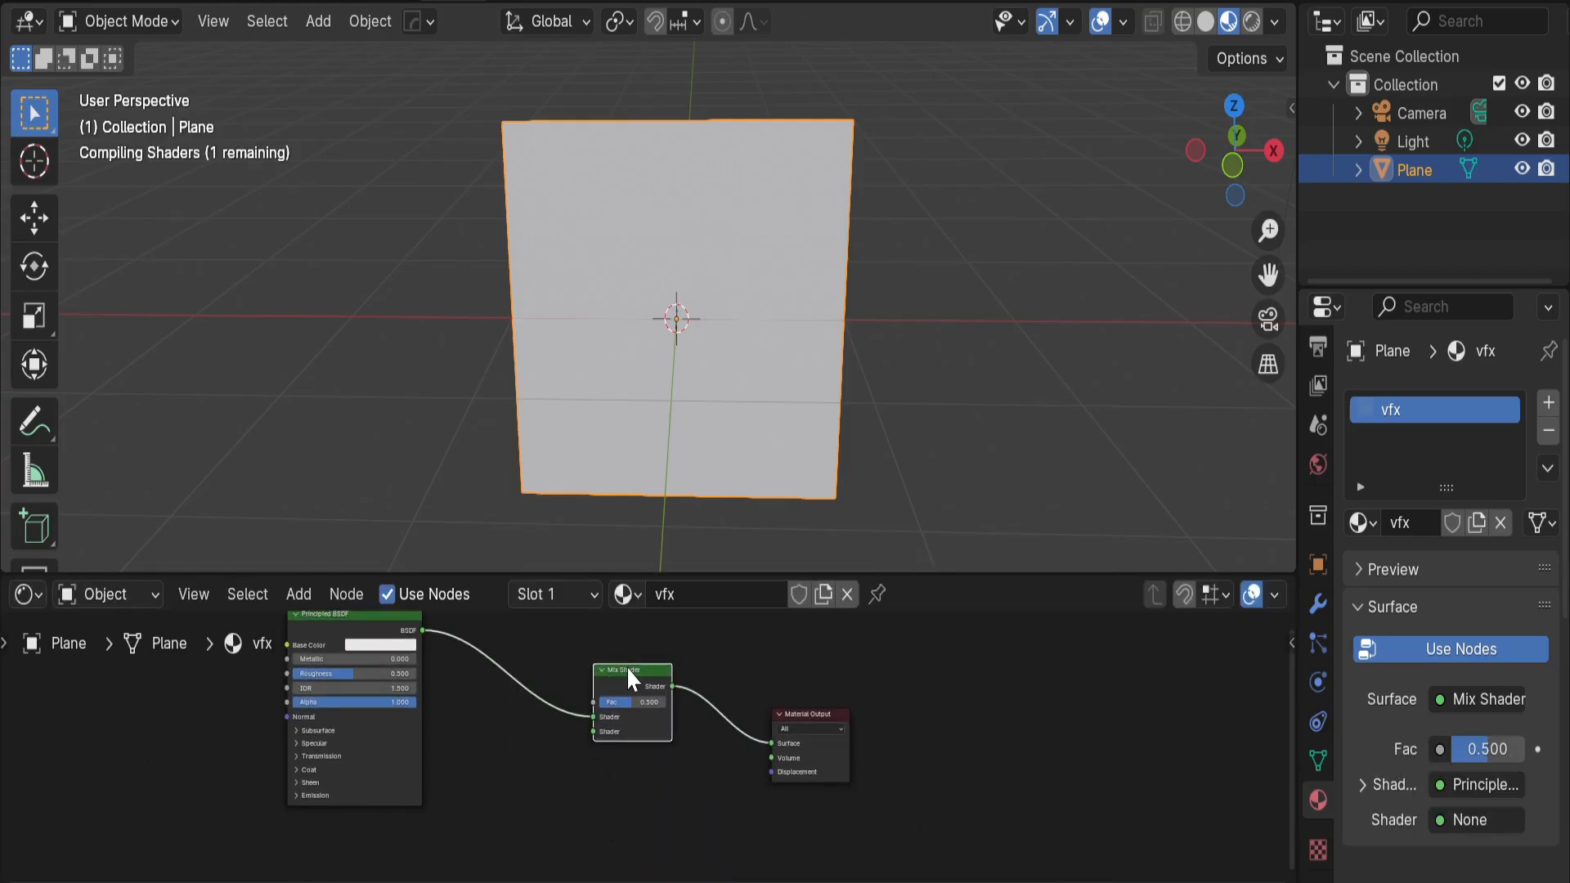
scroll(777, 725, up, 2)
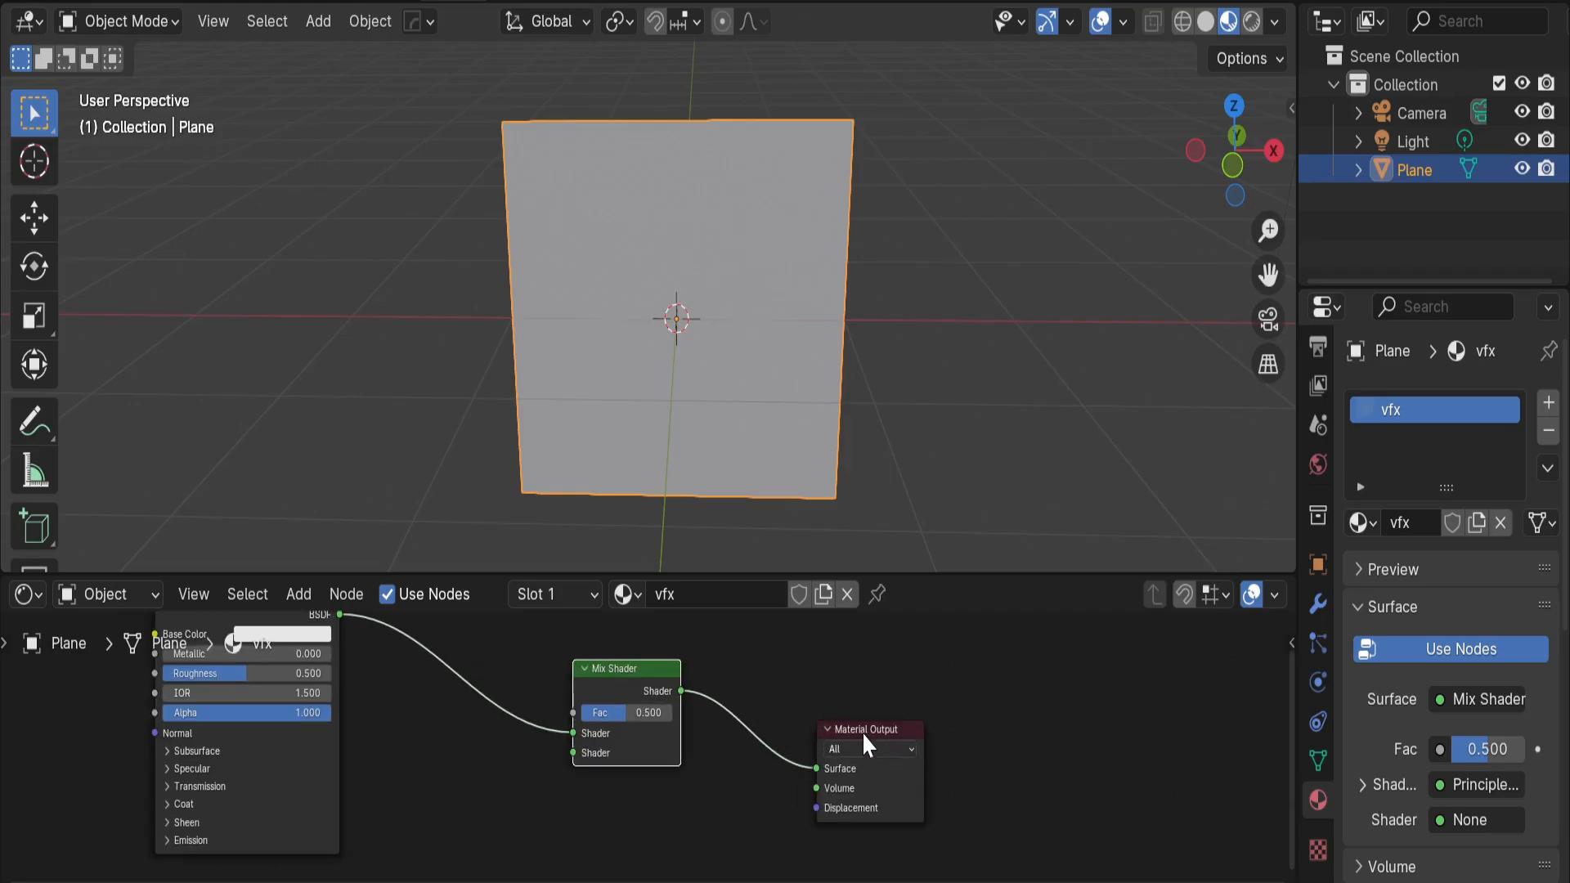
mouse_move(629, 697)
mouse_down()
mouse_move(630, 678)
mouse_move(619, 720)
mouse_up()
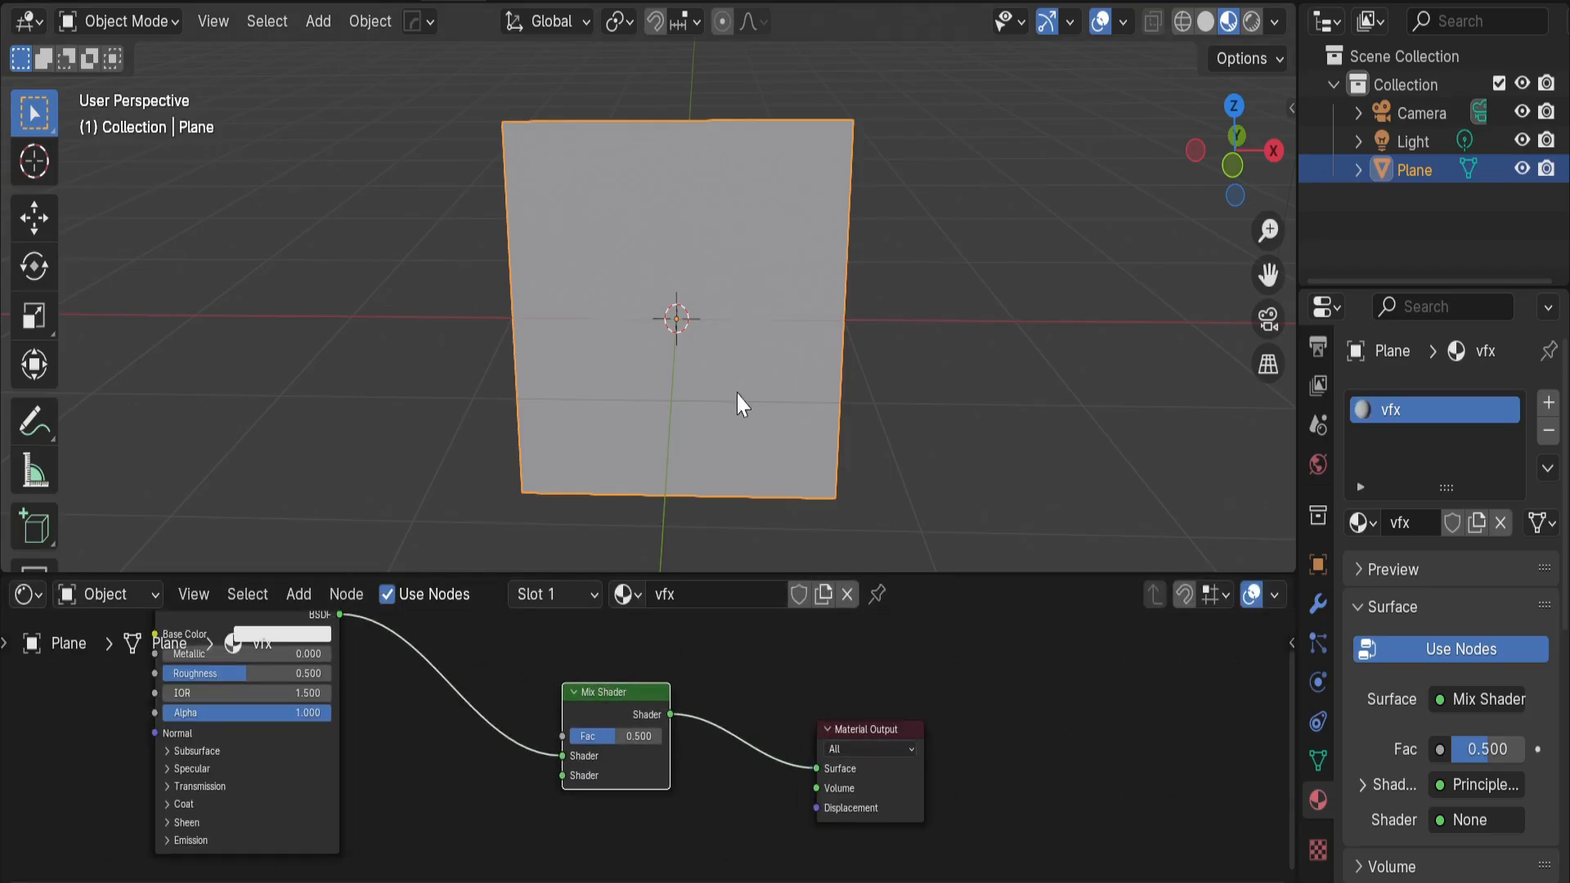
mouse_move(737, 395)
middle_down()
mouse_move(635, 355)
mouse_move(719, 364)
mouse_move(713, 383)
middle_up()
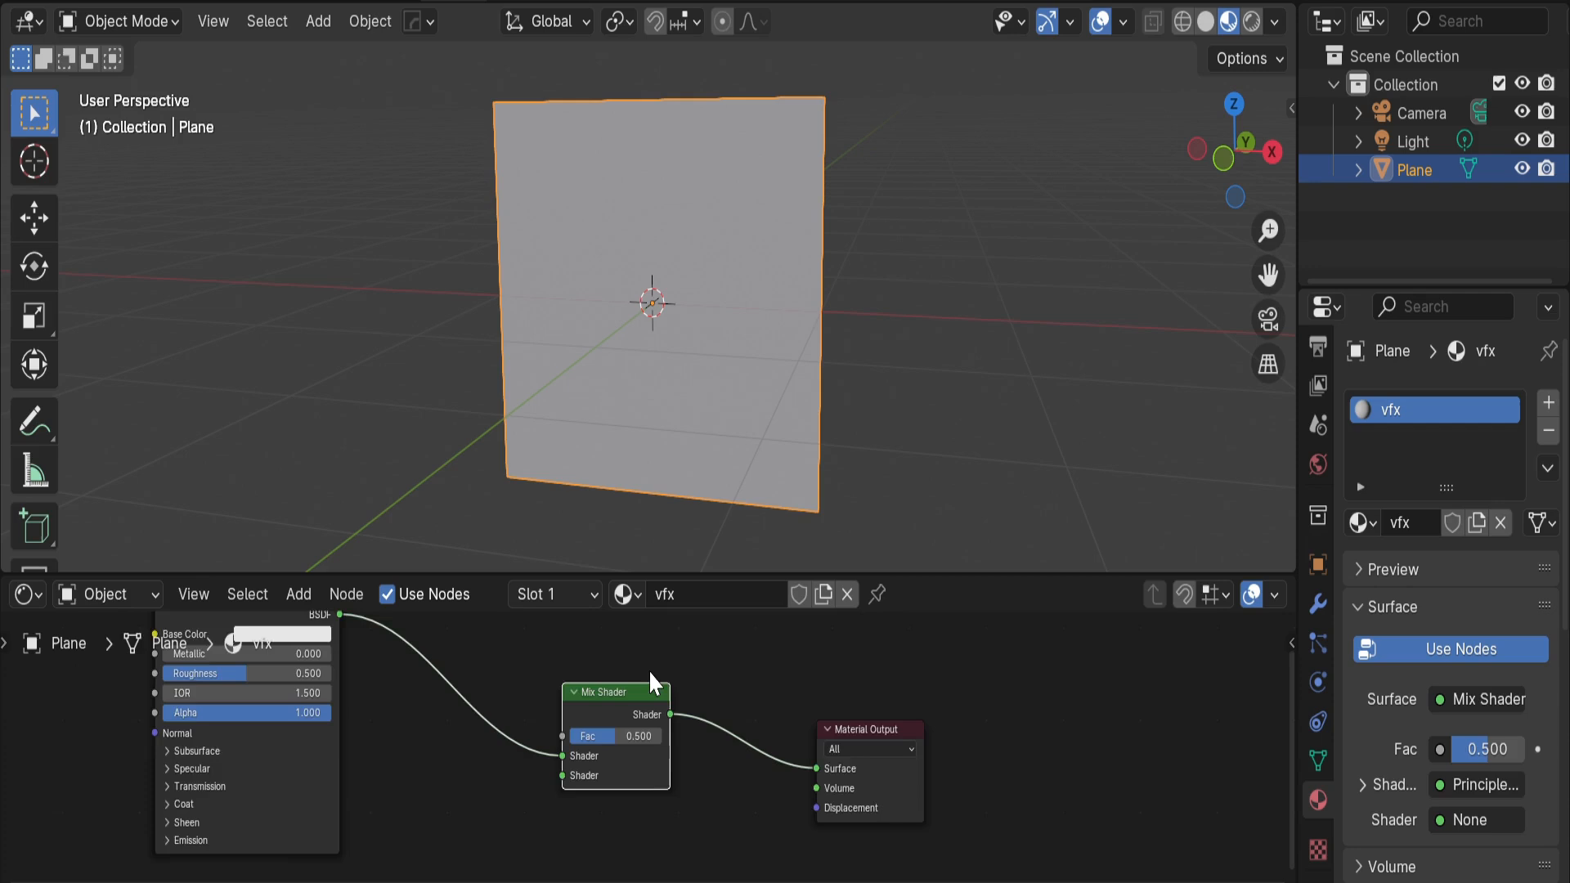
Add a Transparent BSDF shader node below the Principled BSDF node
scroll(638, 695, up, 2)
mouse_move(537, 665)
shift+middle_down()
mouse_move(615, 704)
mouse_move(538, 685)
shift+middle_up()
scroll(615, 704, down, 3)
scroll(562, 734, down, 3)
shift+middle_drag(513, 828, 568, 797)
key(shift+a)
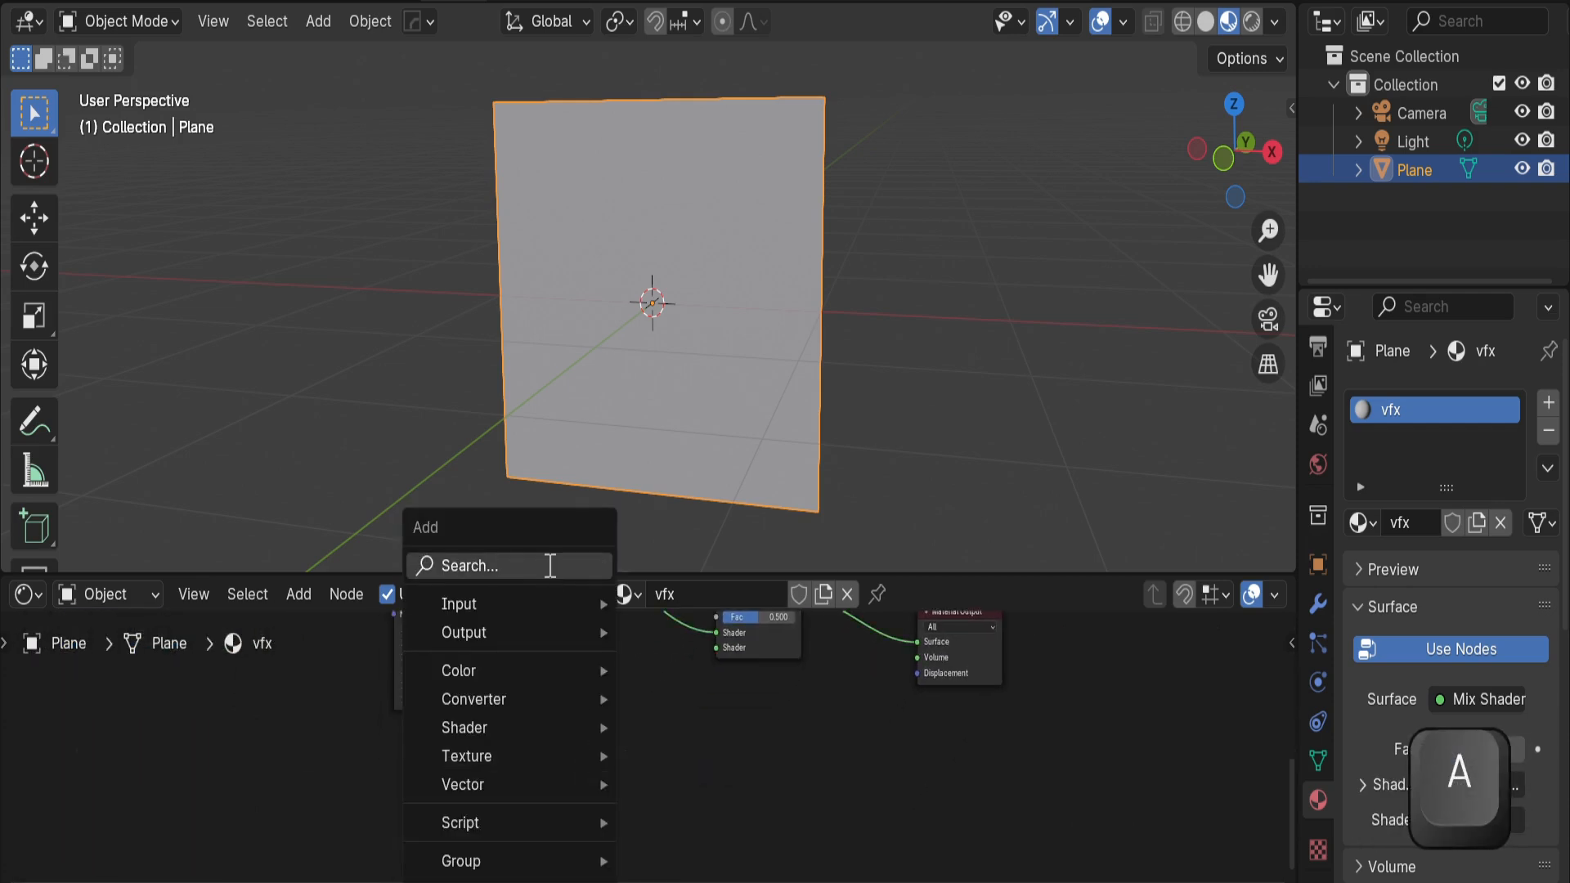
click(550, 562)
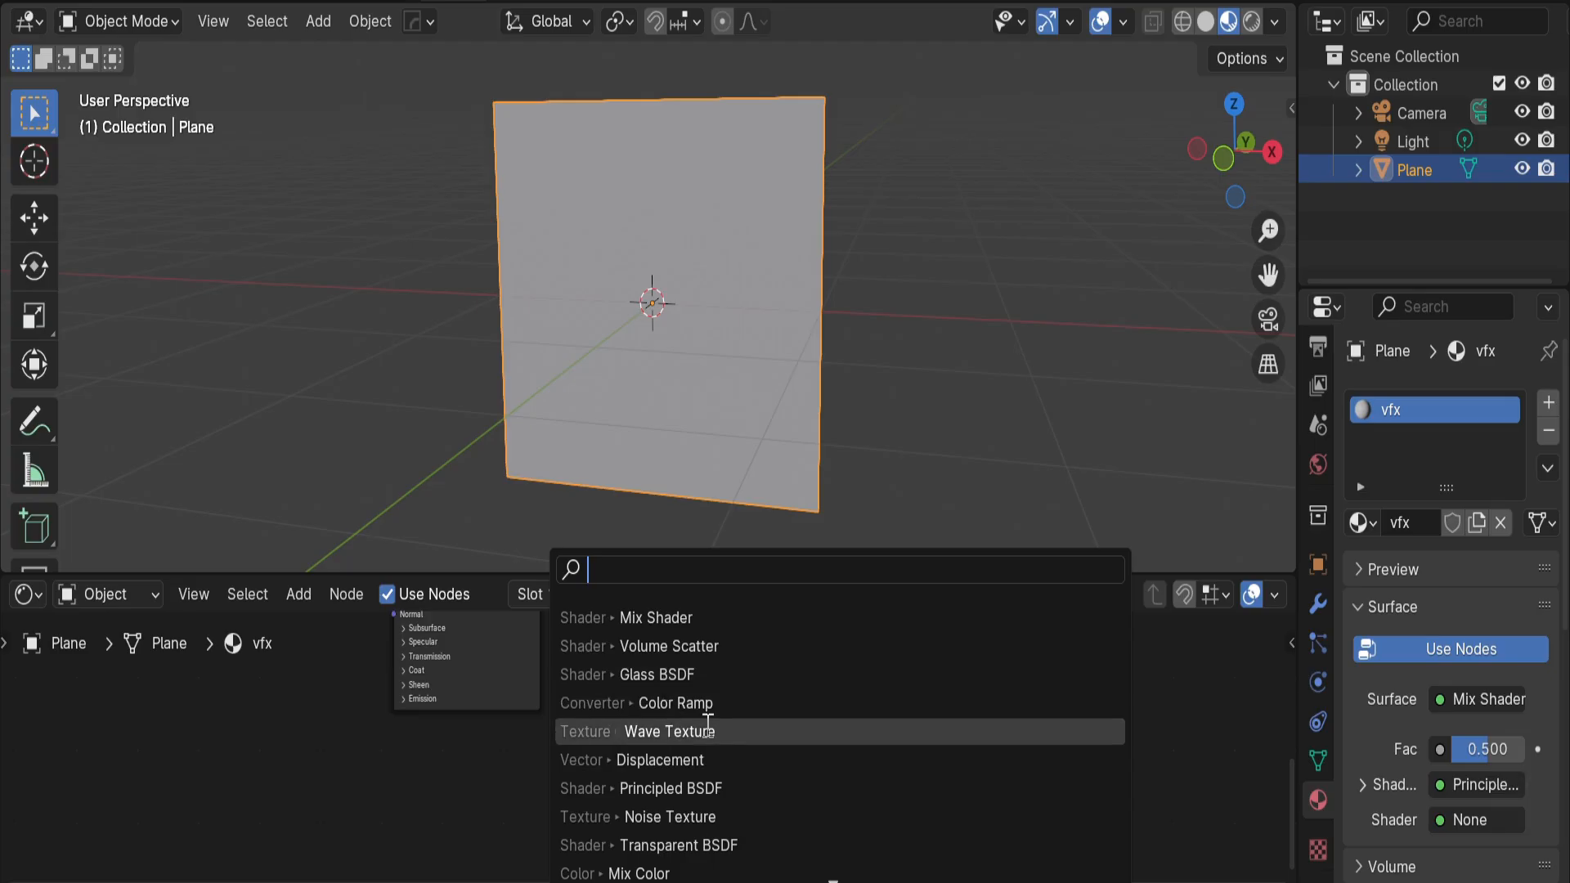
text(tran)
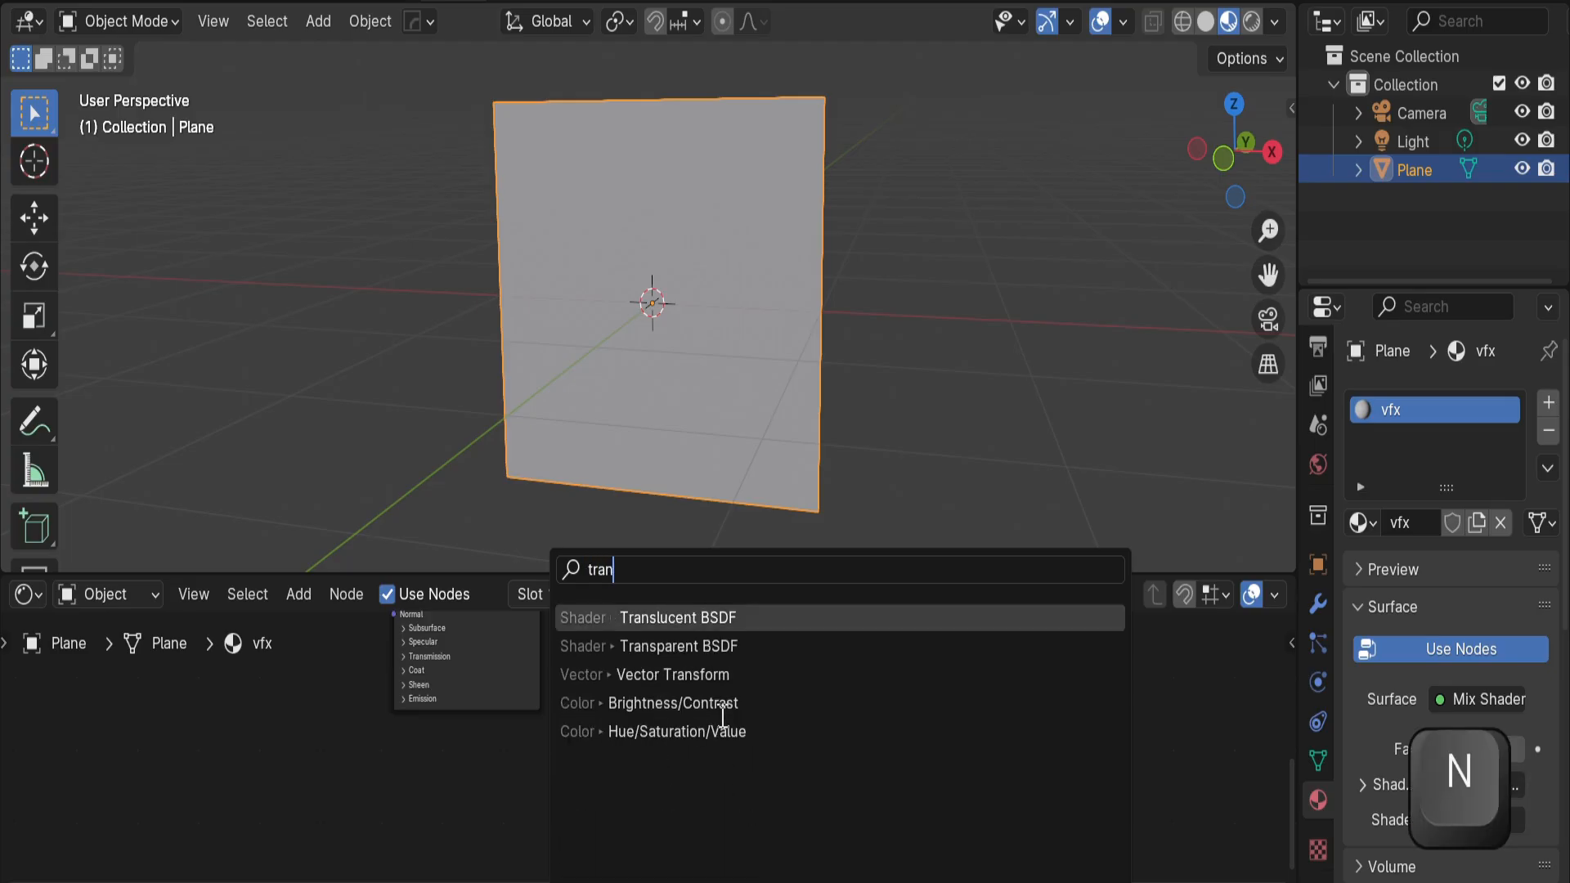
text(s)
click(732, 648)
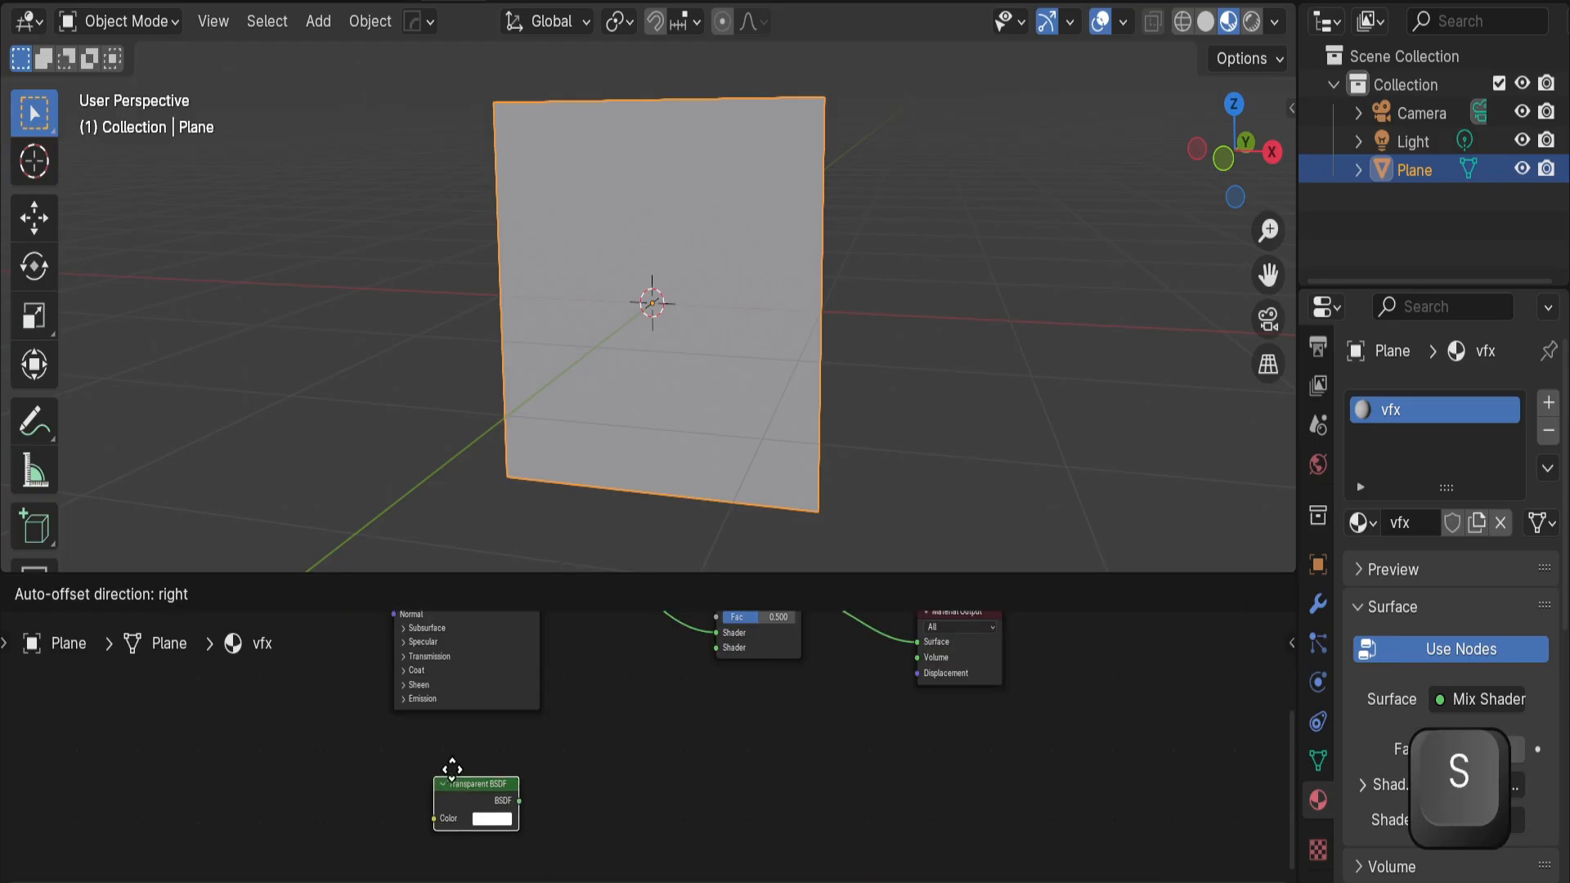
click(595, 651)
Place the Transparent BSDF beside the Principled BSDF and connect its output to the Mix Shader's second Shader input
scroll(597, 674, up, 4)
shift+middle_drag(597, 674, 492, 814)
drag(529, 794, 516, 772)
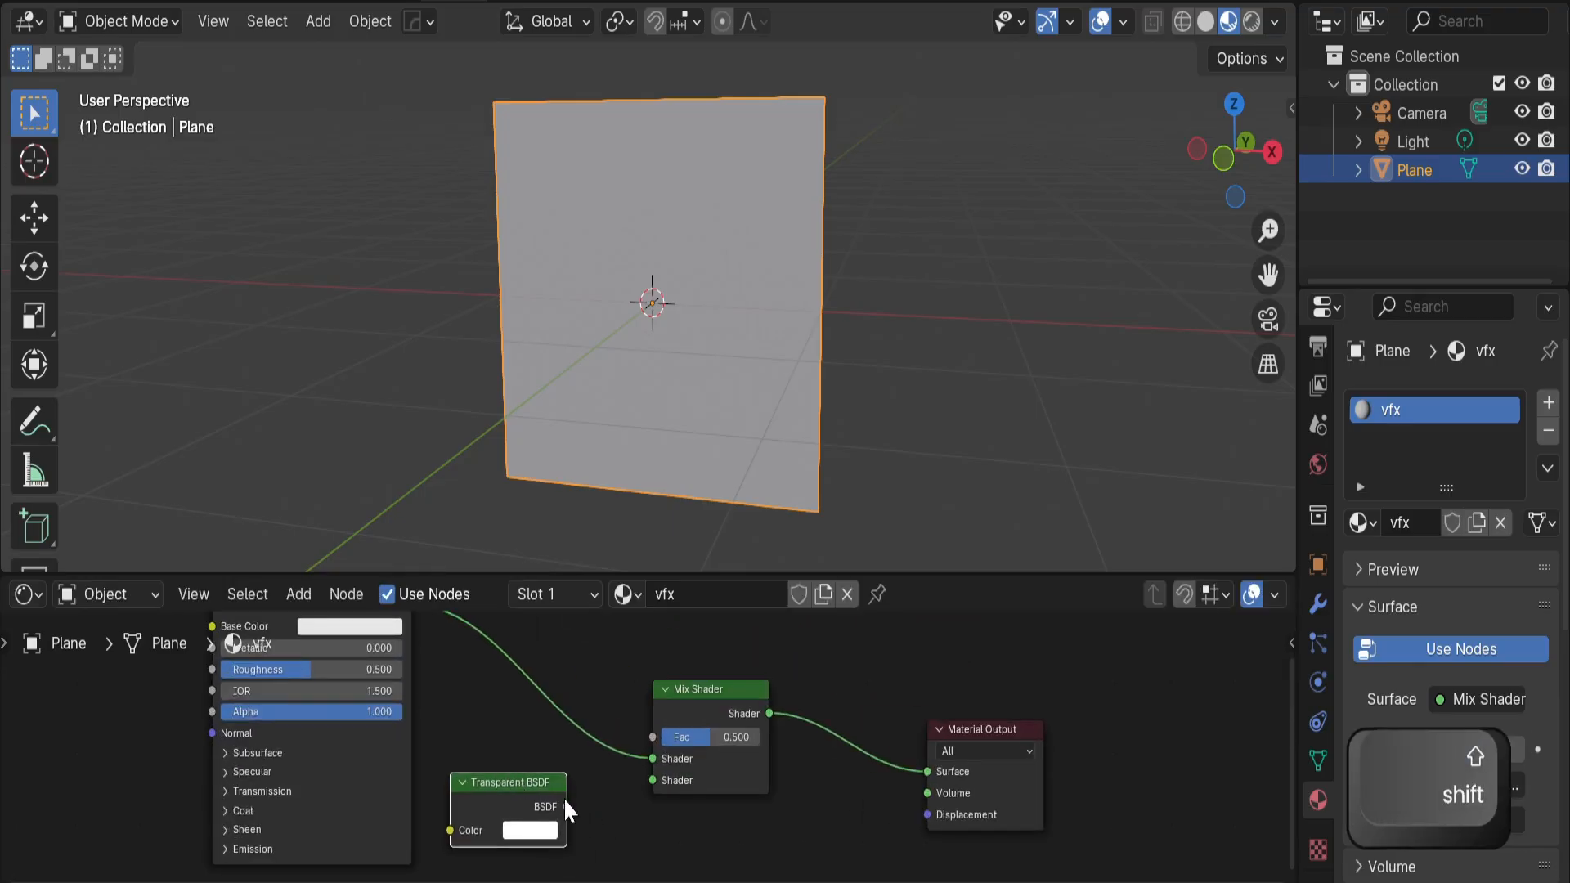
drag(659, 797, 656, 789)
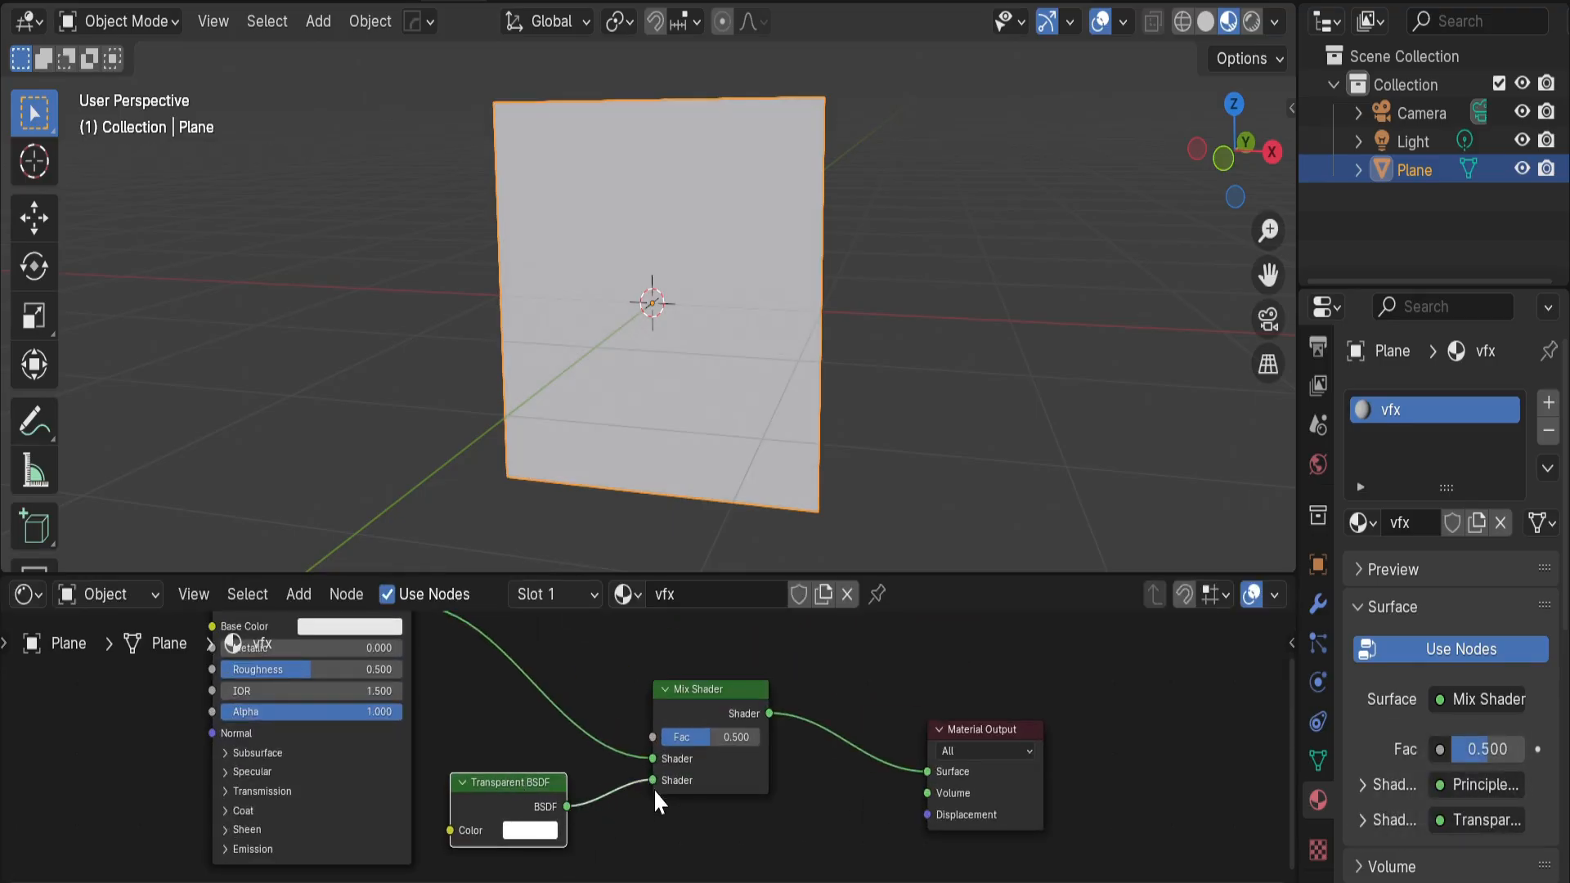
Spread out the node layout, raising the Mix Shader above the Transparent BSDF and adjusting the Principled BSDF's position
drag(701, 691, 710, 654)
scroll(630, 749, down, 3)
shift+middle_drag(578, 804, 630, 671)
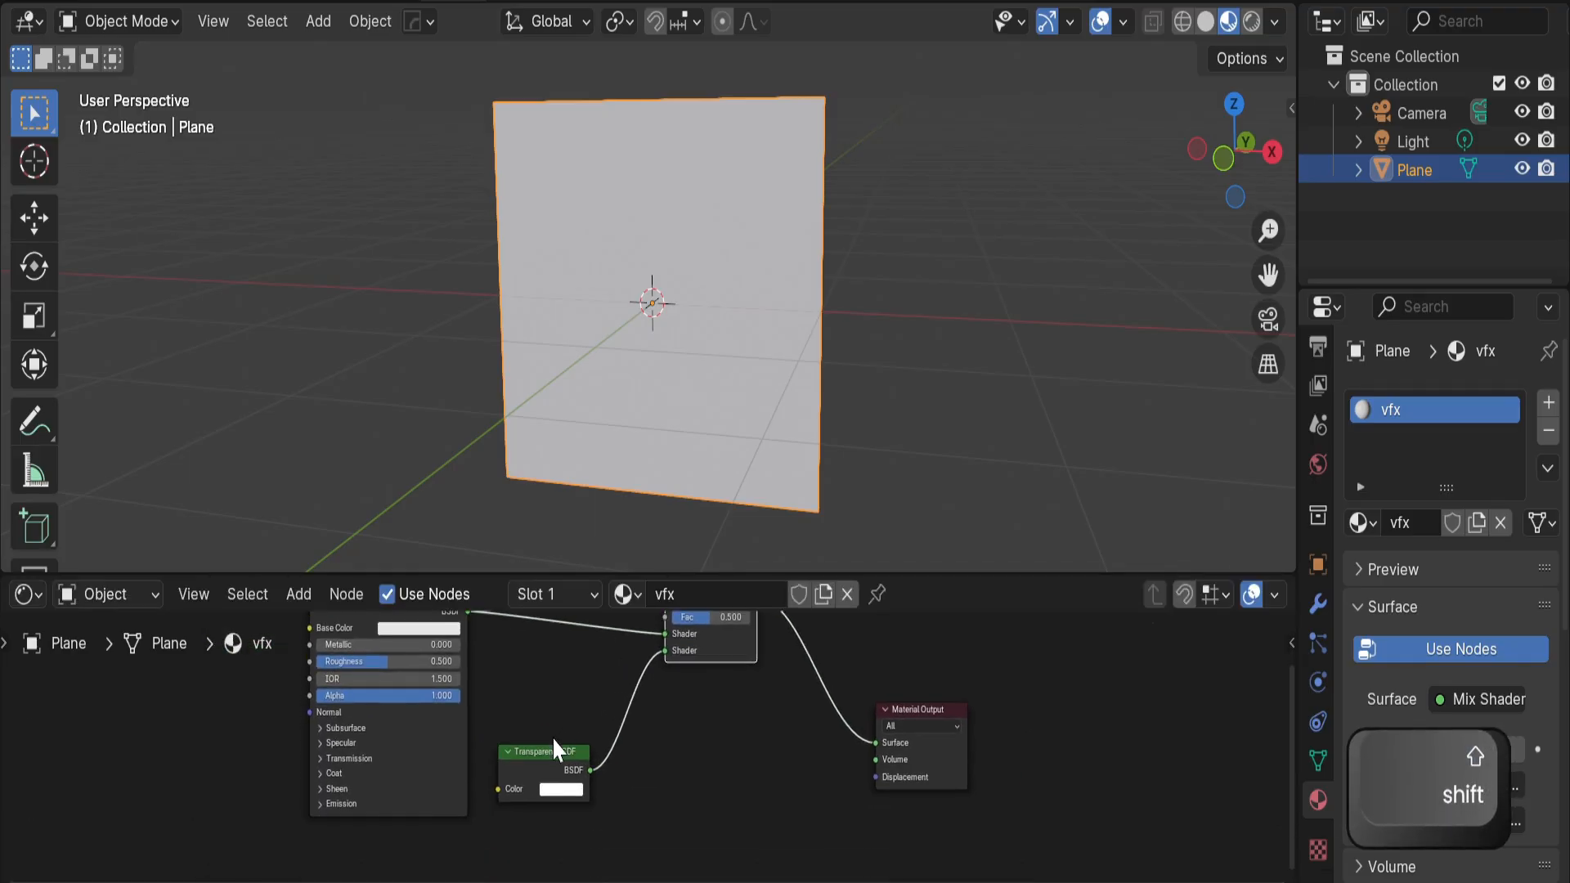
drag(545, 750, 568, 697)
shift+middle_drag(667, 724, 667, 794)
drag(697, 645, 694, 610)
scroll(682, 764, up, 1)
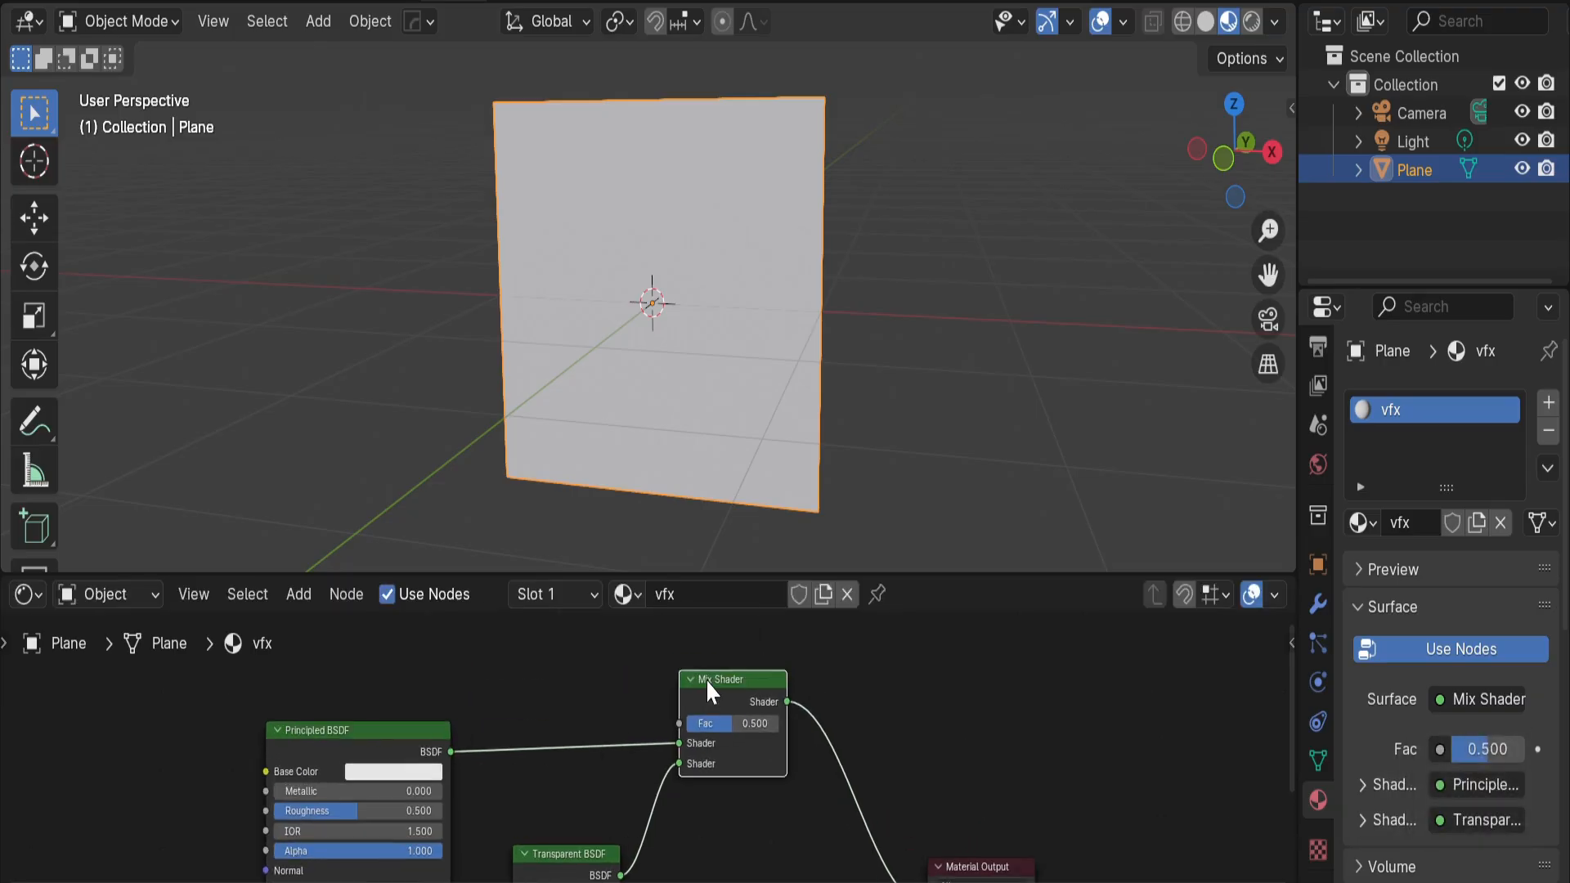
scroll(712, 708, up, 2)
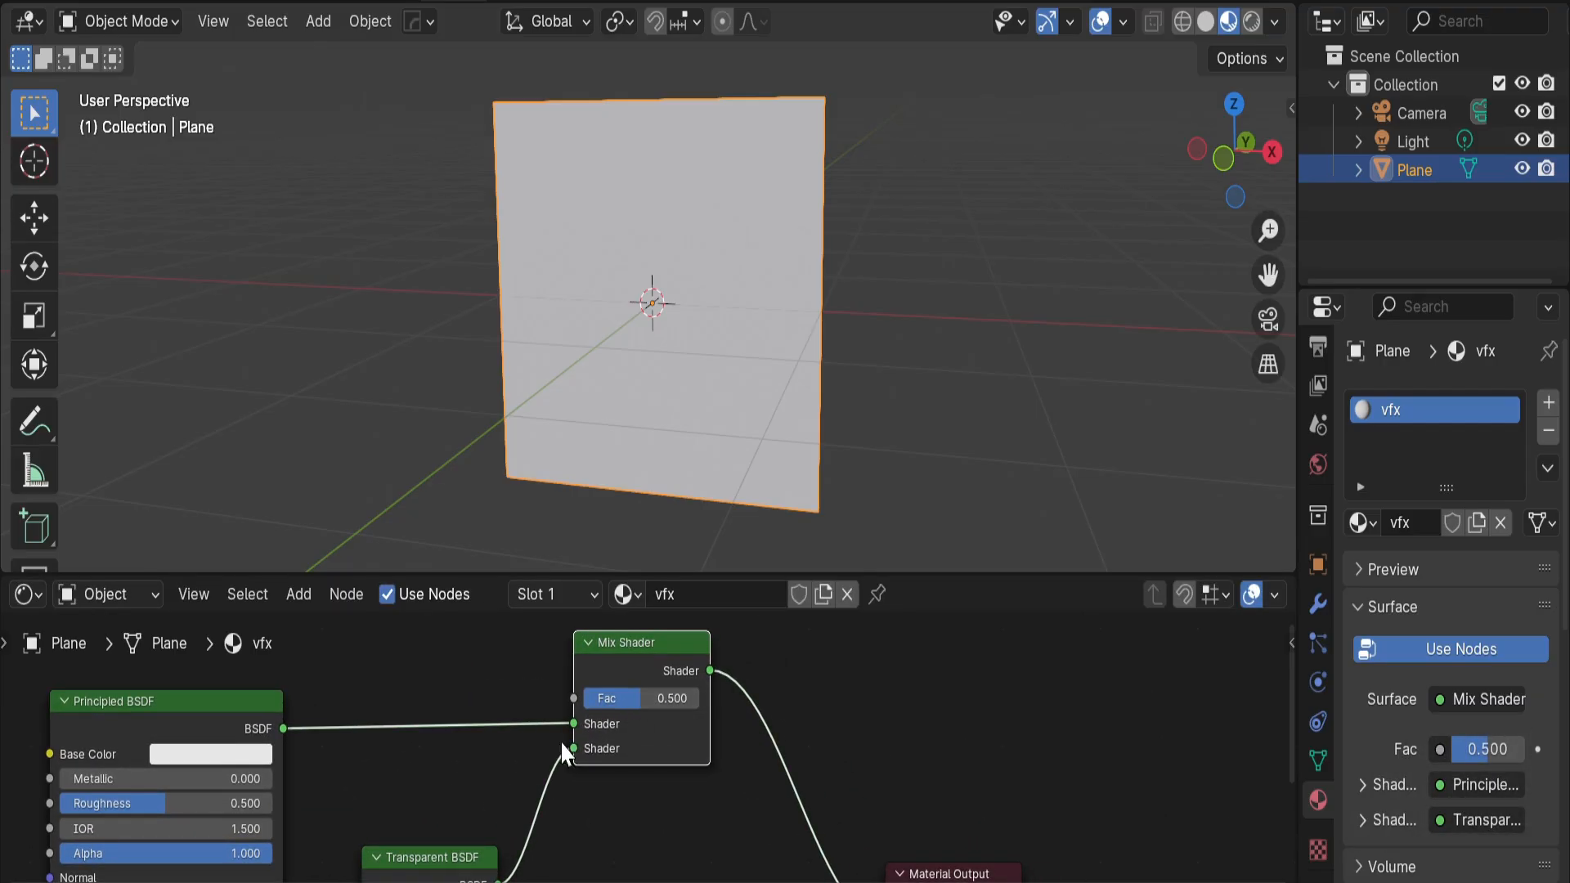
scroll(562, 747, down, 1)
middle_drag(400, 751, 473, 752)
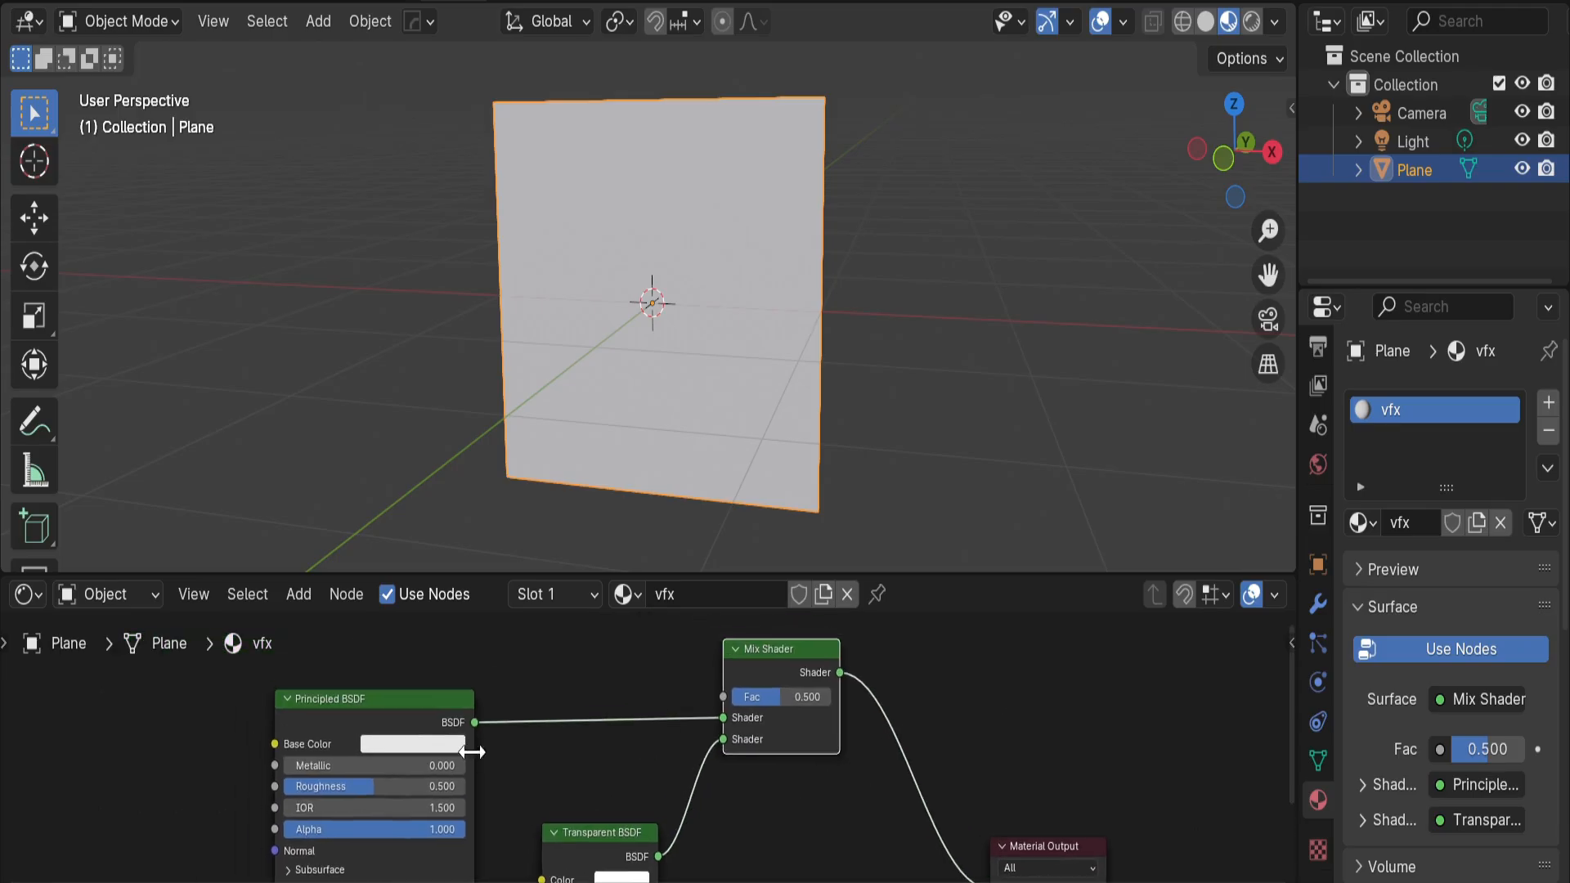
mouse_move(375, 736)
mouse_down()
mouse_move(368, 706)
mouse_move(365, 727)
mouse_up()
Test the Mix Shader's Fac at 1.000 and 0.000, and reset it to its default of 0.500
scroll(564, 704, up, 1)
scroll(507, 724, up, 1)
middle_drag(561, 692, 605, 713)
scroll(640, 725, up, 2)
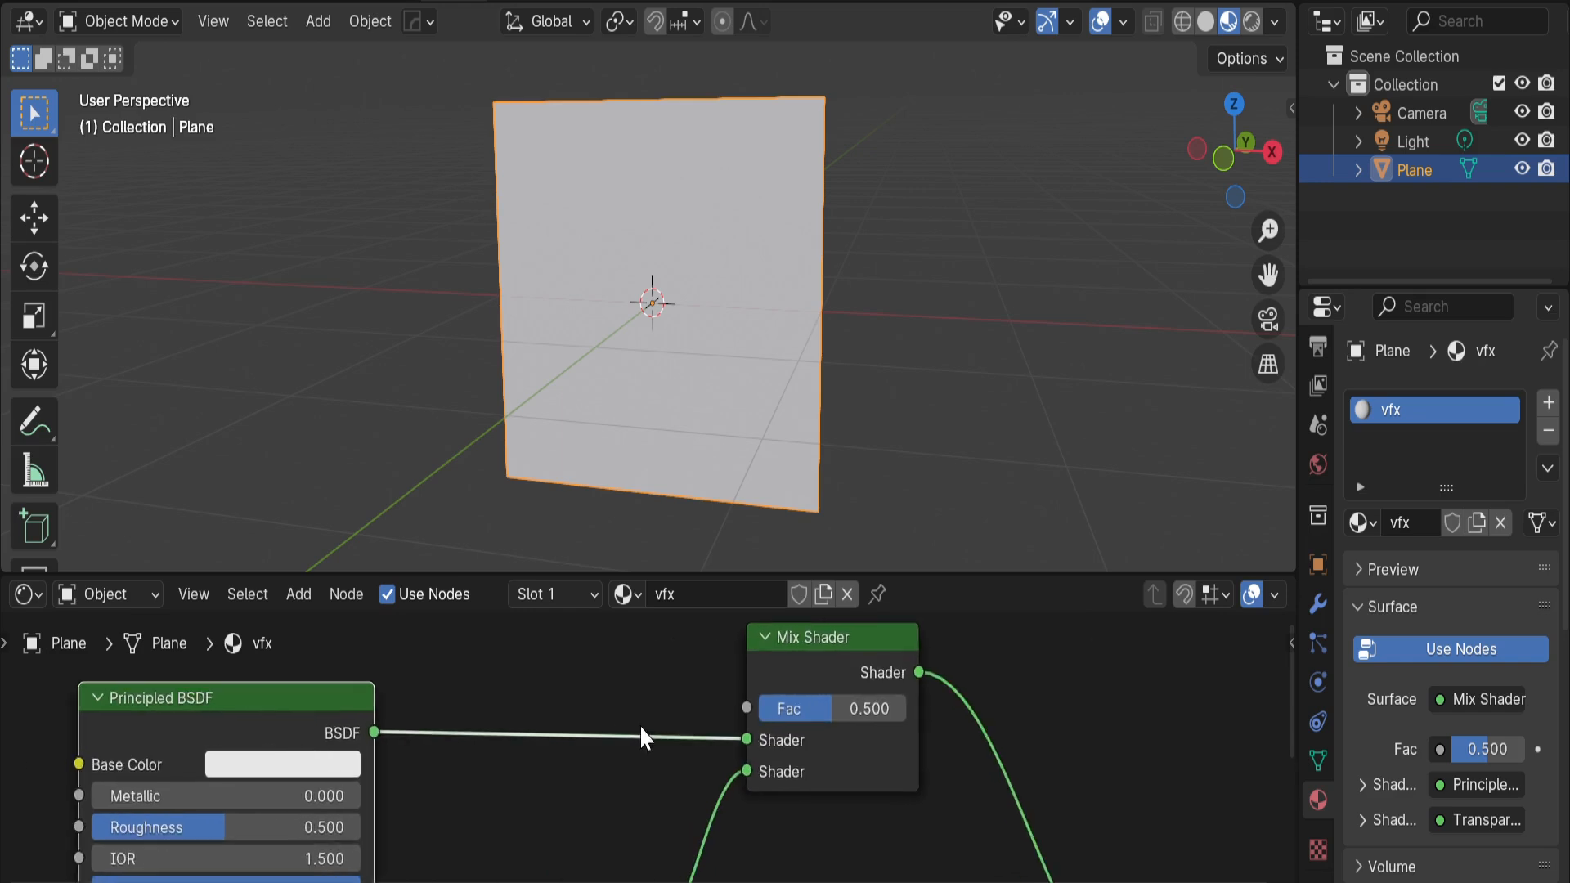
middle_drag(710, 699, 644, 720)
scroll(645, 719, down, 1)
middle_drag(757, 718, 697, 723)
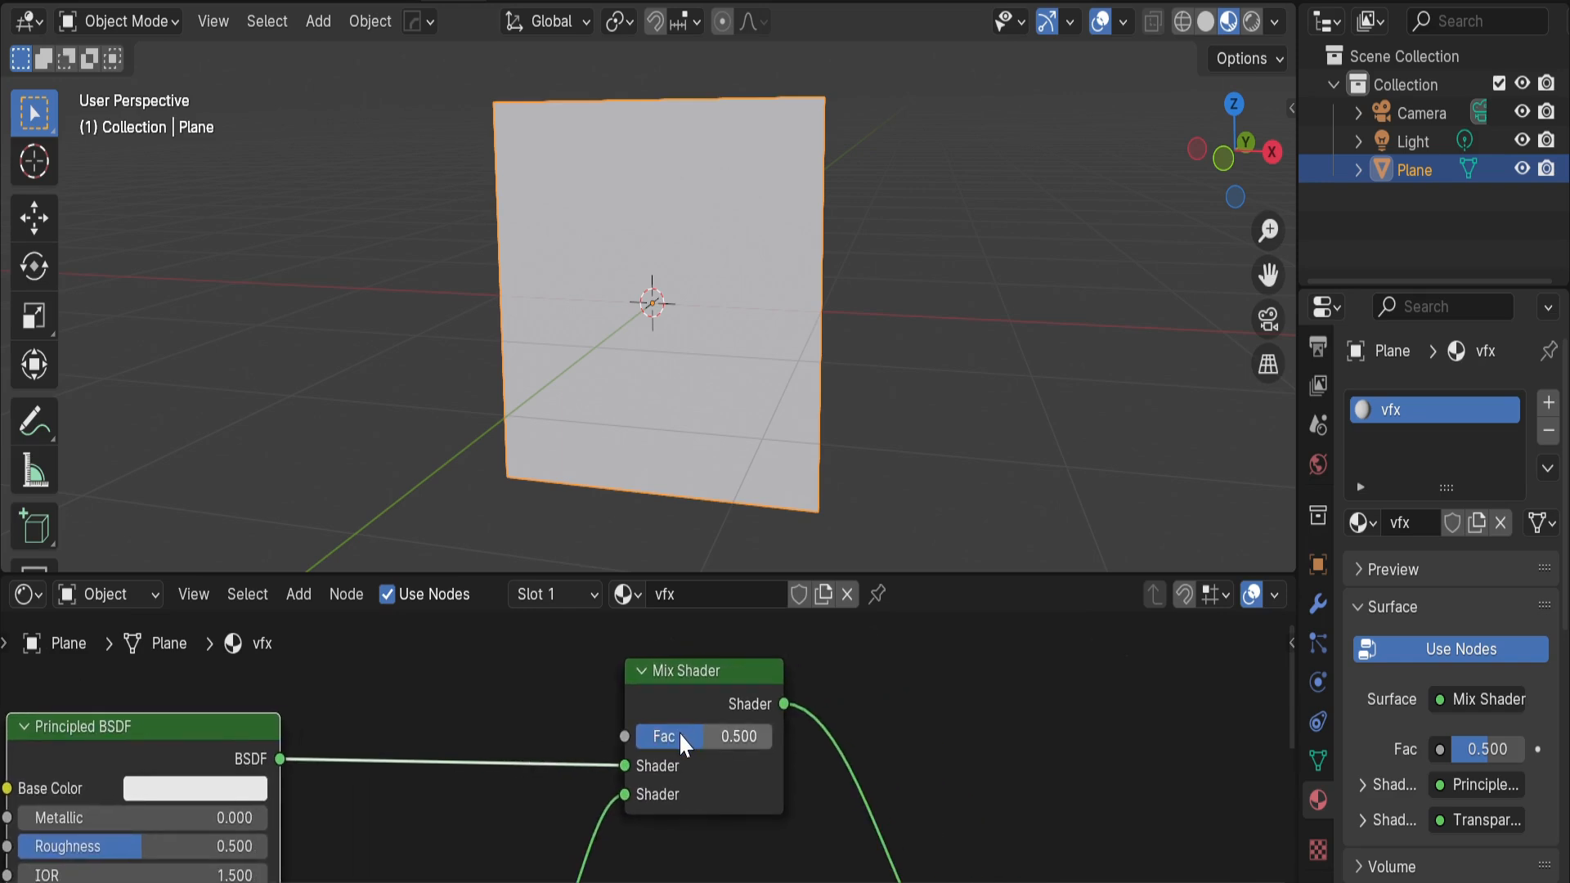
drag(679, 736, 748, 736)
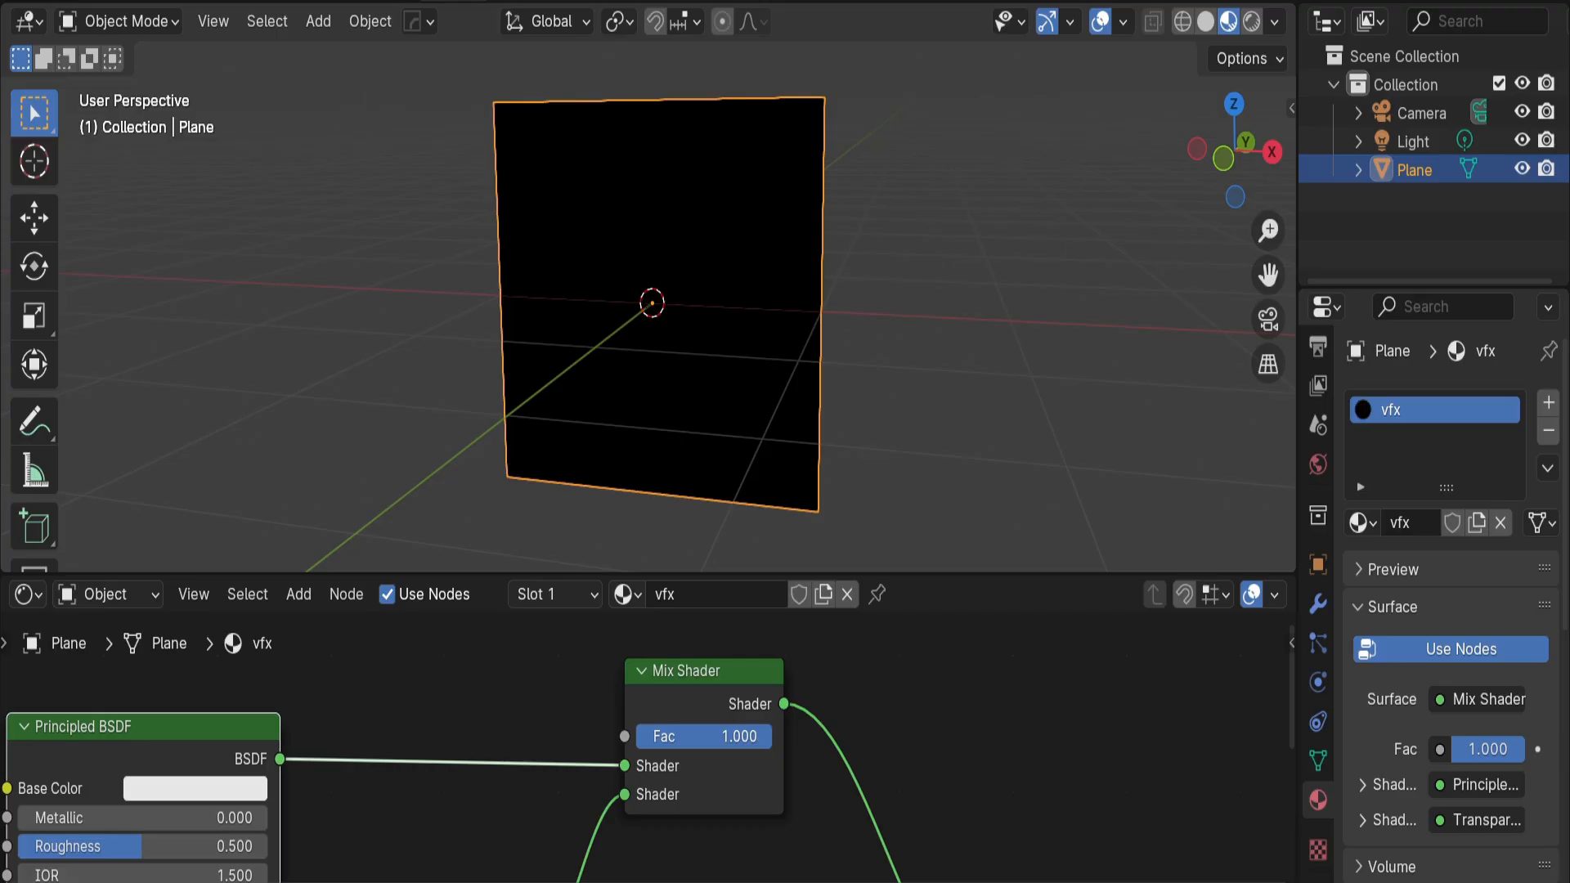
drag(749, 737, 667, 736)
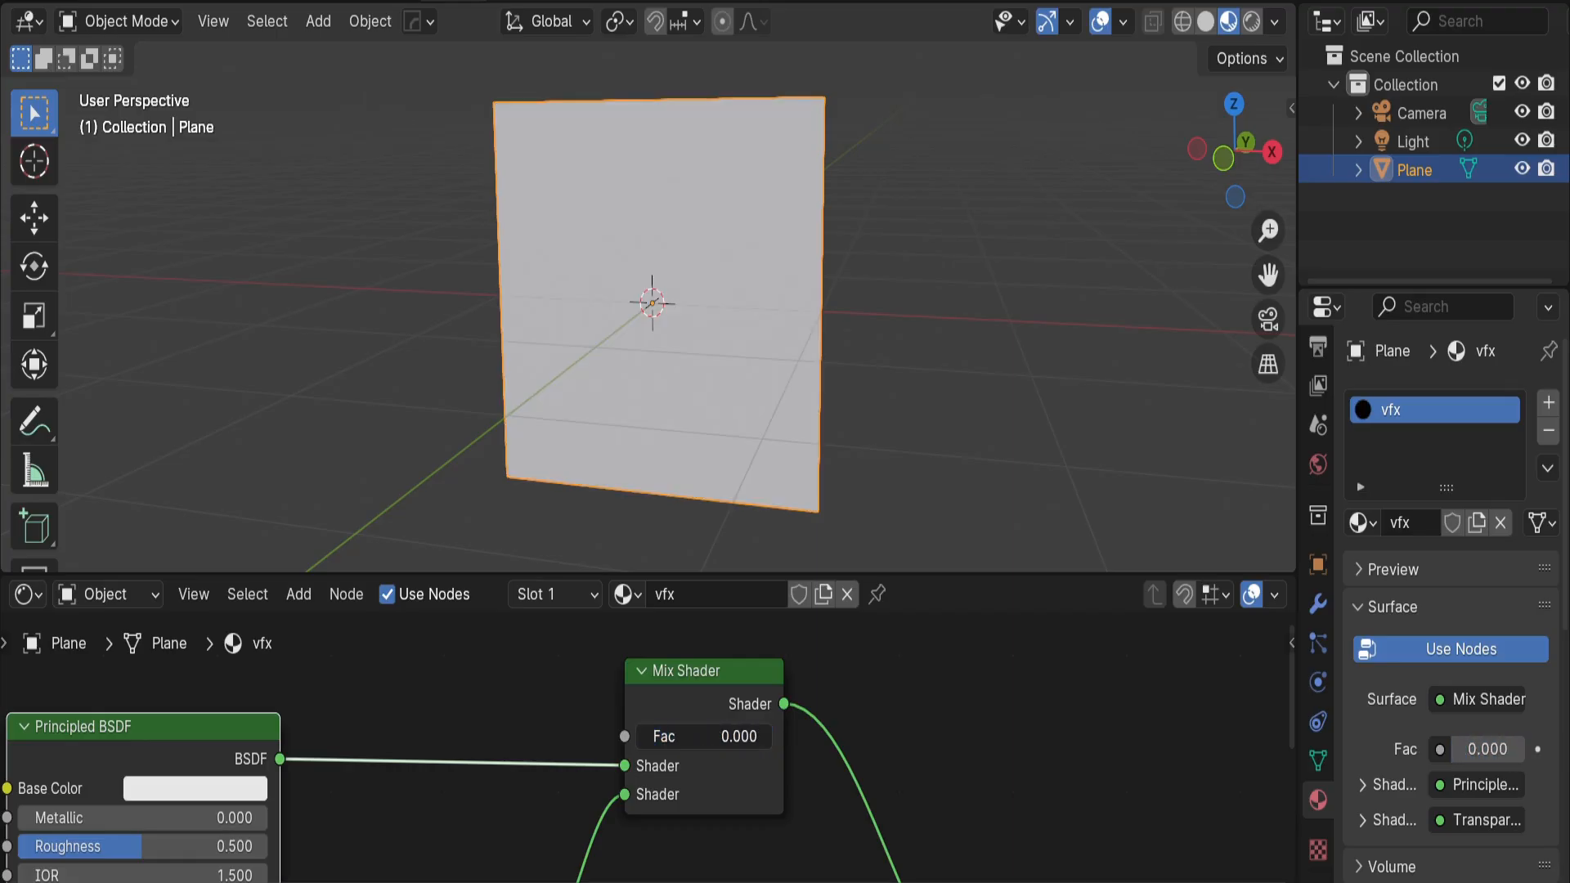
key(BackSpace)
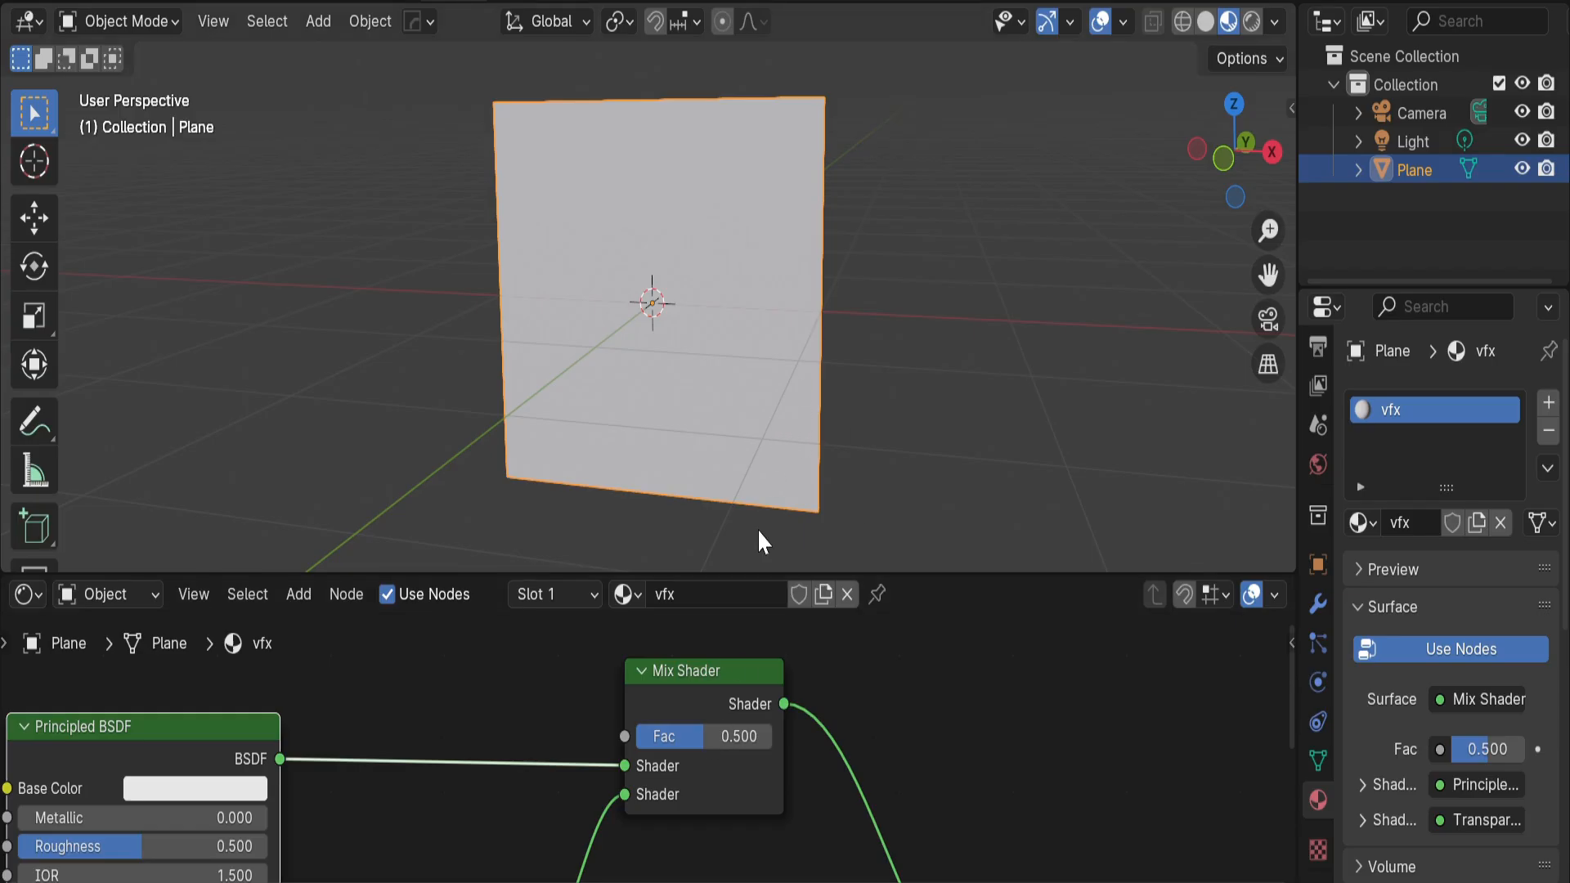
Set the Mix Shader's Fac to 1 and inspect the plane from another angle
click(719, 737)
text(1)
key(Return)
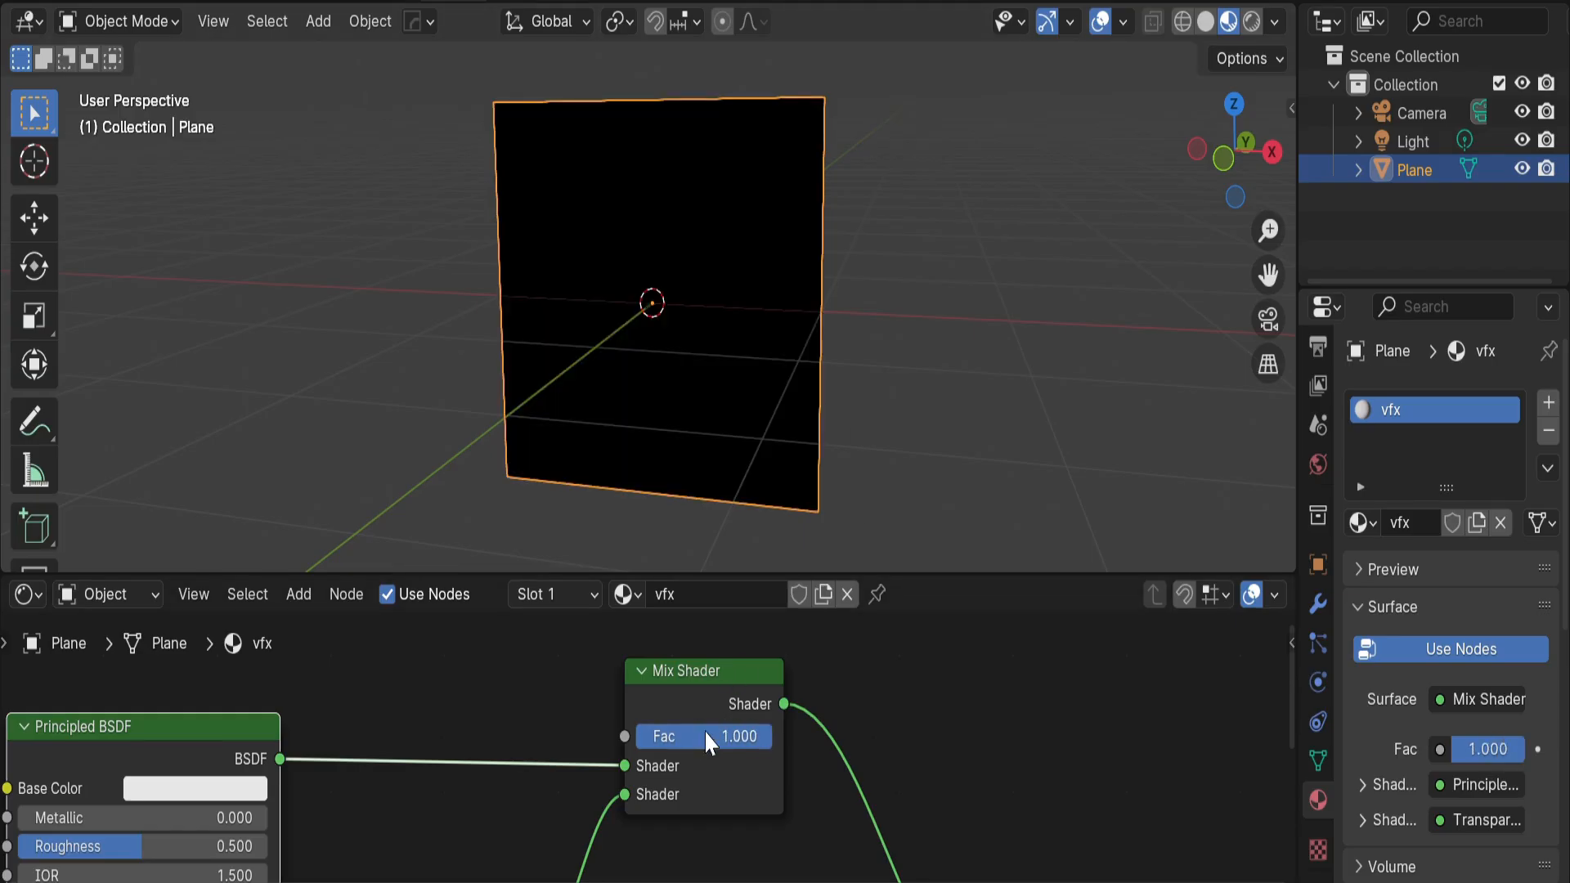
mouse_move(711, 385)
middle_down()
mouse_move(791, 421)
mouse_move(953, 396)
mouse_move(687, 385)
middle_up()
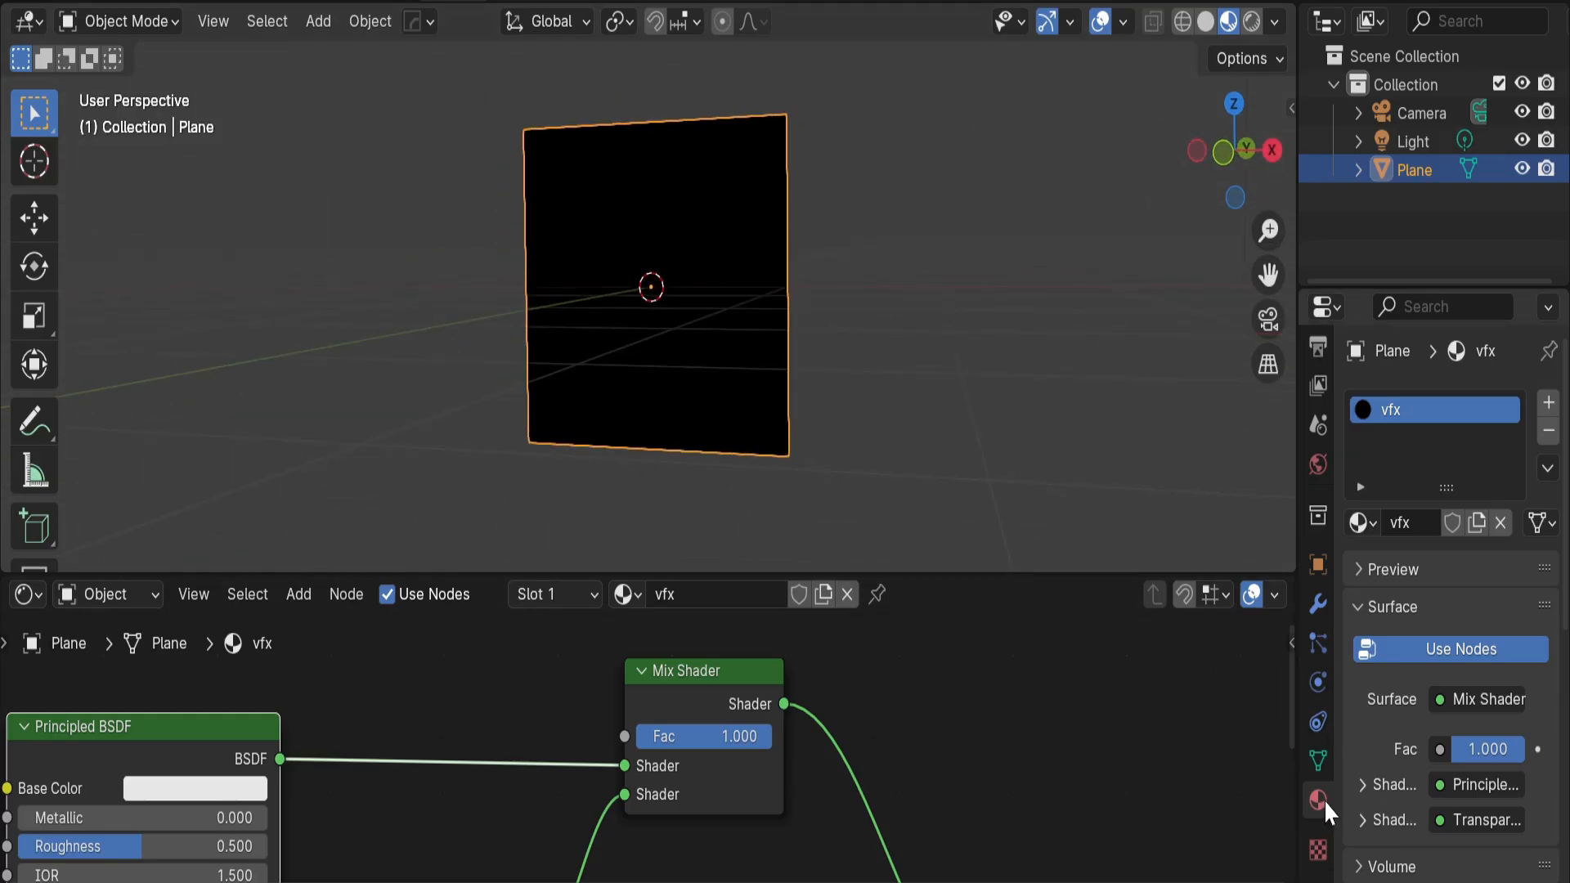
Set the vfx material's Blend Mode to Alpha Clip, widening the material settings area to read its options
scroll(1390, 752, down, 12)
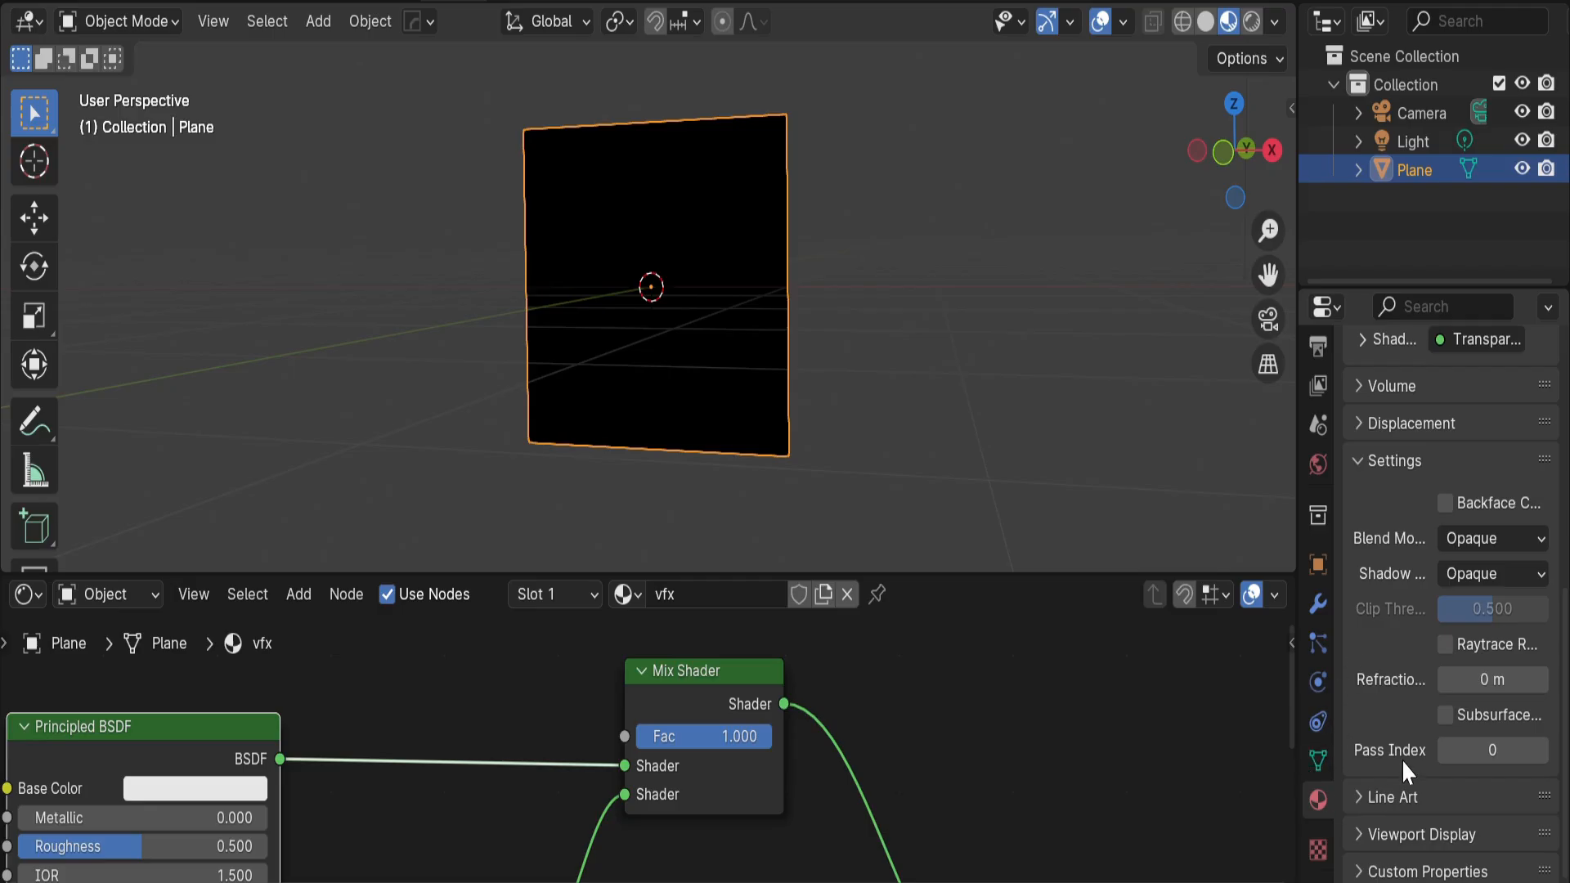
scroll(1406, 565, up, 3)
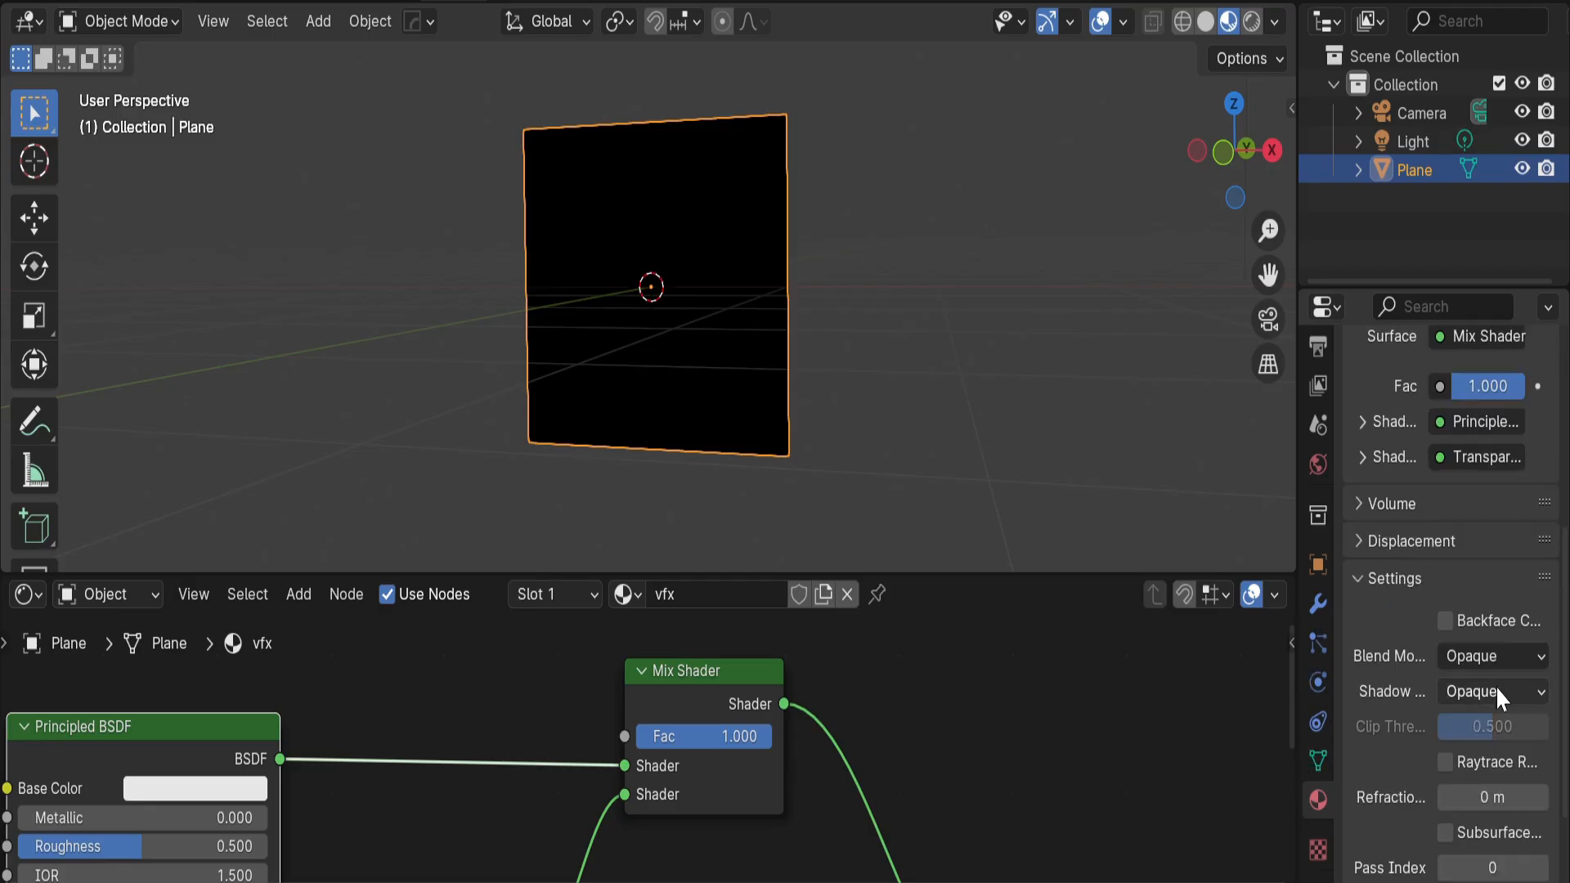
drag(1294, 605, 1252, 625)
click(1444, 657)
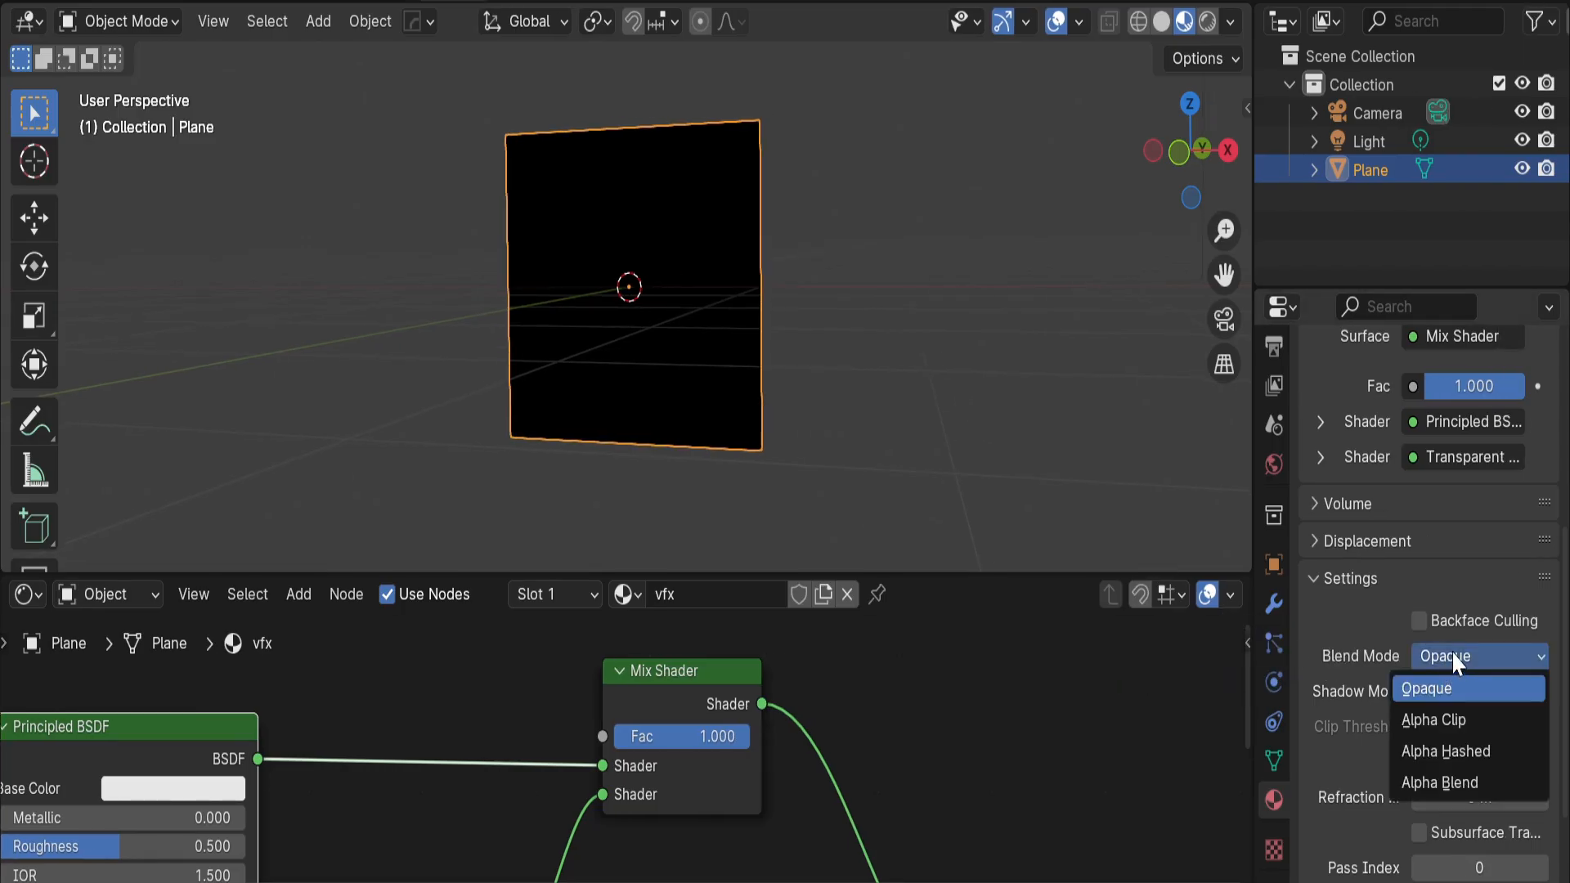
click(1437, 720)
middle_drag(789, 282, 741, 644)
Try different Mix Shader Fac values against the plane's transparency, ending with Fac at 0.5
drag(692, 734, 625, 734)
mouse_move(736, 736)
mouse_down()
mouse_move(614, 736)
mouse_move(749, 736)
mouse_up()
scroll(635, 753, down, 1)
click(677, 737)
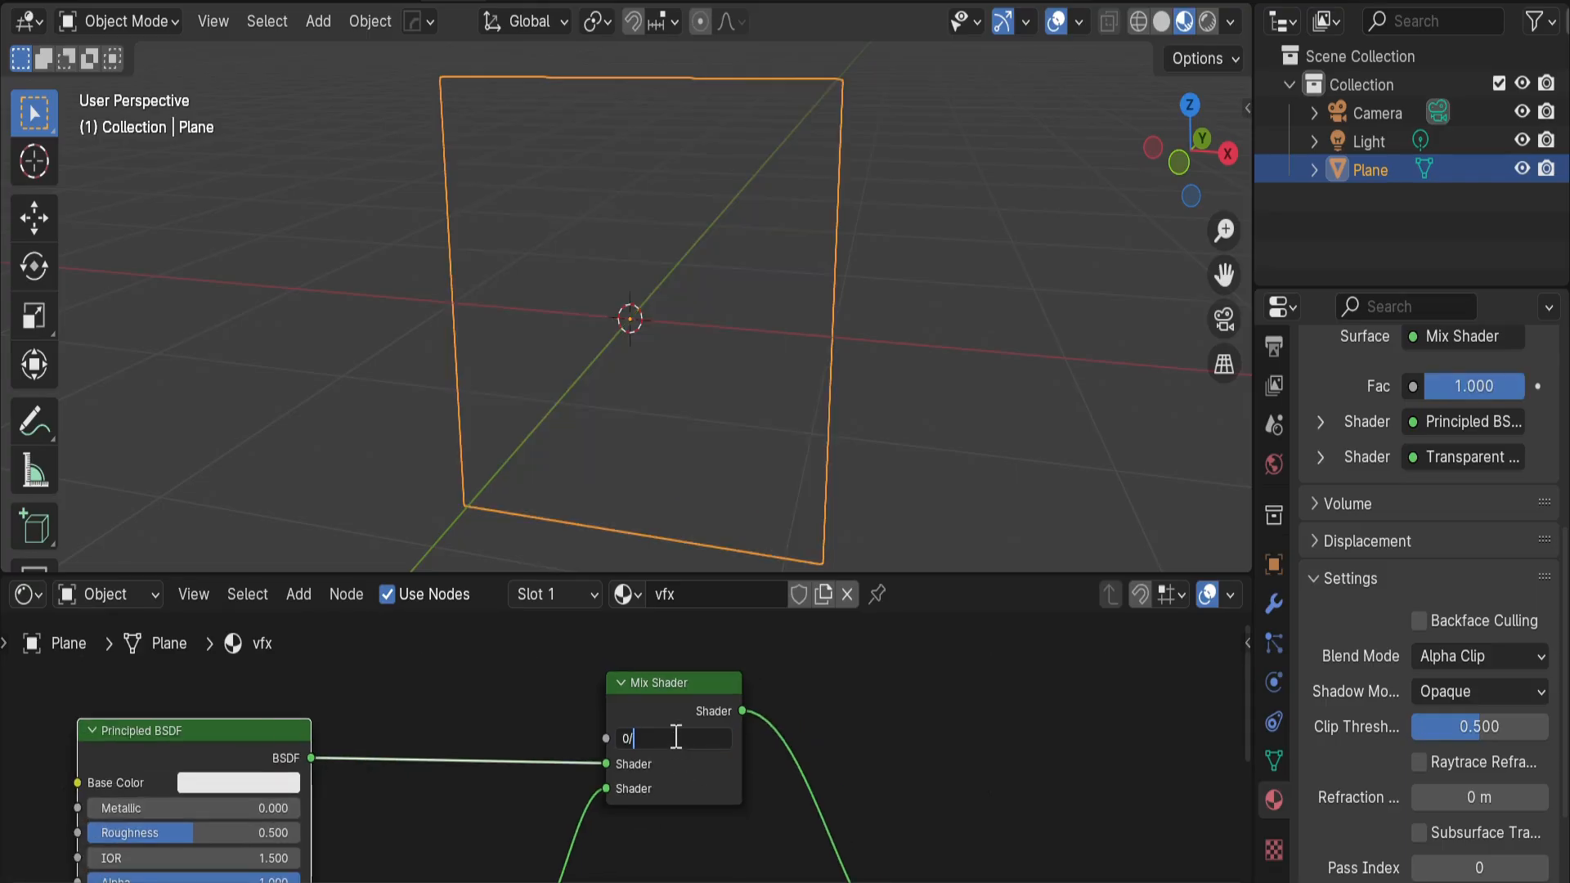
key(BackSpace)
text(.5)
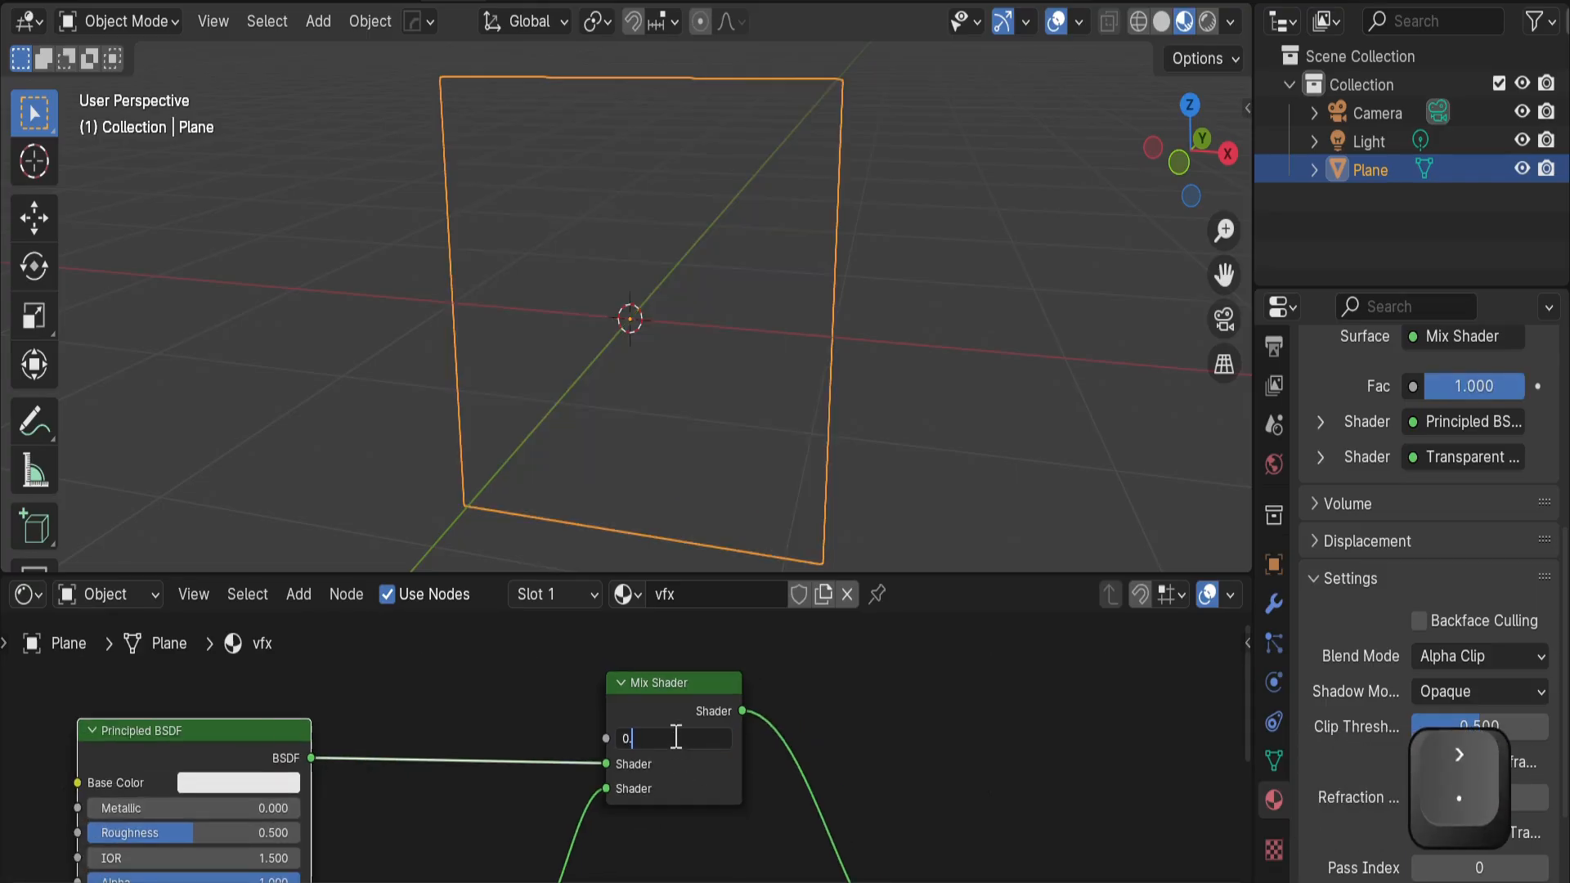
key(Return)
Move the Principled BSDF lower and closer to the Transparent BSDF in the node layout
click(852, 708)
mouse_move(596, 709)
middle_down()
mouse_move(689, 744)
mouse_move(690, 690)
middle_up()
scroll(685, 704, up, 2)
scroll(646, 692, down, 3)
scroll(640, 691, down, 2)
middle_drag(552, 695, 631, 672)
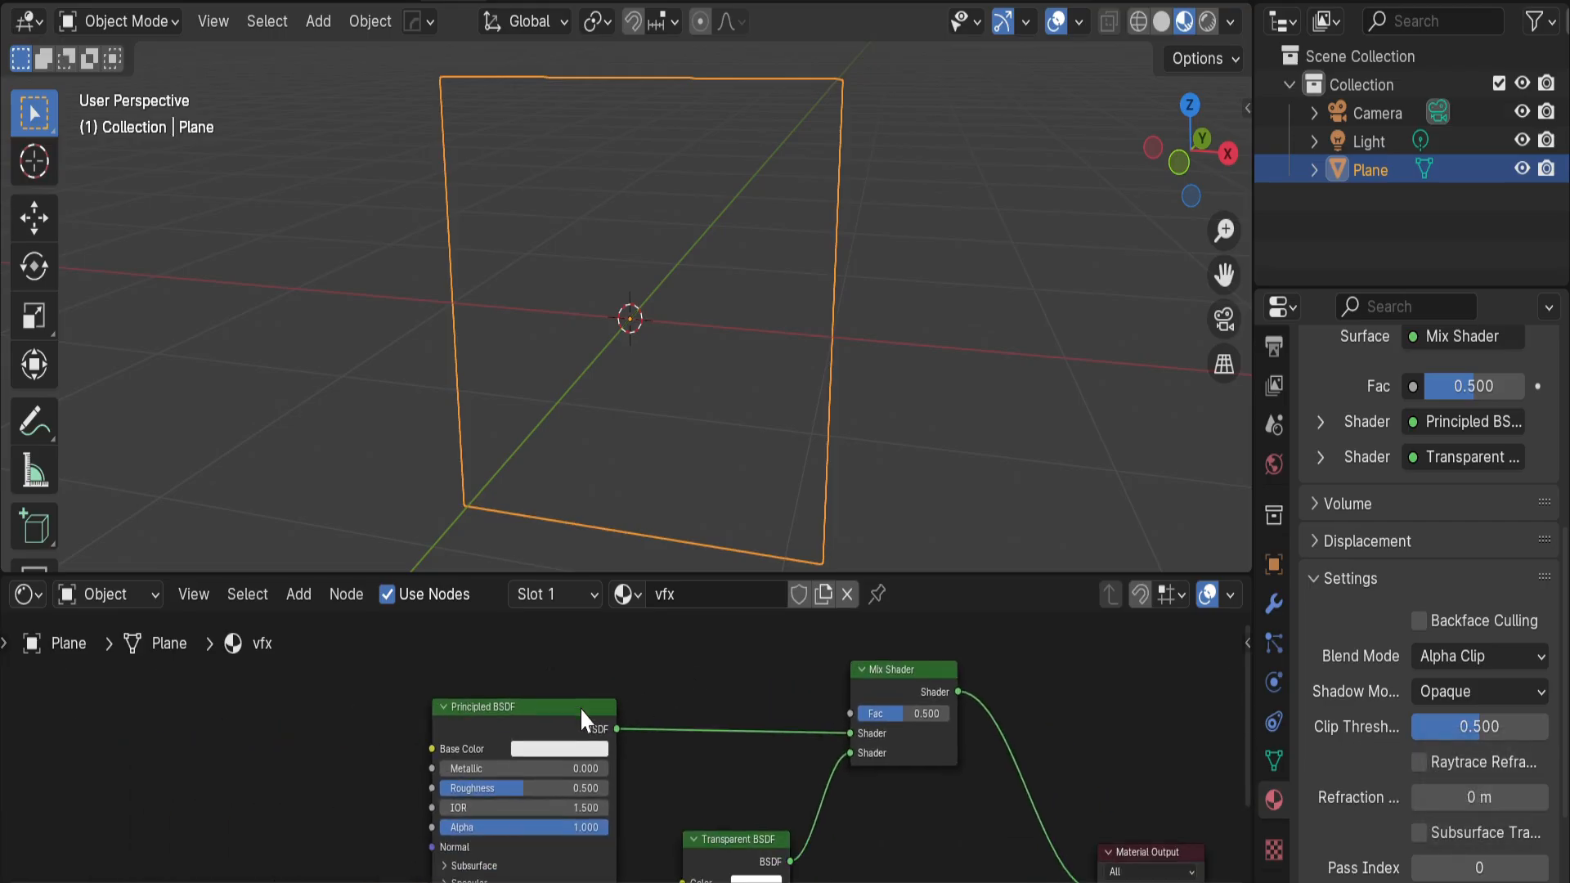
drag(580, 709, 576, 715)
scroll(637, 744, up, 3)
middle_drag(858, 734, 694, 757)
click(528, 700)
scroll(442, 704, down, 2)
drag(460, 662, 585, 759)
click(632, 734)
middle_drag(631, 735, 627, 679)
scroll(642, 732, up, 4)
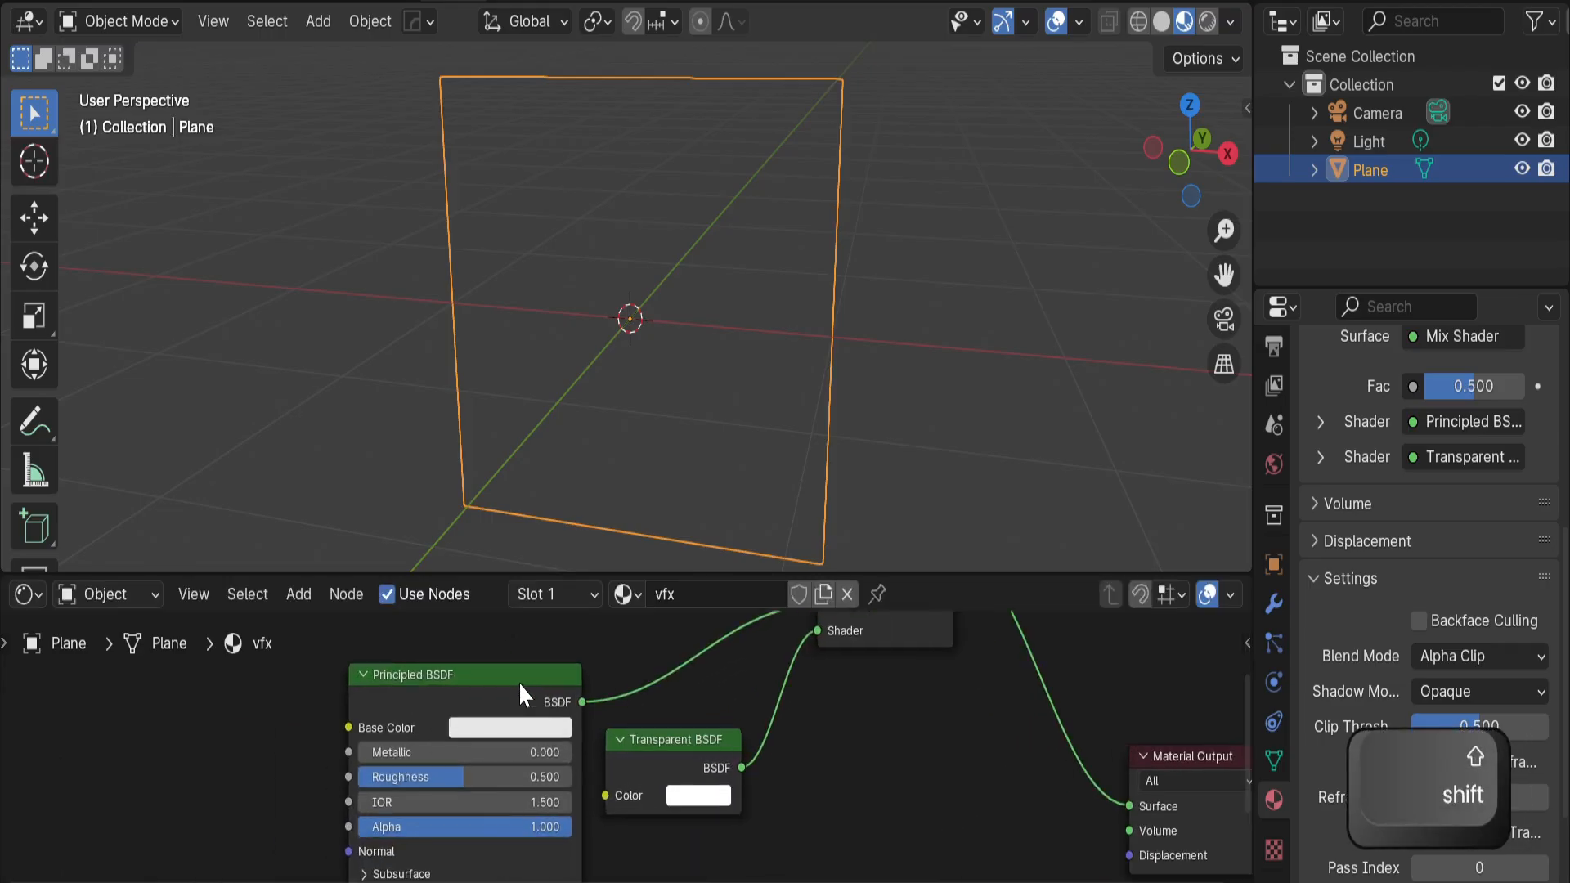
drag(463, 677, 463, 684)
Add an Emission shader and connect it to the Mix Shader's first Shader input in place of the Principled BSDF
key(shift+a)
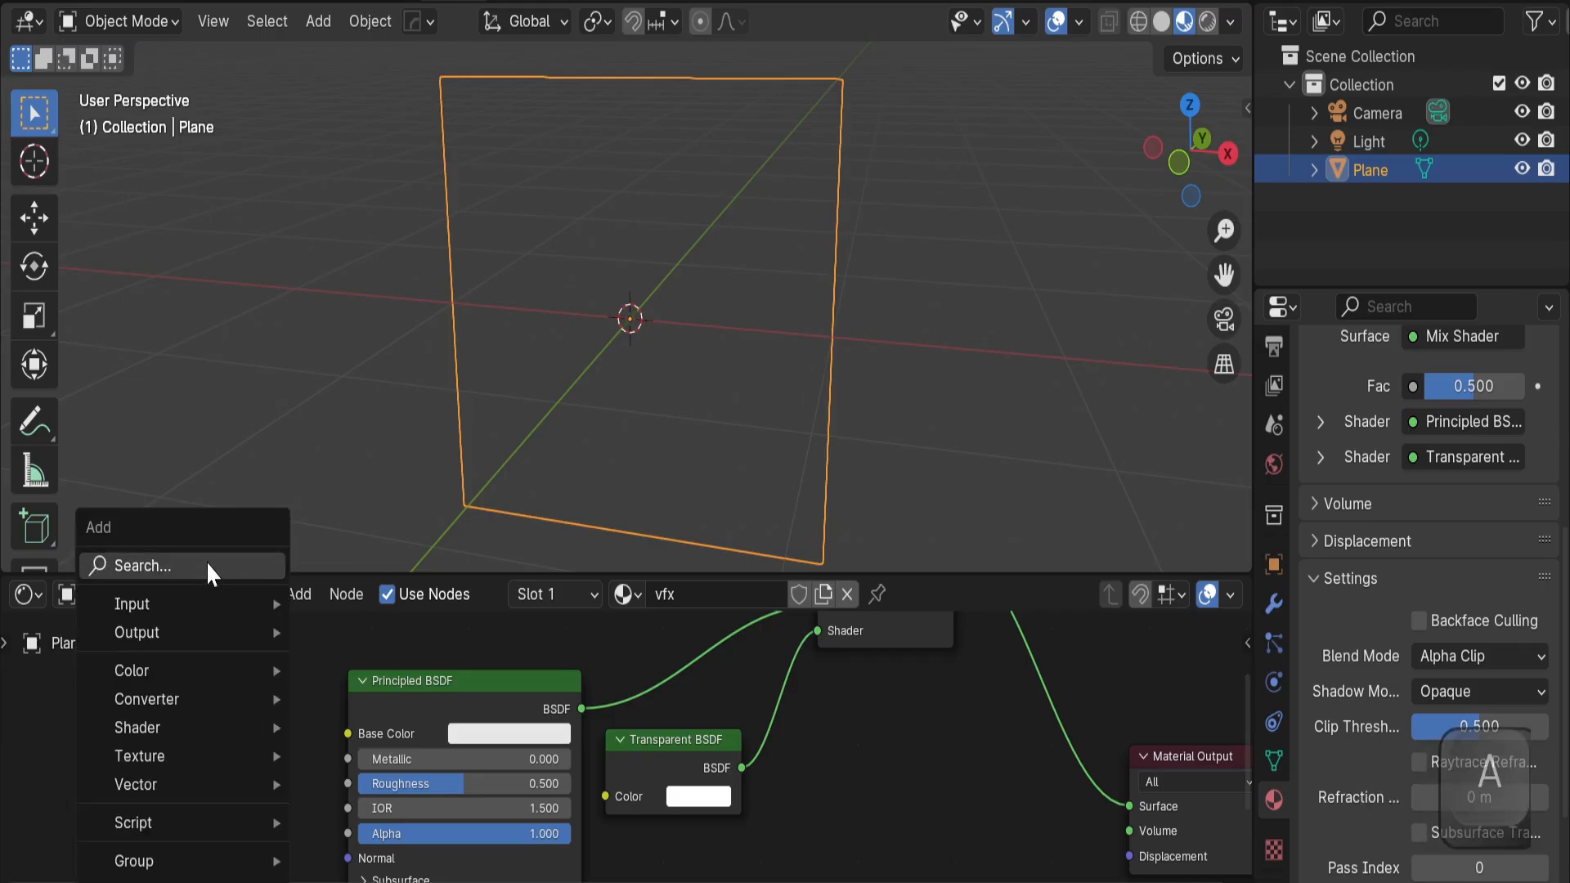
click(206, 562)
text(emm)
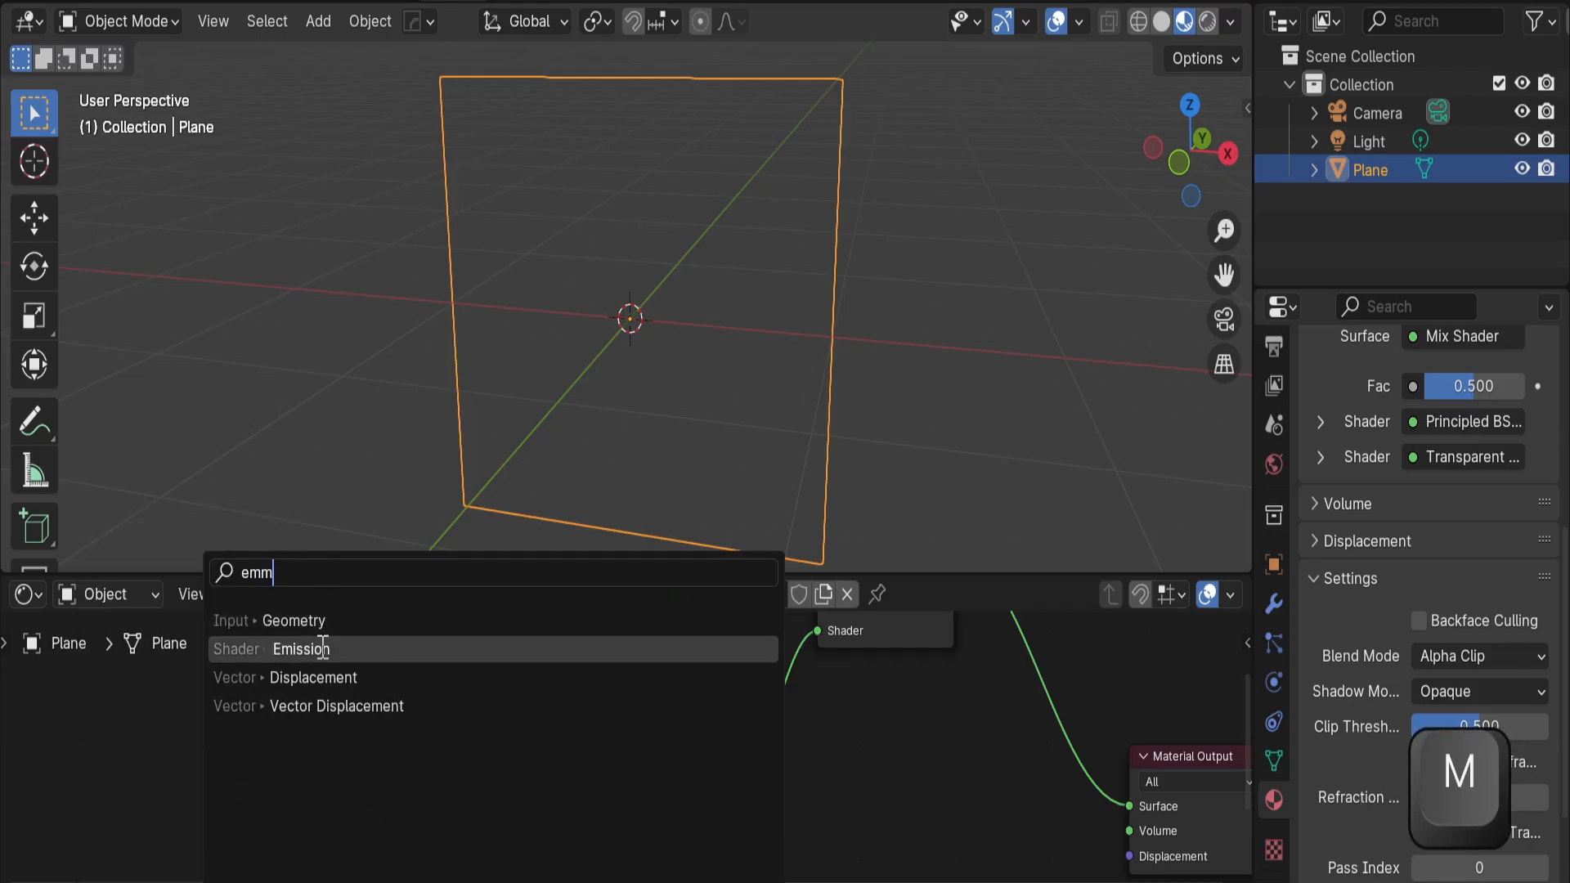
click(294, 648)
click(237, 728)
drag(243, 719, 817, 783)
Add an RGB node and connect its Color output to the Mix Shader's first Shader input, replacing the Emission
key(shift+a)
text(rgb)
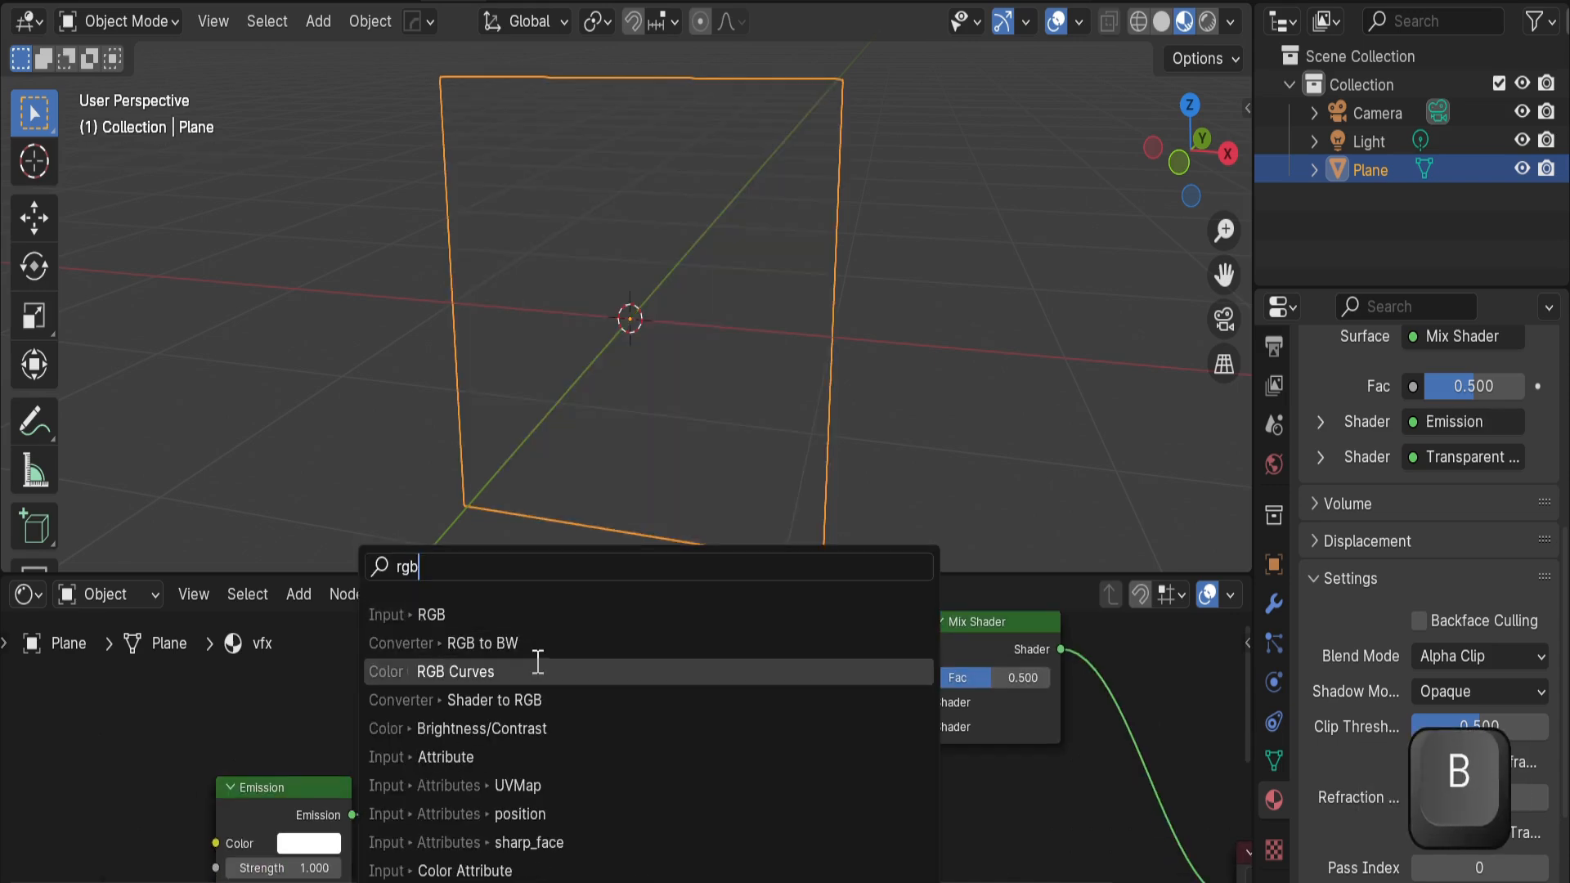
click(542, 614)
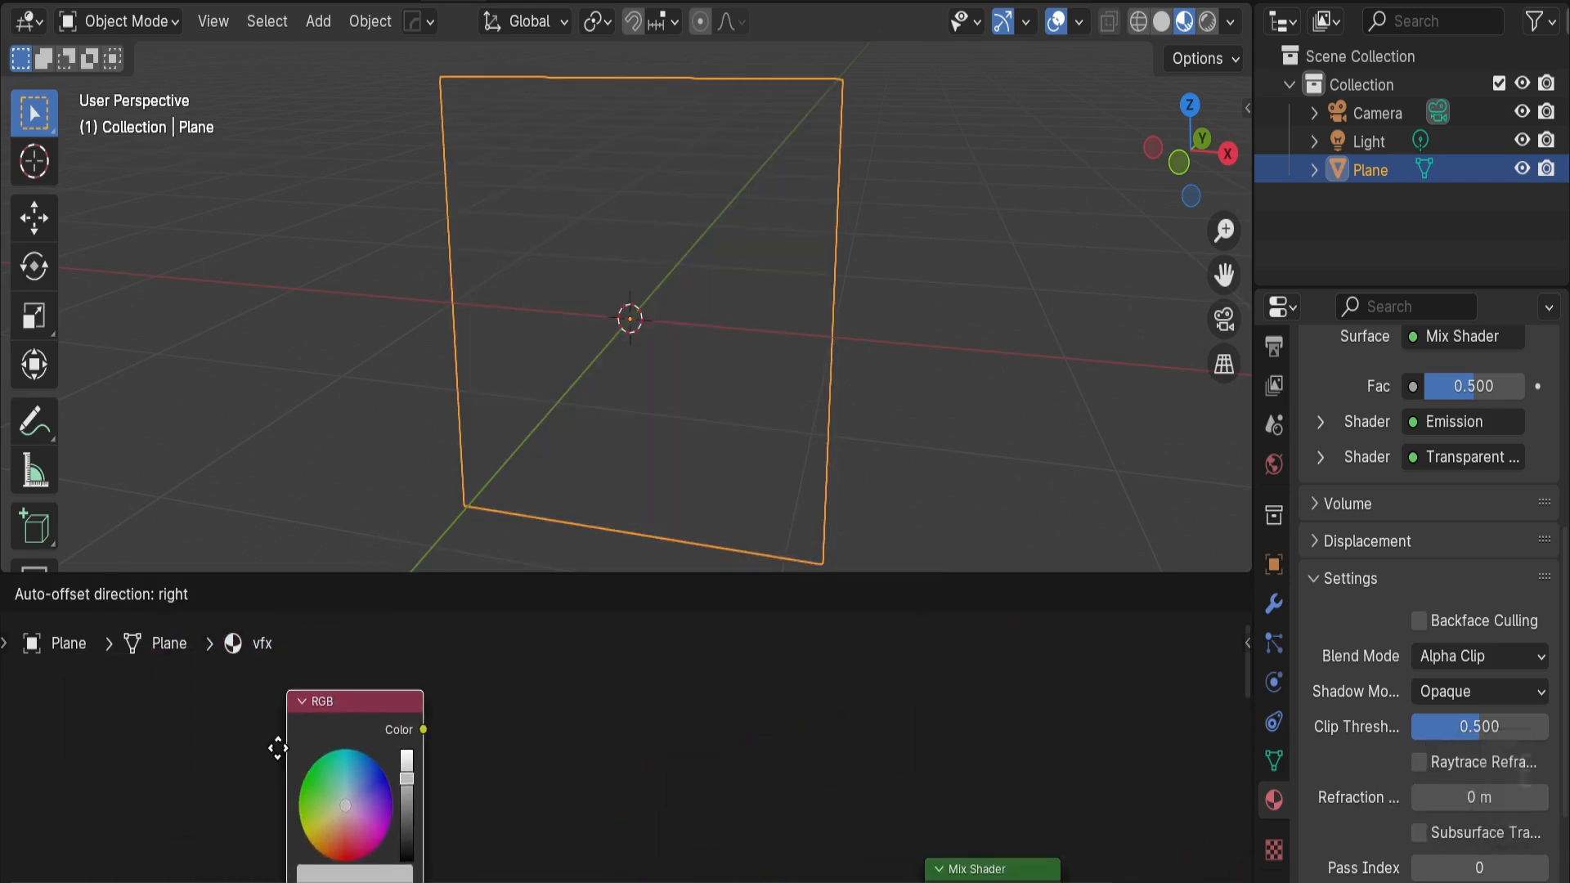
click(386, 700)
drag(384, 693, 854, 831)
shift+scroll(582, 679, down, 2)
middle_drag(582, 679, 582, 737)
Delete the RGB and Emission nodes and reconnect the Principled BSDF to the Mix Shader's first Shader input
click(339, 679)
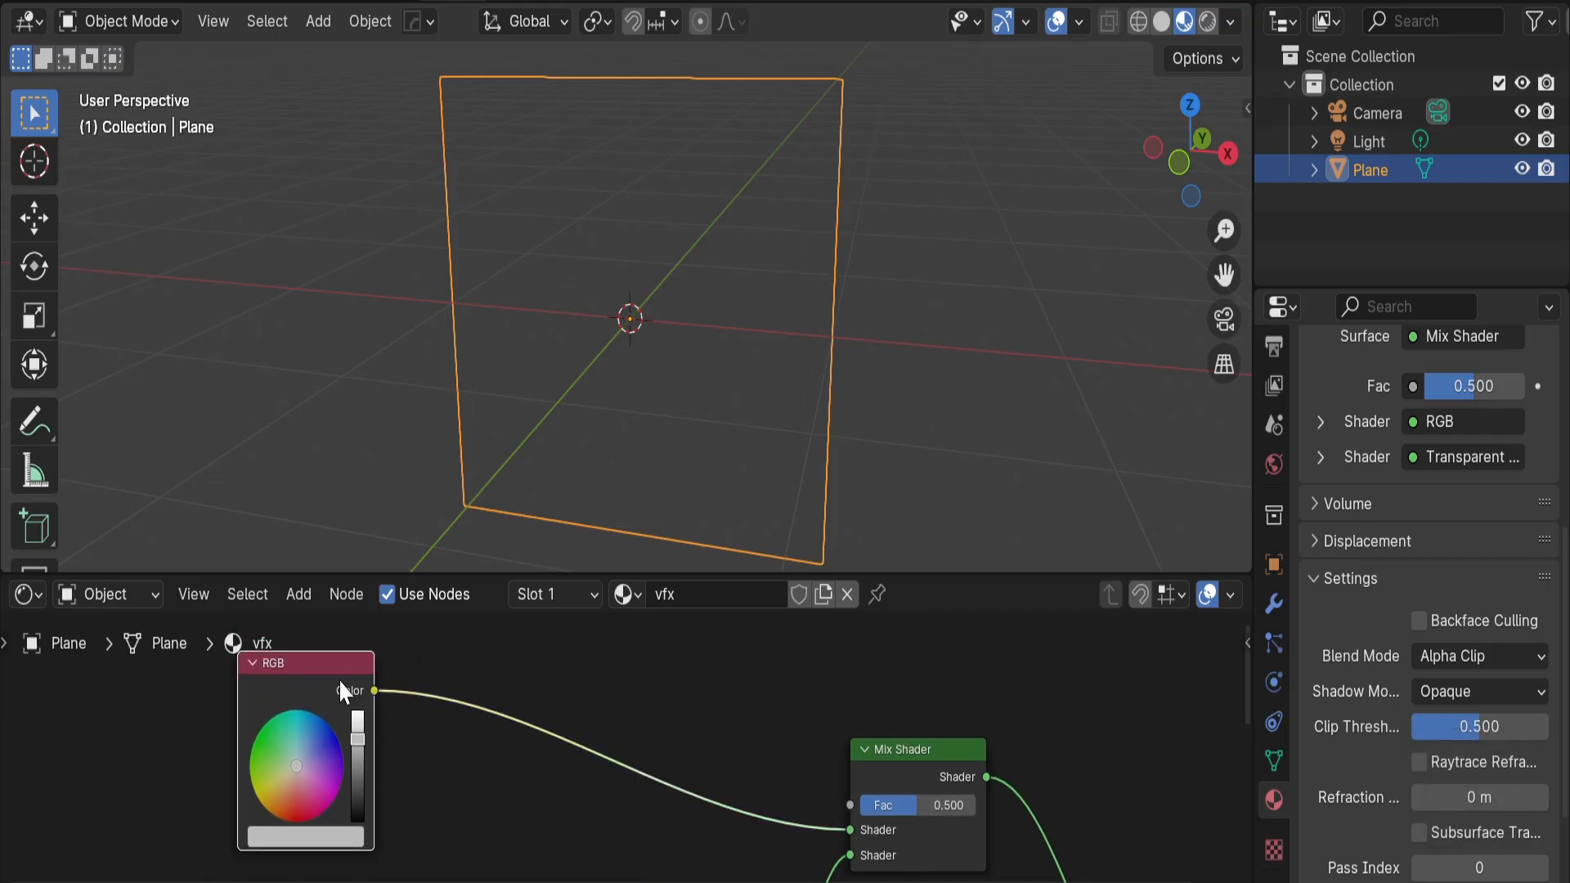
key(Delete)
middle_drag(470, 752, 433, 567)
middle_drag(584, 782, 572, 821)
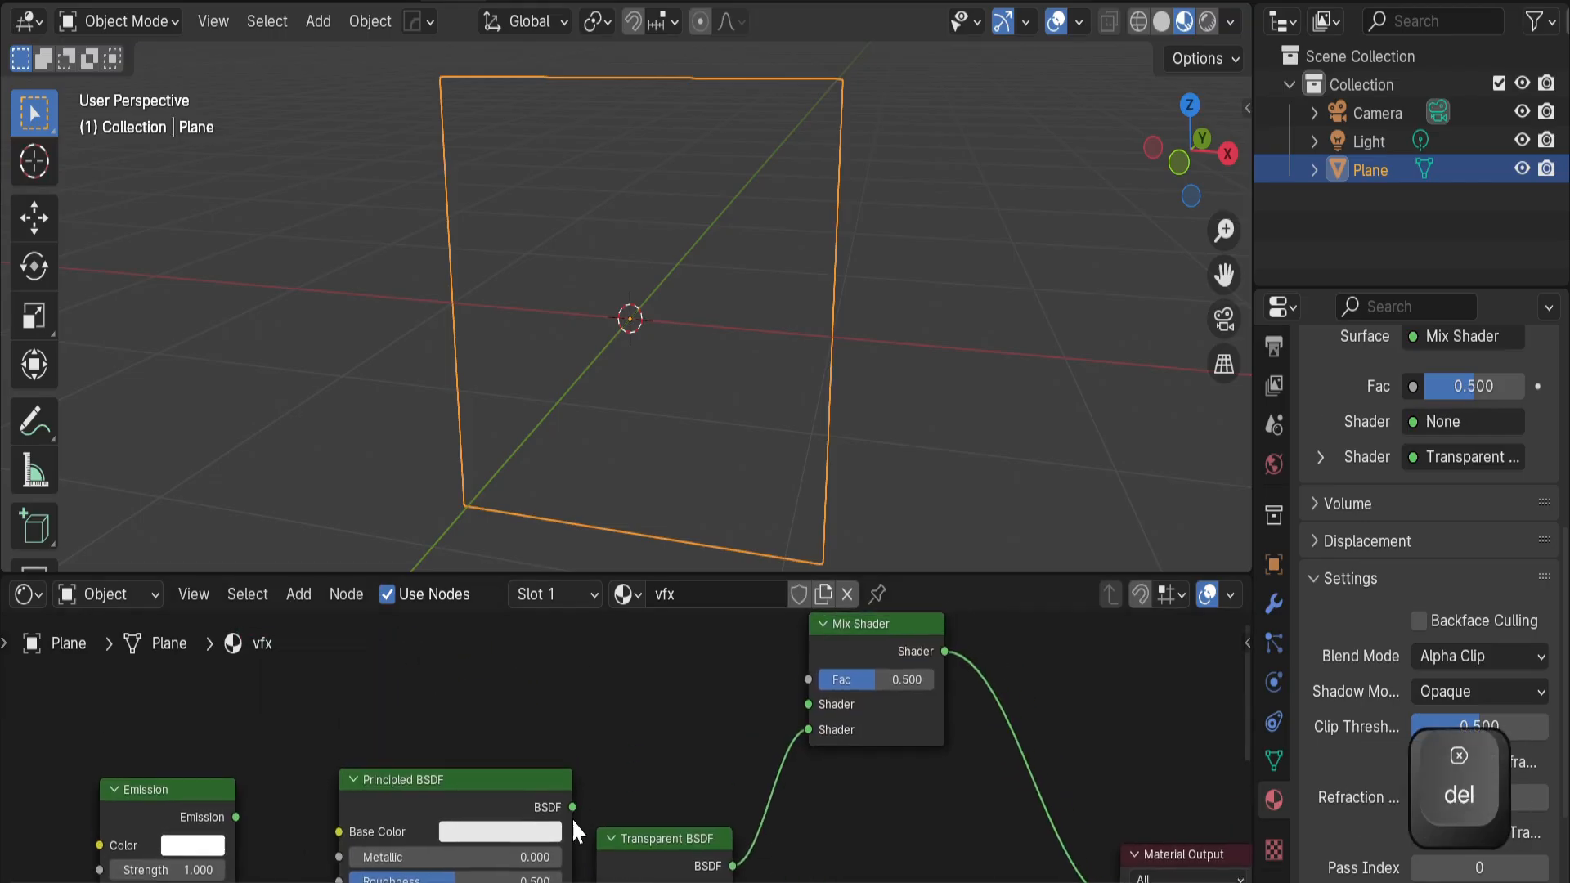
drag(767, 703, 813, 705)
key(Delete)
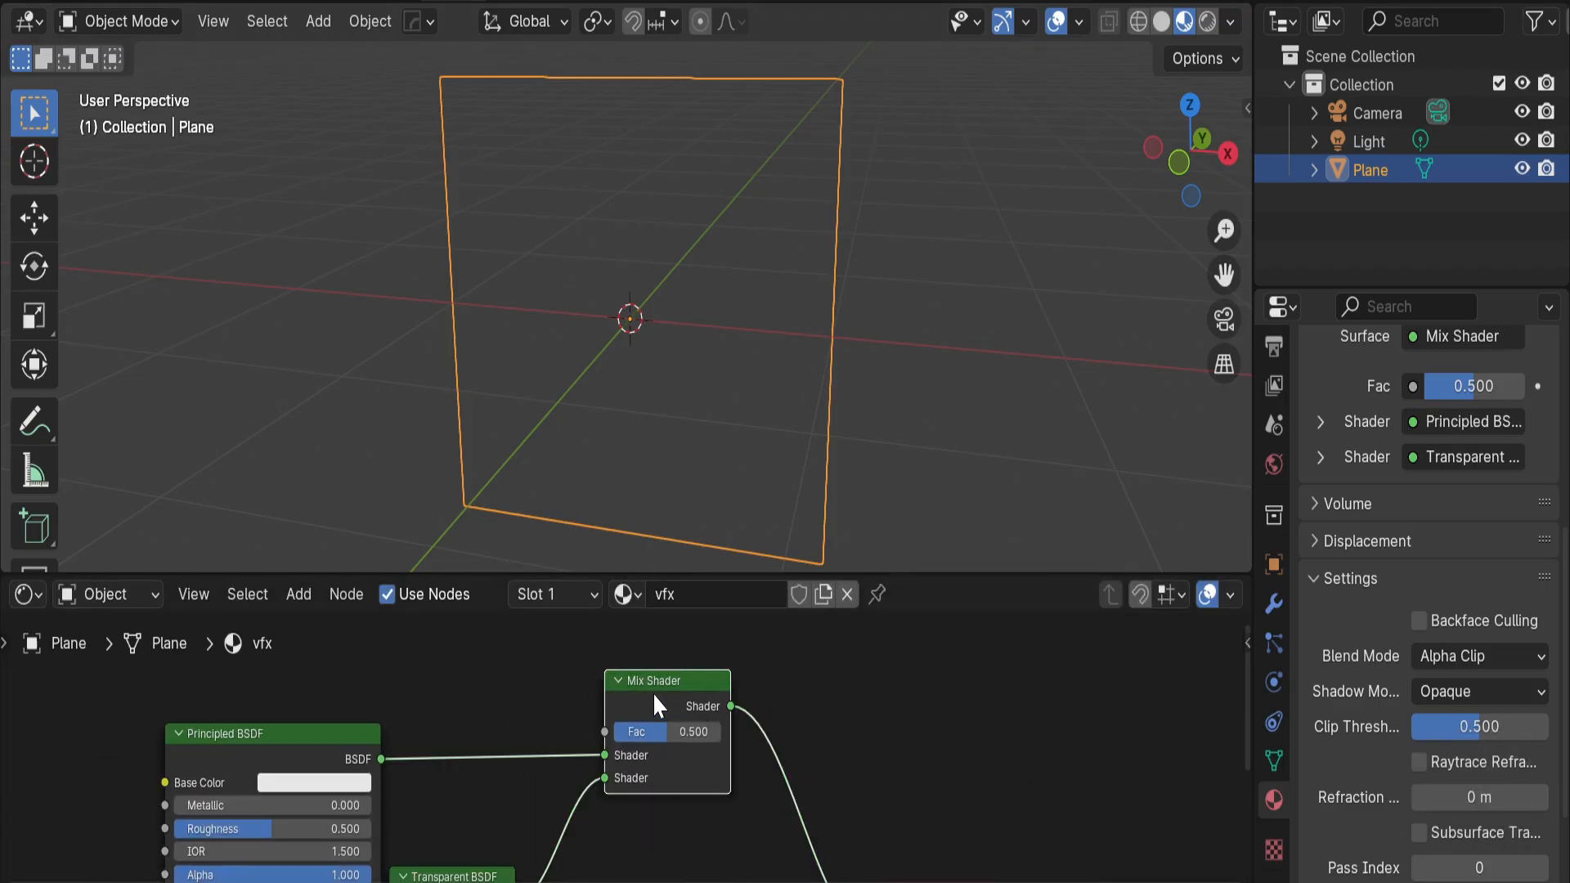
Add a Noise Texture beside the Principled BSDF and connect its Fac output to the Mix Shader's Fac input
drag(654, 696, 653, 692)
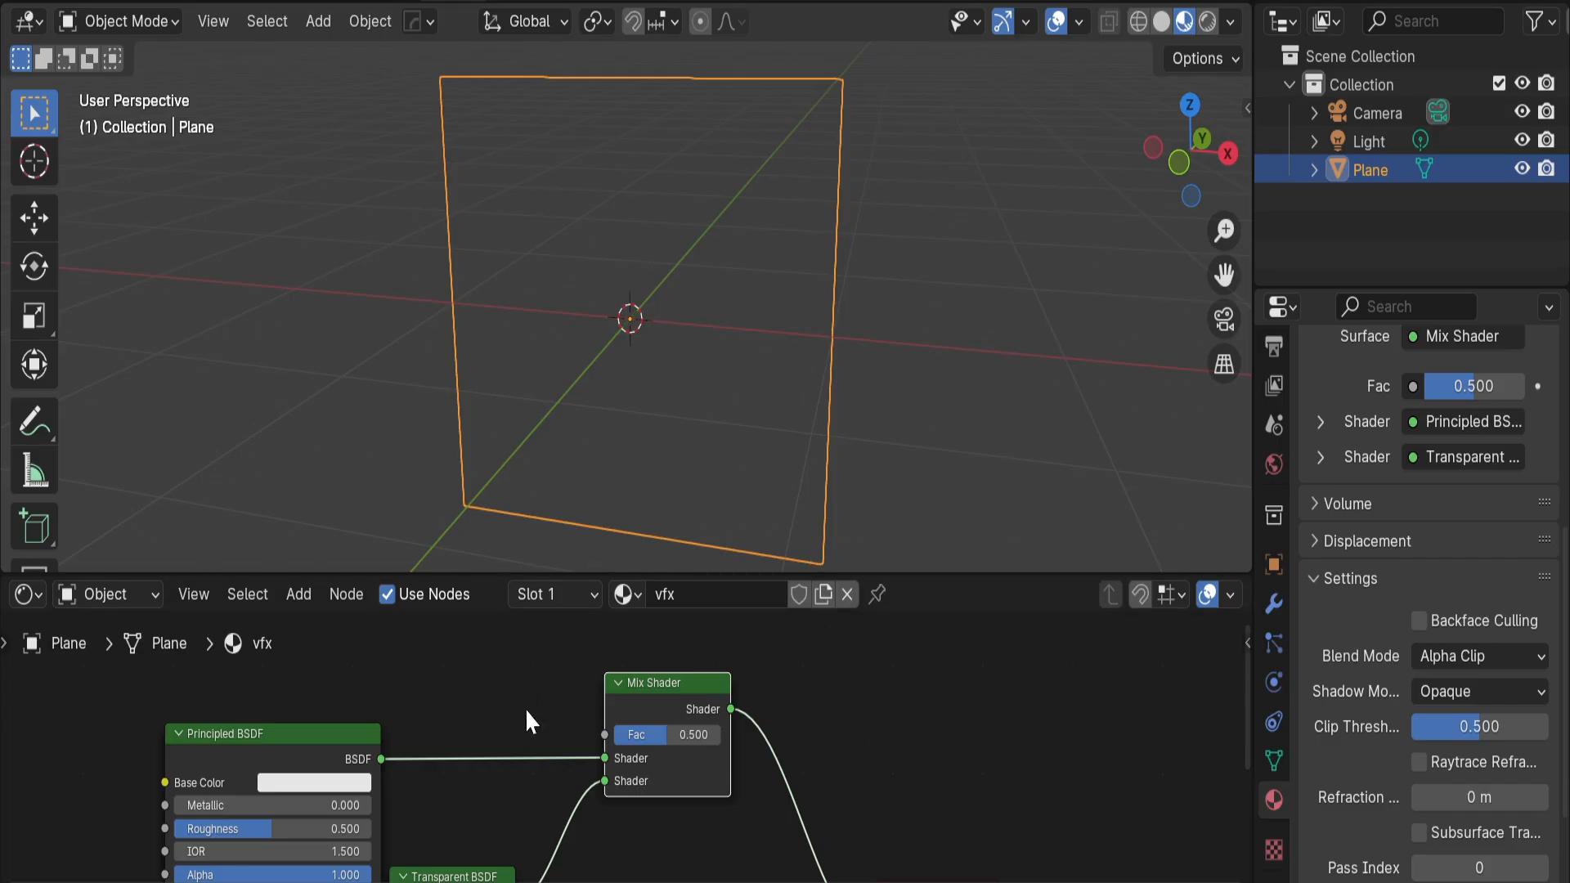
key(Home)
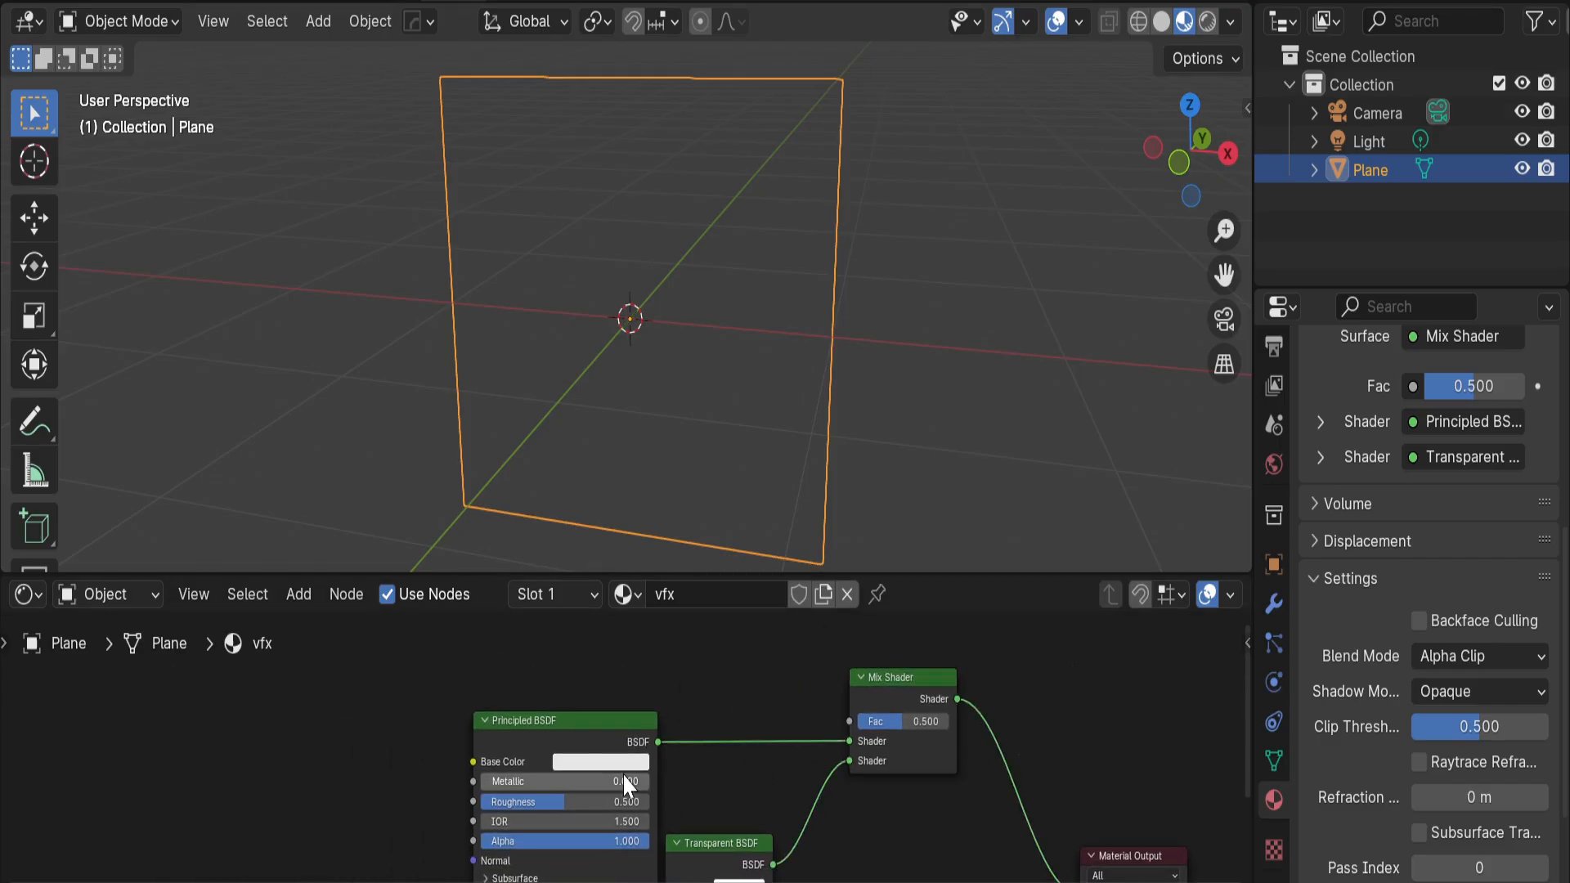
middle_drag(289, 780, 332, 776)
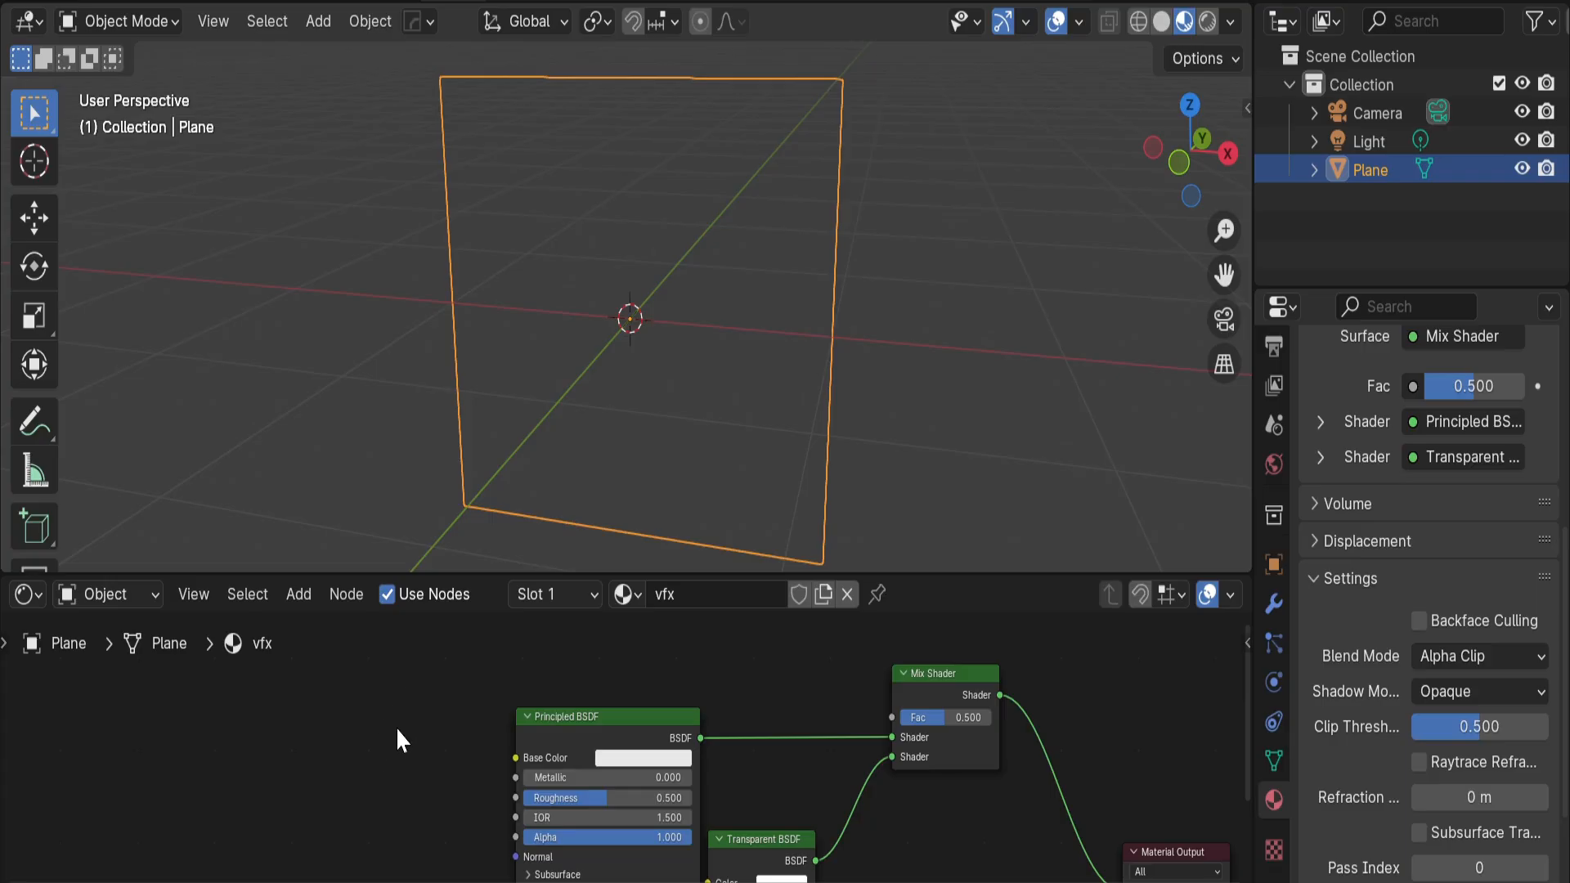
key(shift+a)
click(367, 563)
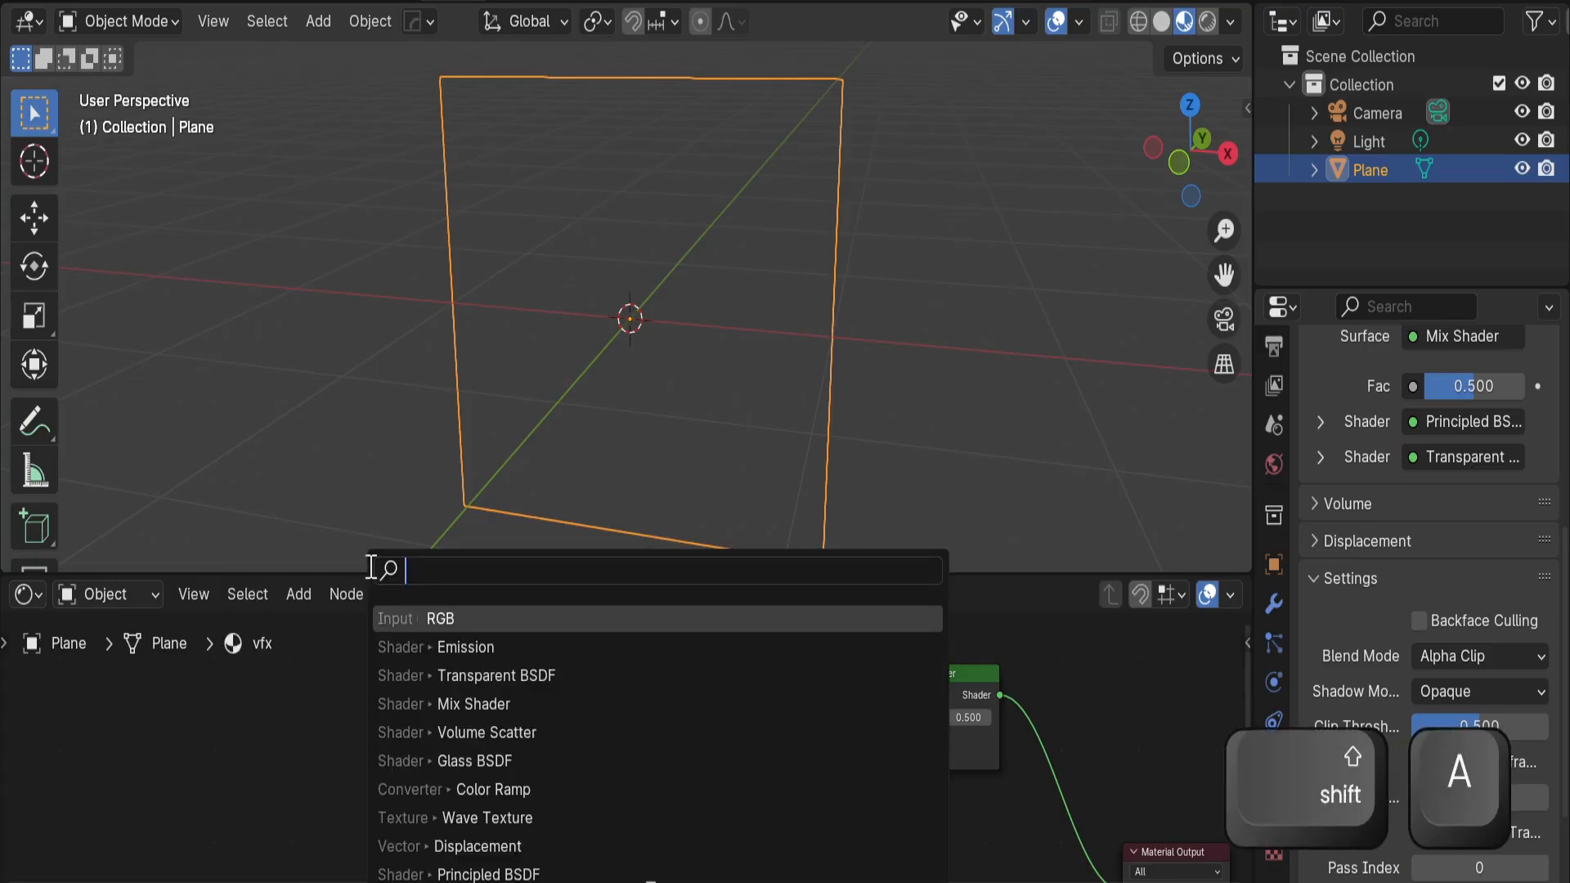
text(nnoi)
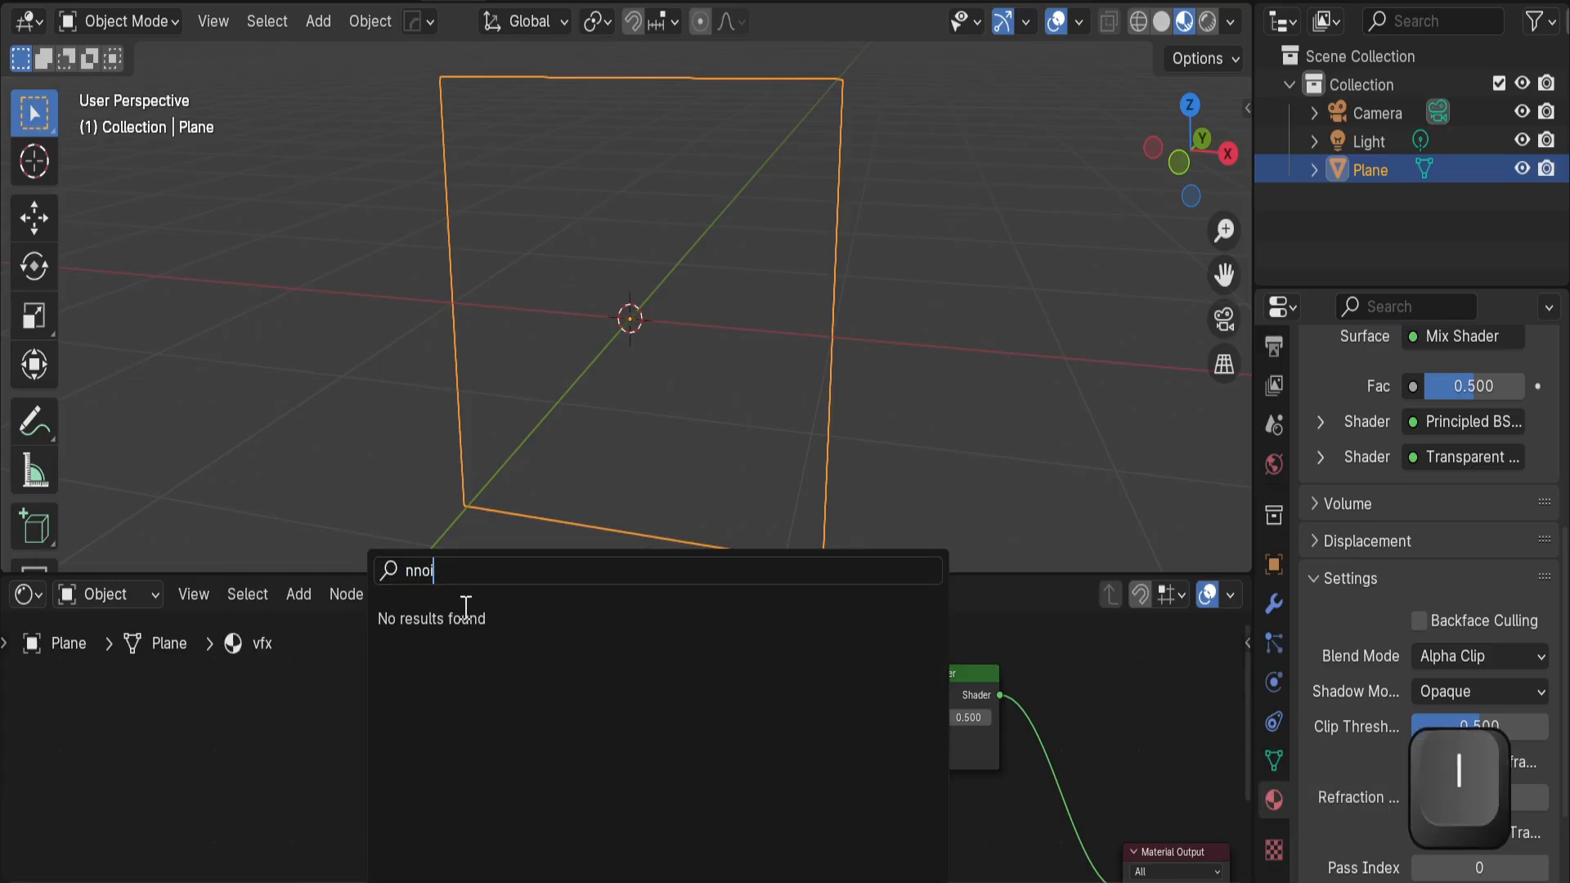
key(BackSpace)
key(BackSpace)
key(BackSpace)
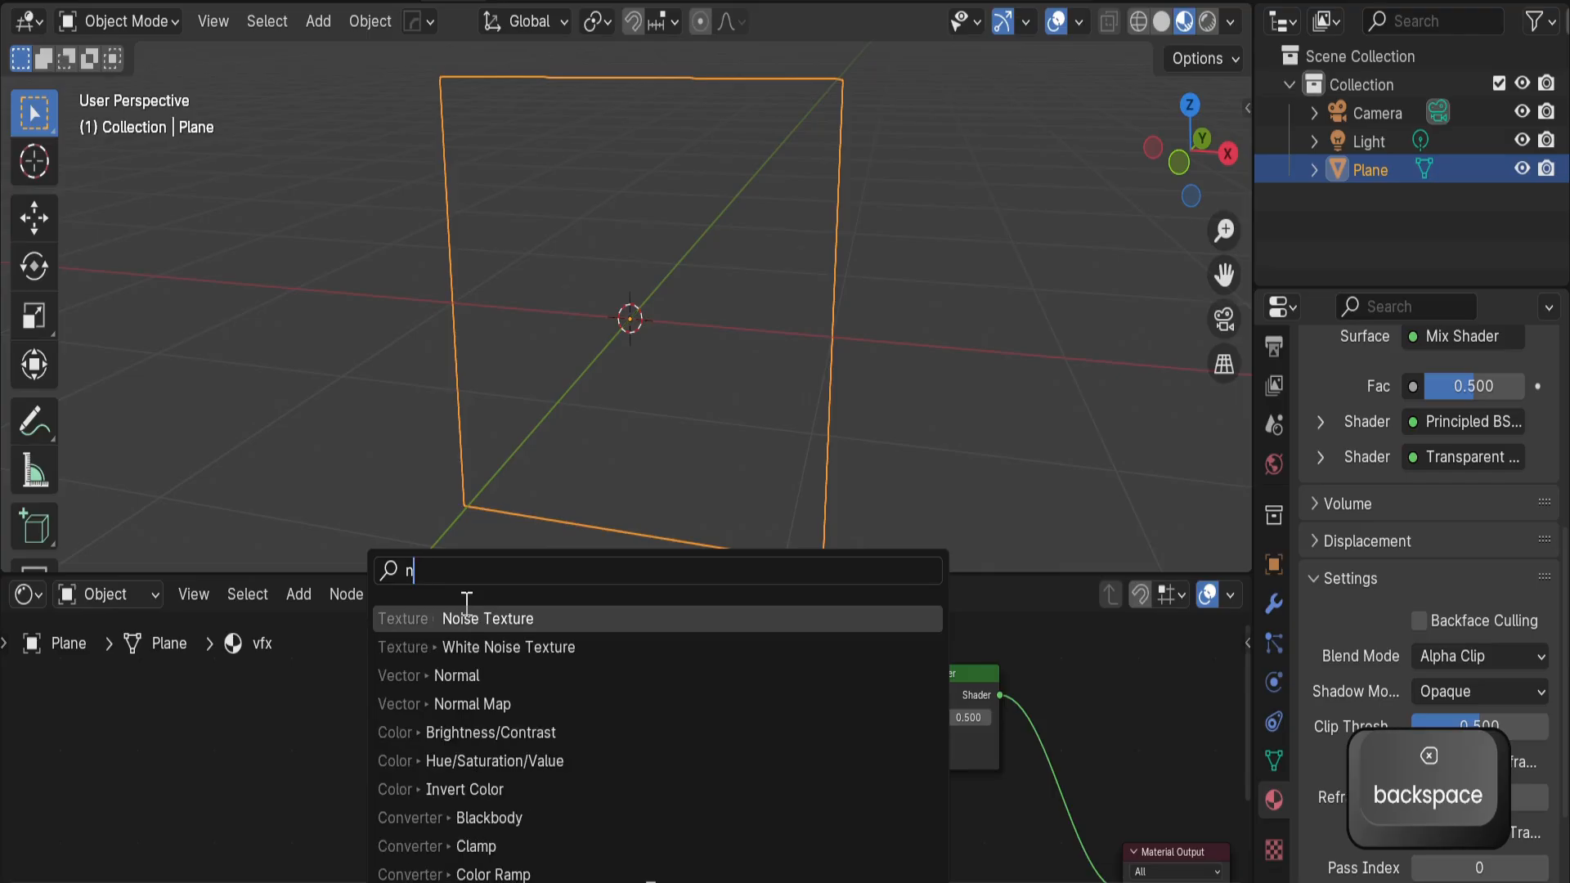
text(oi)
click(500, 622)
click(433, 646)
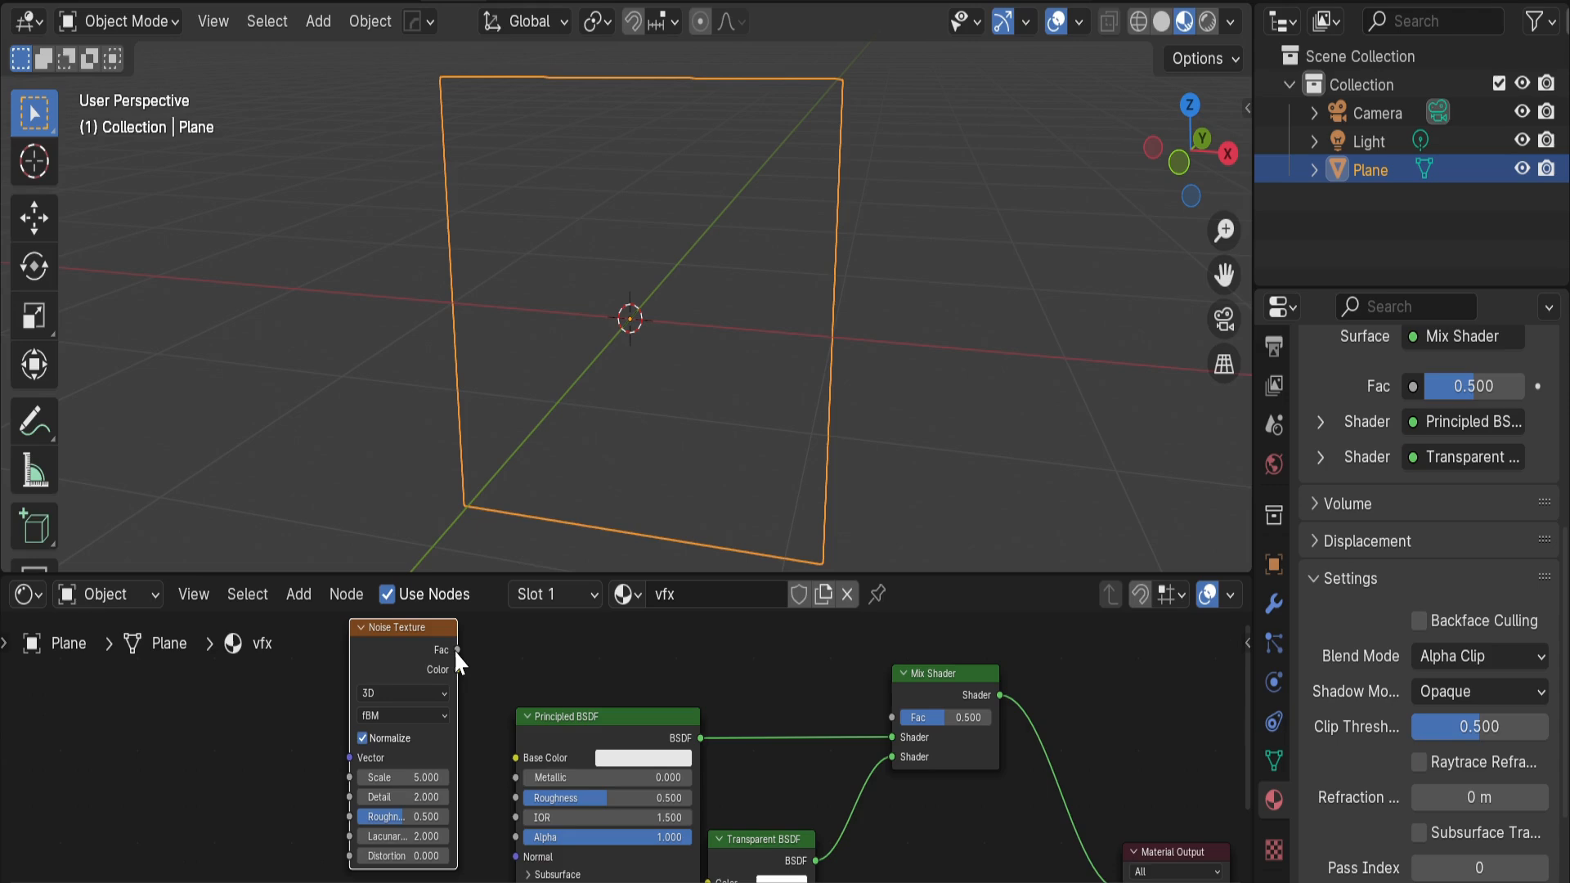
mouse_move(457, 650)
mouse_down()
mouse_move(810, 684)
mouse_move(891, 711)
mouse_up()
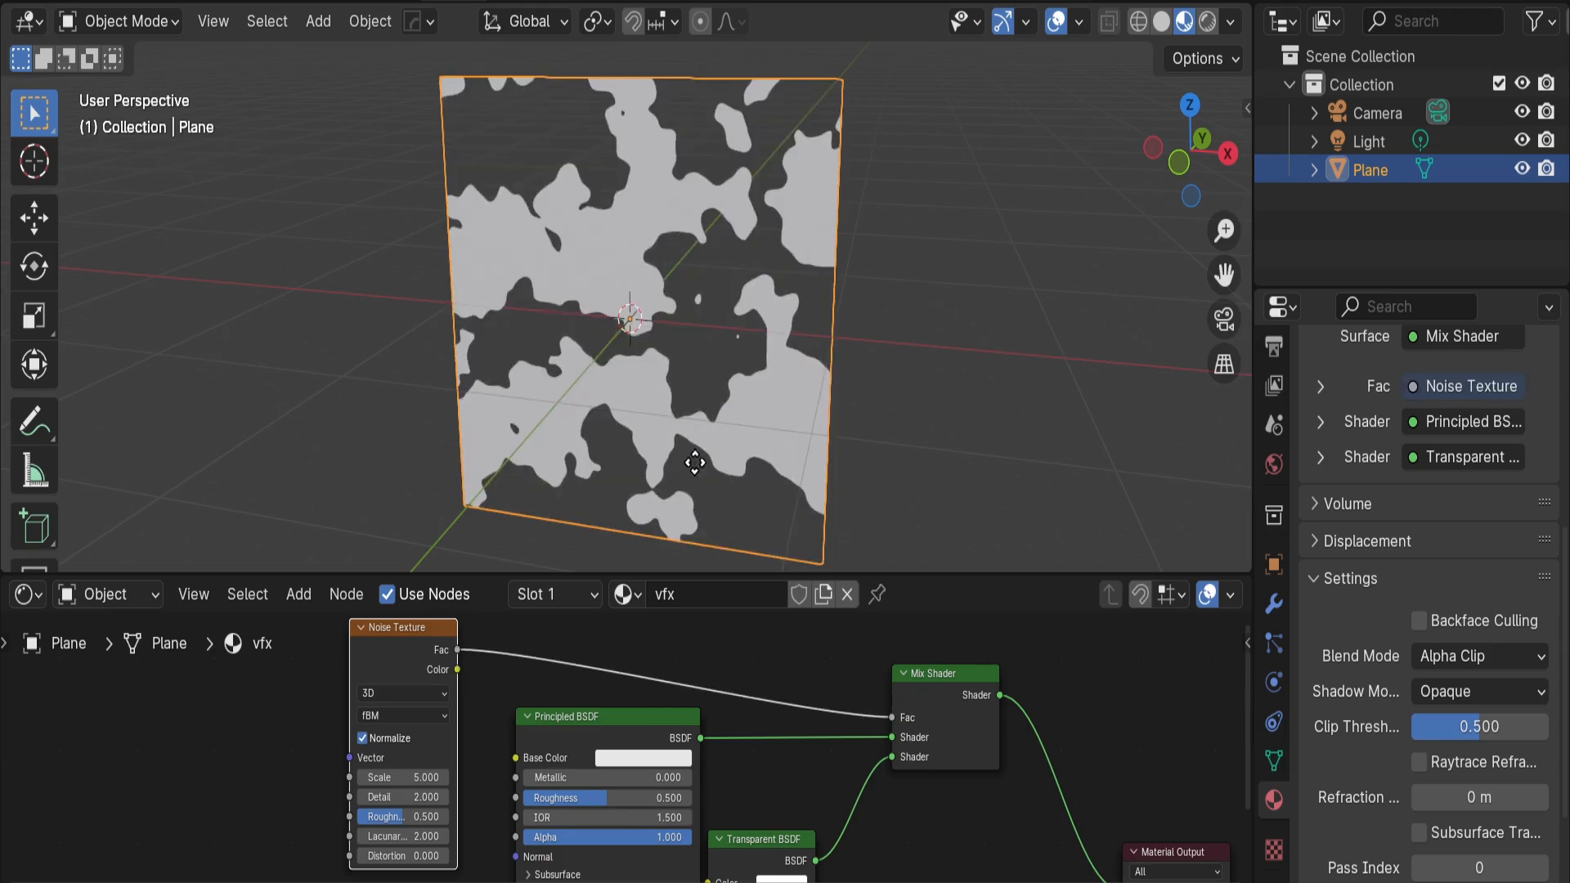
scroll(710, 703, up, 1)
middle_drag(710, 711, 650, 687)
middle_drag(659, 431, 695, 381)
scroll(543, 497, down, 3)
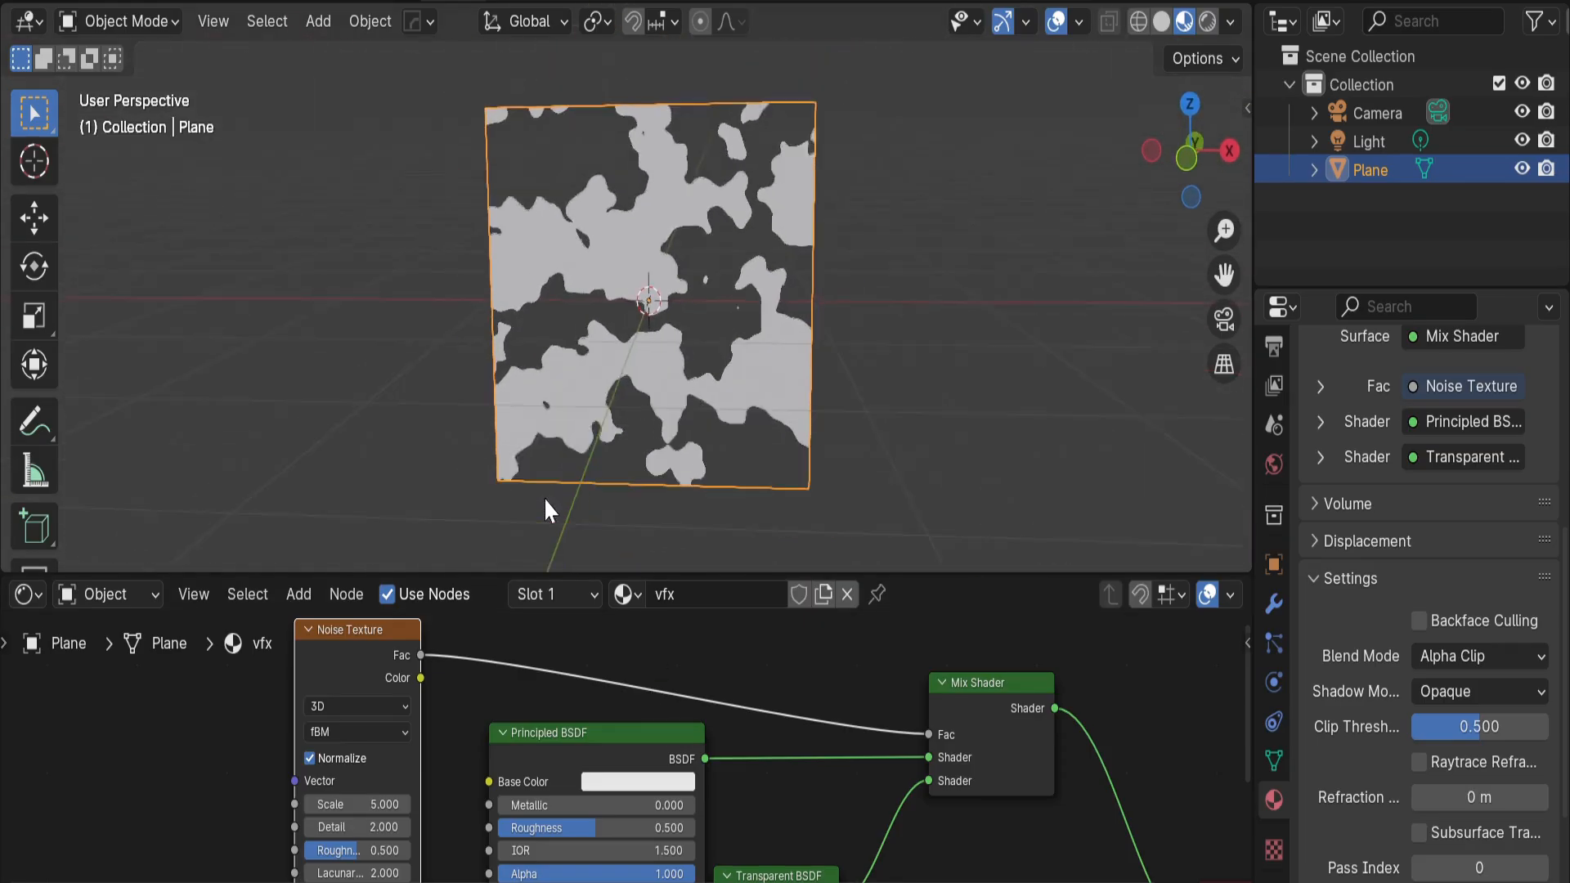
Add a second plane and stand it upright beside the noise-patterned plane along the X axis
key(shift+a)
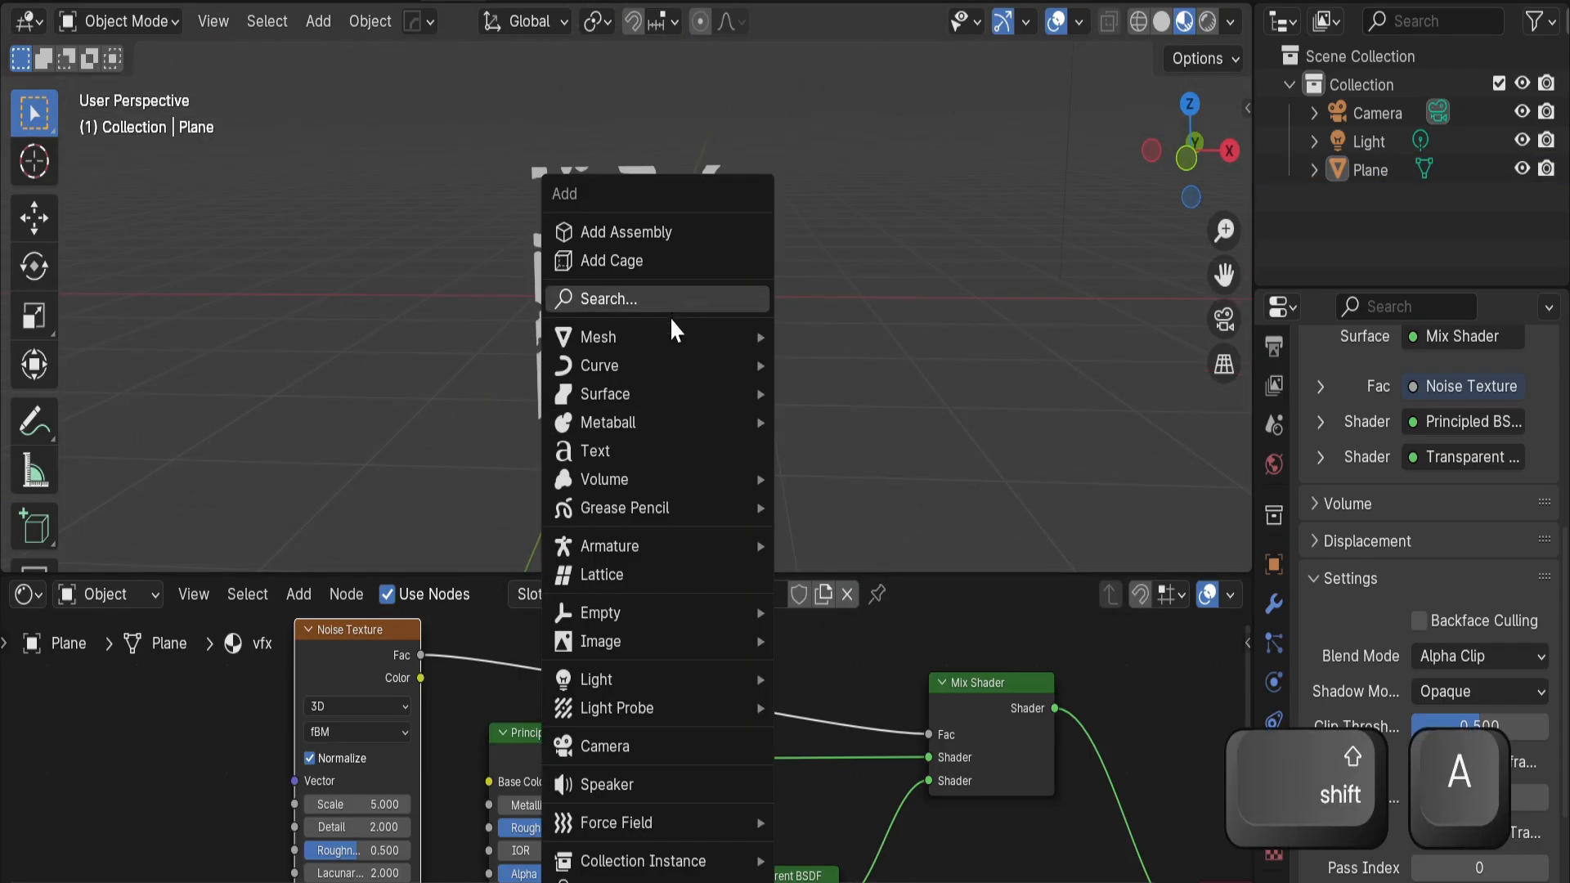
mouse_move(613, 336)
click(866, 364)
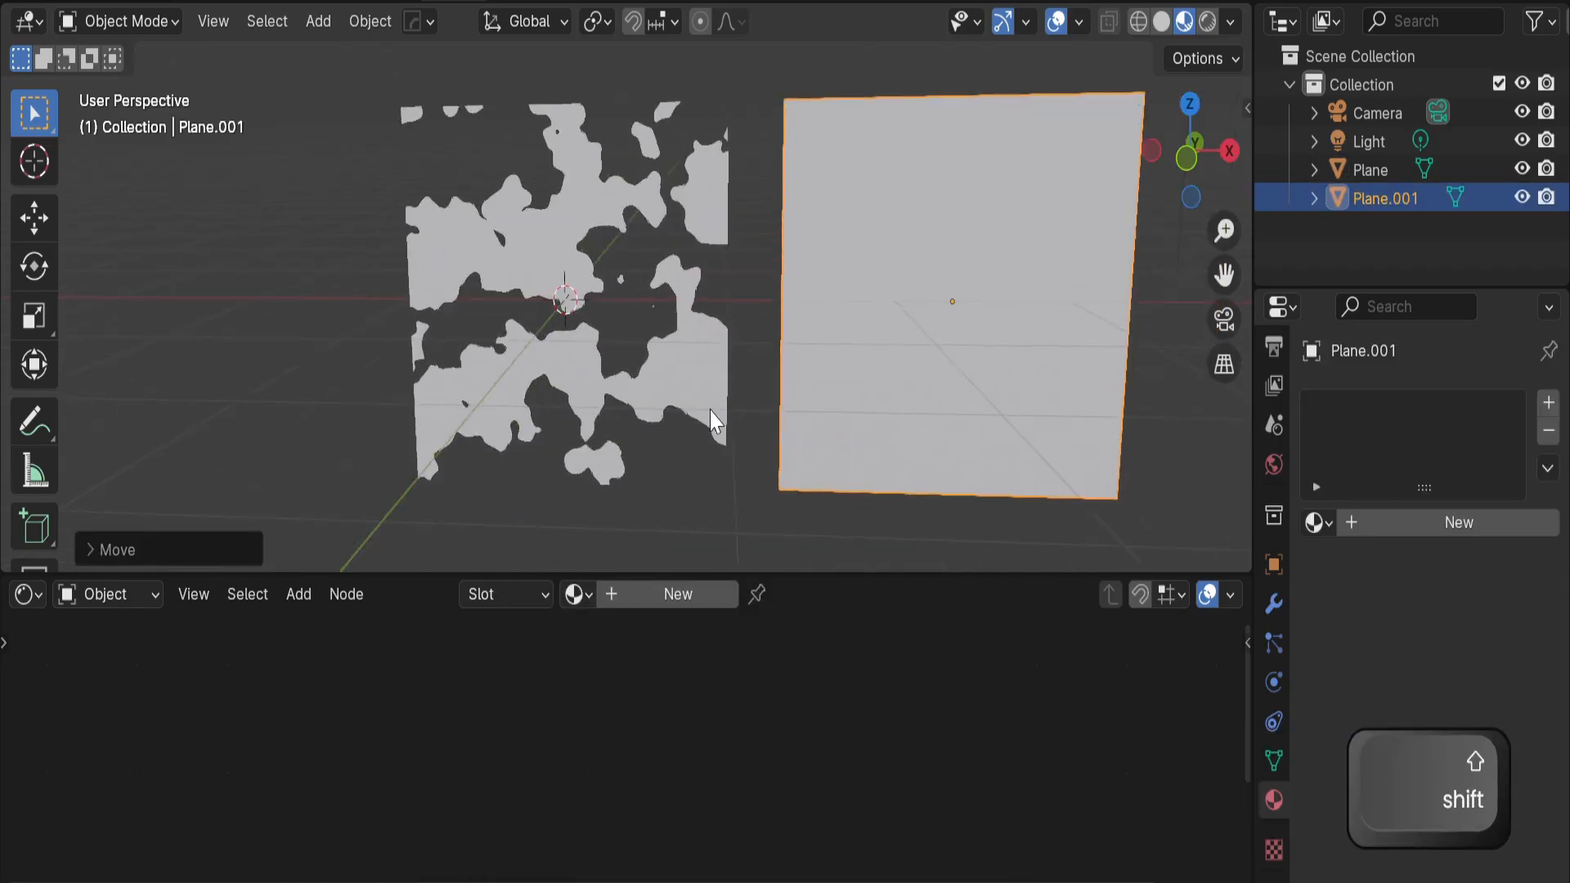
scroll(696, 433, down, 2)
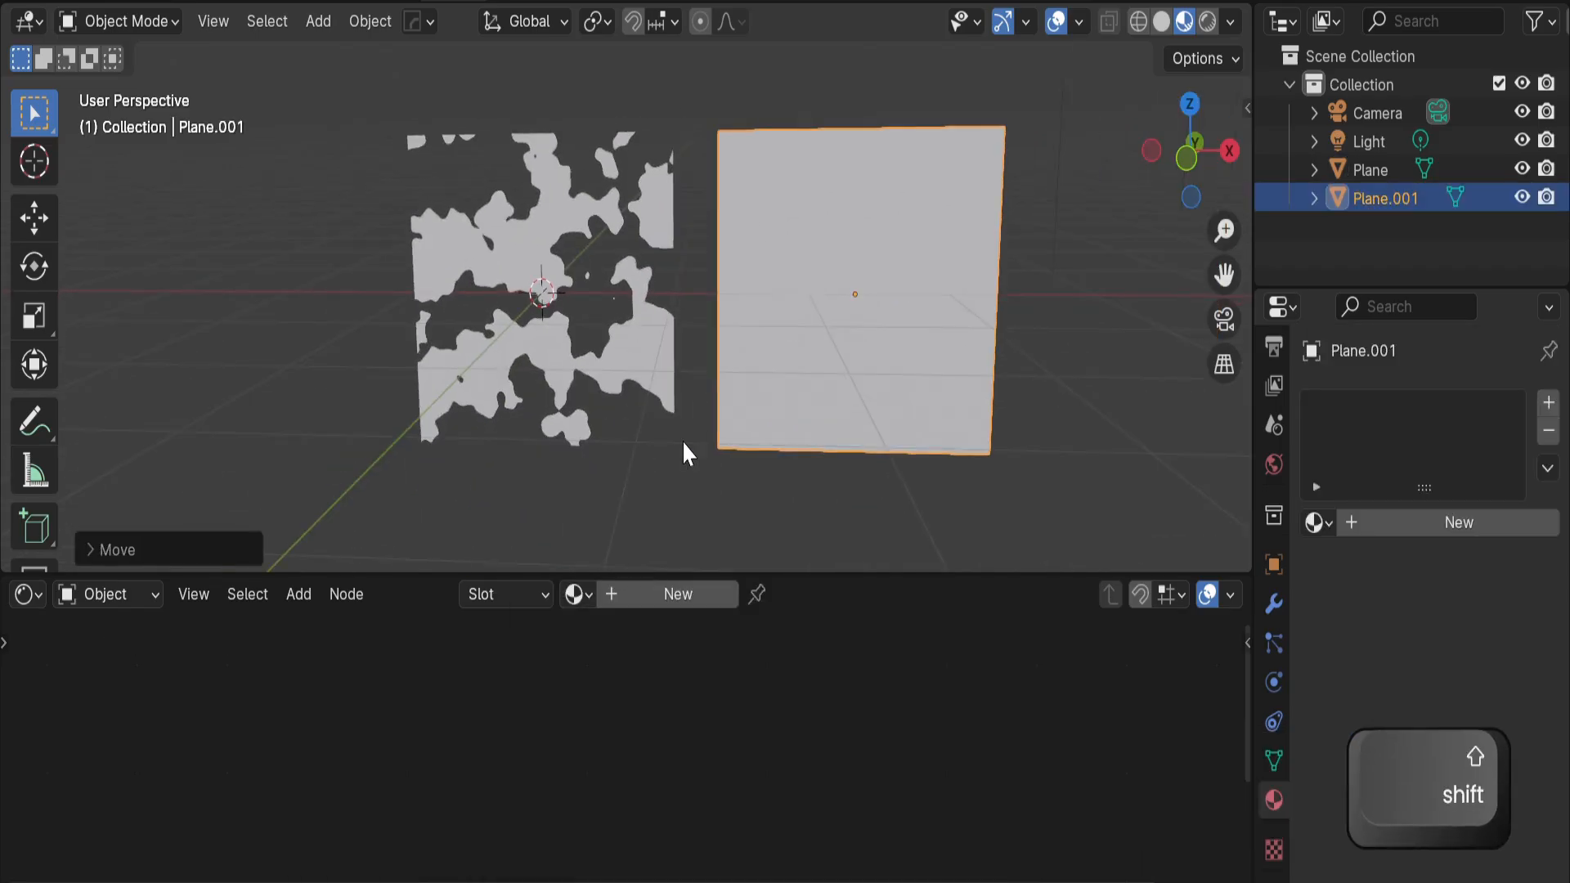
Create a new material on the second plane and place a Noise Texture beside its Principled BSDF
click(578, 372)
click(775, 360)
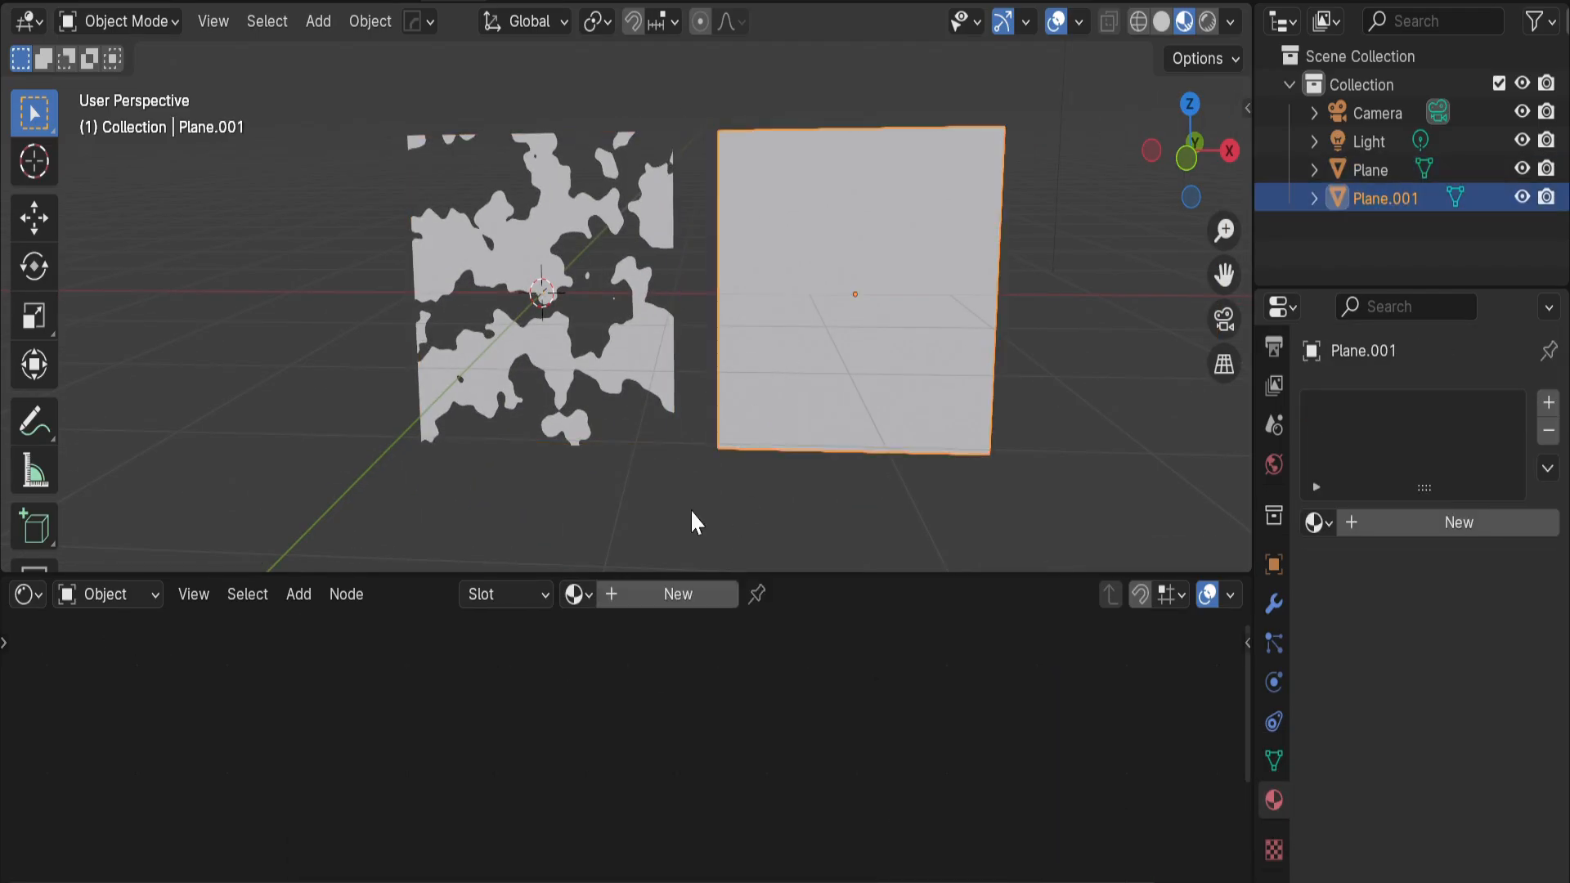
click(646, 595)
key(Home)
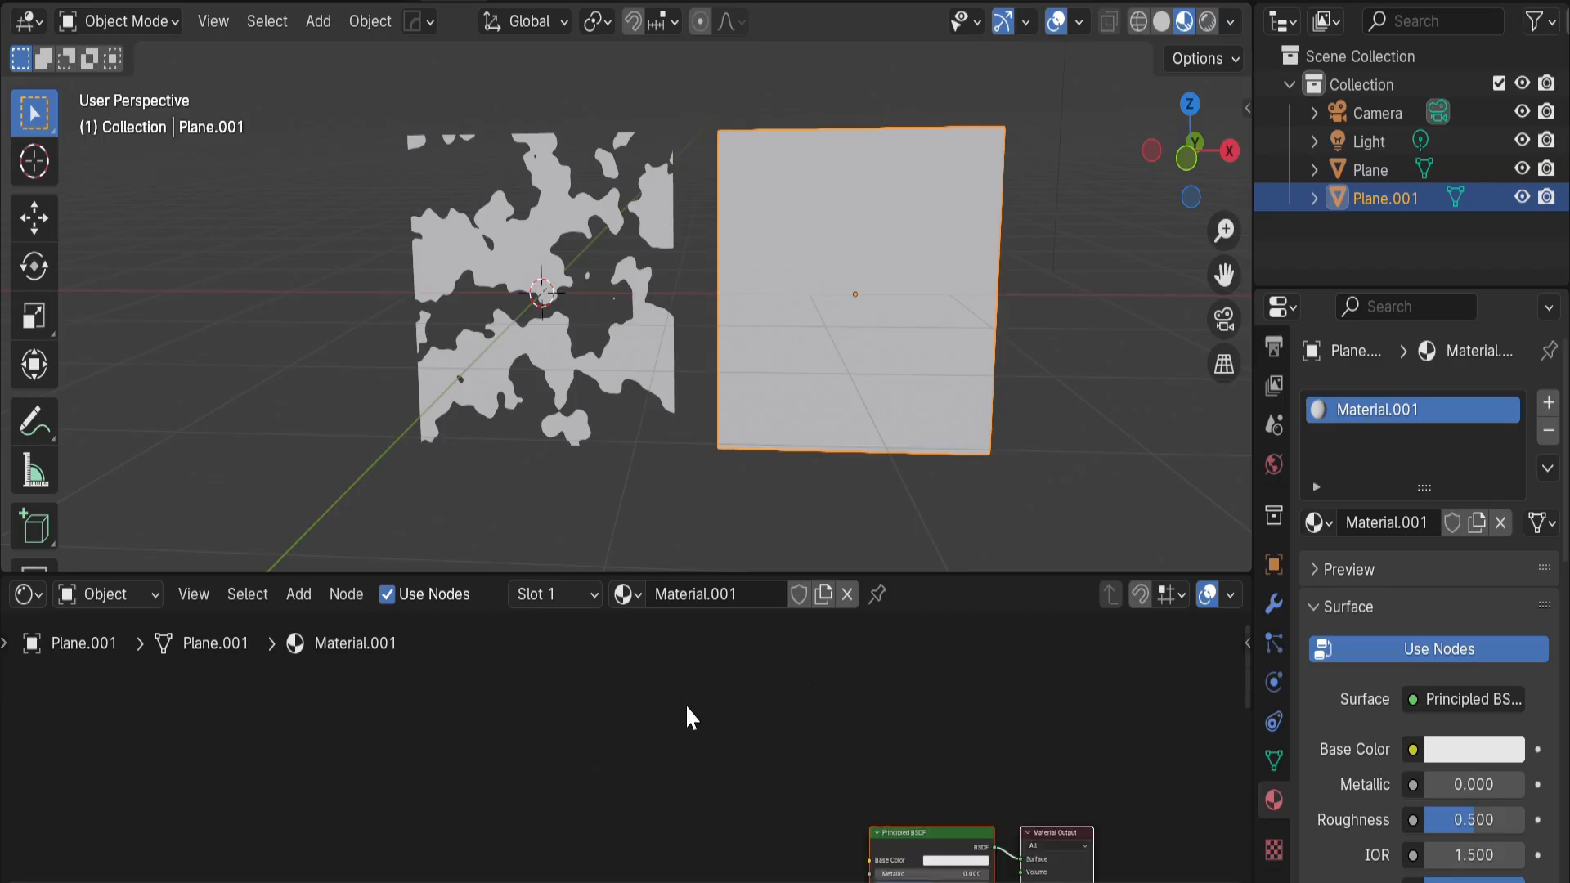
key(shift+a)
click(384, 566)
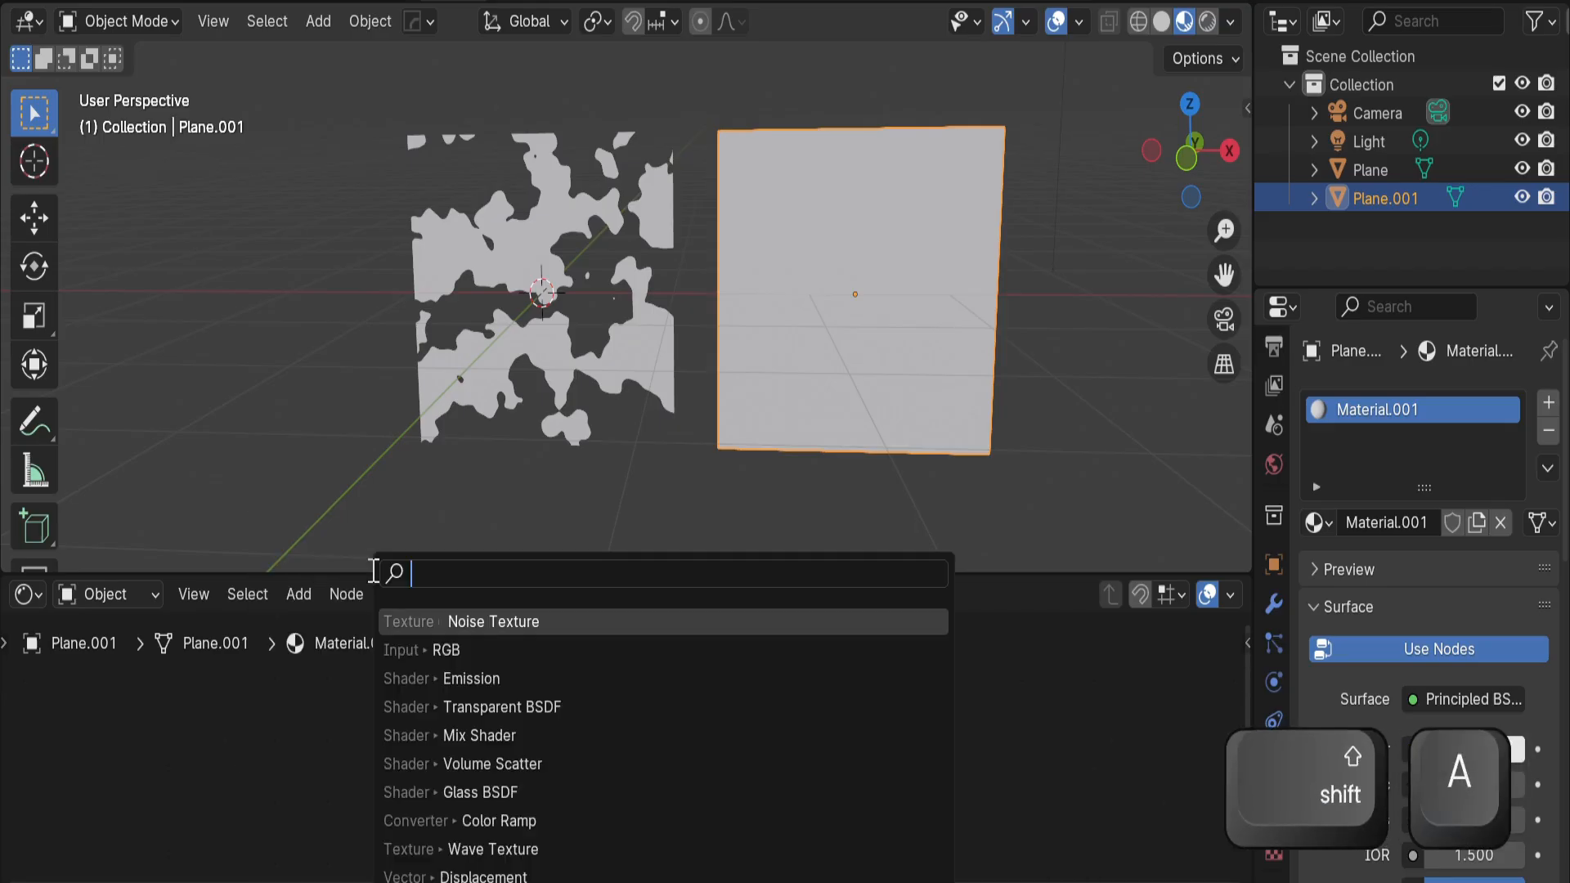
text(noi)
click(552, 624)
click(282, 699)
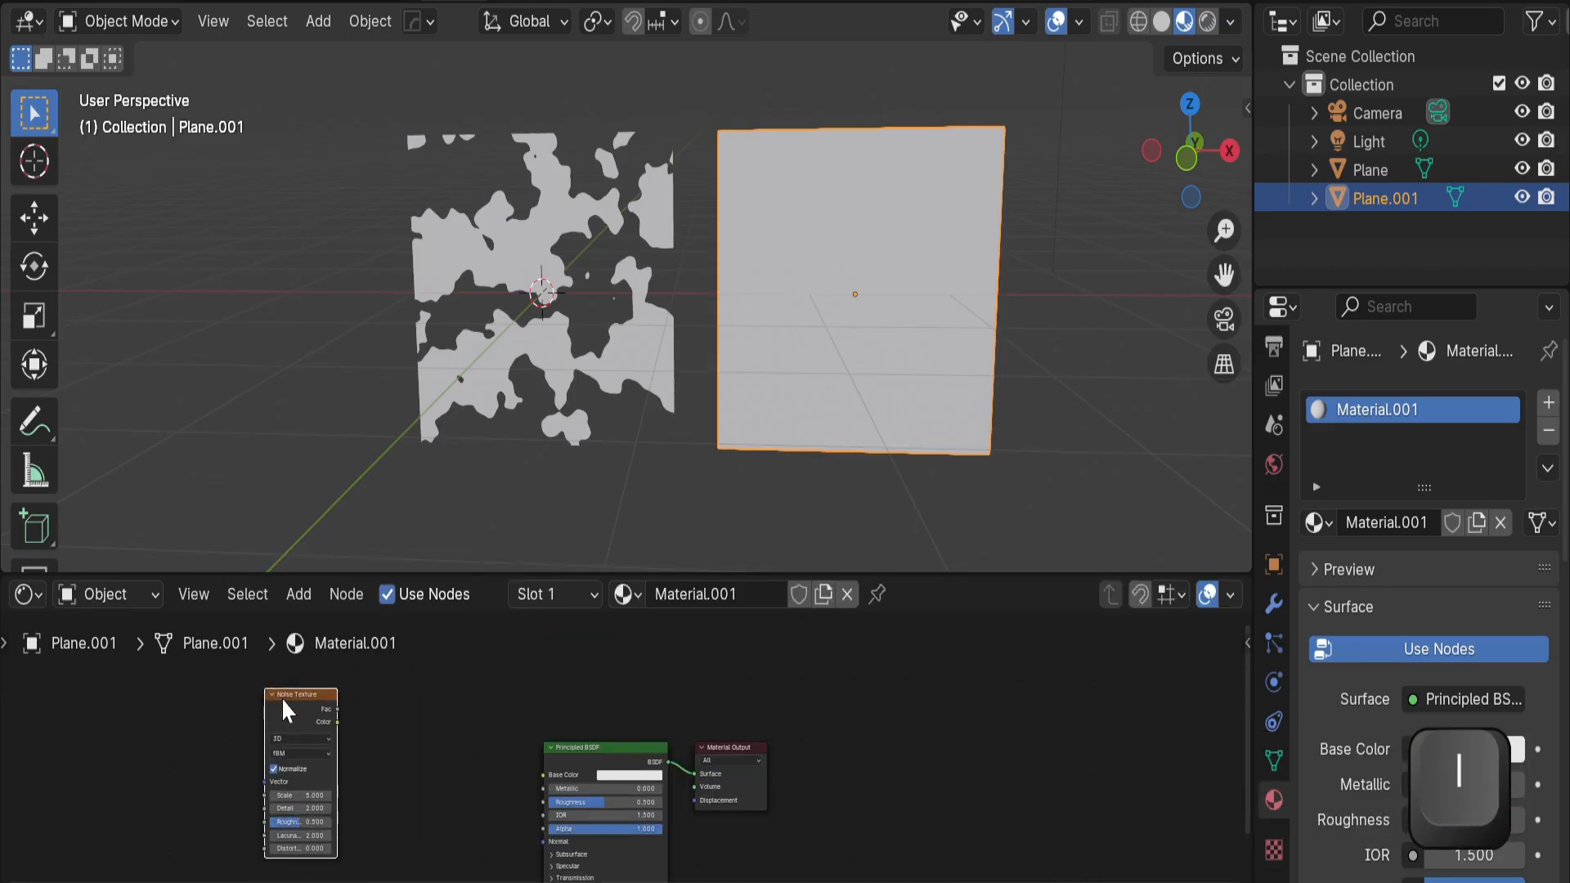
Connect the Noise Texture's Fac output to the Principled BSDF's Base Color and compare the two planes
scroll(311, 716, up, 5)
shift+middle_drag(319, 723, 337, 701)
drag(200, 687, 337, 705)
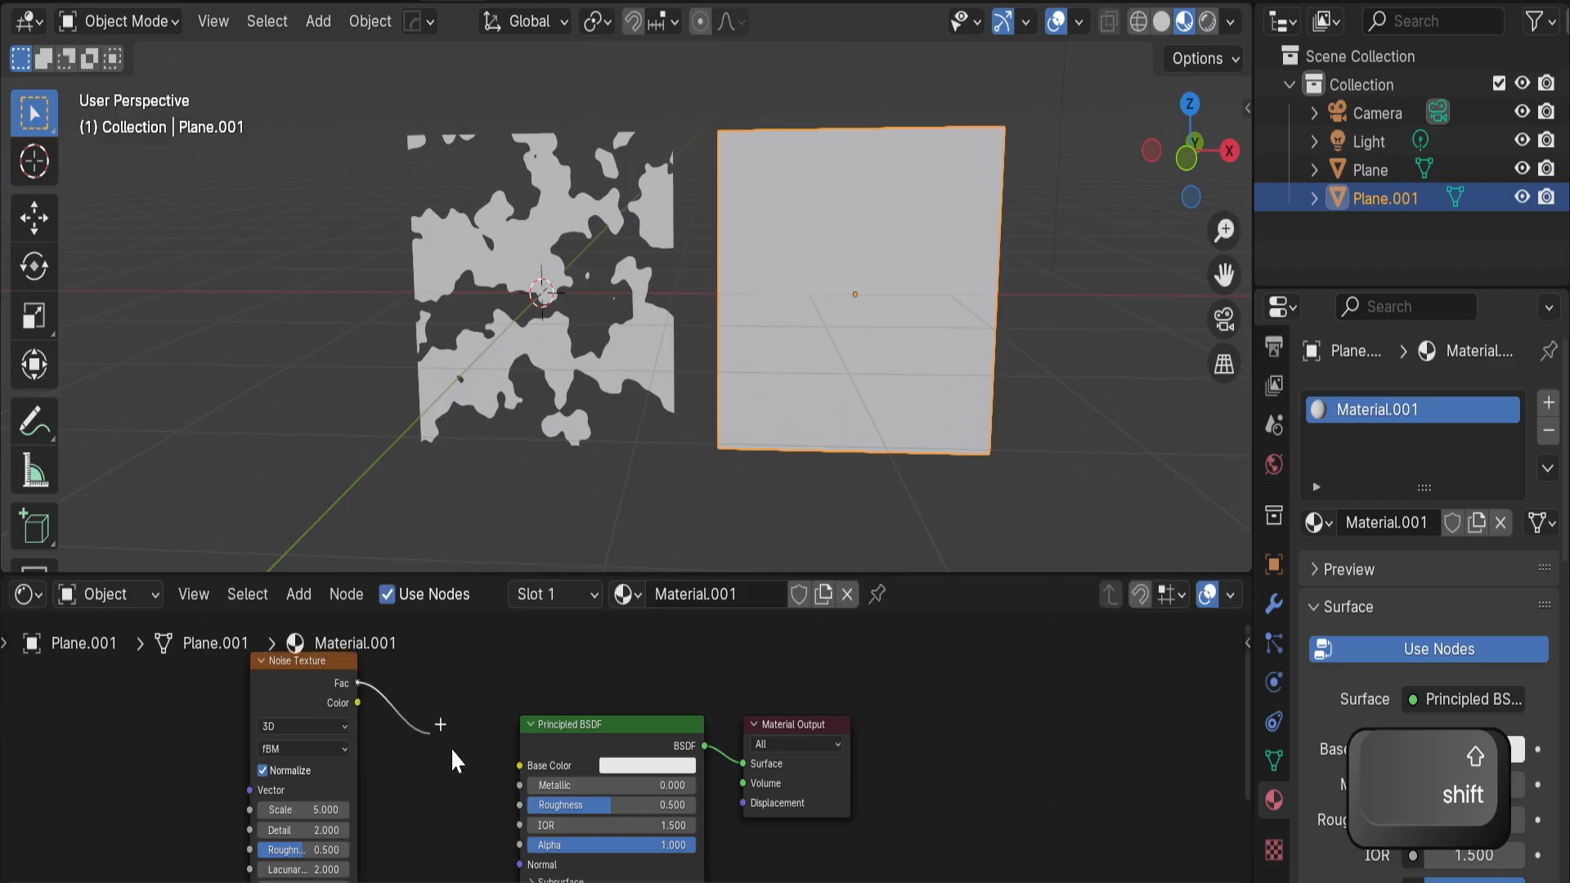
drag(452, 750, 508, 763)
scroll(947, 375, up, 2)
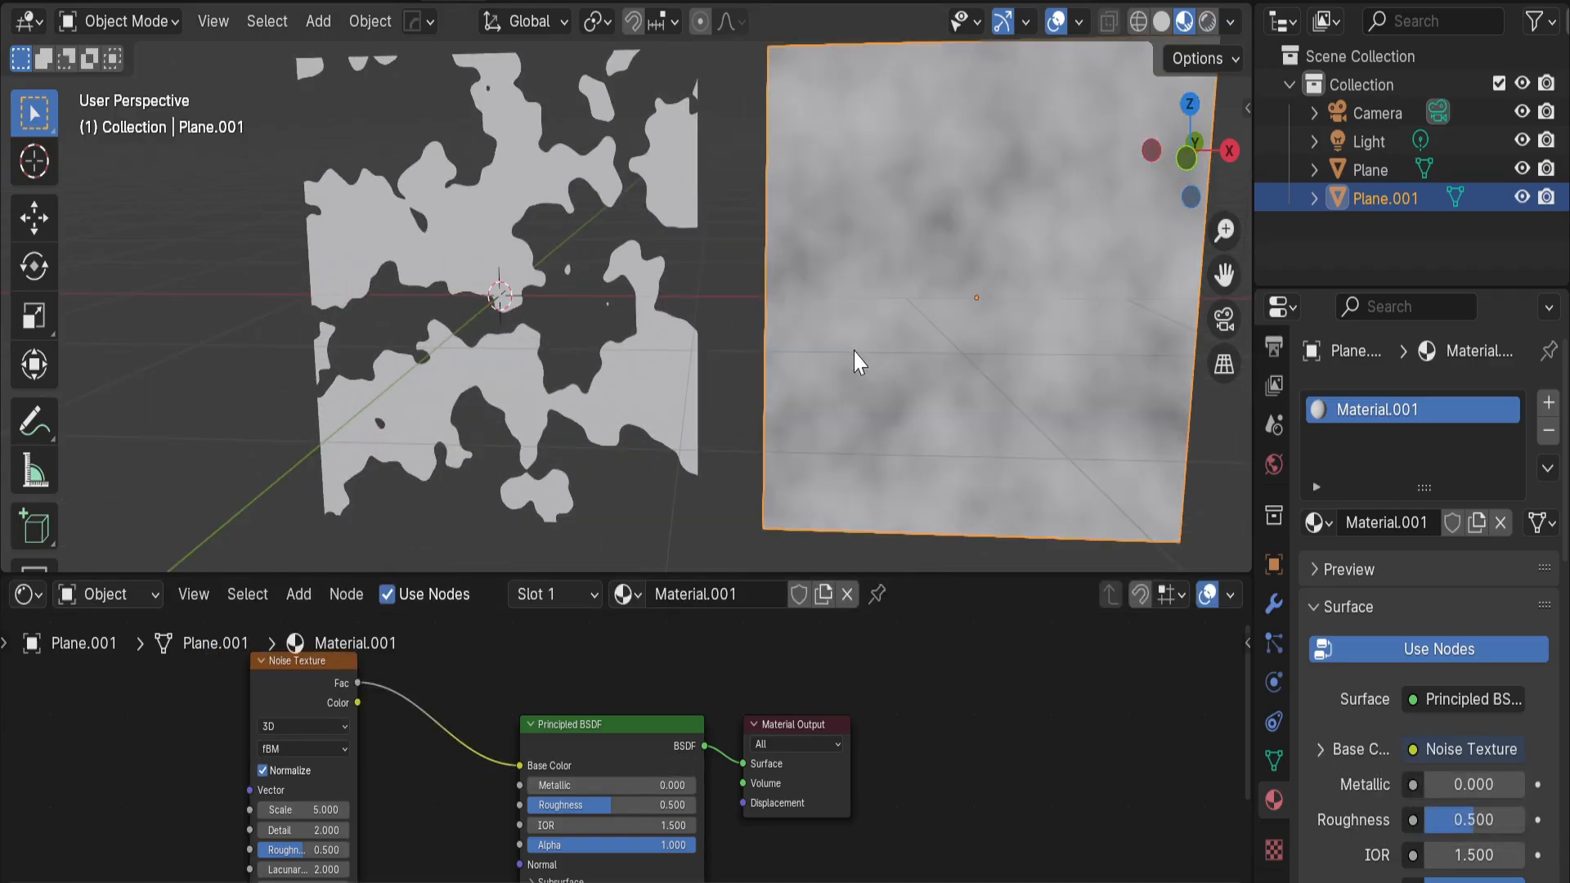
shift+middle_drag(704, 380, 654, 351)
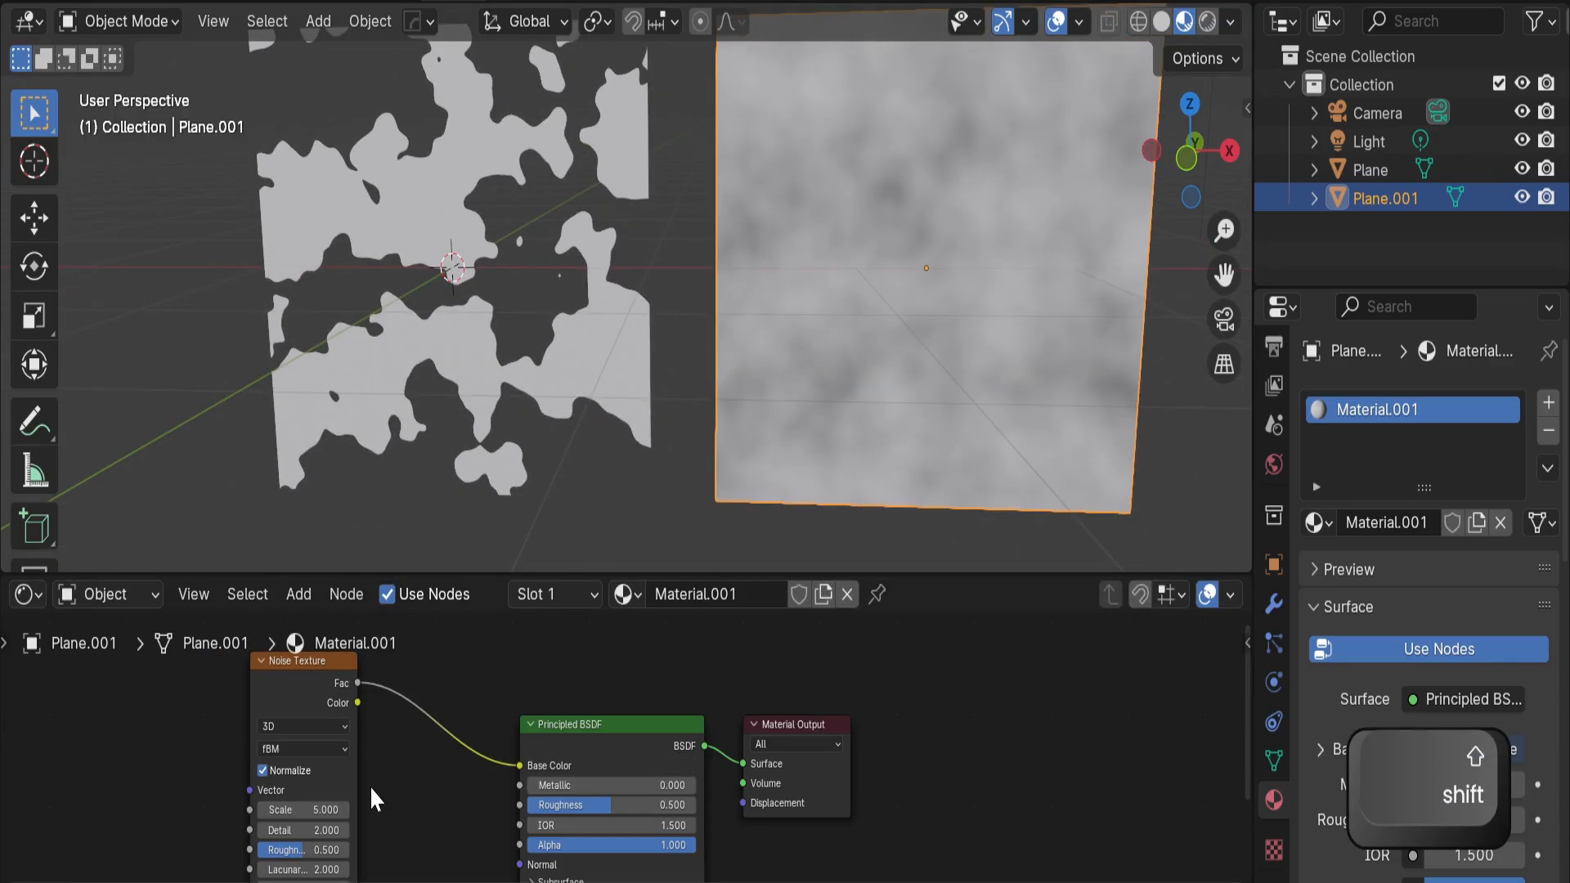
Insert a Color Ramp between the Noise Texture's Fac output and the Principled BSDF's Base Color
key(shift+a)
click(344, 568)
text(c)
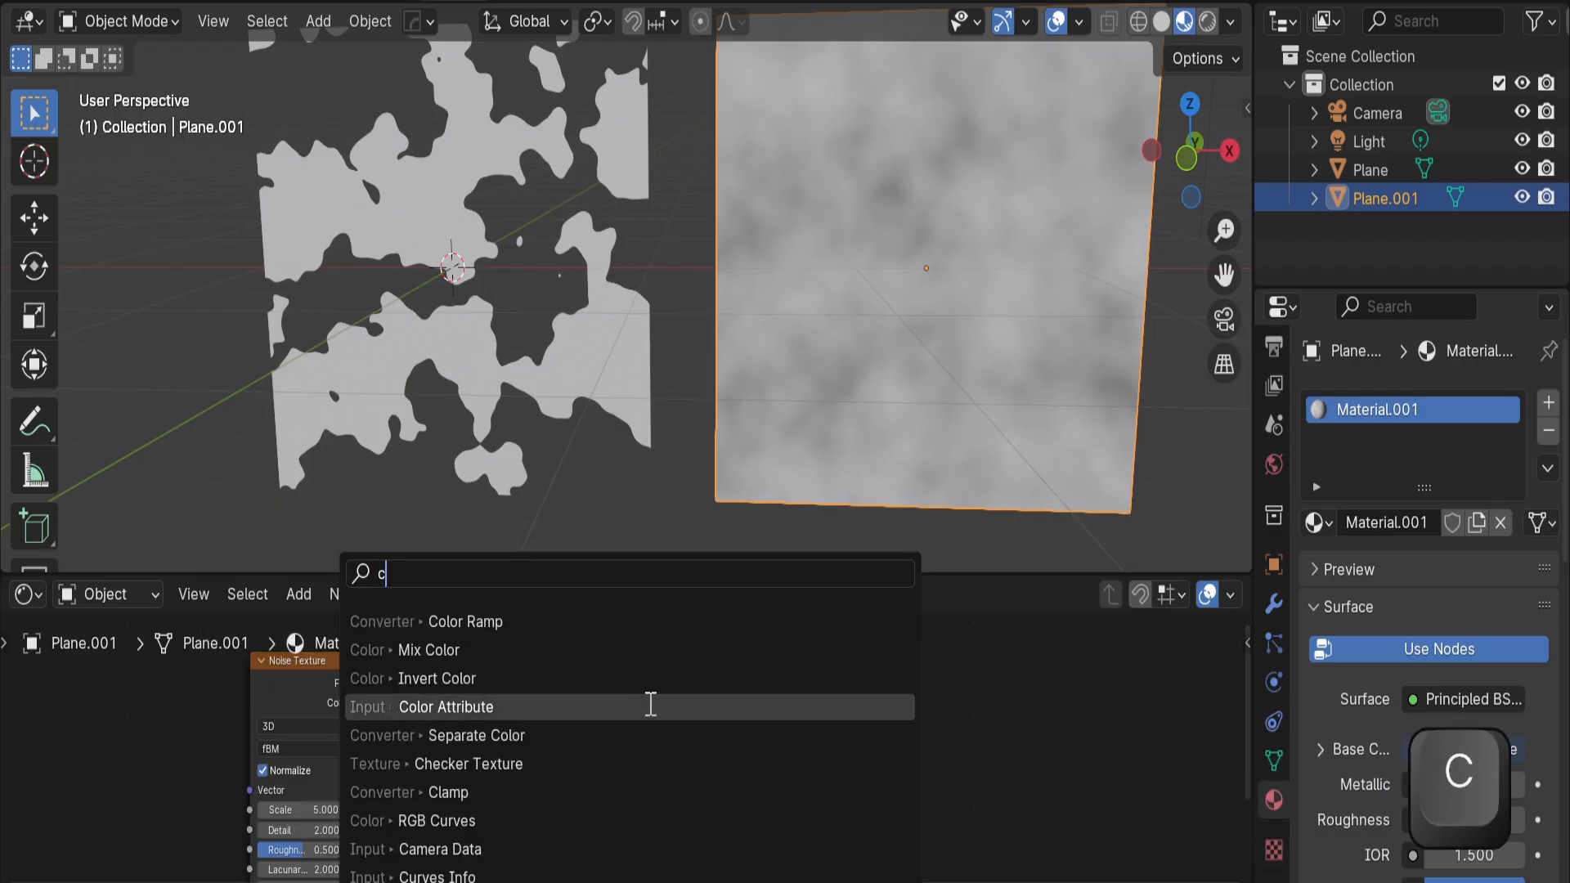
click(597, 622)
click(422, 631)
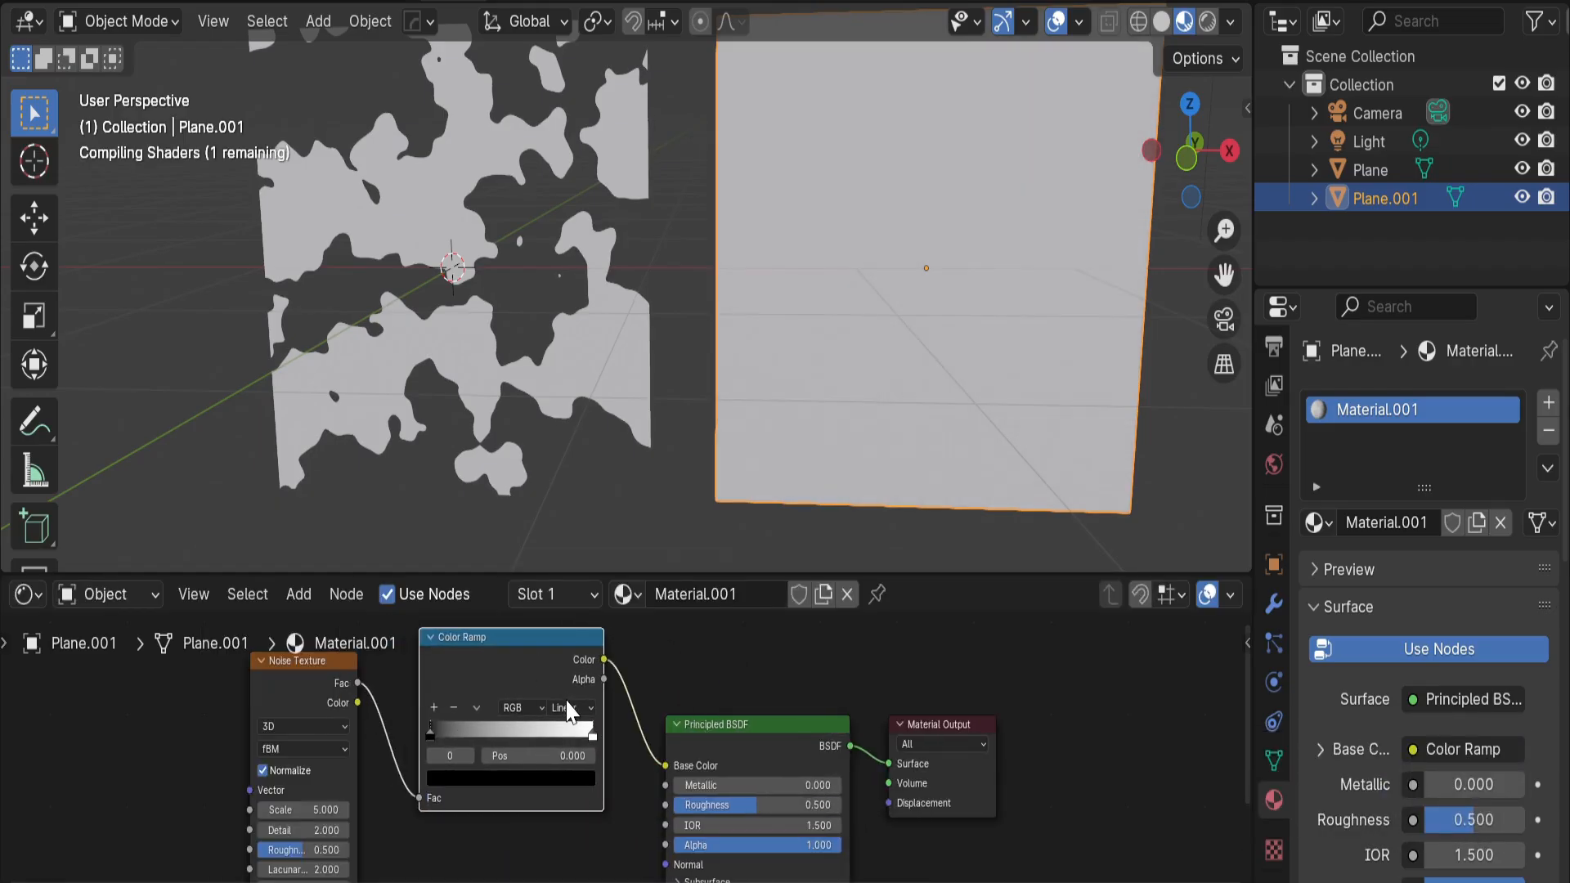
Set the Color Ramp's interpolation to Constant and move its white stop to position 0.514
click(586, 708)
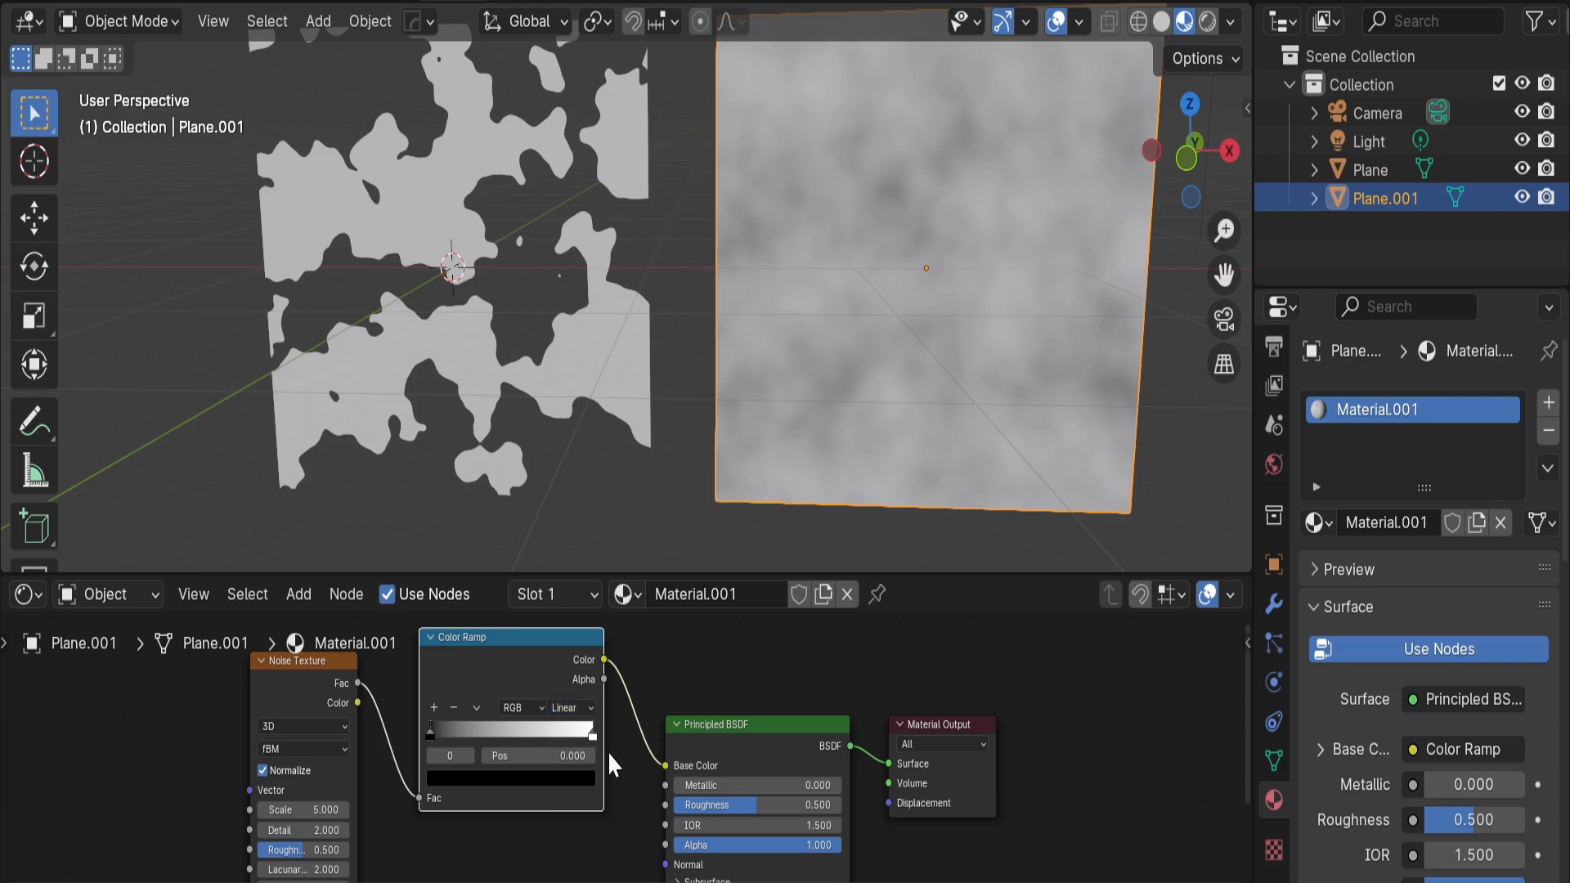
click(601, 826)
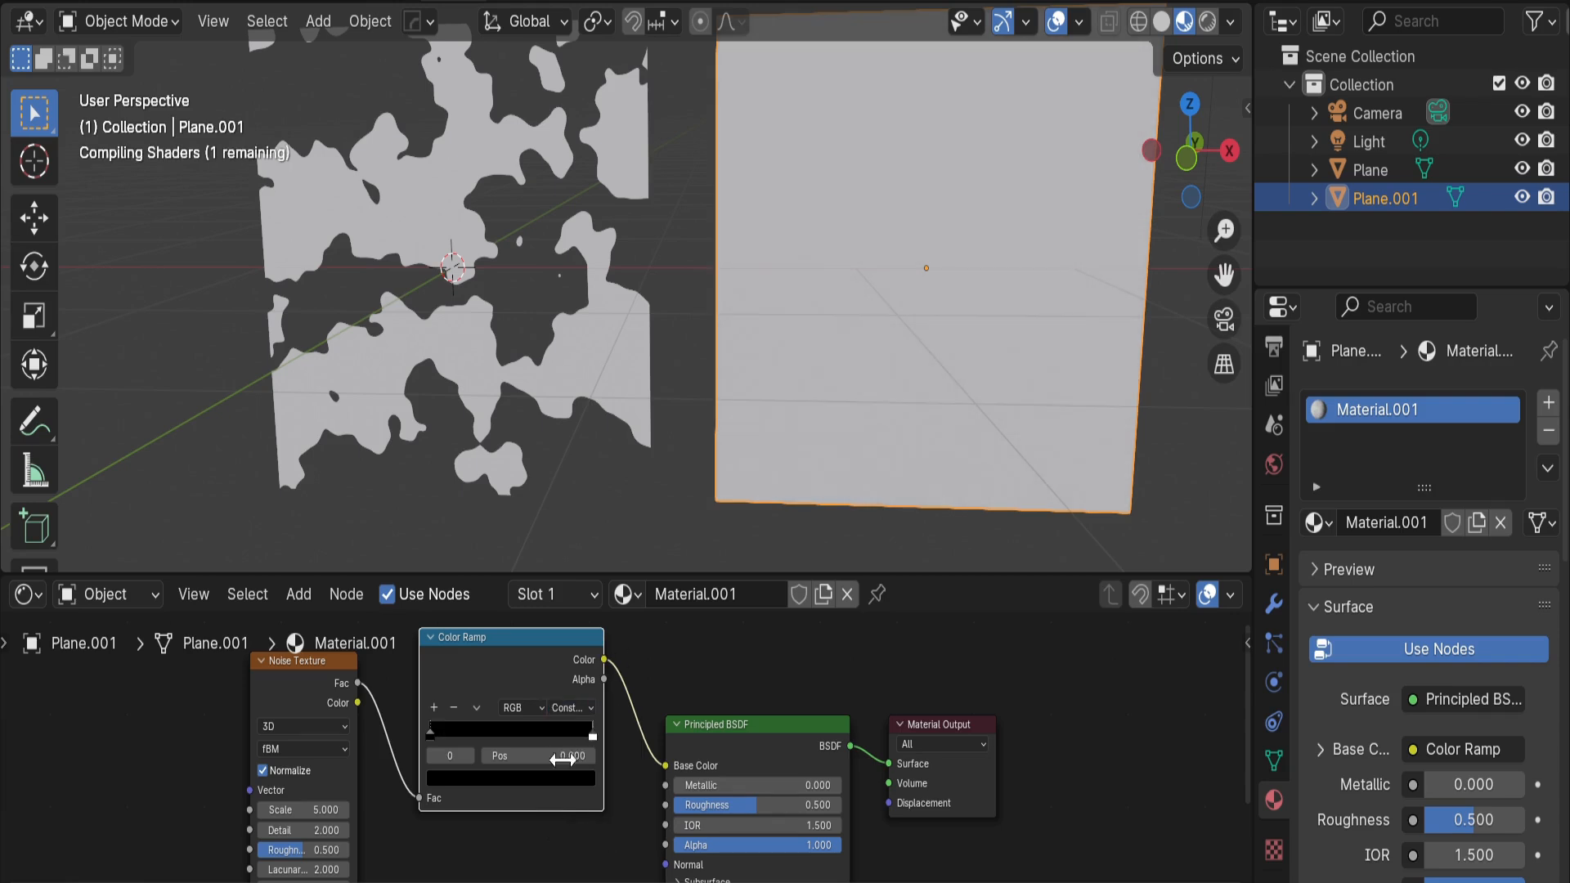
drag(594, 742, 513, 726)
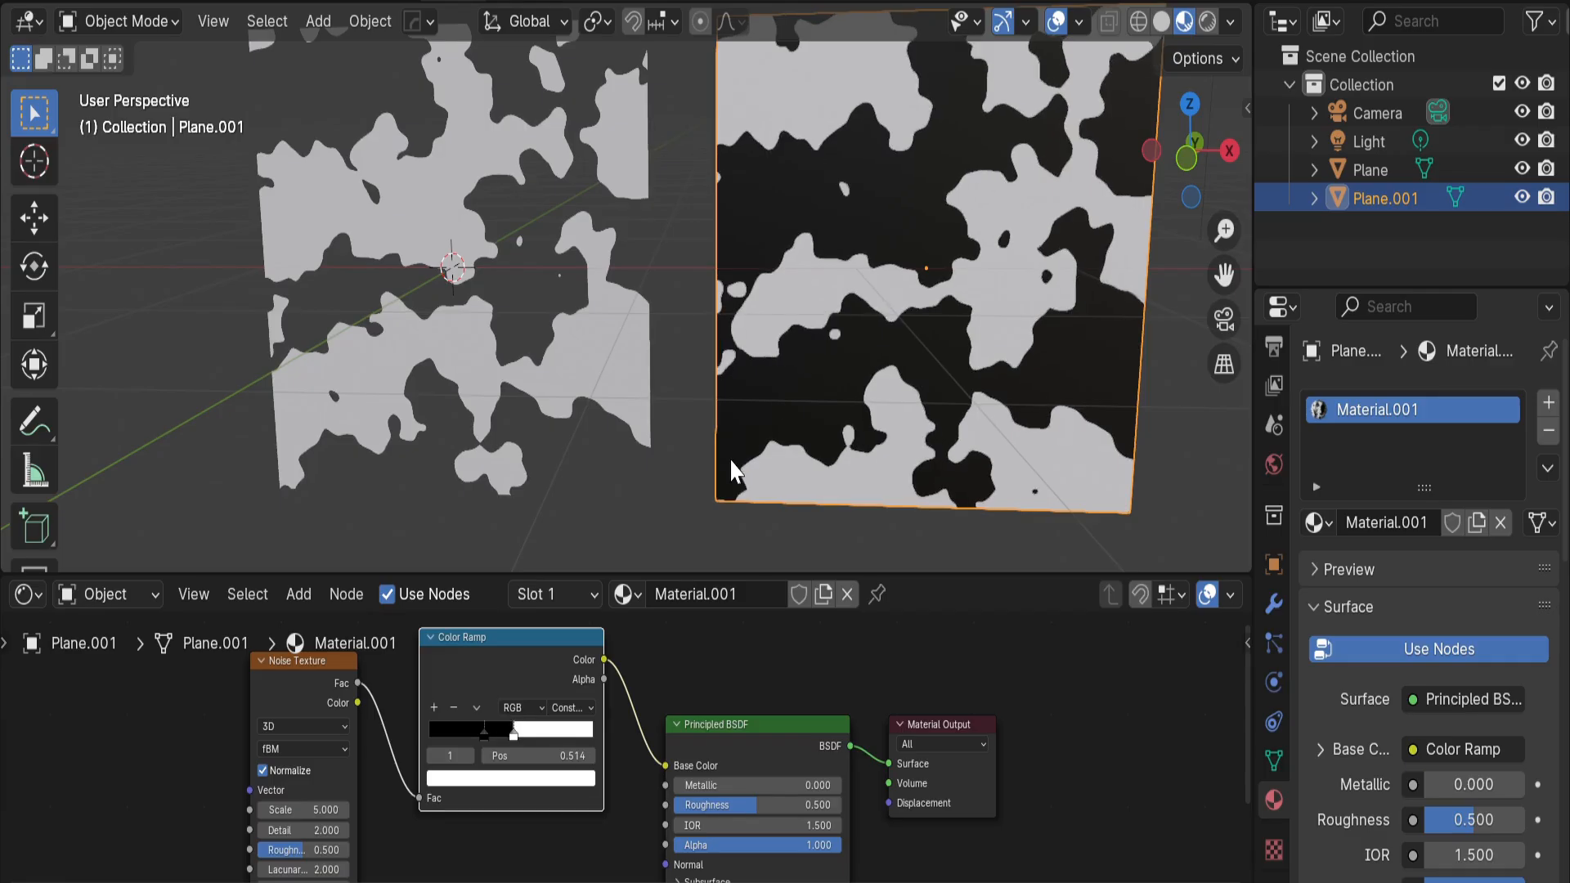
Compare the transparent areas of the first plane with the black and white pattern on the second plane
scroll(733, 446, down, 3)
middle_drag(631, 325, 618, 325)
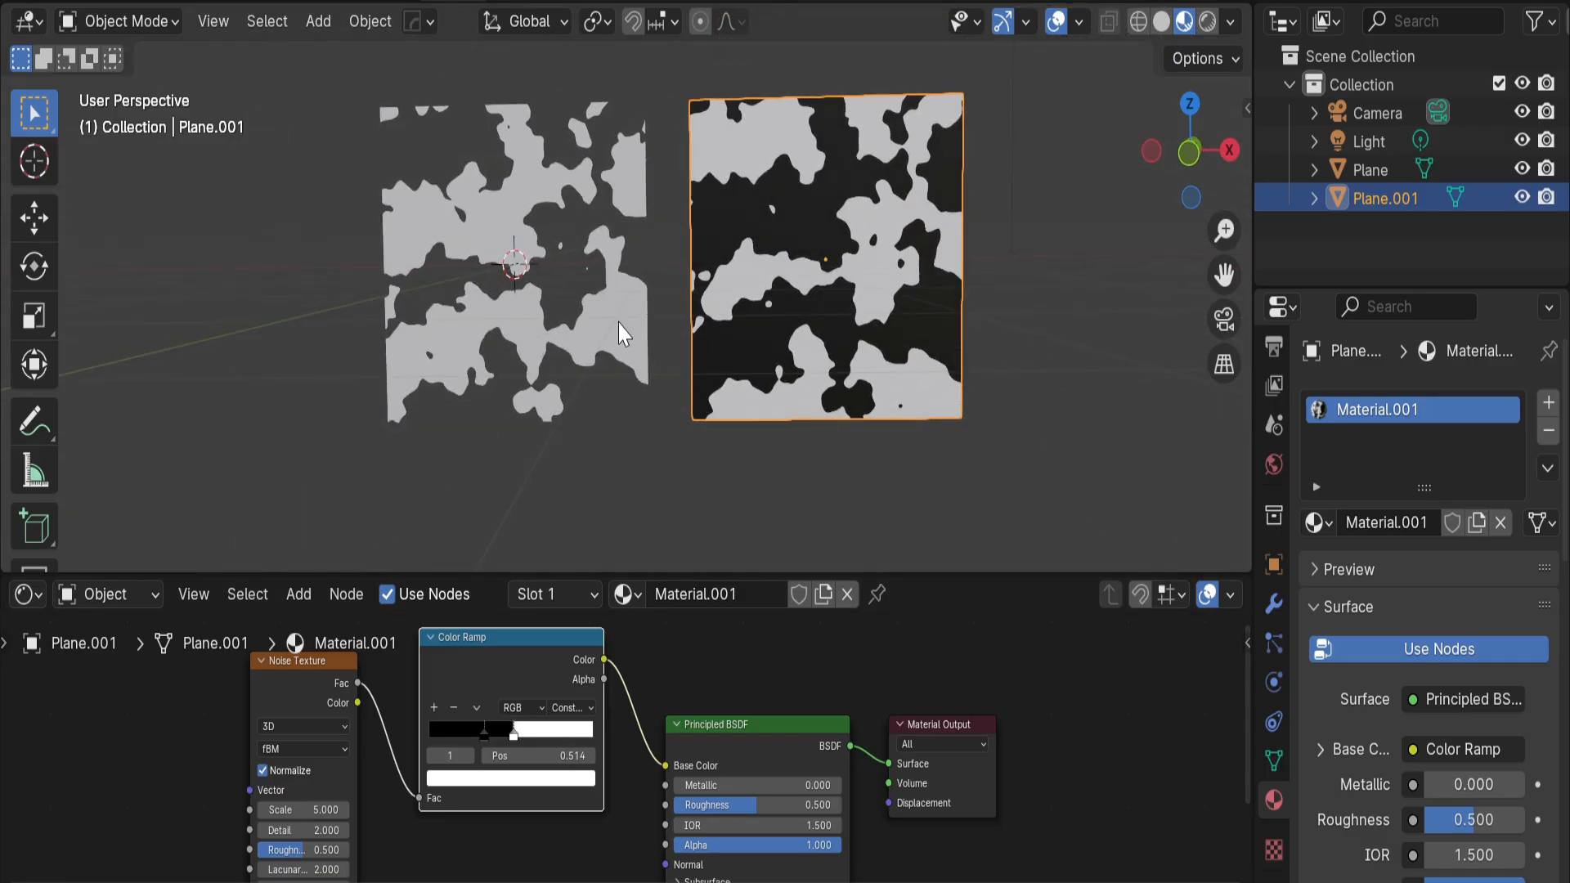
scroll(764, 270, up, 1)
middle_drag(763, 267, 774, 278)
scroll(1045, 92, up, 1)
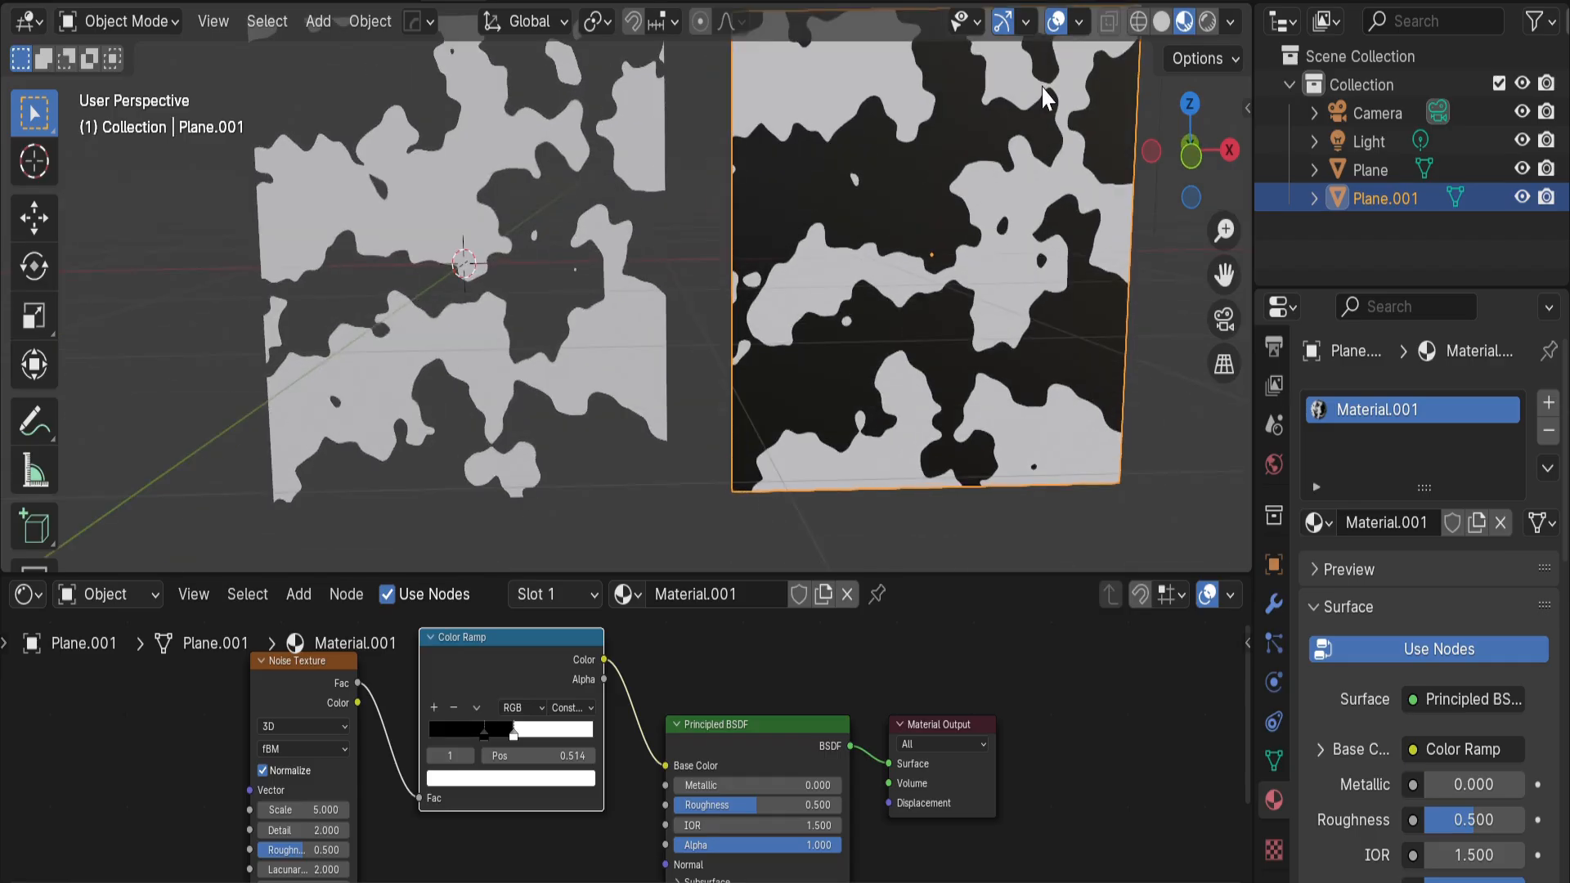
scroll(904, 131, down, 2)
click(1106, 242)
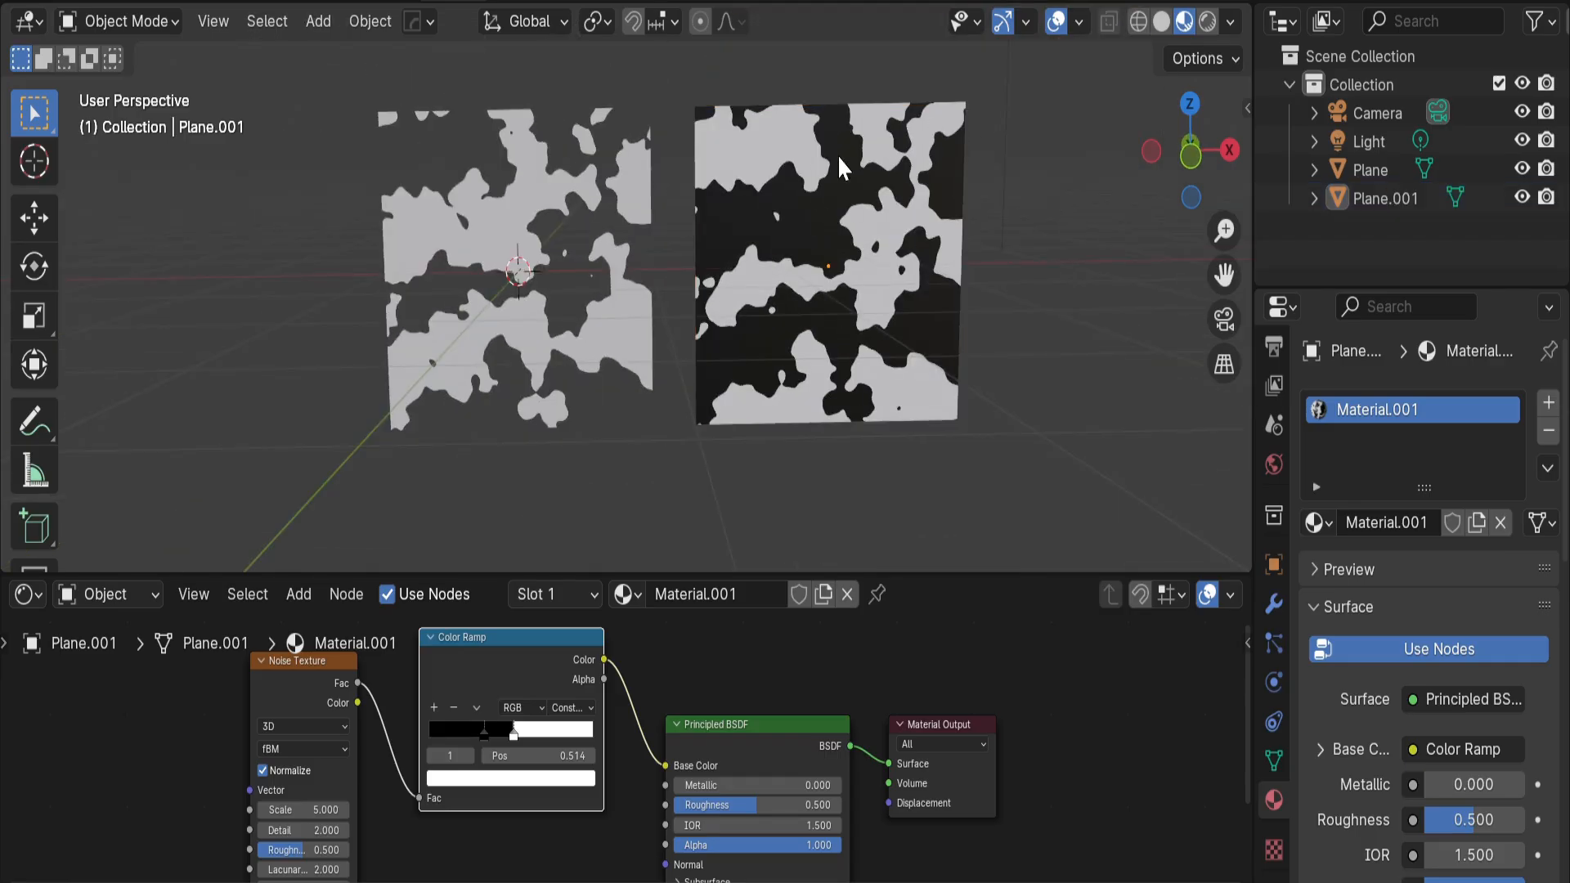
middle_drag(566, 242, 506, 266)
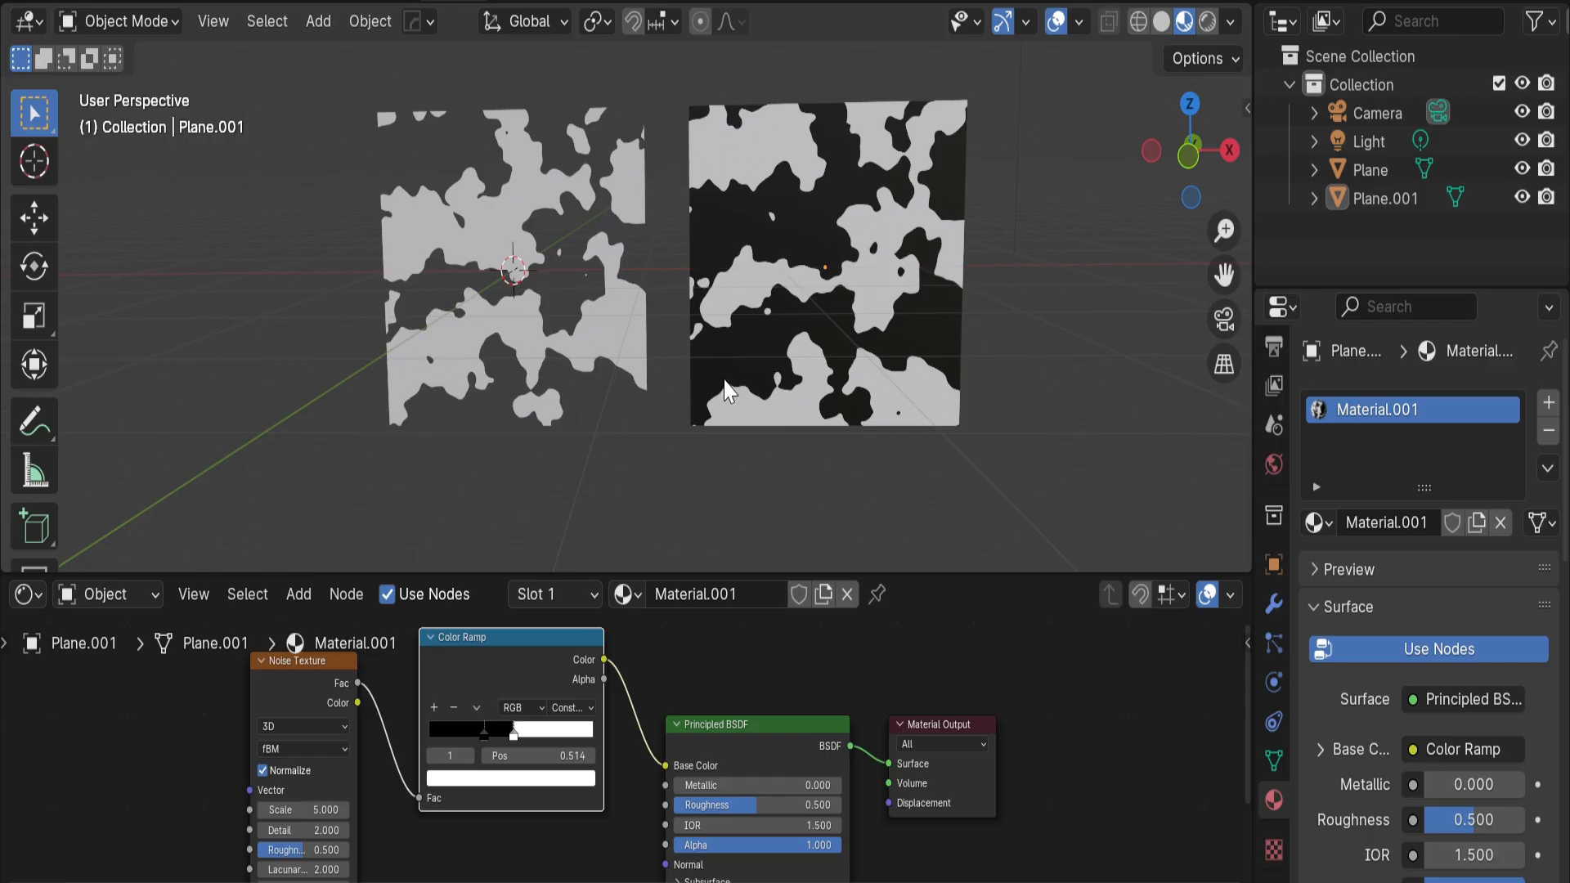
Move the second plane slightly farther from the first plane along the X axis
click(778, 306)
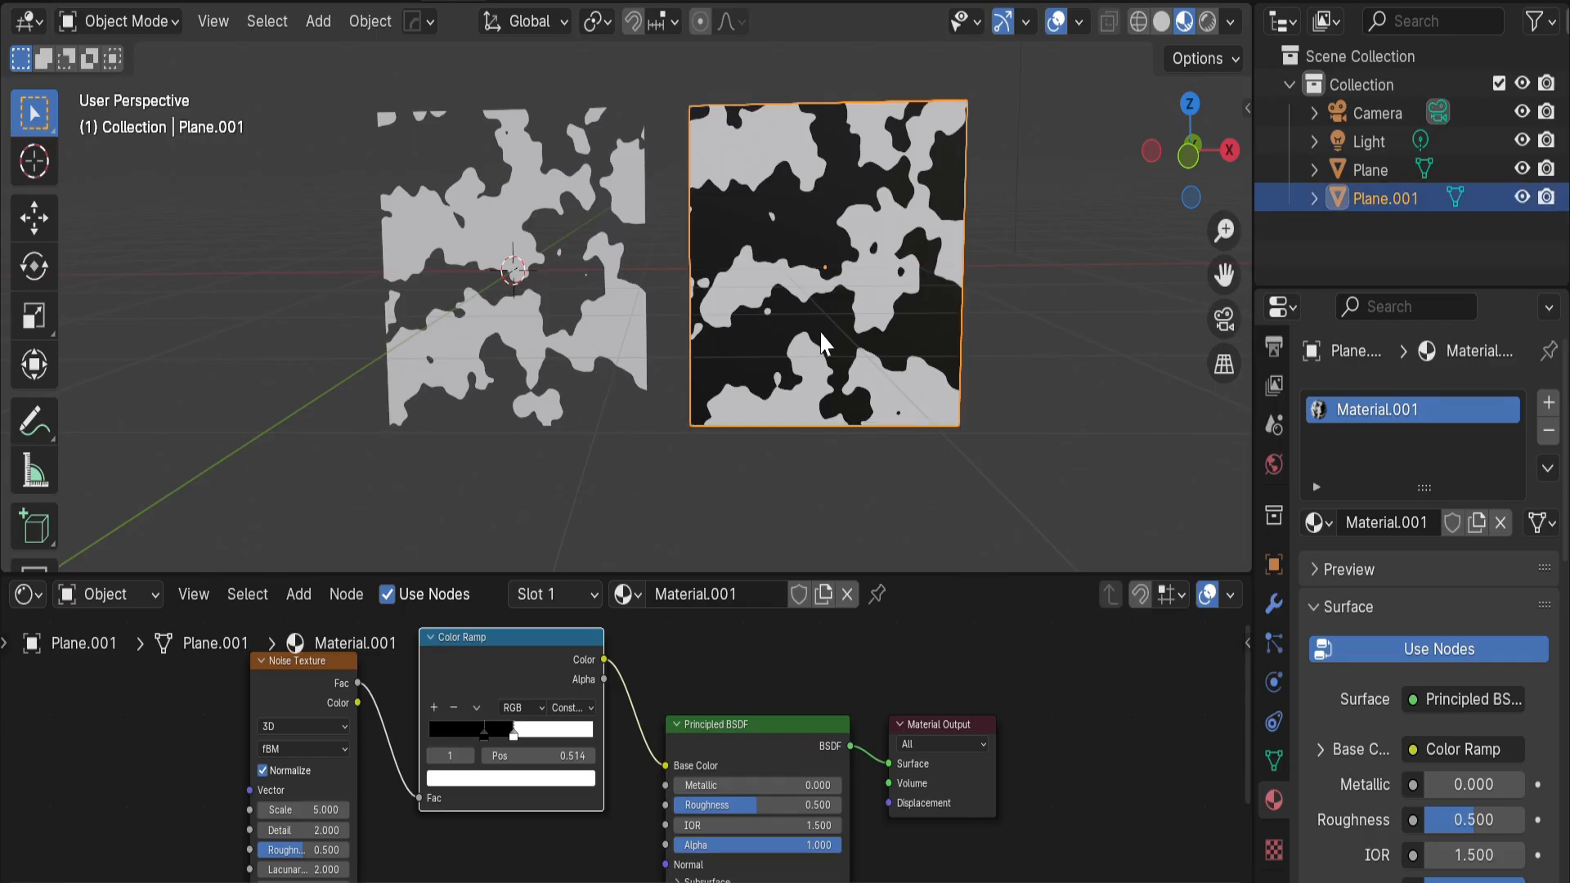
key(g)
key(x)
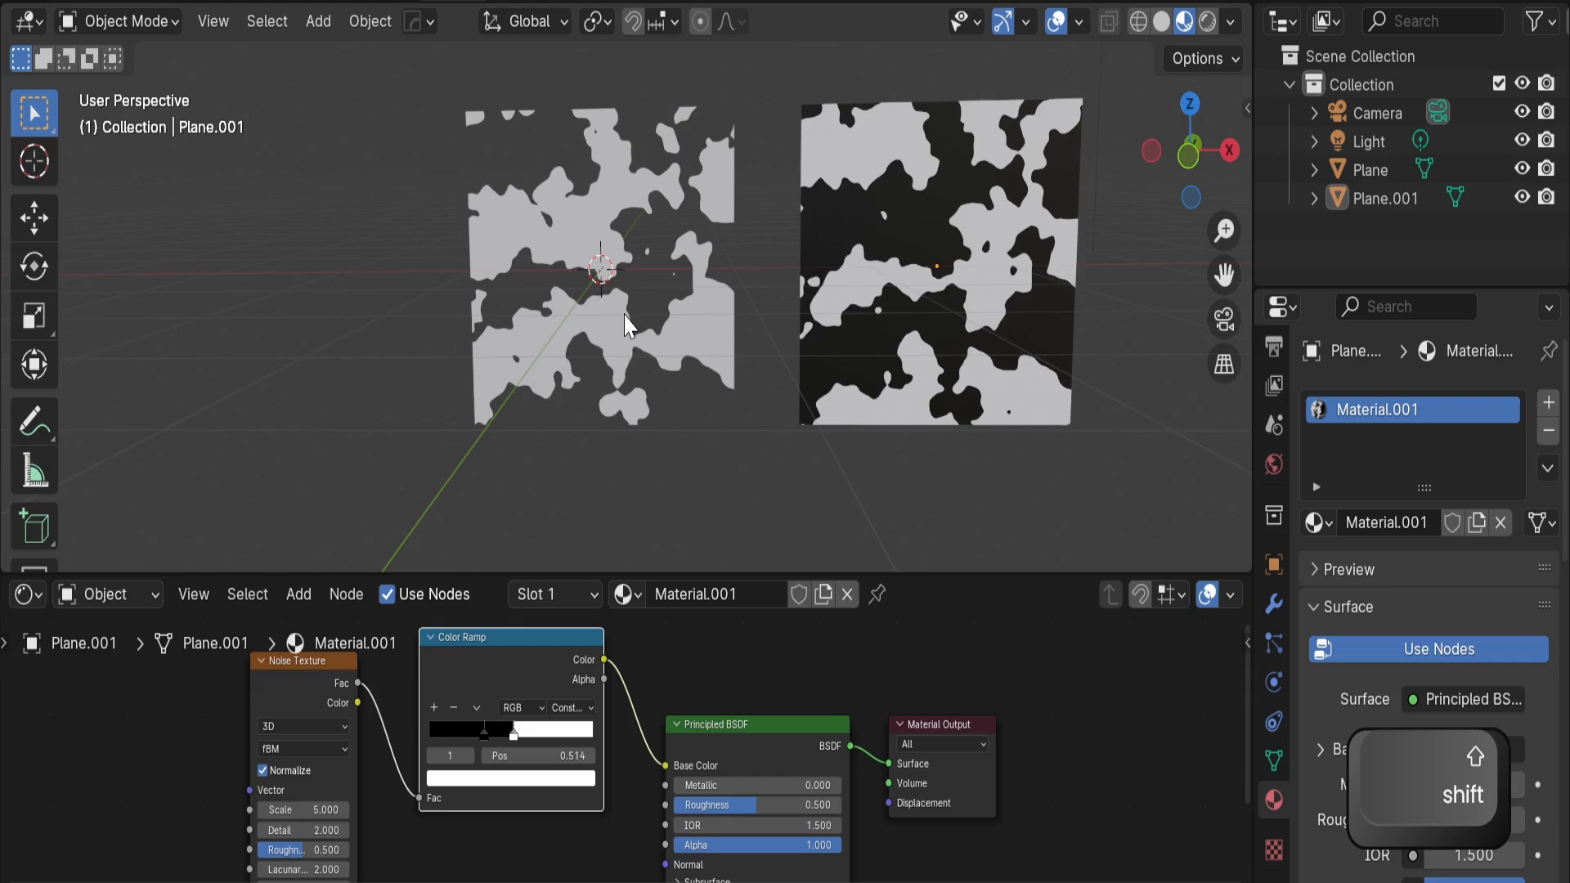
Select the first plane and examine how the nodes of its vfx material feed the Mix Shader
click(624, 315)
scroll(641, 303, up, 1)
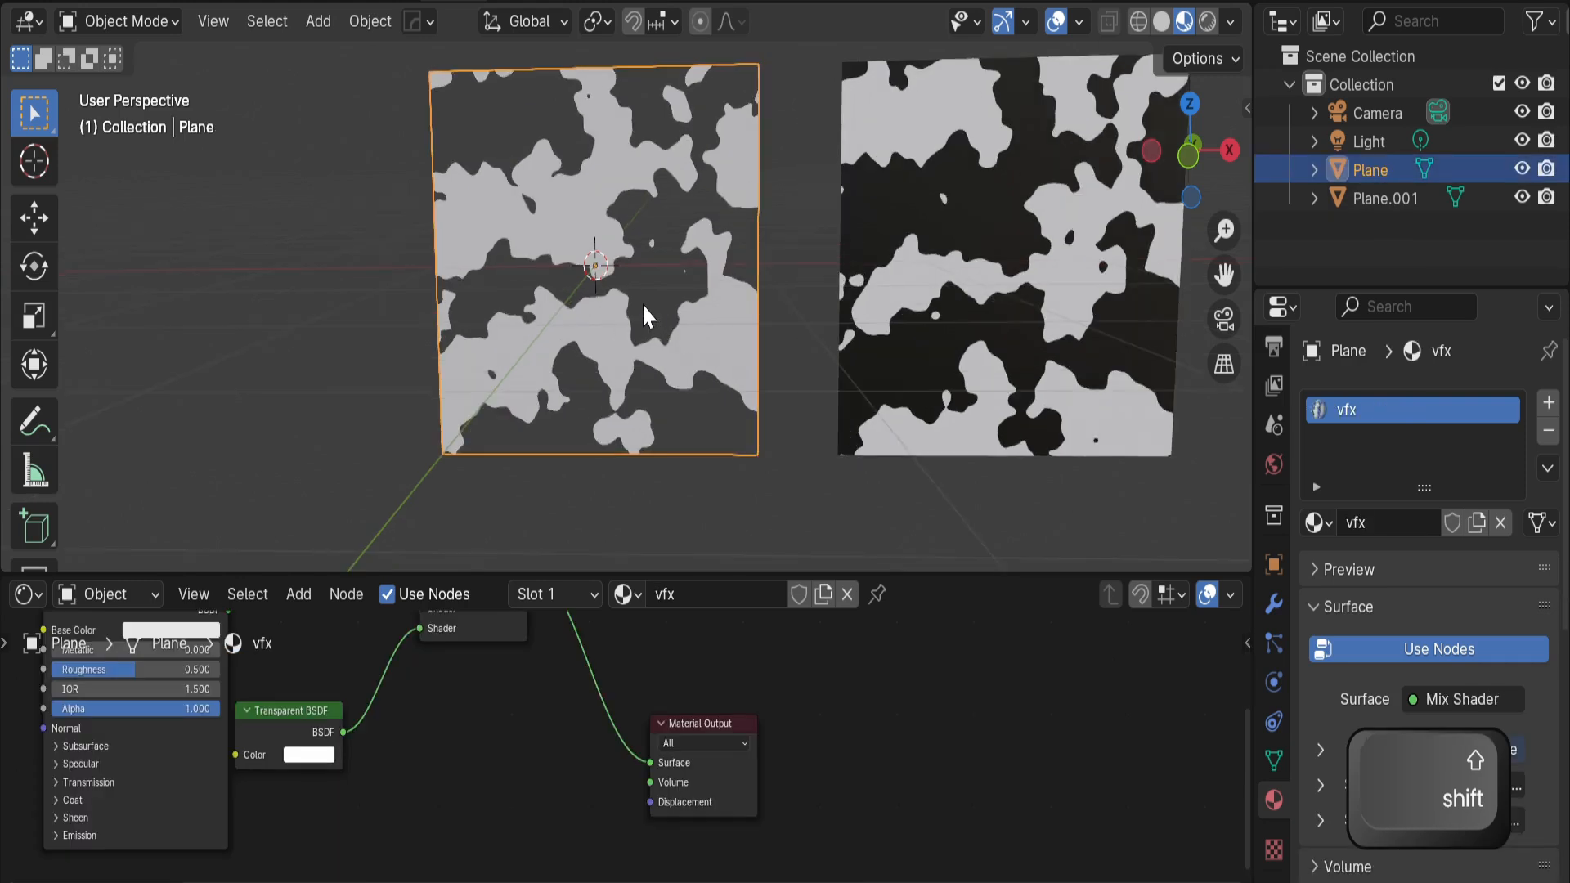
shift+middle_drag(641, 302, 665, 340)
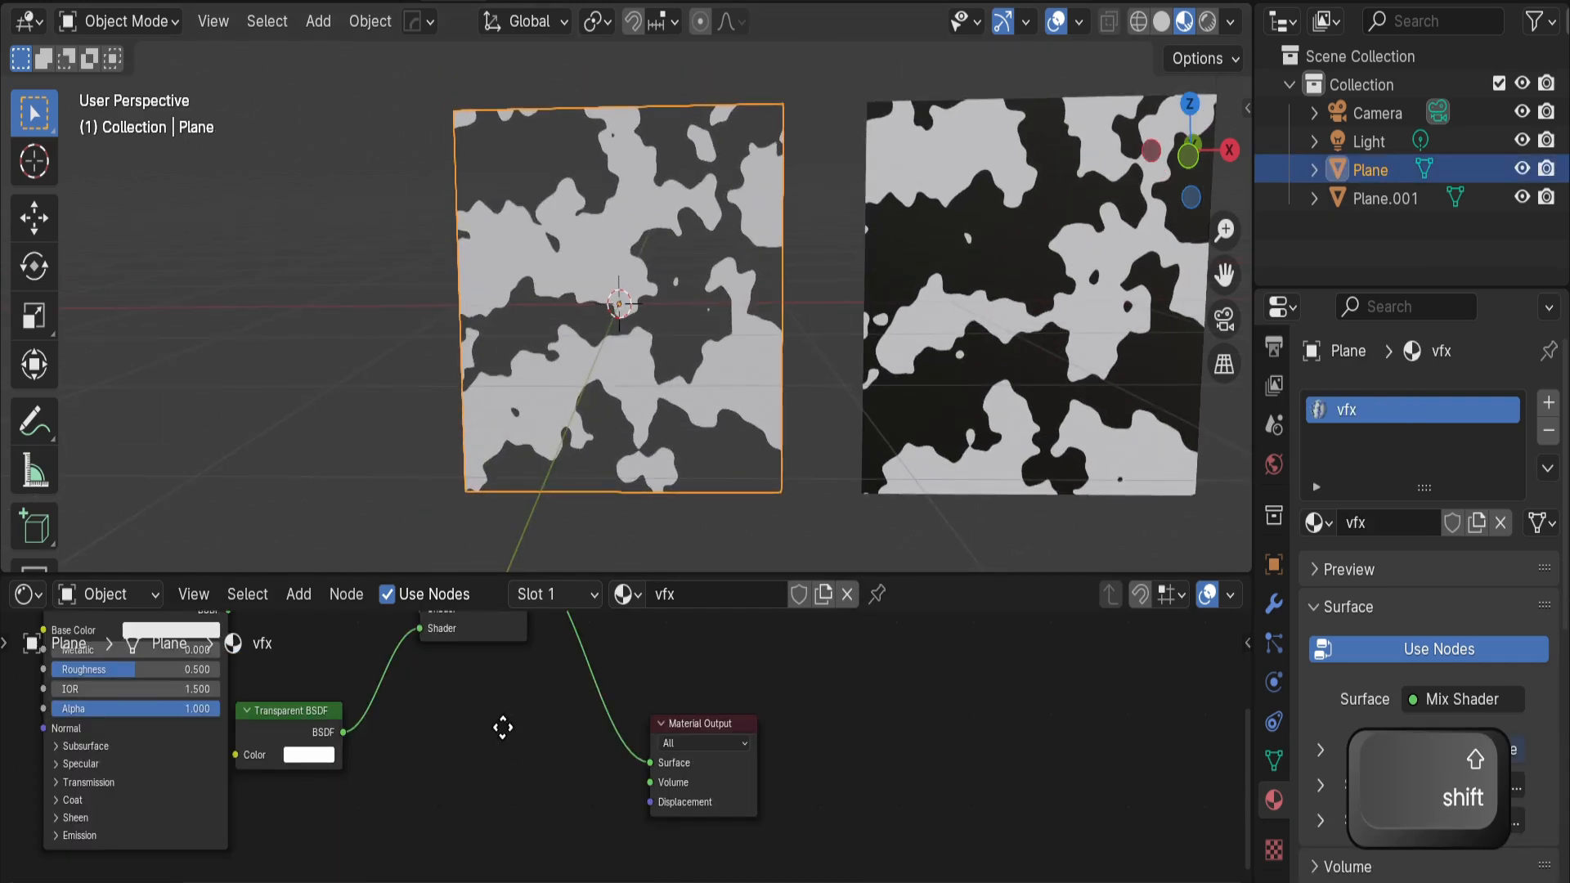
shift+middle_drag(502, 725, 649, 813)
shift+middle_drag(543, 684, 646, 747)
scroll(646, 746, down, 2)
mouse_move(498, 708)
shift+middle_down()
mouse_move(633, 716)
mouse_move(559, 712)
mouse_move(624, 677)
shift+middle_up()
scroll(624, 676, up, 3)
mouse_move(552, 642)
shift+middle_down()
mouse_move(543, 680)
mouse_move(488, 724)
mouse_move(544, 677)
shift+middle_up()
scroll(437, 677, down, 2)
mouse_move(769, 768)
shift+middle_down()
mouse_move(659, 740)
mouse_move(624, 690)
shift+middle_up()
shift+middle_drag(525, 739, 572, 741)
scroll(574, 728, down, 1)
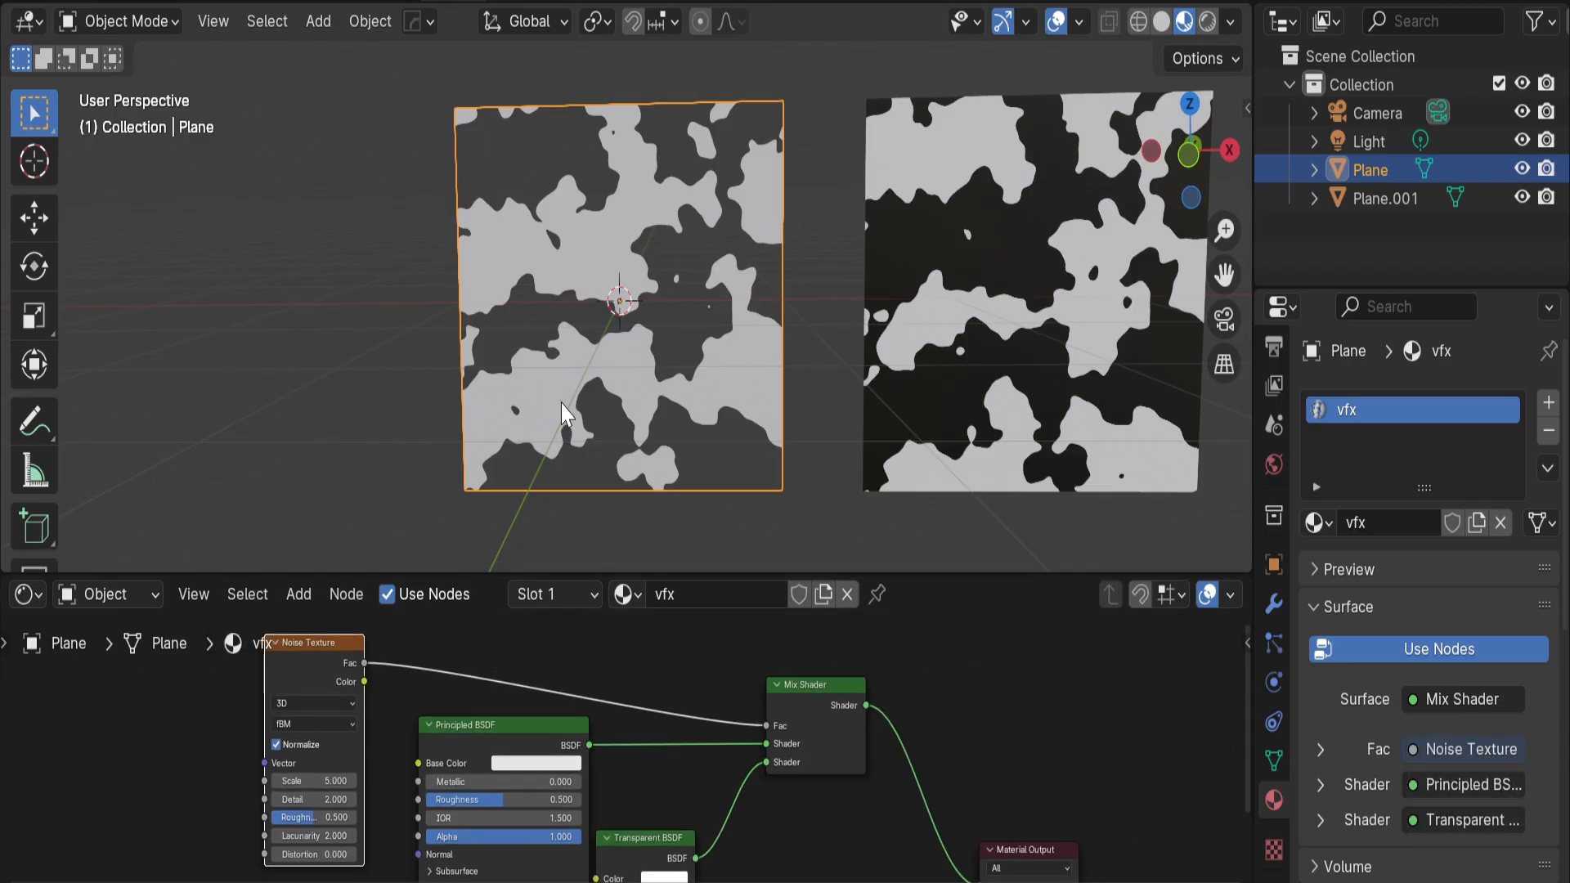
Reposition the Noise Texture node beside the Principled BSDF in the vfx material and deselect the plane
scroll(481, 661, up, 1)
shift+middle_drag(392, 684, 489, 704)
drag(335, 657, 350, 685)
click(543, 659)
click(422, 282)
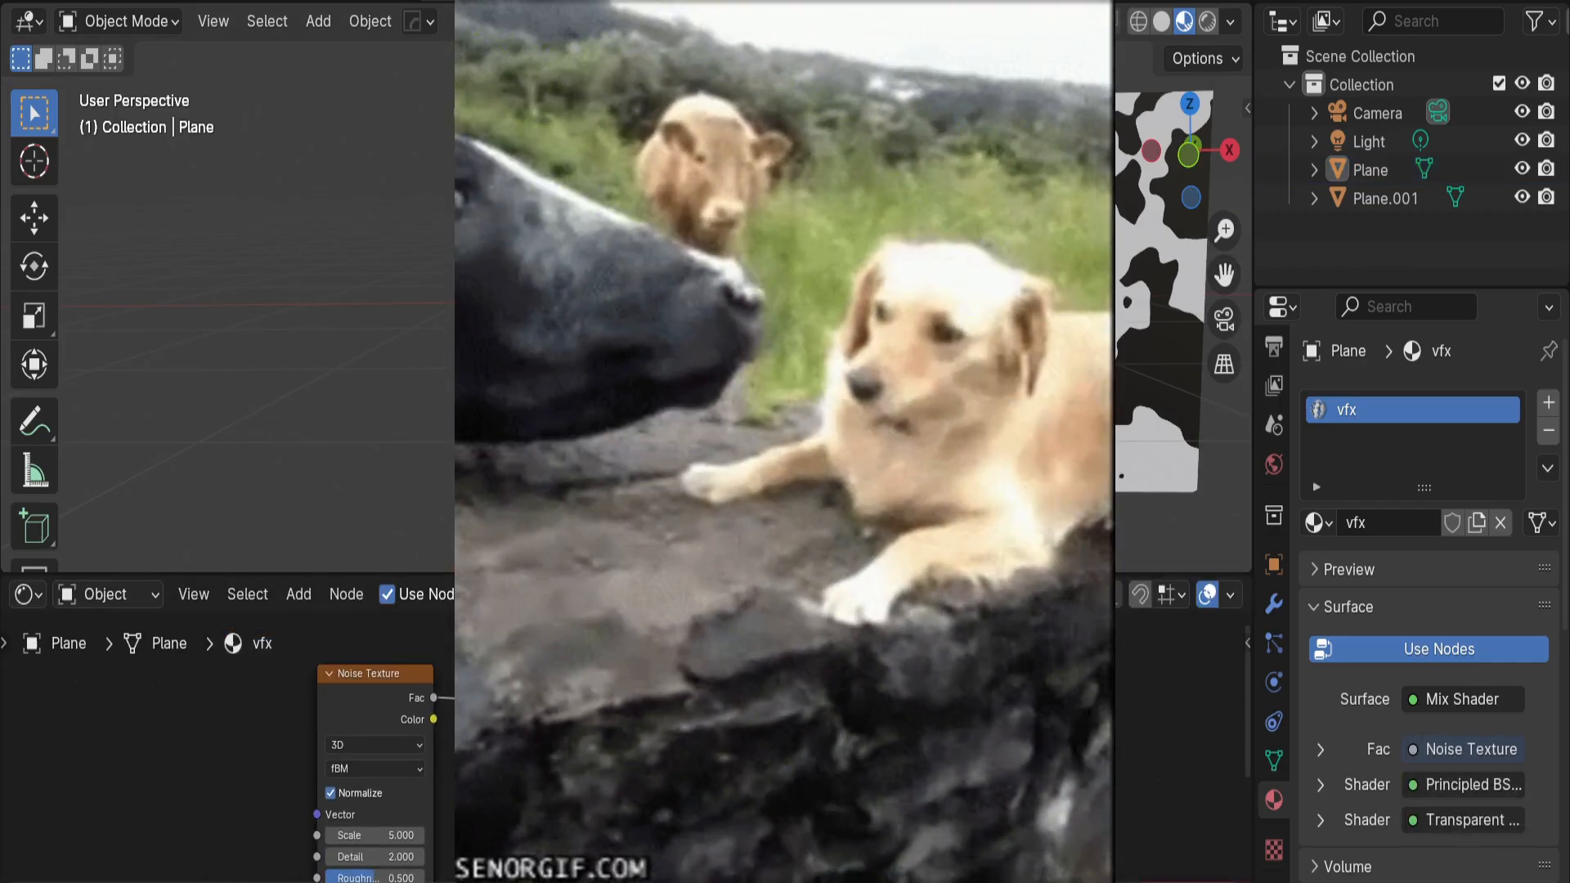
scroll(558, 826, up, 1)
shift+middle_drag(559, 817, 497, 839)
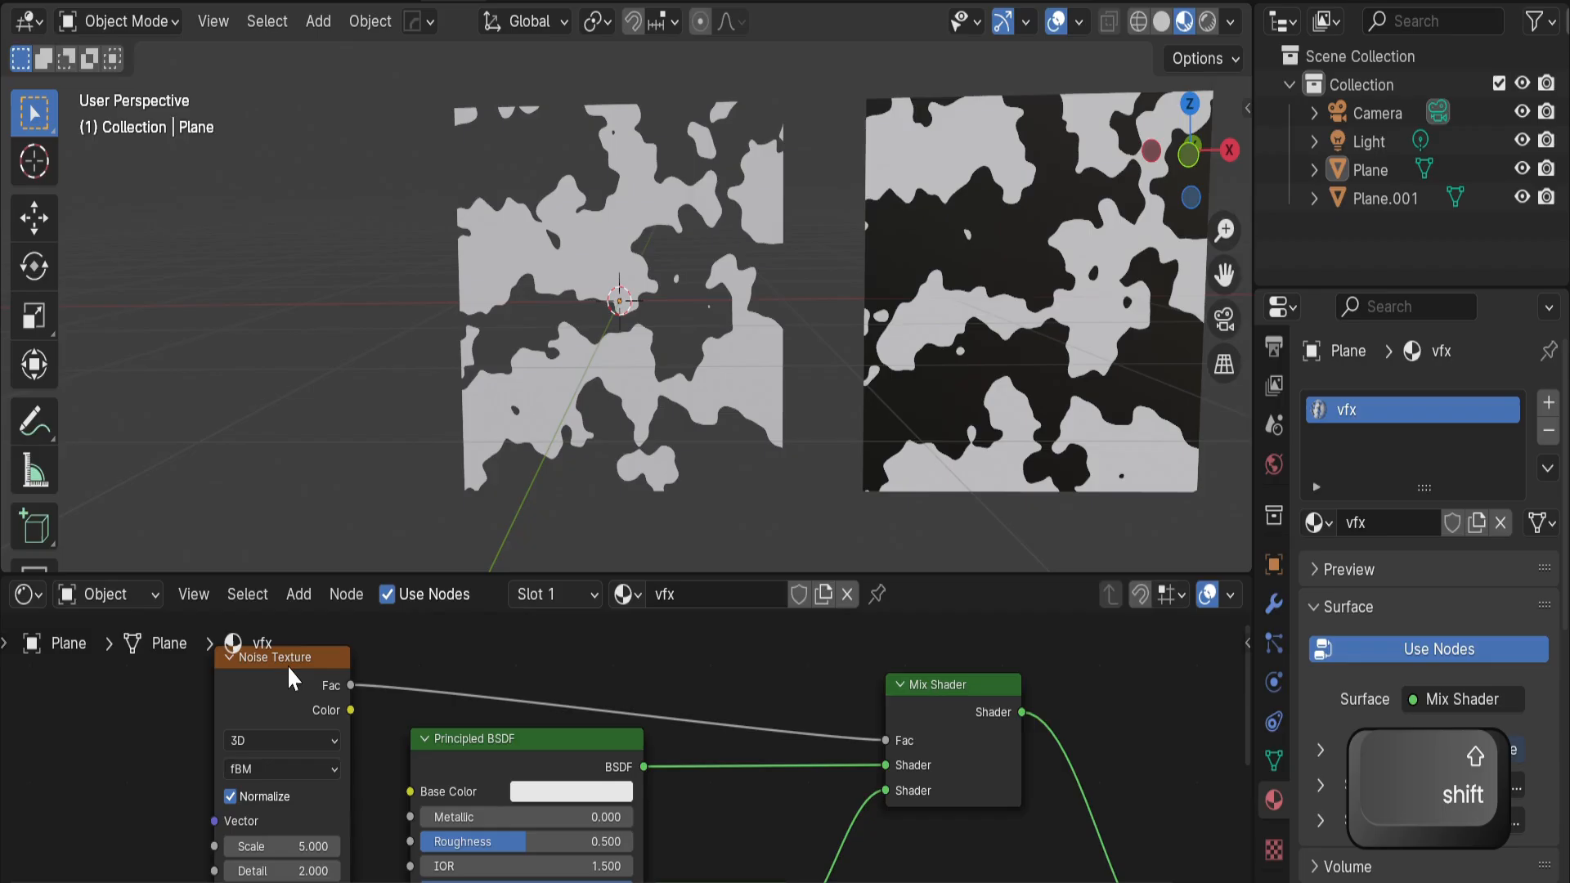
drag(290, 668, 297, 676)
click(544, 704)
Set the Noise Texture's Detail to 15 and Roughness to 0.881, and inspect the finer transparency pattern
shift+middle_drag(546, 704, 512, 675)
scroll(654, 727, up, 1)
shift+middle_drag(701, 725, 617, 750)
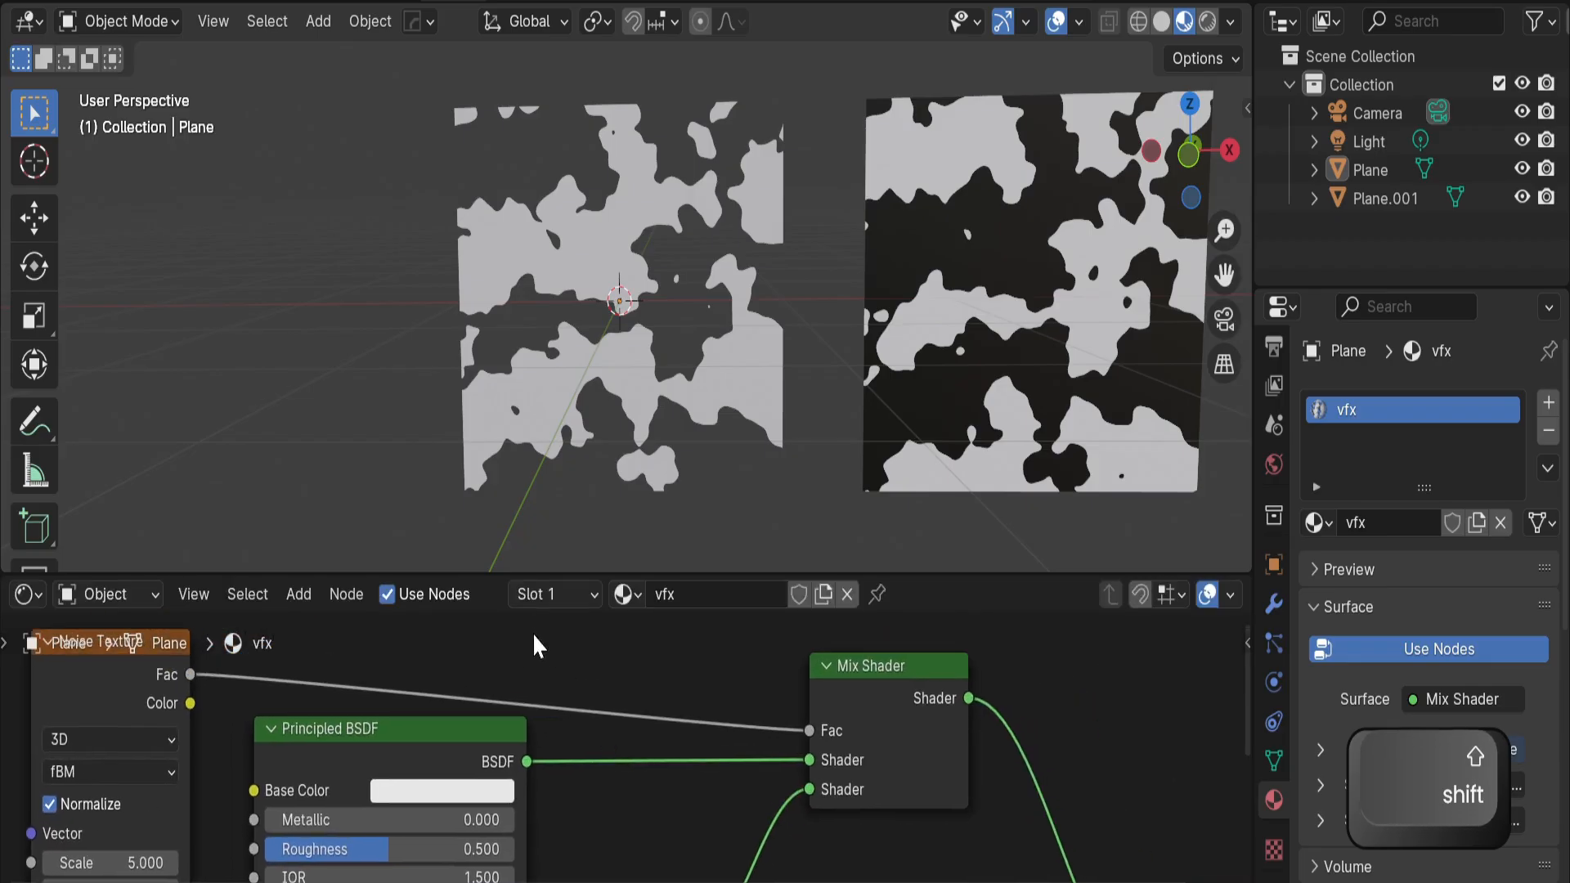
shift+middle_drag(250, 701, 688, 719)
scroll(691, 720, up, 3)
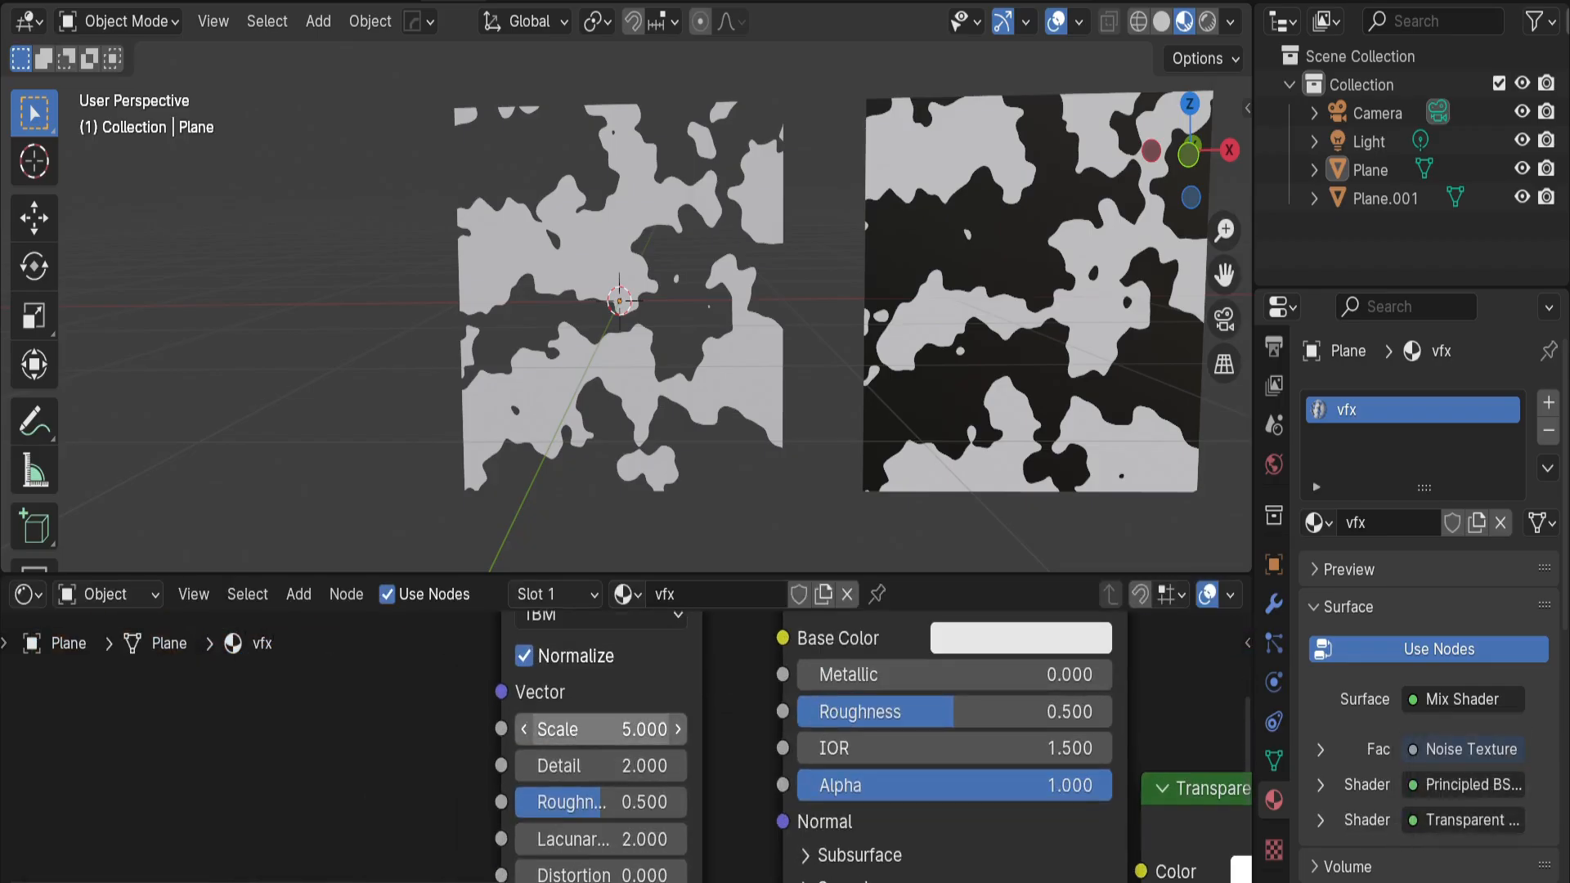
drag(582, 728, 686, 762)
drag(609, 803, 667, 802)
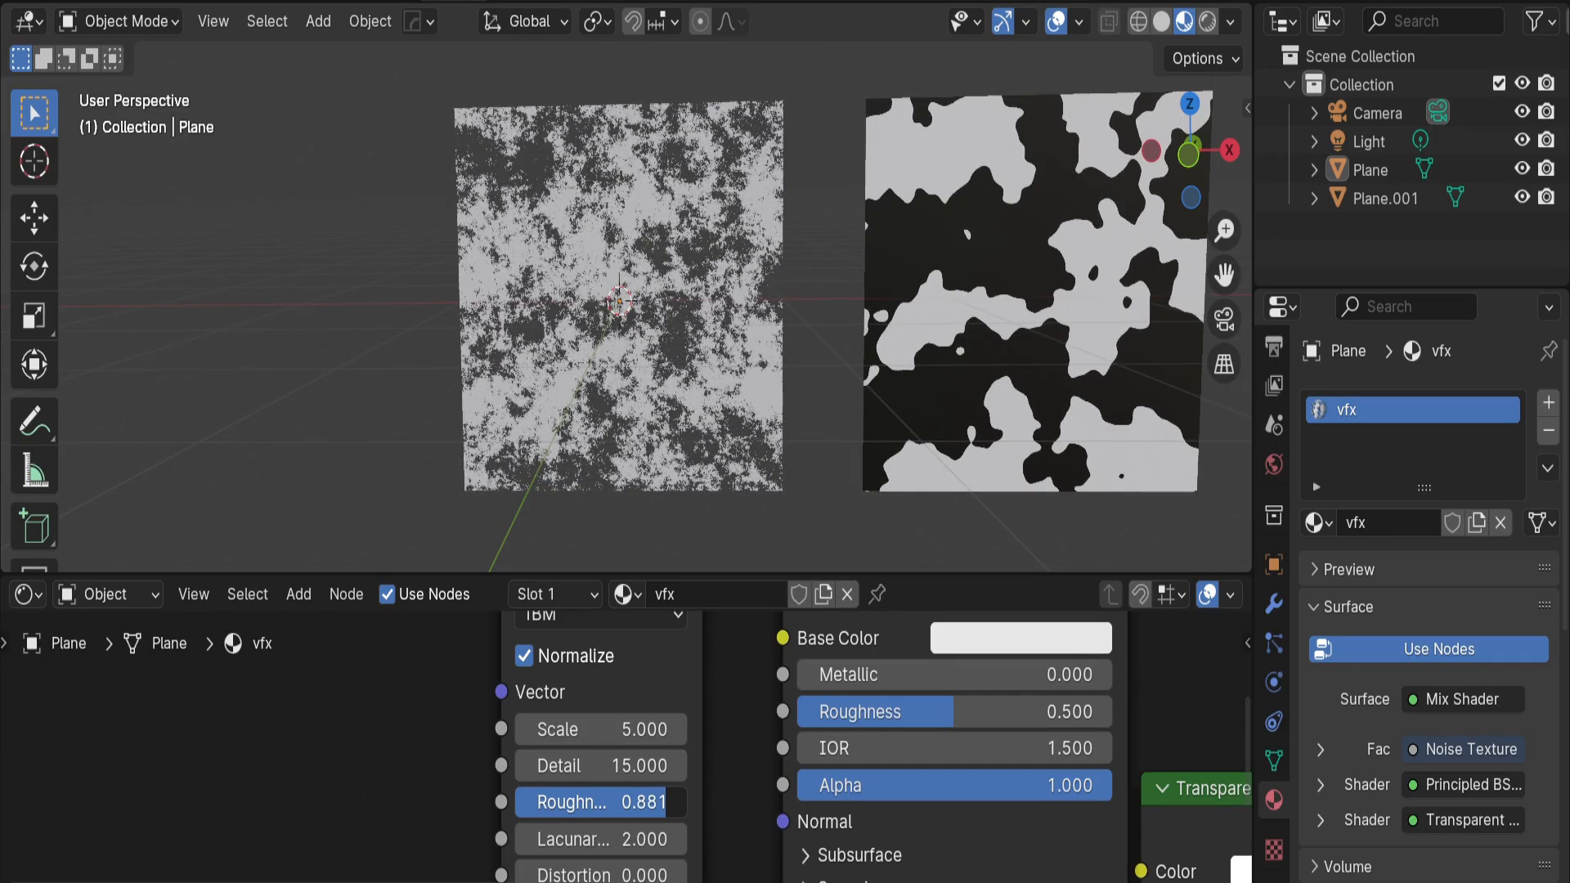
scroll(648, 666, up, 2)
scroll(669, 434, up, 3)
scroll(676, 372, down, 4)
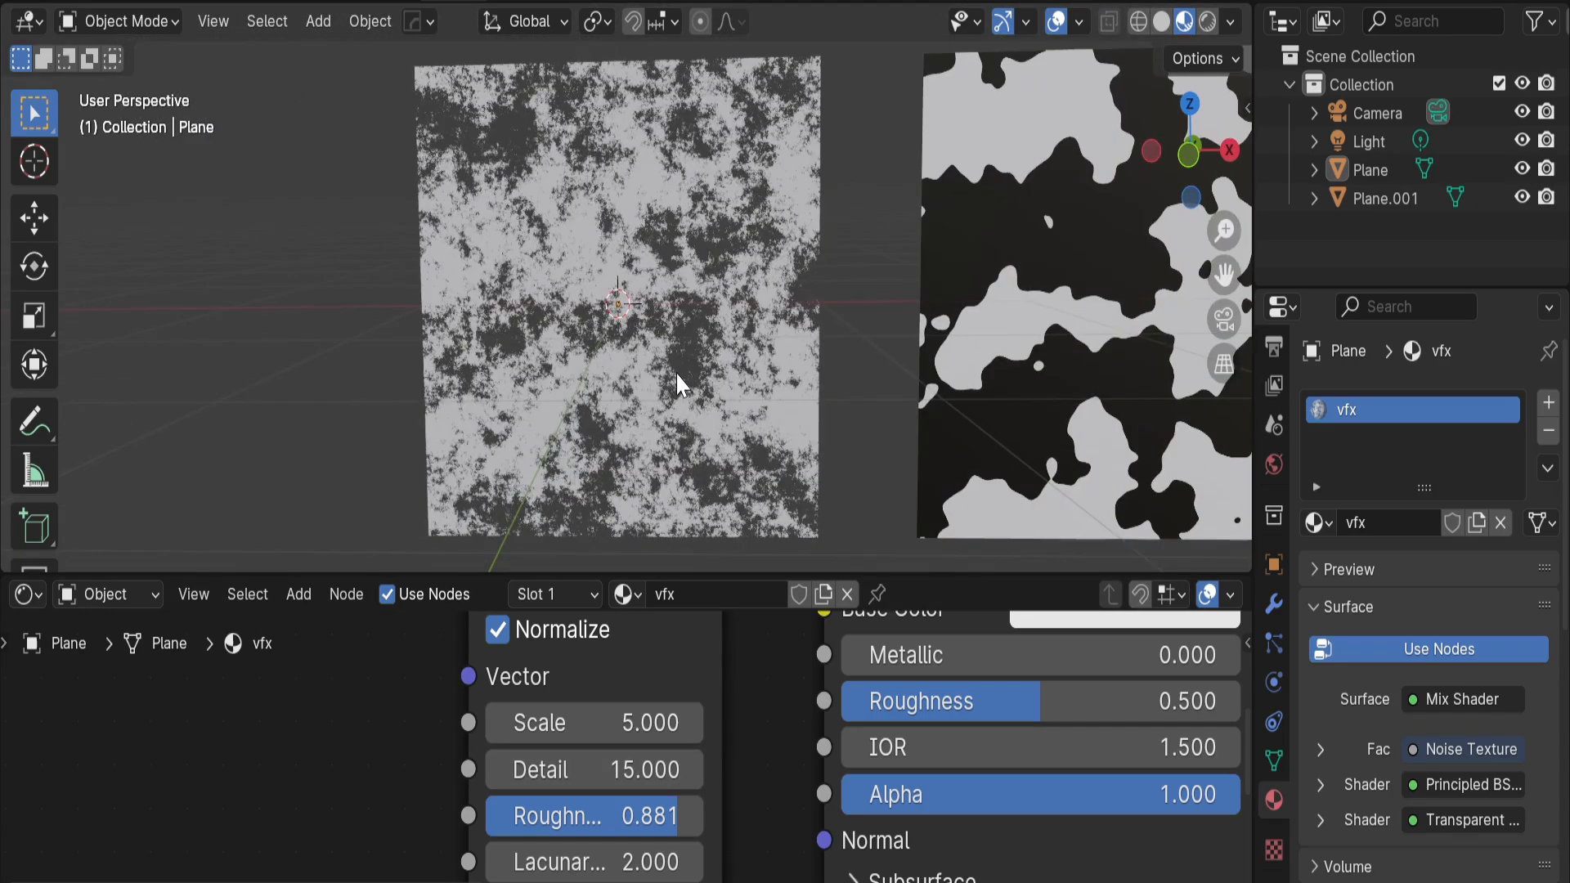
Undo the Detail and Roughness changes on the Noise Texture
key(ctrl+z)
key(ctrl+z)
scroll(631, 763, down, 3)
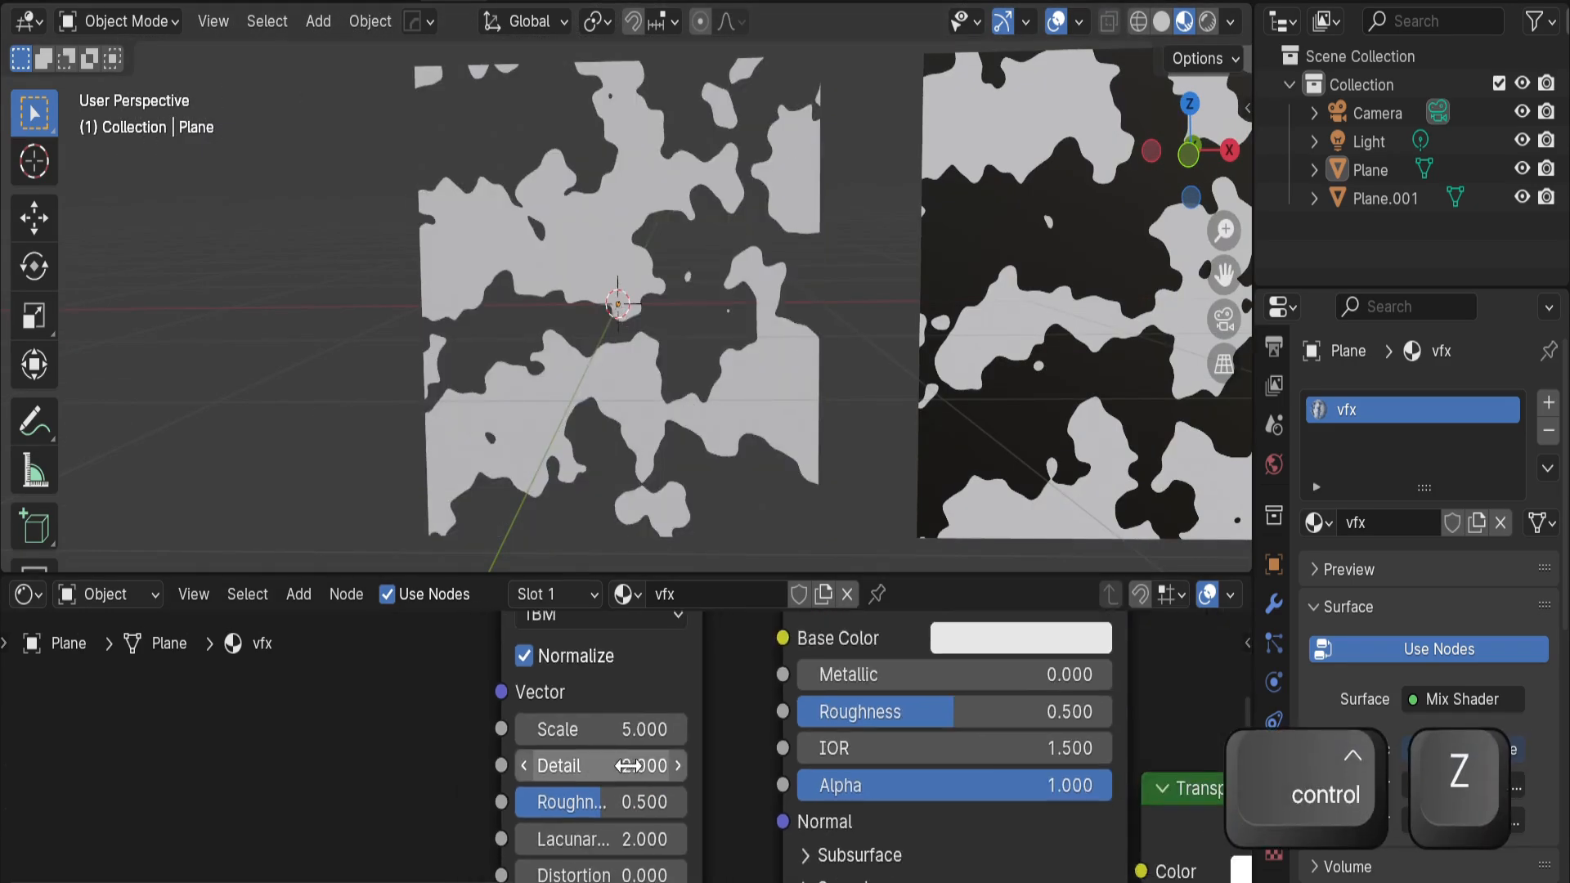
key(ctrl+z)
scroll(622, 727, down, 2)
scroll(689, 435, down, 3)
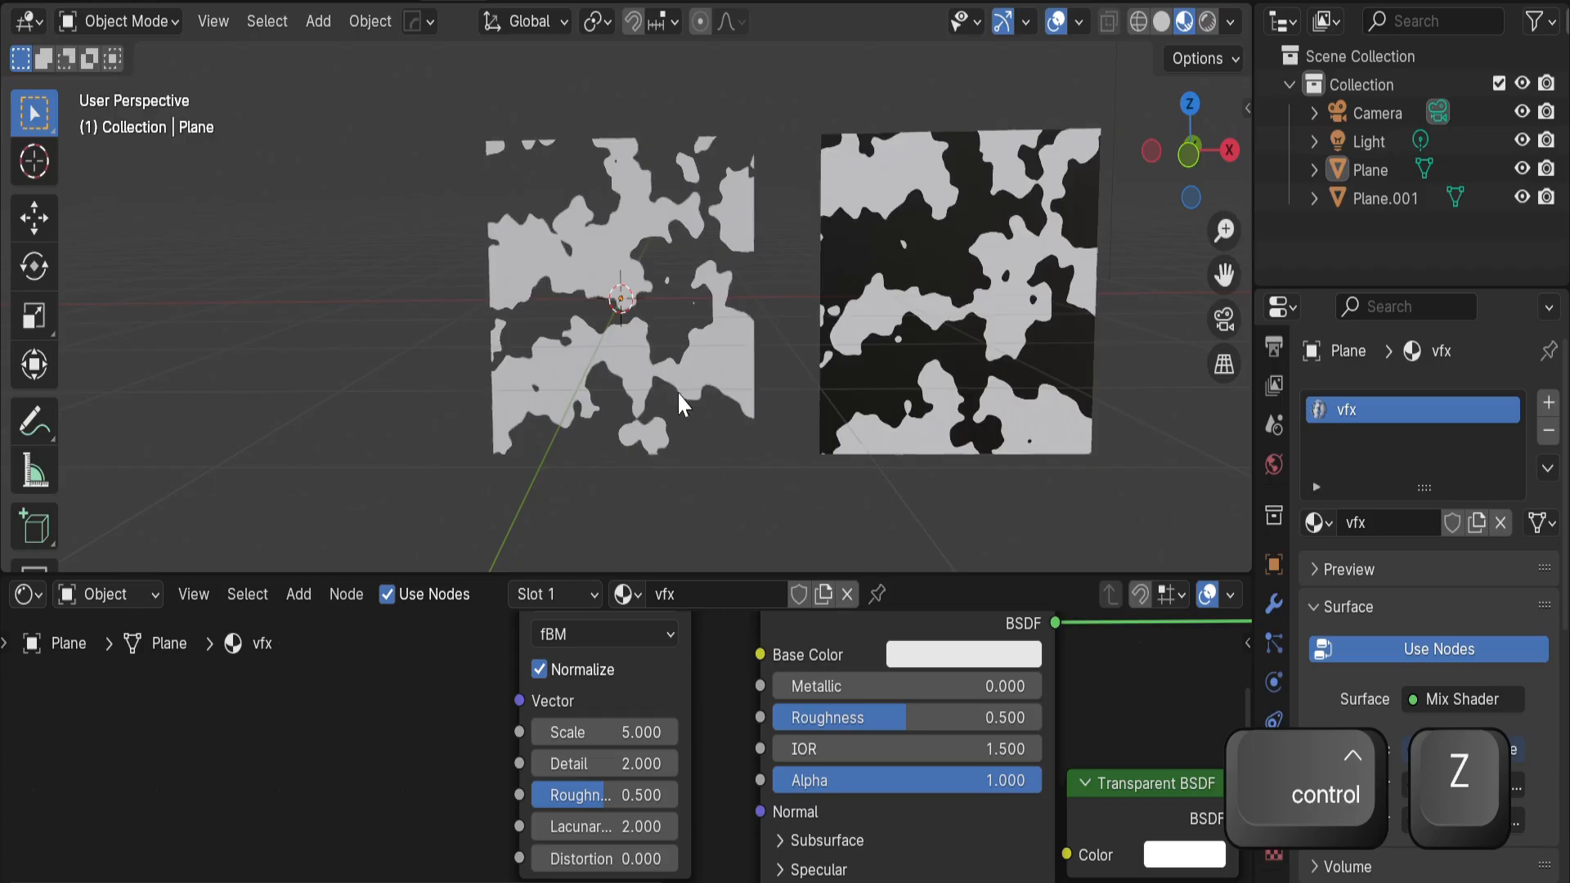
Move the Noise Texture node farther away from the Mix Shader to make room for another node
scroll(677, 391, up, 2)
shift+middle_drag(638, 620, 566, 720)
scroll(620, 767, down, 1)
scroll(620, 767, down, 1)
scroll(556, 715, down, 3)
drag(480, 711, 371, 687)
click(557, 718)
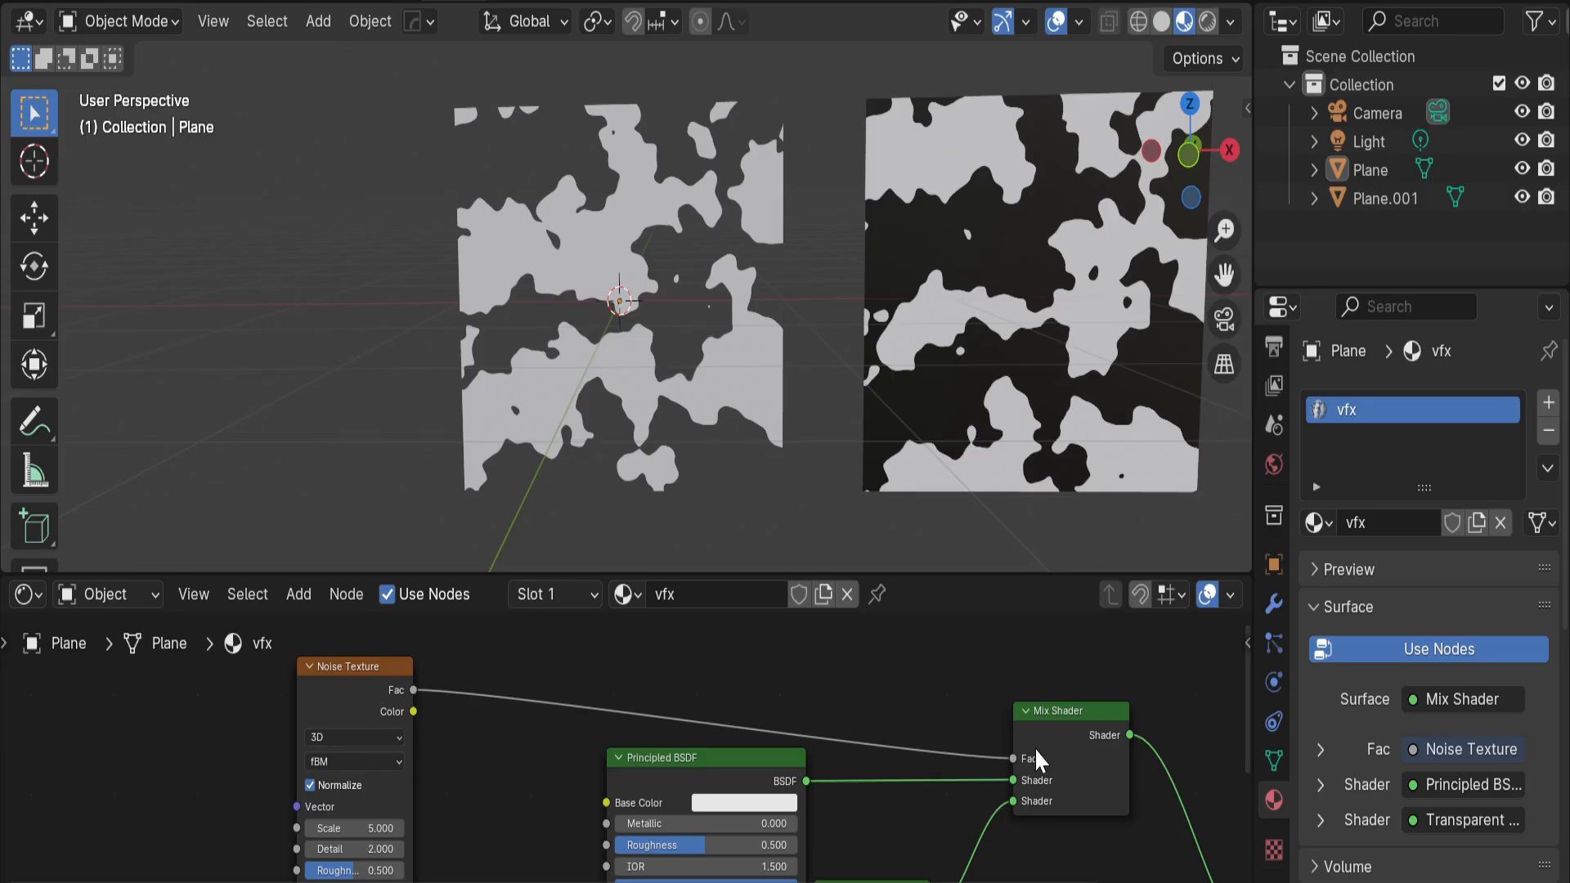
Insert a Color Ramp between the Noise Texture's Fac output and the Mix Shader's Fac input
key(shift+a)
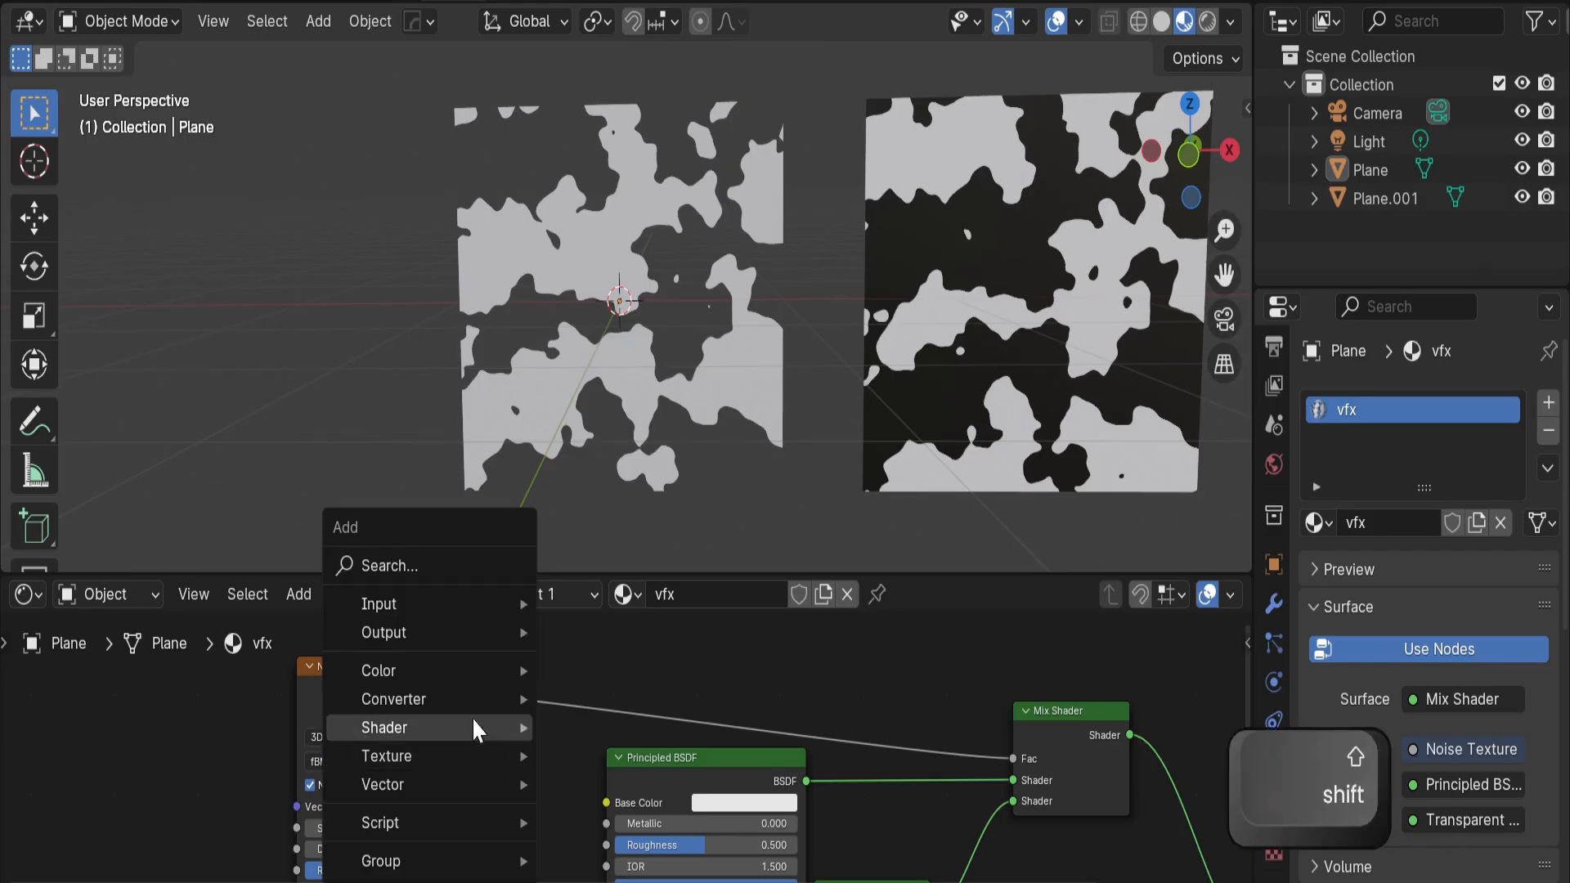
click(452, 568)
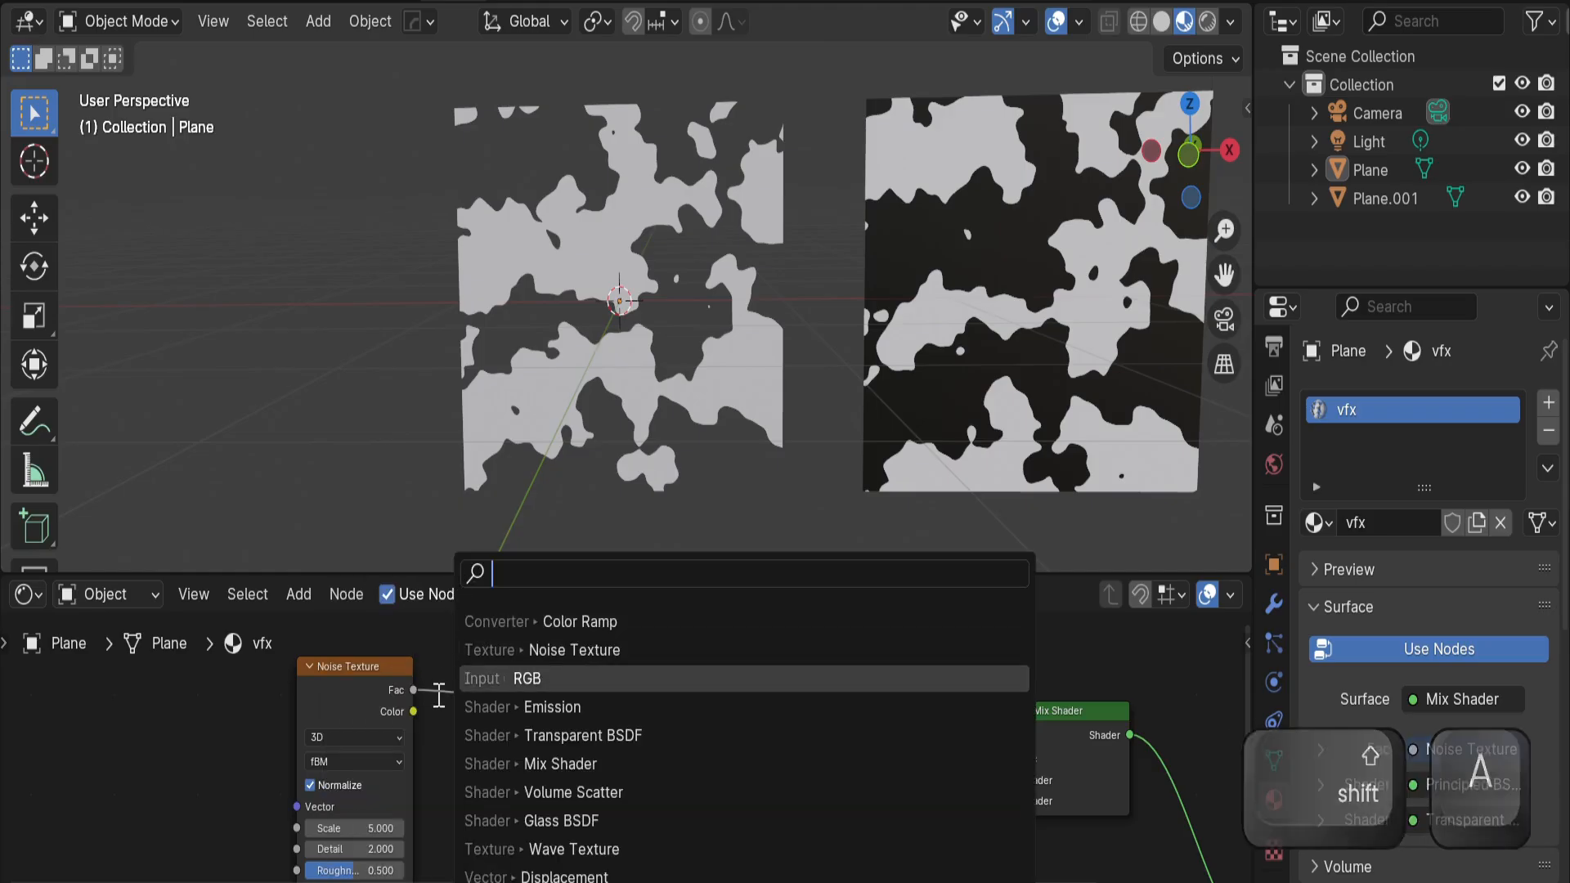
text(colo)
click(608, 650)
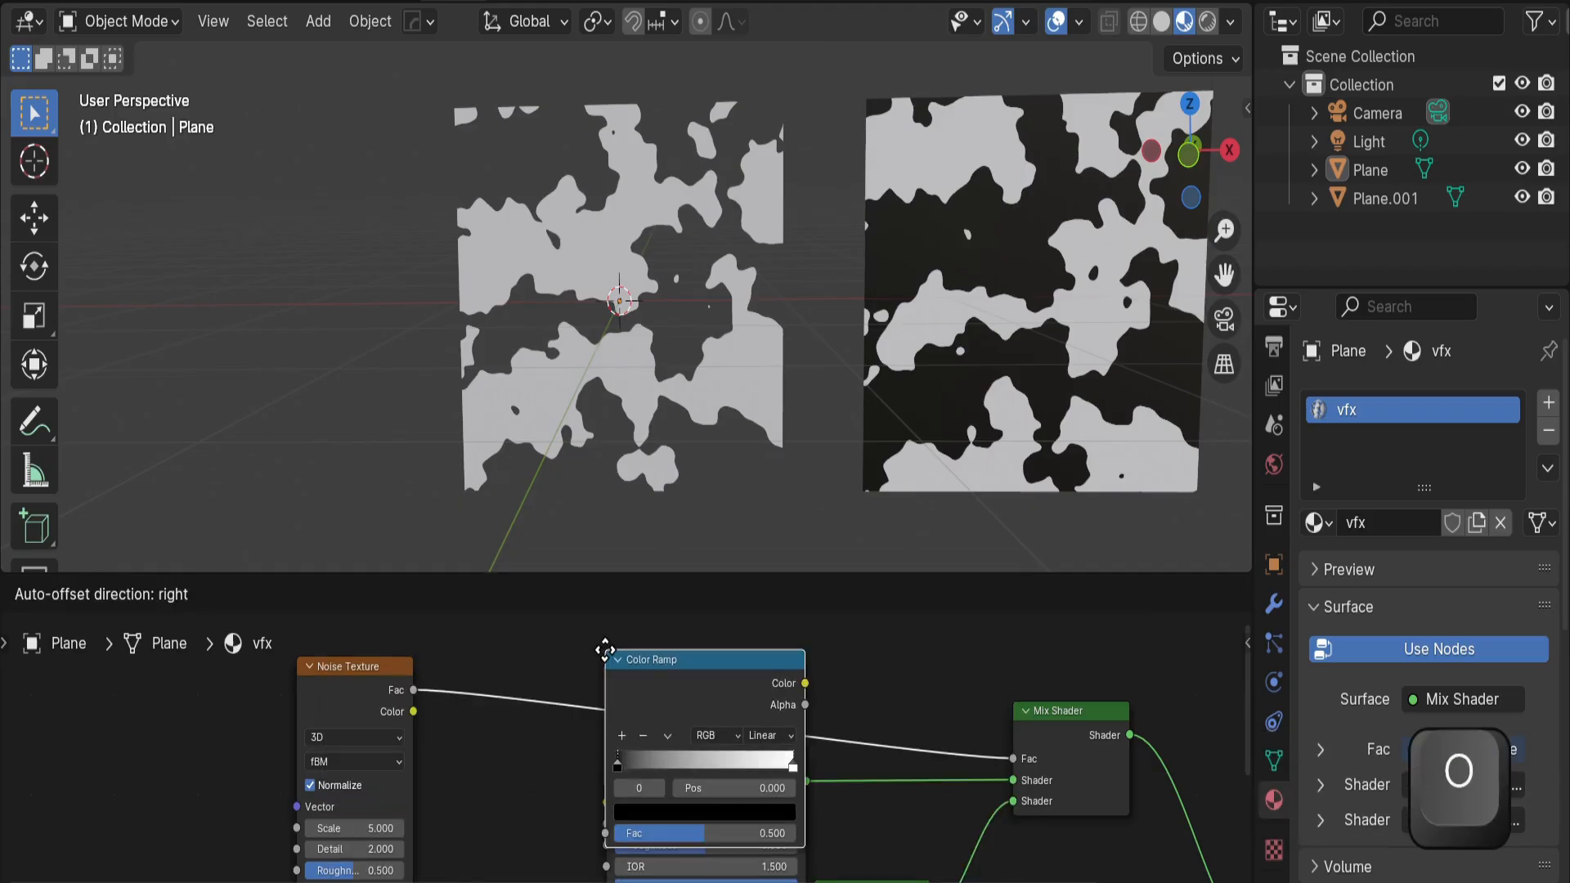
click(646, 672)
drag(485, 708, 485, 710)
click(485, 709)
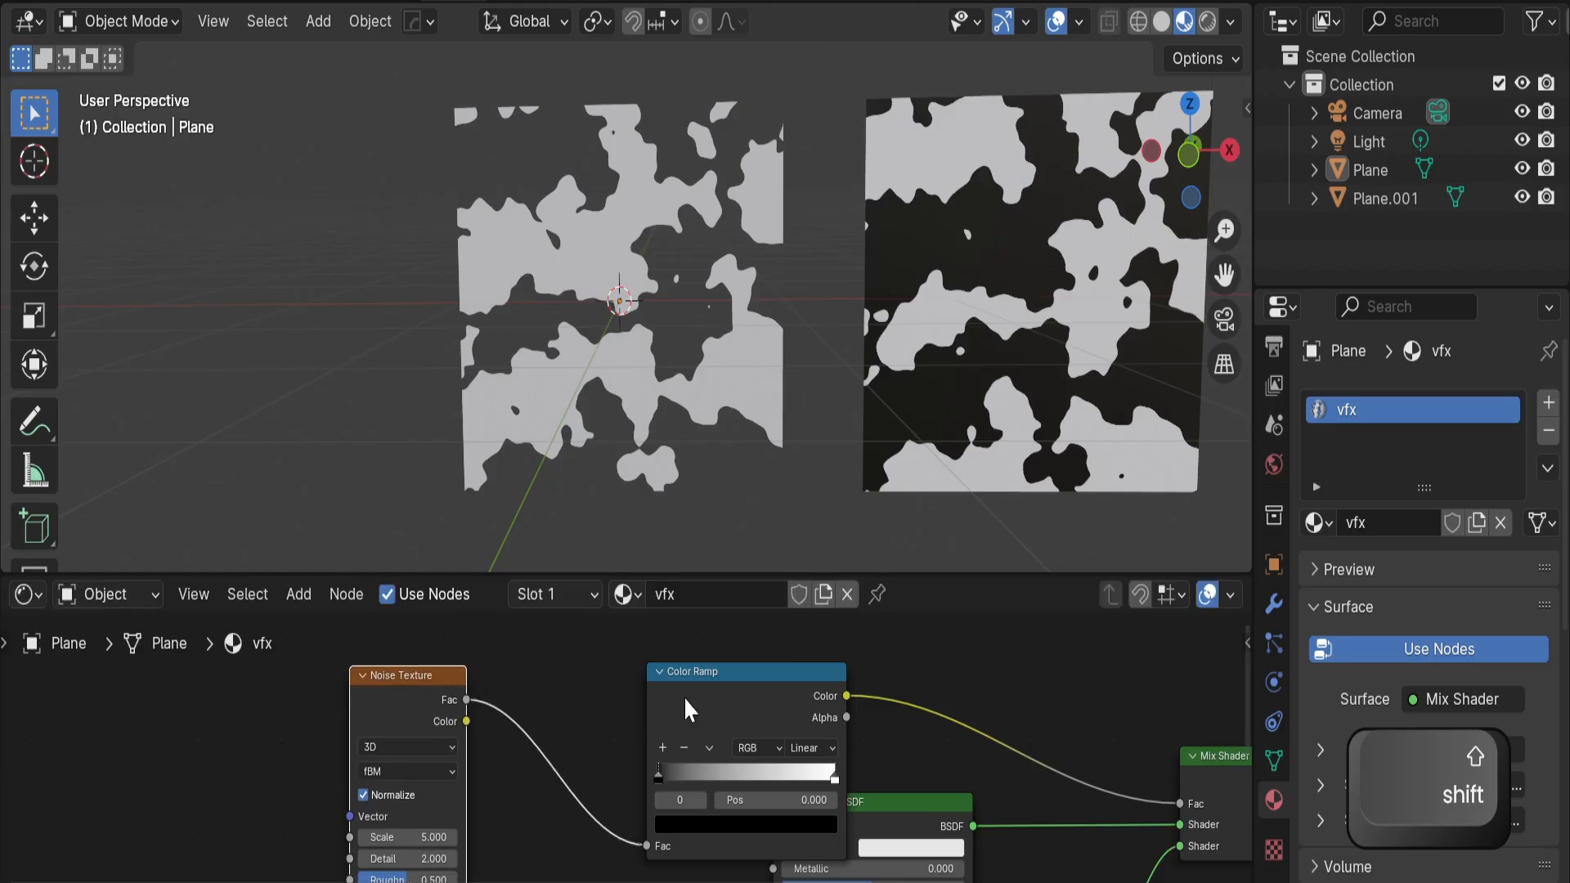
Arrange the Color Ramp node close to the Noise Texture, clear of the Principled BSDF
drag(672, 710, 579, 704)
middle_drag(847, 724, 751, 686)
middle_drag(791, 743, 893, 809)
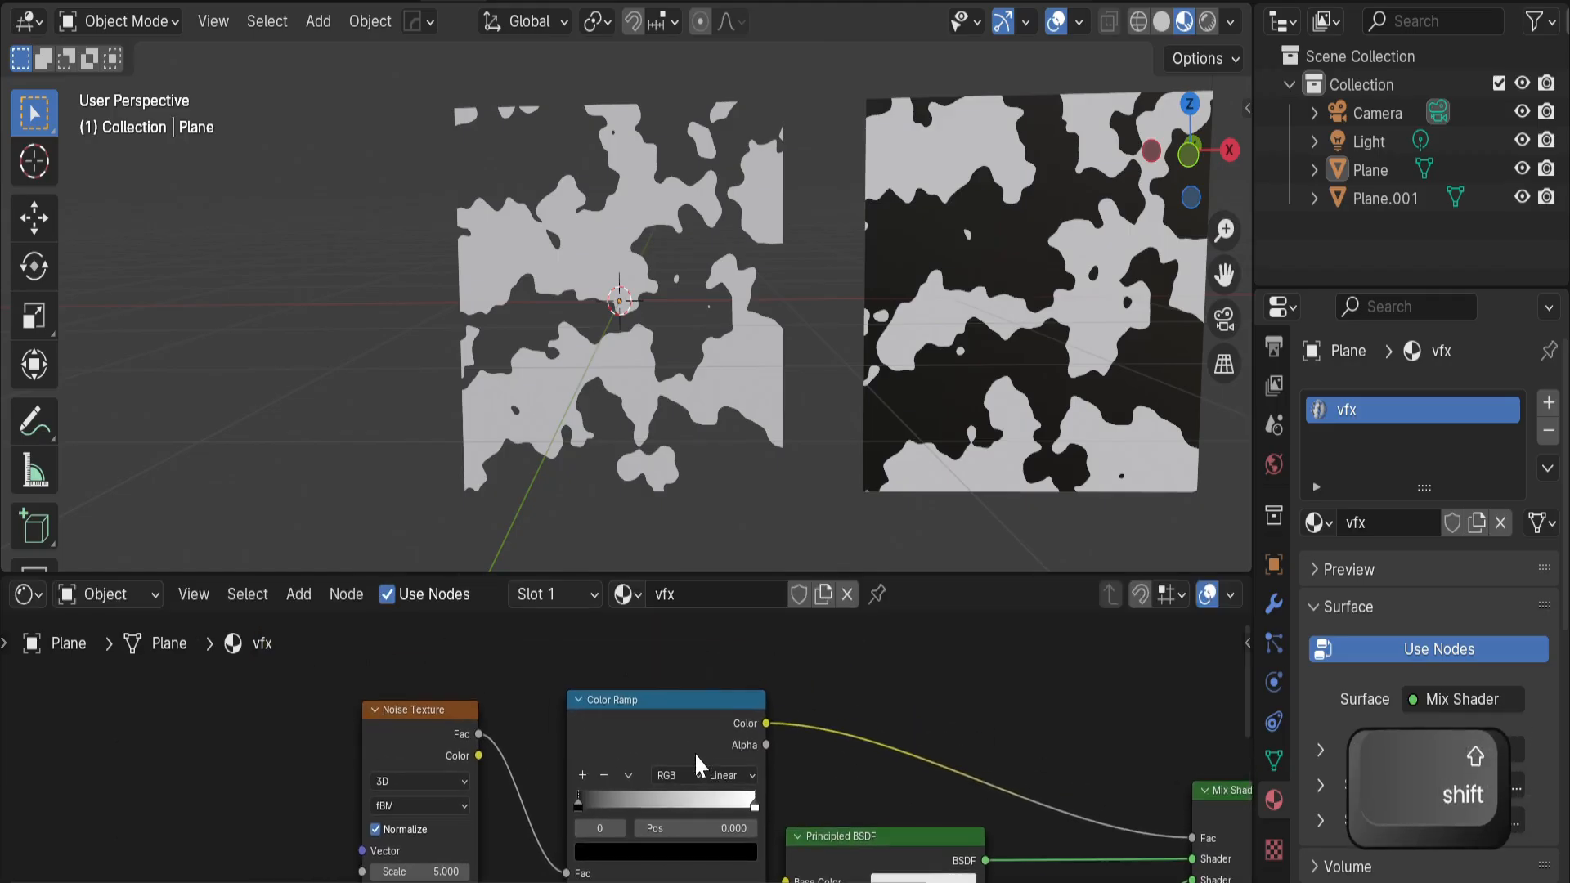
drag(694, 752, 677, 747)
scroll(677, 746, up, 2)
middle_drag(620, 806, 636, 724)
mouse_move(568, 718)
mouse_down()
mouse_move(553, 720)
mouse_move(661, 703)
mouse_move(573, 711)
mouse_up()
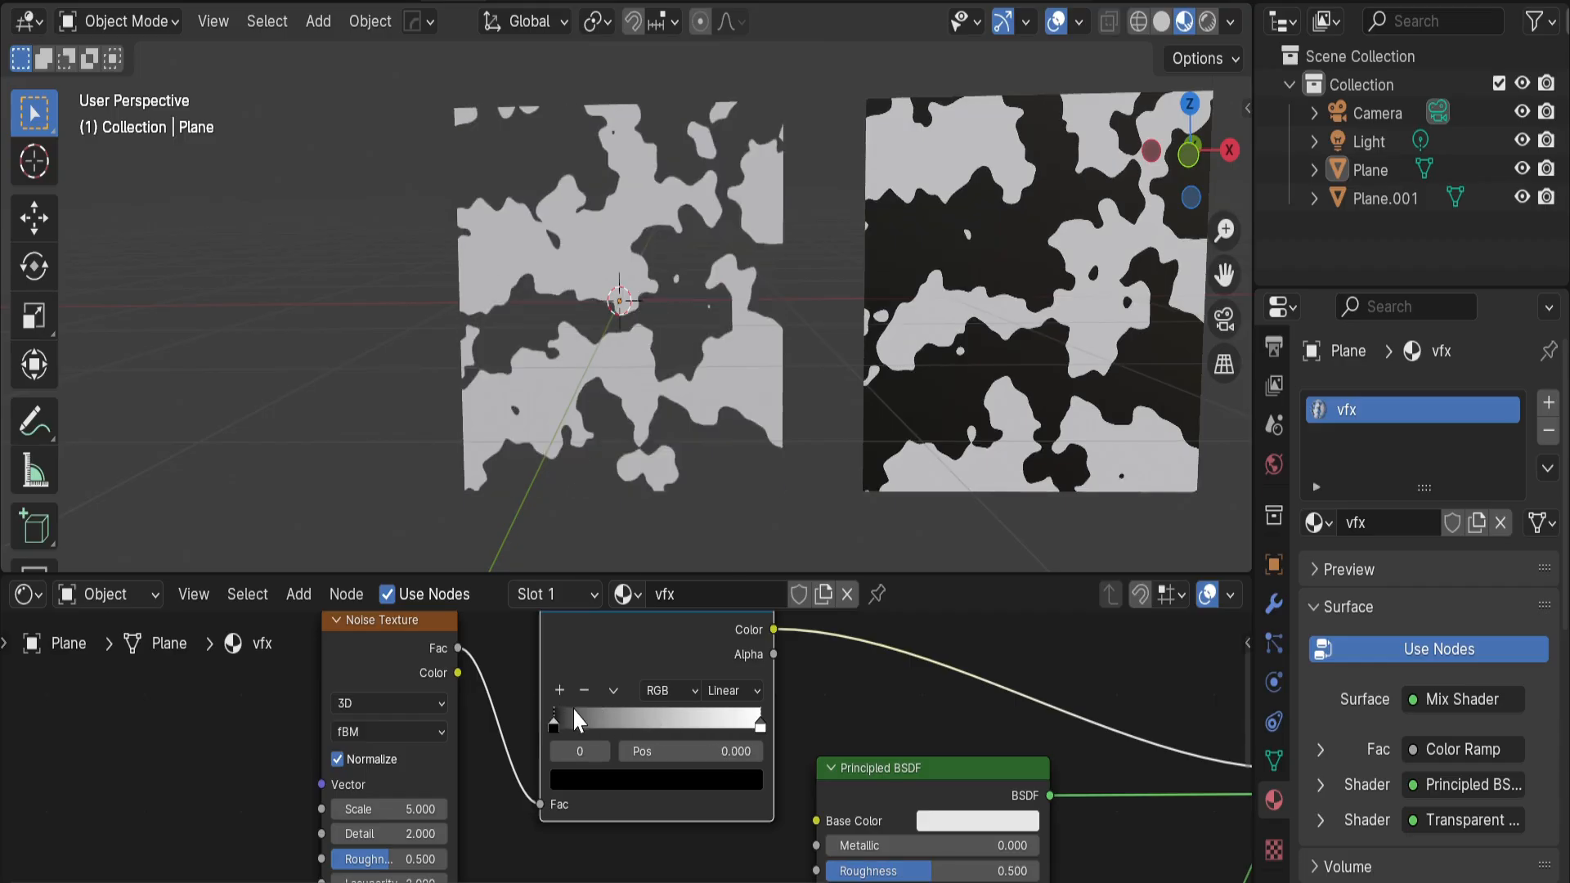
Try sliding the Color Ramp's white stop and its black stop inward to preview the plane's changing transparency
scroll(573, 708, up, 1)
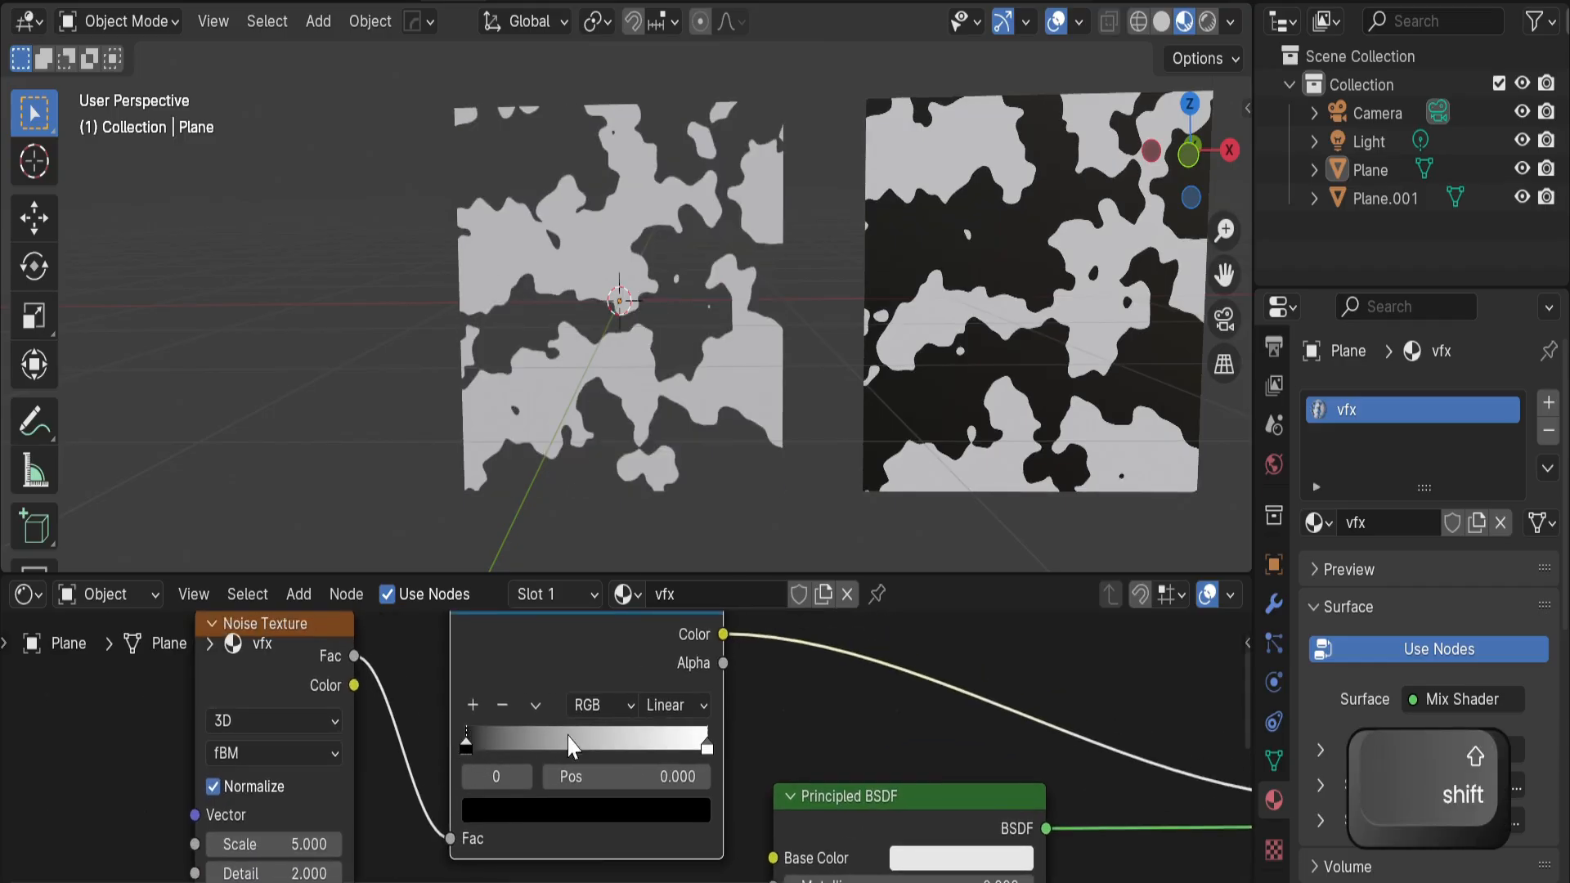
drag(685, 745, 609, 752)
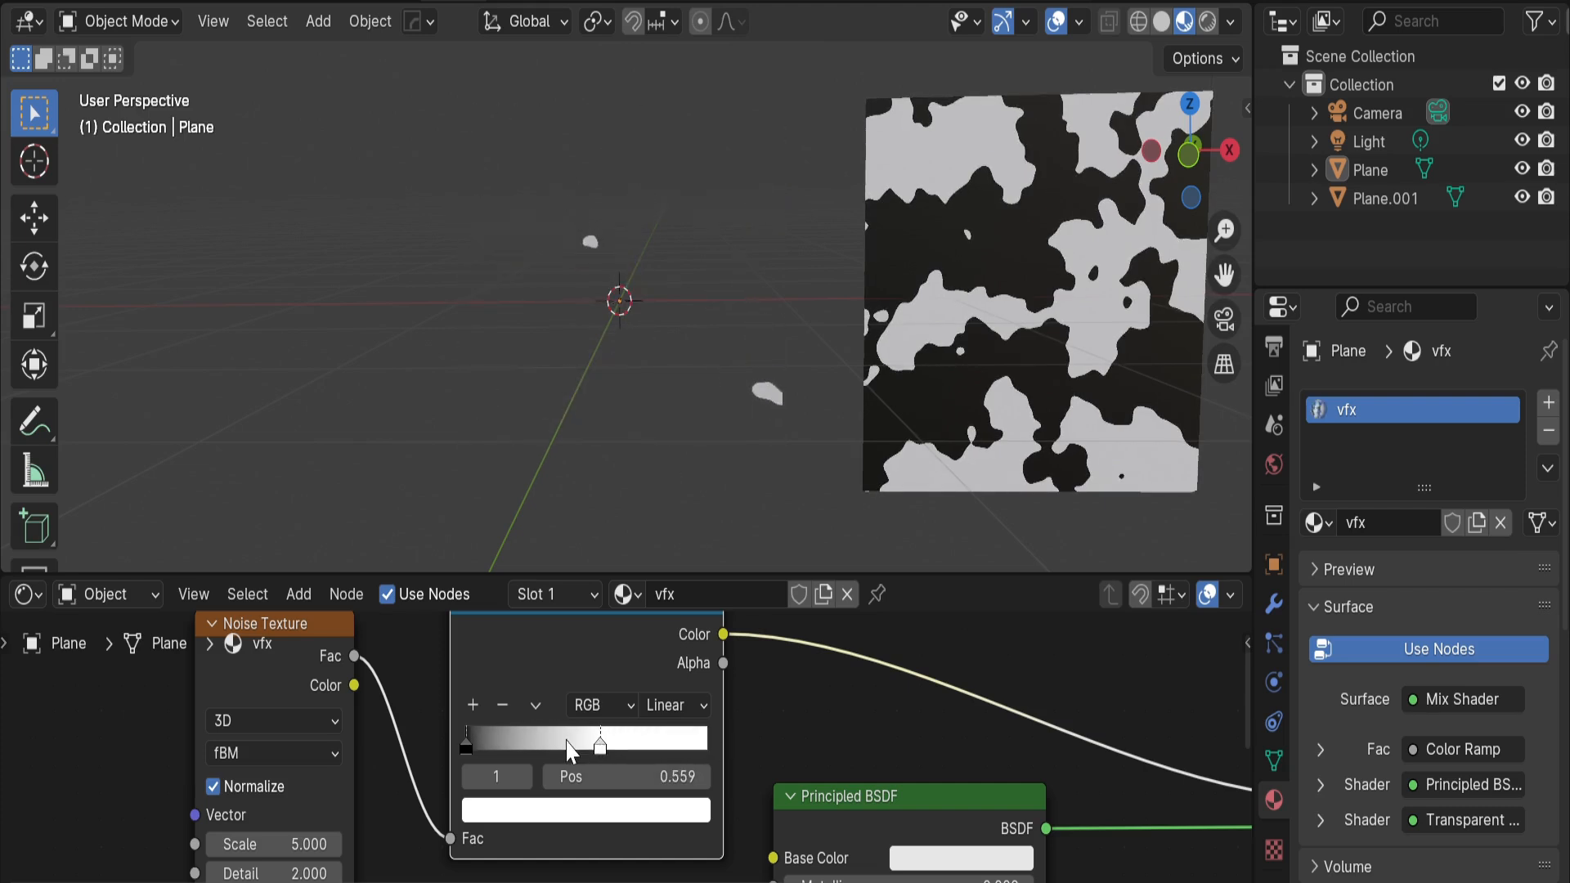
right_click(542, 735)
drag(472, 739, 557, 734)
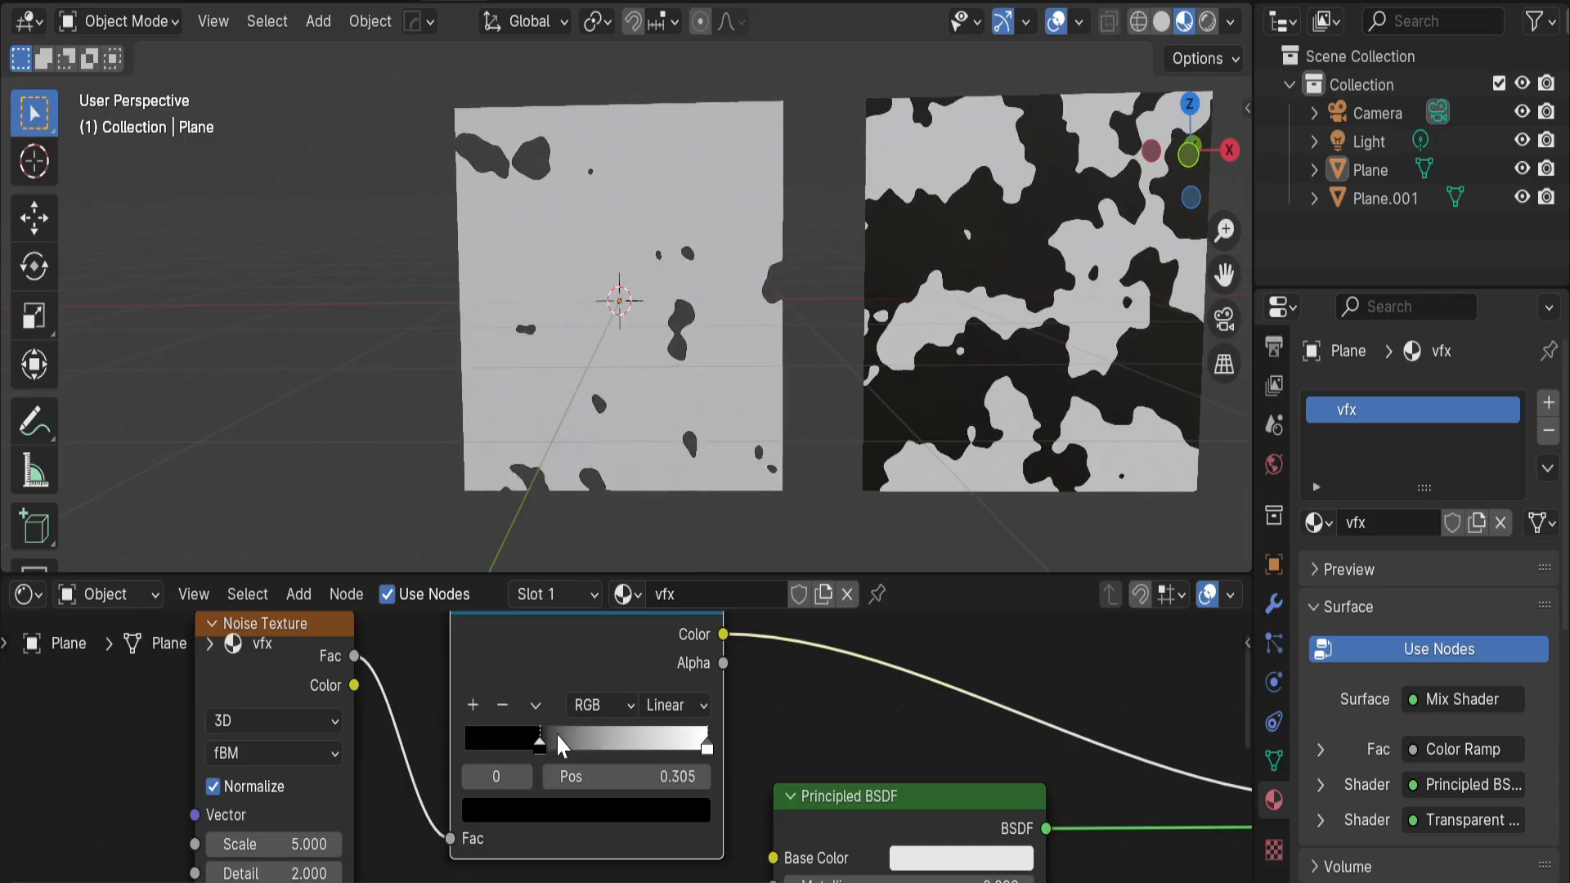
right_click(659, 736)
scroll(806, 664, down, 3)
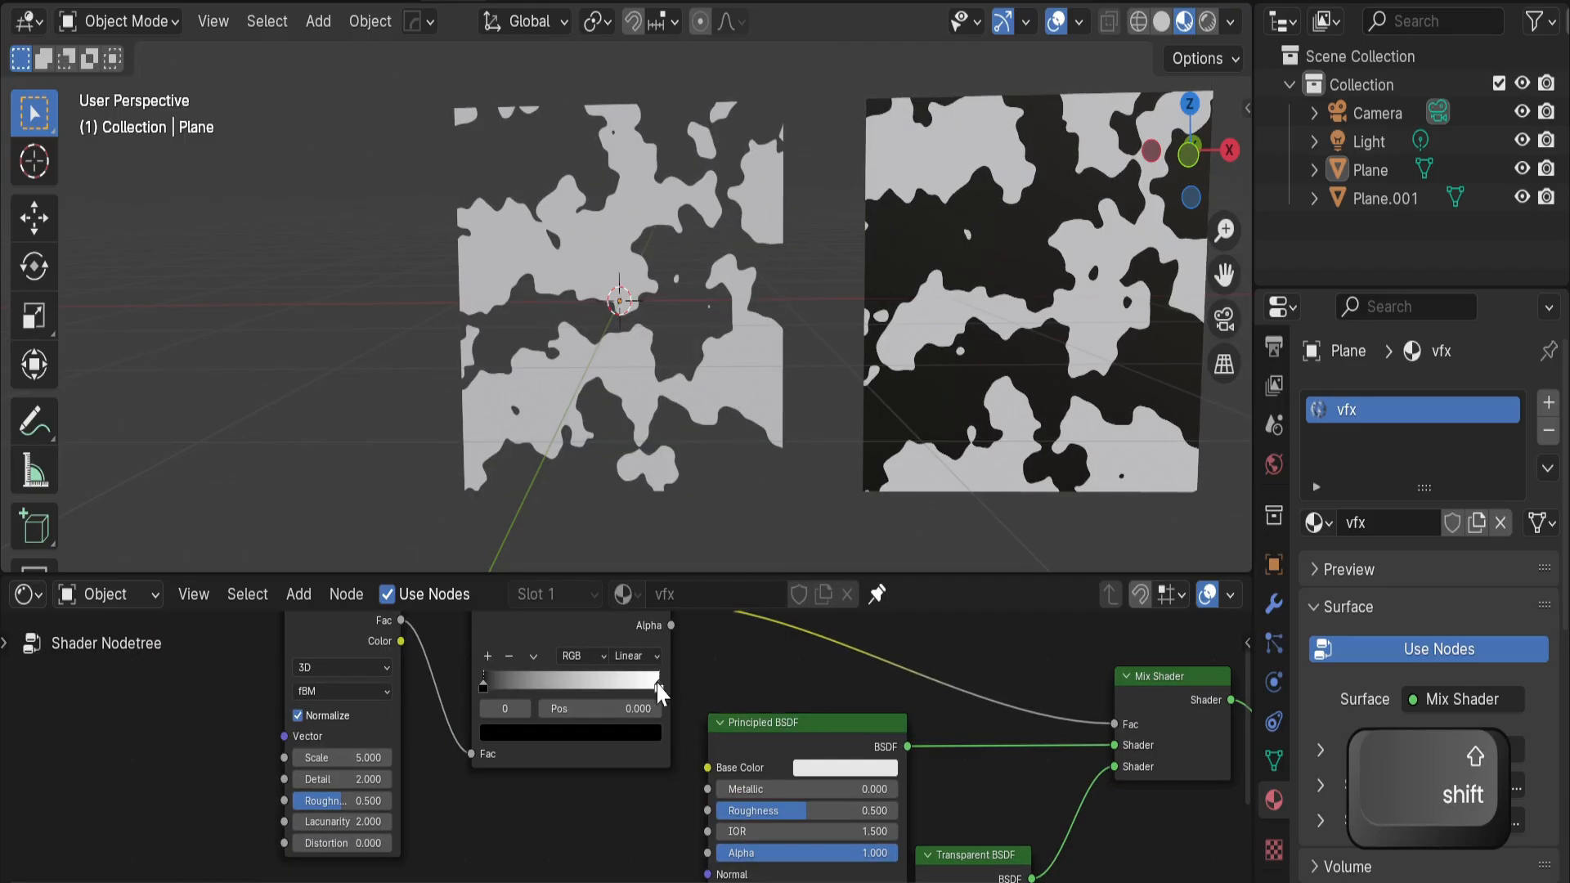
Delete the second plane that displays the black and white noise pattern
middle_drag(912, 655, 934, 672)
click(1018, 459)
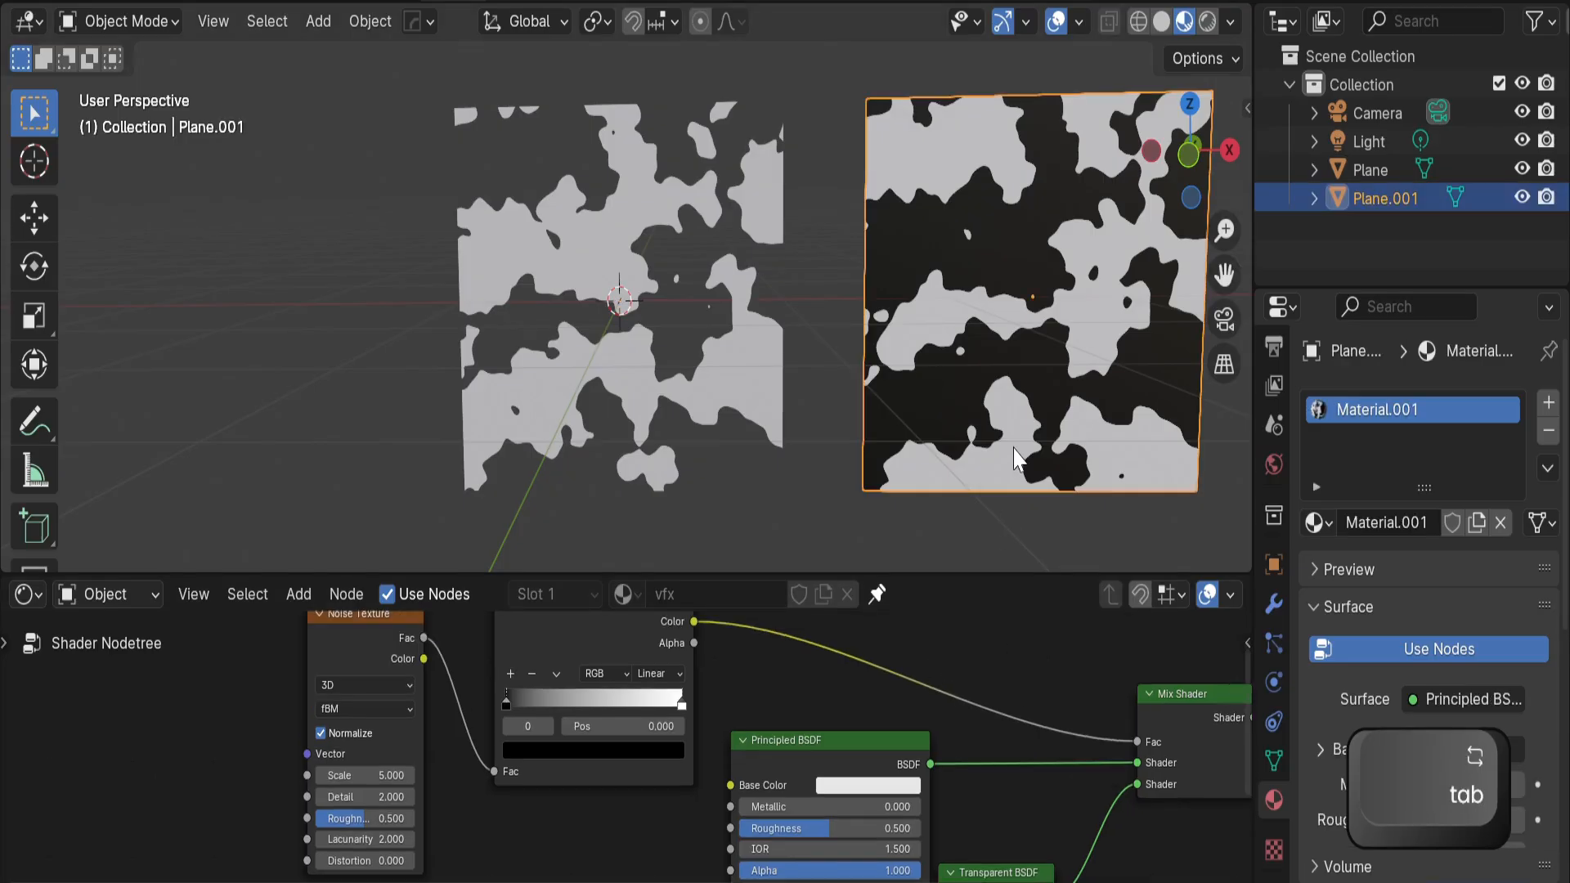
key(Delete)
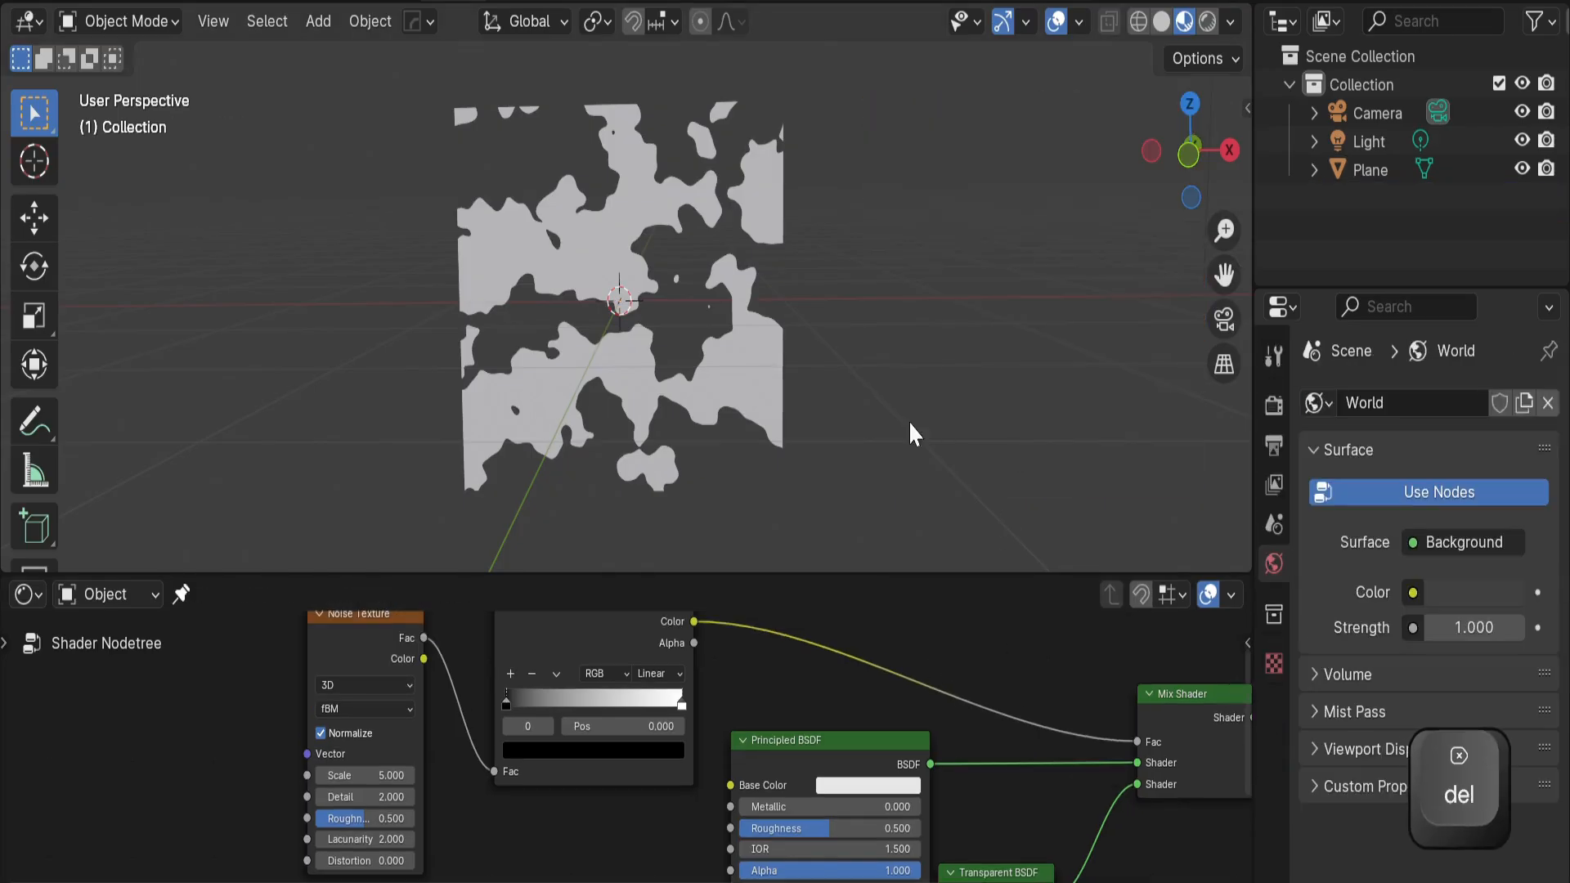
Select the remaining plane and delete the Noise Texture node from its vfx material
click(685, 368)
scroll(526, 701, down, 1)
middle_drag(526, 701, 601, 699)
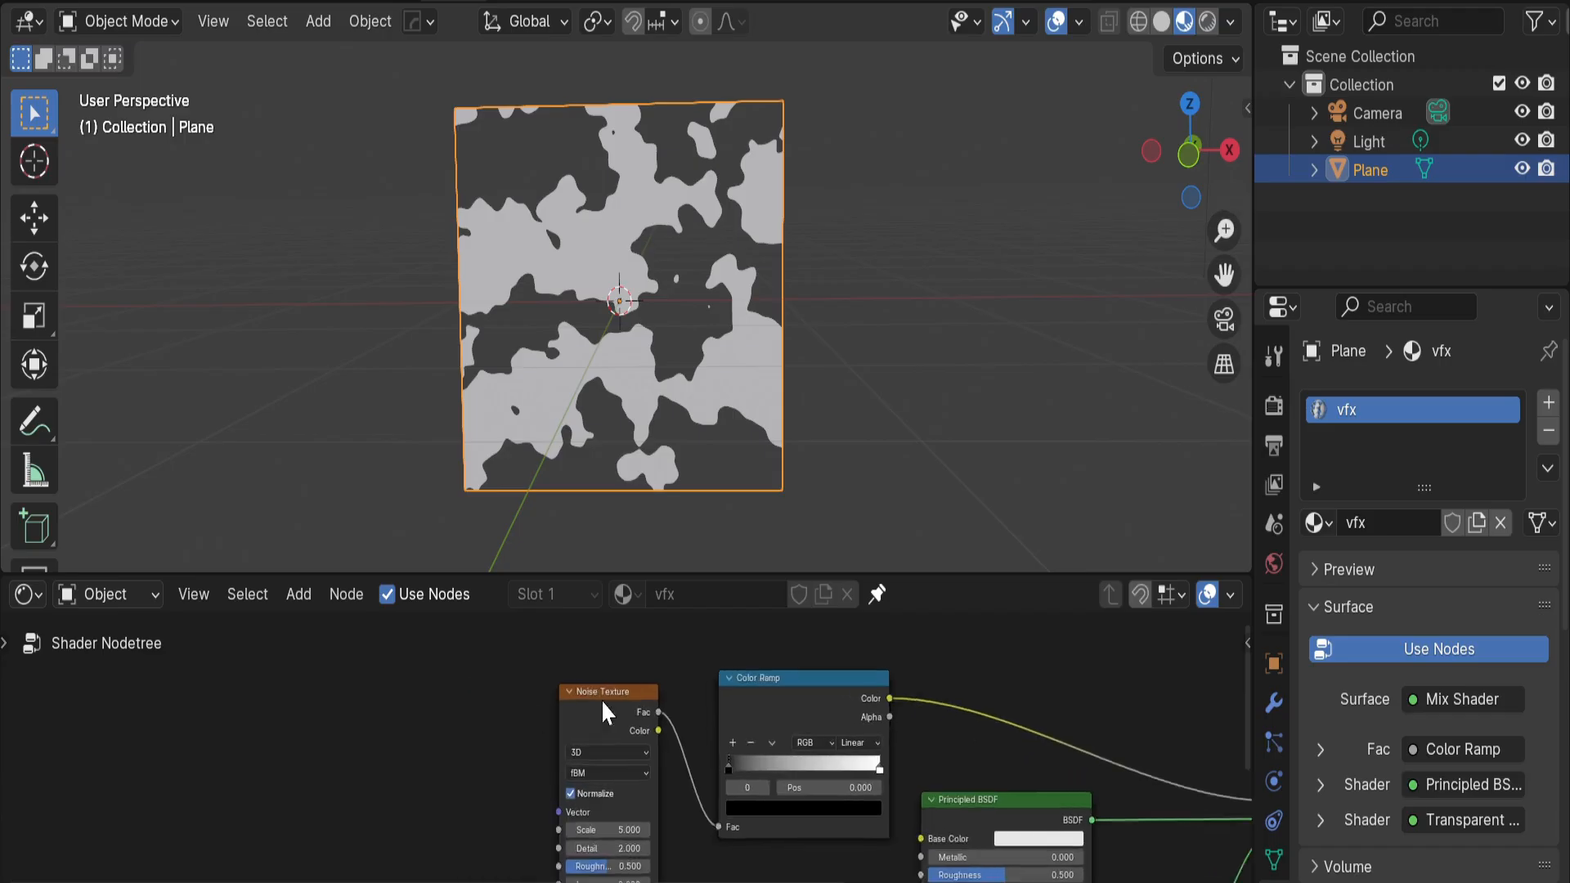
scroll(626, 687, up, 1)
click(606, 674)
key(Delete)
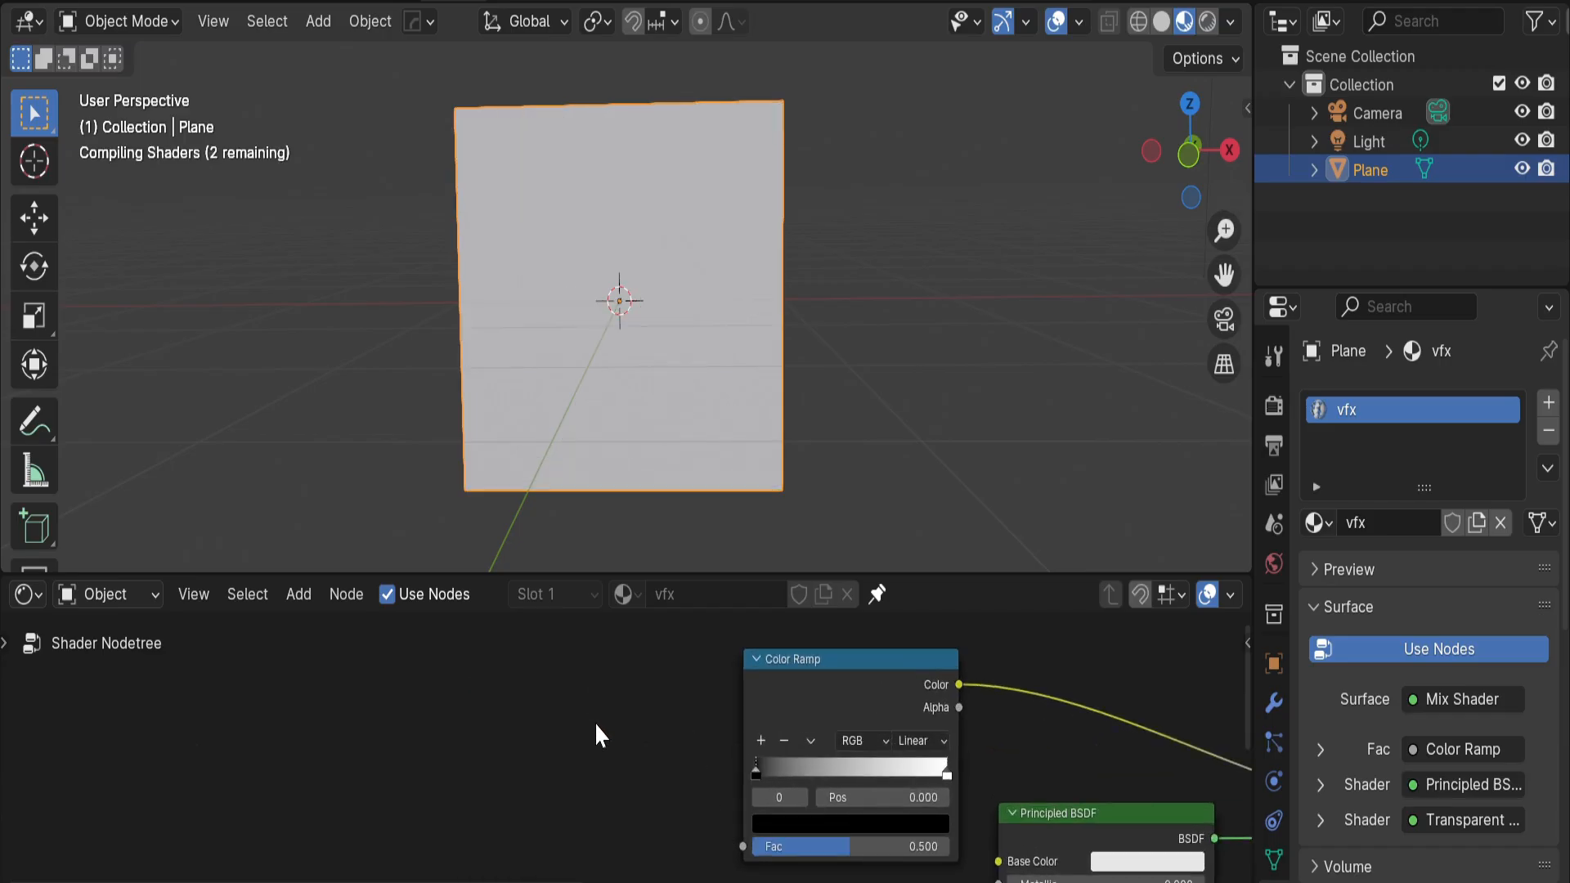
Add a Wave Texture node before the Color Ramp and connect its Color output to the ramp's Fac input
key(shift+a)
click(561, 565)
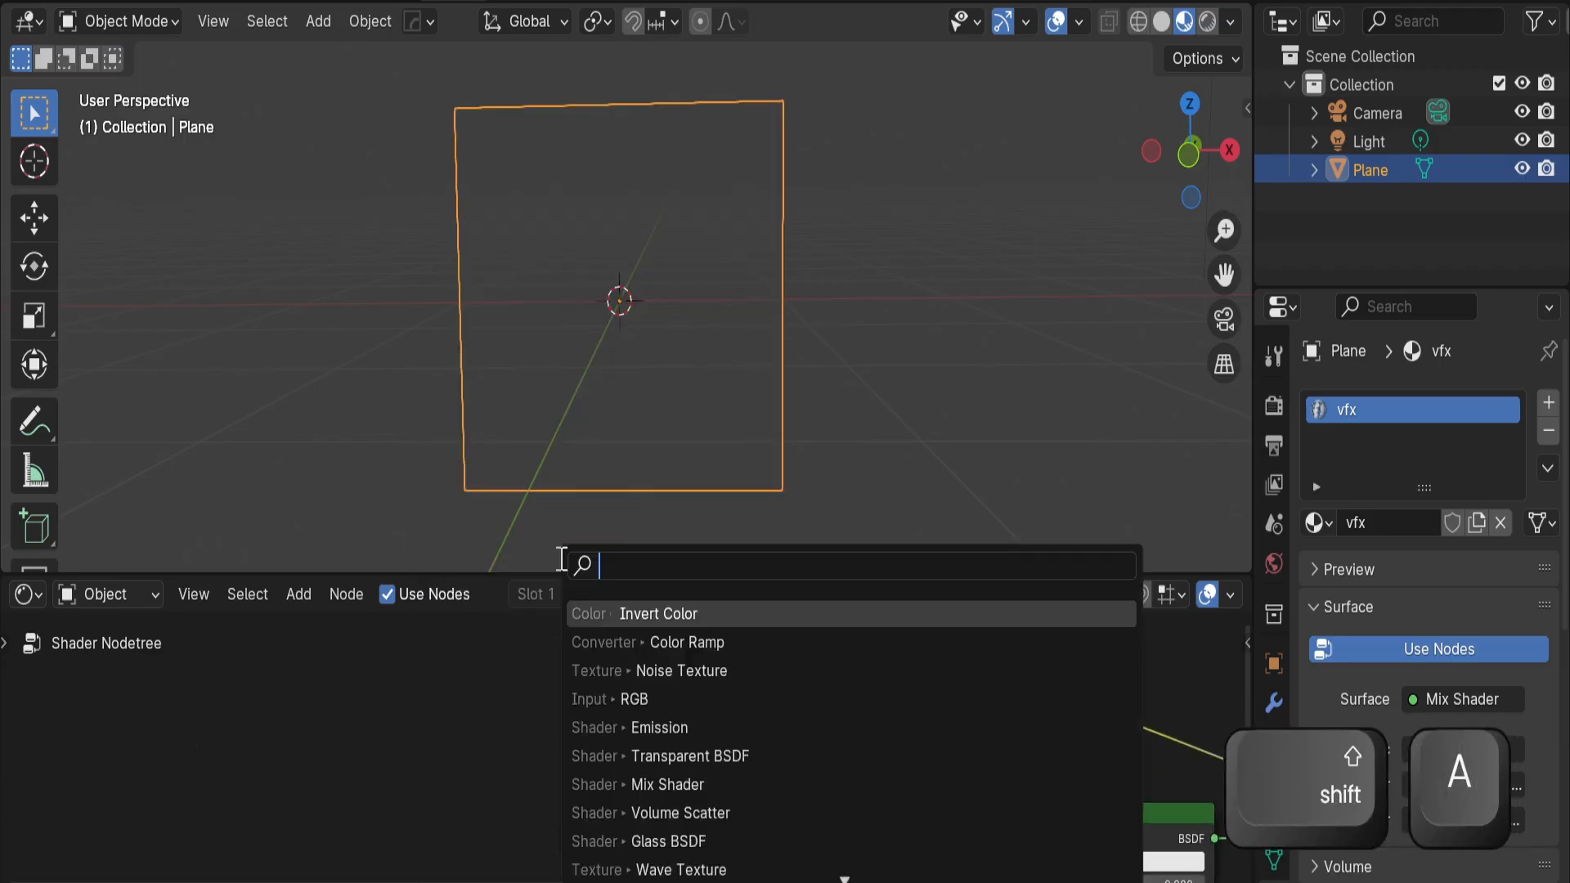
text(wave)
click(681, 642)
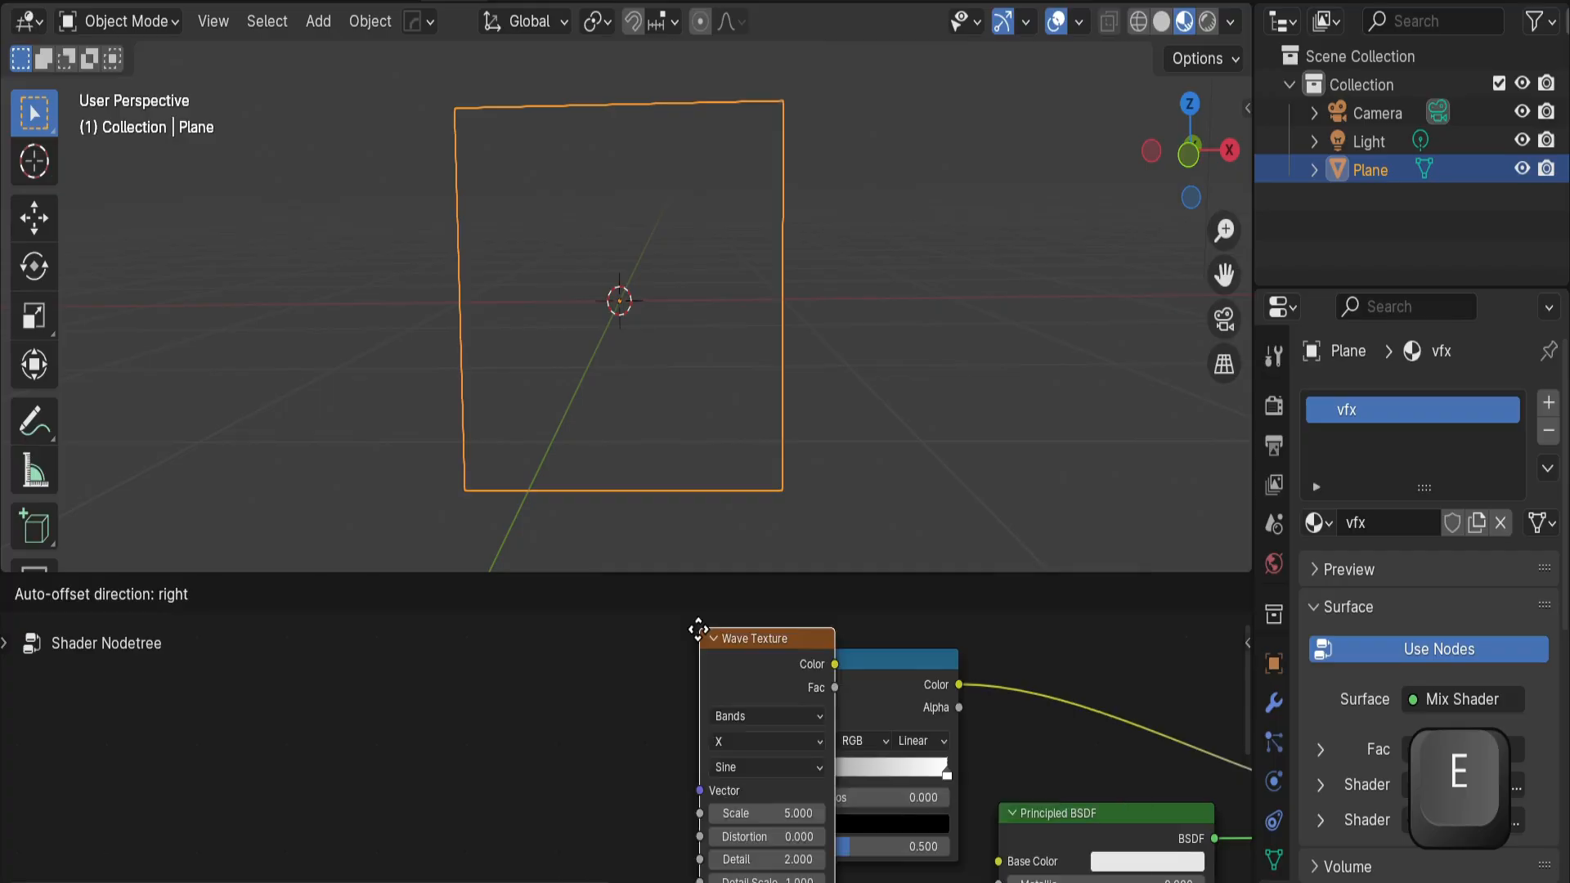
click(544, 665)
drag(572, 674, 617, 713)
drag(724, 836, 739, 818)
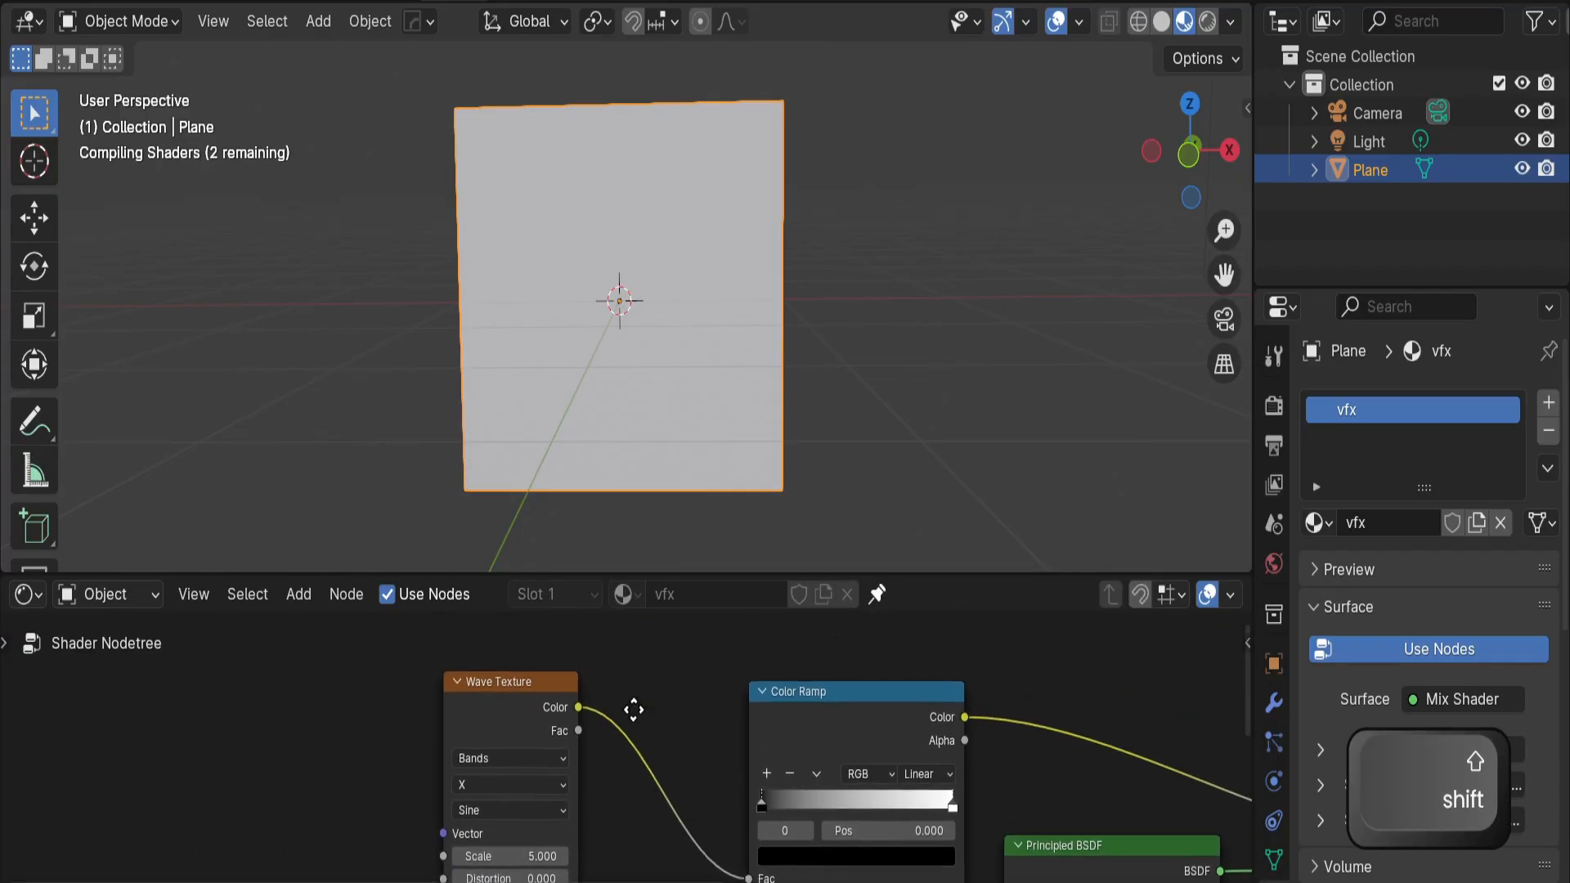
Try the Wave Texture with Distortion 9.600 and Detail Scale 5.600 to preview the distorted stripes on the plane
scroll(609, 424, up, 5)
middle_drag(680, 362, 645, 296)
scroll(495, 822, up, 3)
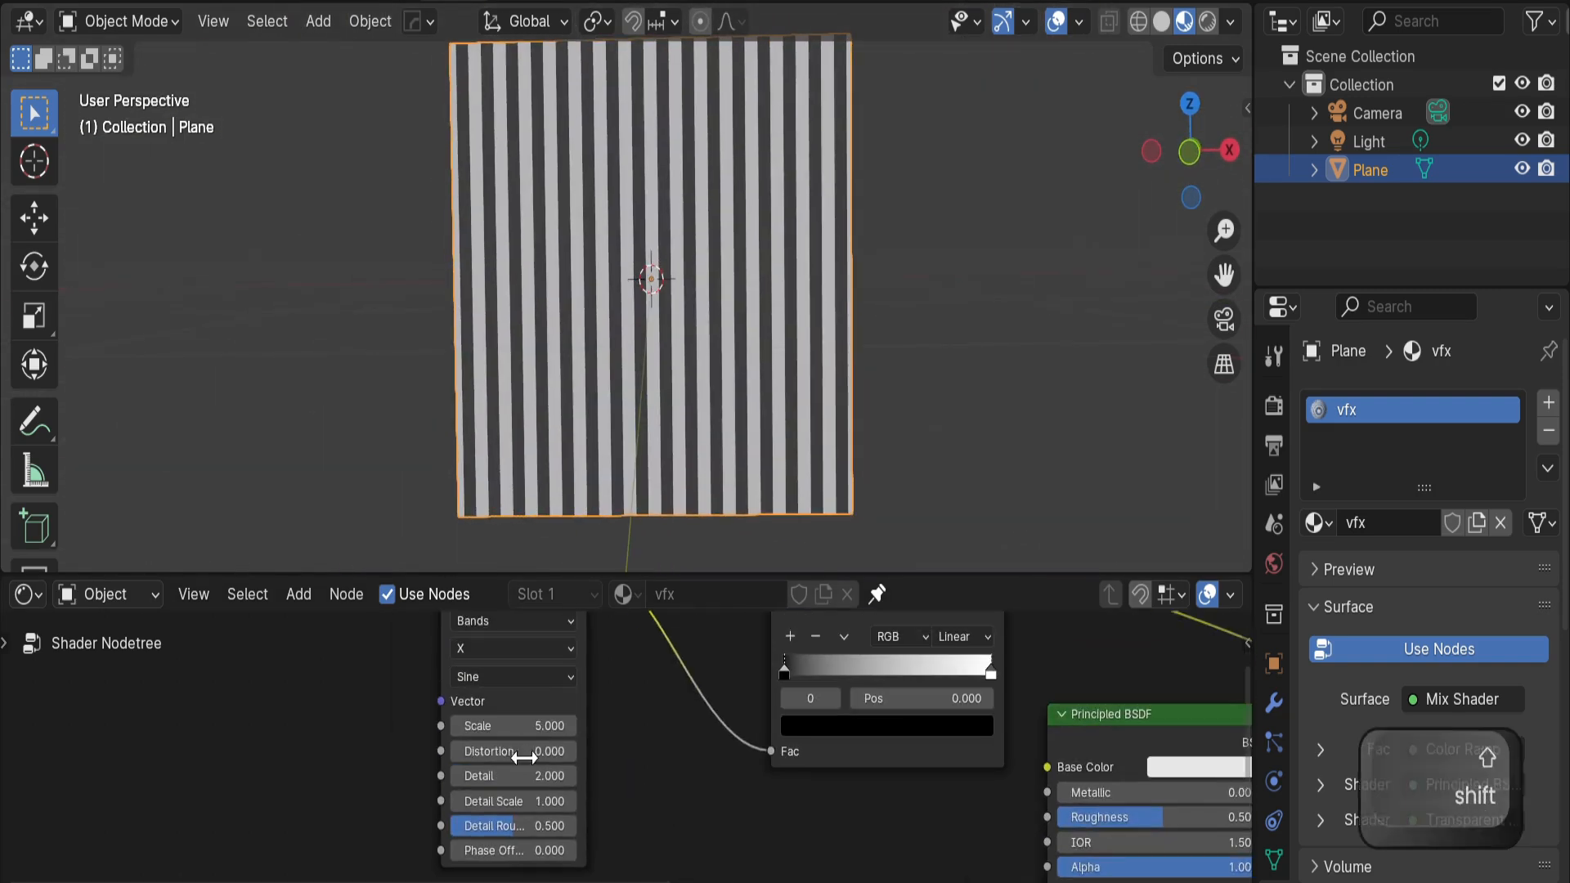
shift+drag(470, 750, 593, 750)
mouse_move(470, 720)
mouse_down()
mouse_move(493, 721)
mouse_move(470, 721)
mouse_up()
drag(466, 783, 572, 783)
Undo the Wave Texture's value changes and its link, and delete the node
key(ctrl+z)
key(ctrl+z)
key(ctrl+z)
key(ctrl+z)
key(ctrl+z)
key(ctrl+z)
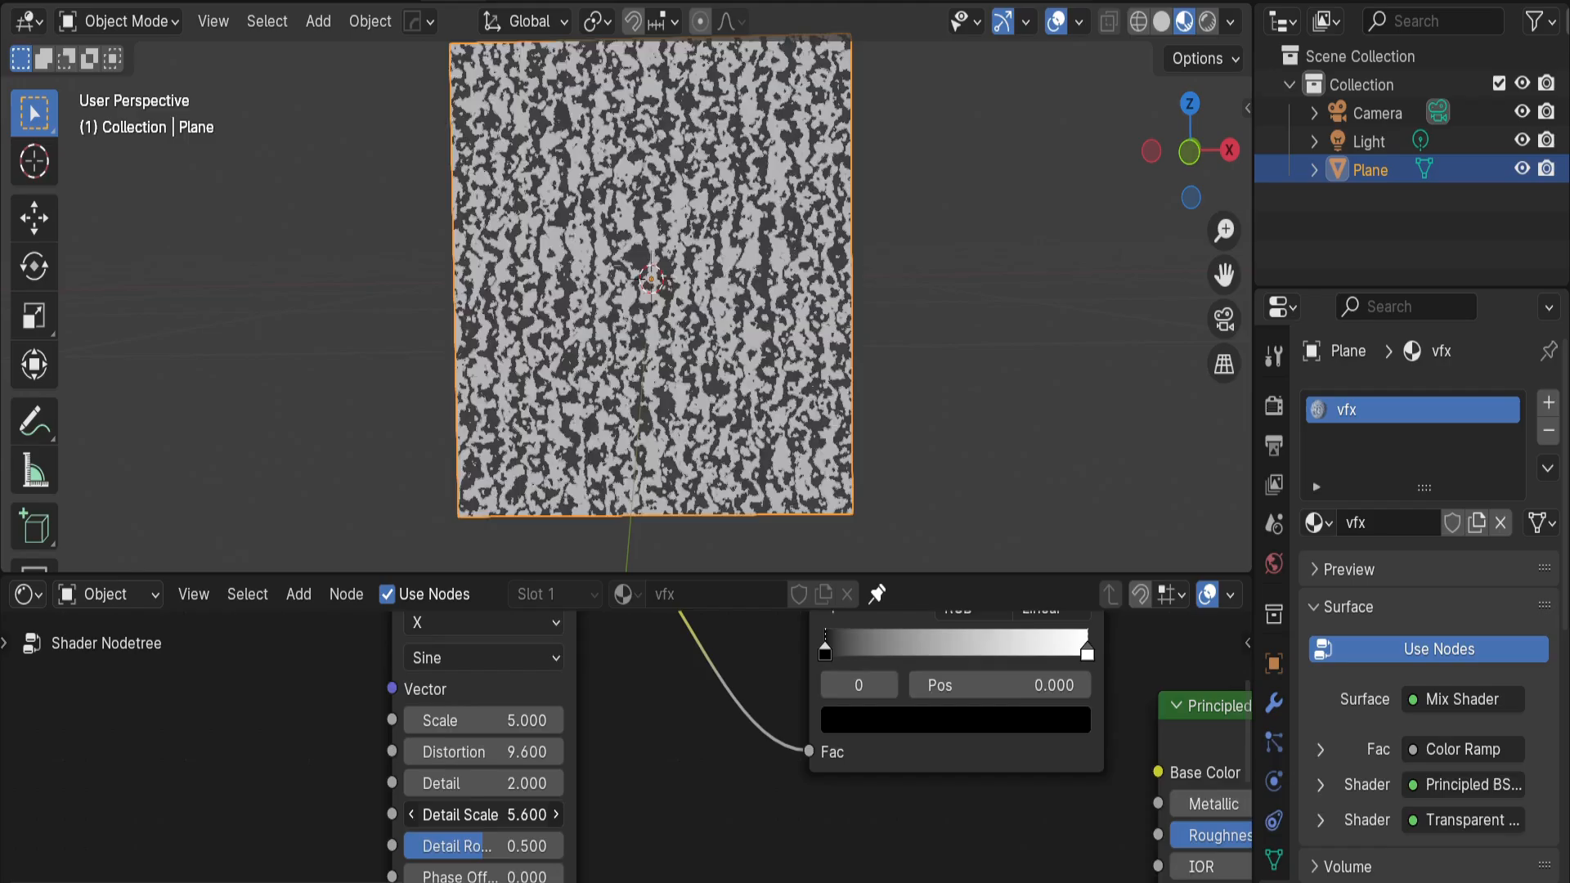
key(ctrl+z)
key(ctrl+z)
key(ctrl+z)
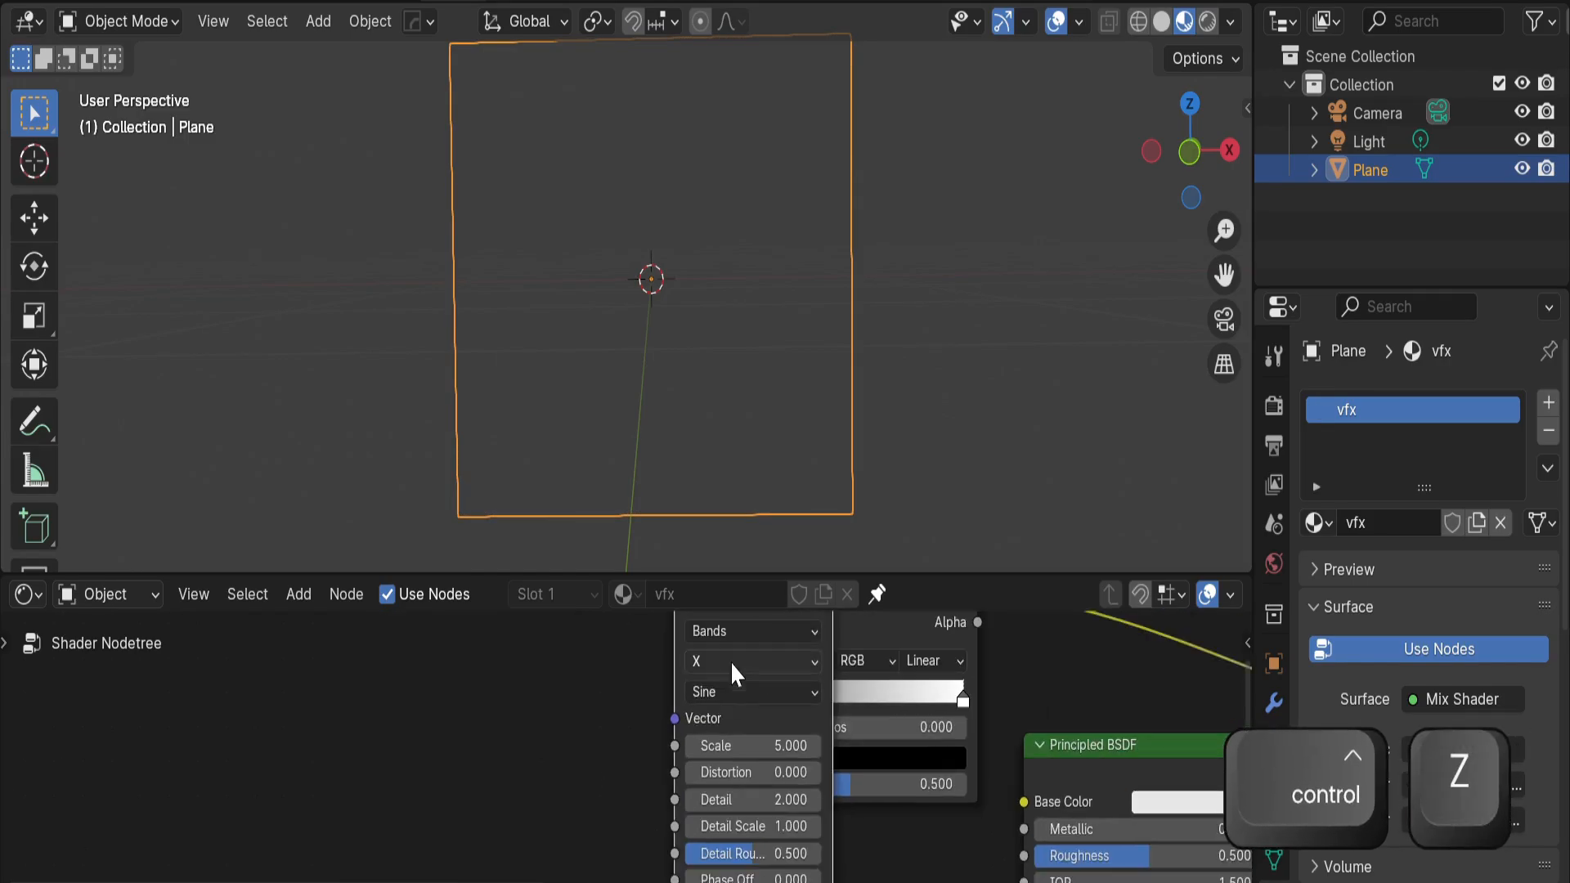
drag(679, 627, 492, 661)
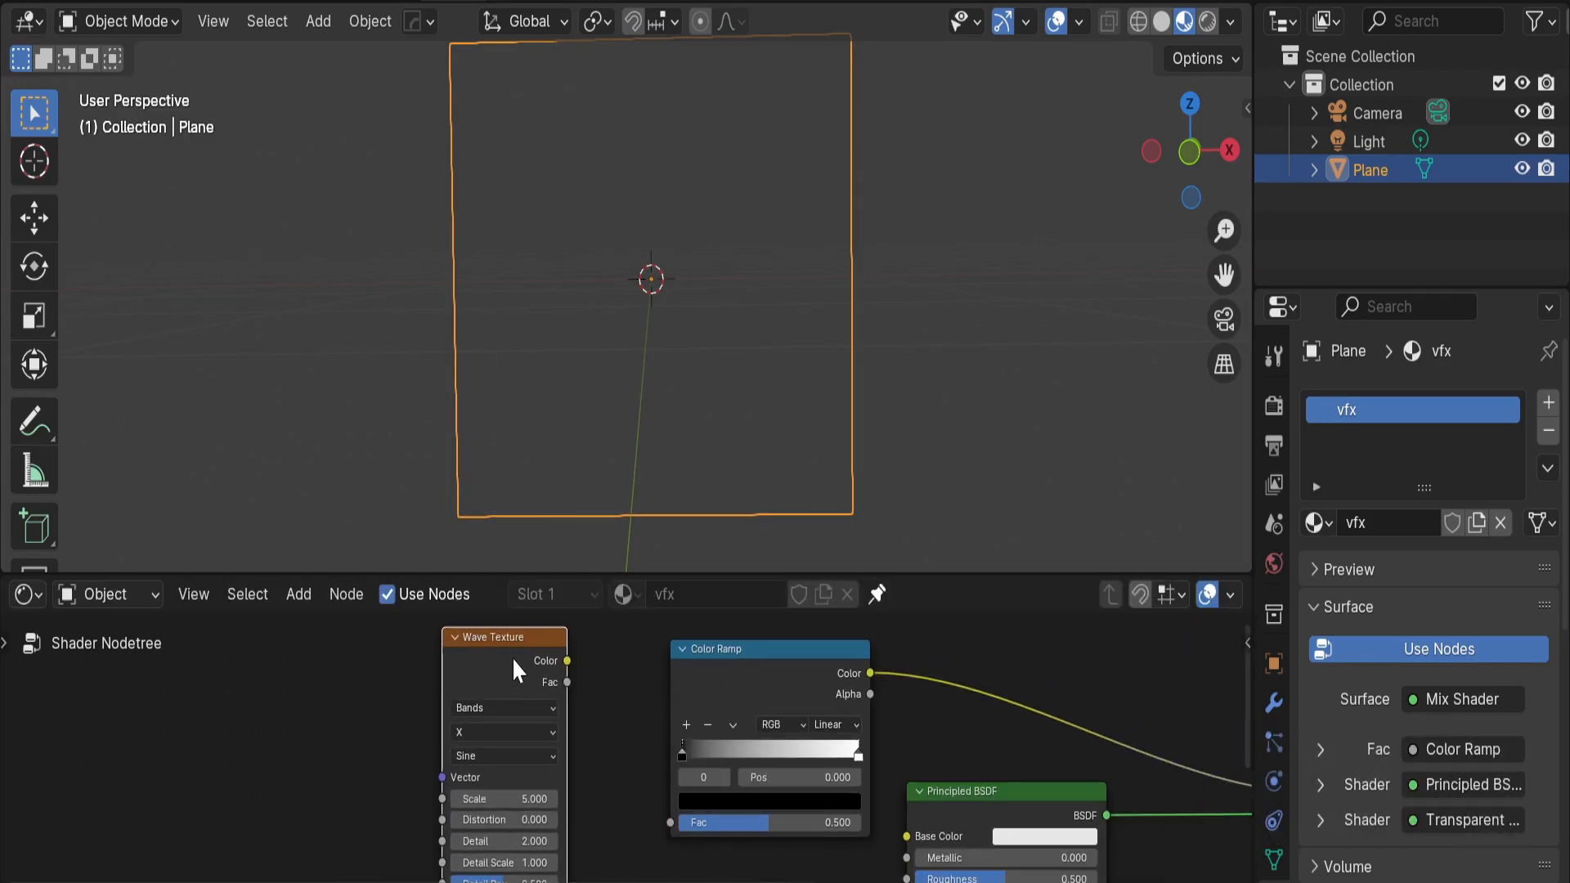
key(Delete)
Add a Voronoi Texture node before the Color Ramp and connect its Distance output to the ramp's Fac input
scroll(541, 763, up, 1)
key(shift+a)
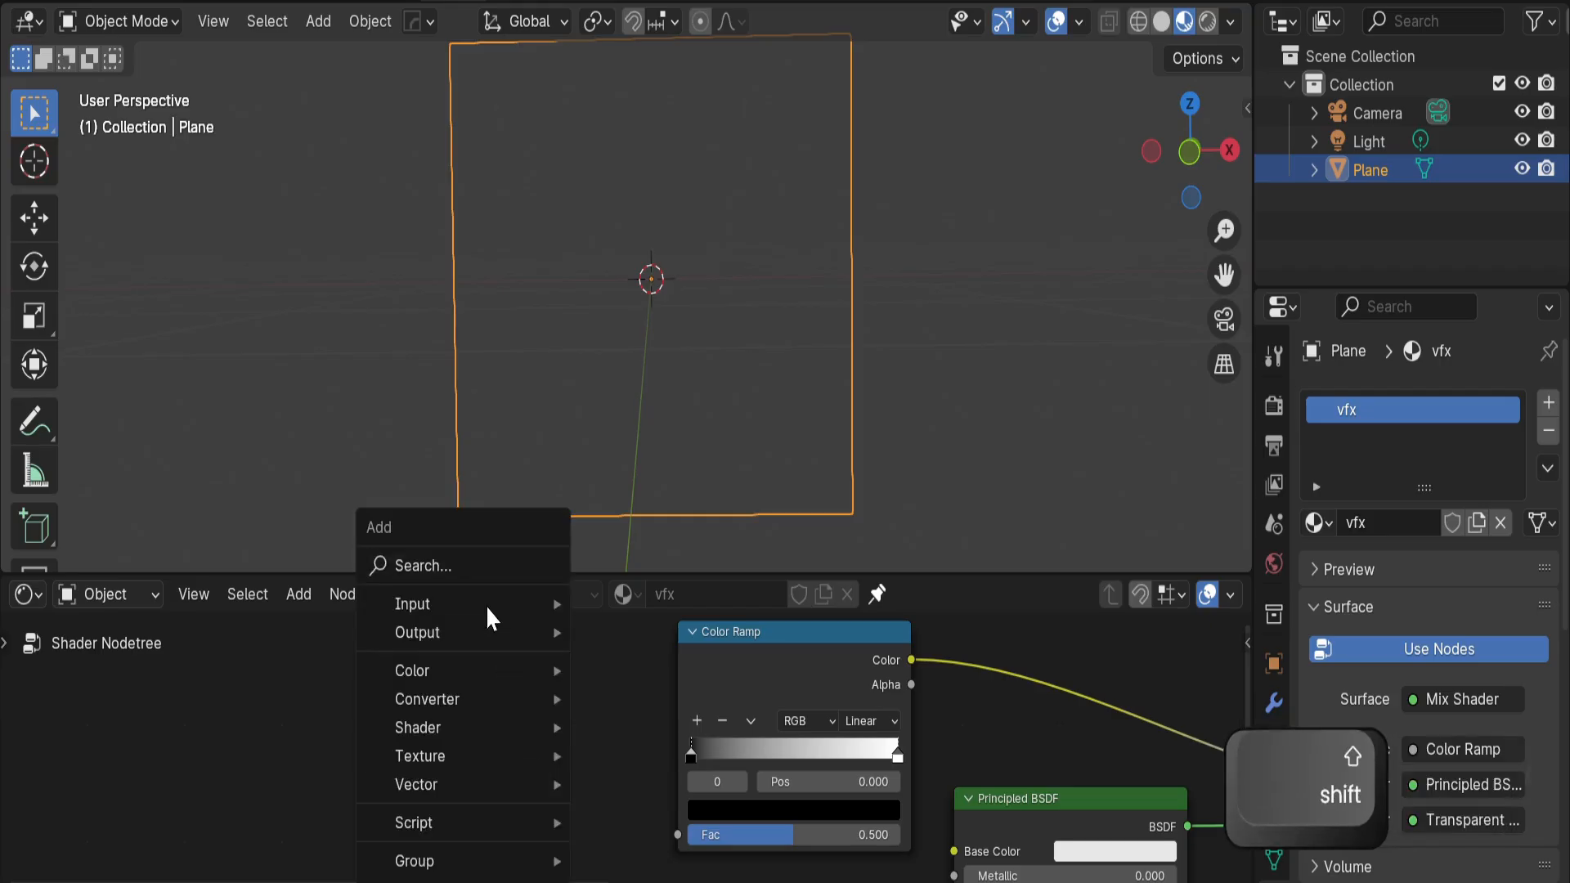
click(401, 562)
text(vo)
click(516, 620)
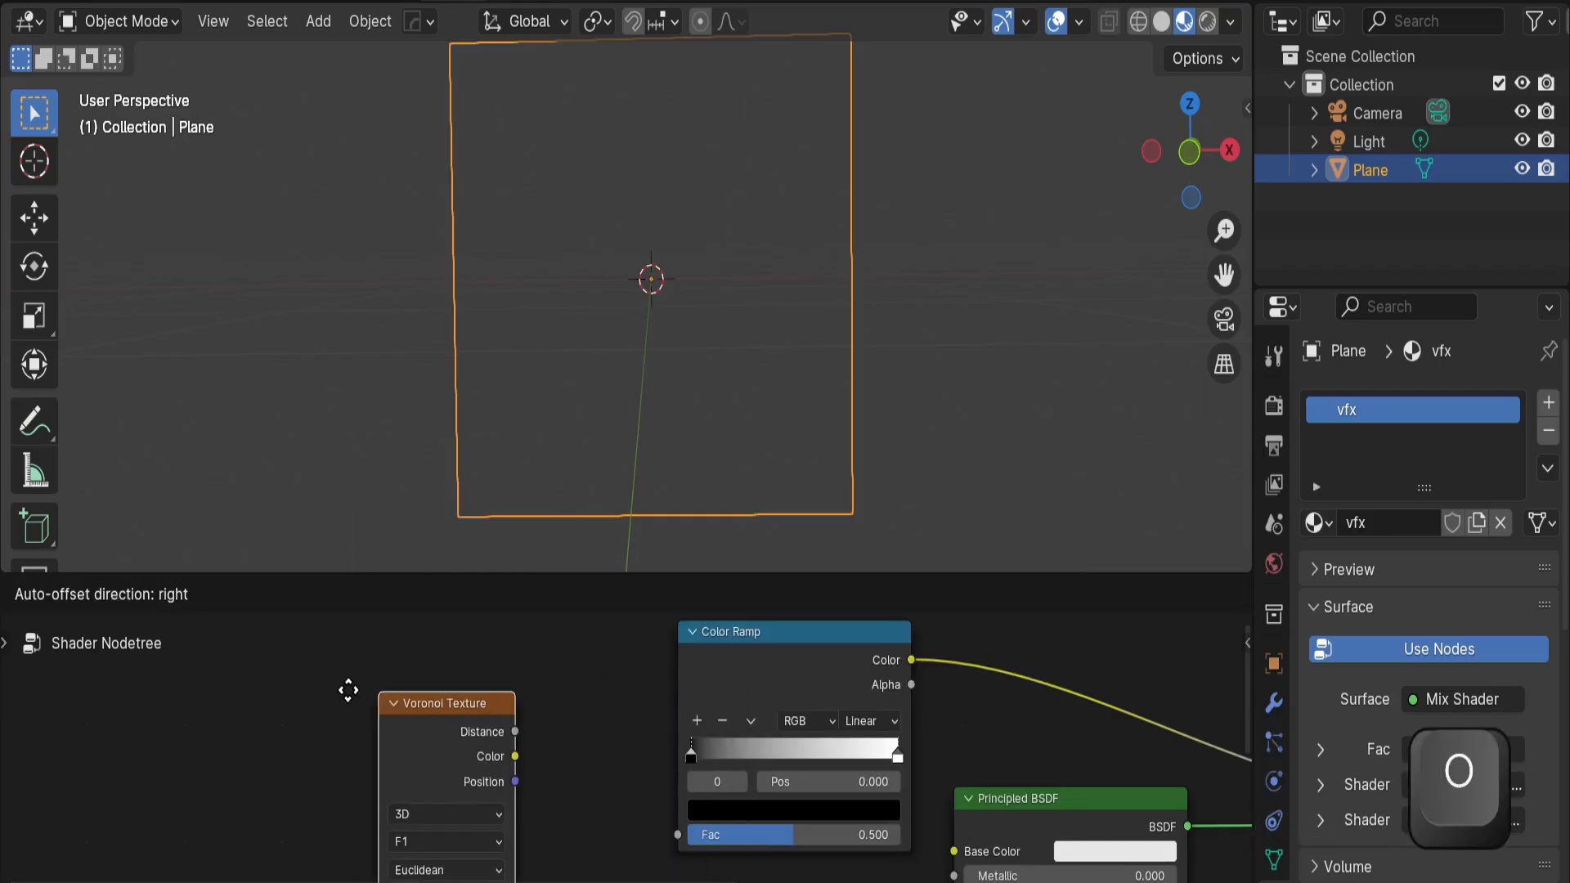
click(312, 686)
middle_drag(513, 738, 469, 693)
drag(624, 786, 626, 787)
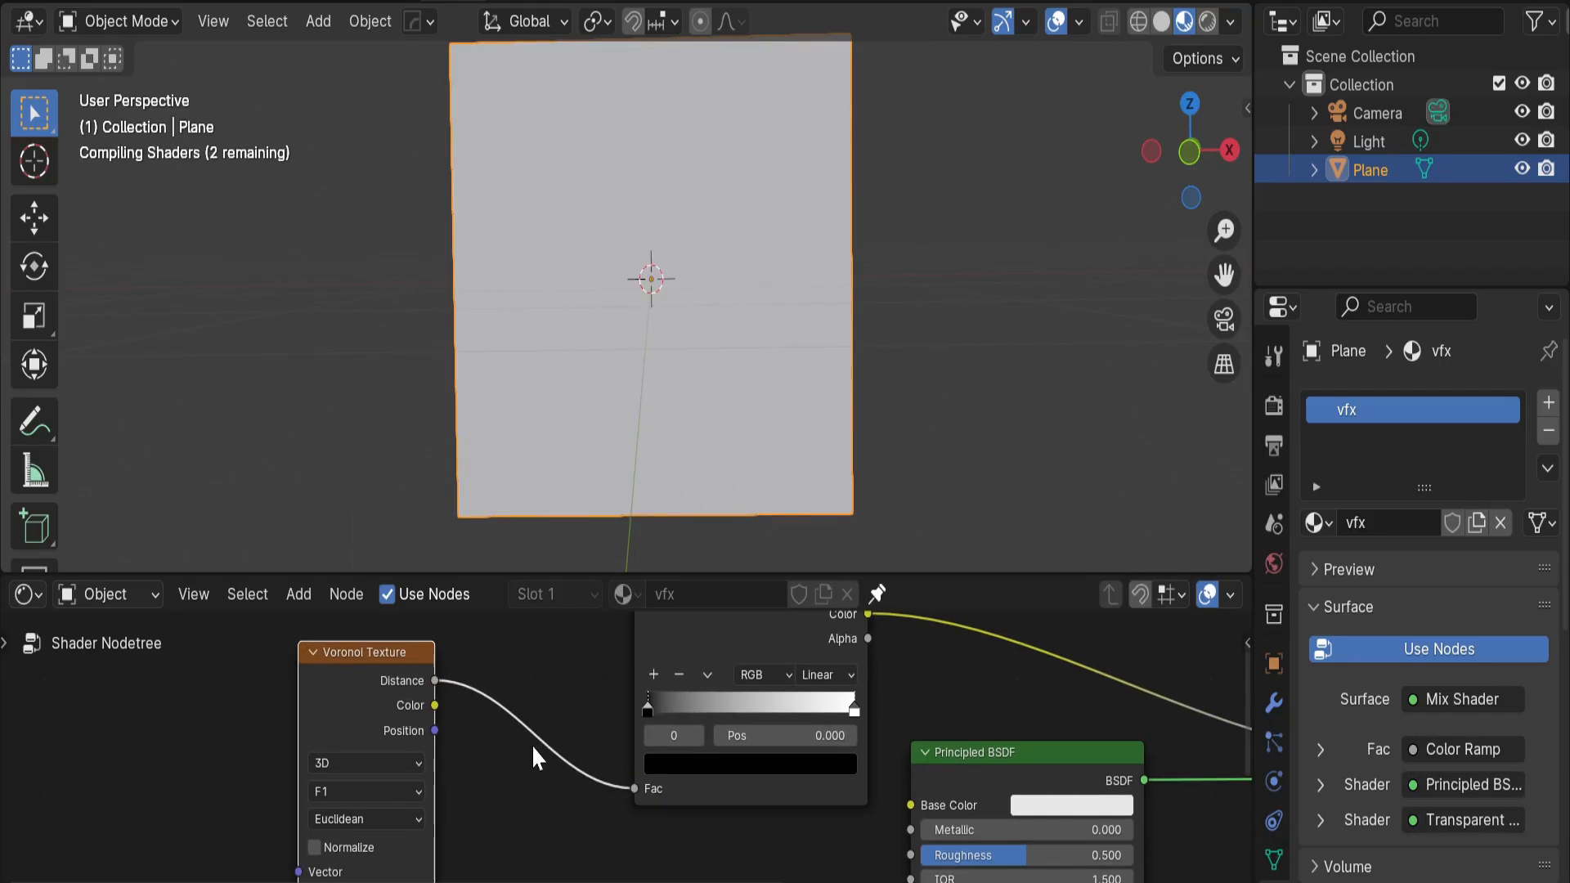
Slide the Color Ramp's white stop to 0.471 and feed the Voronoi Texture with Texture Coordinate and Mapping nodes
scroll(536, 750, down, 2)
middle_drag(401, 730, 440, 762)
drag(440, 762, 431, 730)
scroll(700, 777, up, 2)
drag(655, 740, 617, 717)
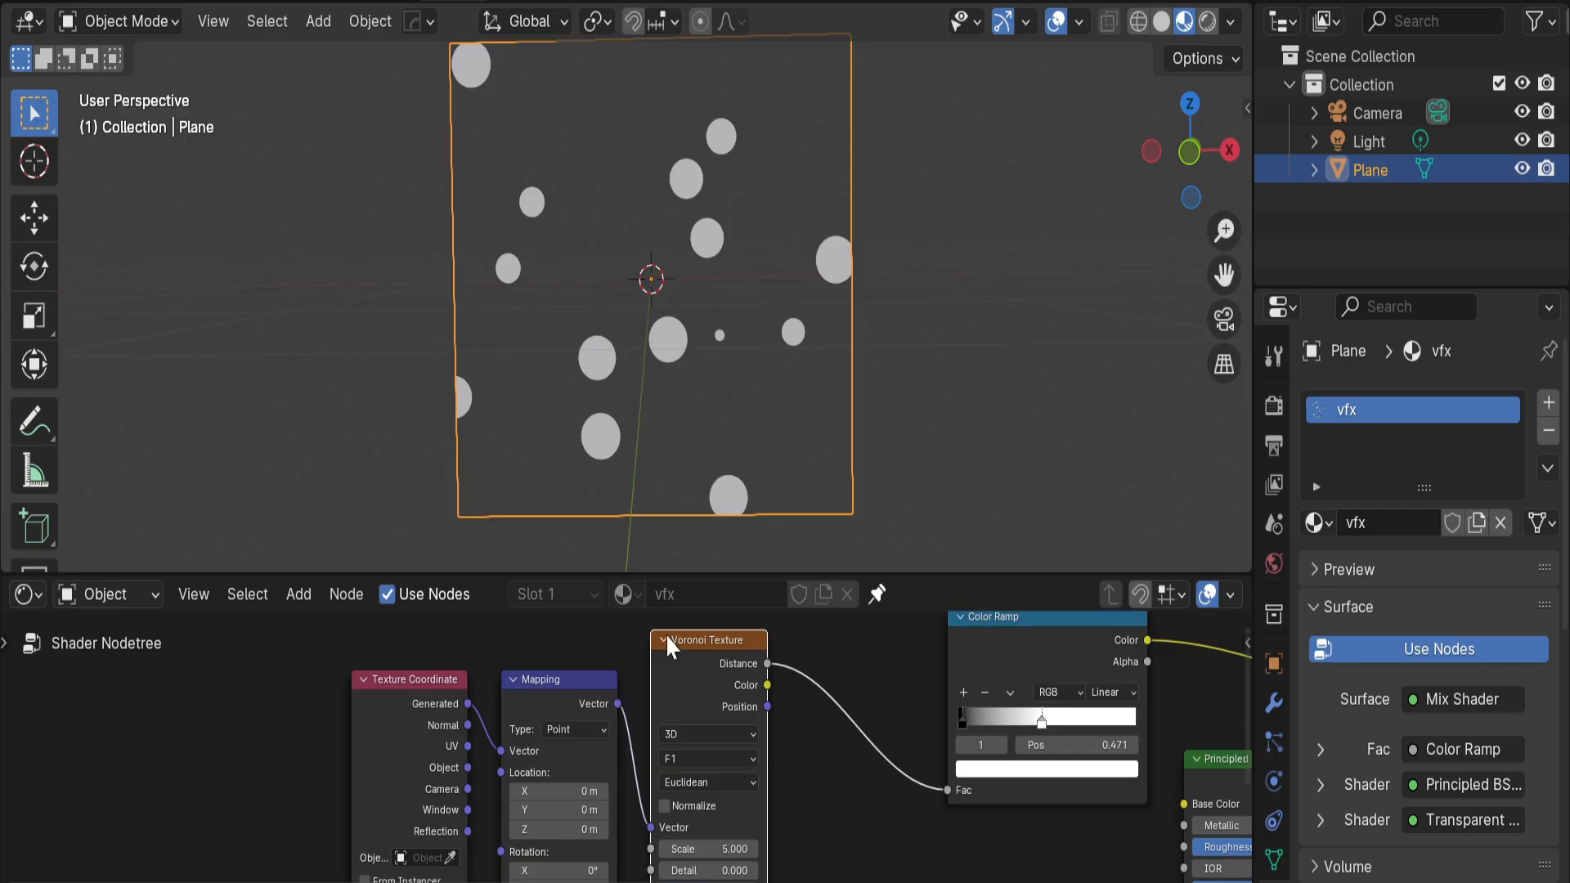
middle_drag(488, 745, 414, 739)
scroll(575, 712, up, 2)
middle_drag(515, 689, 471, 702)
scroll(471, 701, down, 1)
click(241, 700)
middle_drag(288, 675, 278, 685)
key(shift+a)
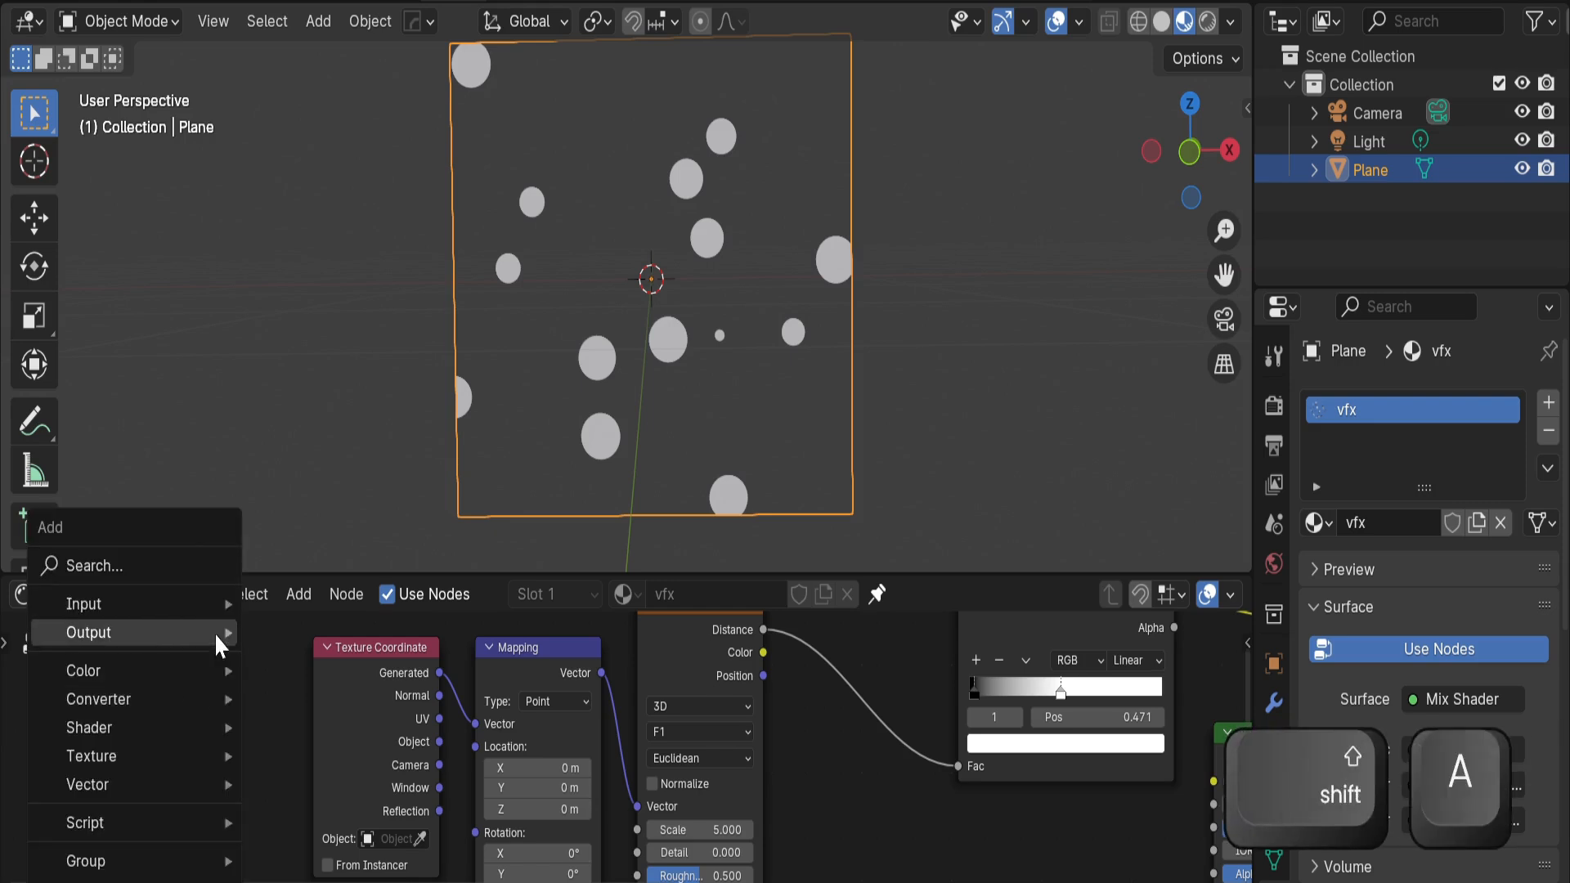
mouse_move(462, 714)
middle_down()
mouse_move(485, 662)
mouse_move(478, 716)
mouse_move(456, 712)
middle_up()
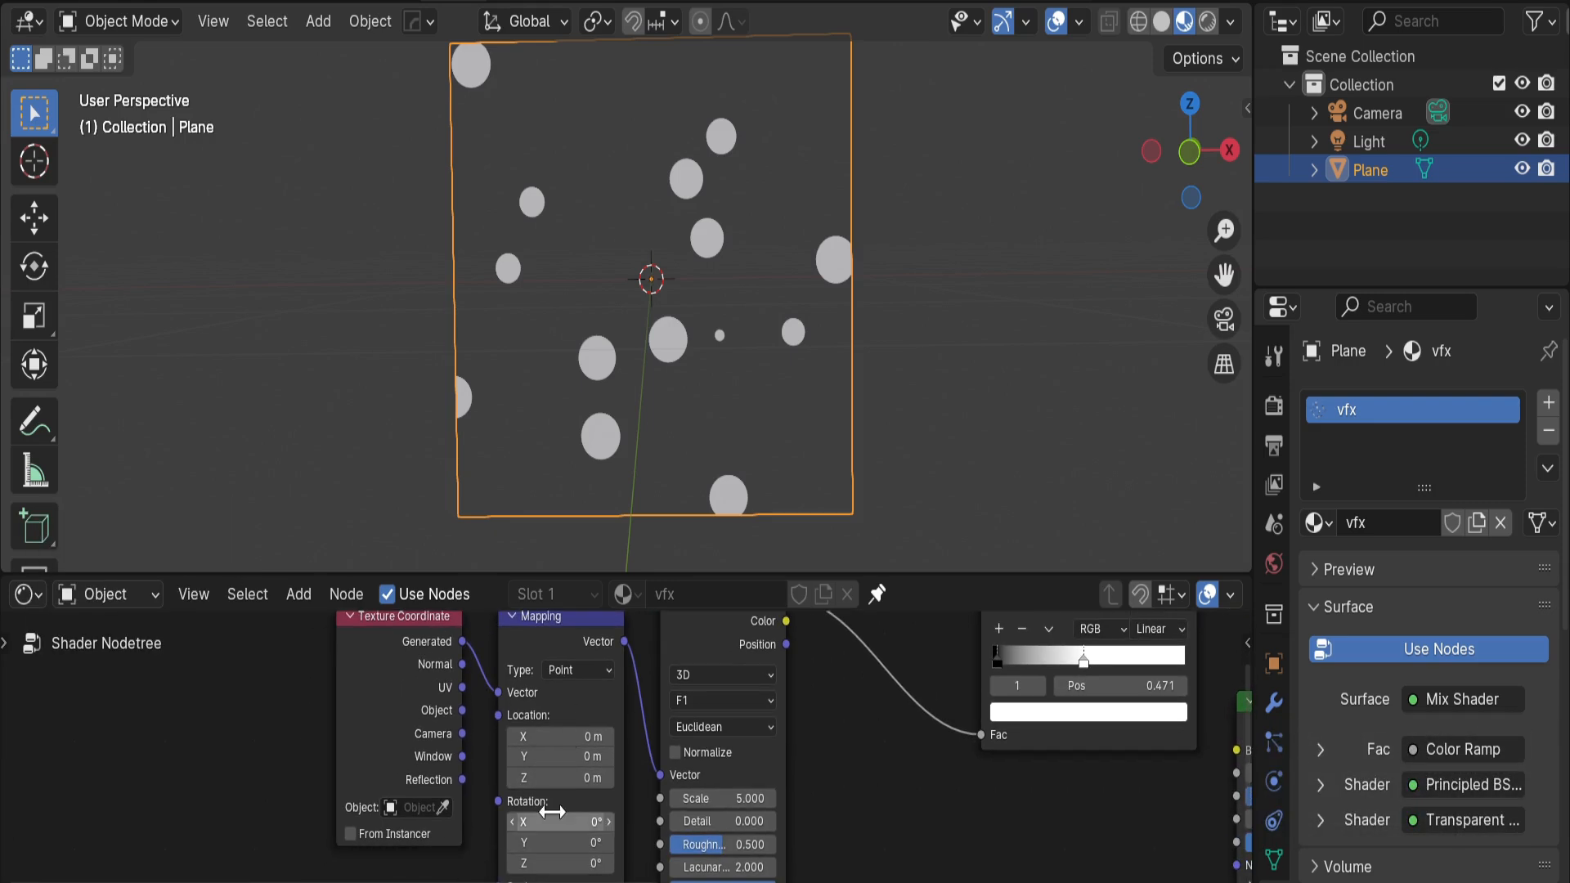
Try raising the Mapping node's Z location to 4.6 m to preview how the dots shift, and cancel the change
middle_drag(552, 812, 493, 723)
scroll(483, 768, down, 1)
scroll(556, 751, up, 3)
mouse_move(466, 817)
middle_down()
mouse_move(454, 752)
mouse_move(449, 801)
middle_up()
middle_drag(431, 711, 434, 789)
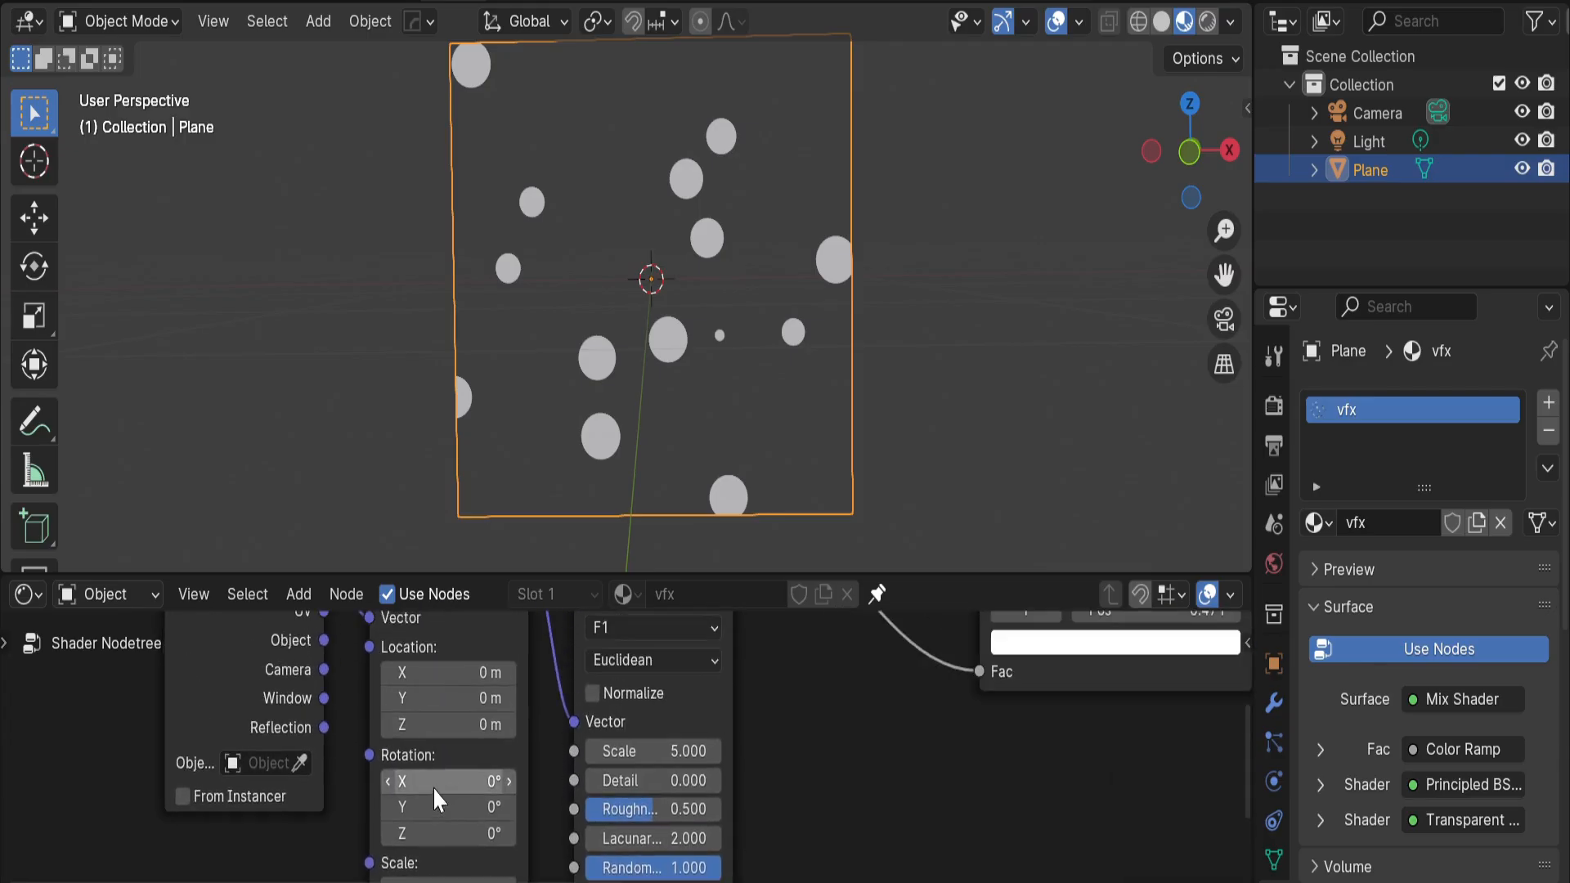
drag(422, 724, 610, 725)
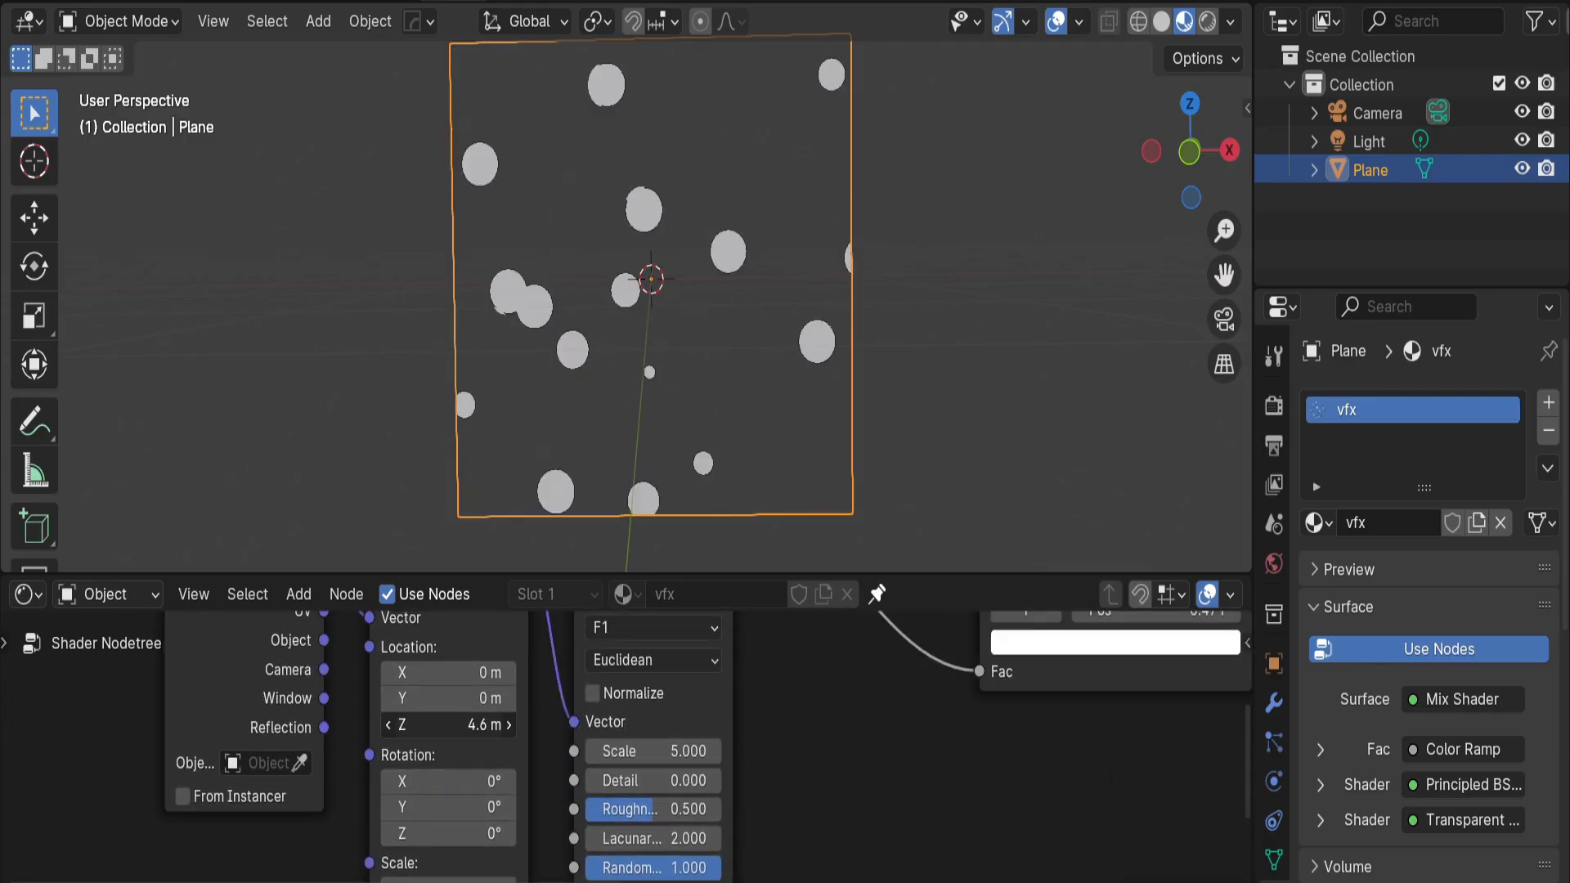
right_click(422, 724)
Drive the Mapping node's Z location with the expression #frame/30, play the animation and deselect the plane
click(422, 724)
text(#frame/30)
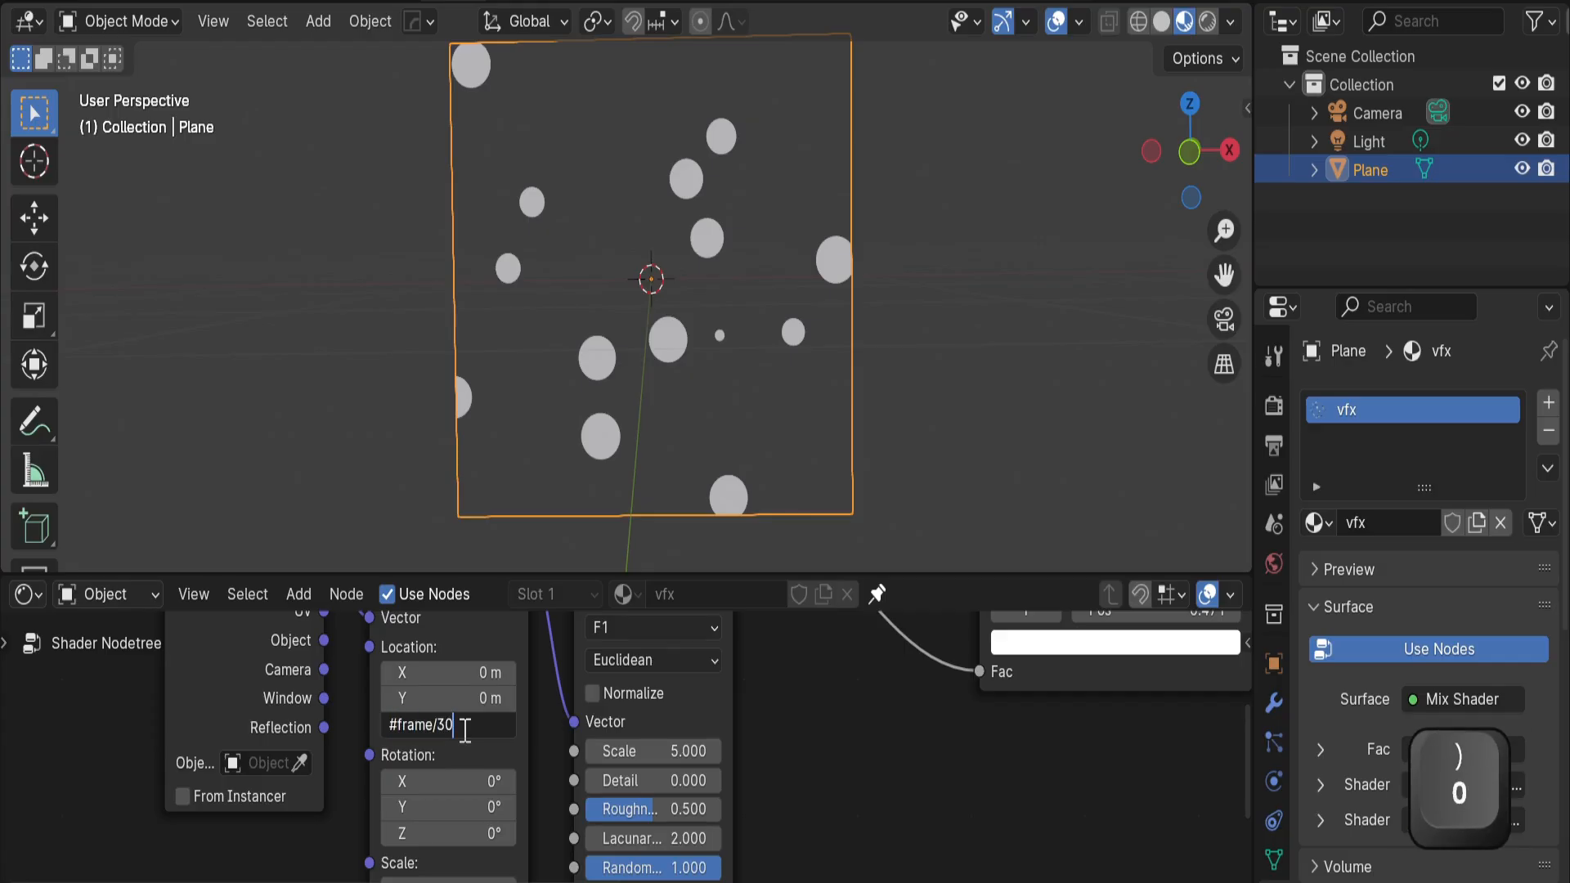
key(Return)
key(space)
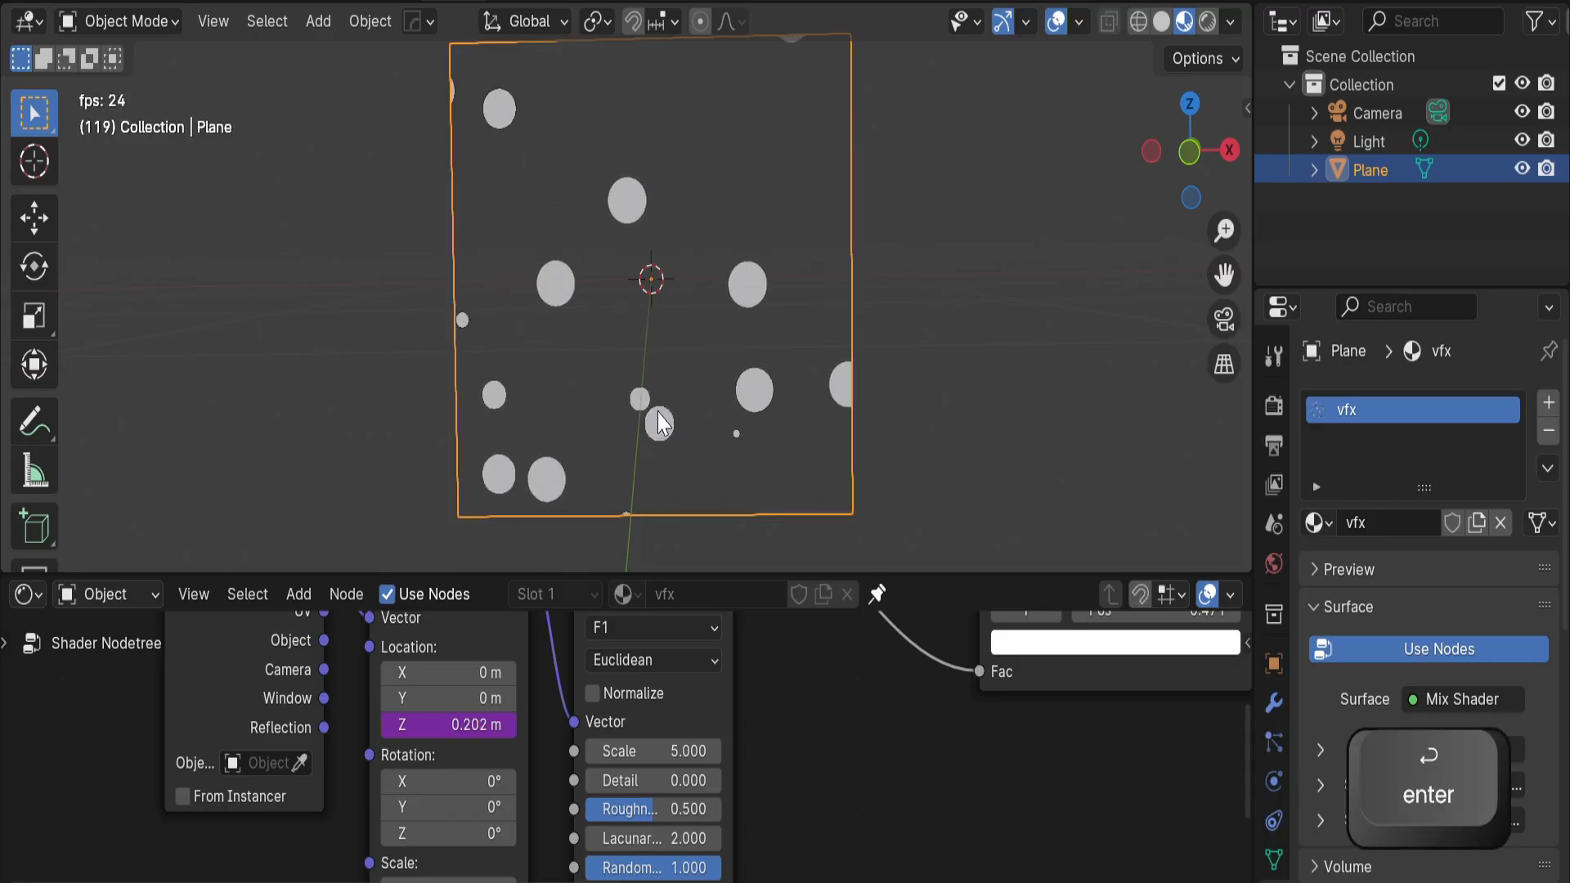
click(955, 379)
Examine the animated dots on the plane and the node chain from Texture Coordinate through to the Mix Shader
middle_drag(782, 404, 631, 473)
scroll(572, 725, down, 3)
scroll(685, 713, down, 2)
middle_drag(574, 725, 760, 700)
scroll(684, 713, up, 2)
scroll(749, 689, down, 1)
scroll(764, 346, up, 2)
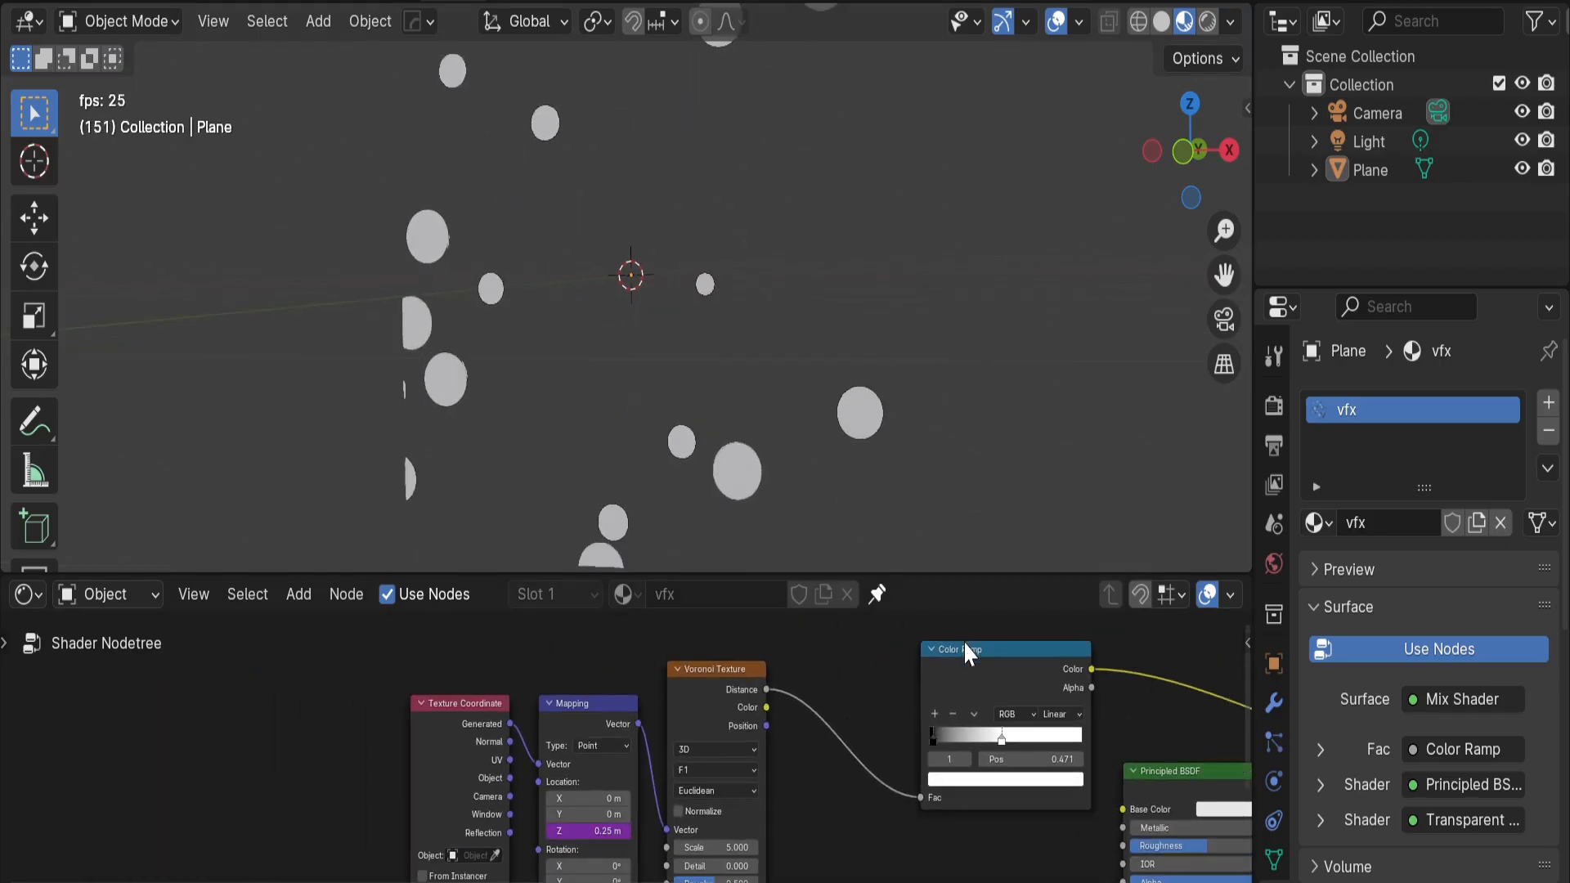
shift+middle_drag(881, 701, 746, 678)
scroll(748, 680, up, 3)
shift+middle_drag(1117, 799, 694, 682)
scroll(694, 682, up, 3)
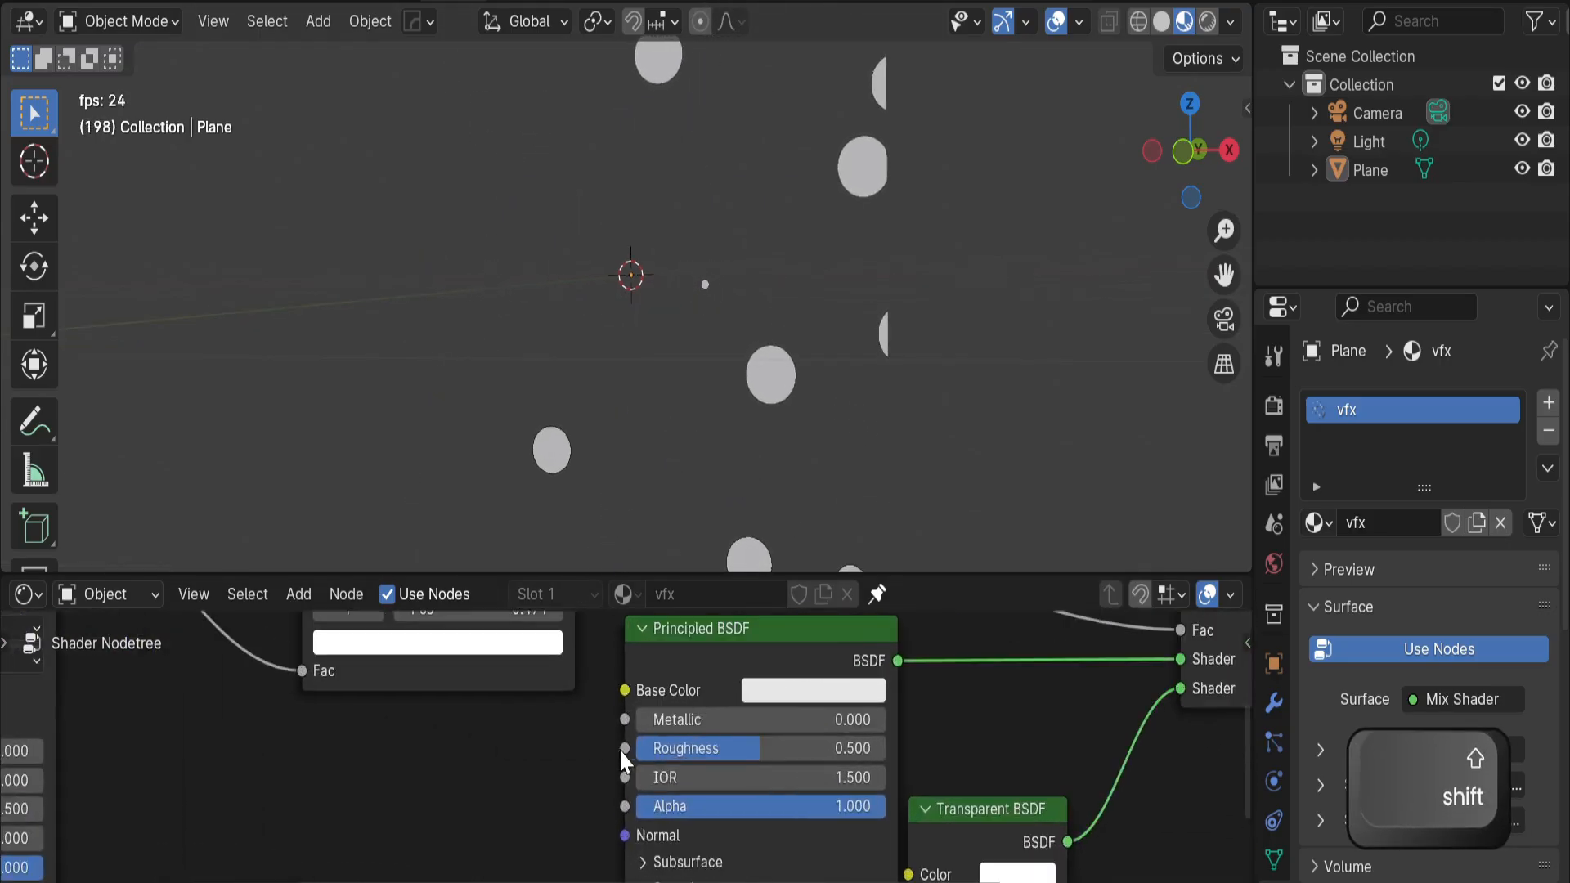
Move the Principled BSDF node down, clear of the first Color Ramp, and deselect it
shift+middle_drag(619, 748, 673, 727)
scroll(673, 726, down, 4)
drag(719, 642, 716, 697)
click(578, 788)
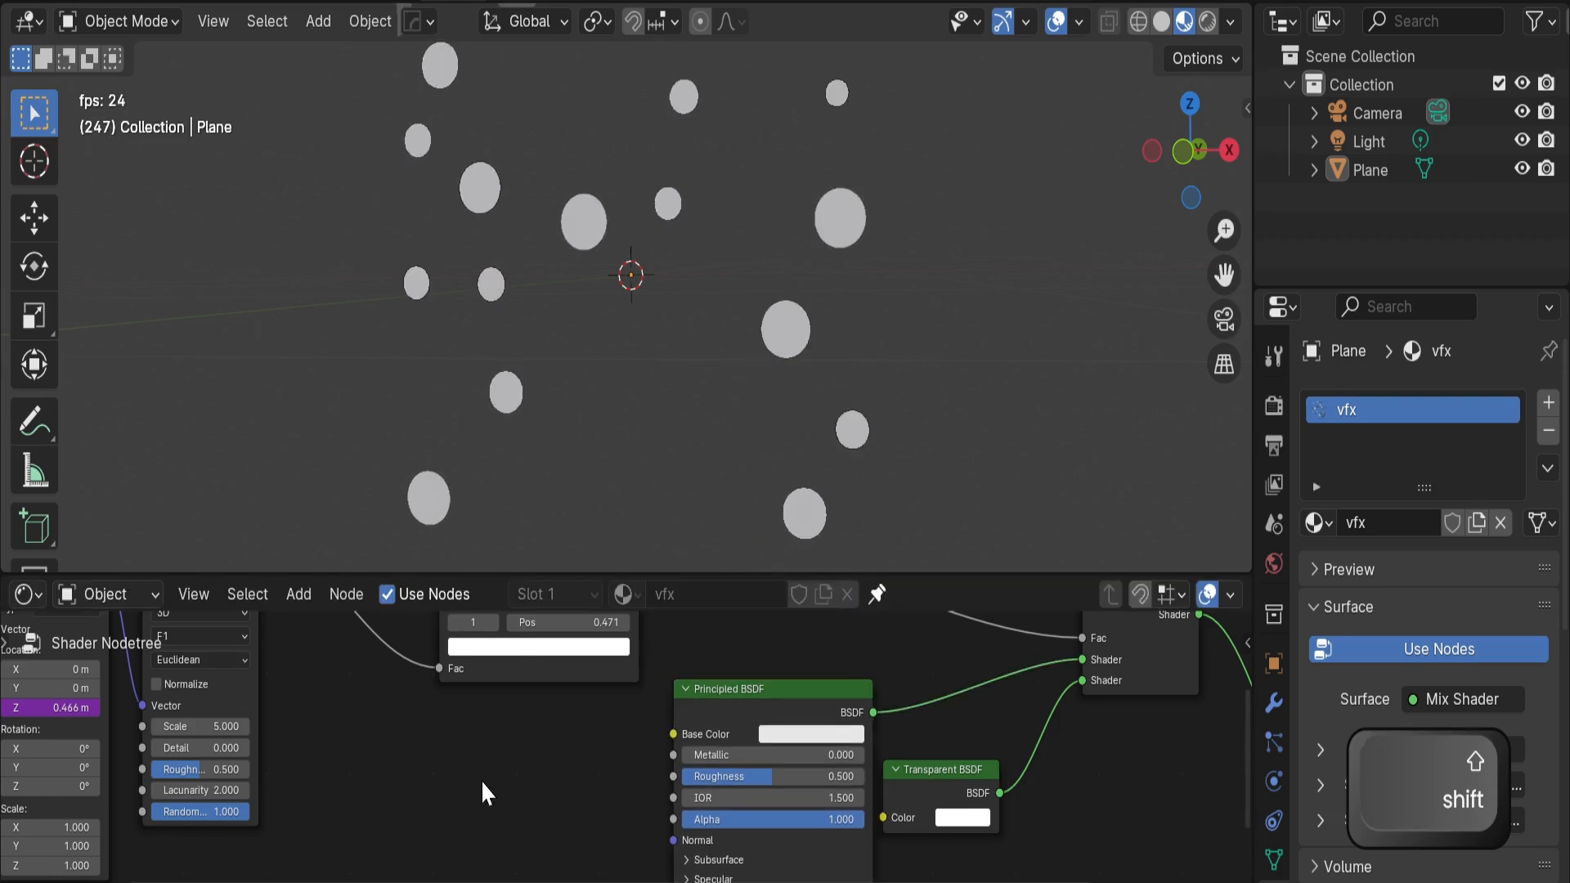
Add a second Color Ramp node before the Principled BSDF and connect its Color output to Base Color
key(shift+a)
click(396, 587)
text(colo)
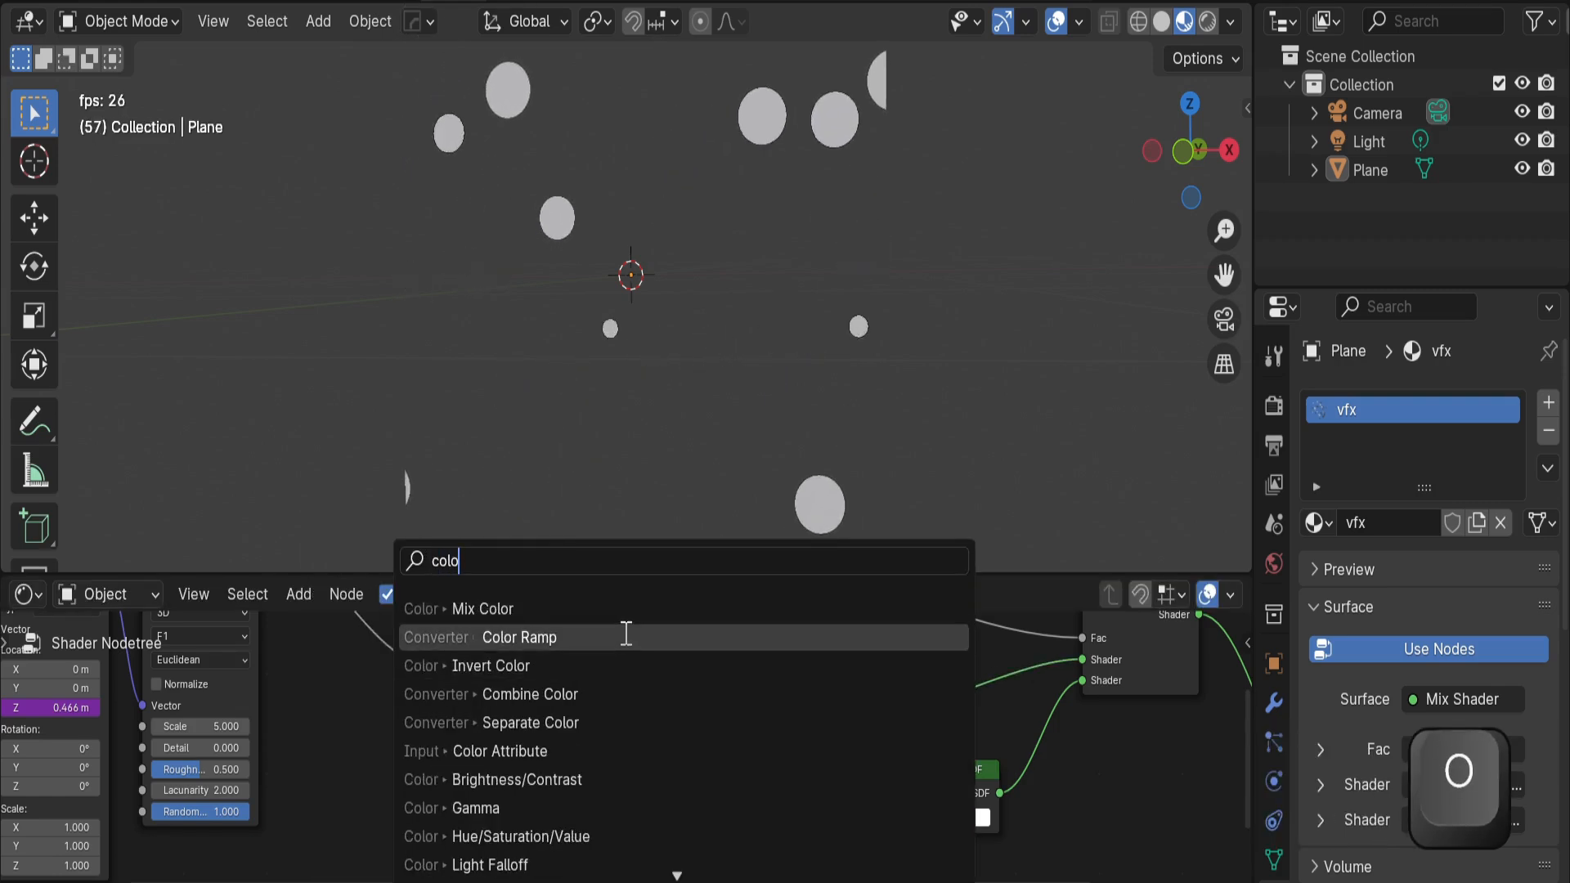
click(624, 637)
click(536, 734)
mouse_move(537, 735)
mouse_down()
mouse_move(613, 730)
mouse_move(568, 732)
mouse_up()
drag(588, 736, 673, 734)
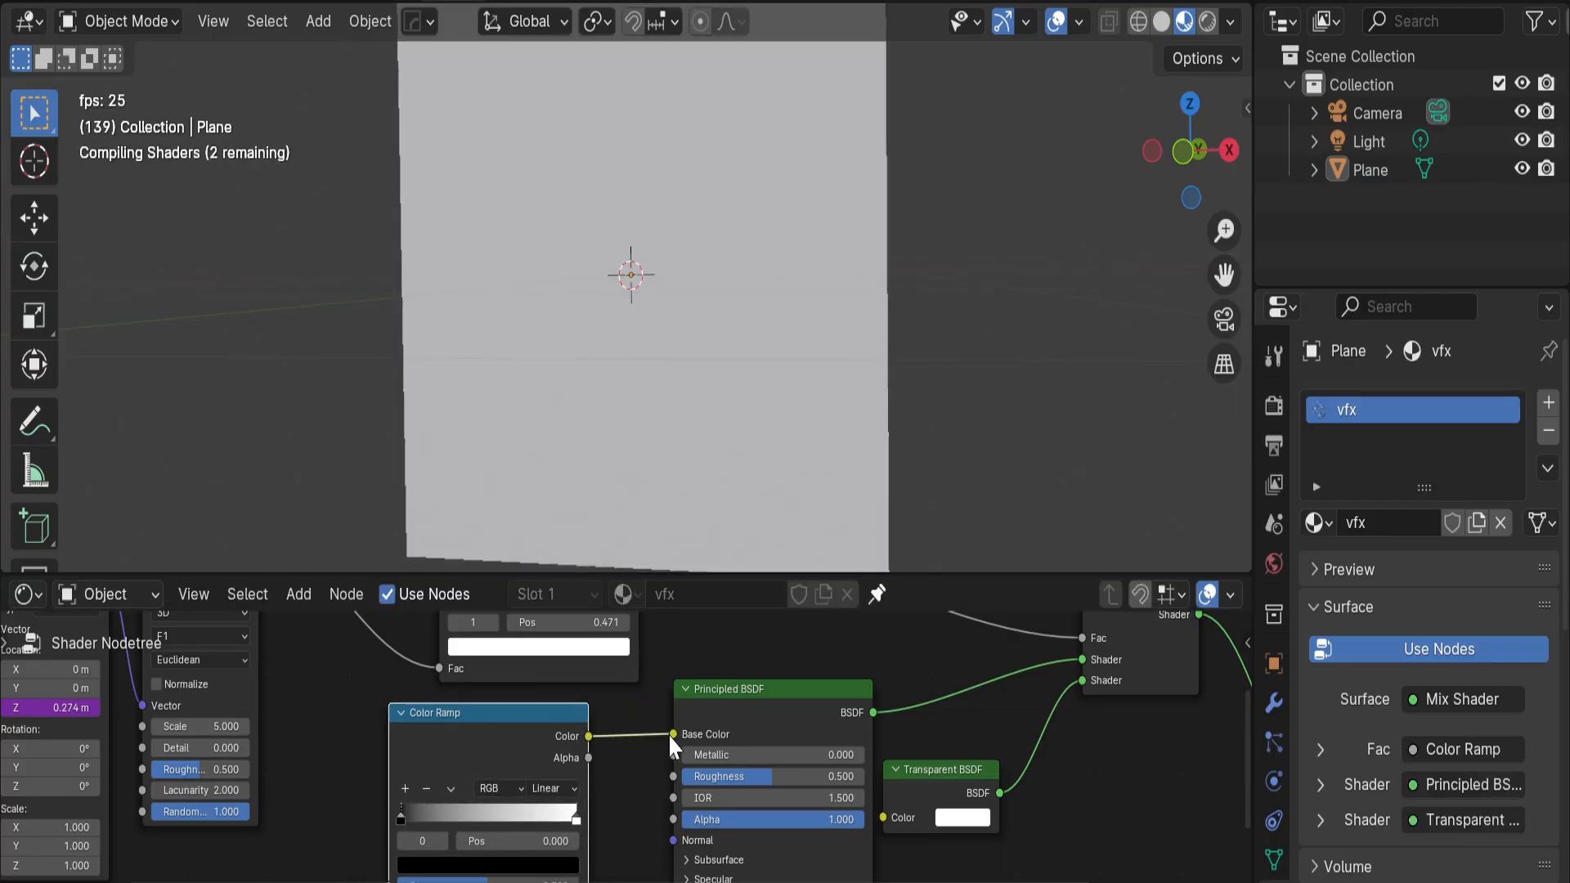
Bring the second Color Ramp's black and white stops close together, with the white stop at 0.450
scroll(597, 790, up, 2)
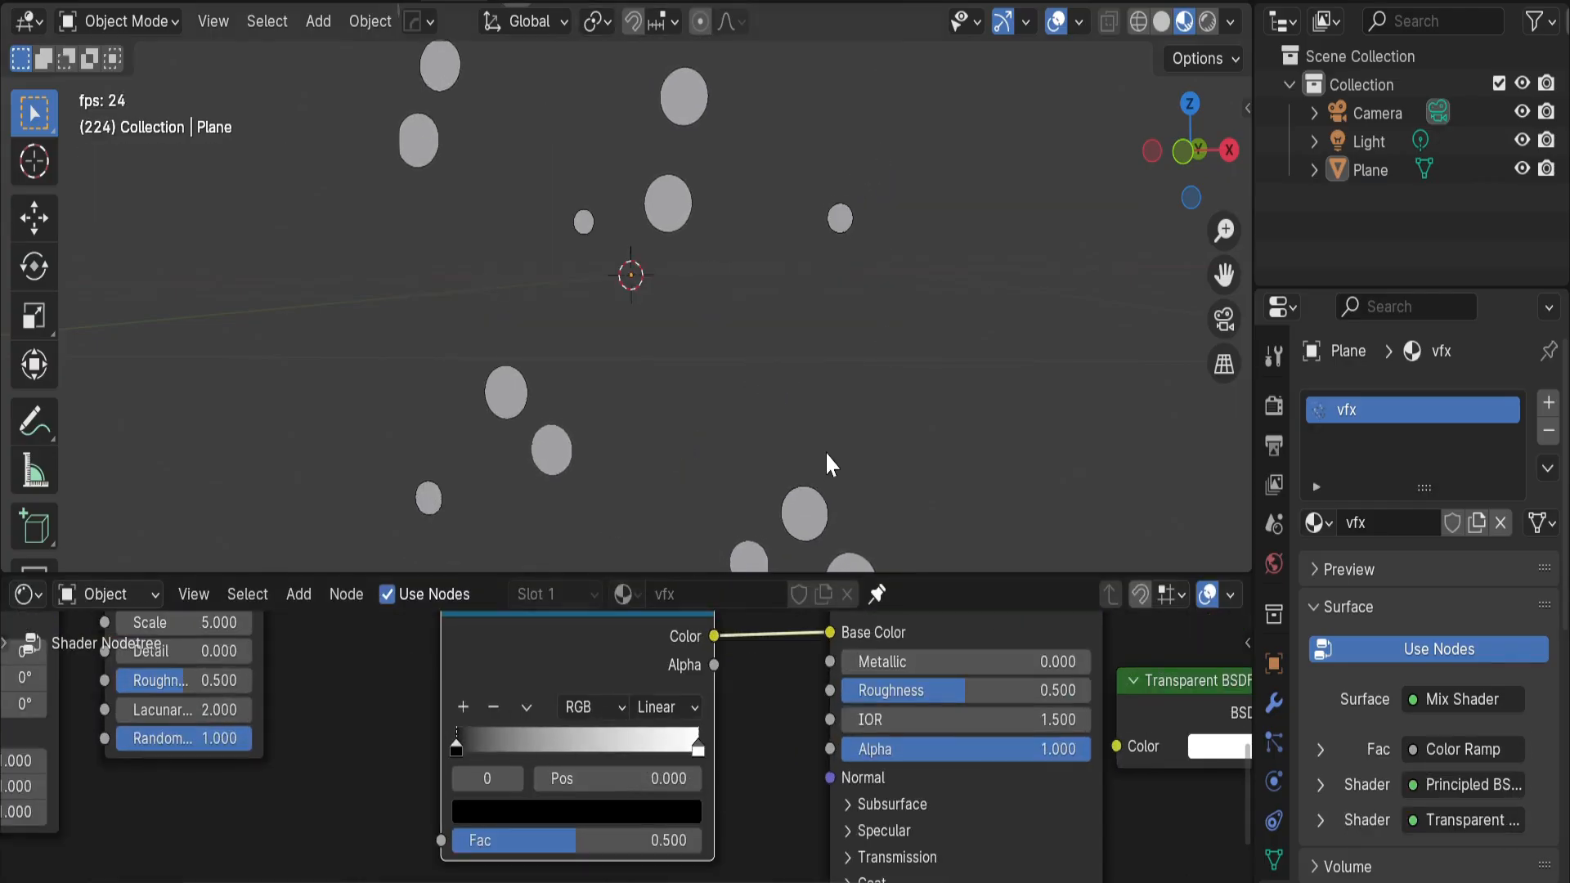
click(697, 748)
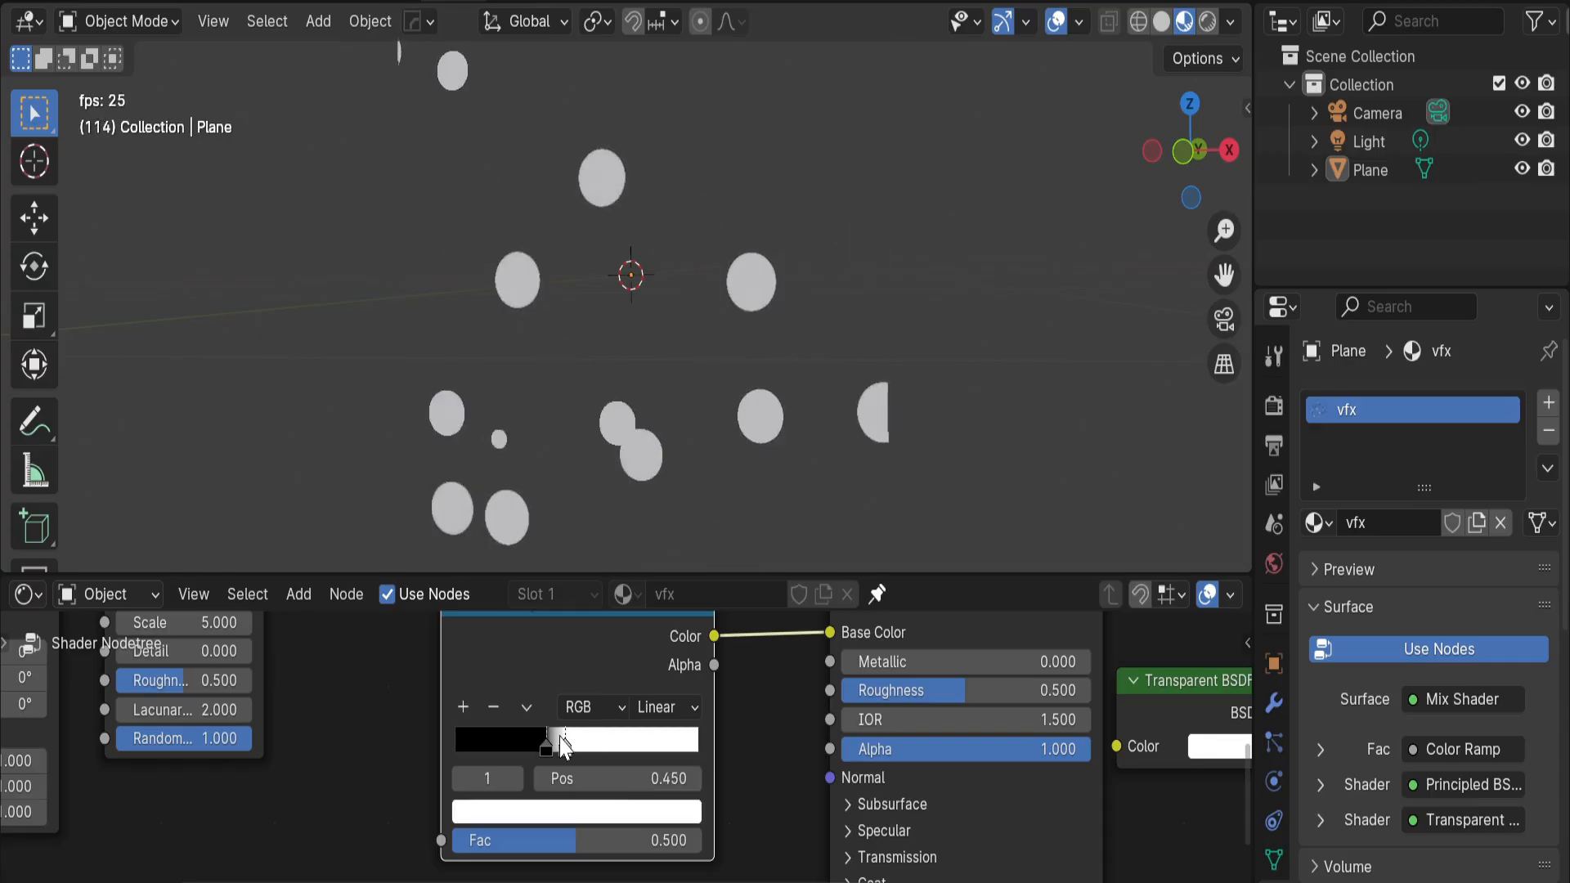
Move the Mix Shader level with the first Color Ramp and nudge the Principled BSDF beside the second Color Ramp
middle_drag(850, 726, 704, 762)
scroll(703, 762, down, 4)
middle_drag(691, 642, 642, 770)
scroll(643, 771, down, 2)
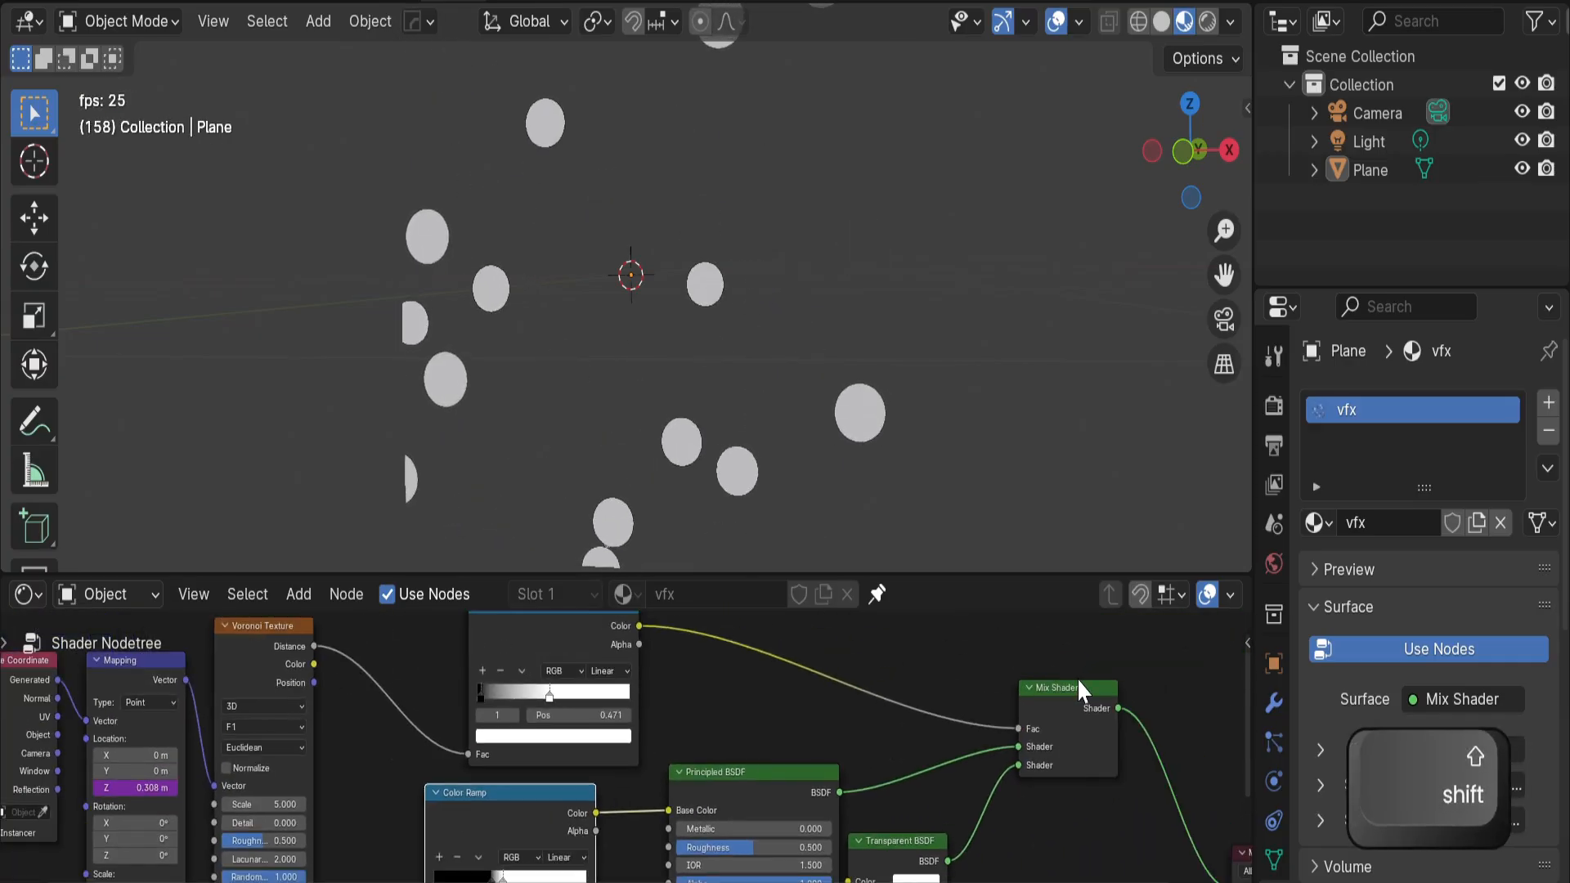
drag(1068, 692, 1055, 823)
shift+middle_drag(938, 800, 819, 715)
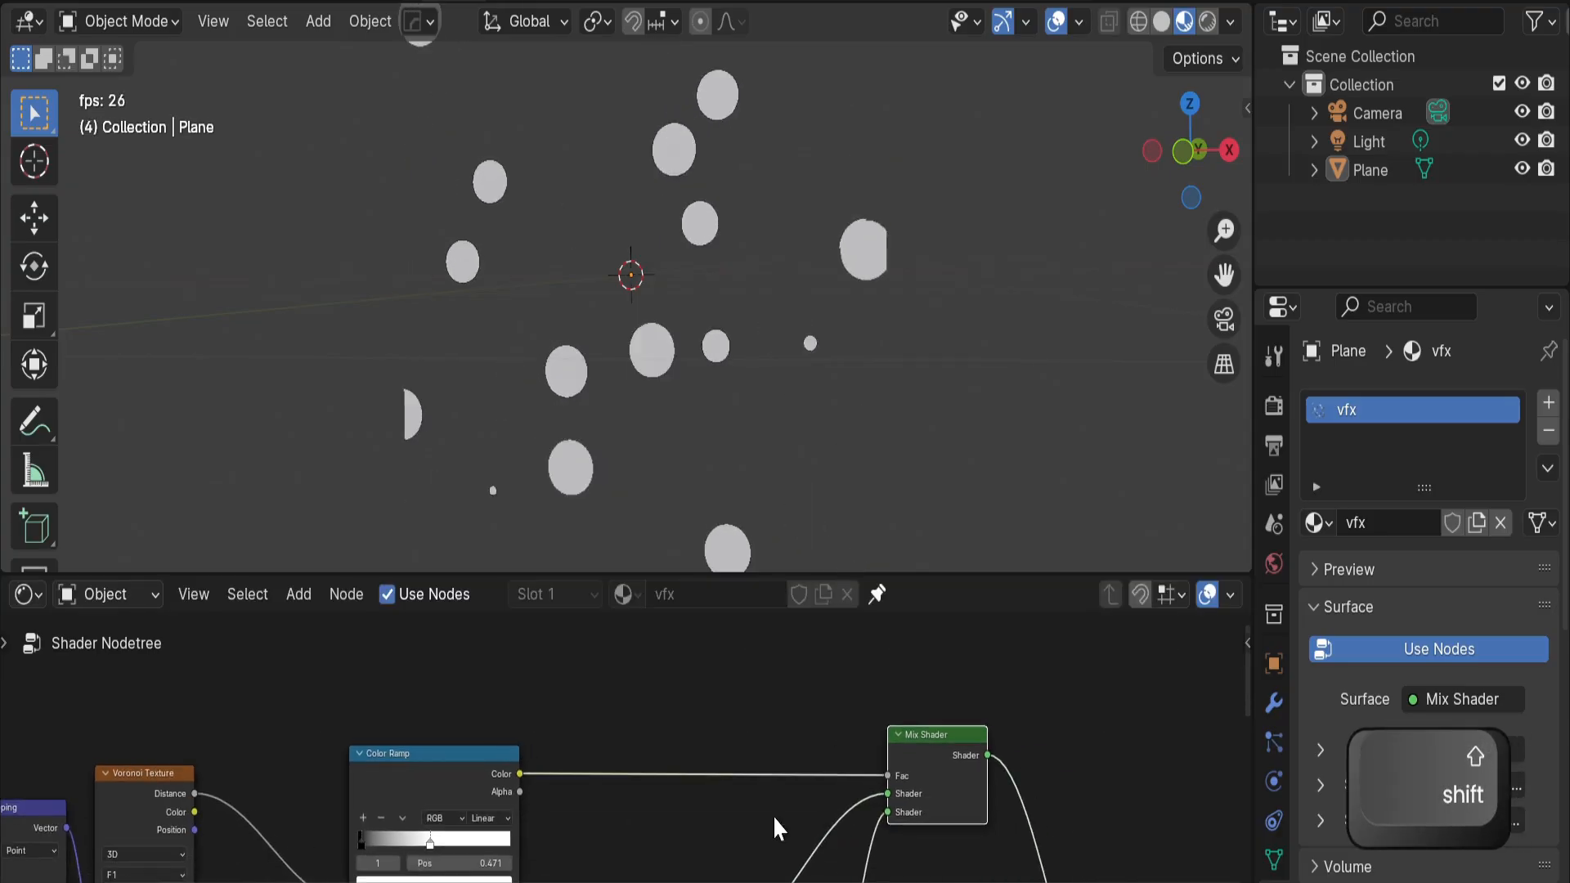
shift+middle_drag(785, 829, 704, 745)
shift+middle_drag(457, 840, 681, 720)
drag(687, 720, 677, 733)
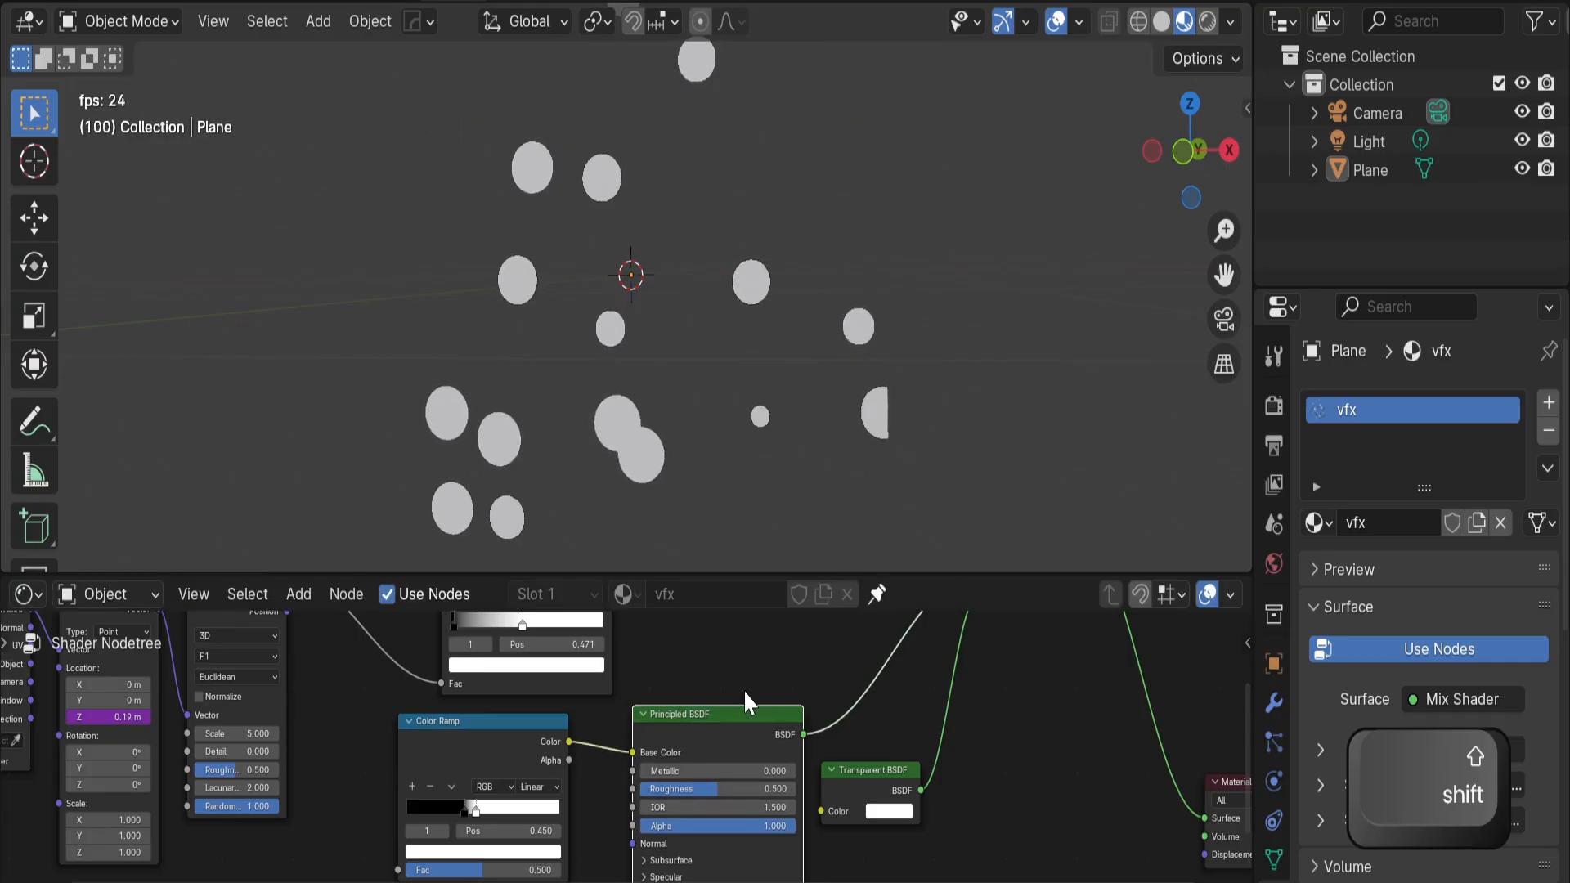
Try darkening the Transparent BSDF's color and bring its Value back to 1.000
middle_drag(864, 792, 718, 729)
scroll(718, 729, up, 3)
click(746, 756)
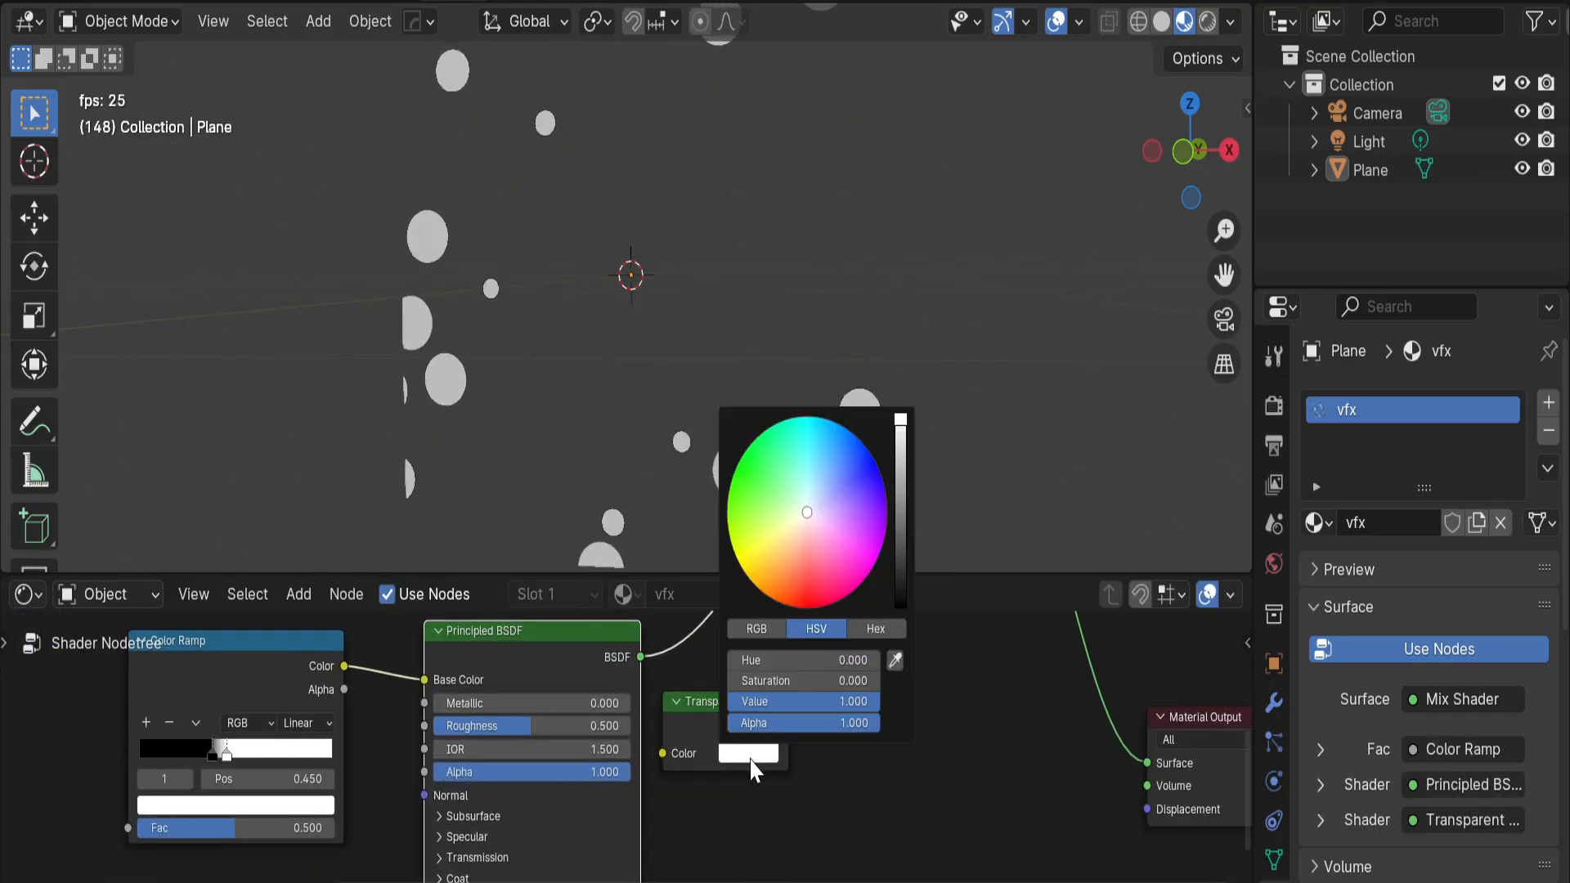
click(741, 756)
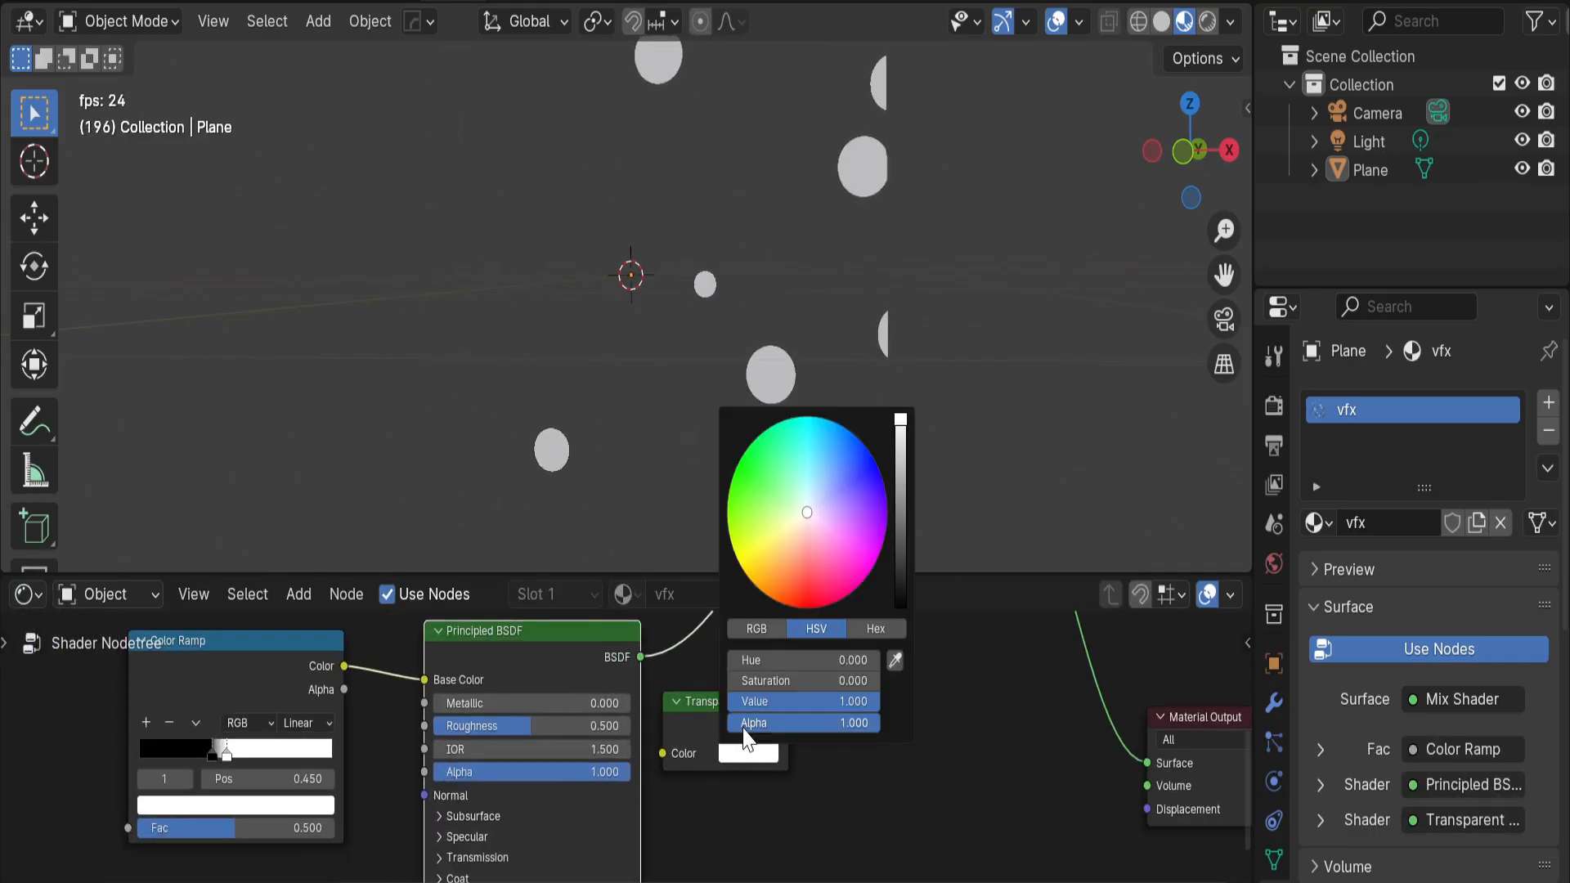
middle_drag(740, 785, 799, 798)
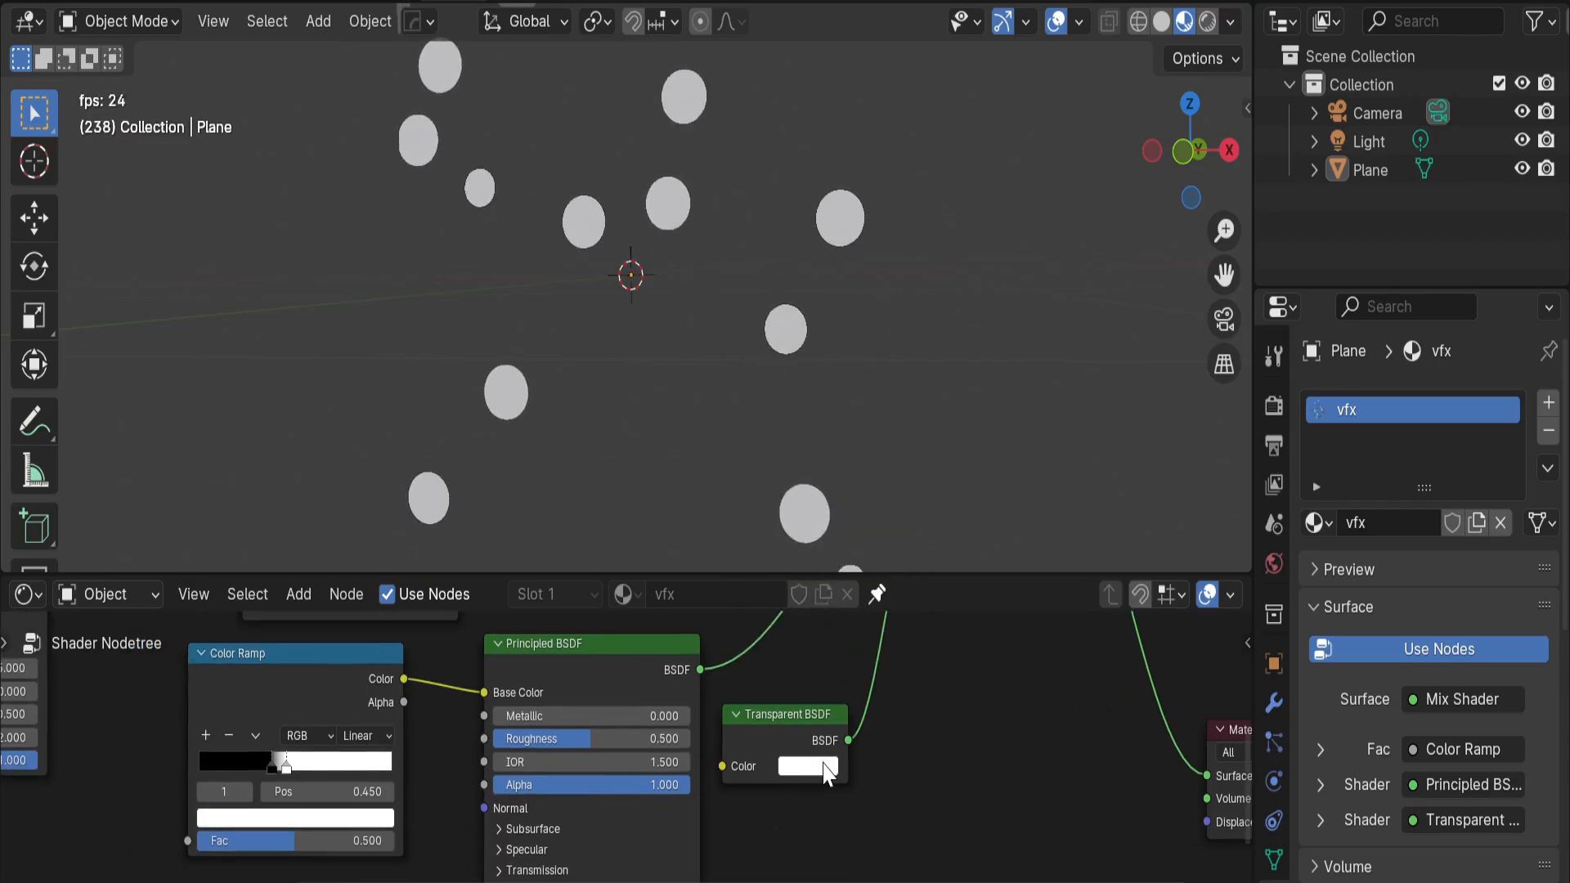
click(808, 766)
drag(961, 527, 960, 431)
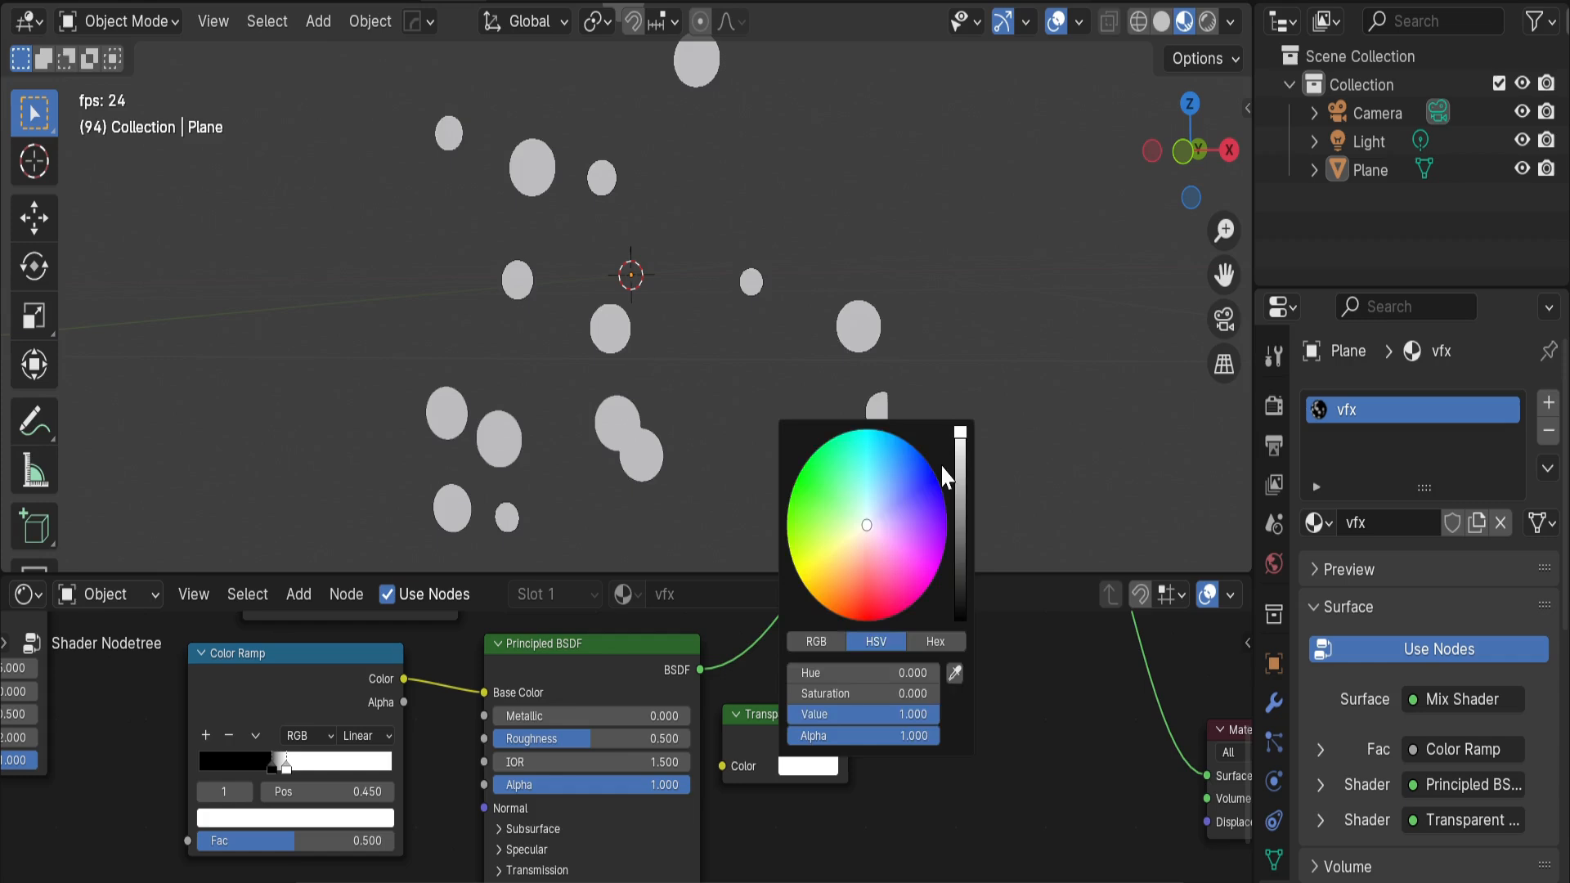
Add a third stop at 0.595 to the Color Ramp feeding Base Color, and add and remove one extra stop
middle_drag(301, 718, 654, 763)
middle_drag(653, 820, 670, 785)
scroll(671, 785, up, 5)
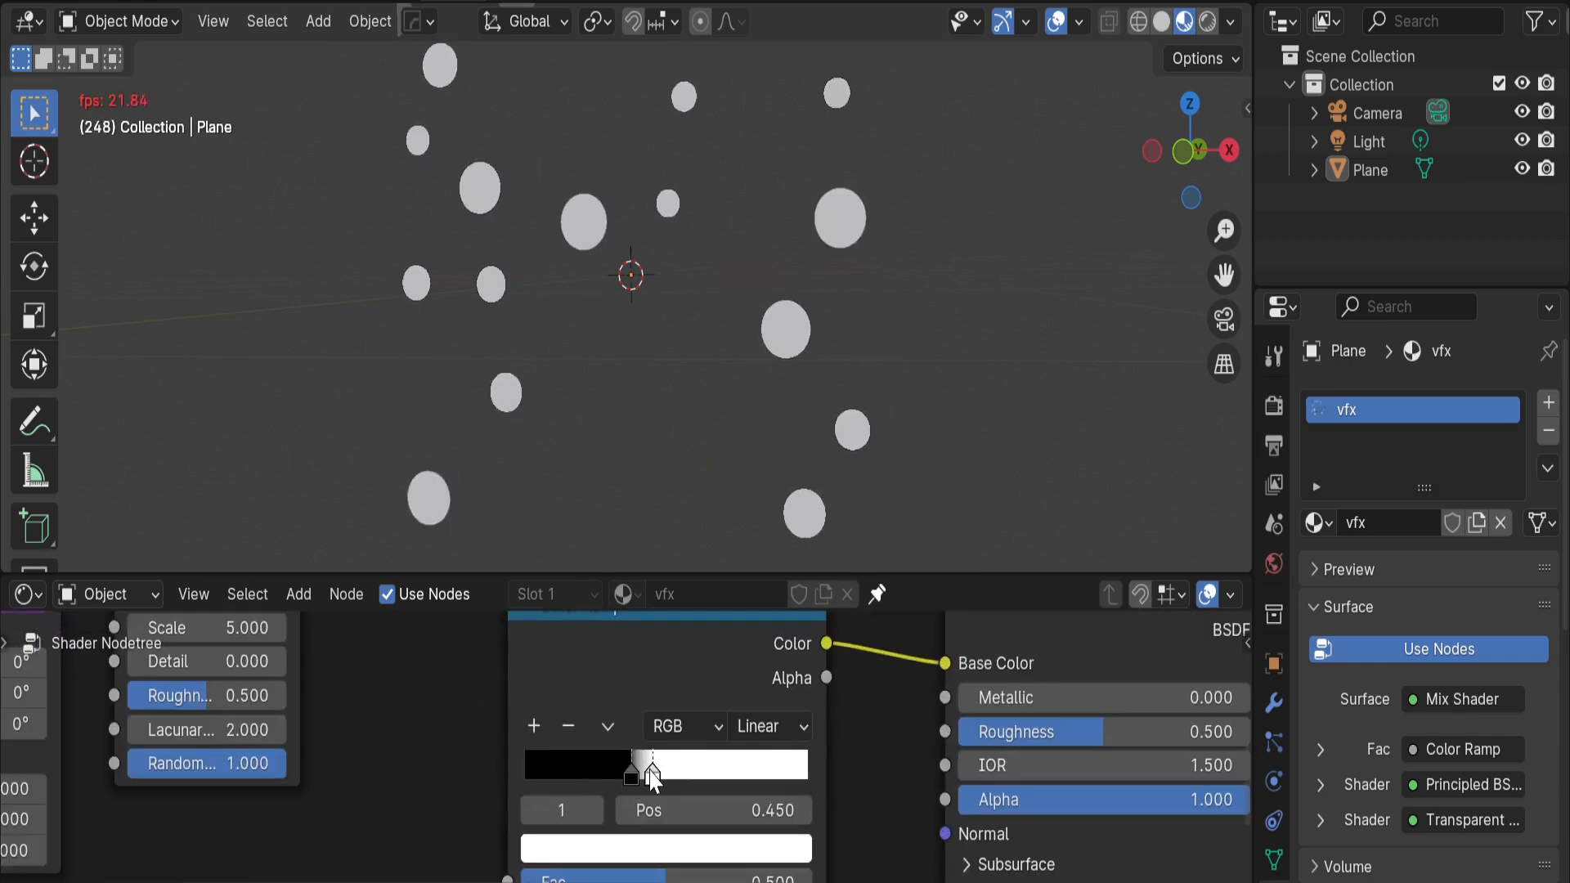
ctrl+click(691, 768)
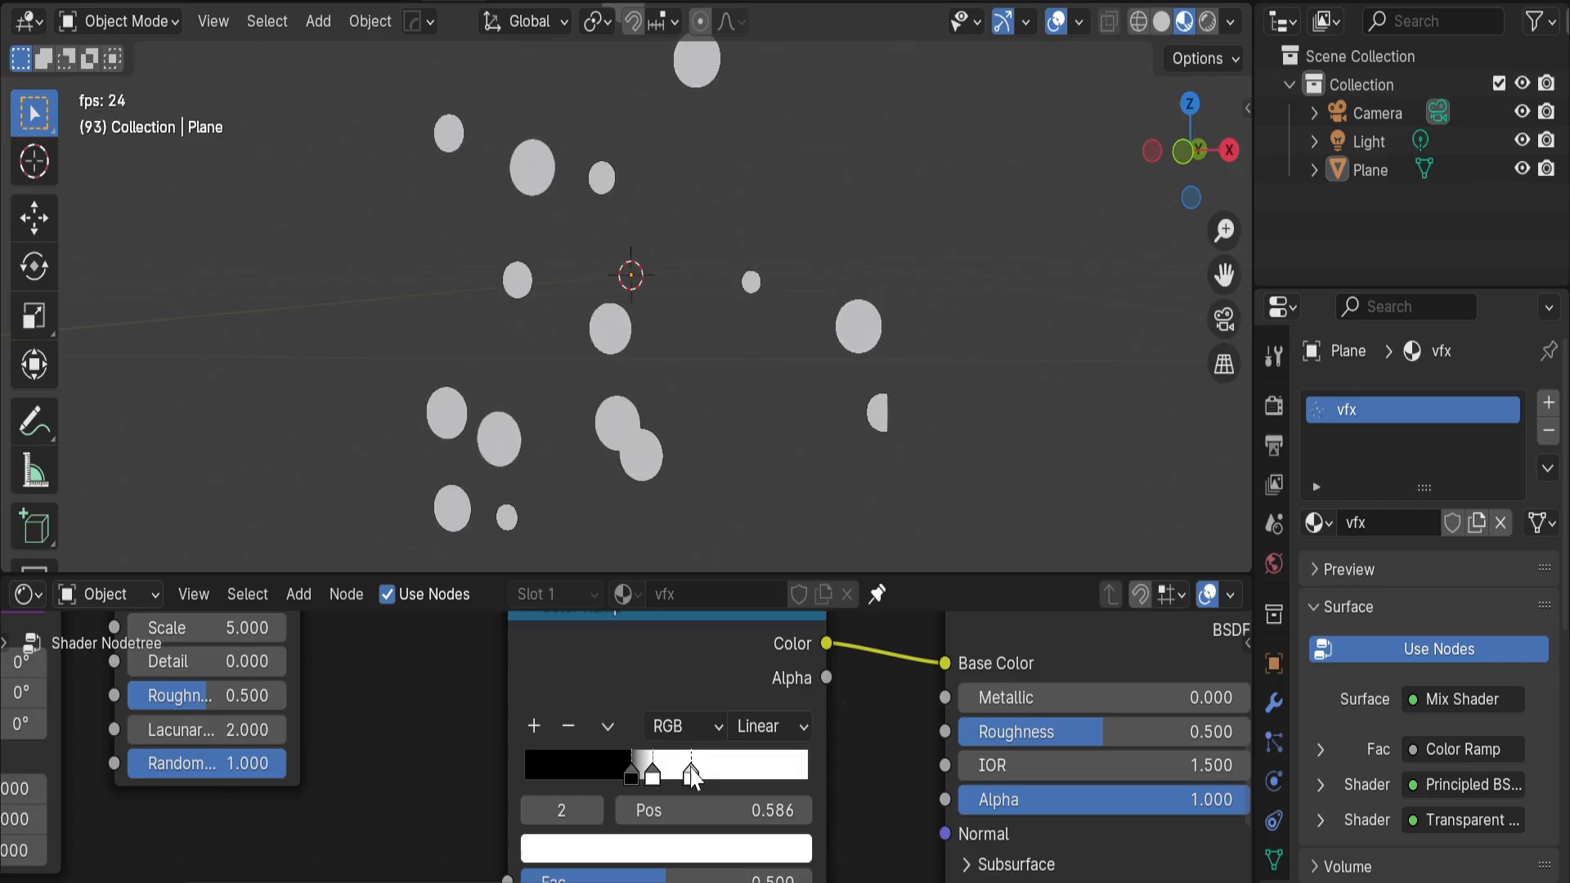
drag(692, 774, 665, 775)
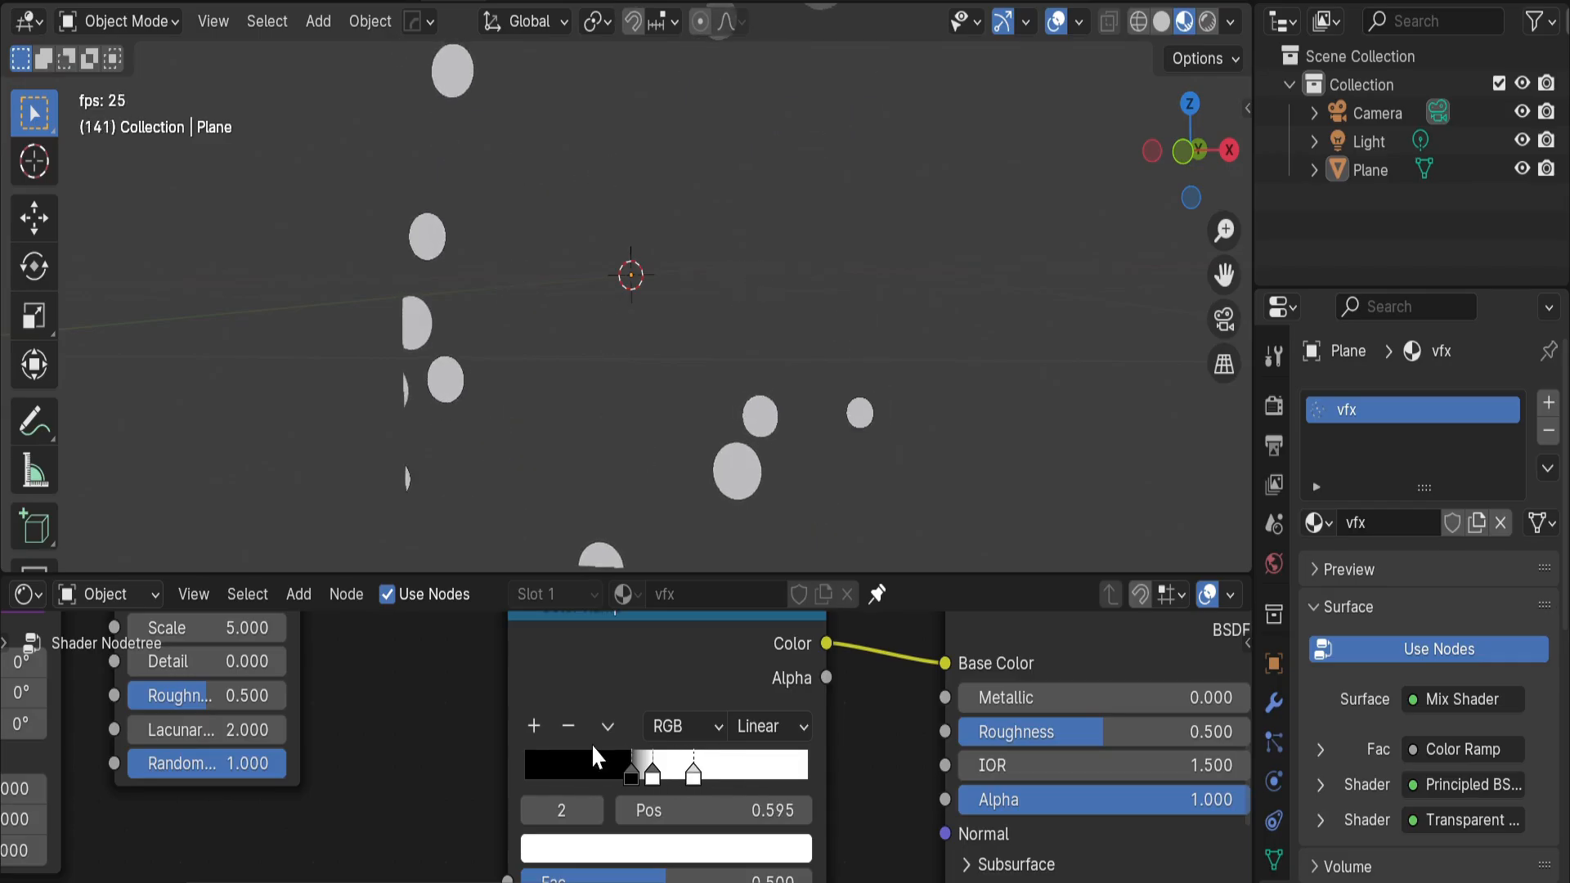
click(534, 725)
click(568, 729)
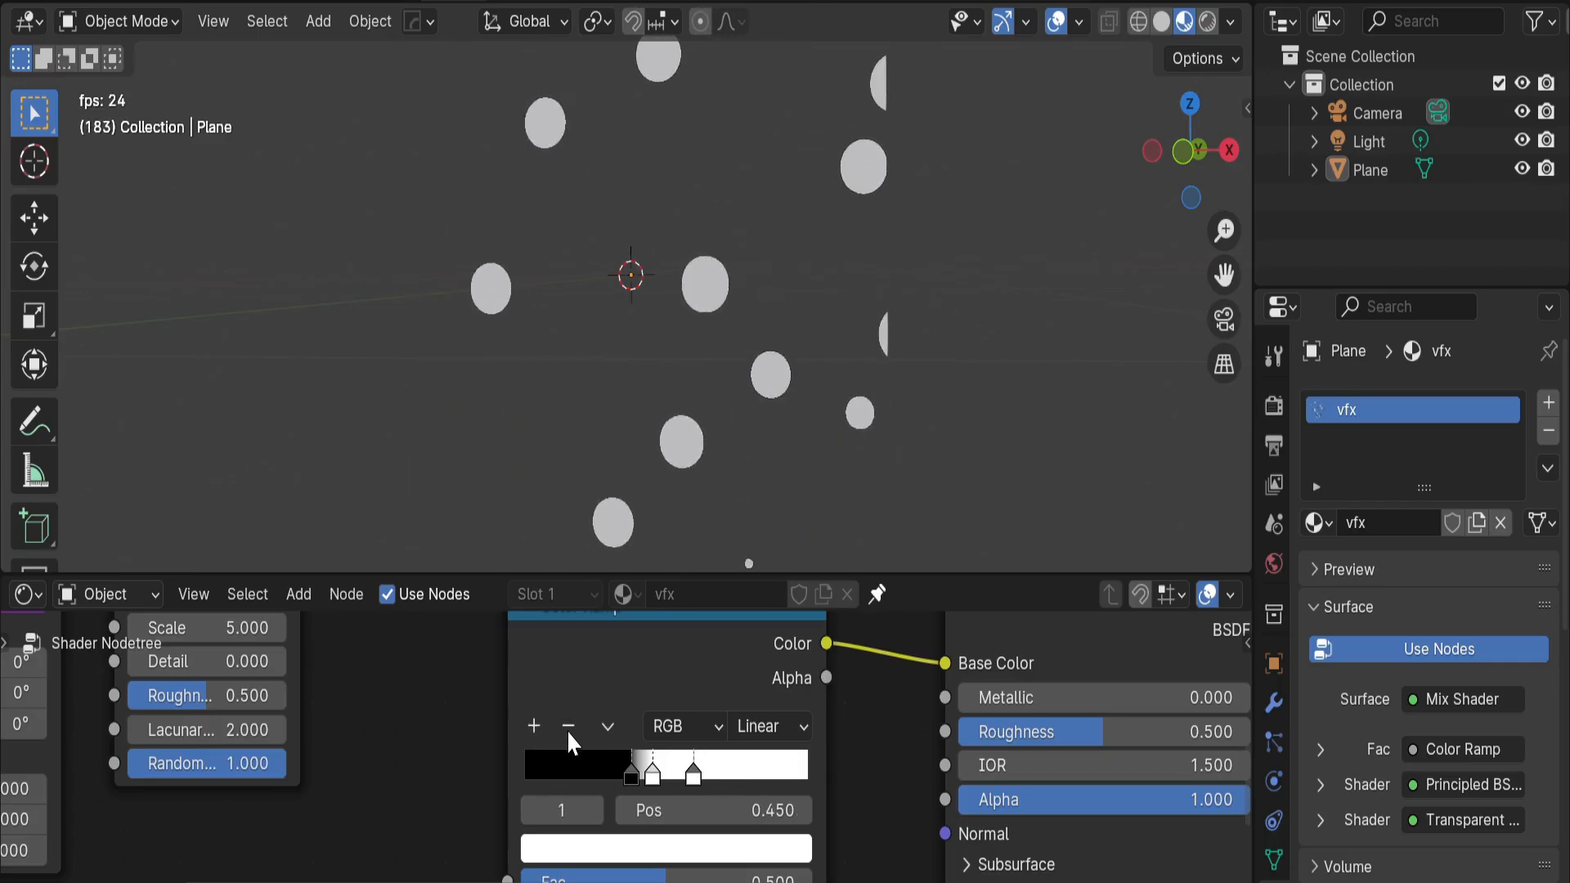
Color the second Color Ramp's third stop yellow and move it to 0.523, close to the white stop
ctrl+click(759, 775)
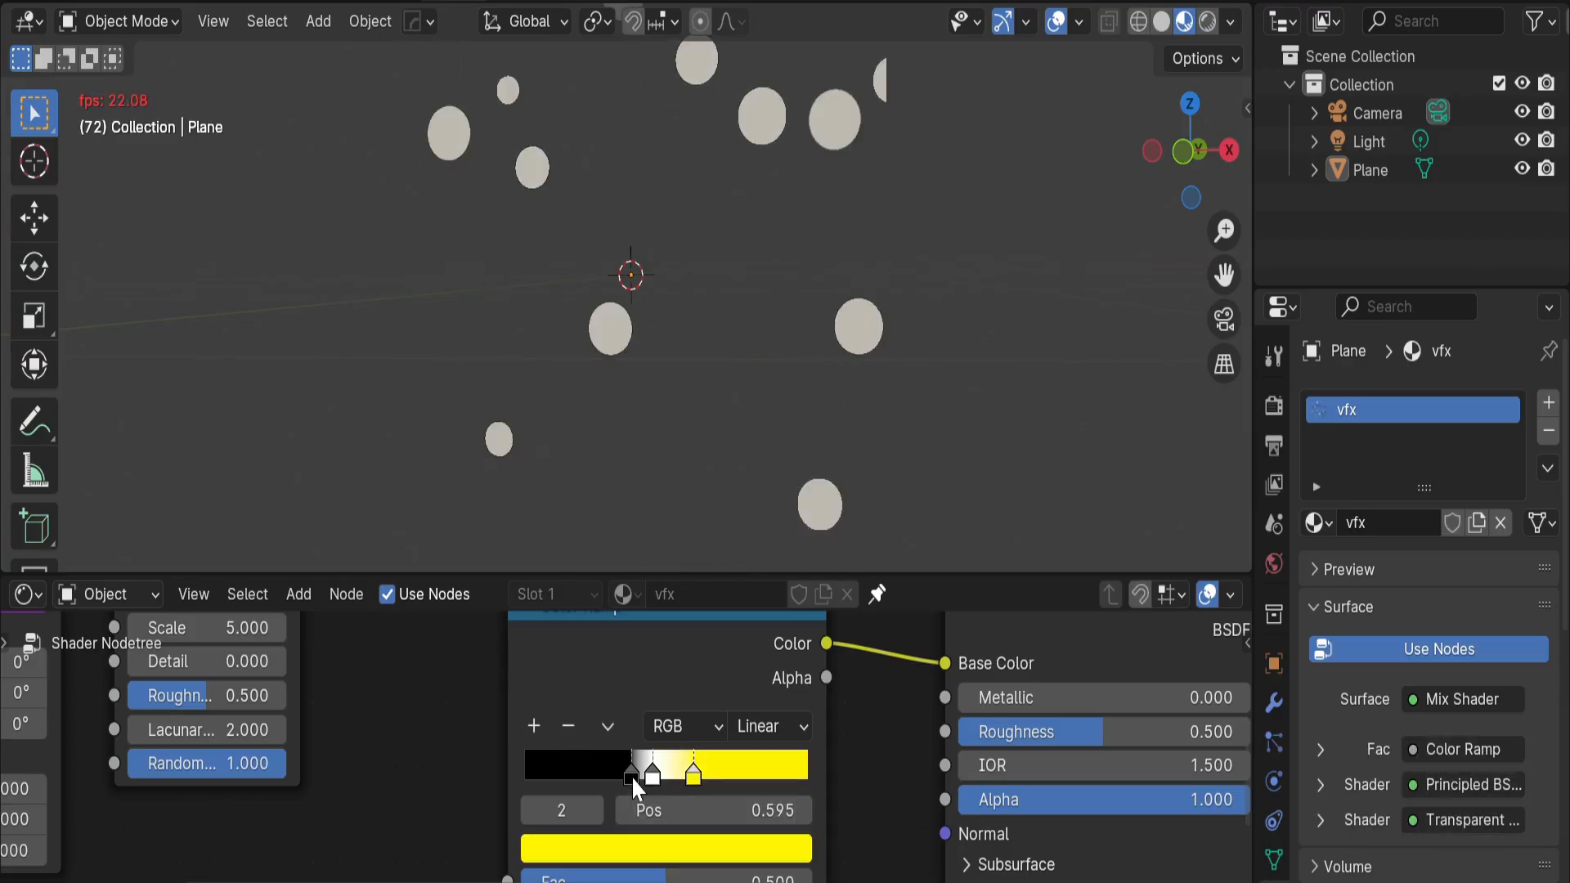
scroll(627, 757, up, 4)
drag(672, 791, 695, 790)
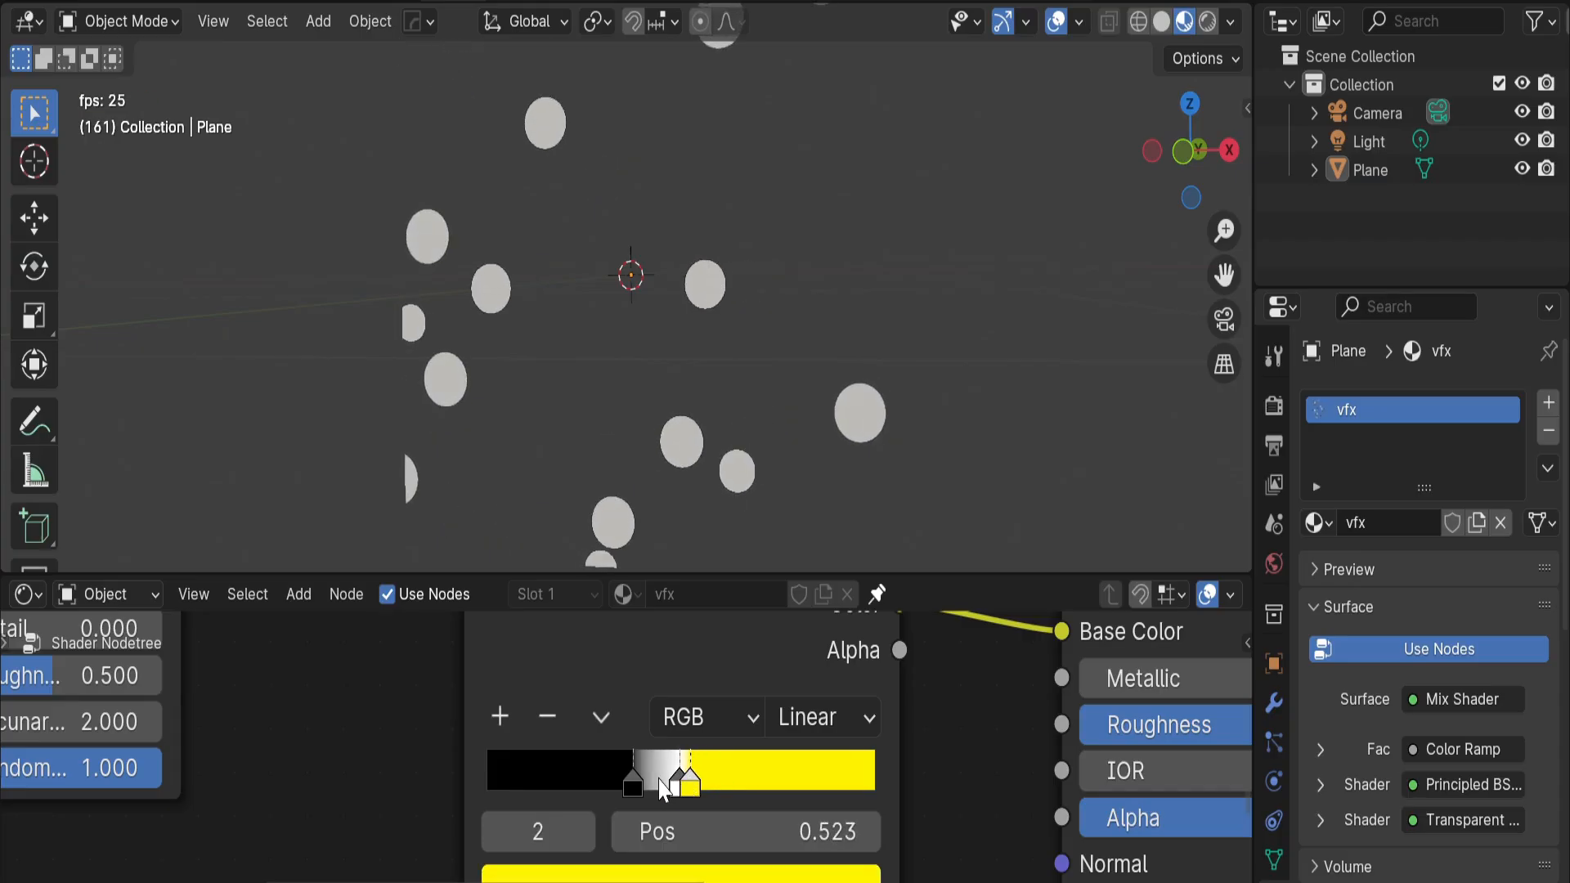
Add a red stop at 0.456 between the black and white stops of the second Color Ramp
ctrl+click(659, 777)
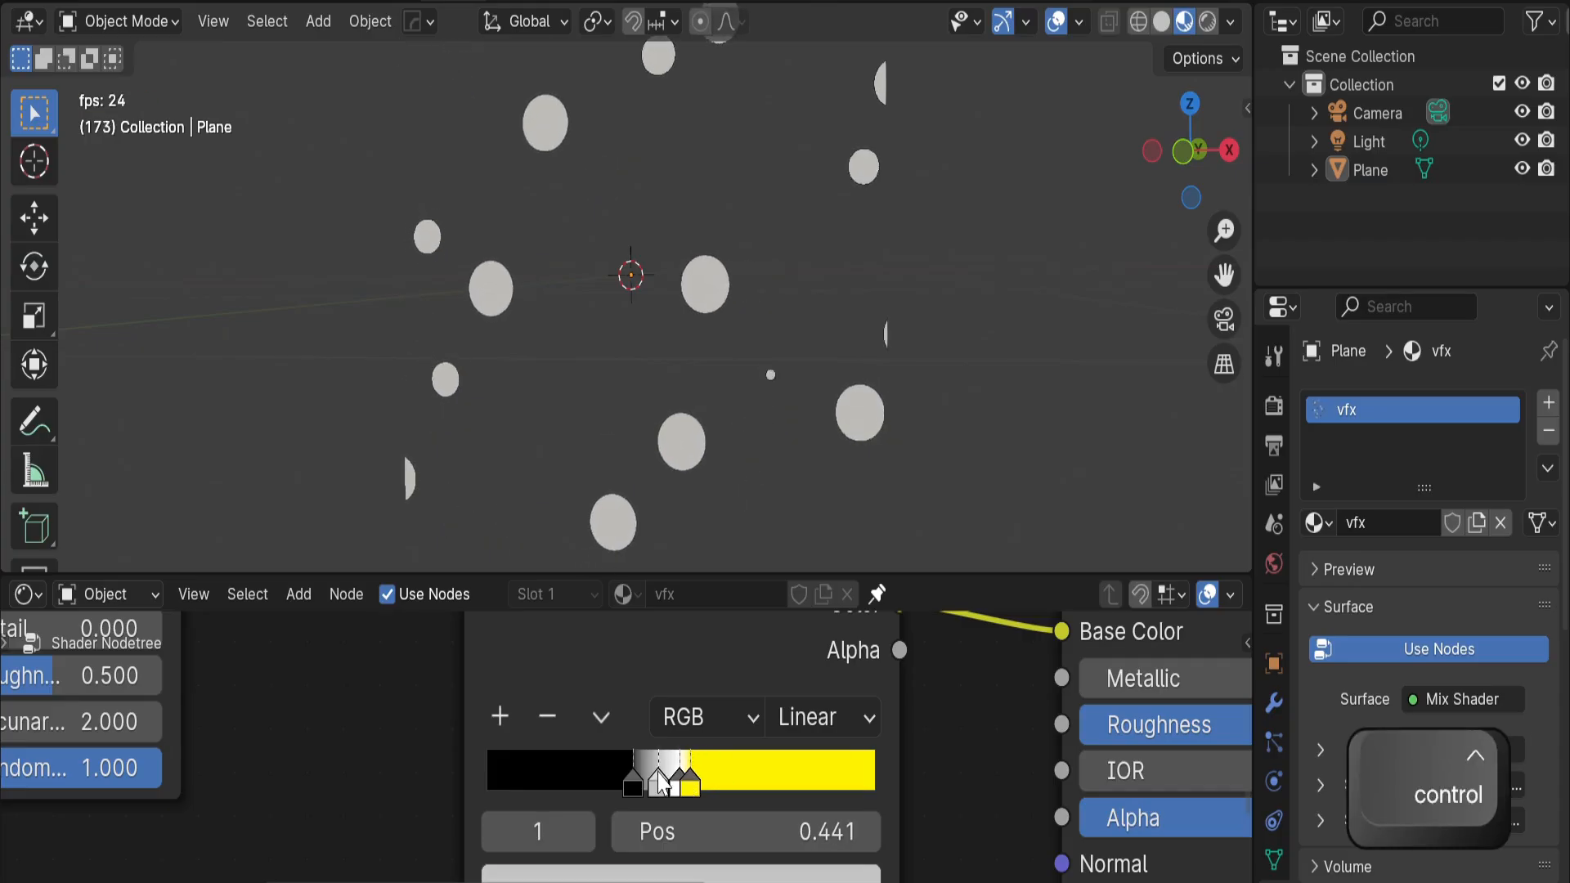
click(718, 875)
click(656, 590)
scroll(572, 761, down, 2)
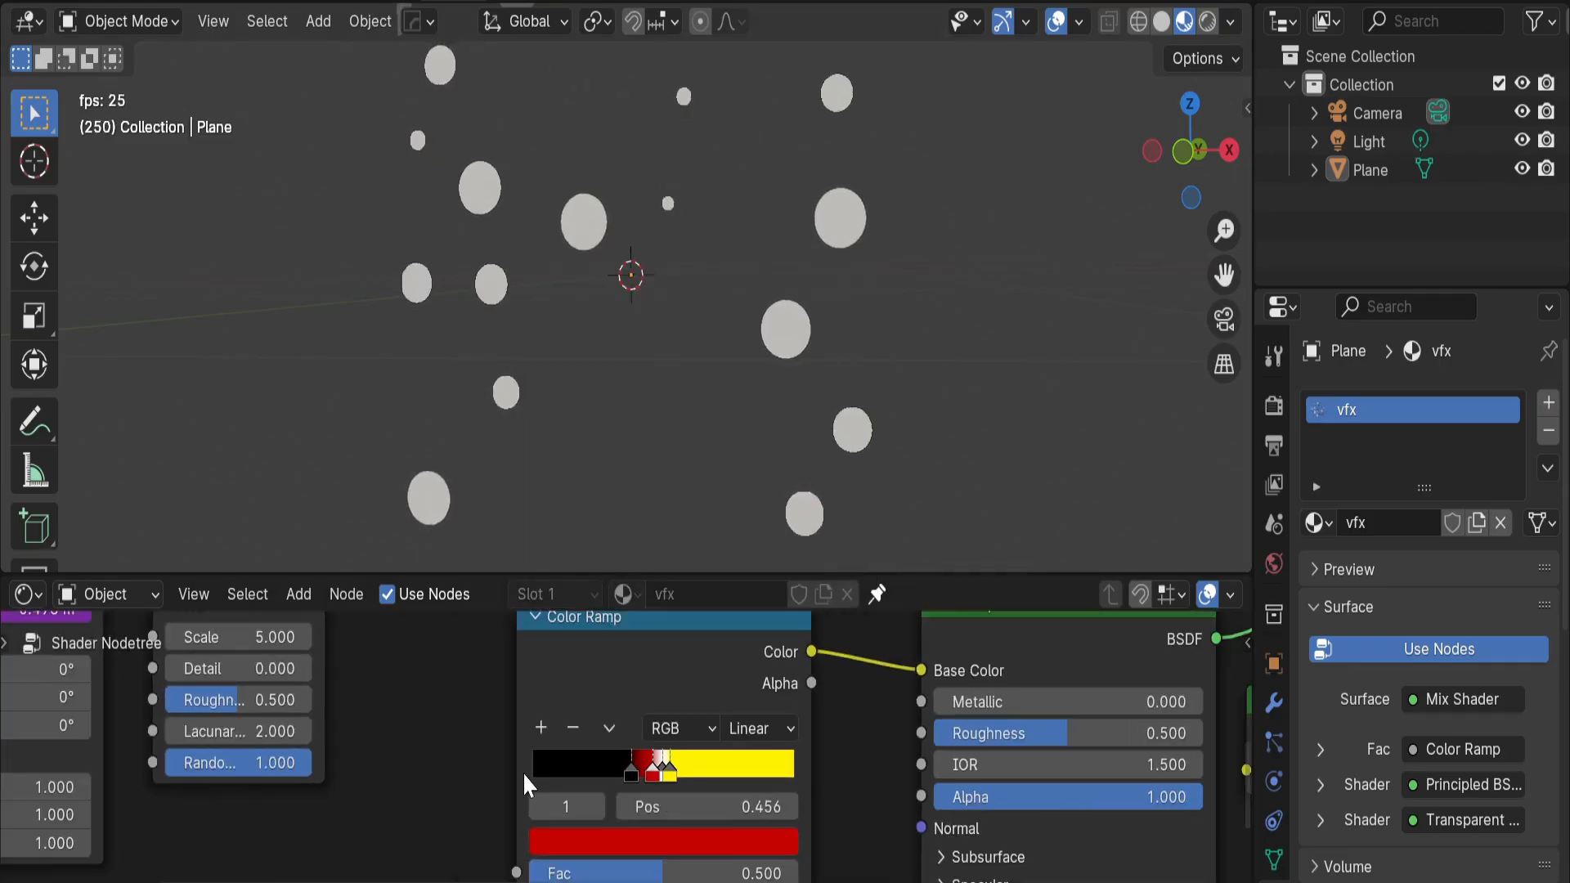
Add a Noise Texture node below the Voronoi Texture, beside the second Color Ramp
scroll(527, 777, down, 4)
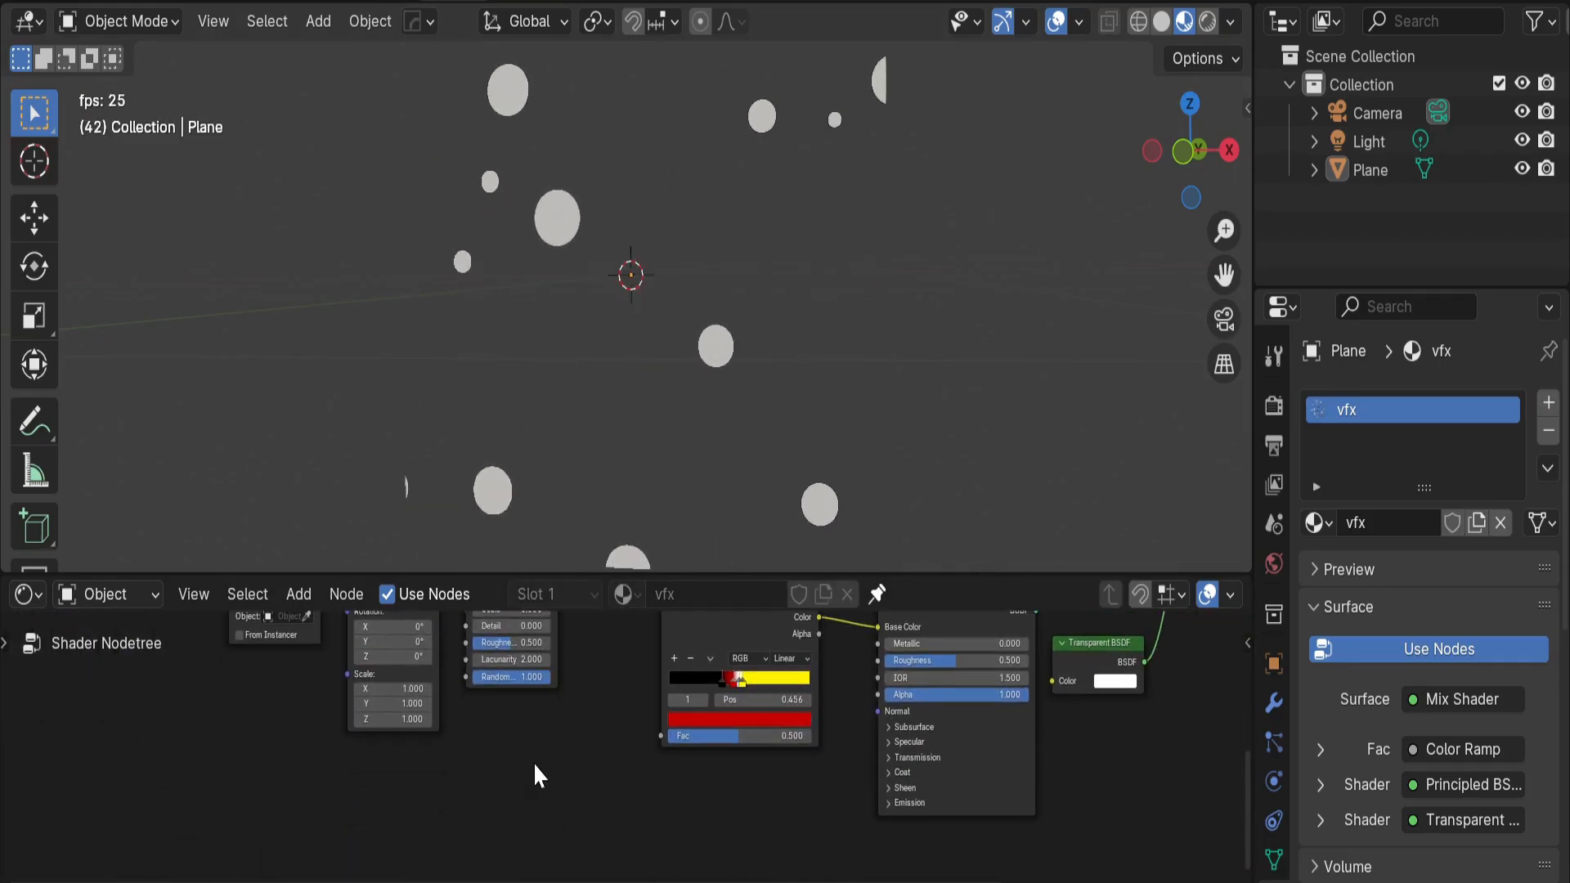
key(shift+a)
click(429, 571)
text(moi)
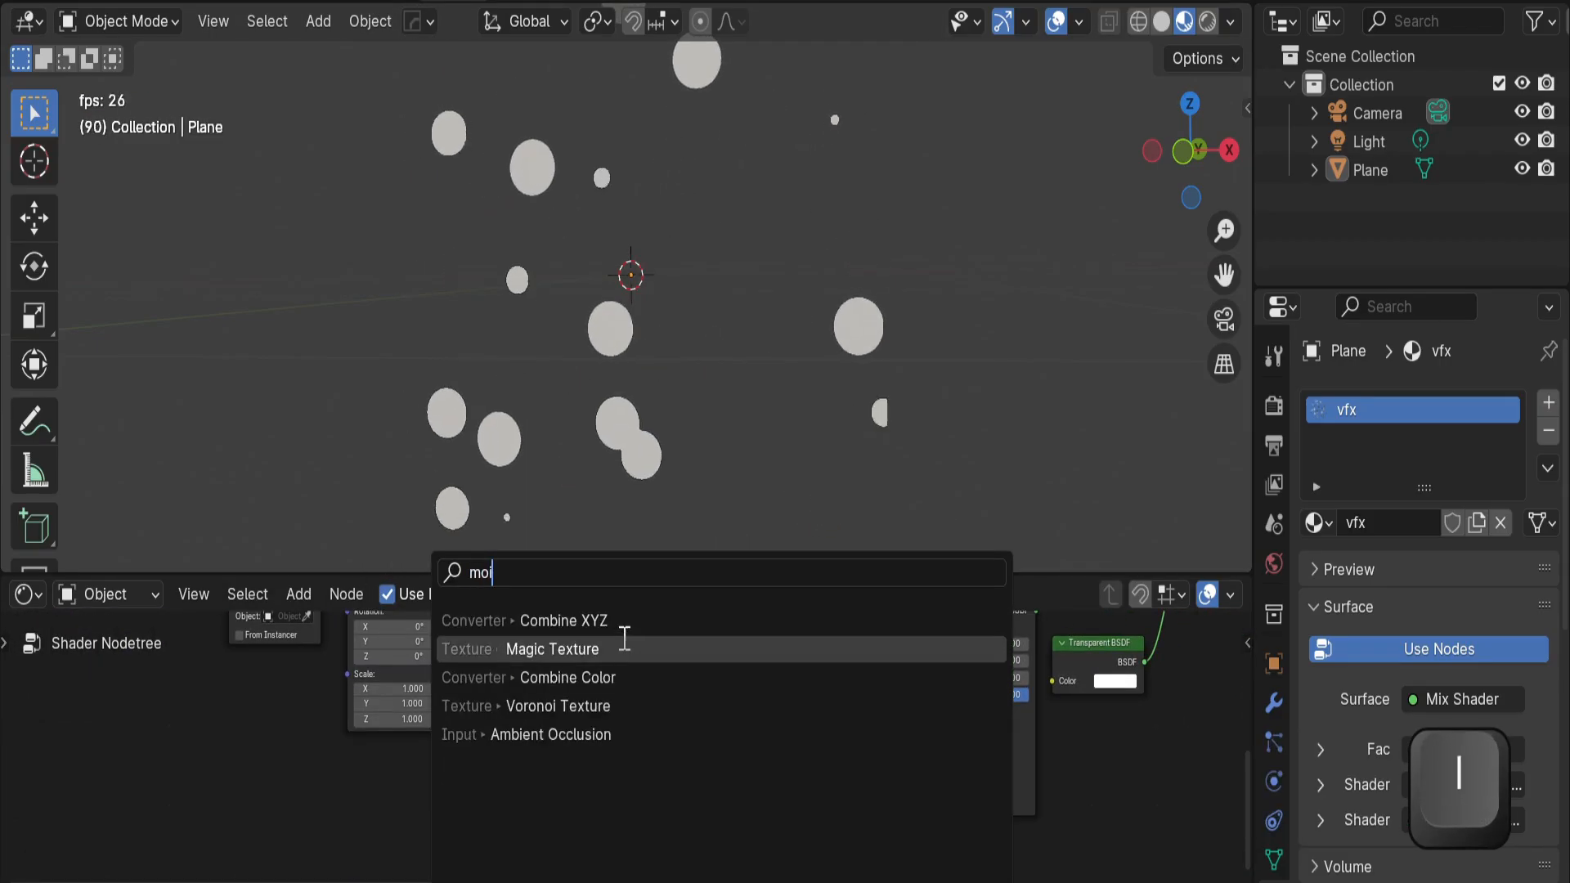
key(BackSpace)
key(BackSpace)
key(BackSpace)
text(noi)
click(604, 624)
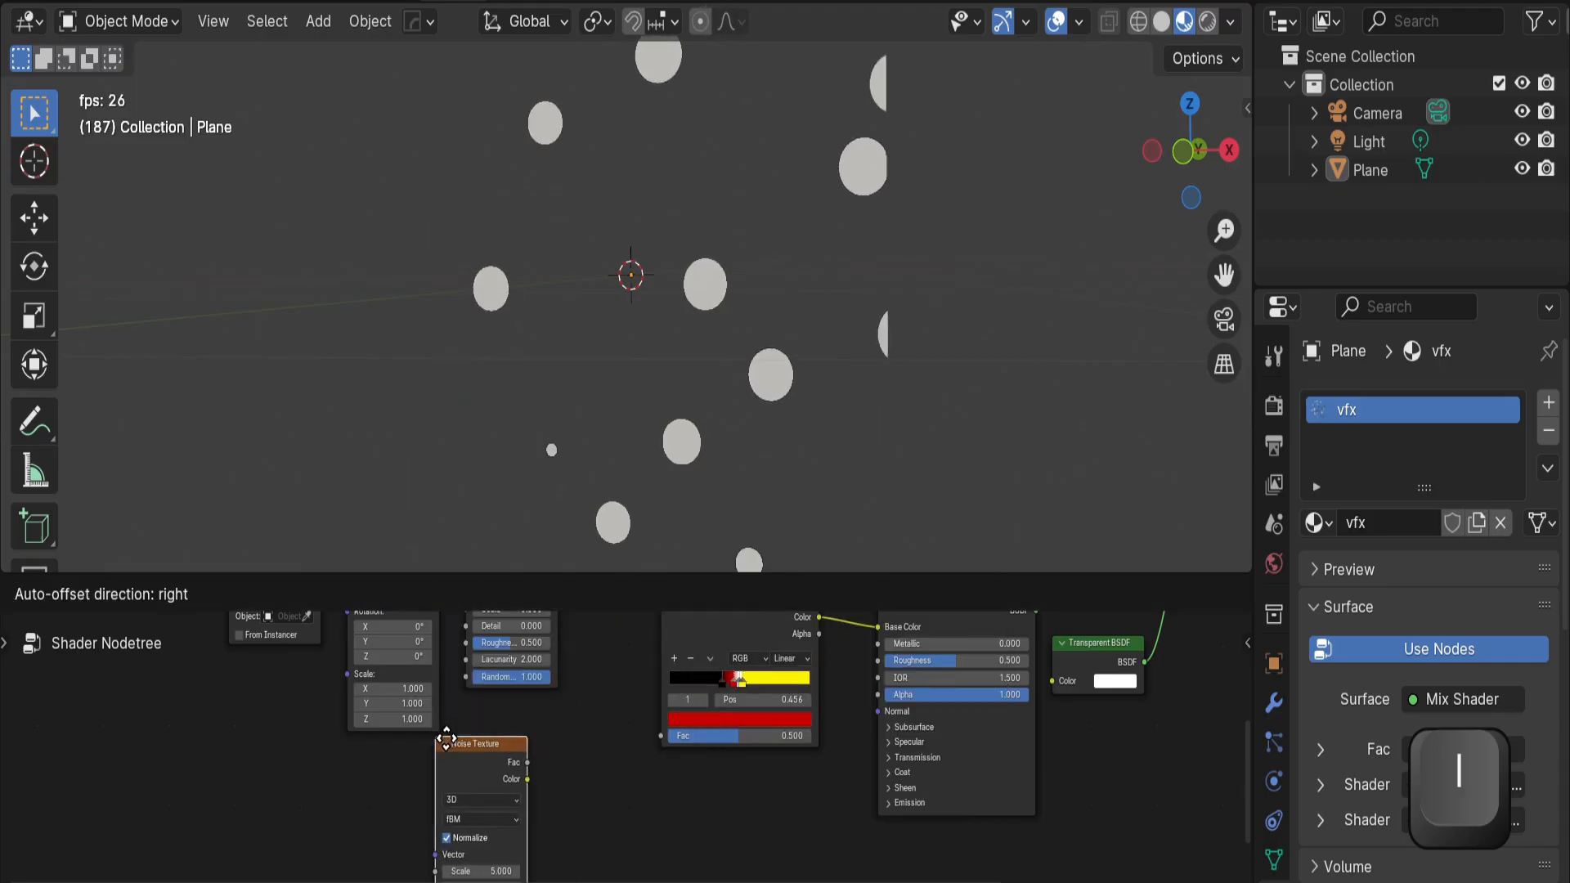
click(447, 733)
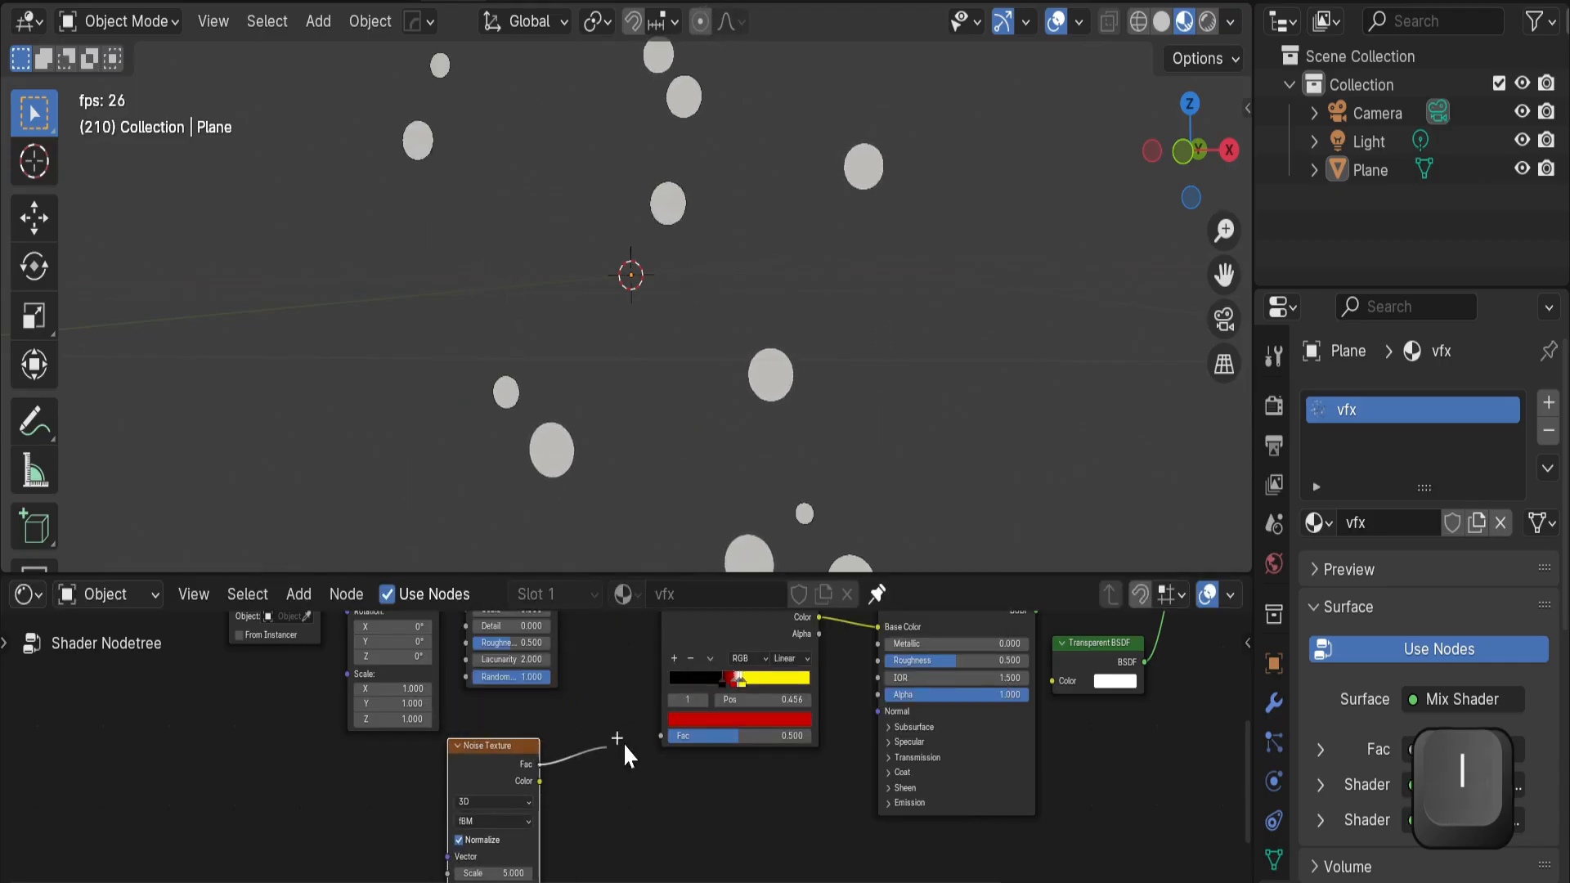
Connect the Noise Texture's Fac to the second Color Ramp's Fac and shift the node closer to the ramp
drag(623, 742, 661, 737)
drag(492, 750, 564, 728)
shift+middle_drag(655, 597, 621, 655)
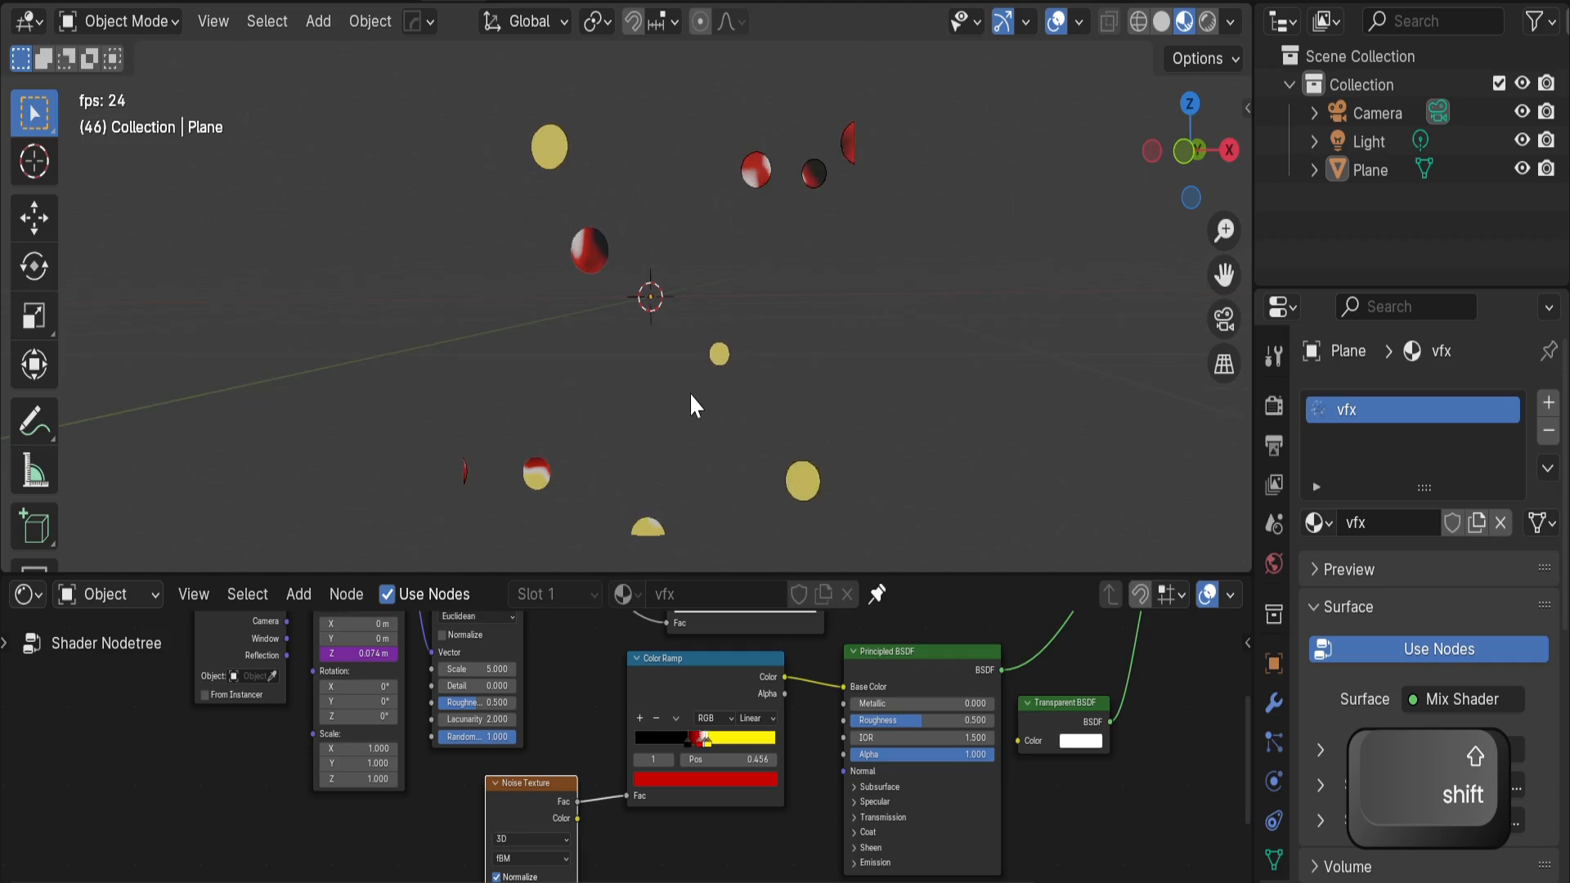
scroll(622, 788, up, 2)
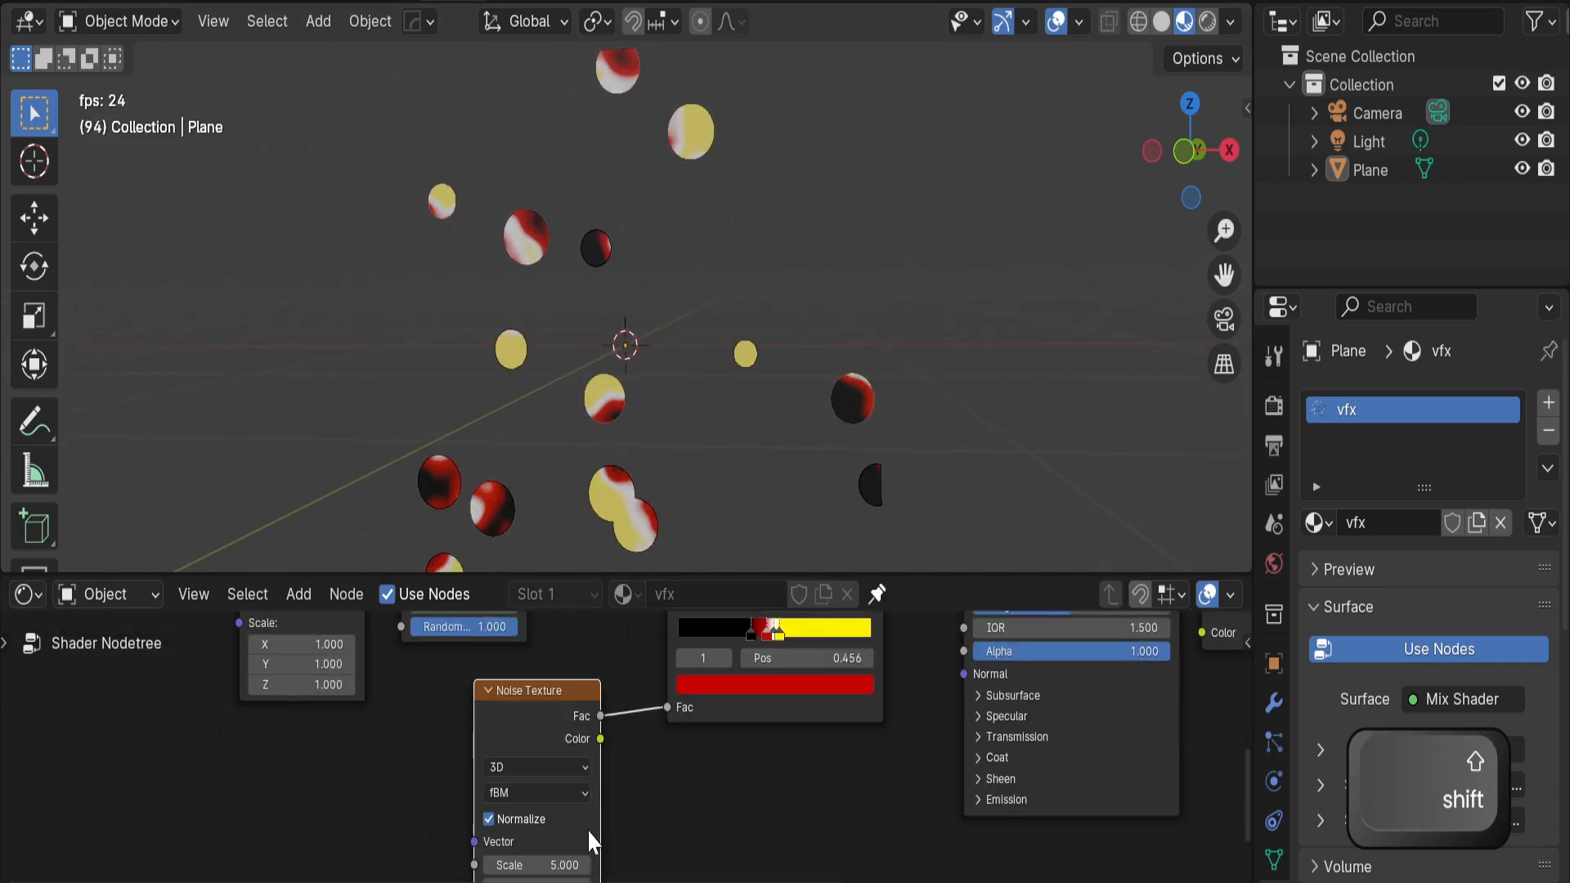
Raise the Noise Texture's Scale to about 42.4
shift+middle_drag(588, 830, 643, 680)
scroll(603, 720, up, 1)
drag(599, 713, 817, 714)
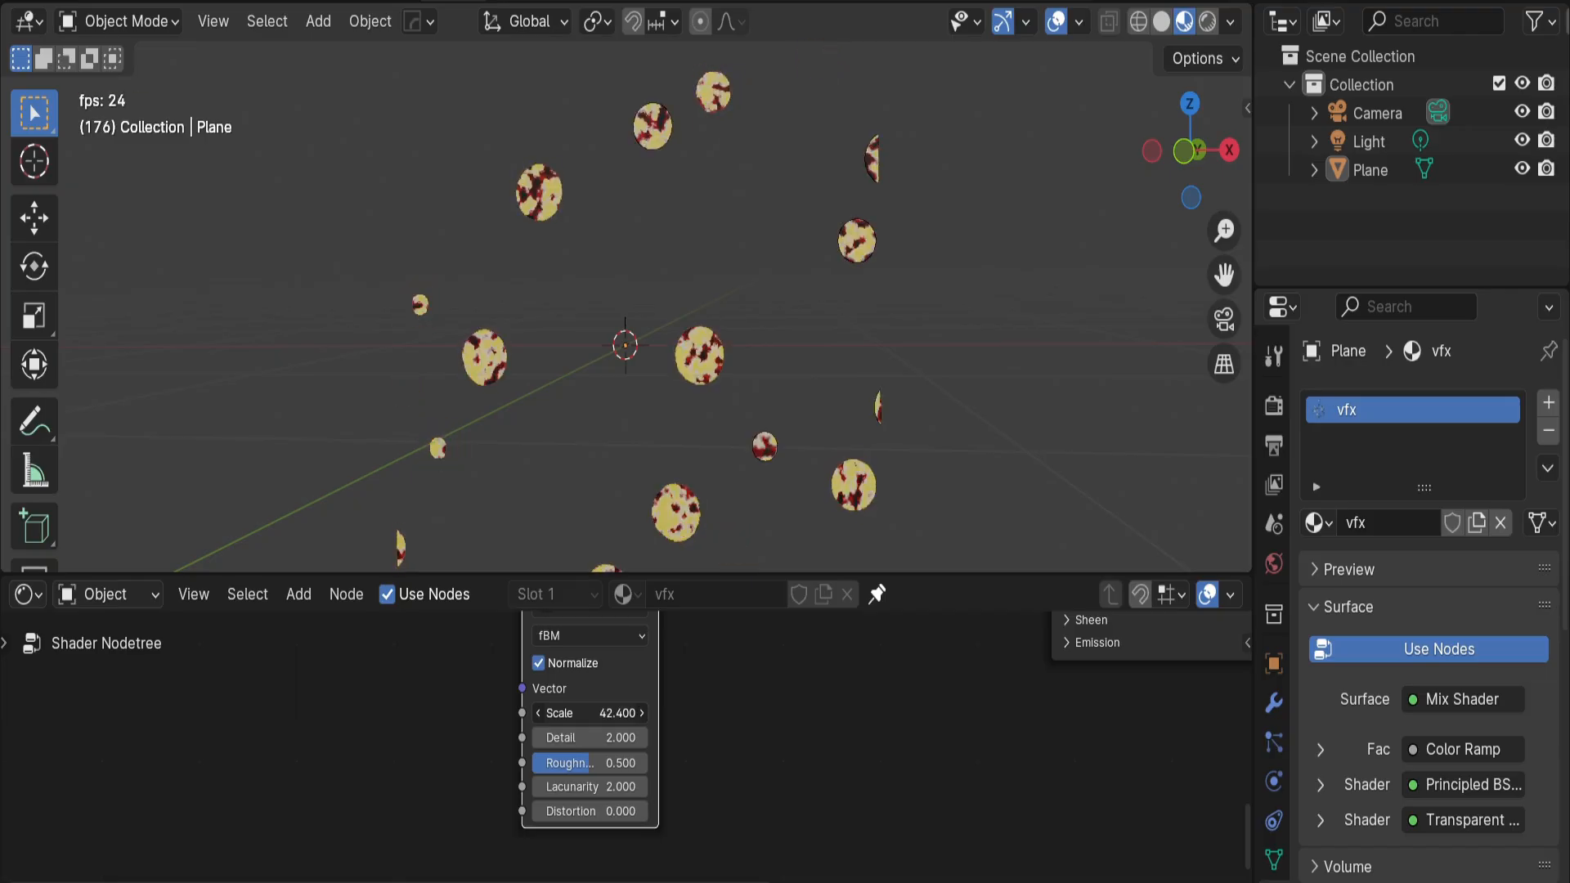
Delete the Principled BSDF node from the vfx material
mouse_move(826, 624)
shift+middle_down()
mouse_move(753, 723)
mouse_move(710, 730)
mouse_move(666, 789)
shift+middle_up()
scroll(710, 730, down, 2)
scroll(666, 720, down, 2)
mouse_move(639, 682)
shift+middle_down()
mouse_move(583, 781)
mouse_move(598, 761)
mouse_move(602, 636)
shift+middle_up()
scroll(691, 695, up, 4)
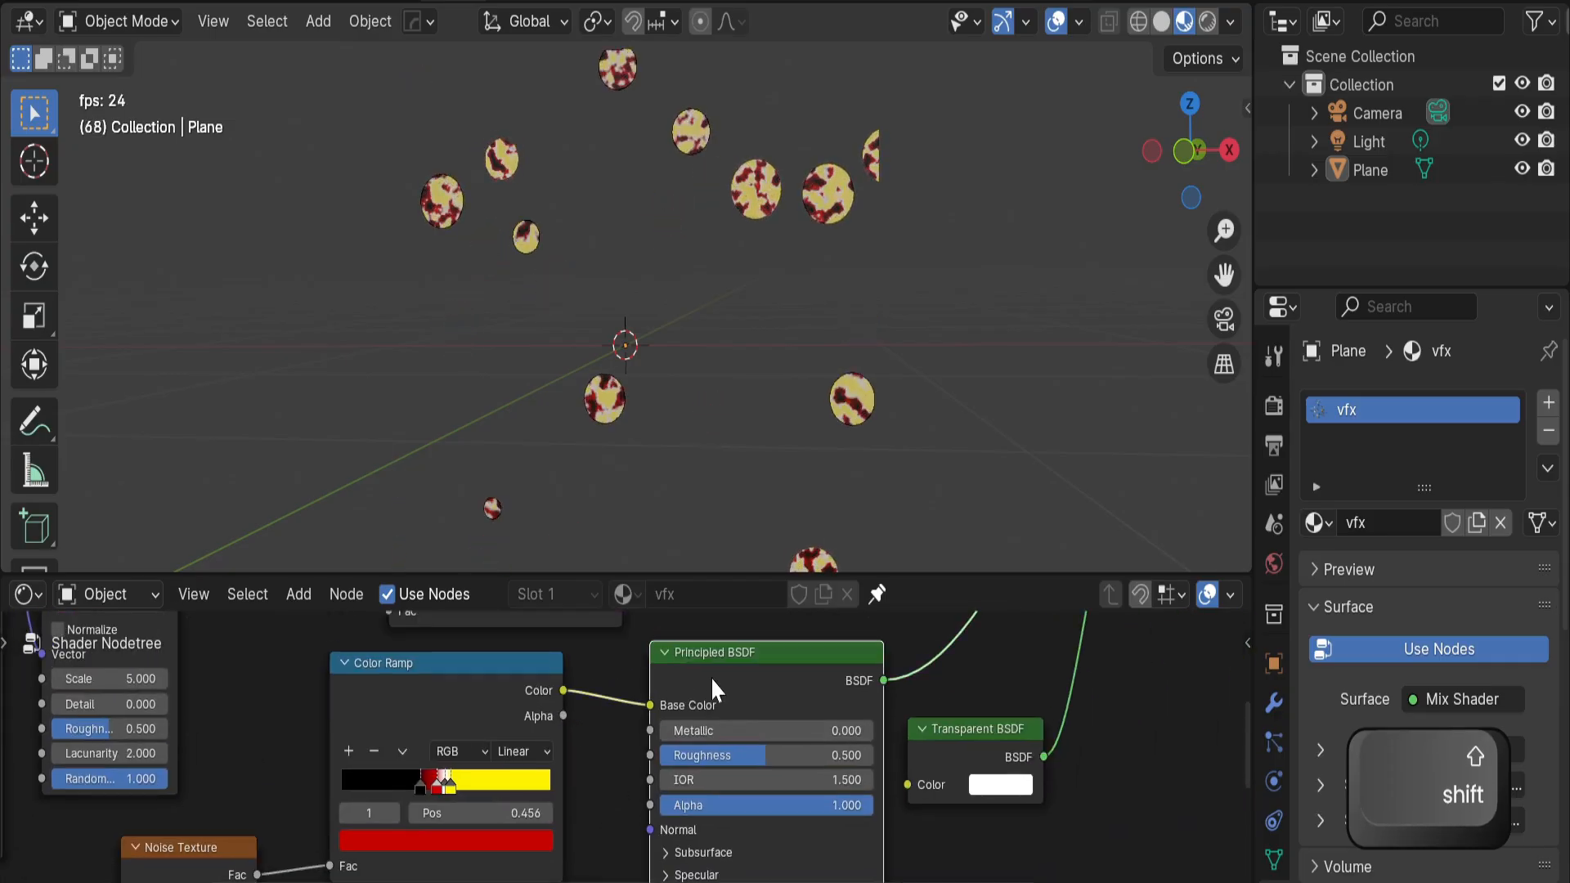
key(Delete)
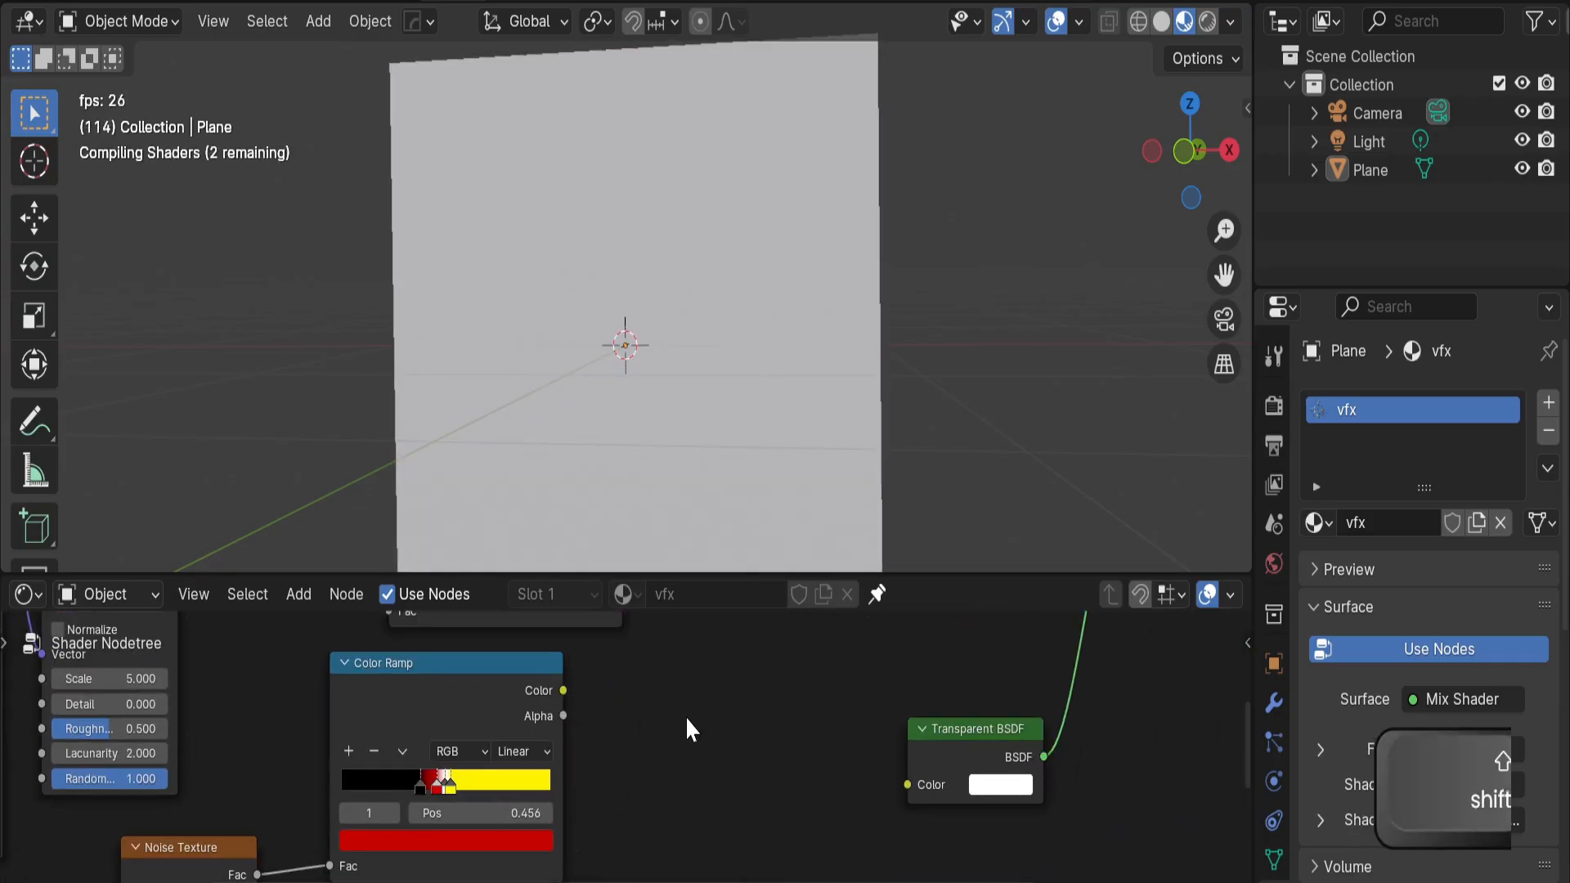
Add an Emission shader node between the second Color Ramp and the Transparent BSDF
key(shift+a)
click(669, 576)
text(en)
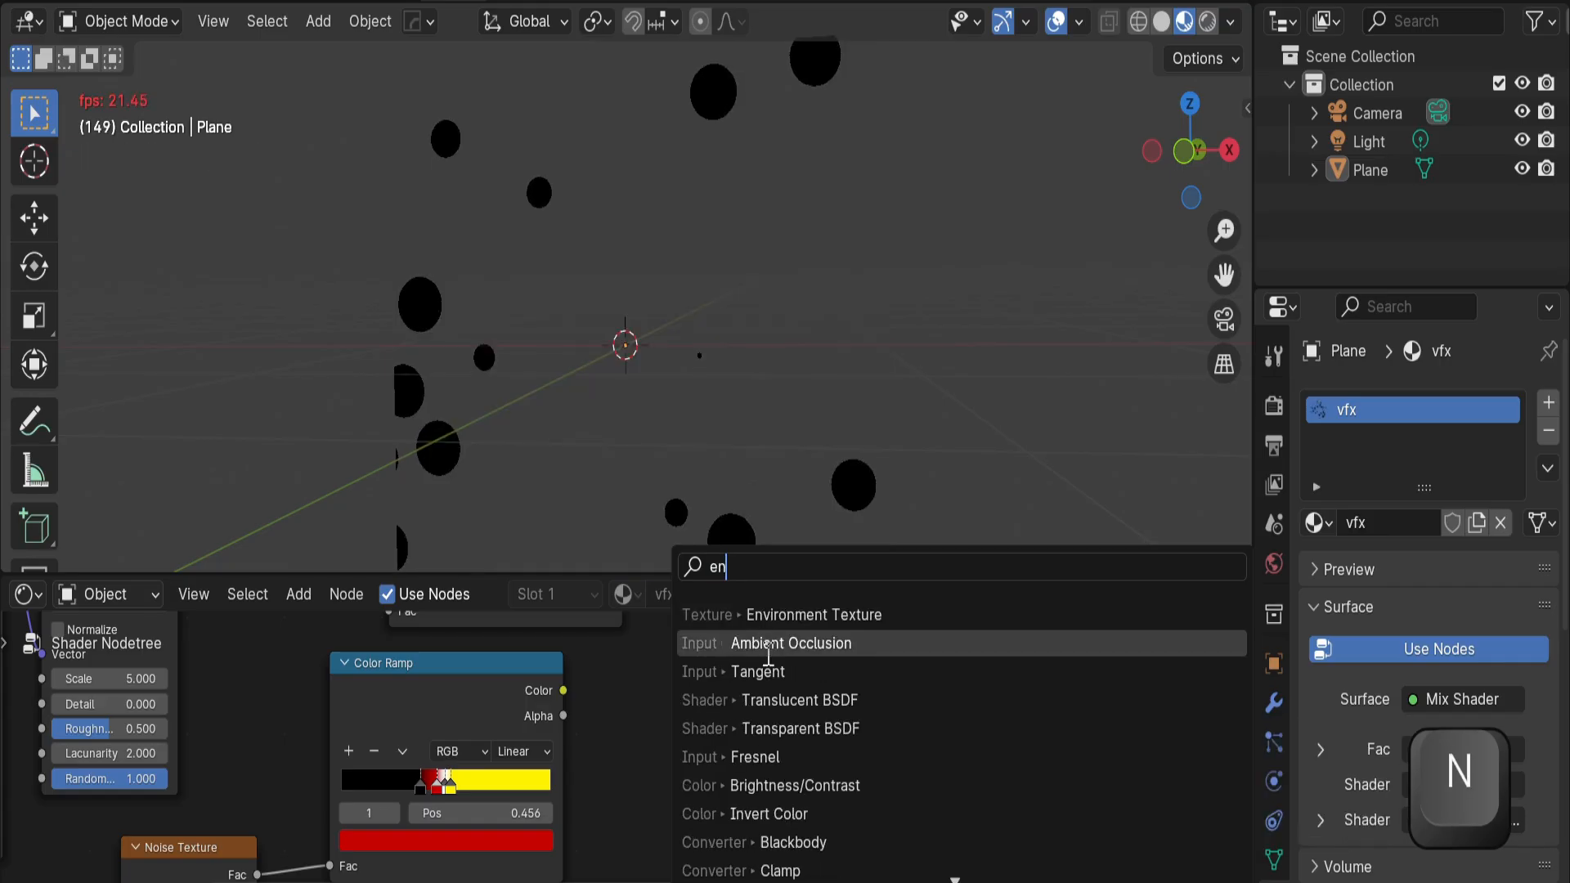
key(BackSpace)
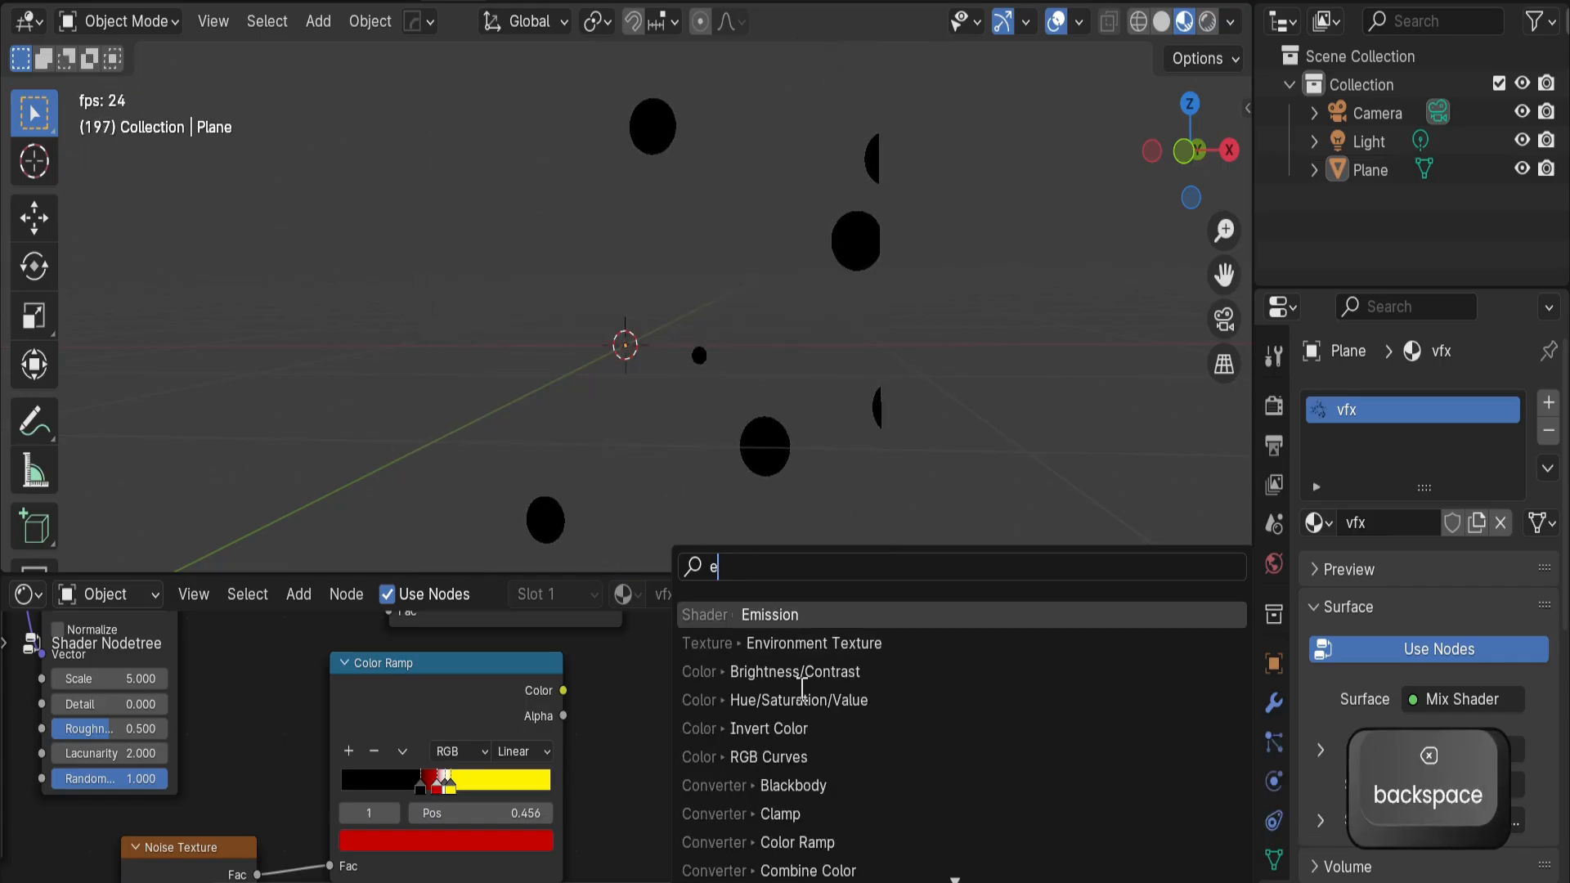
text(mi)
key(Return)
click(603, 679)
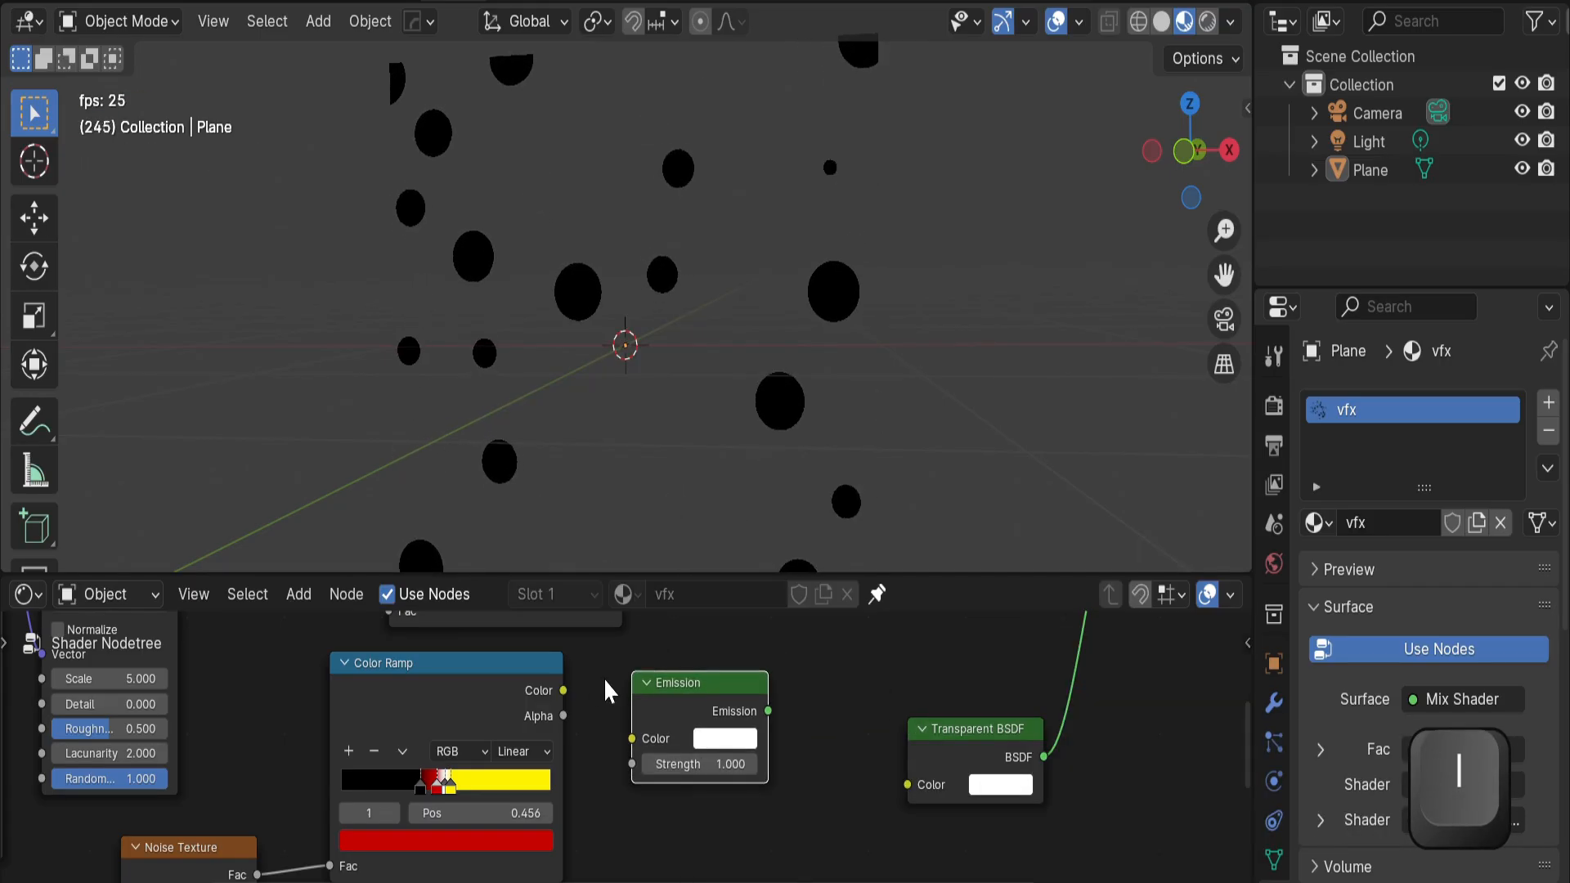
Connect the second Color Ramp to the Emission's Color and the Emission output to the Mix Shader's first Shader input
drag(564, 690, 643, 736)
scroll(693, 748, down, 1)
scroll(567, 793, down, 3)
middle_drag(694, 747, 557, 783)
drag(572, 811, 797, 658)
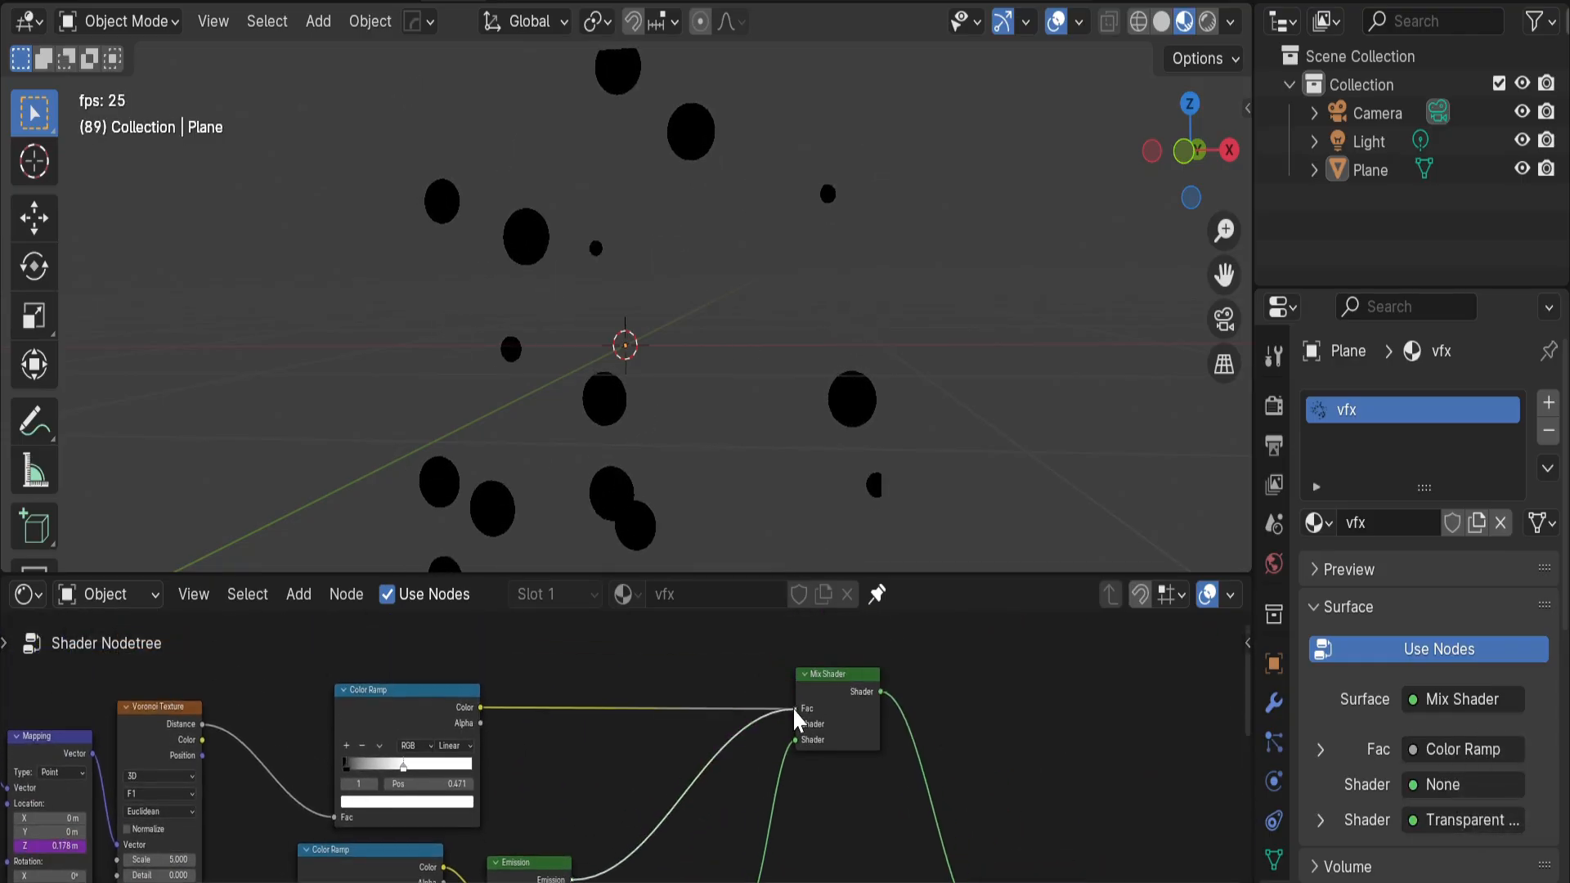
scroll(792, 718, up, 3)
drag(759, 738, 842, 671)
Raise the Emission Strength to 5.500 and enable Bloom in the EEVEE render settings
scroll(867, 712, up, 3)
shift+middle_drag(714, 764, 748, 731)
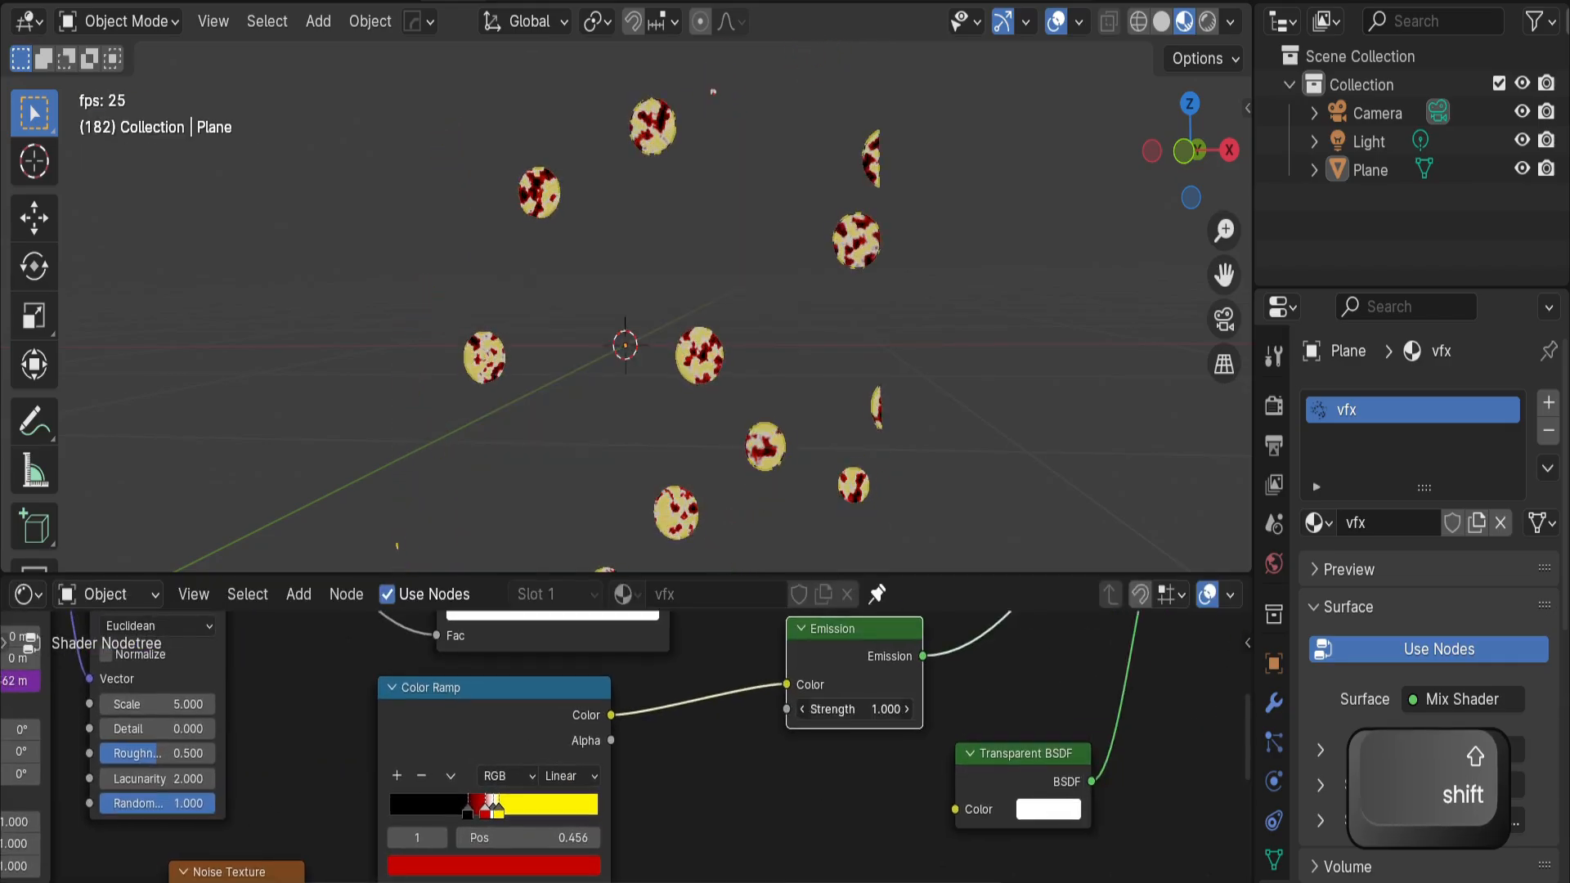
click(1274, 406)
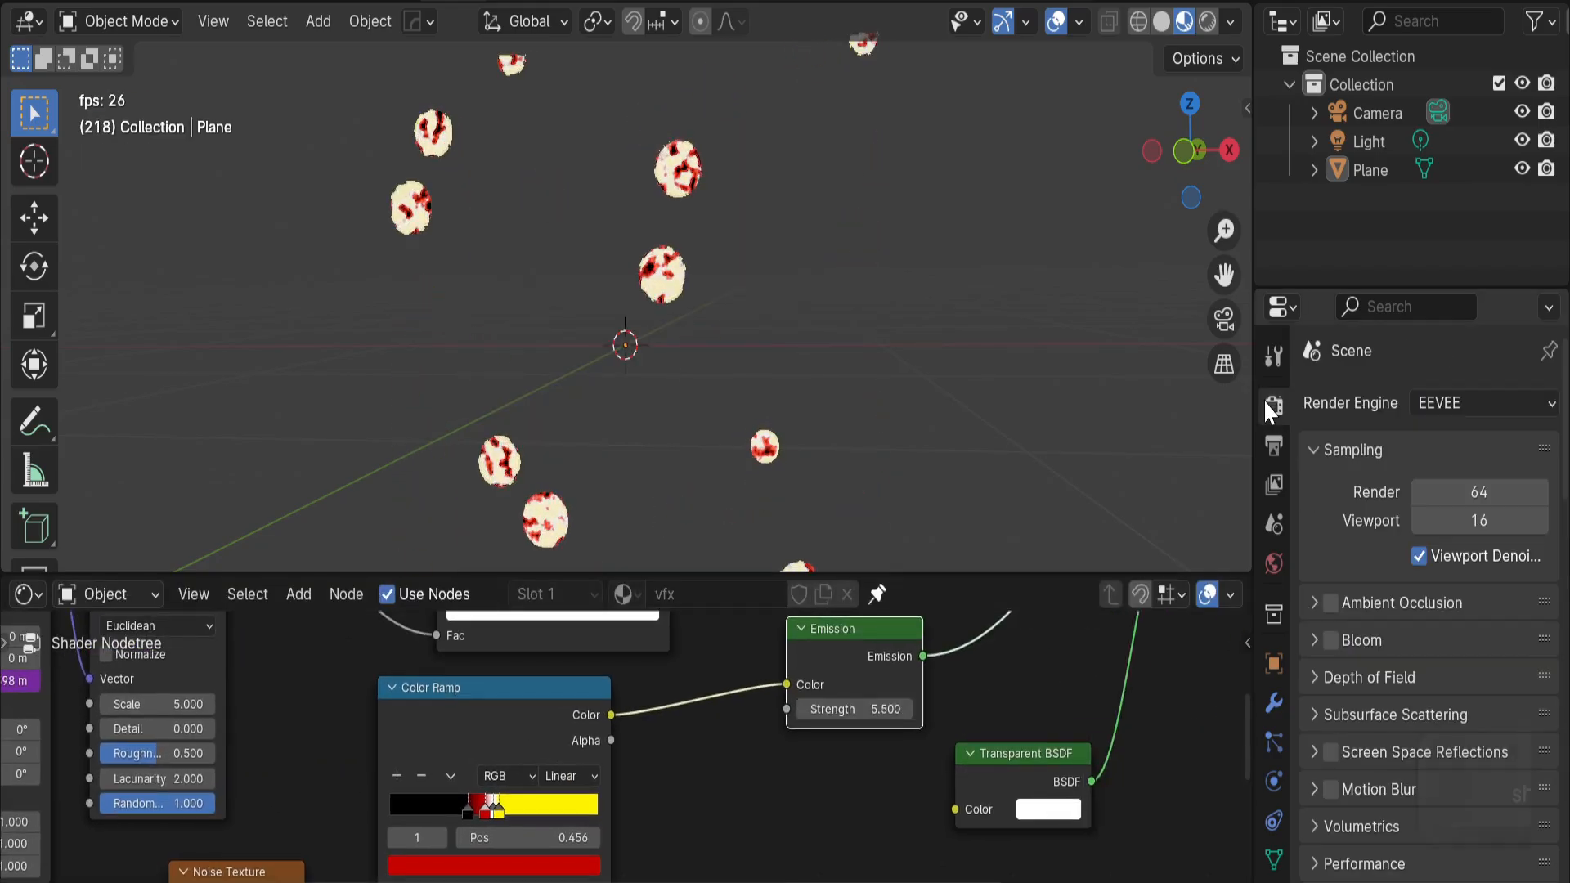
click(1331, 640)
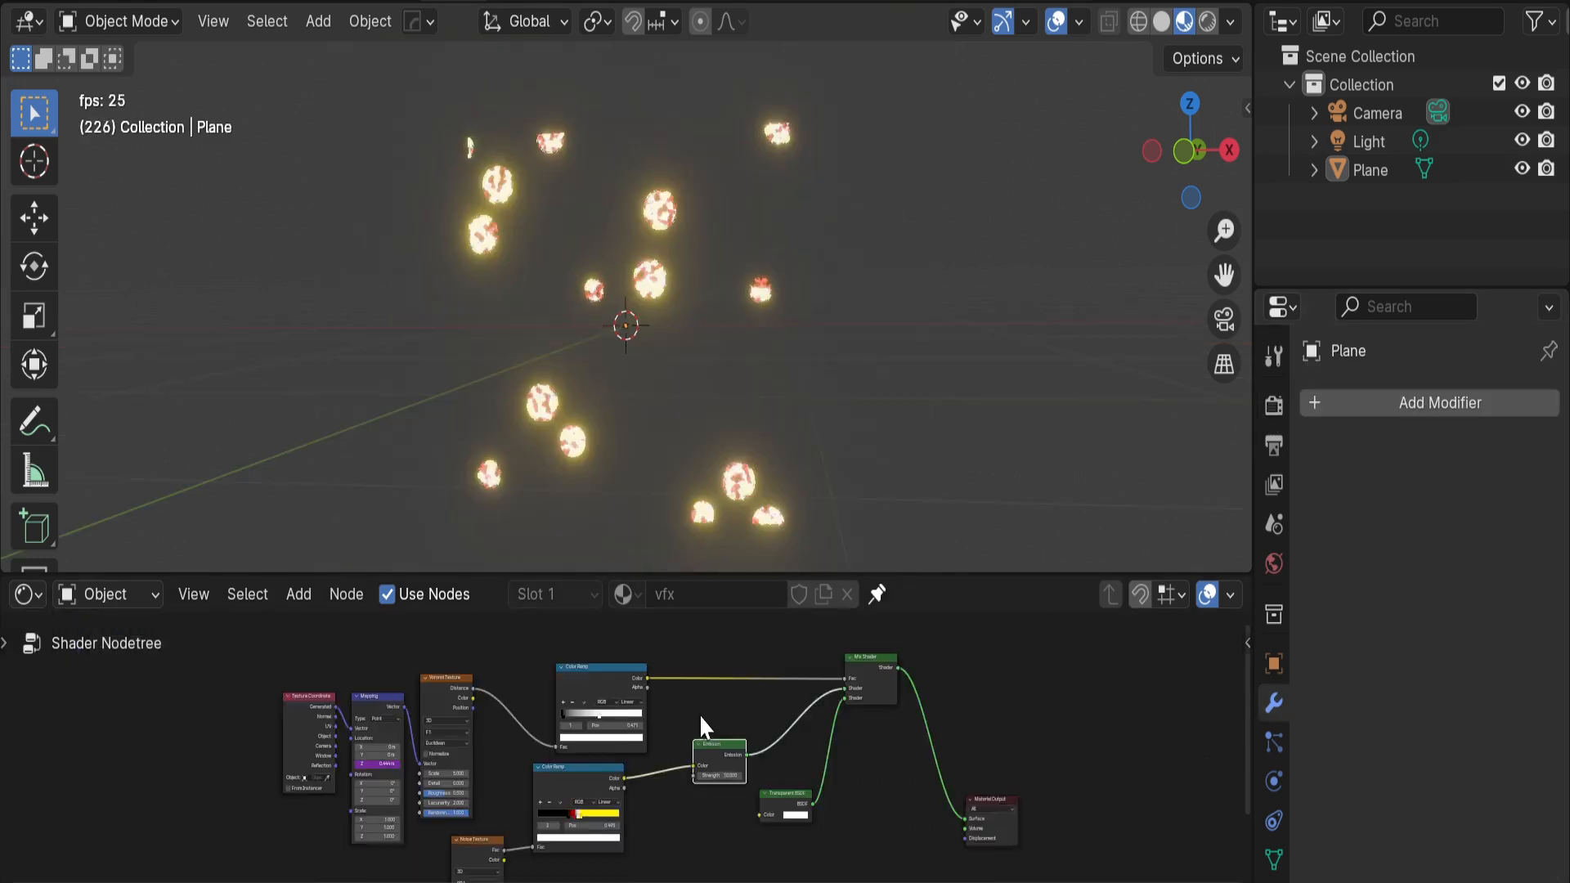
Examine the glowing spots on the plane from several angles together with the complete vfx node setup
scroll(736, 716, up, 2)
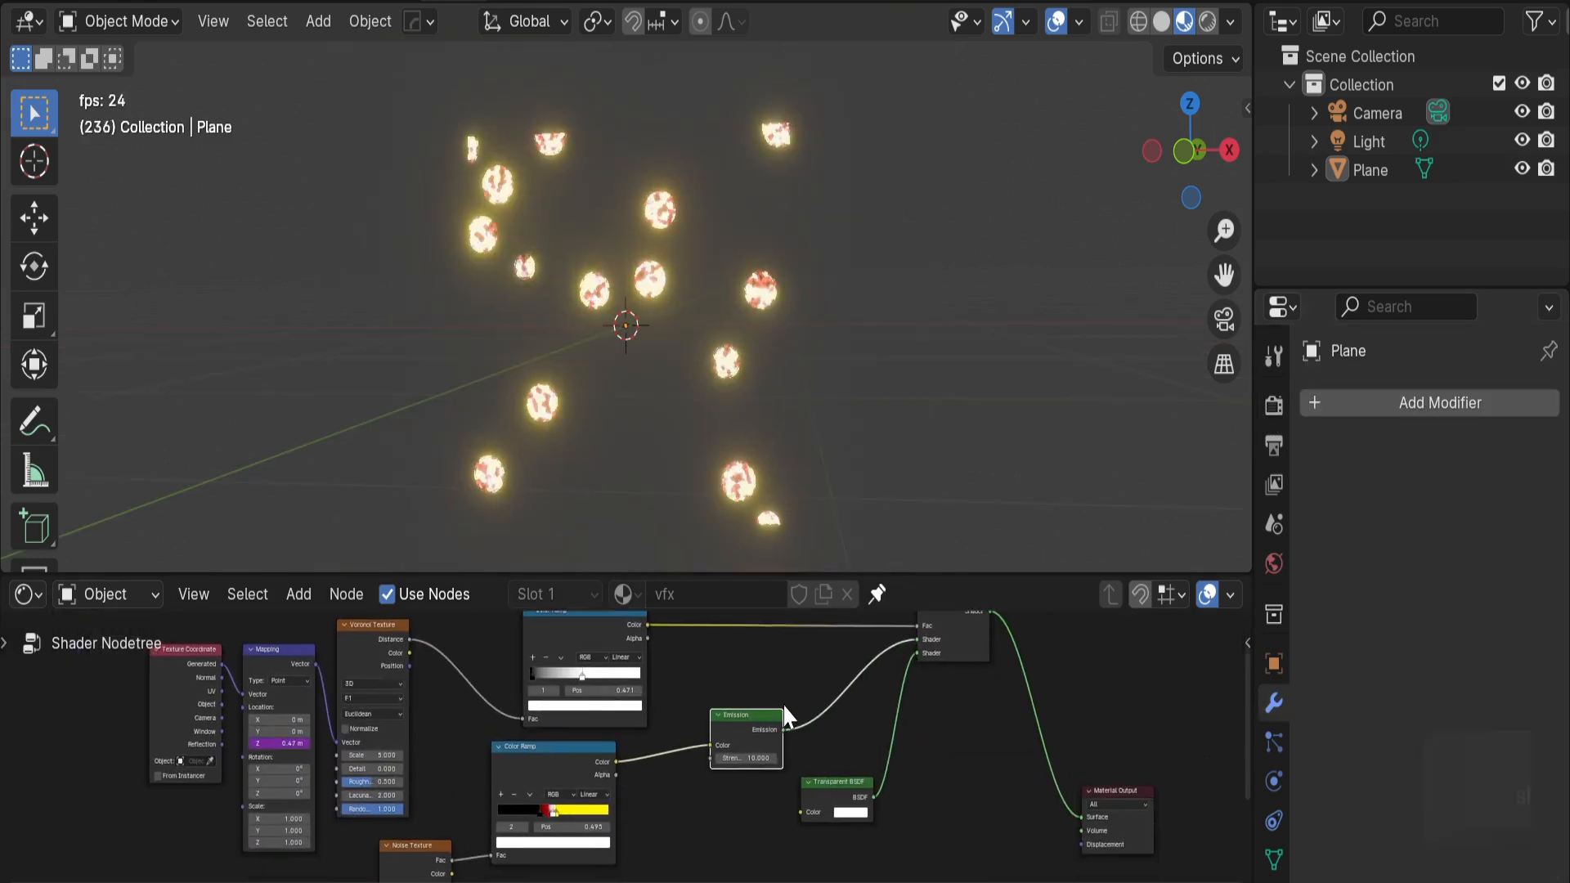
shift+middle_drag(785, 718, 692, 690)
shift+middle_drag(702, 442, 804, 354)
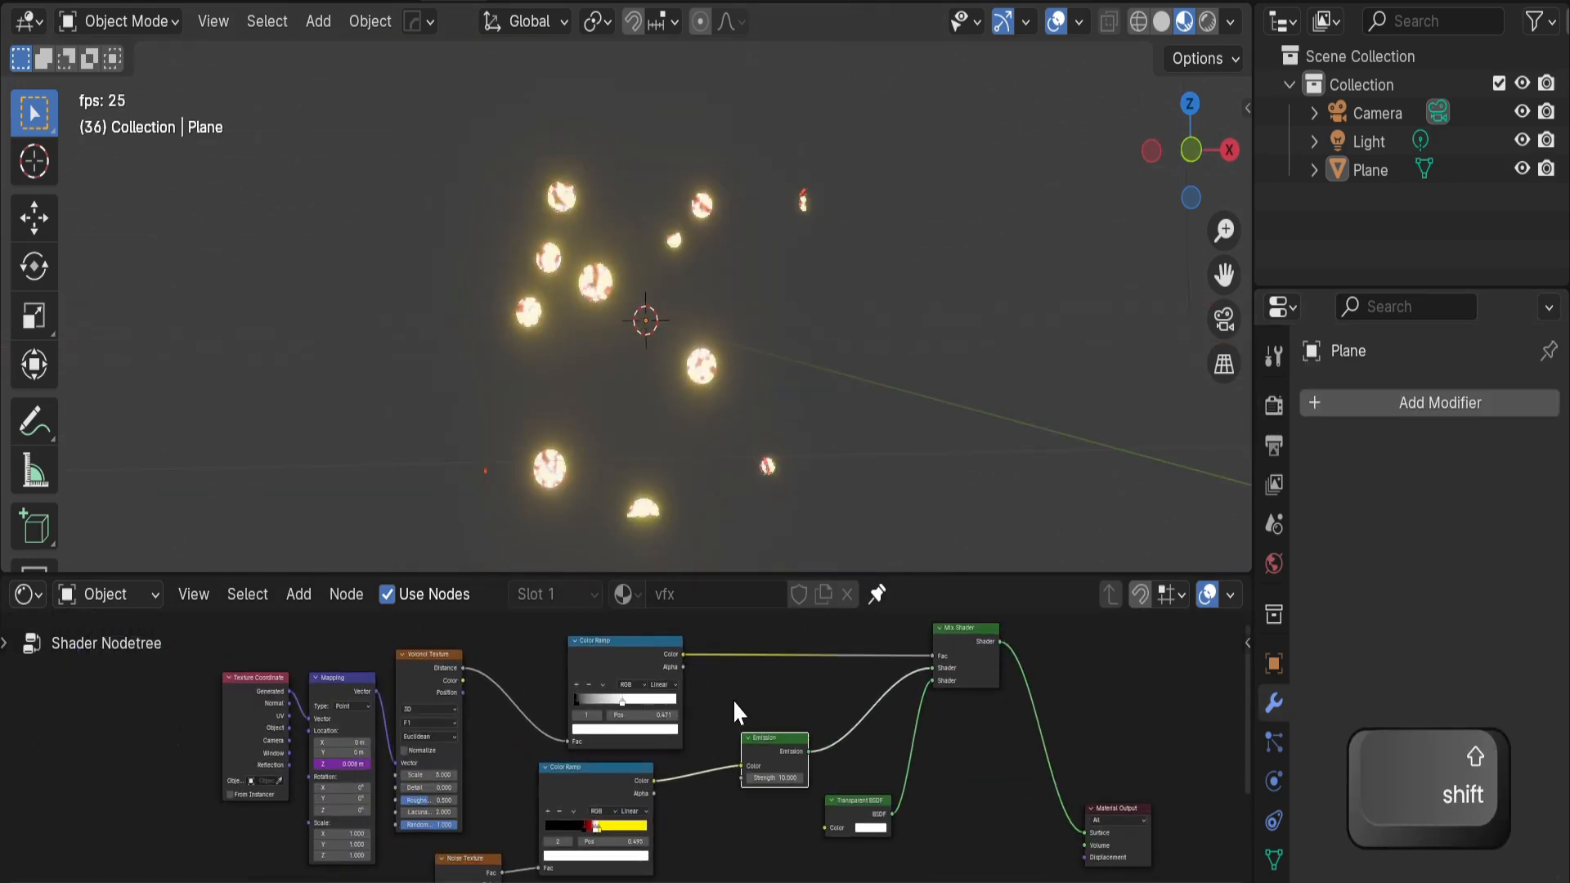
scroll(732, 703, down, 1)
shift+middle_drag(760, 478, 738, 301)
scroll(715, 756, down, 2)
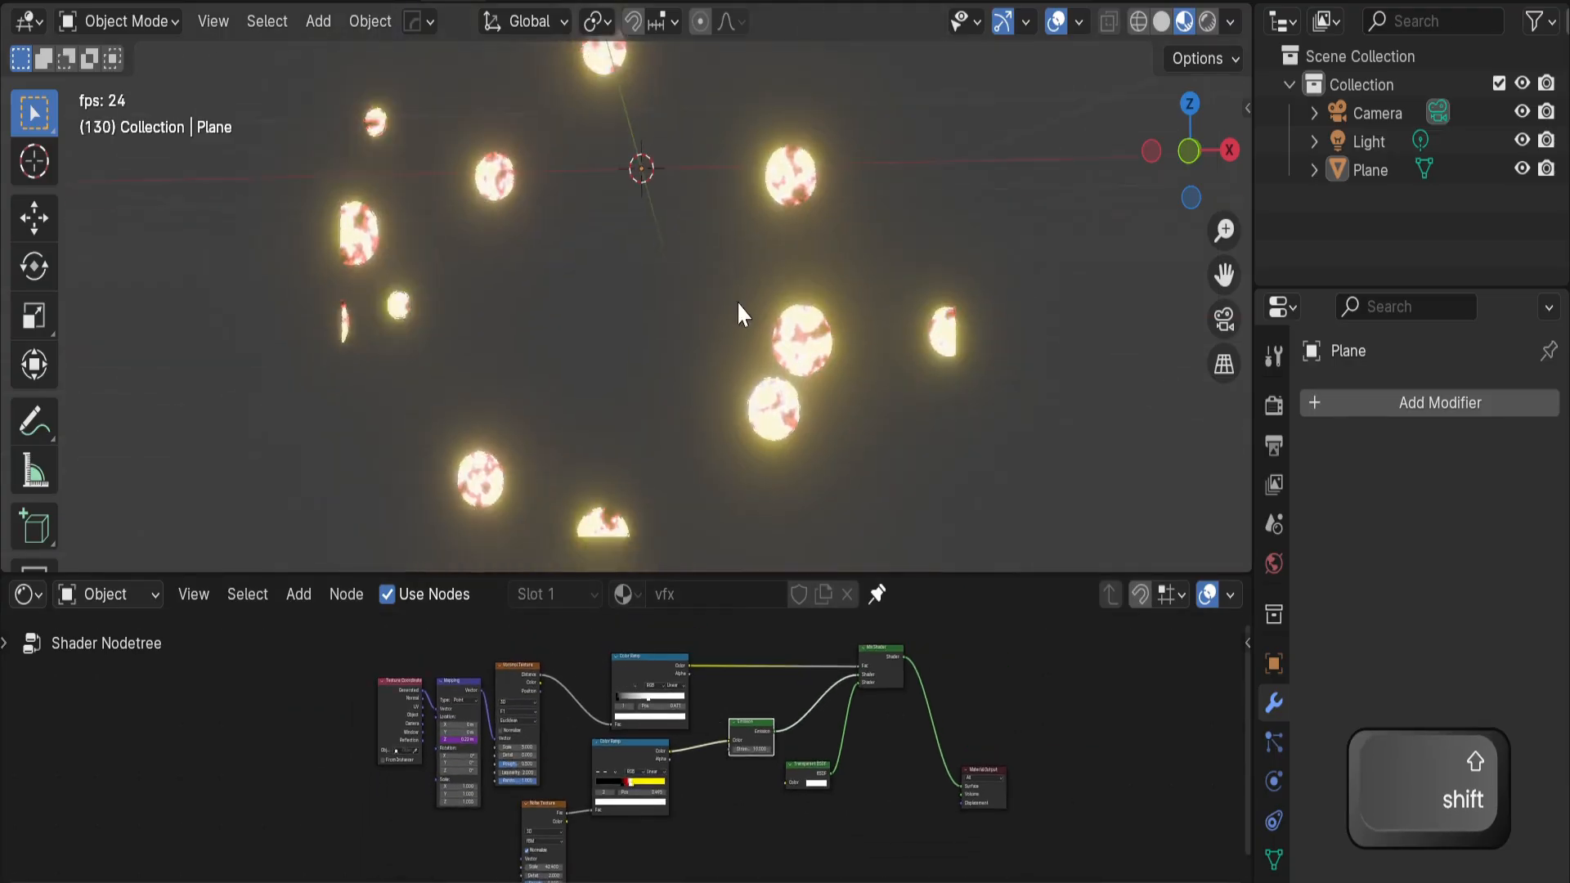
mouse_move(669, 381)
shift+middle_down()
mouse_move(664, 365)
mouse_move(689, 424)
mouse_move(678, 371)
mouse_move(693, 384)
shift+middle_up()
shift+middle_drag(685, 615, 620, 631)
click(620, 631)
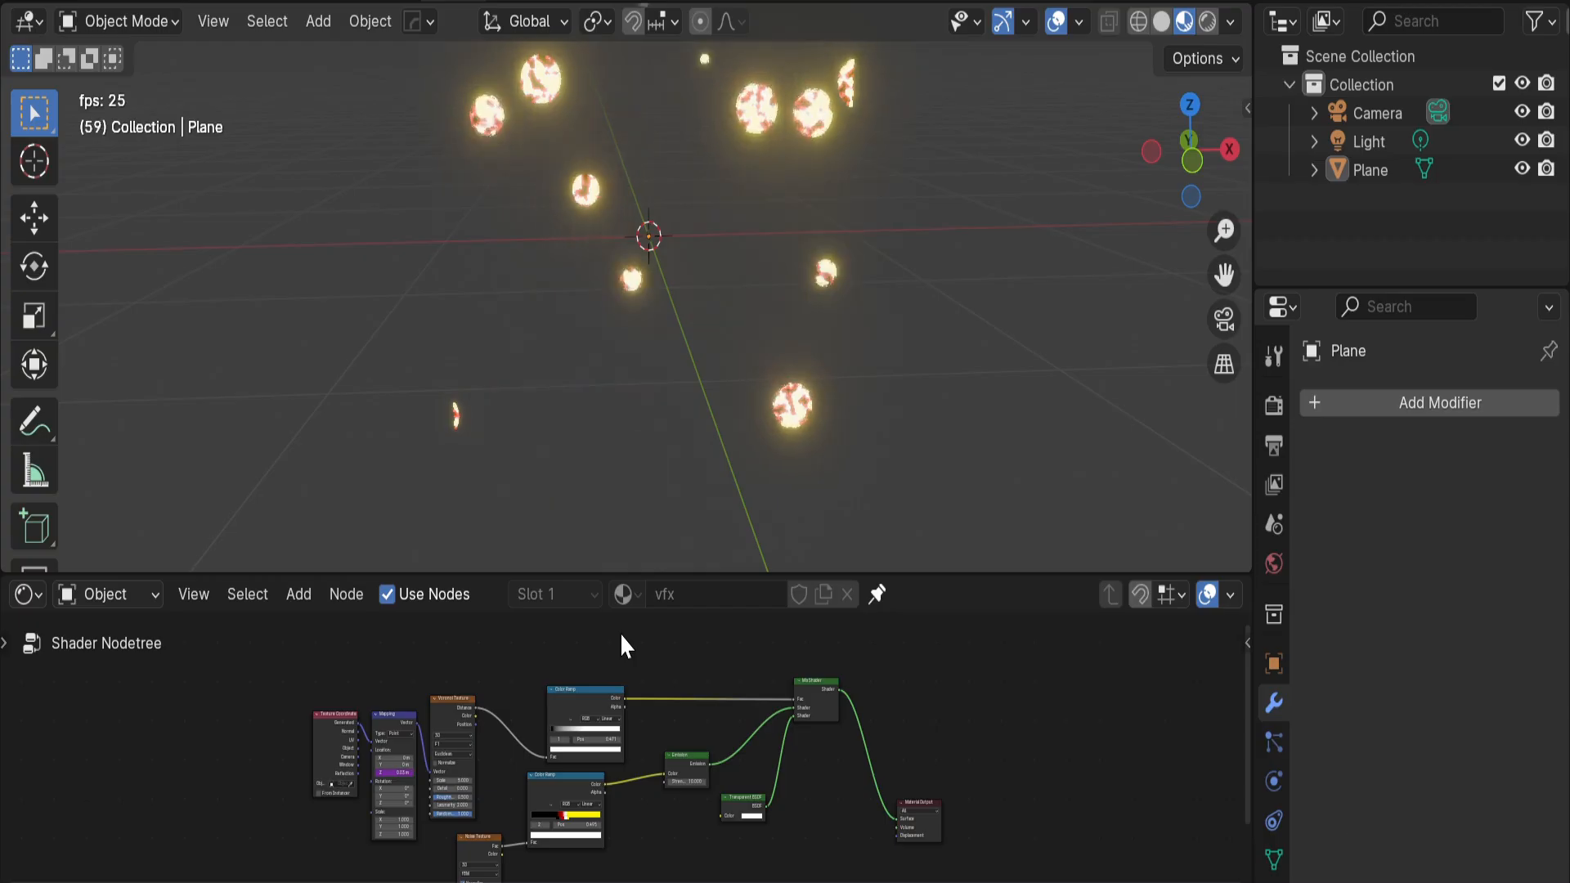
scroll(595, 683, up, 3)
shift+middle_drag(597, 689, 654, 678)
scroll(647, 672, down, 3)
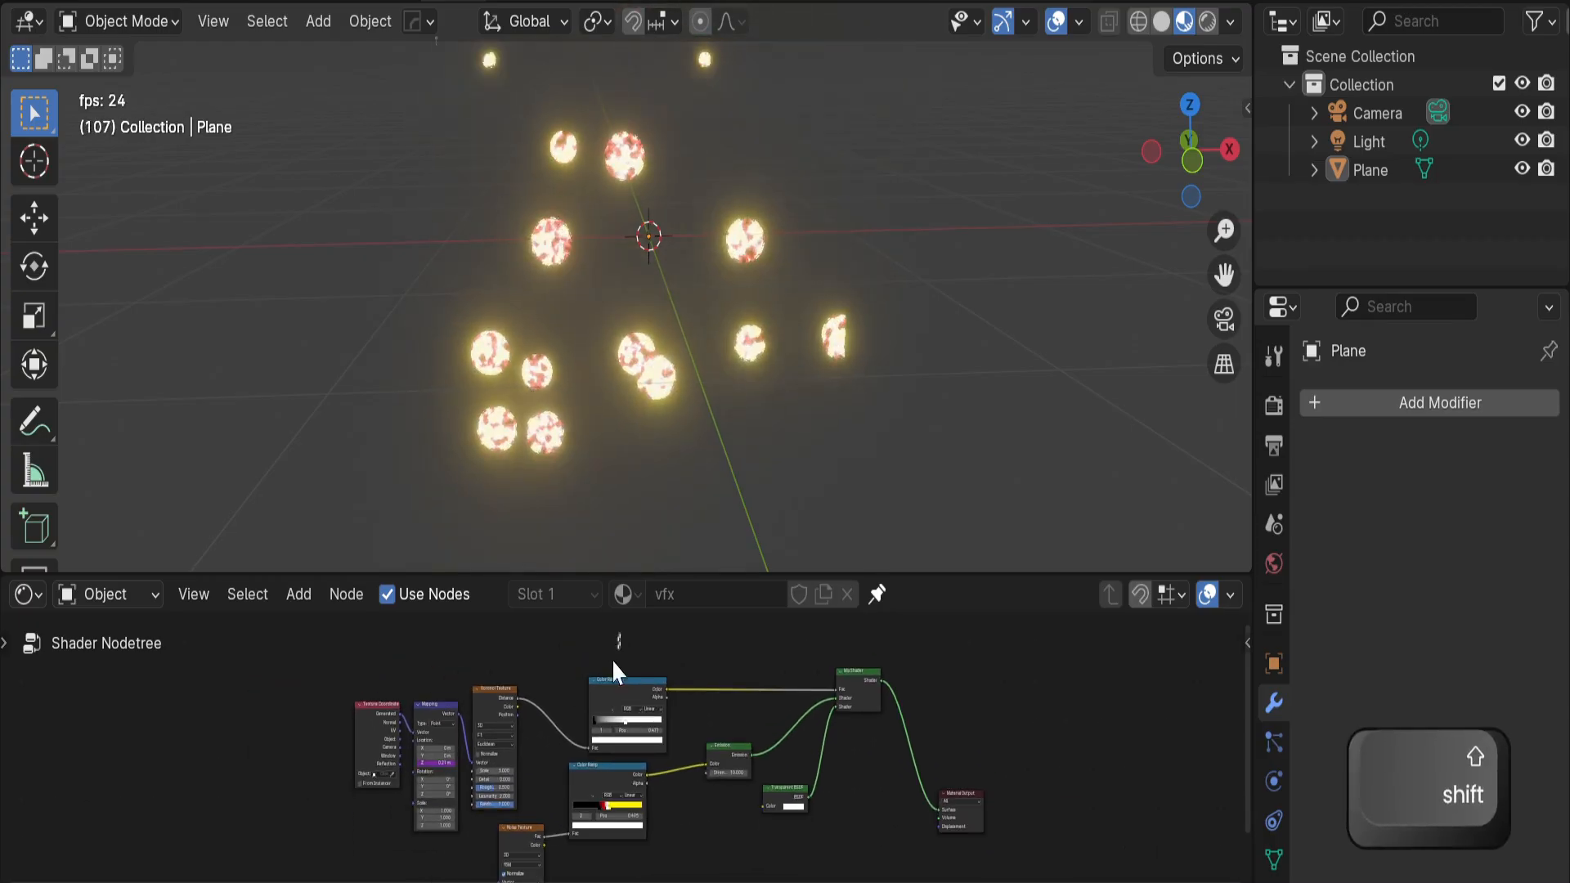
Delete the coordinate, mapping, texture and Color Ramp nodes, keeping only the shader and output nodes
drag(614, 664, 361, 866)
key(Delete)
scroll(722, 773, up, 1)
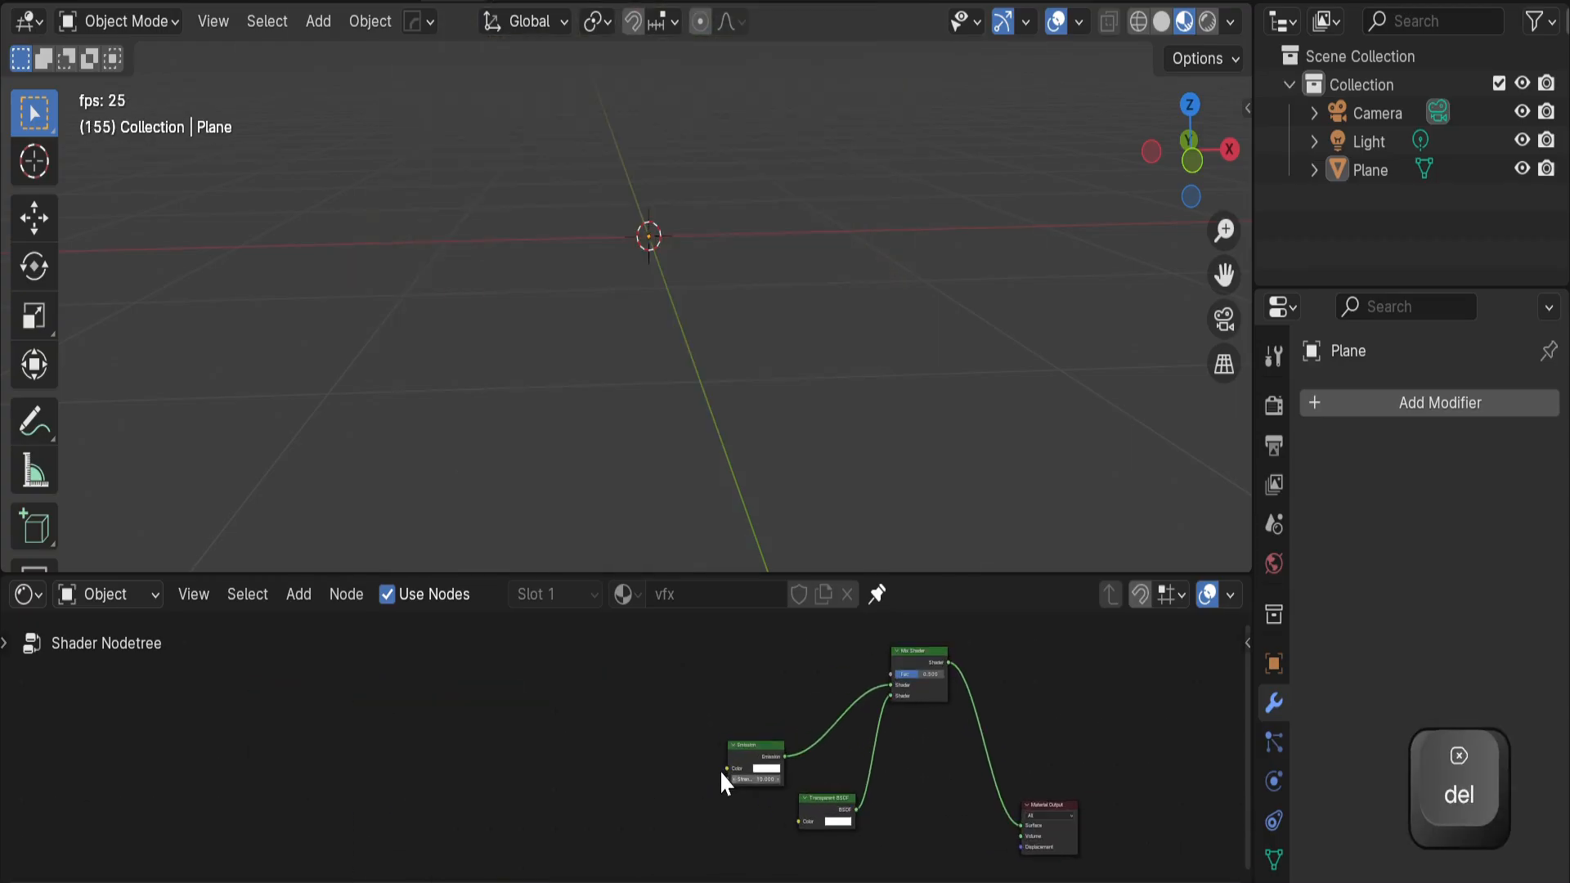
Arrange the Mix Shader and Transparent BSDF compactly beside the Emission node
middle_drag(721, 772, 616, 743)
scroll(704, 739, up, 6)
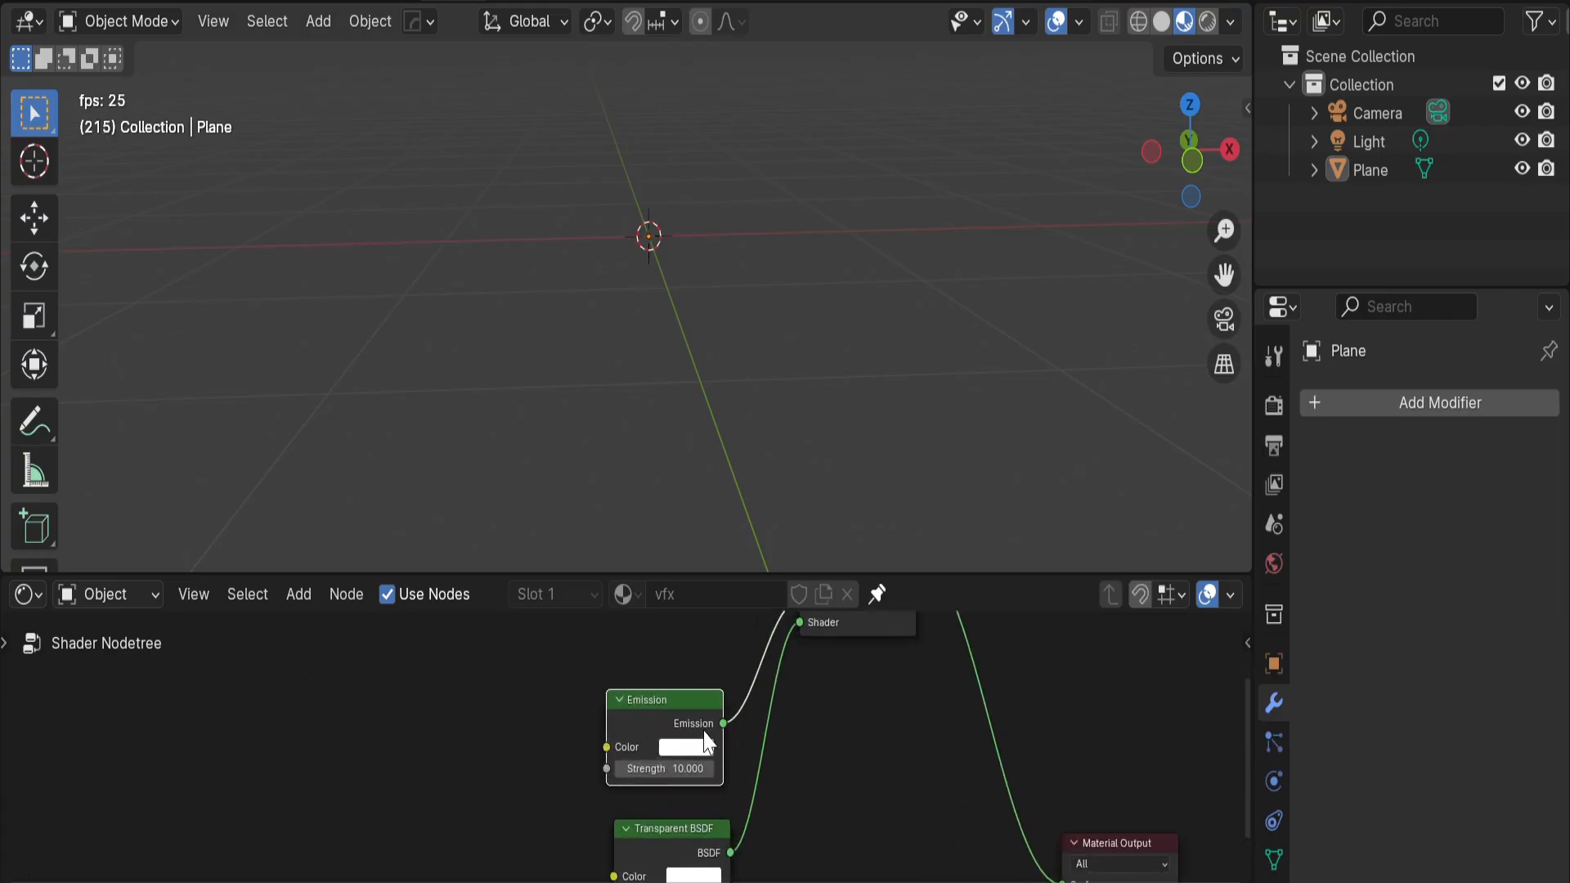
scroll(582, 772, down, 4)
middle_drag(704, 740, 526, 767)
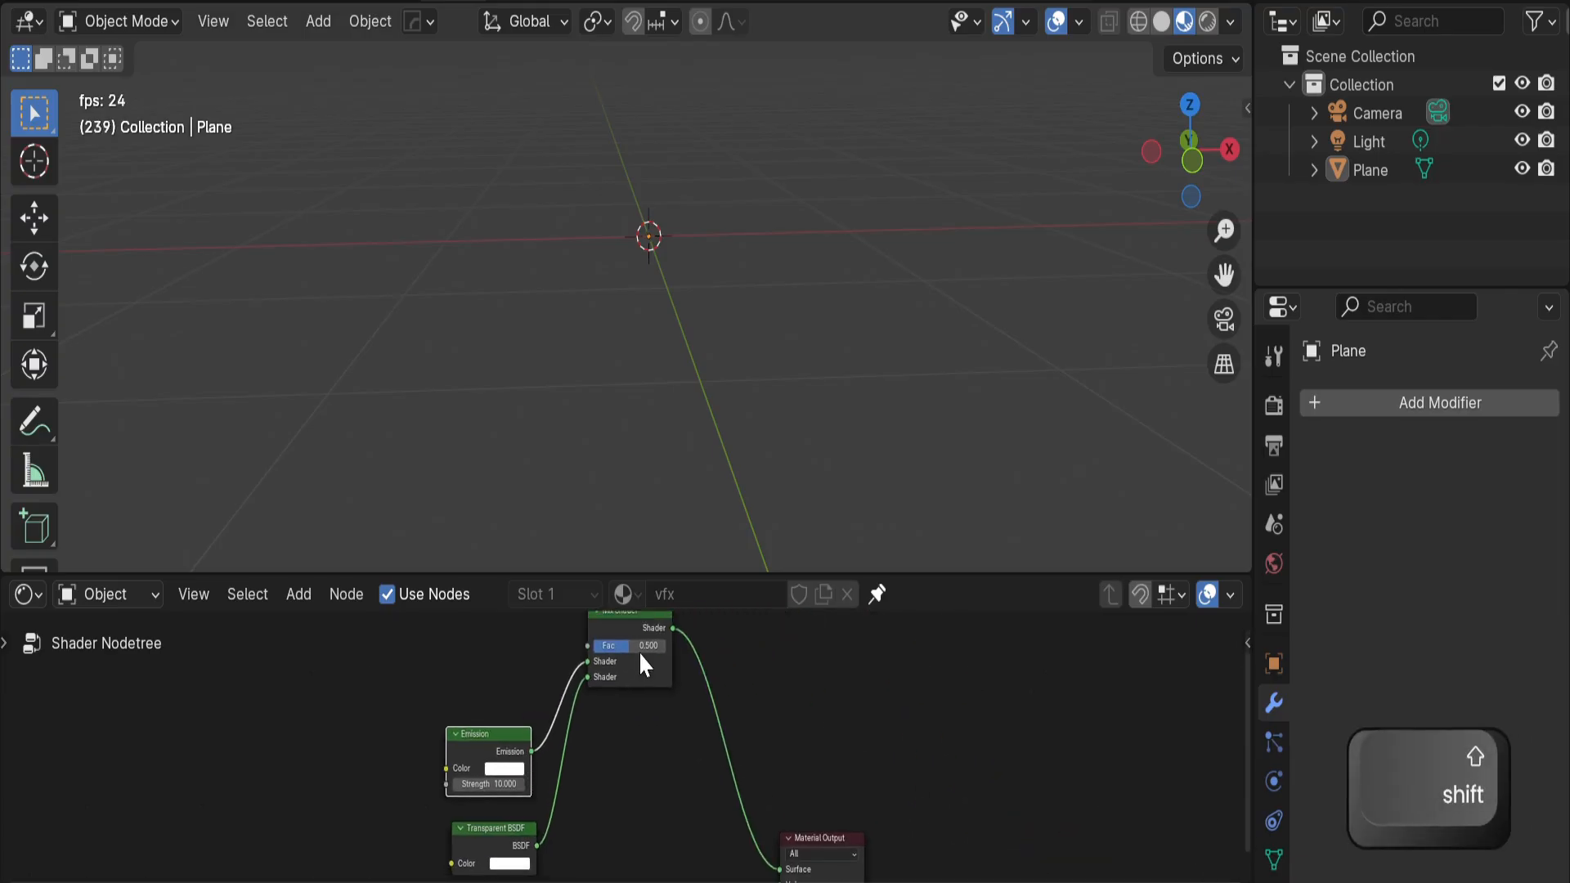
drag(640, 661, 655, 776)
scroll(558, 801, up, 1)
middle_drag(558, 802, 555, 749)
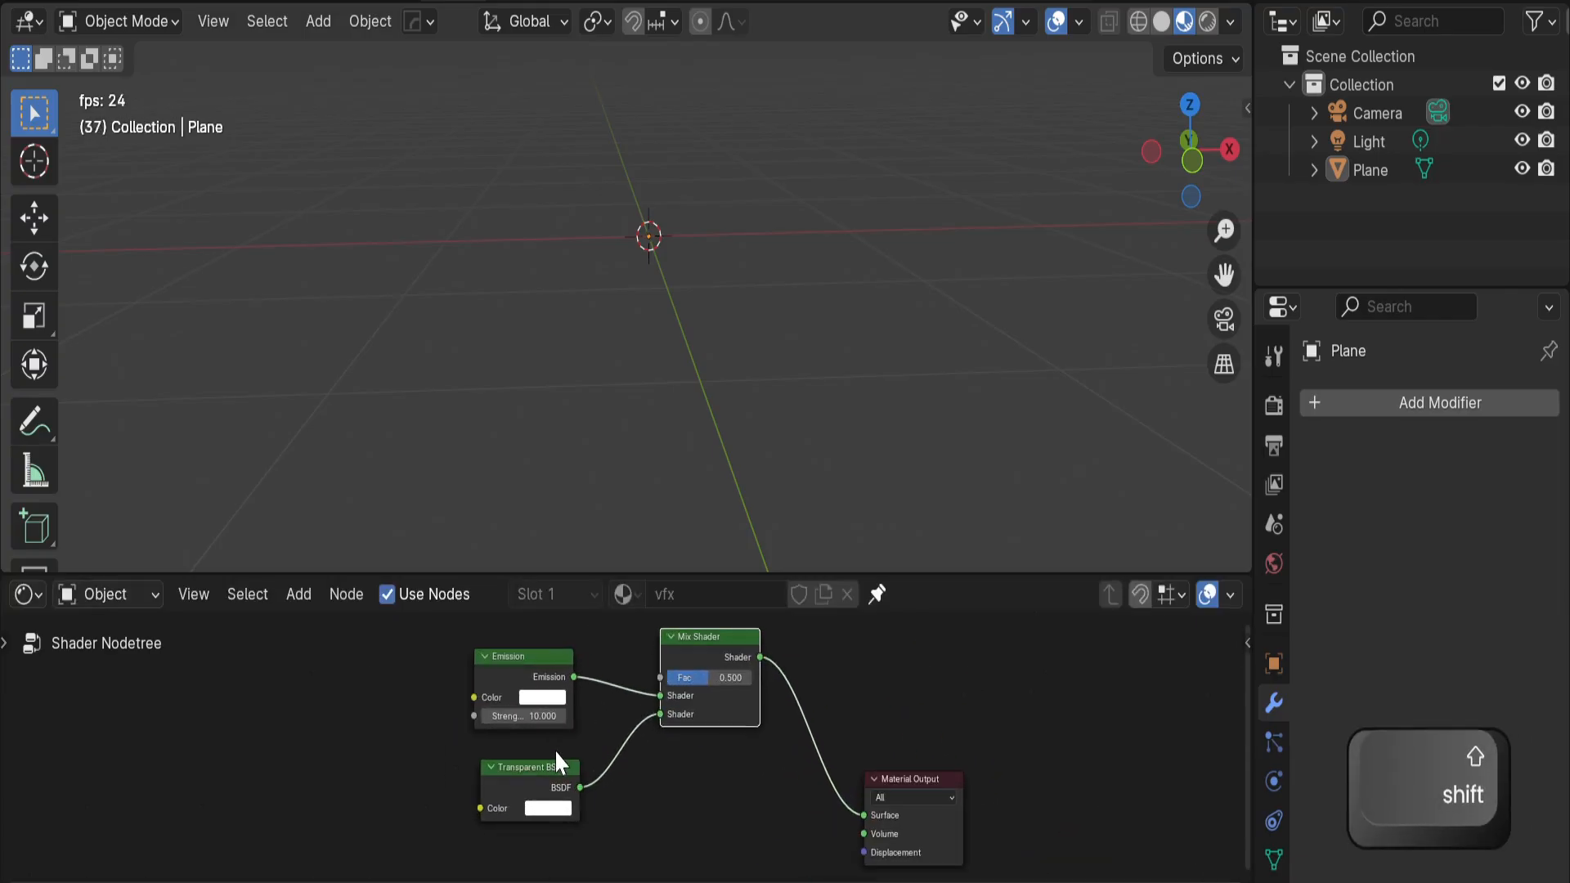
drag(536, 784, 528, 761)
drag(710, 640, 710, 619)
Delete the plane and add a UV Sphere in its place
key(Delete)
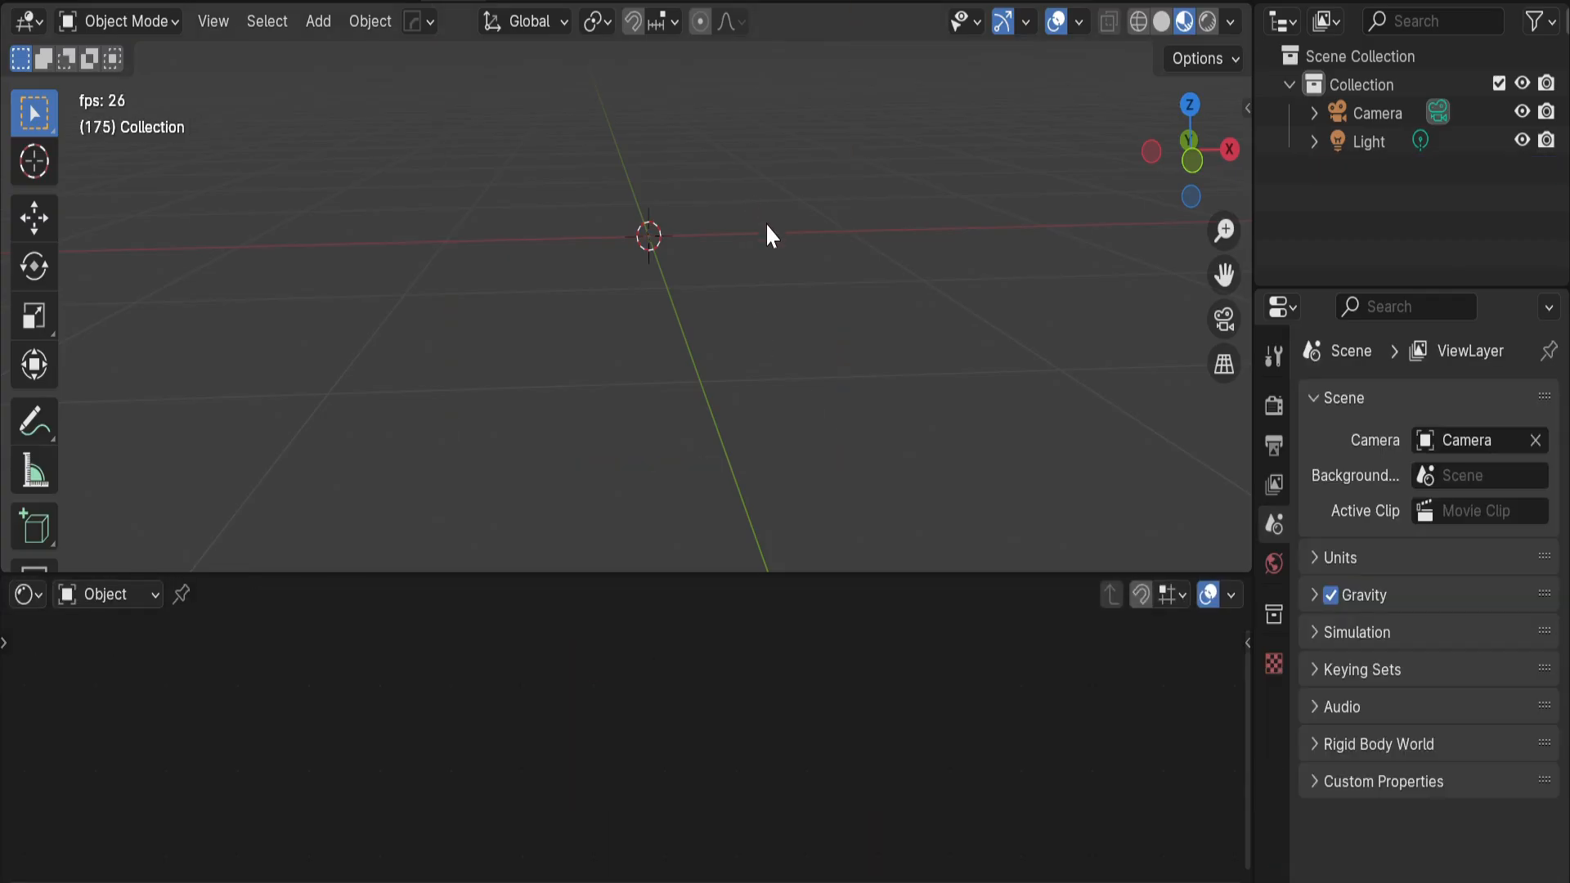
key(ctrl+z)
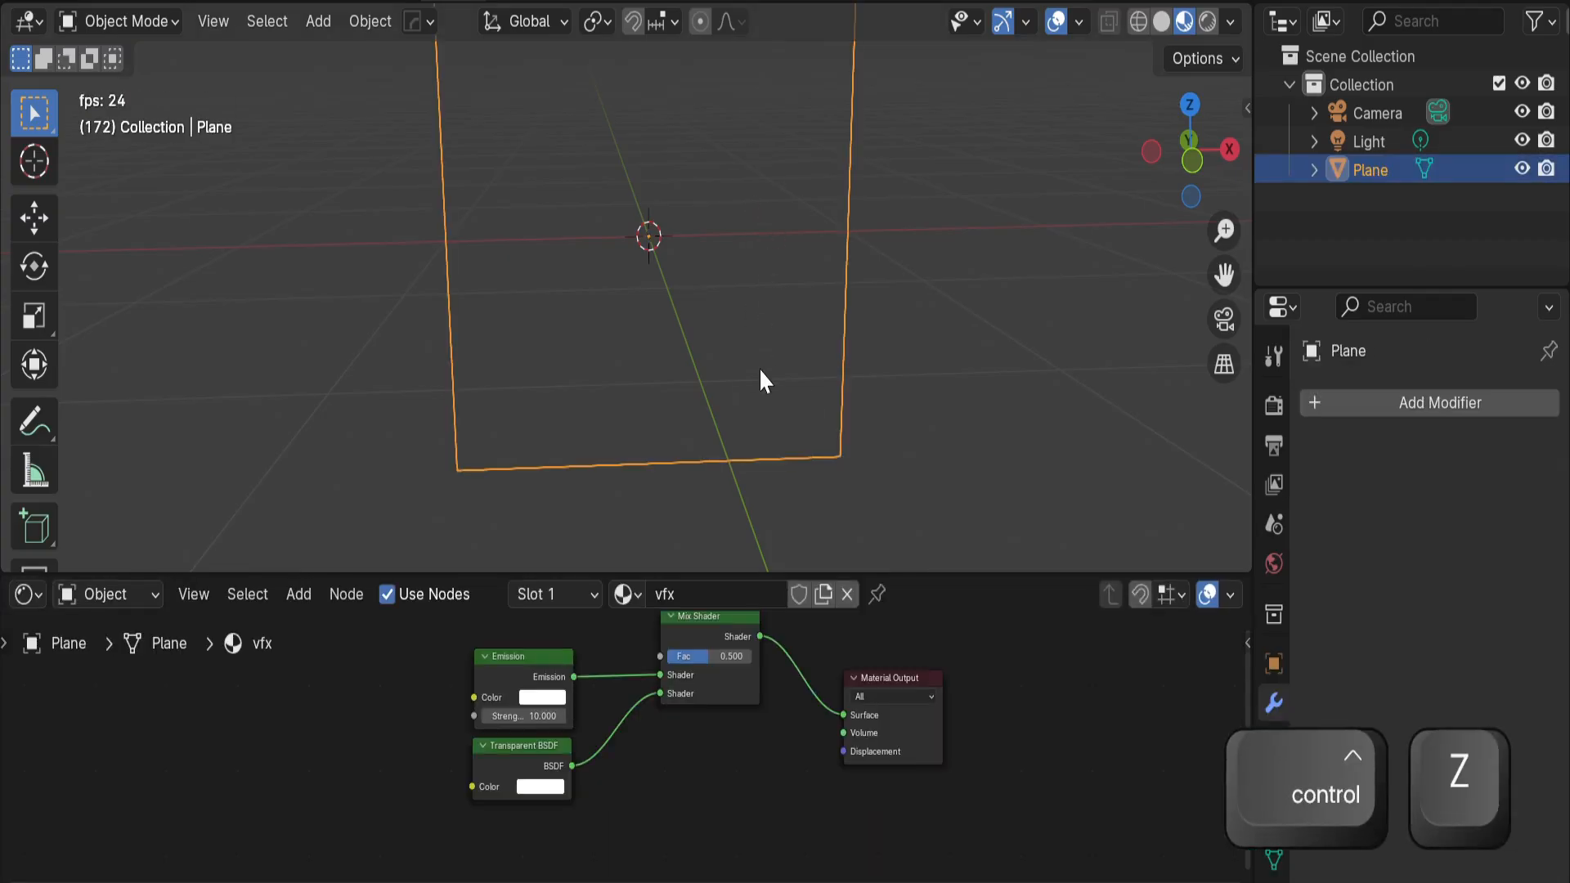
key(Delete)
key(shift+a)
mouse_move(671, 336)
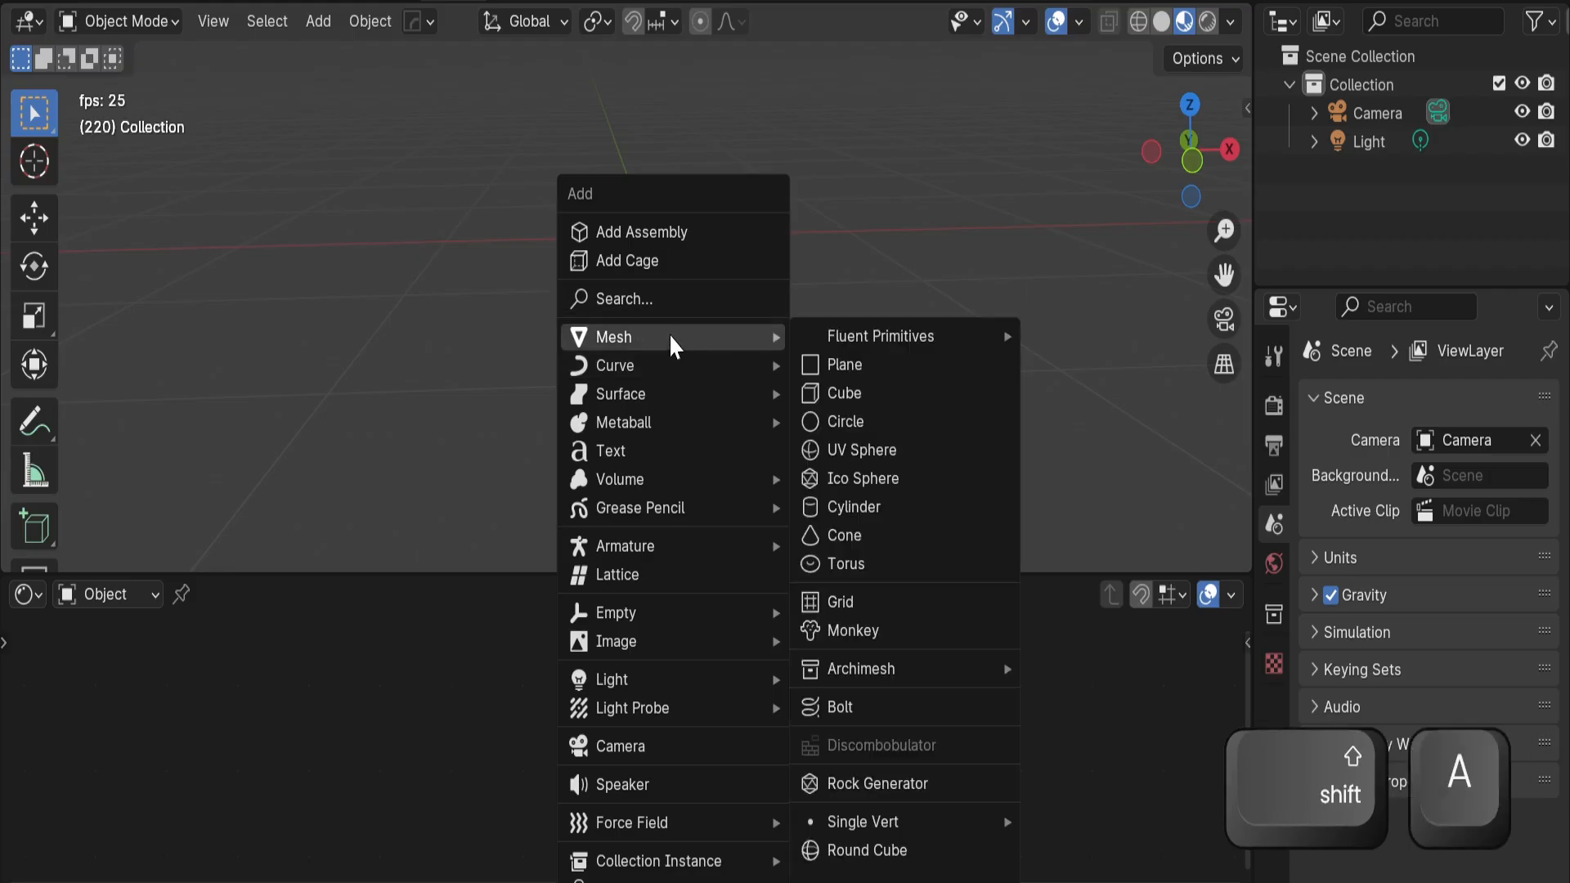
click(843, 451)
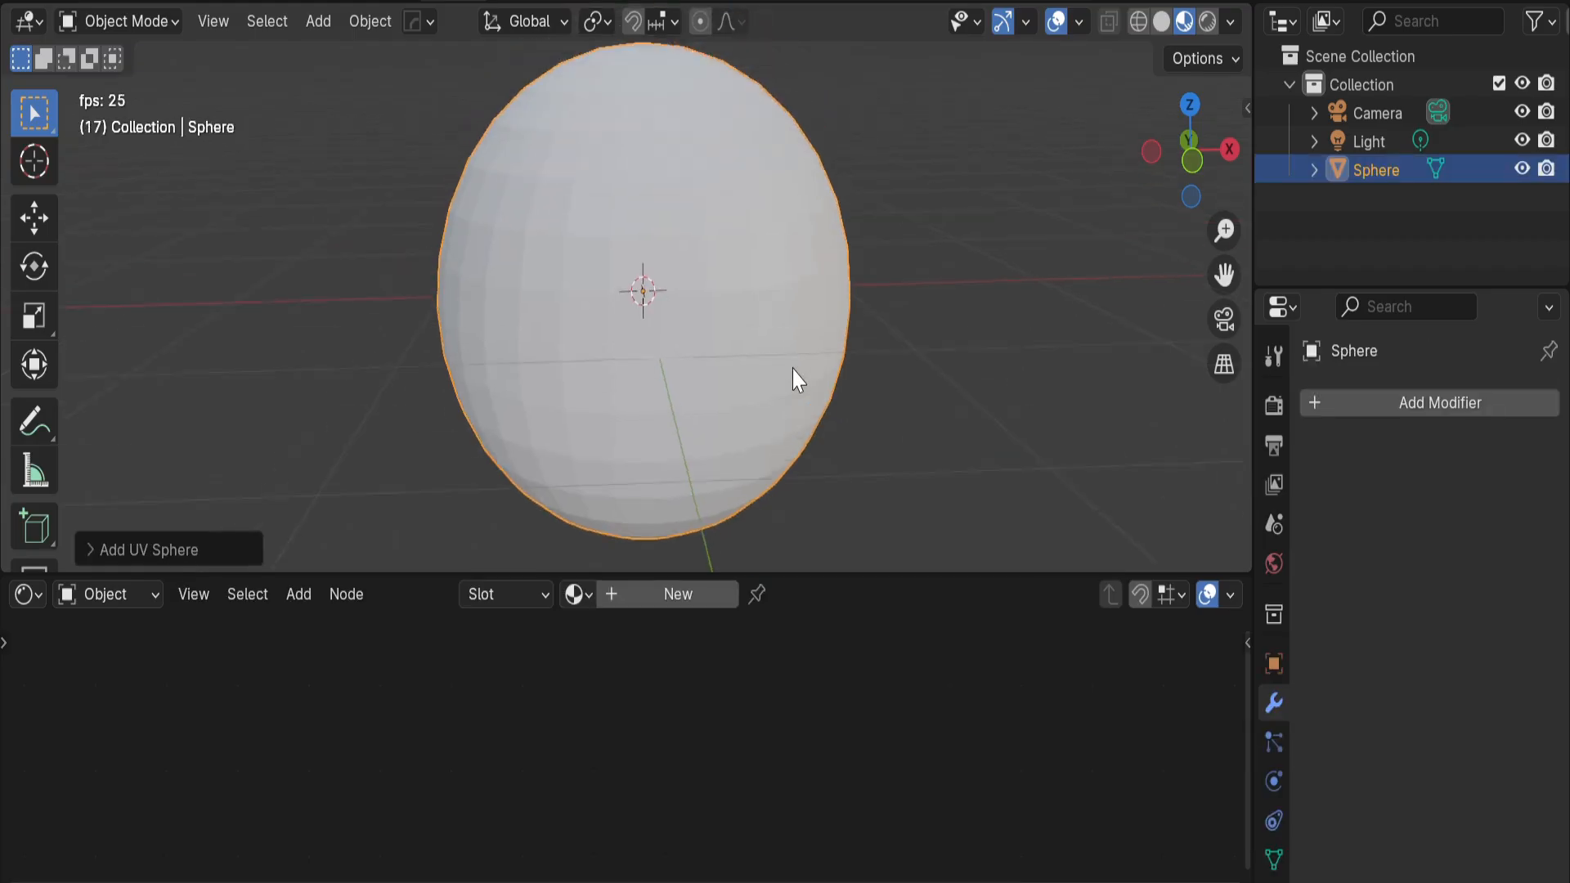
Delete the faces of the UV sphere's lower half, leaving an open dome
key(Tab)
key(3)
middle_drag(729, 365, 692, 413)
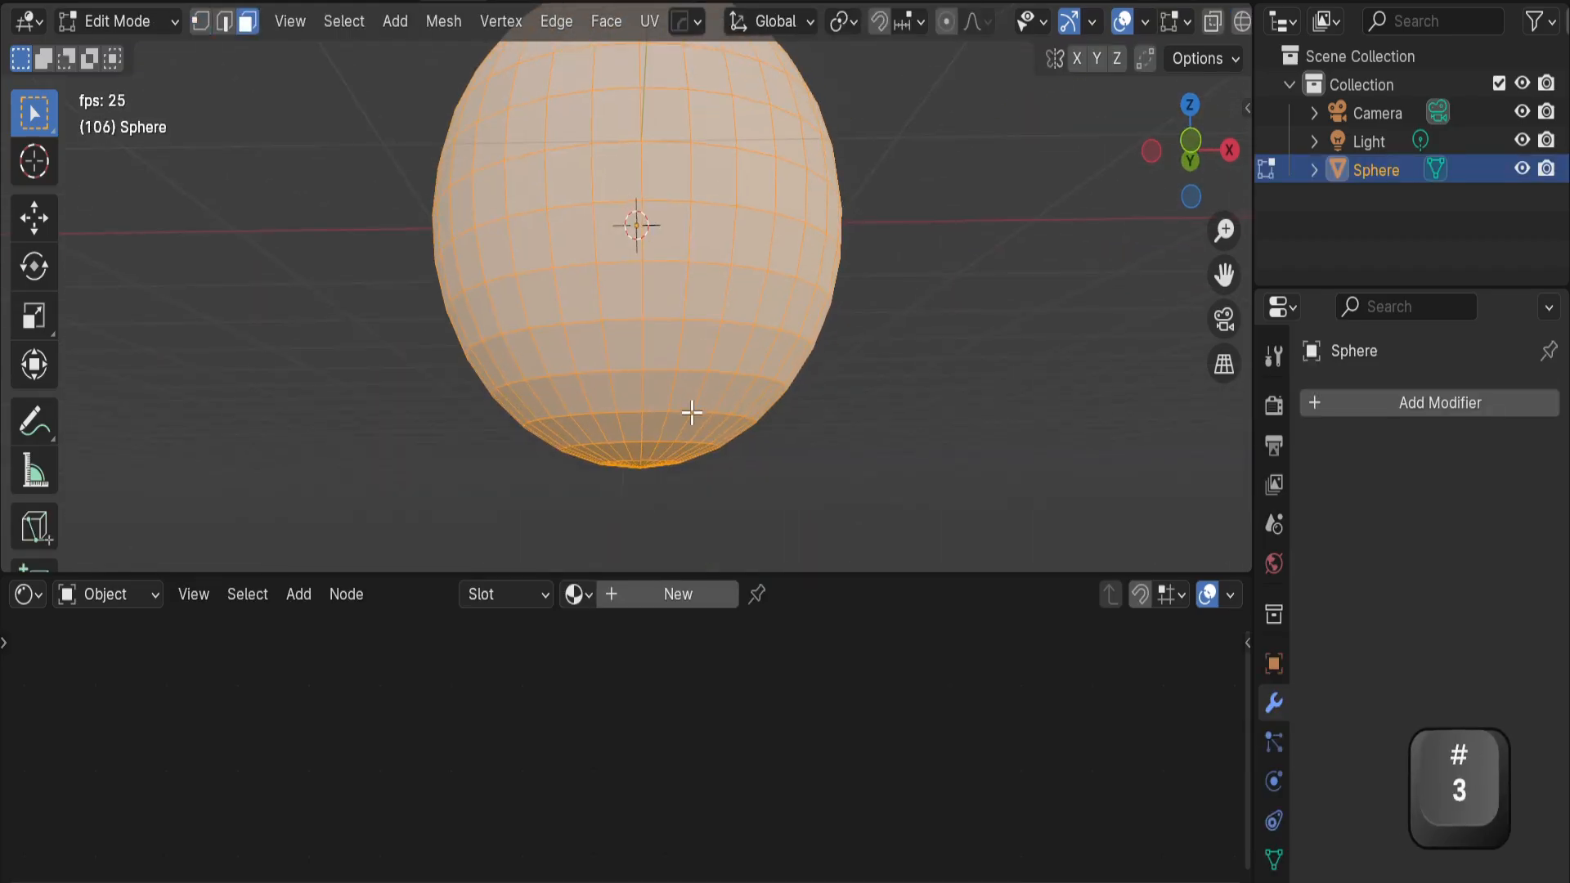
alt+click(670, 422)
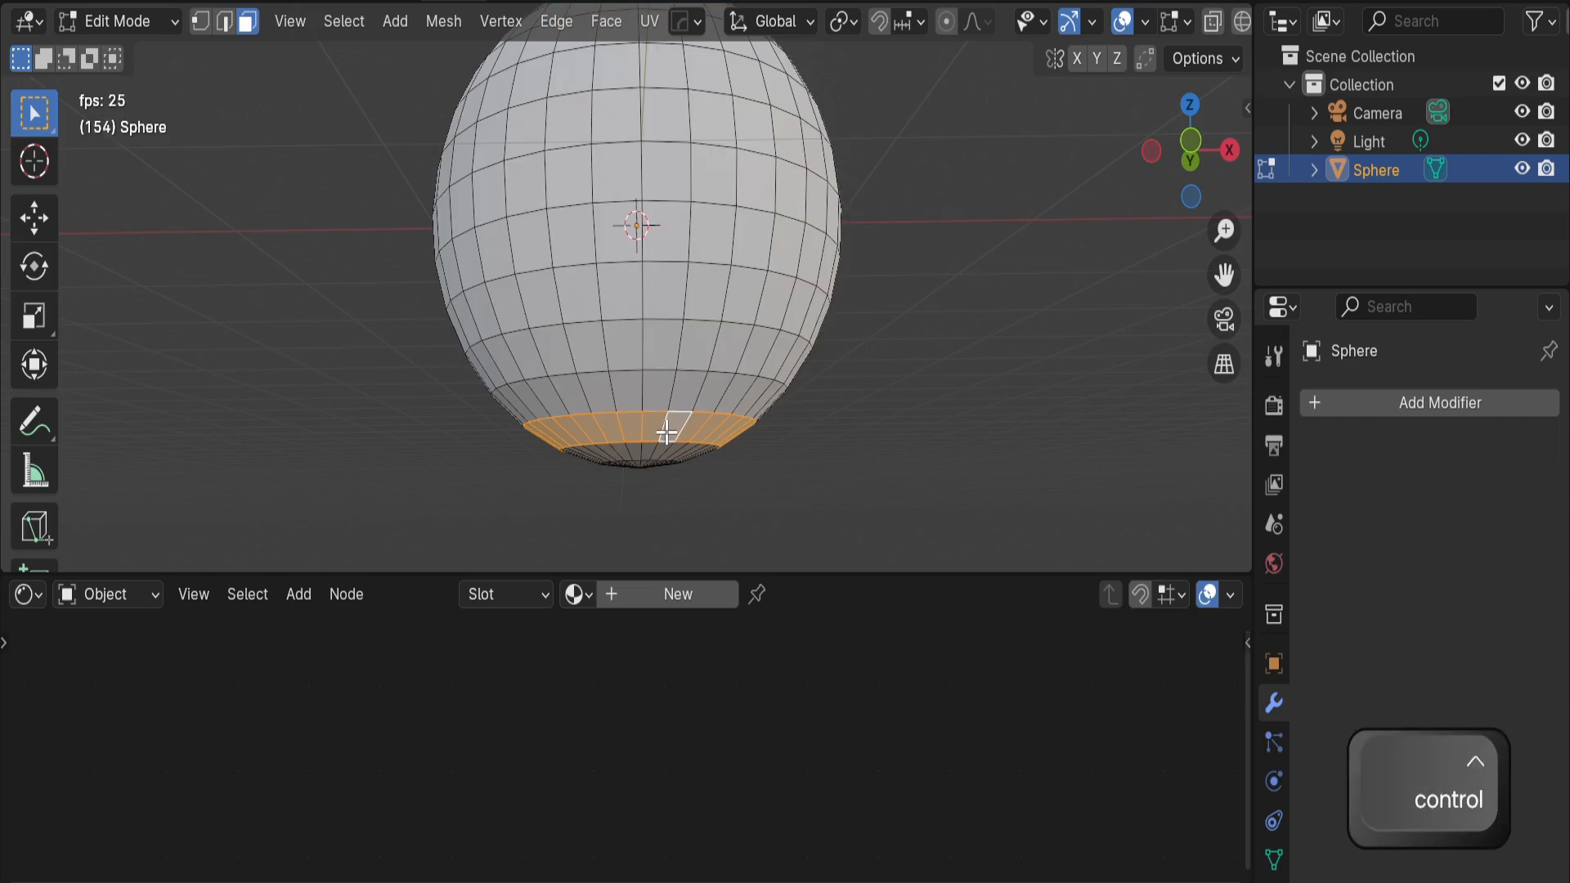
key(ctrl+plus)
key(ctrl+minus)
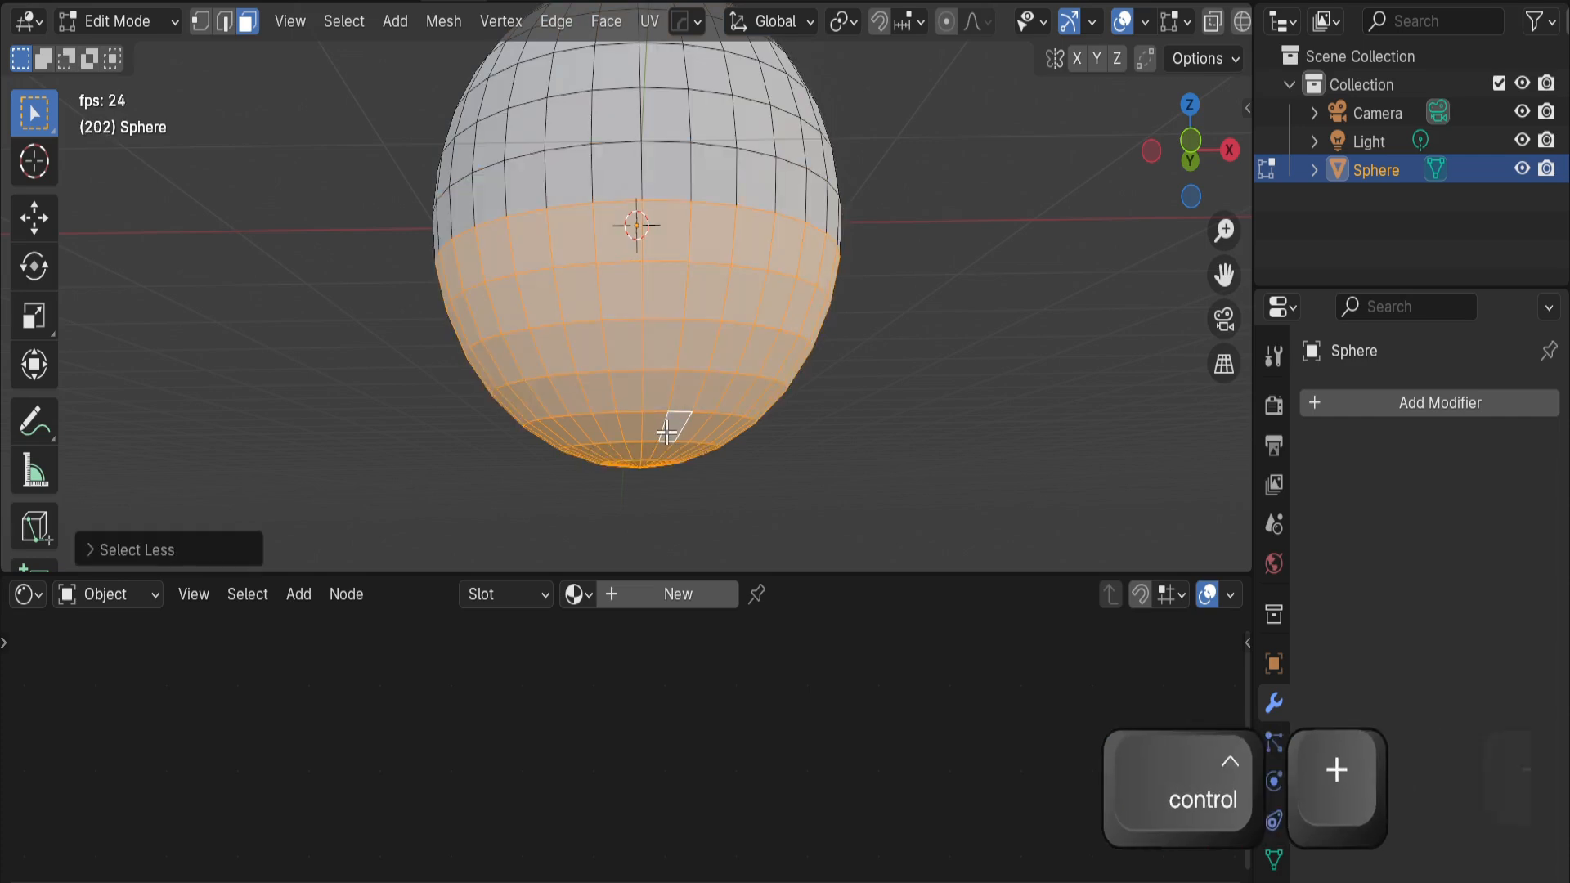
key(Delete)
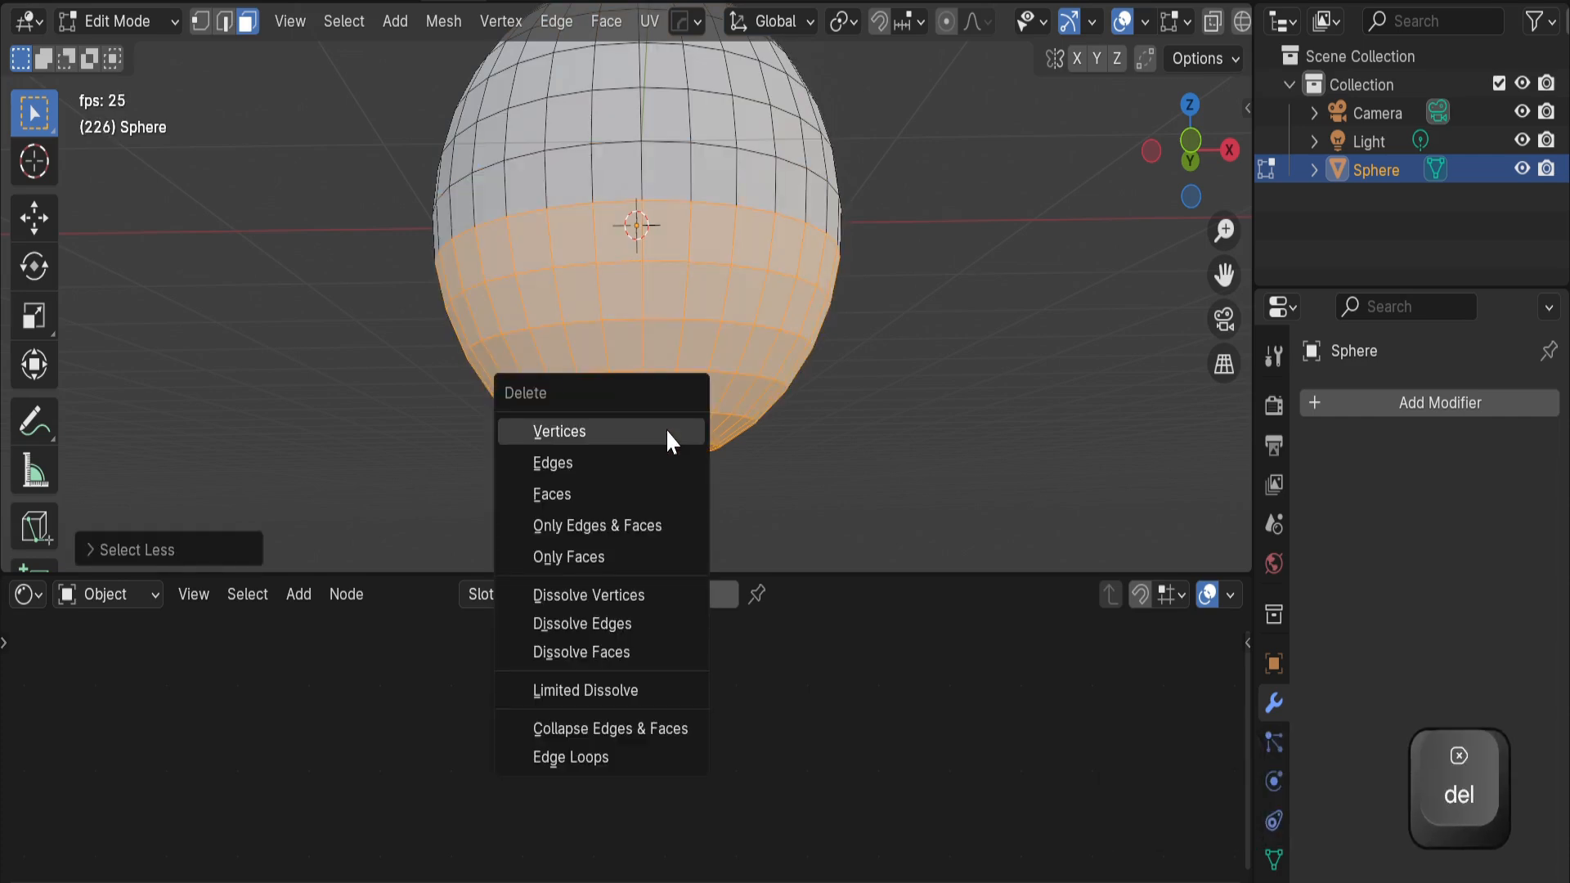
click(631, 486)
middle_drag(687, 352, 748, 409)
key(Tab)
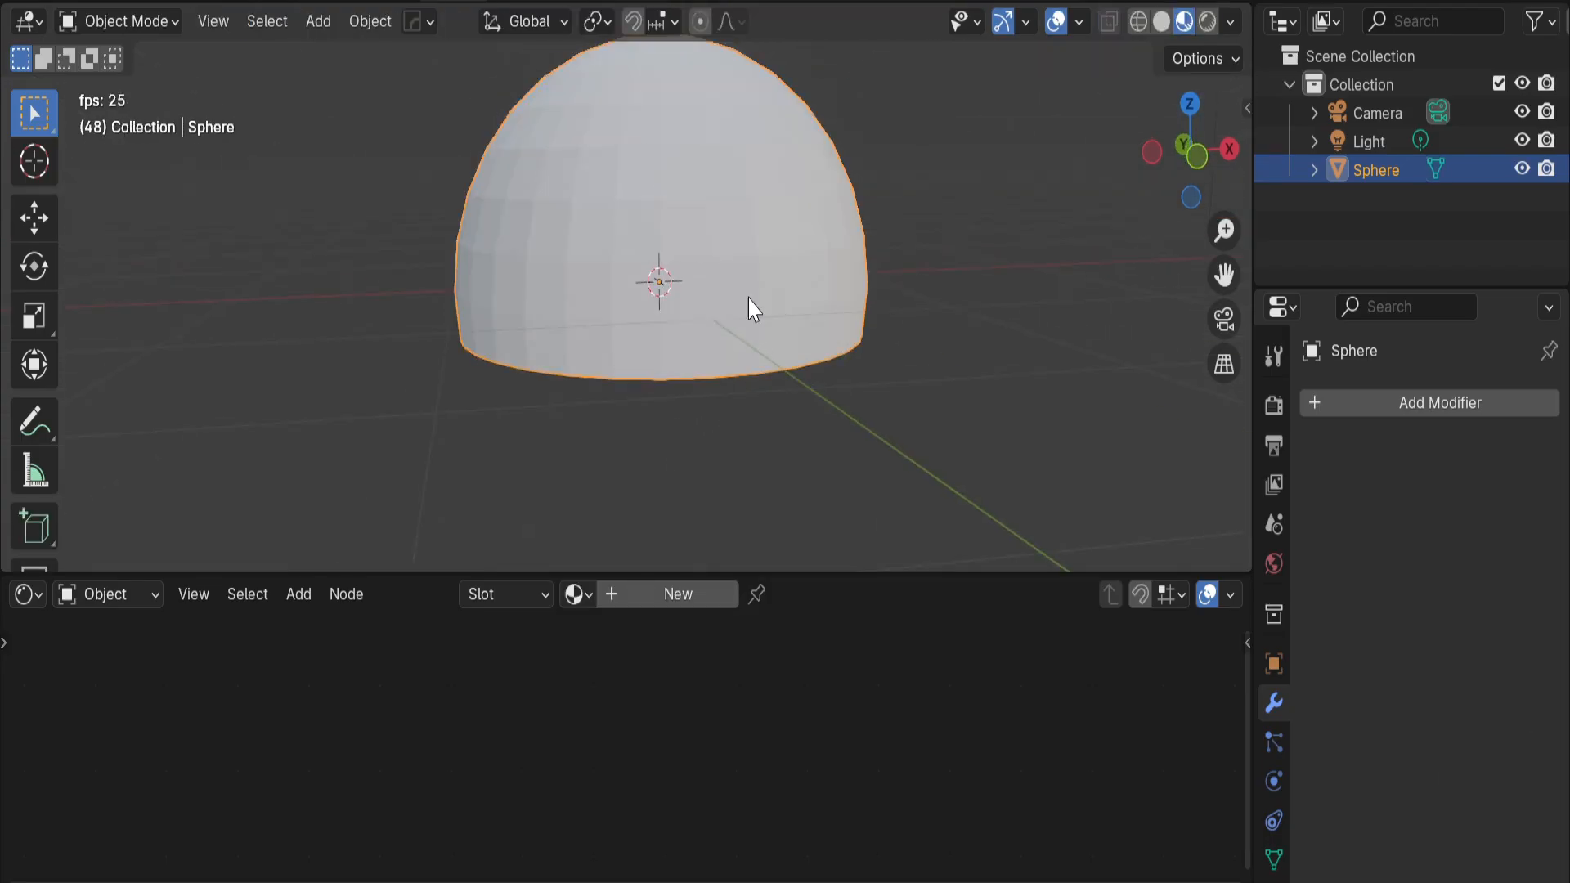
Assign the existing vfx material to the dome and keep the dome selected
scroll(713, 365, down, 4)
middle_drag(749, 301, 760, 351)
scroll(779, 370, up, 4)
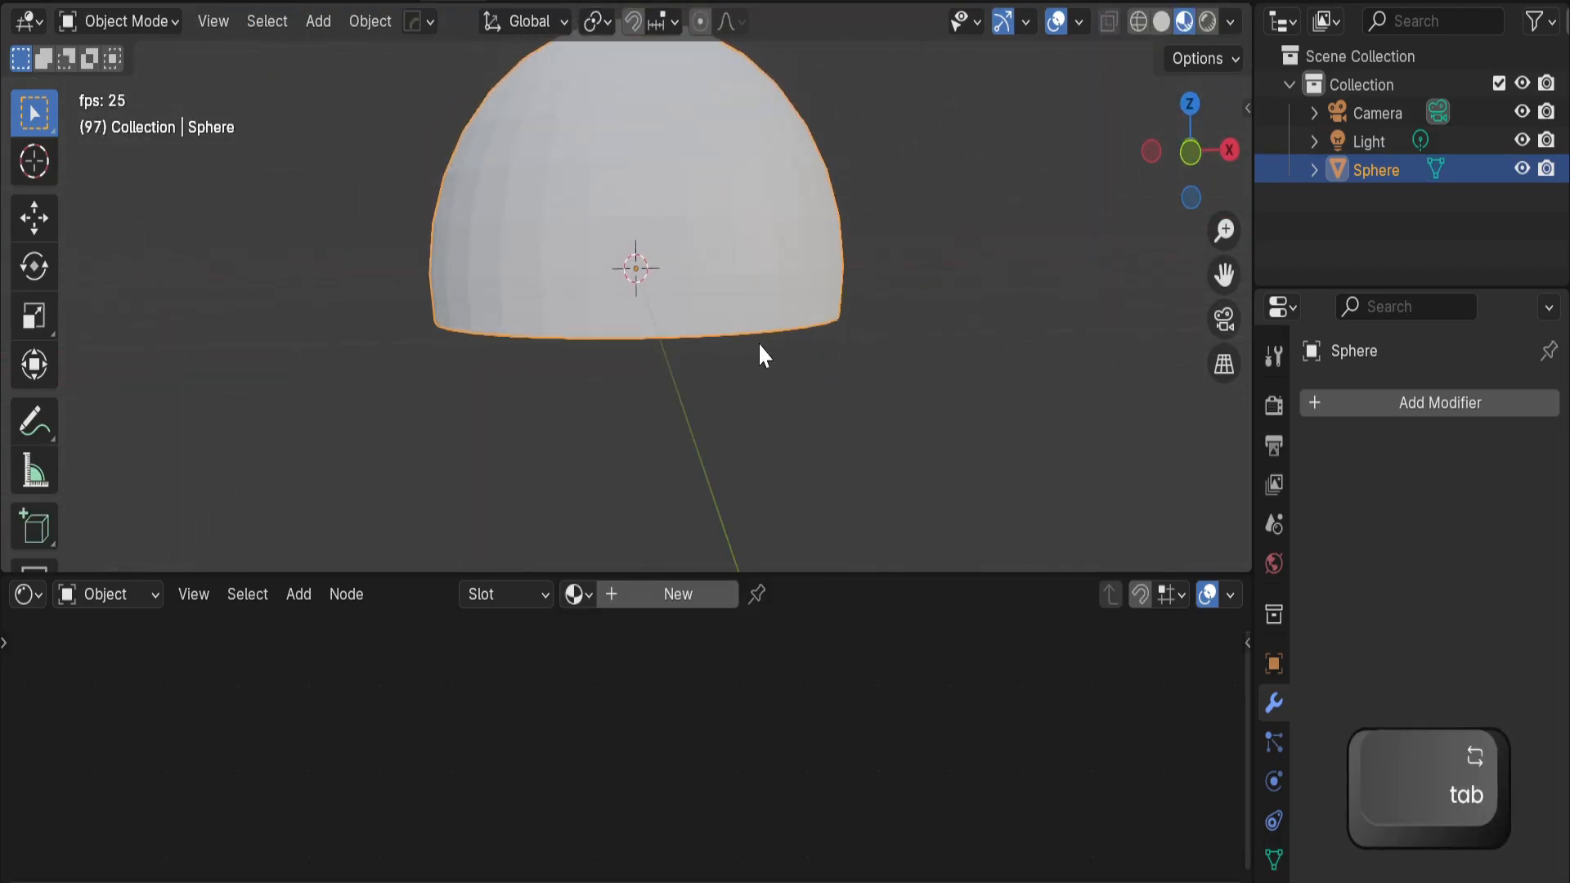
key(Tab)
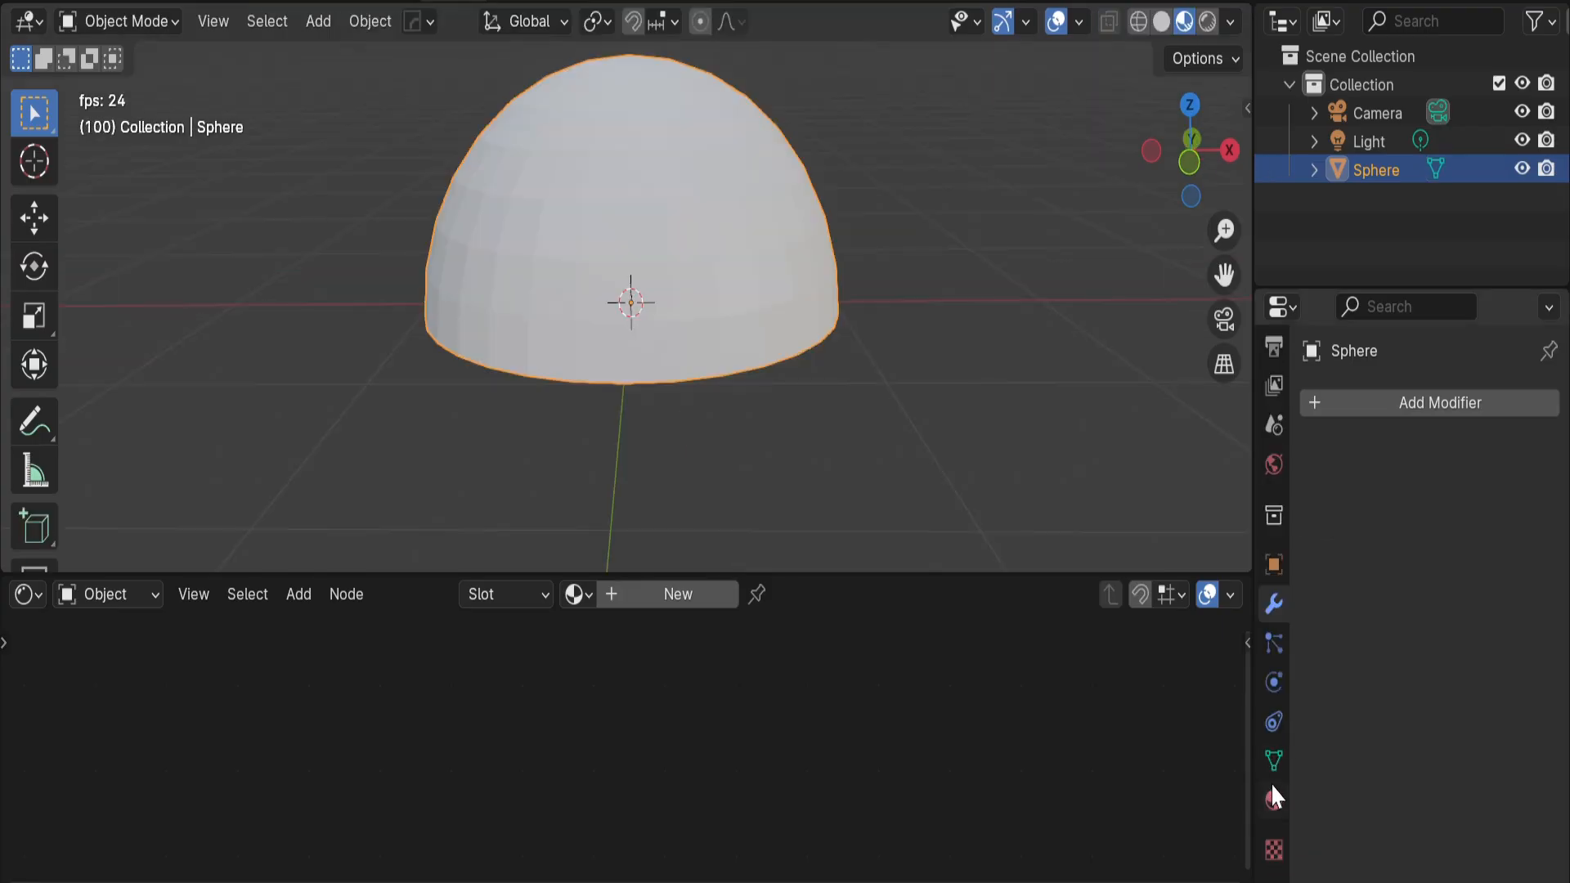
click(1274, 800)
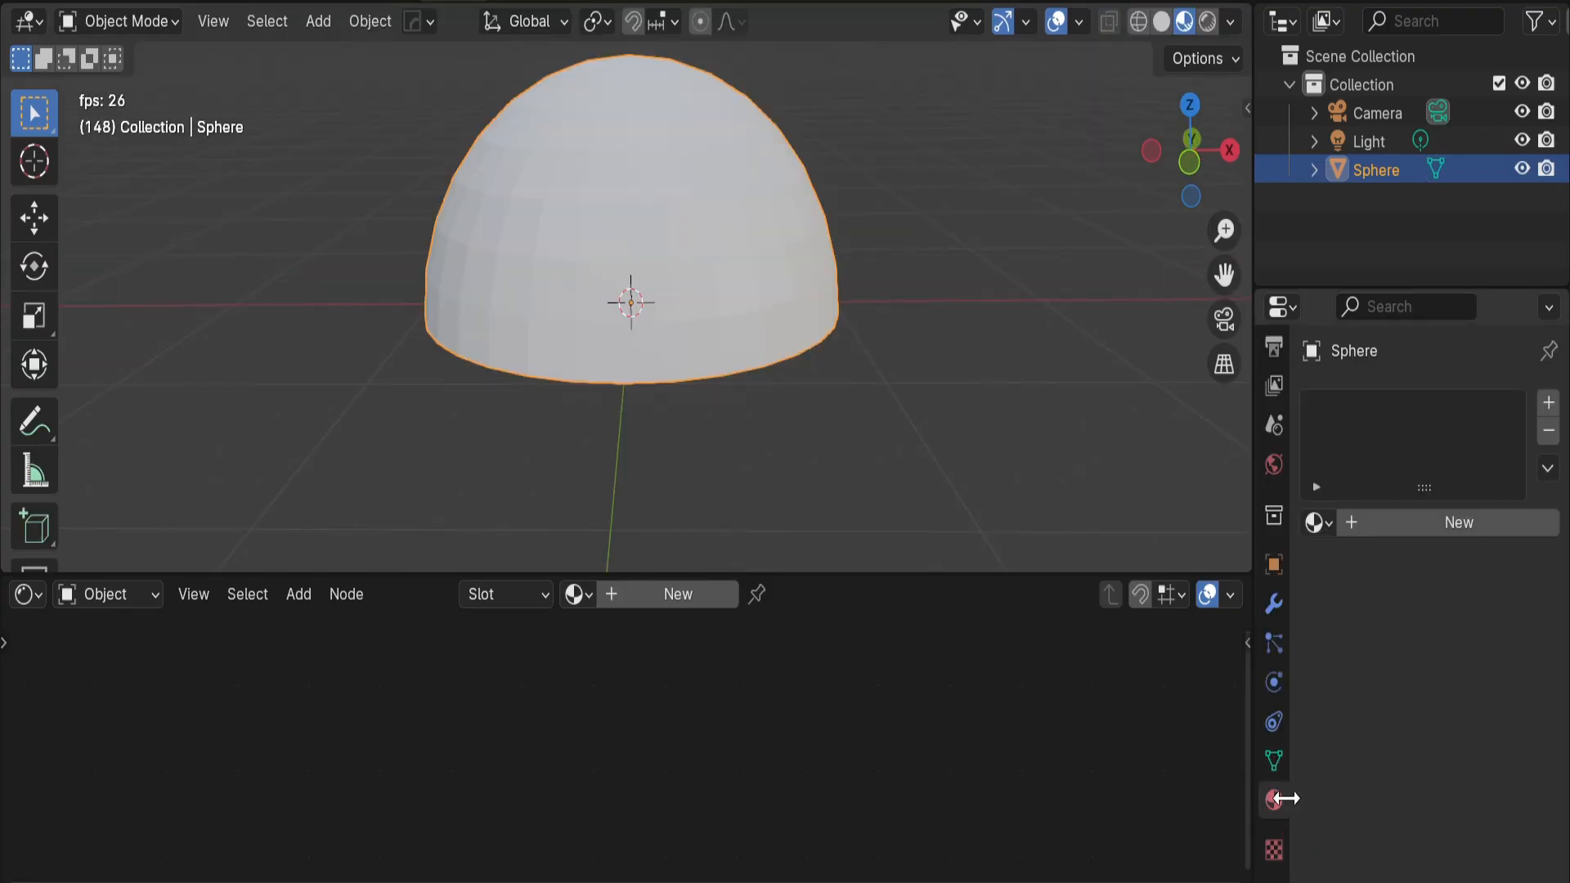
click(1317, 523)
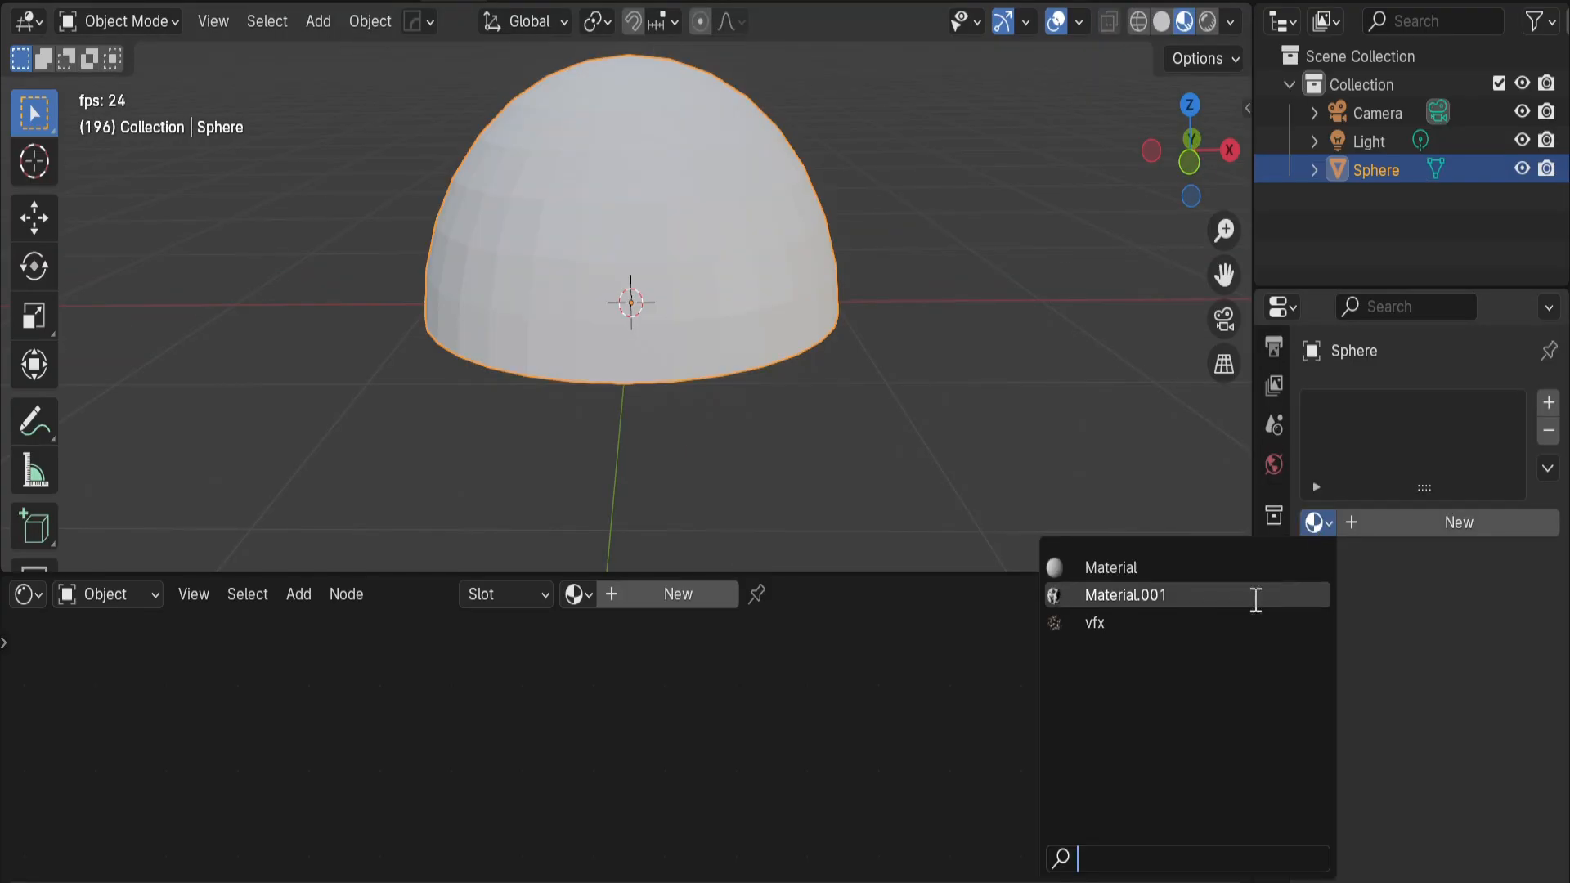
click(1214, 624)
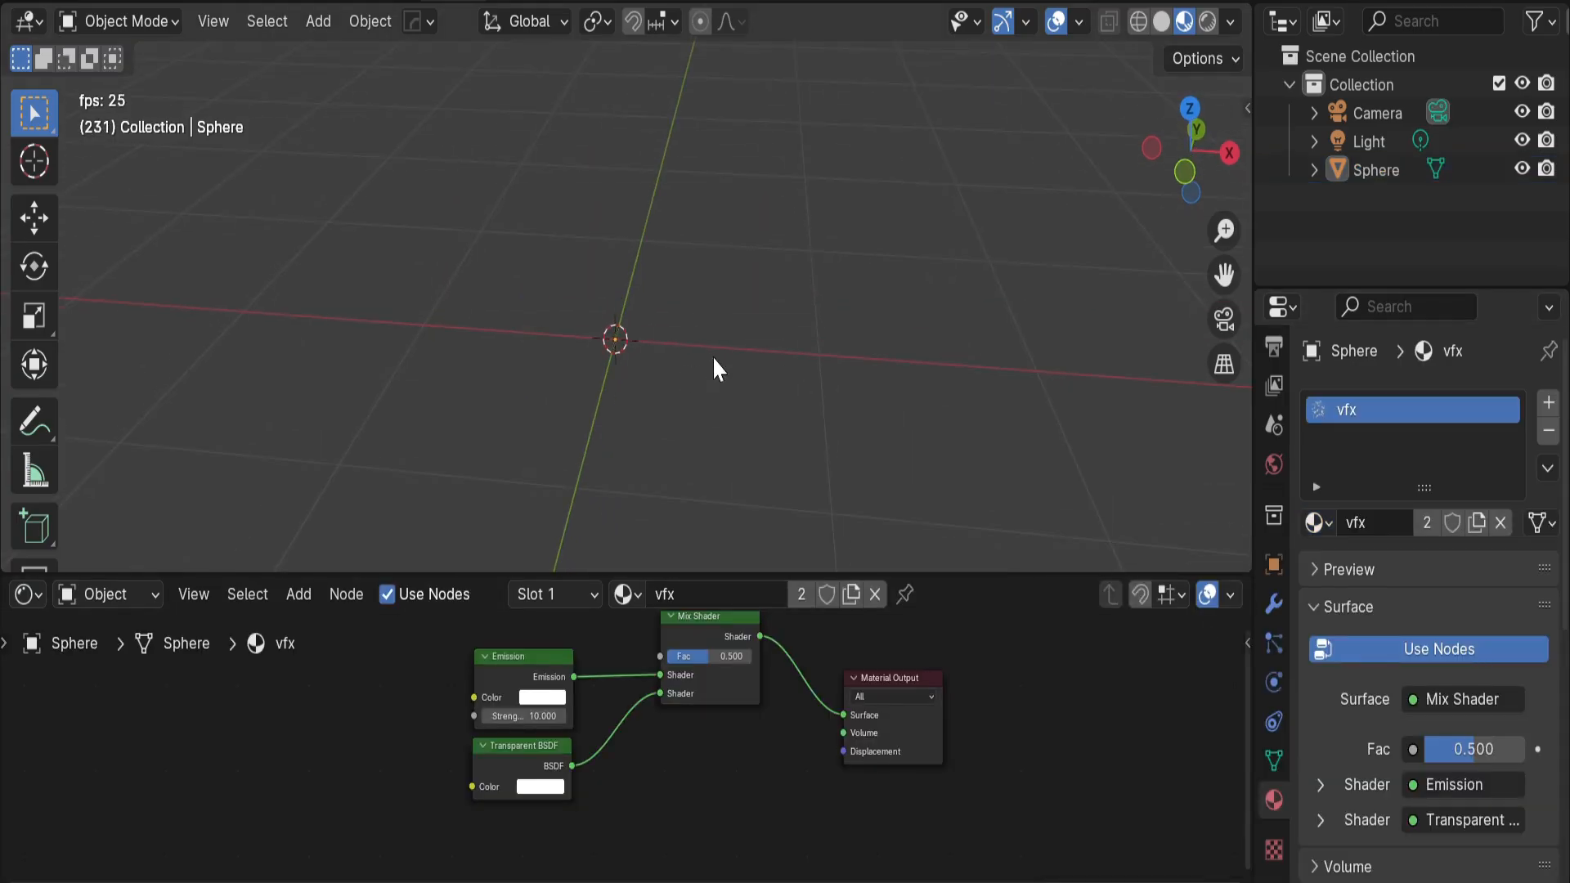
click(717, 305)
scroll(729, 715, up, 2)
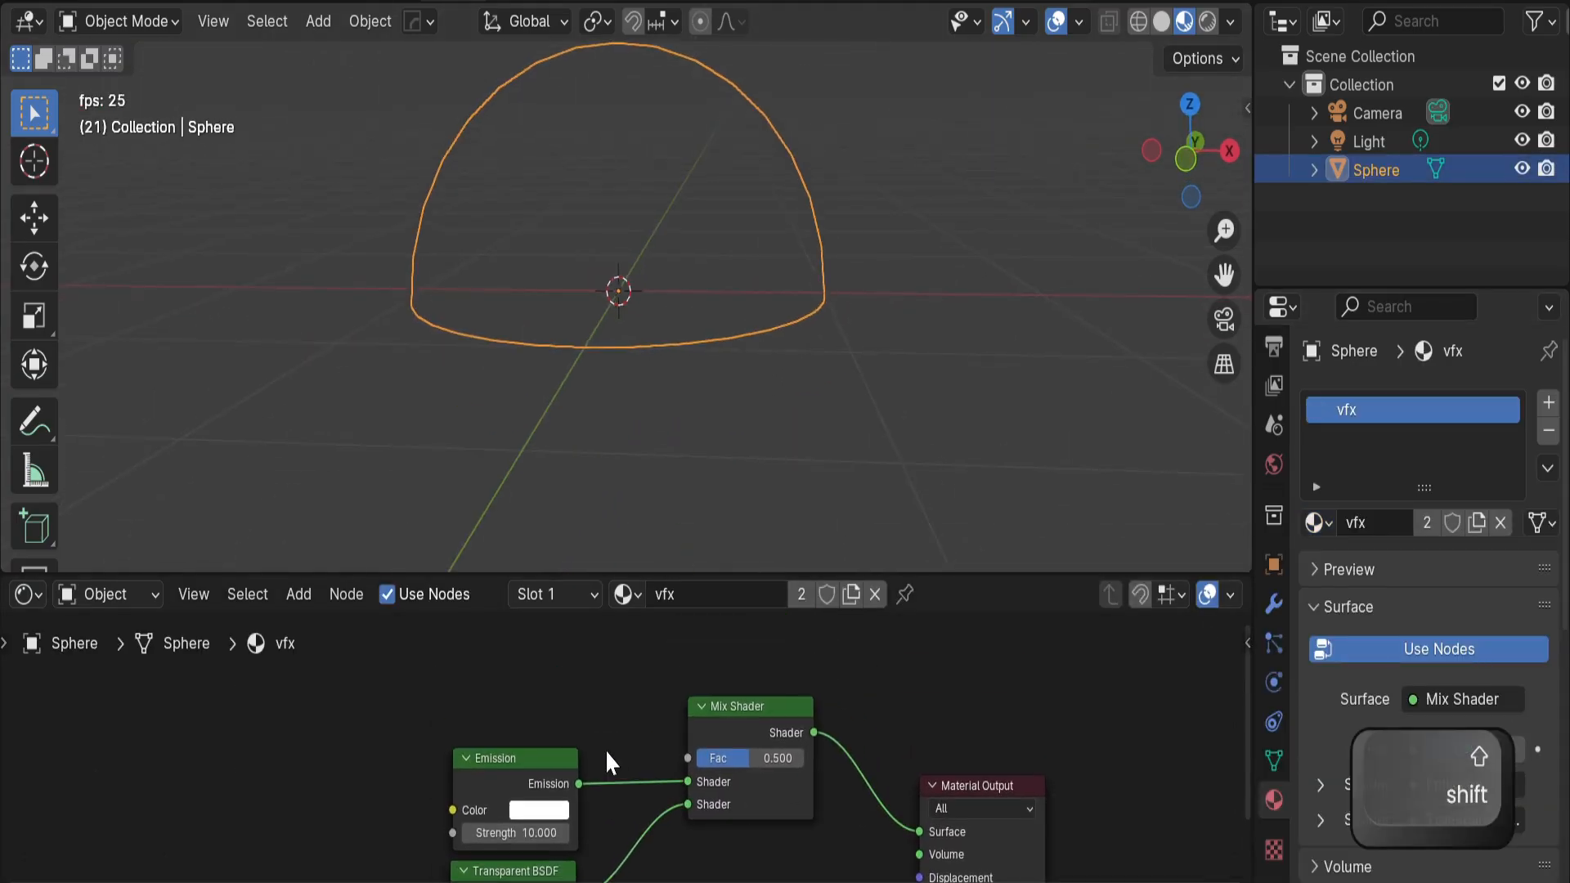
Add a Layer Weight node and connect its Fresnel output to the Mix Shader's Fac
shift+middle_drag(606, 761, 606, 716)
key(shift+a)
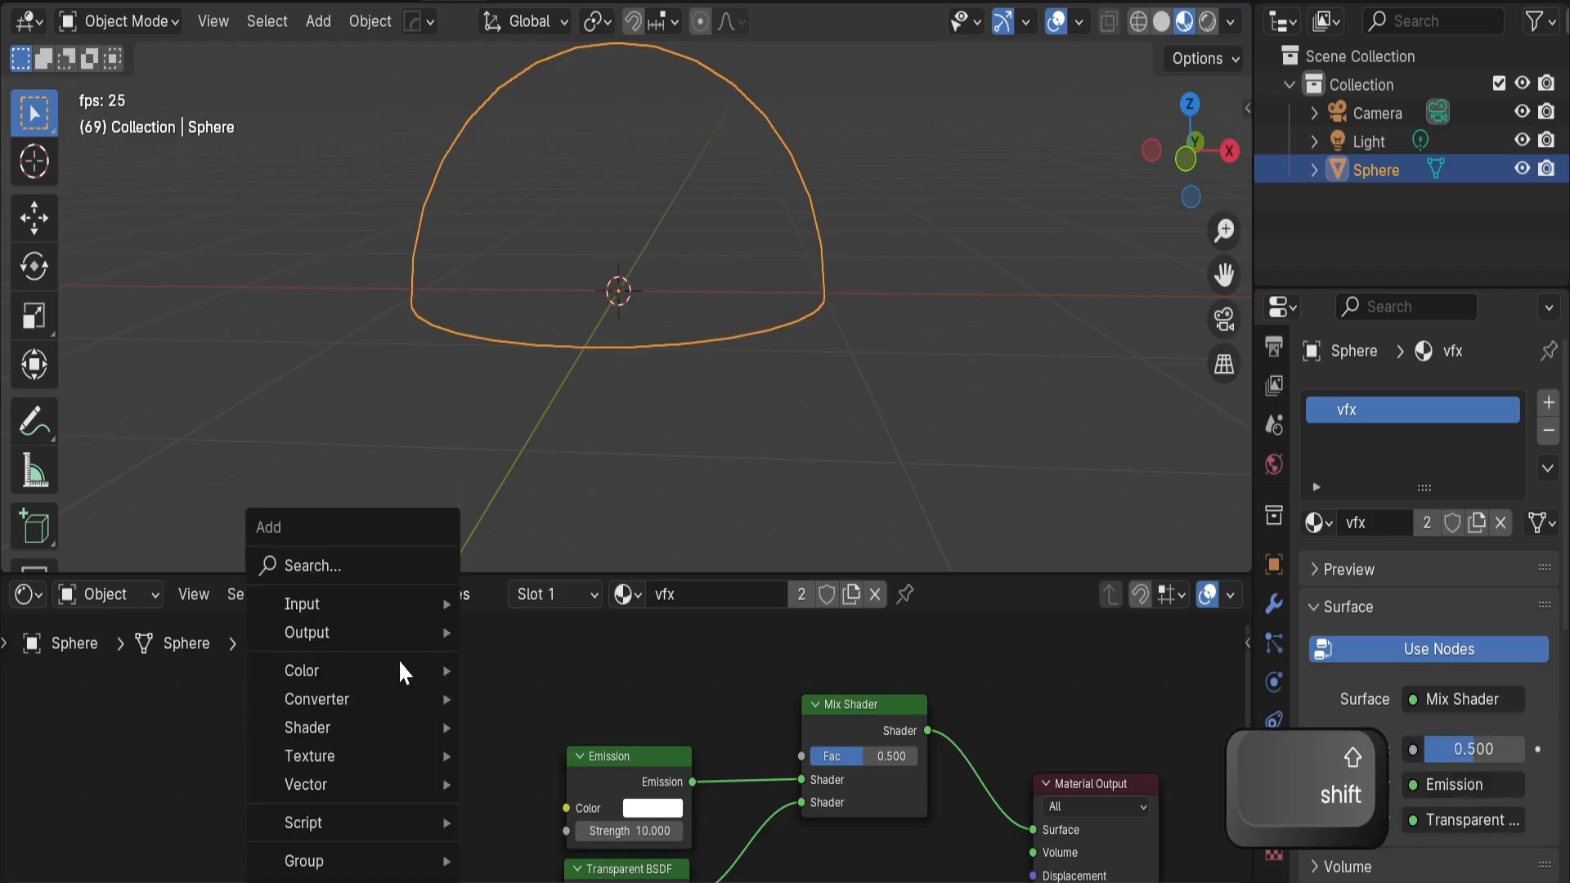
click(381, 558)
text(l)
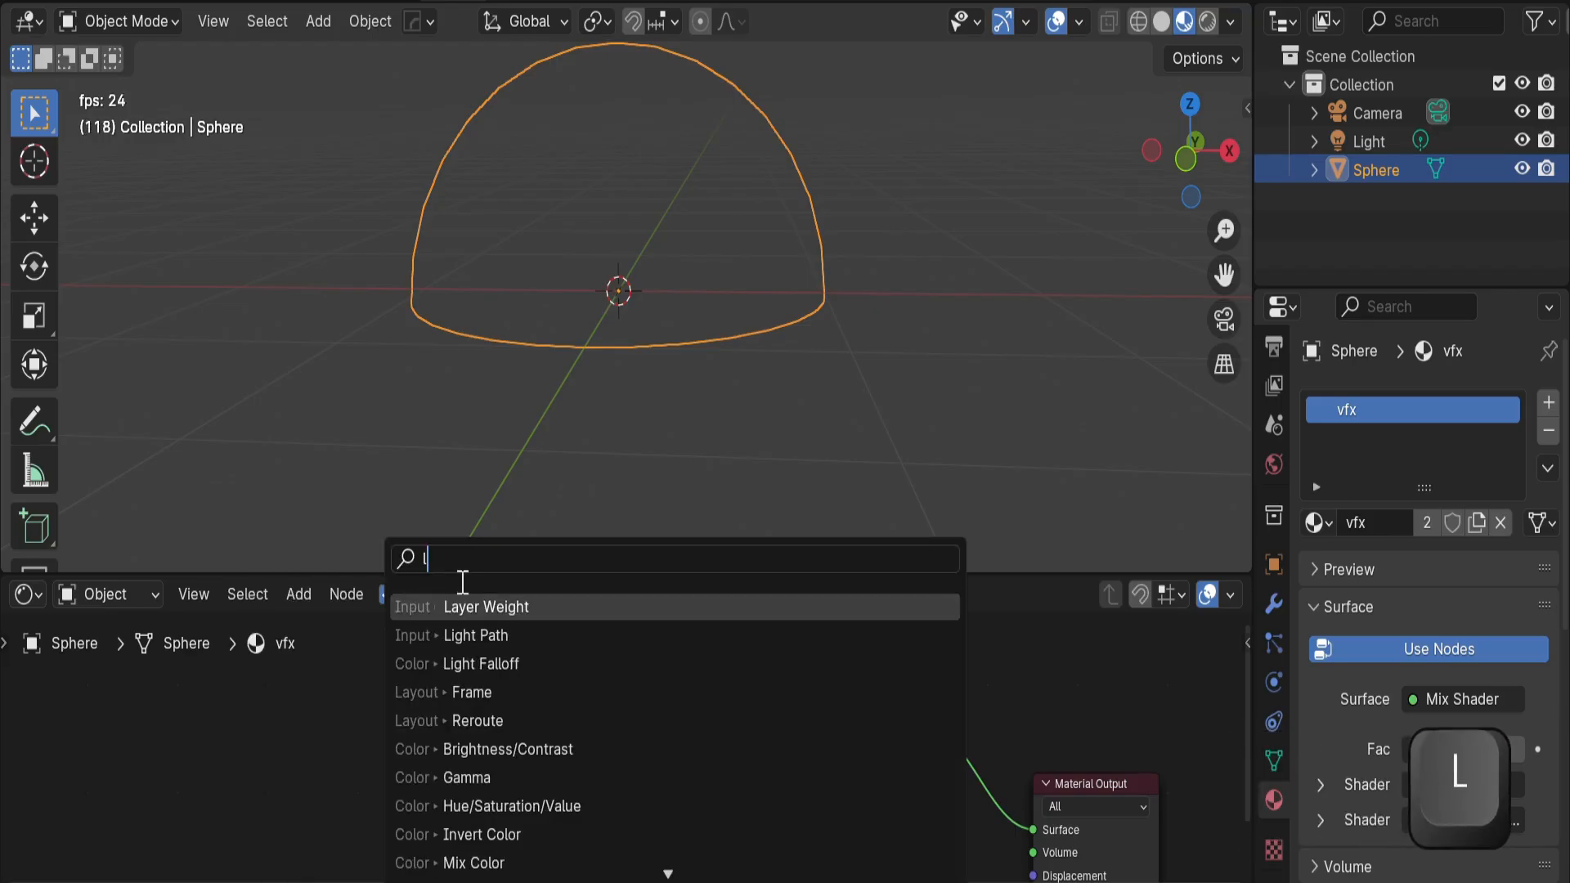
text(ay)
key(Return)
click(422, 674)
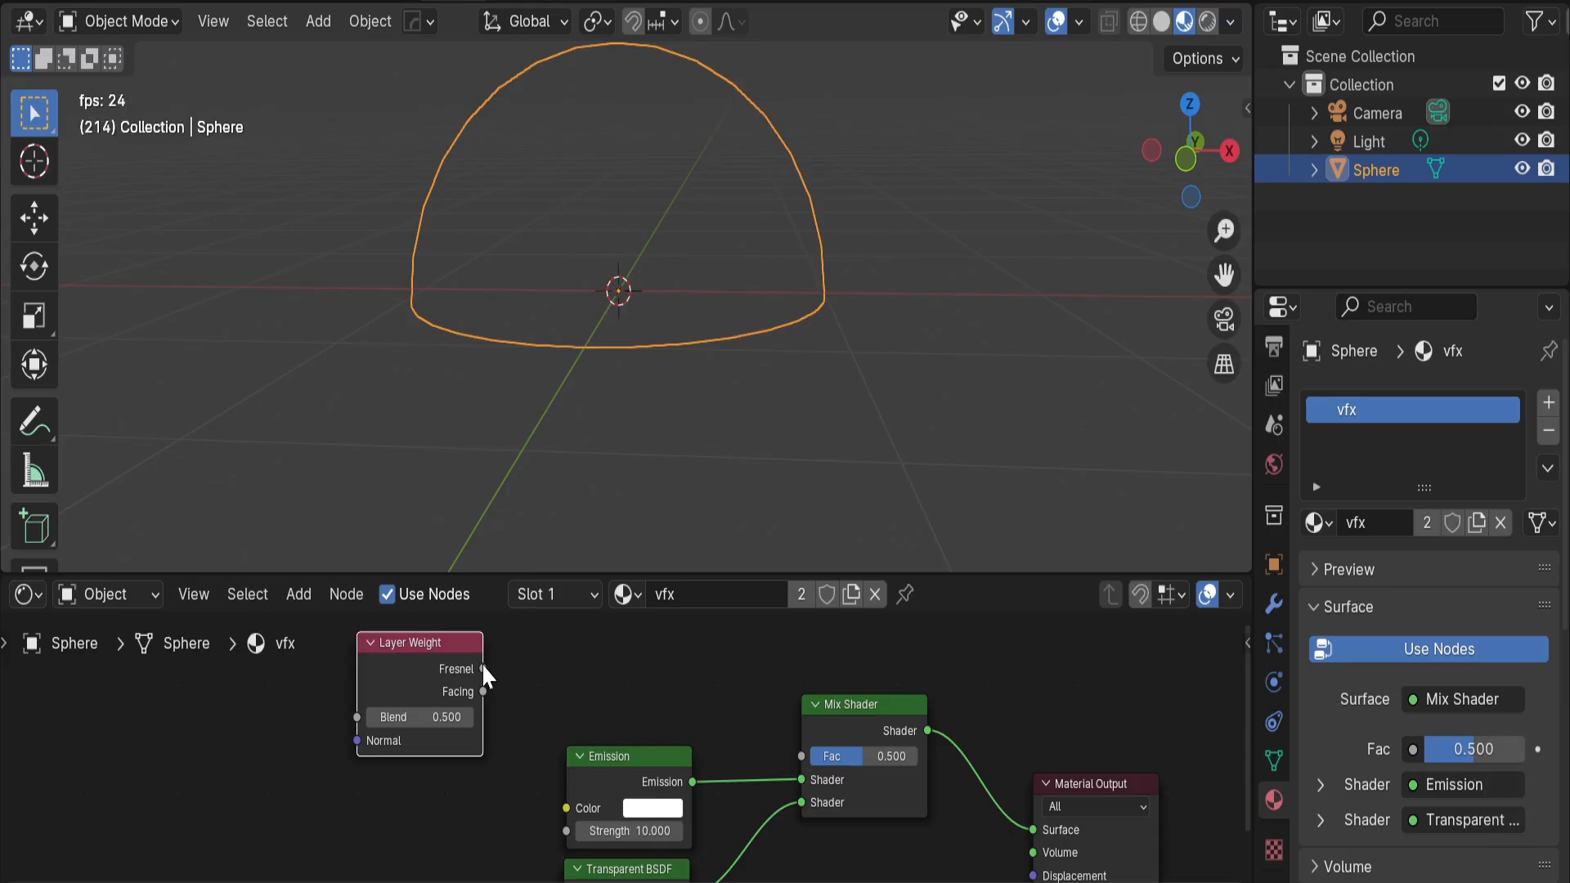
drag(483, 664, 801, 756)
Insert a Color Ramp between the Layer Weight's Fresnel output and the Mix Shader, moving the Layer Weight node aside to make room
middle_drag(635, 690, 752, 690)
scroll(671, 686, up, 1)
drag(500, 659, 429, 659)
click(596, 736)
key(shift+a)
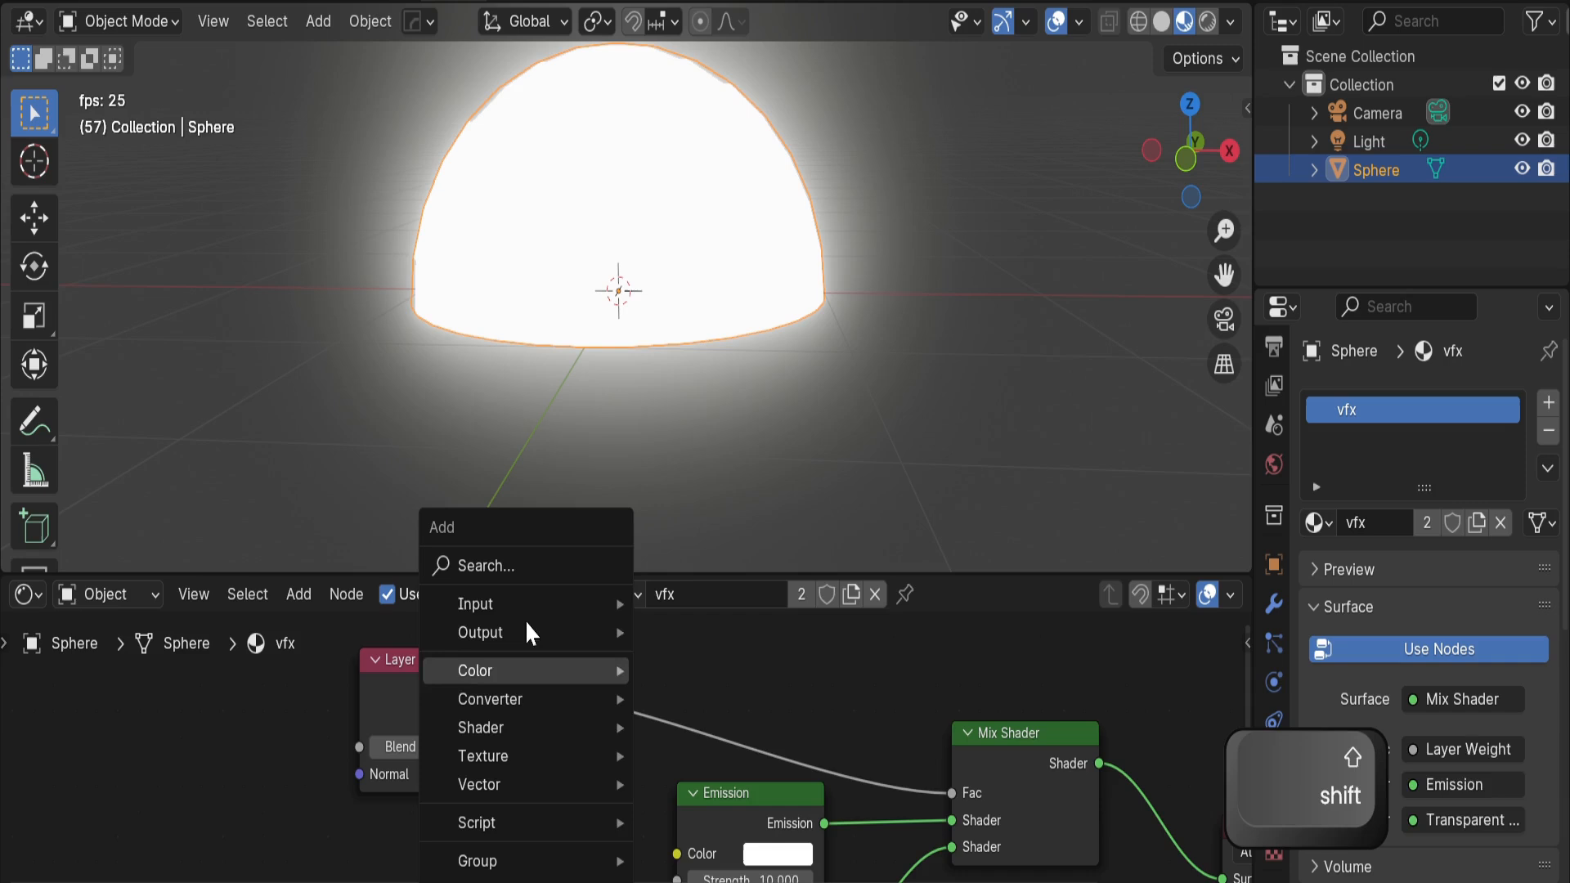
click(520, 564)
text(colo)
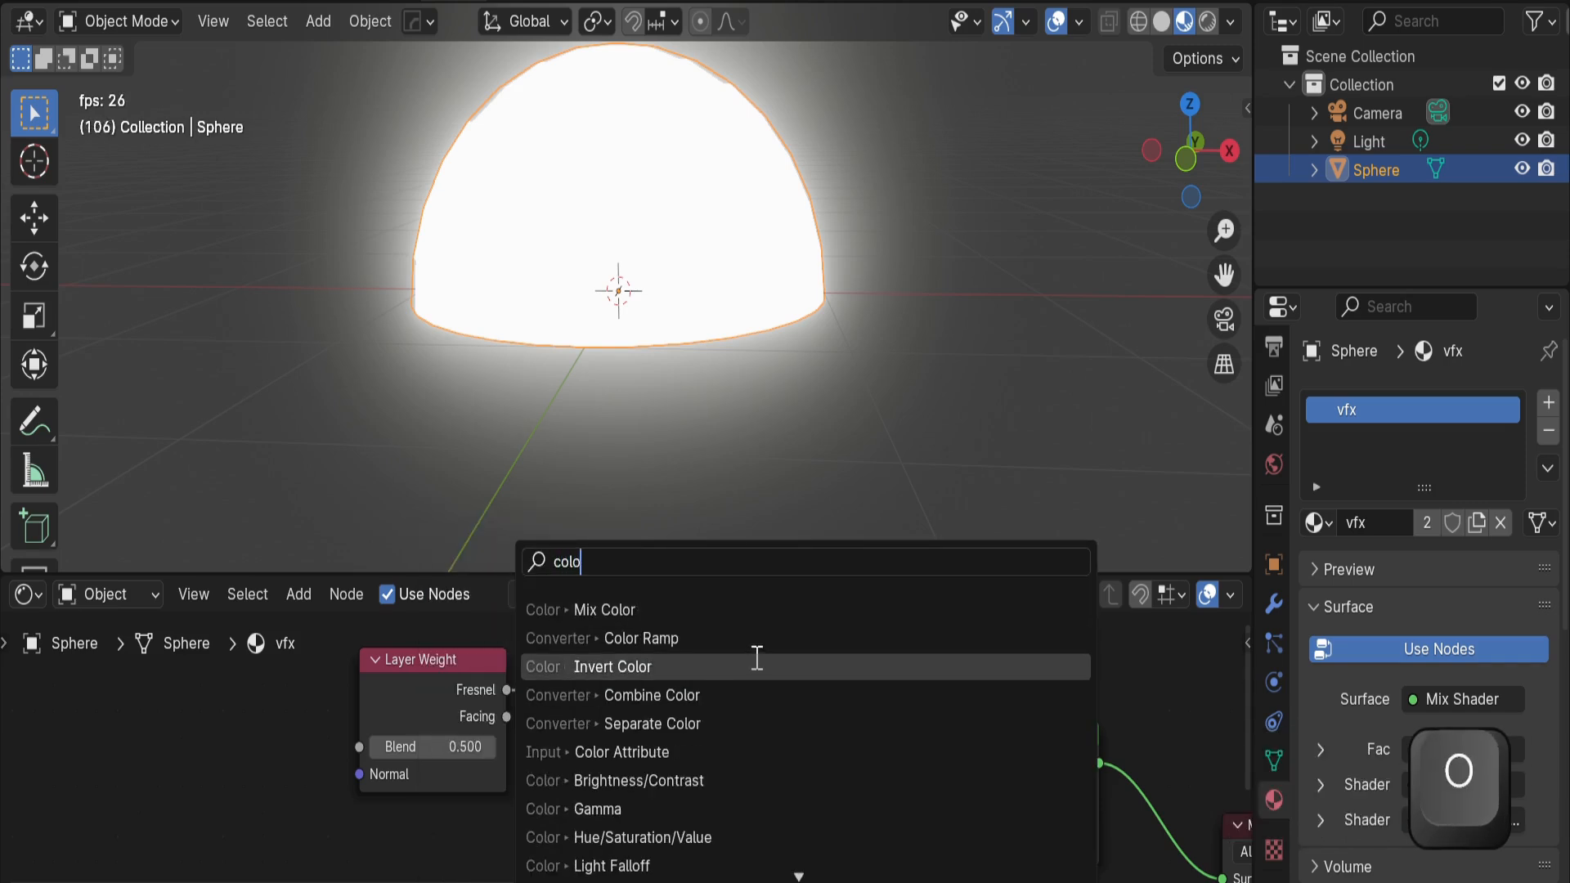
click(641, 638)
click(526, 578)
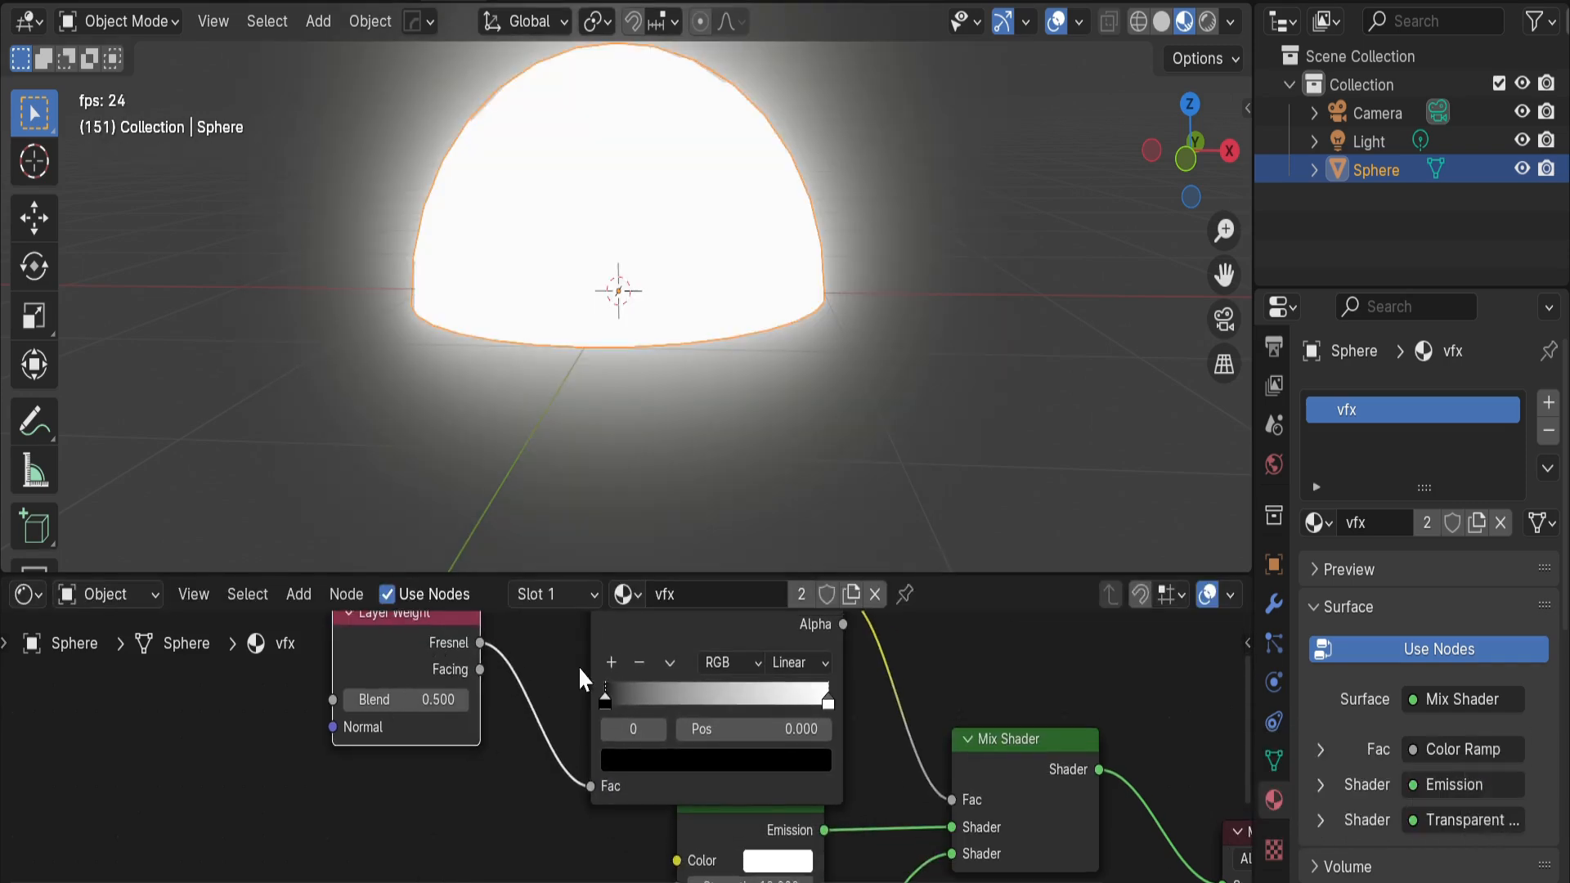
Place the Color Ramp's black stop at 0.532 and white stop at 0.637, and set the Layer Weight Blend to 0.900
scroll(581, 679, down, 1)
drag(615, 684, 790, 692)
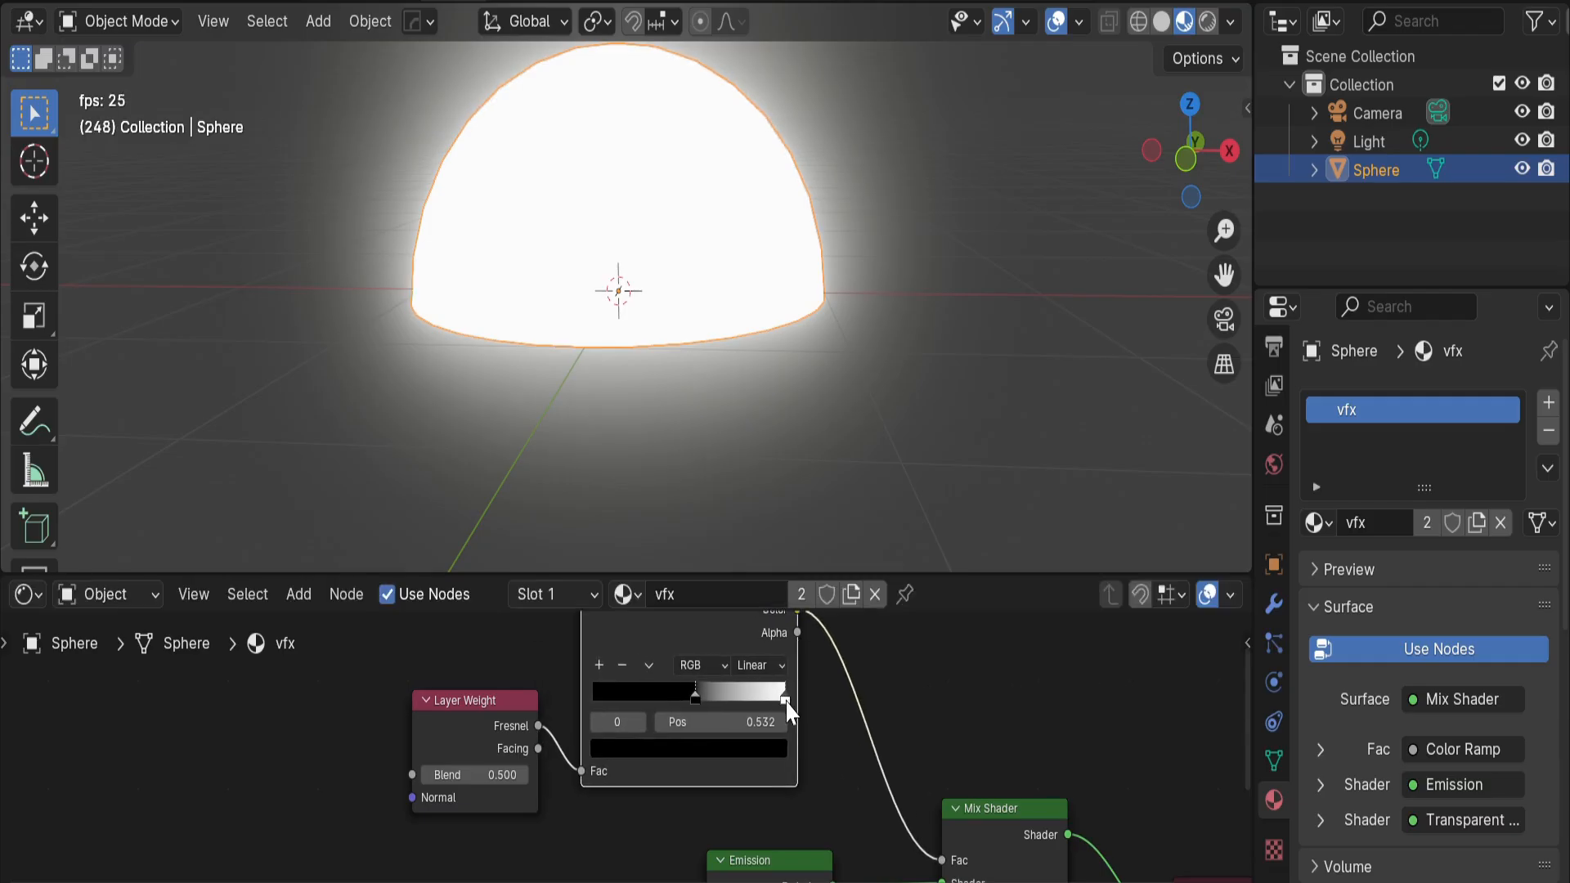
middle_drag(515, 799, 587, 782)
scroll(587, 780, up, 2)
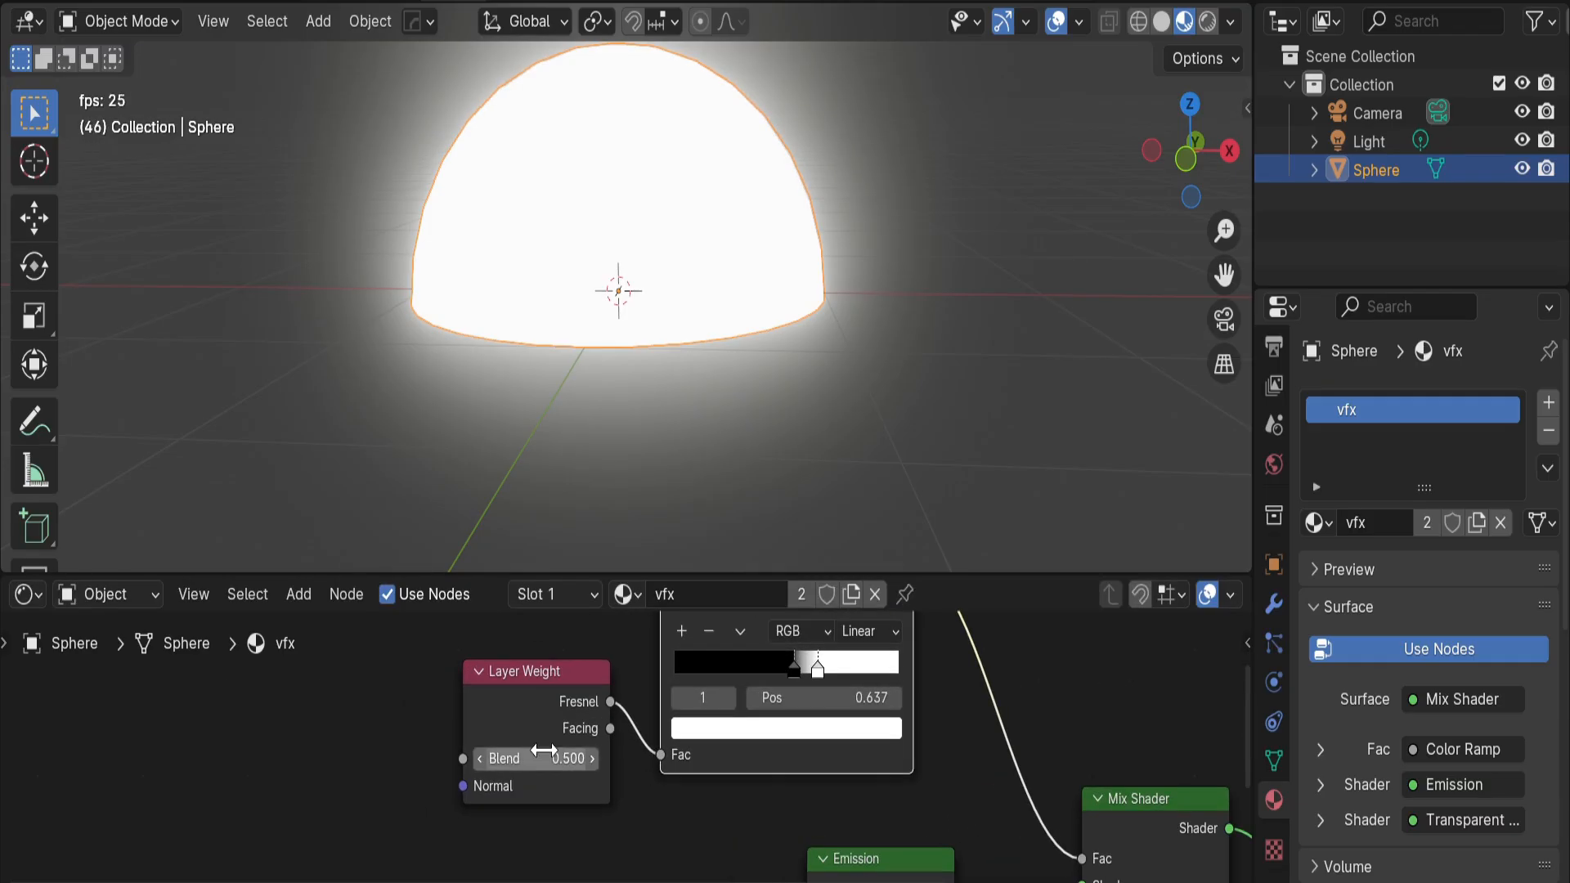
drag(523, 758, 579, 759)
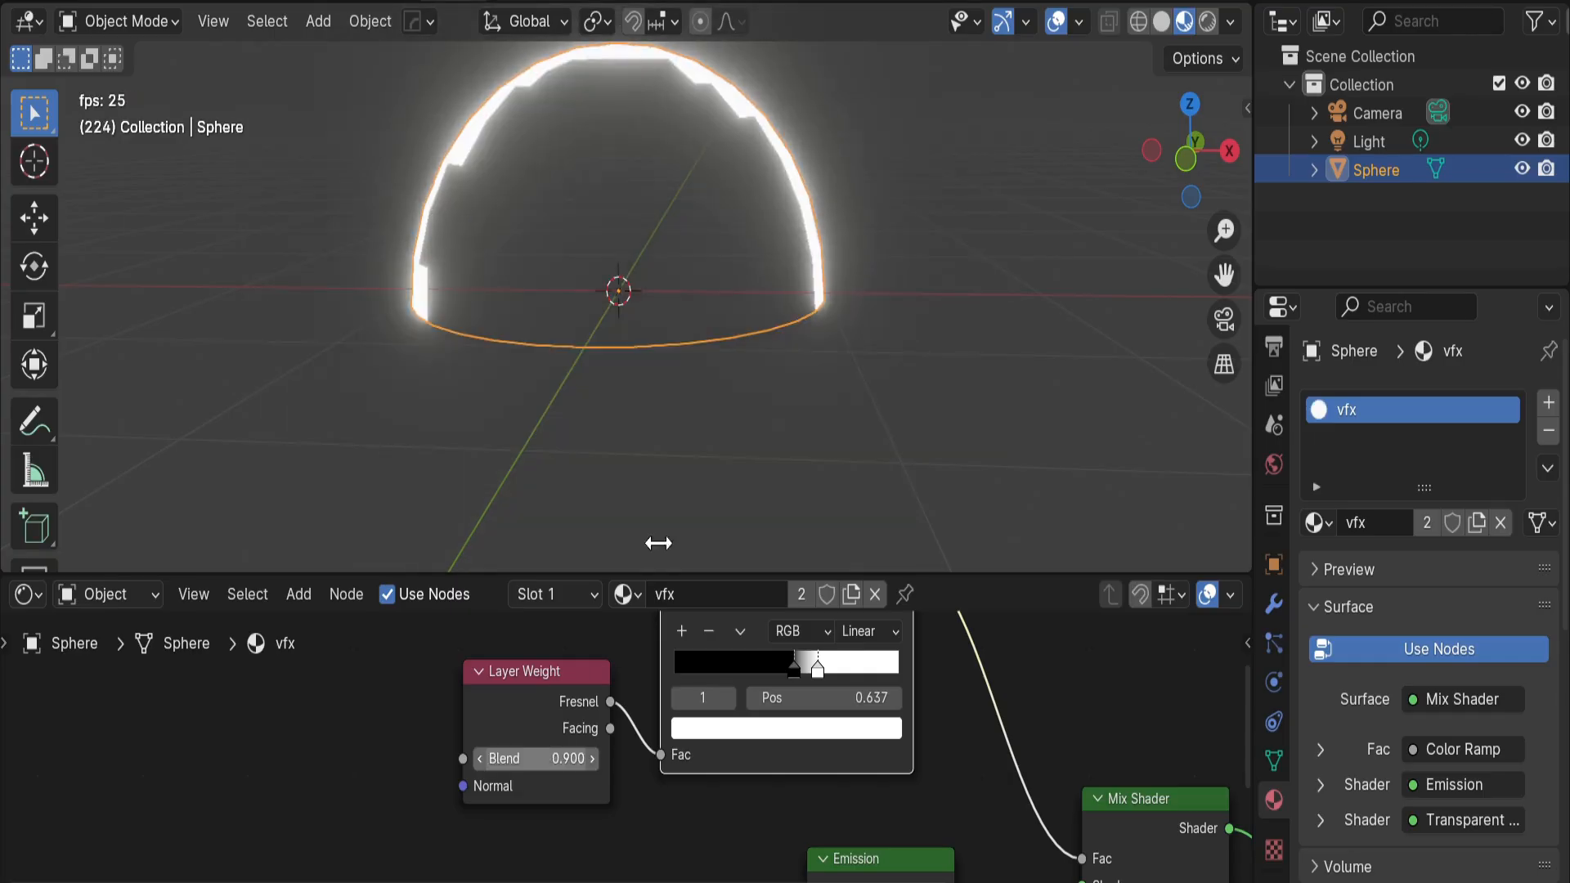
right_click(656, 243)
click(656, 242)
click(881, 330)
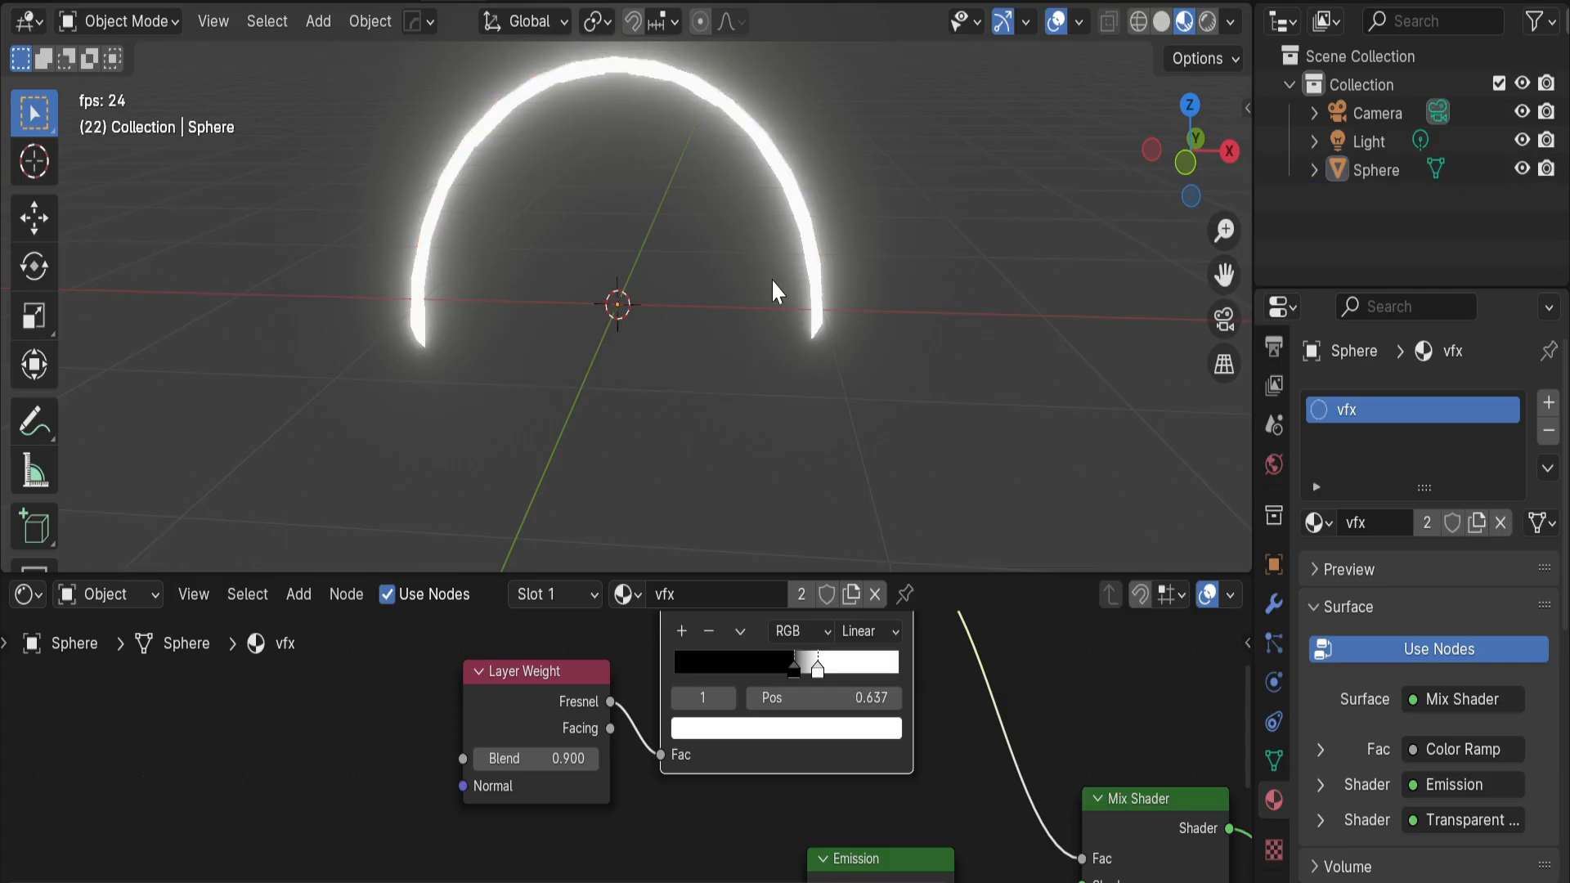
Set the Emission node's color to magenta
middle_drag(772, 278, 782, 278)
shift+middle_drag(782, 278, 695, 381)
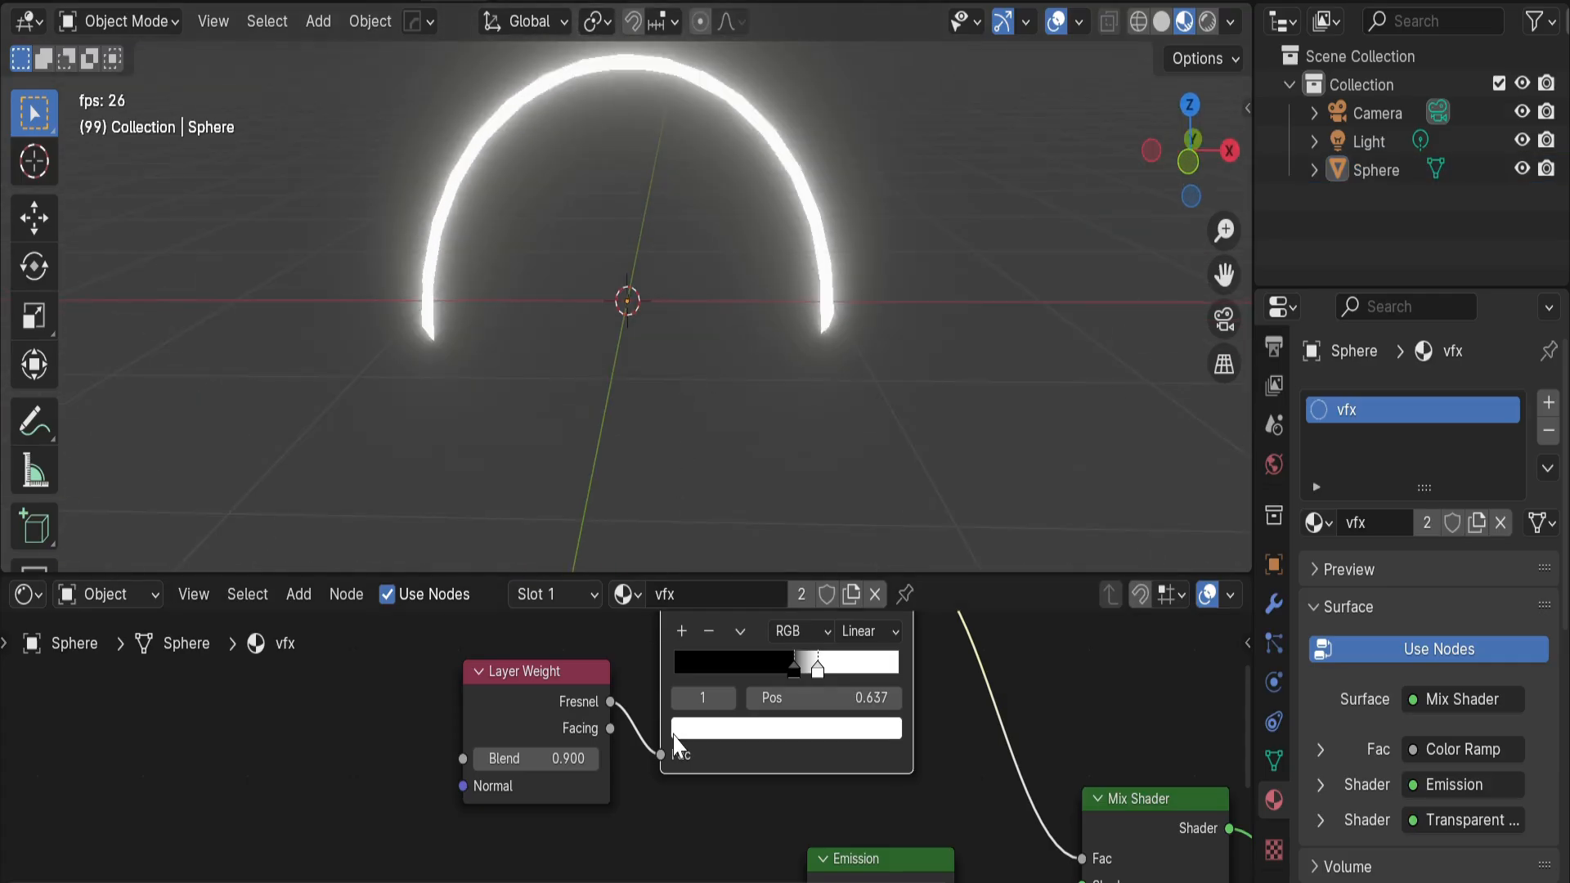
shift+middle_drag(718, 735, 447, 710)
scroll(648, 740, down, 2)
scroll(448, 710, up, 2)
shift+middle_drag(485, 639, 458, 738)
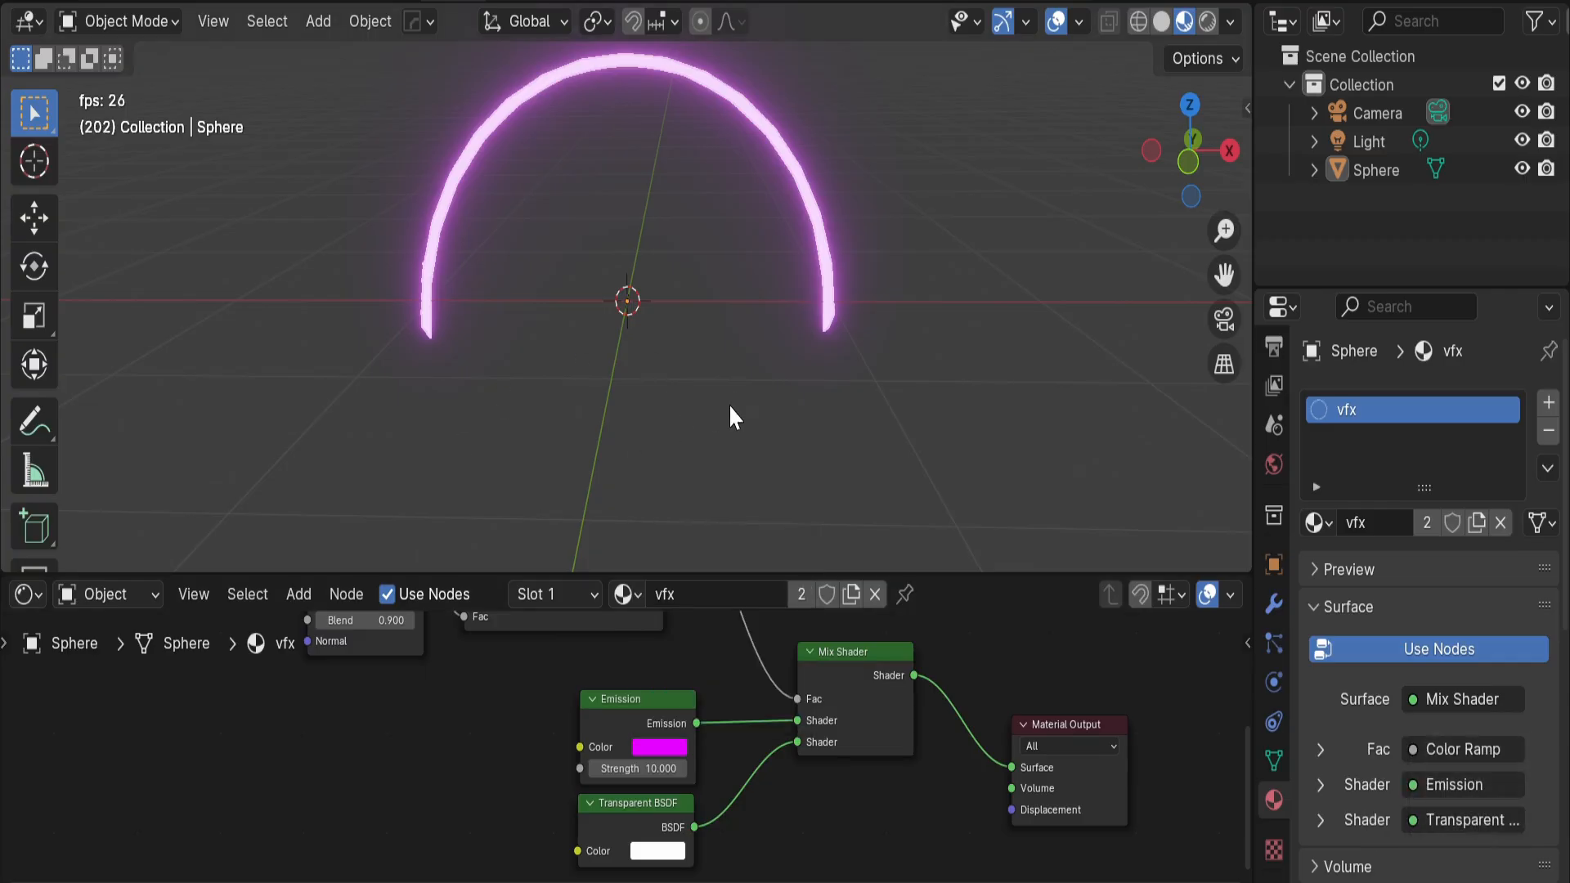
Subdivide all faces of the dome once in Edit Mode and return to Object Mode
key(Tab)
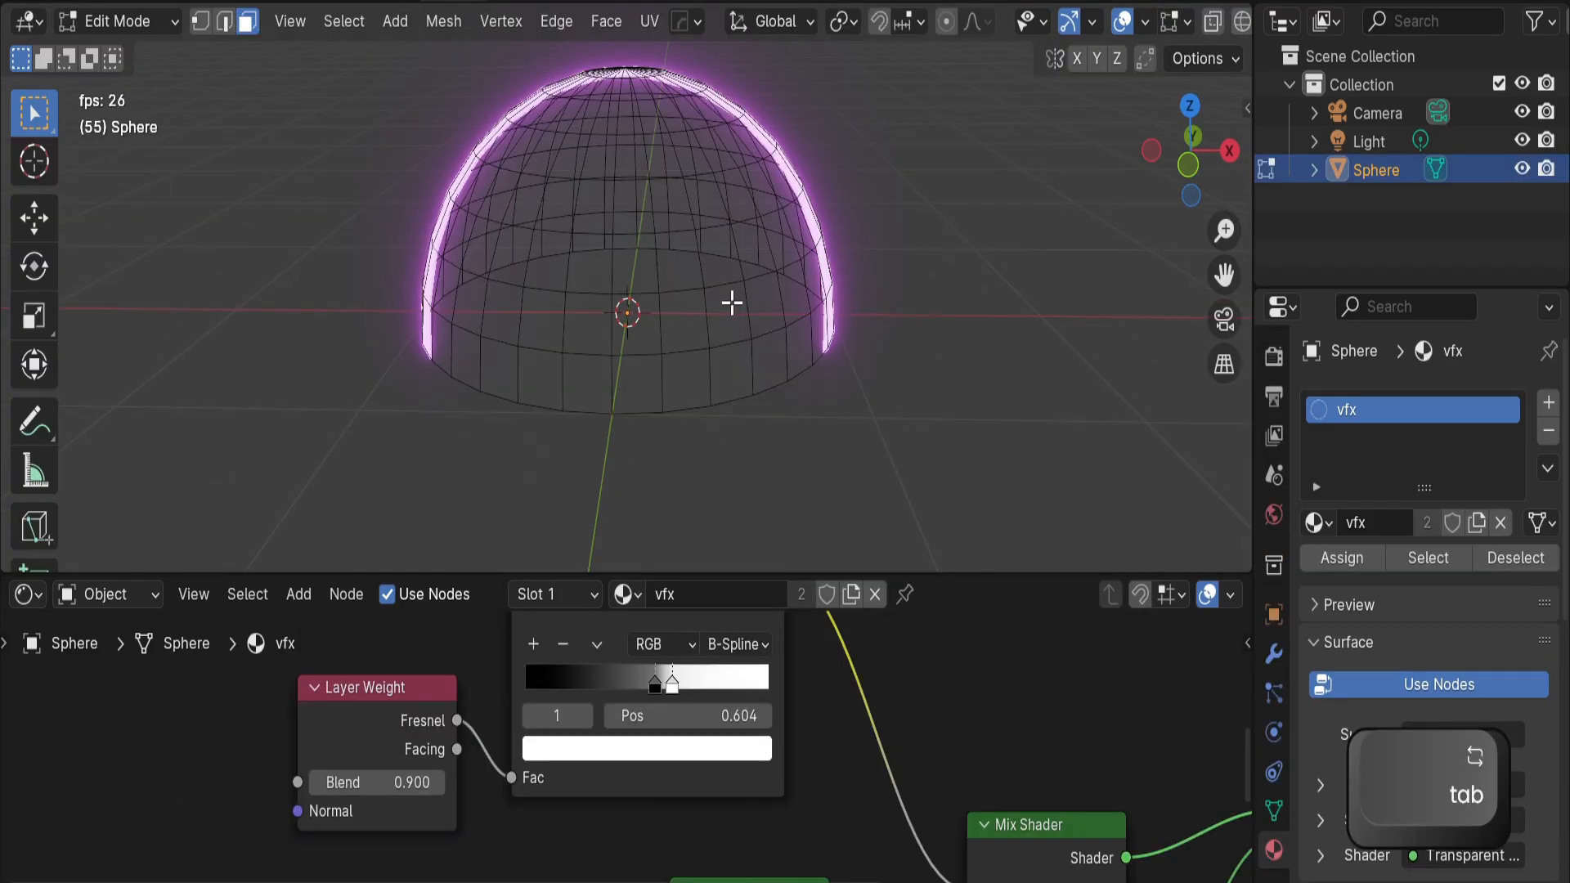
right_click(727, 335)
key(a)
right_click(650, 311)
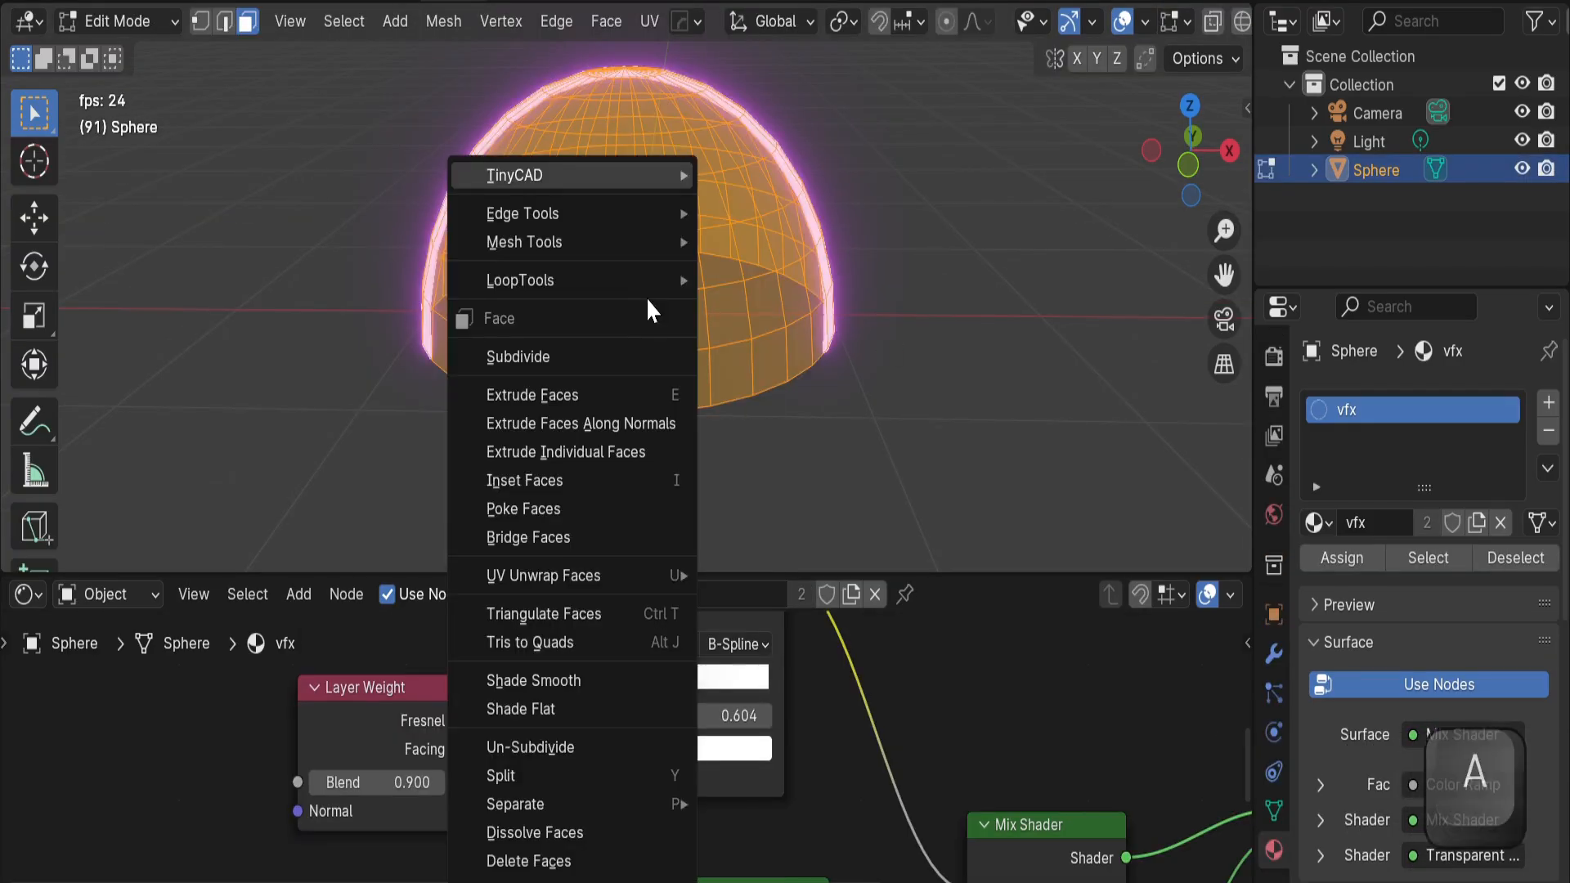
click(594, 357)
key(alt+a)
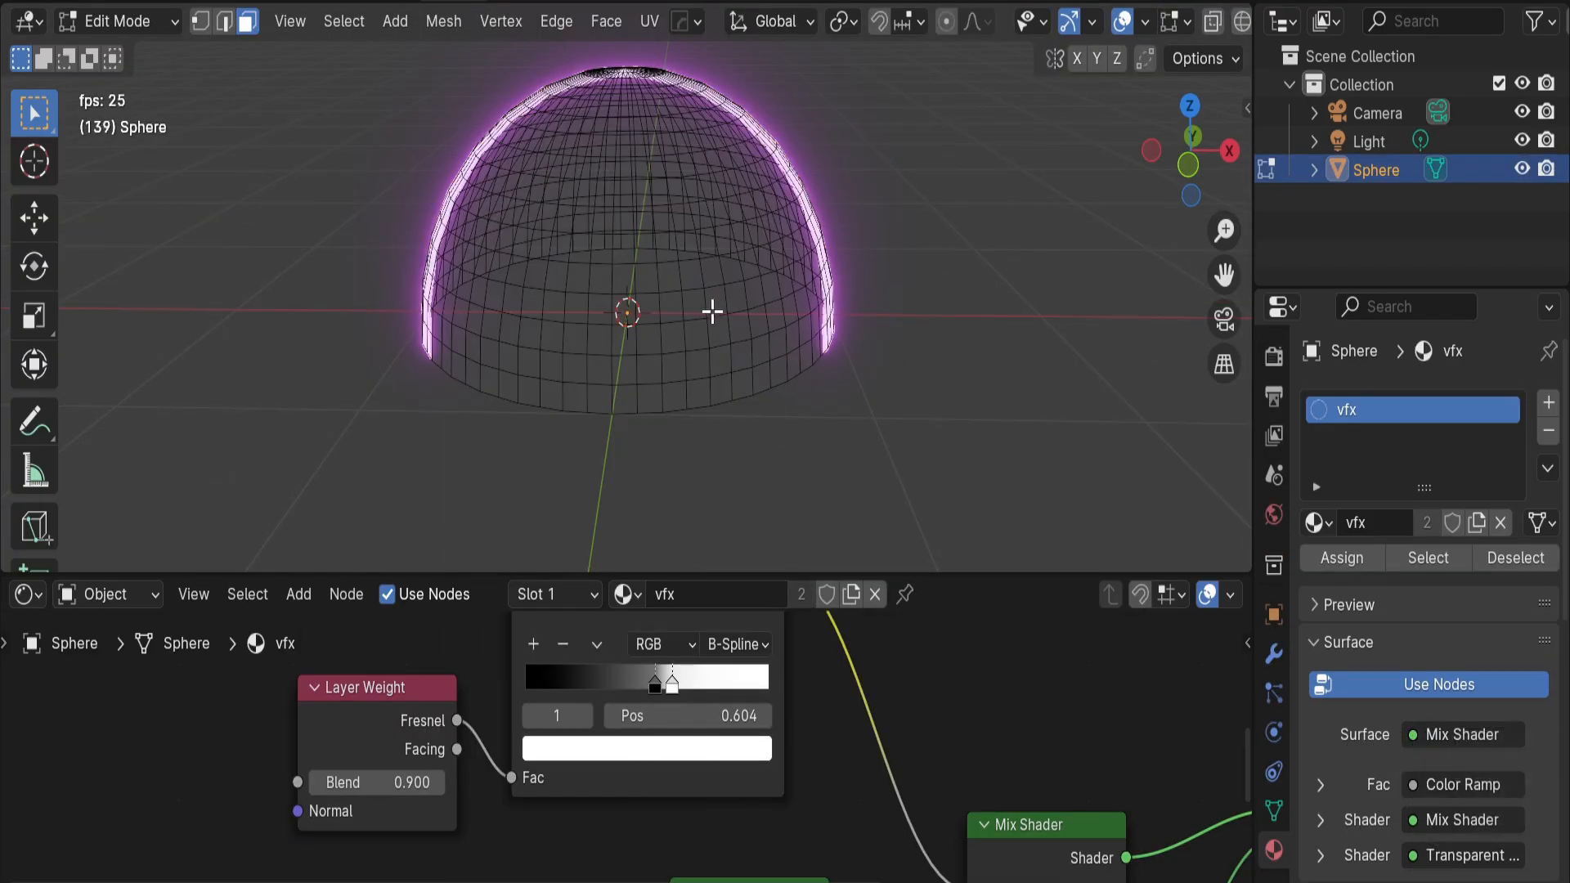
key(Tab)
Add a Displace modifier to the dome
click(1273, 650)
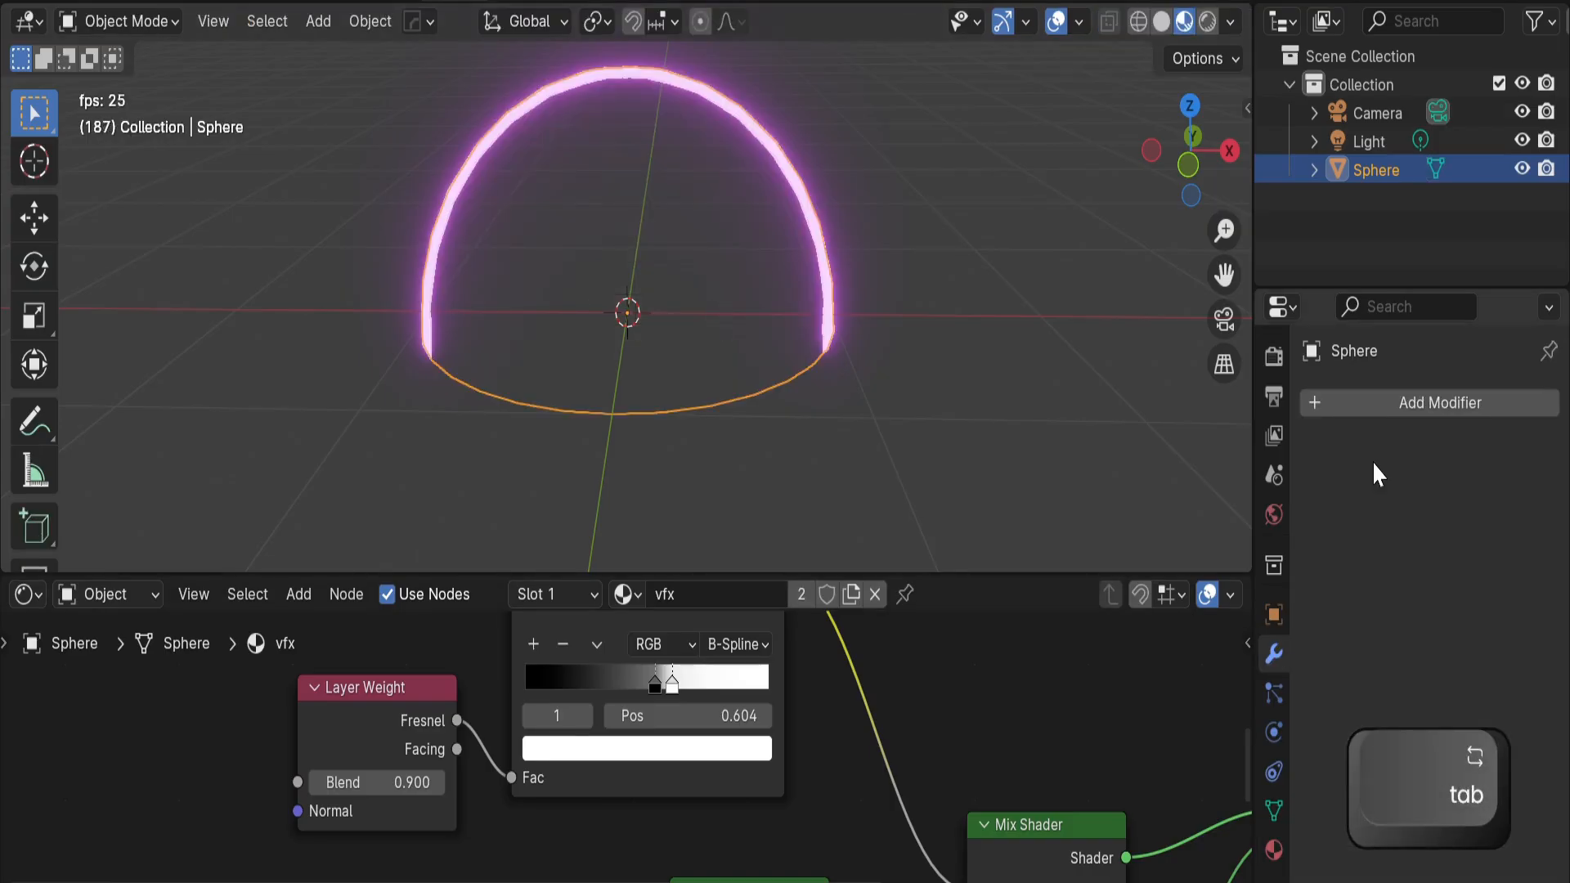
key(shift+a)
mouse_move(1307, 515)
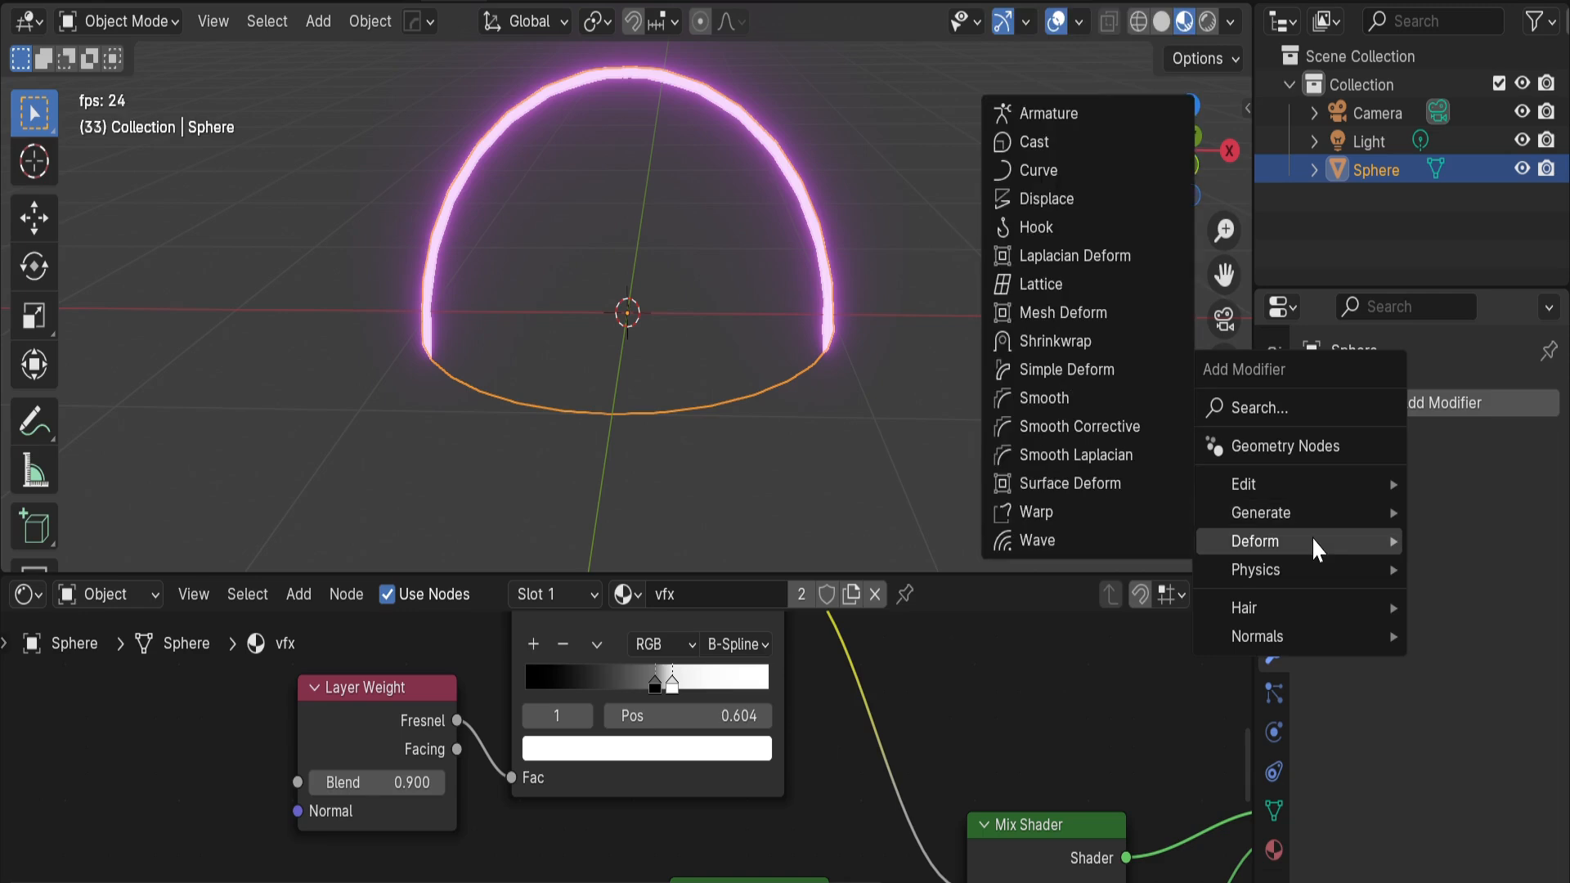
click(1064, 199)
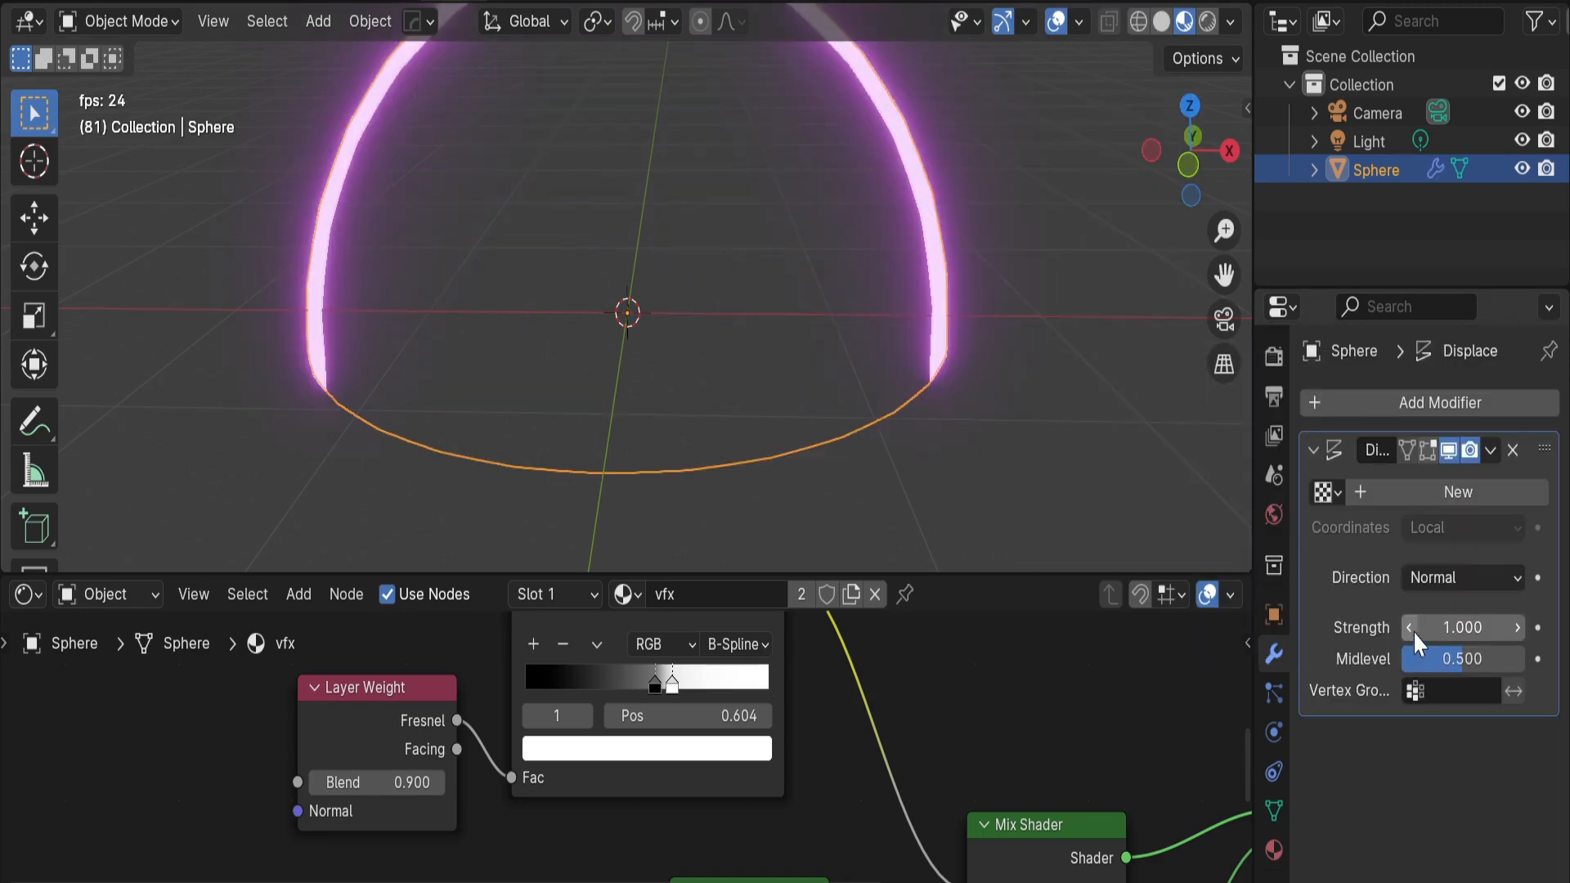
Create a new texture for the Displace modifier and set its type to Clouds
click(1405, 490)
click(1276, 850)
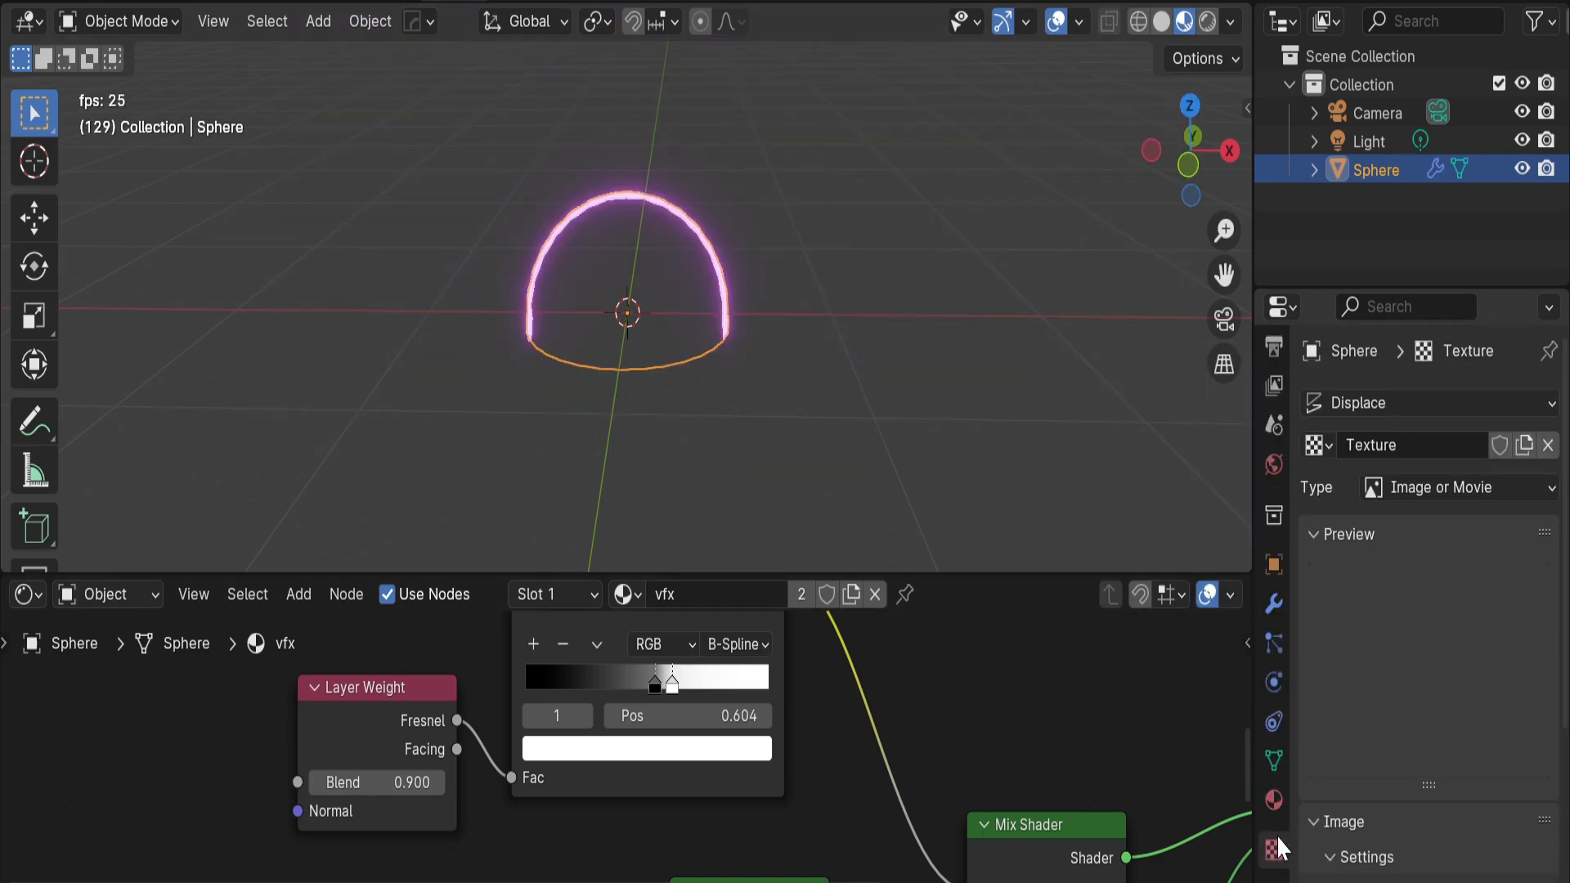
click(1429, 488)
click(1431, 584)
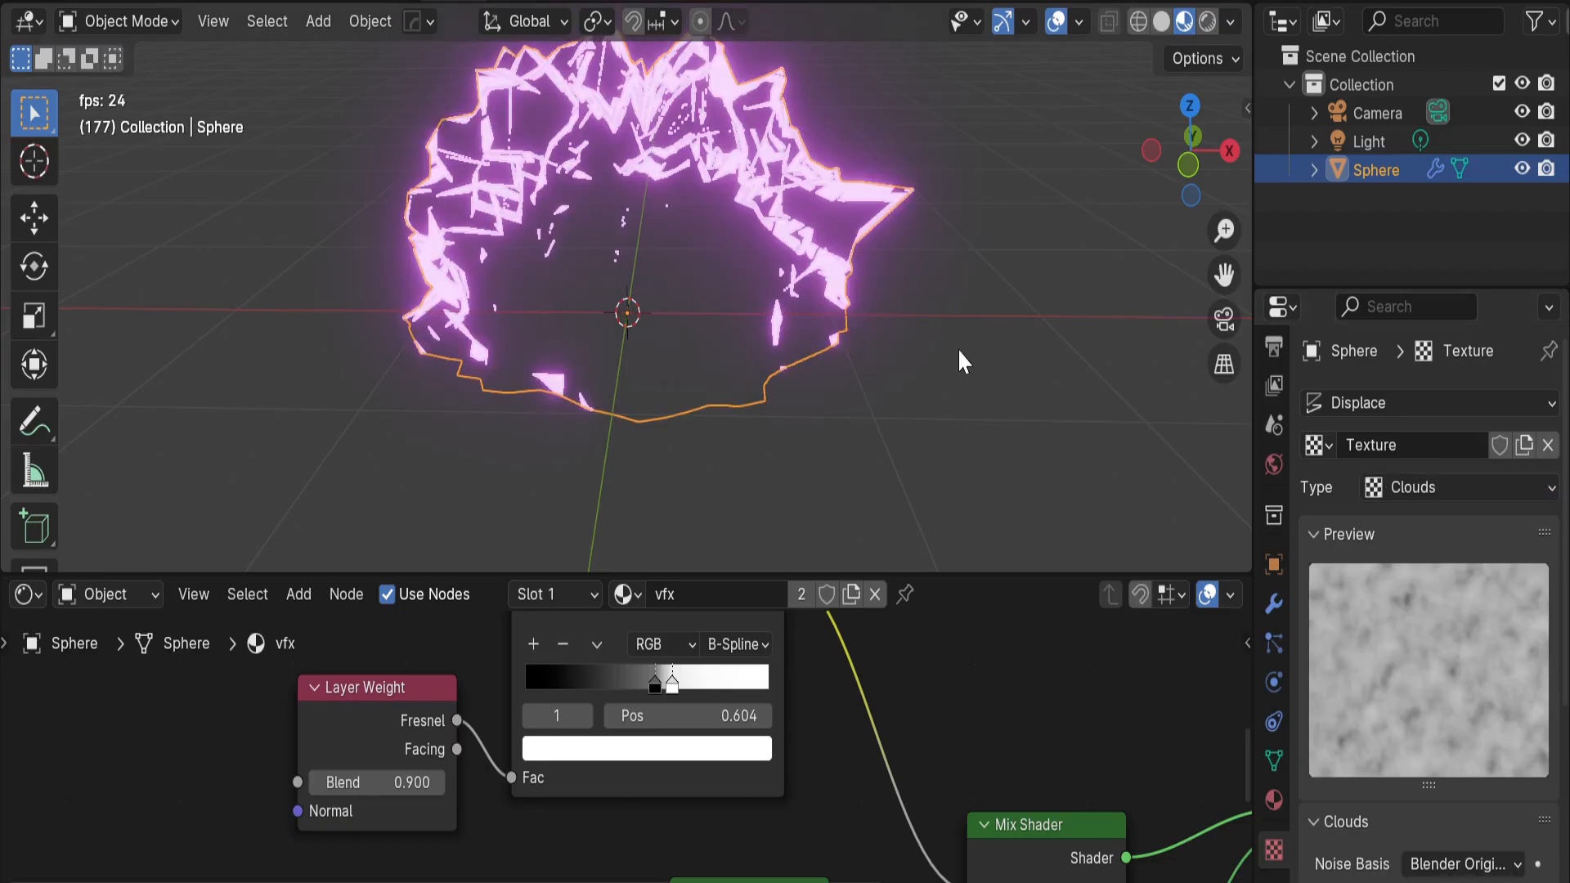
Set the Displace modifier's strength to -0.100
click(1274, 605)
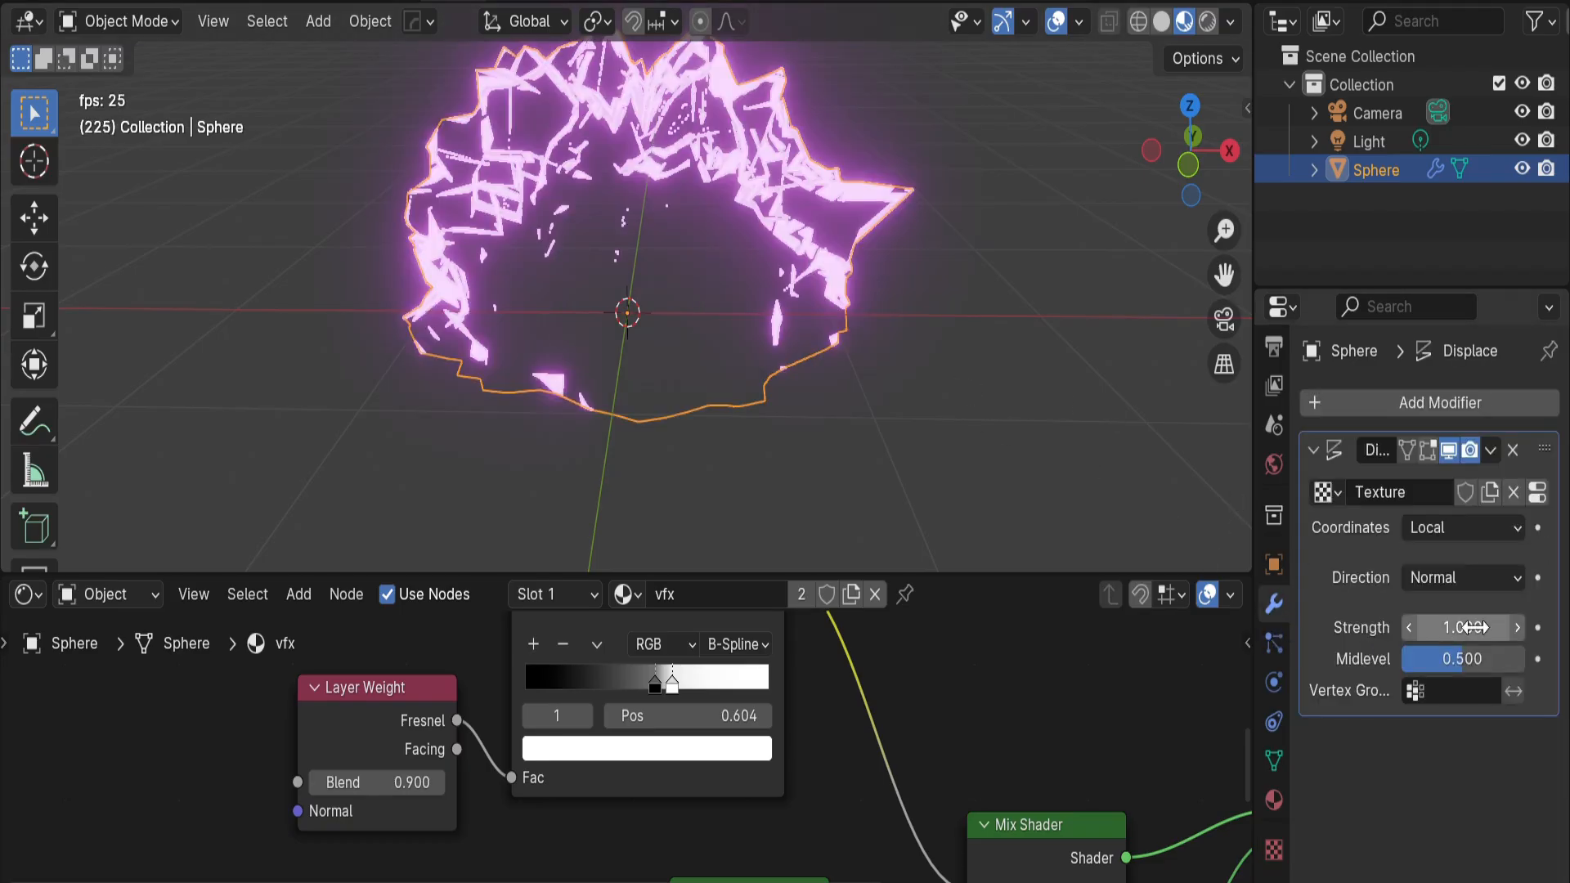
drag(1464, 627, 1359, 627)
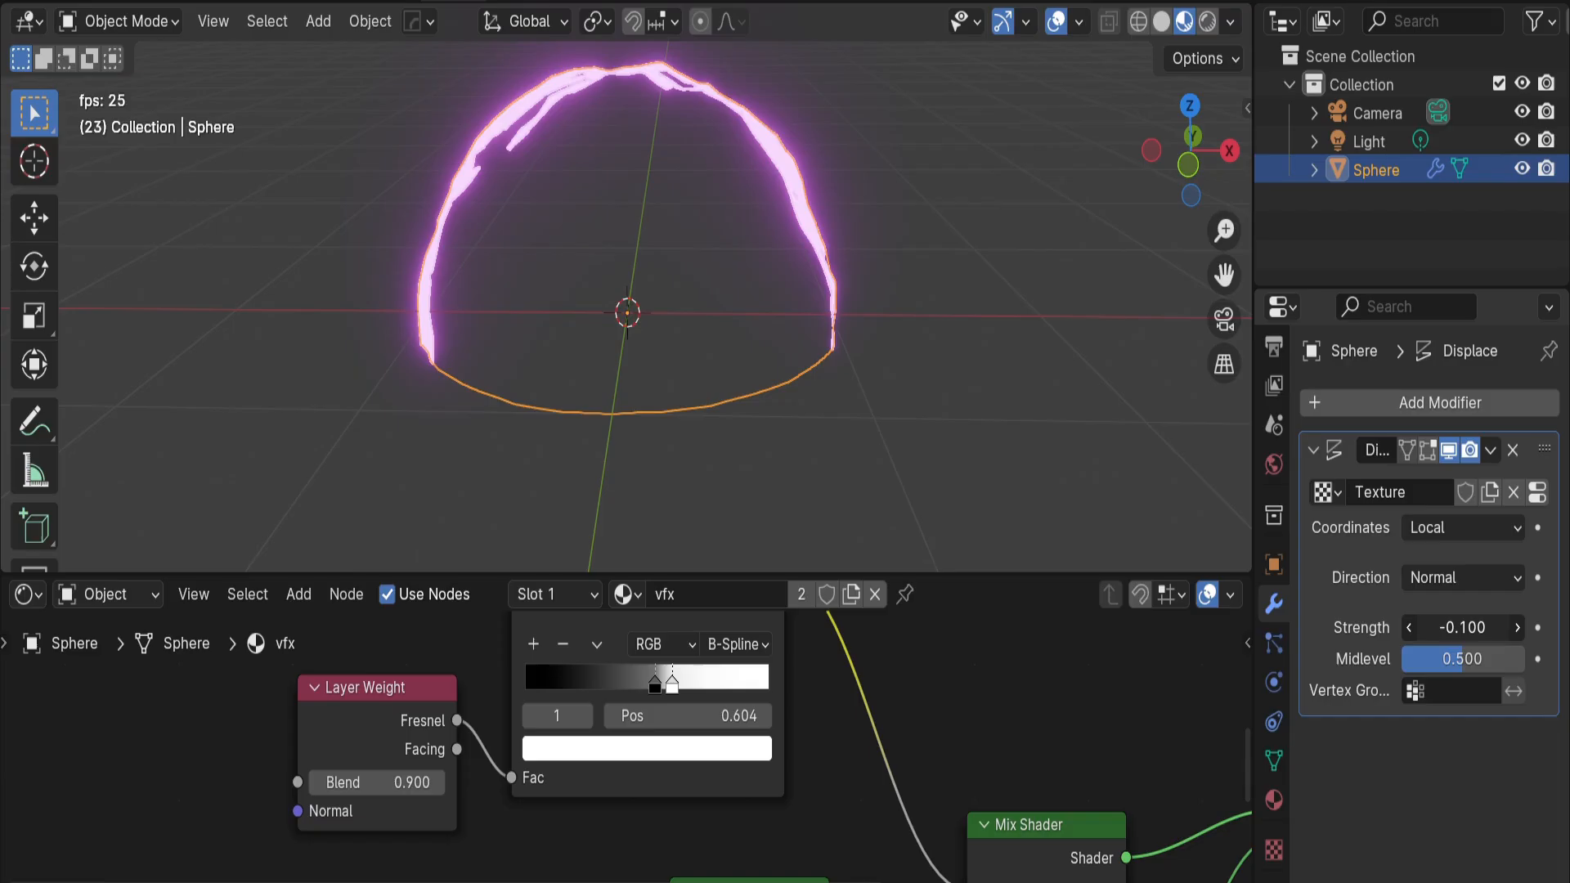
mouse_move(895, 323)
middle_down()
mouse_move(841, 337)
mouse_move(954, 338)
mouse_move(900, 341)
mouse_move(886, 367)
mouse_move(915, 288)
mouse_move(895, 301)
middle_up()
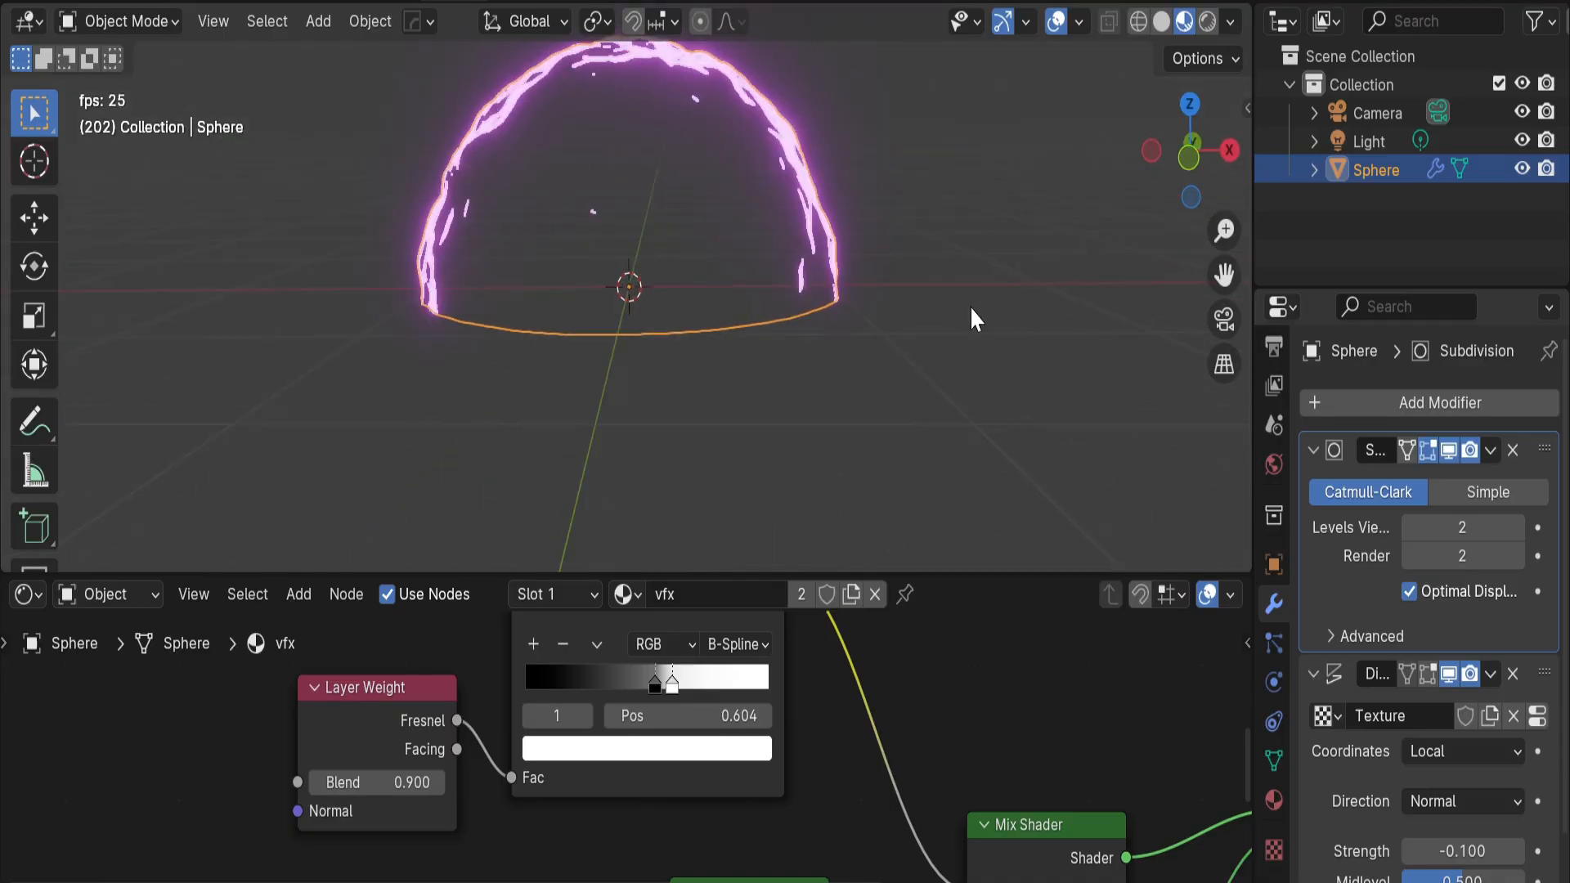
Deselect the dome and inspect its displaced glowing rim from different angles and distances
scroll(899, 293, up, 2)
middle_drag(955, 305, 915, 409)
scroll(856, 316, down, 2)
scroll(856, 317, up, 1)
click(914, 406)
scroll(880, 347, down, 1)
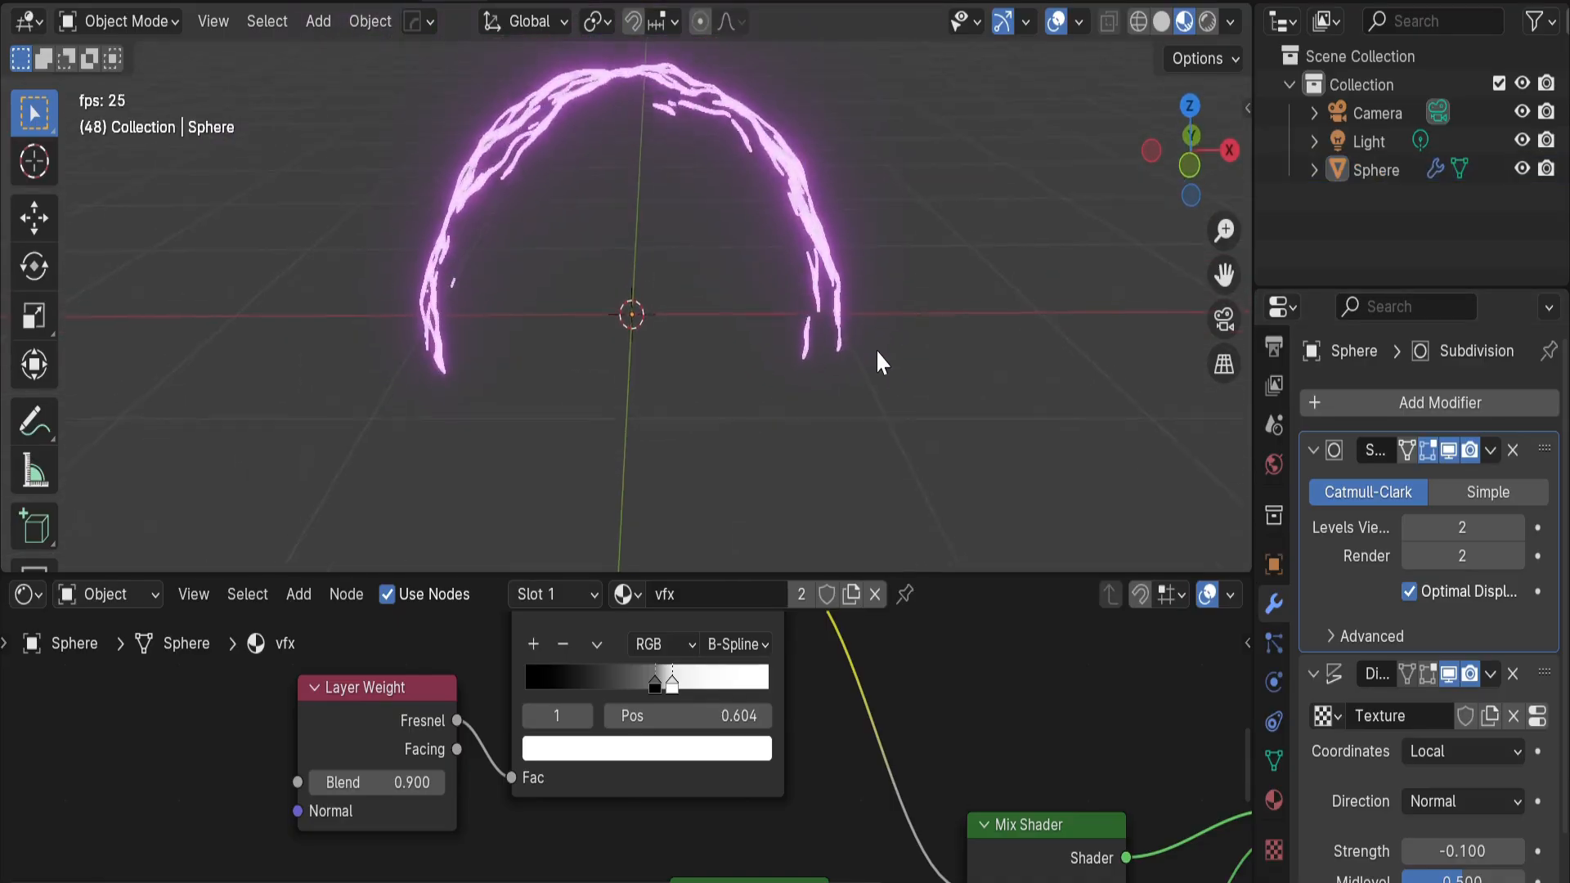
Delete all nodes of the vfx material except the final Mix Shader and the Material Output
middle_drag(880, 352, 759, 307)
click(778, 346)
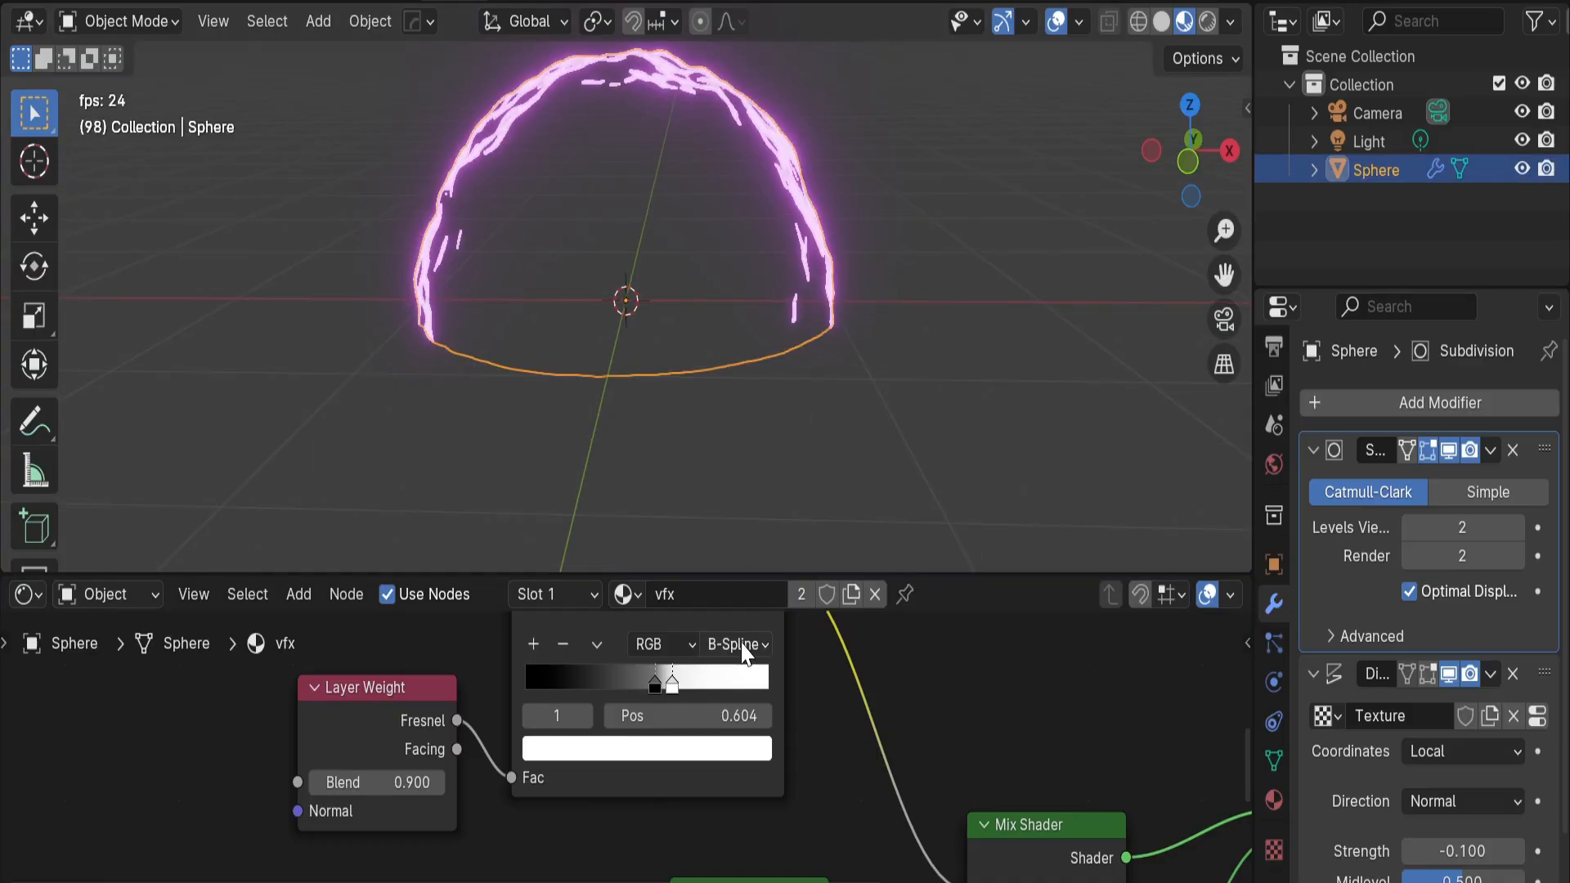
scroll(744, 654, down, 2)
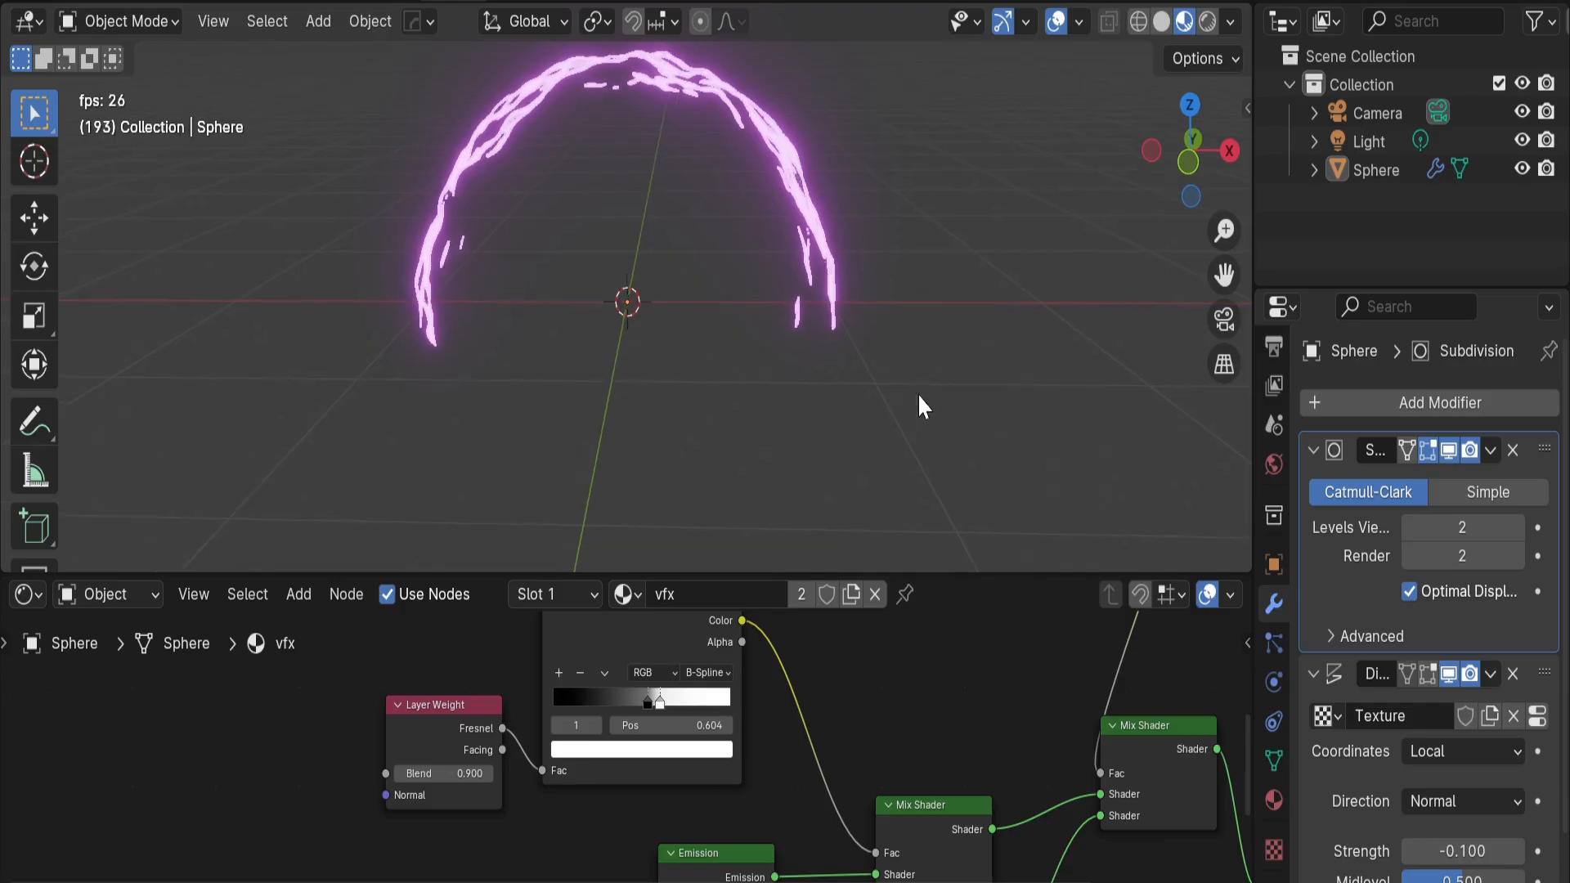
middle_drag(917, 394, 911, 398)
scroll(752, 715, down, 7)
shift+middle_drag(859, 777, 687, 713)
scroll(750, 703, up, 2)
scroll(720, 716, down, 3)
shift+middle_drag(812, 716, 754, 654)
mouse_move(766, 383)
middle_down()
mouse_move(808, 381)
mouse_move(764, 394)
mouse_move(868, 454)
mouse_move(1041, 393)
mouse_move(718, 385)
mouse_move(876, 386)
mouse_move(811, 306)
mouse_move(741, 288)
mouse_move(588, 332)
mouse_move(751, 358)
mouse_move(884, 356)
mouse_move(781, 392)
middle_up()
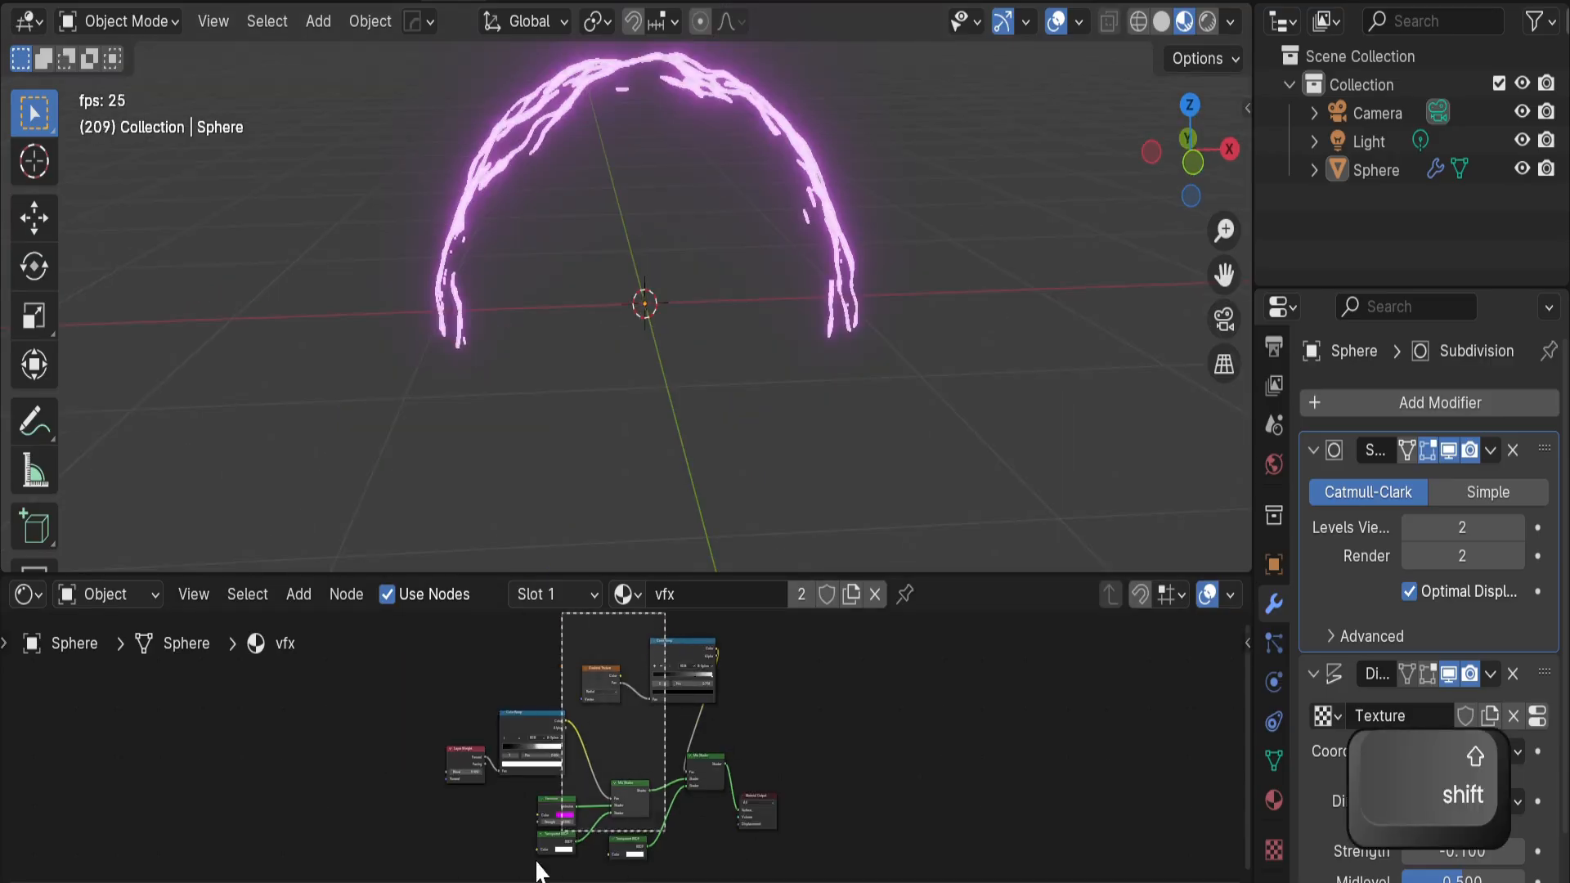
drag(536, 861, 458, 881)
key(Delete)
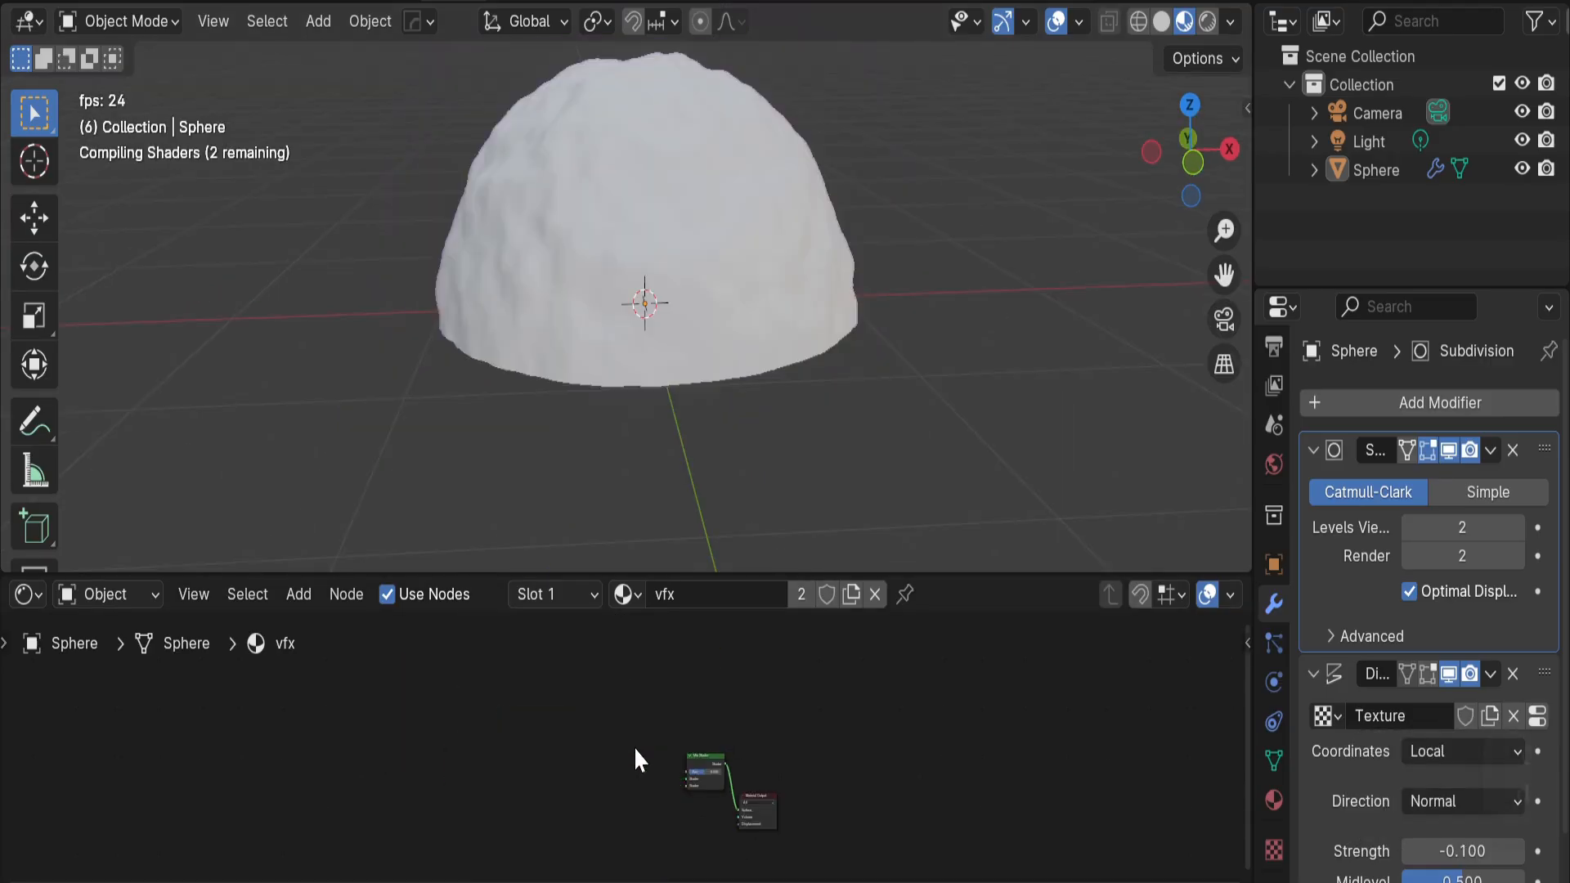
Add an Emission node and connect it to the Mix Shader's first Shader input
scroll(654, 764, up, 5)
key(shift+a)
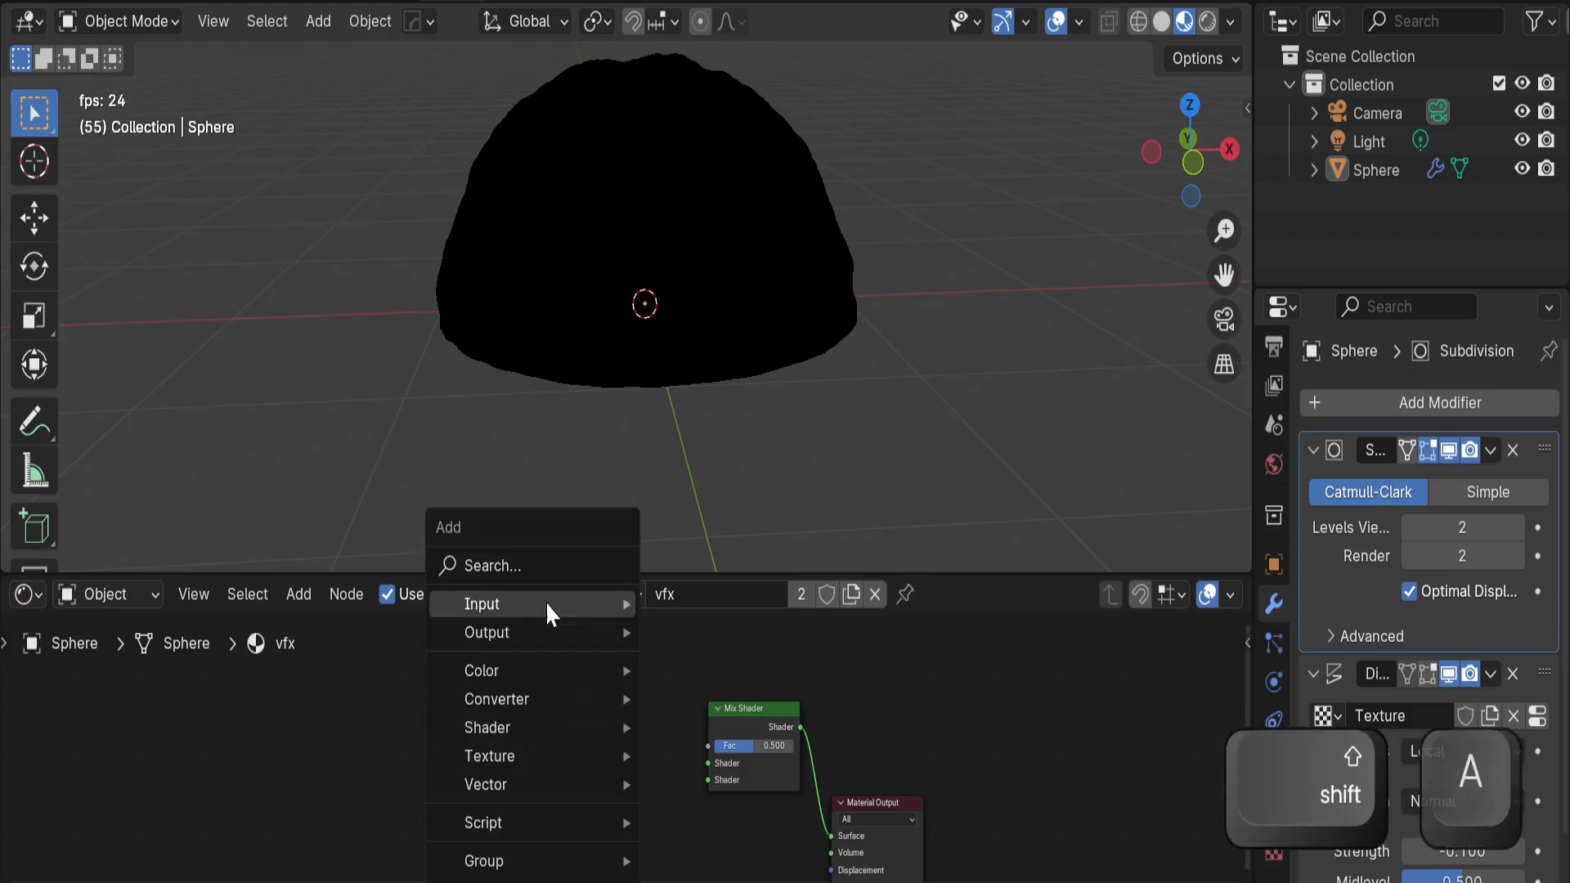
click(542, 558)
text(emm)
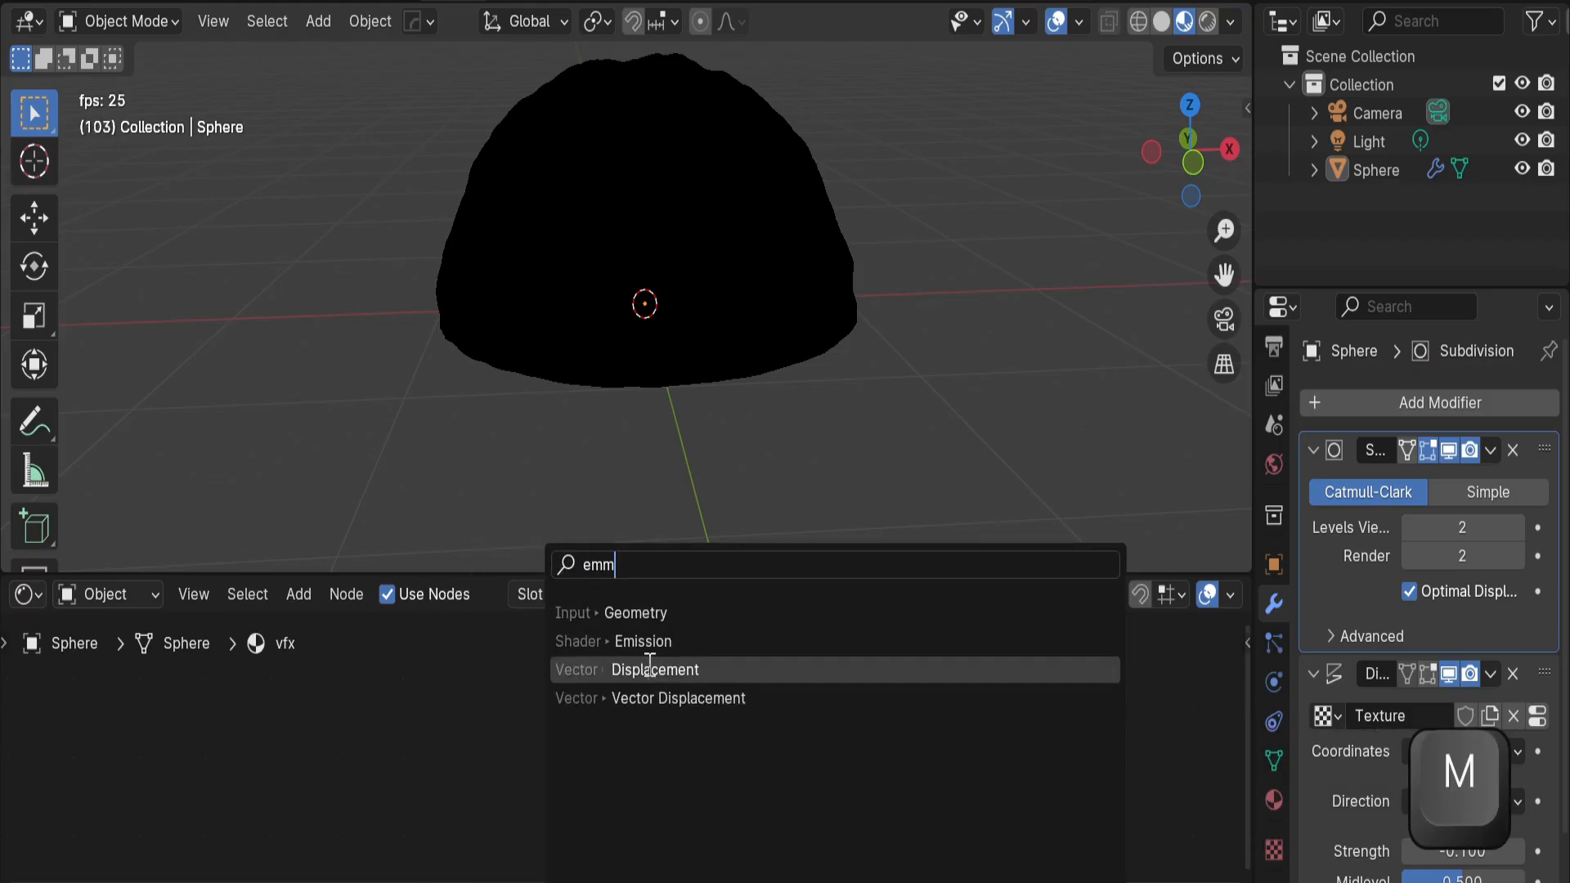
click(622, 669)
click(607, 746)
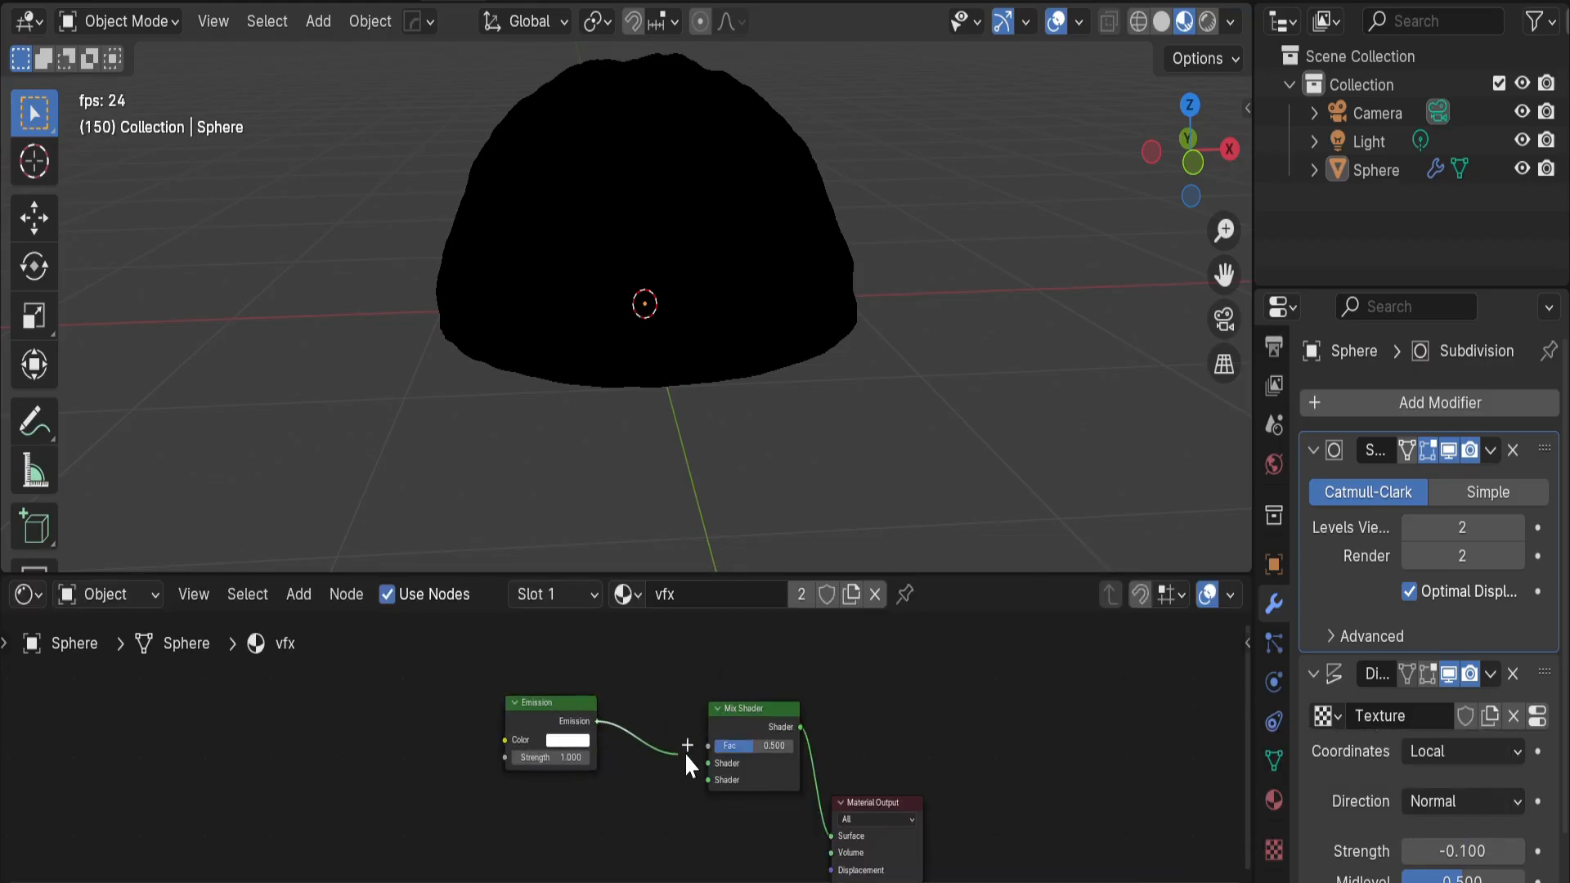
drag(685, 753, 696, 762)
drag(538, 718, 548, 753)
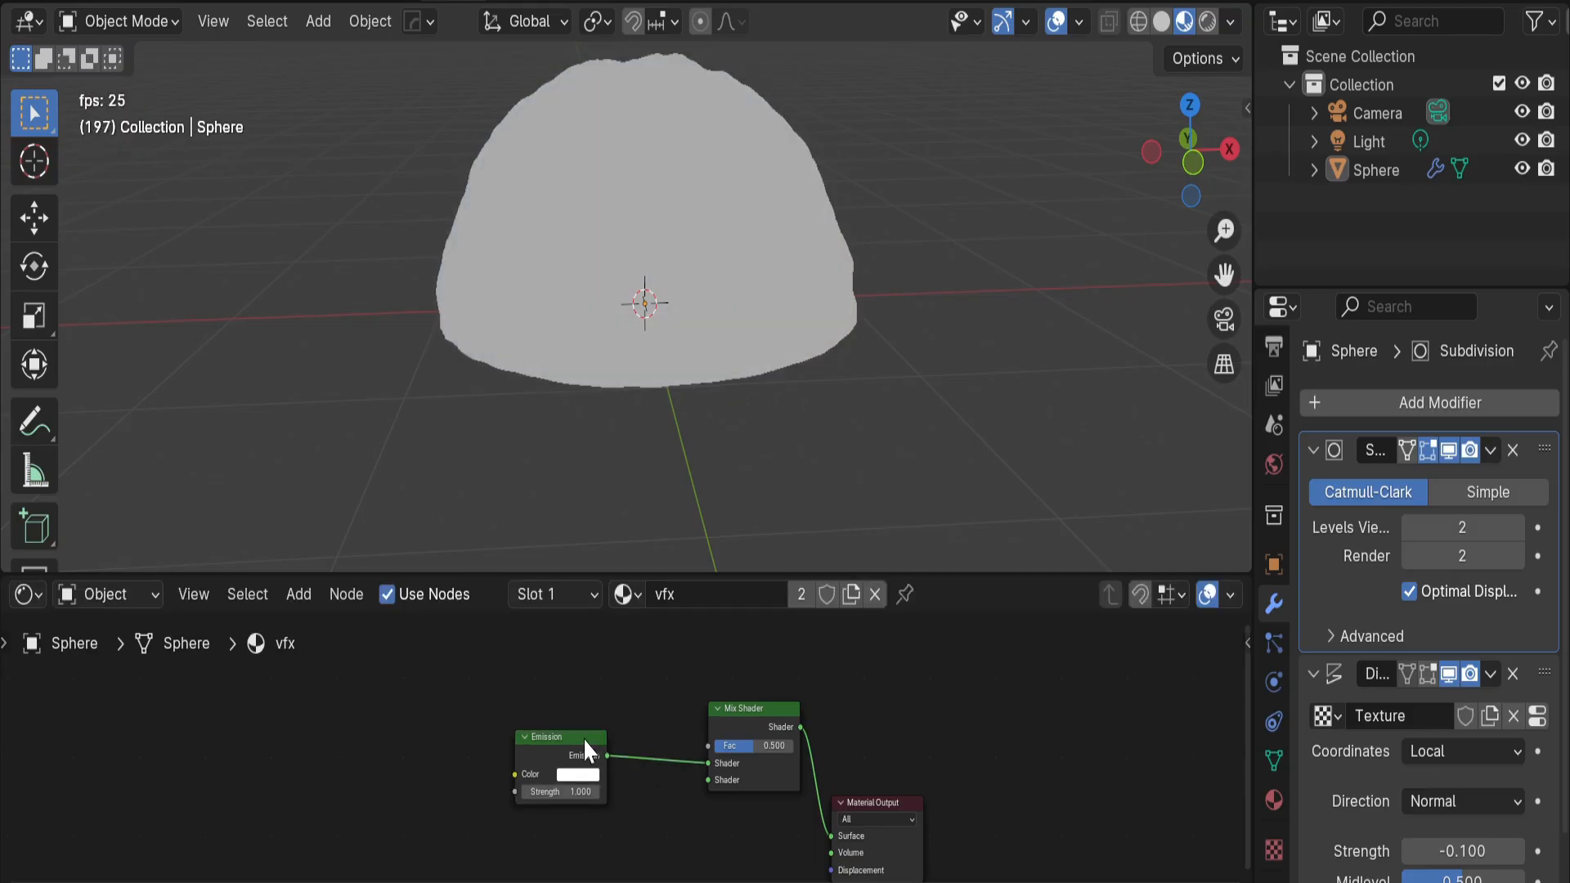
Add a Transparent BSDF node below the Emission node and connect it to the Mix Shader's second Shader input
scroll(638, 747, down, 3)
key(shift+a)
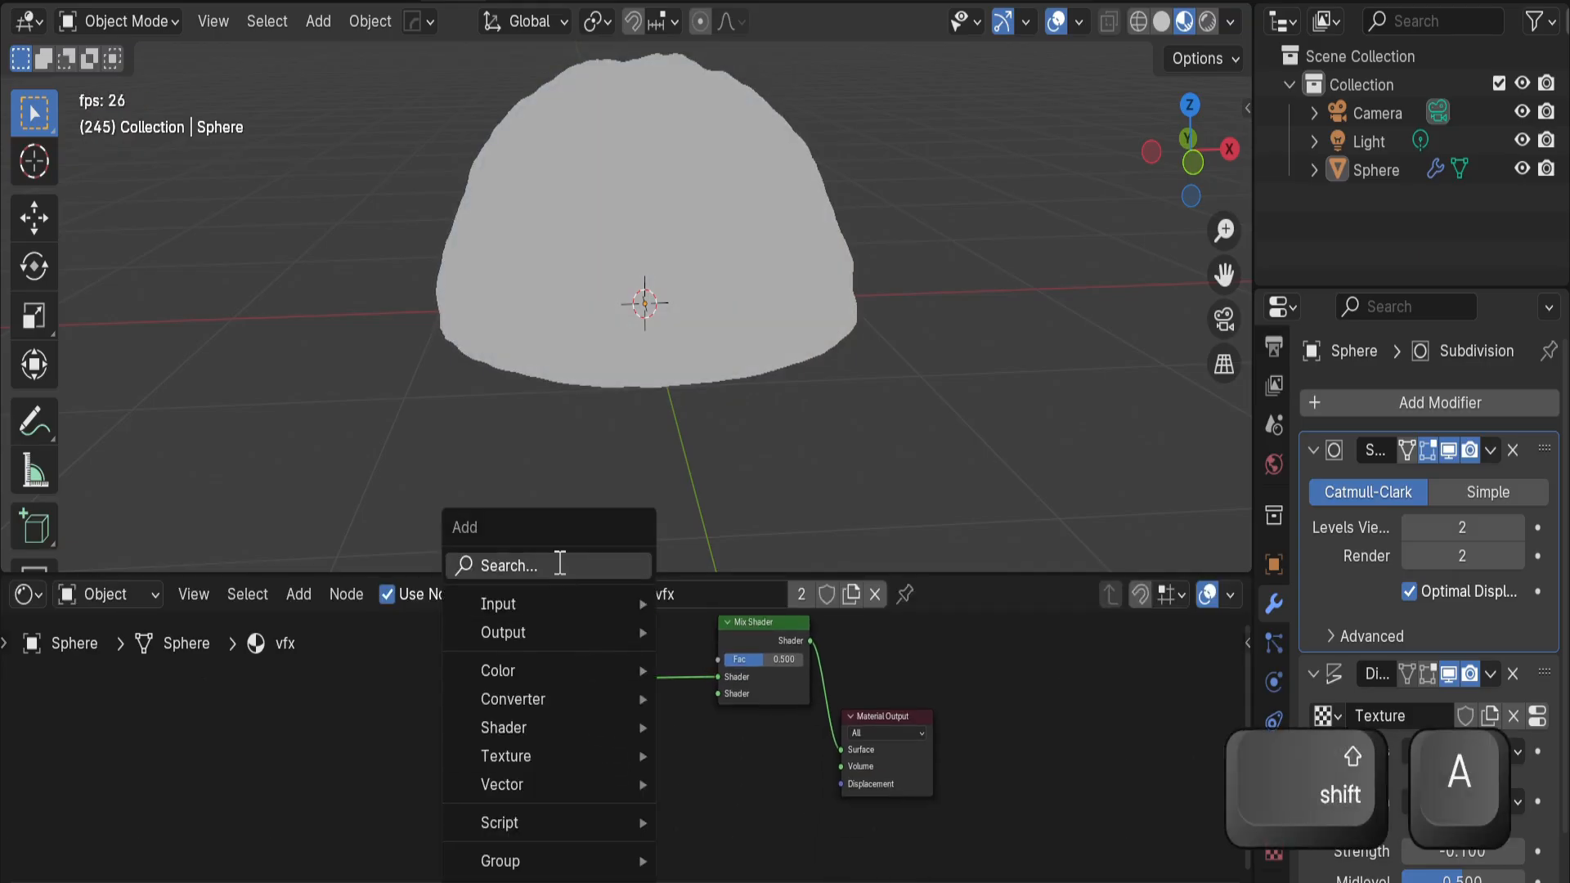
text(tr)
click(638, 645)
click(571, 759)
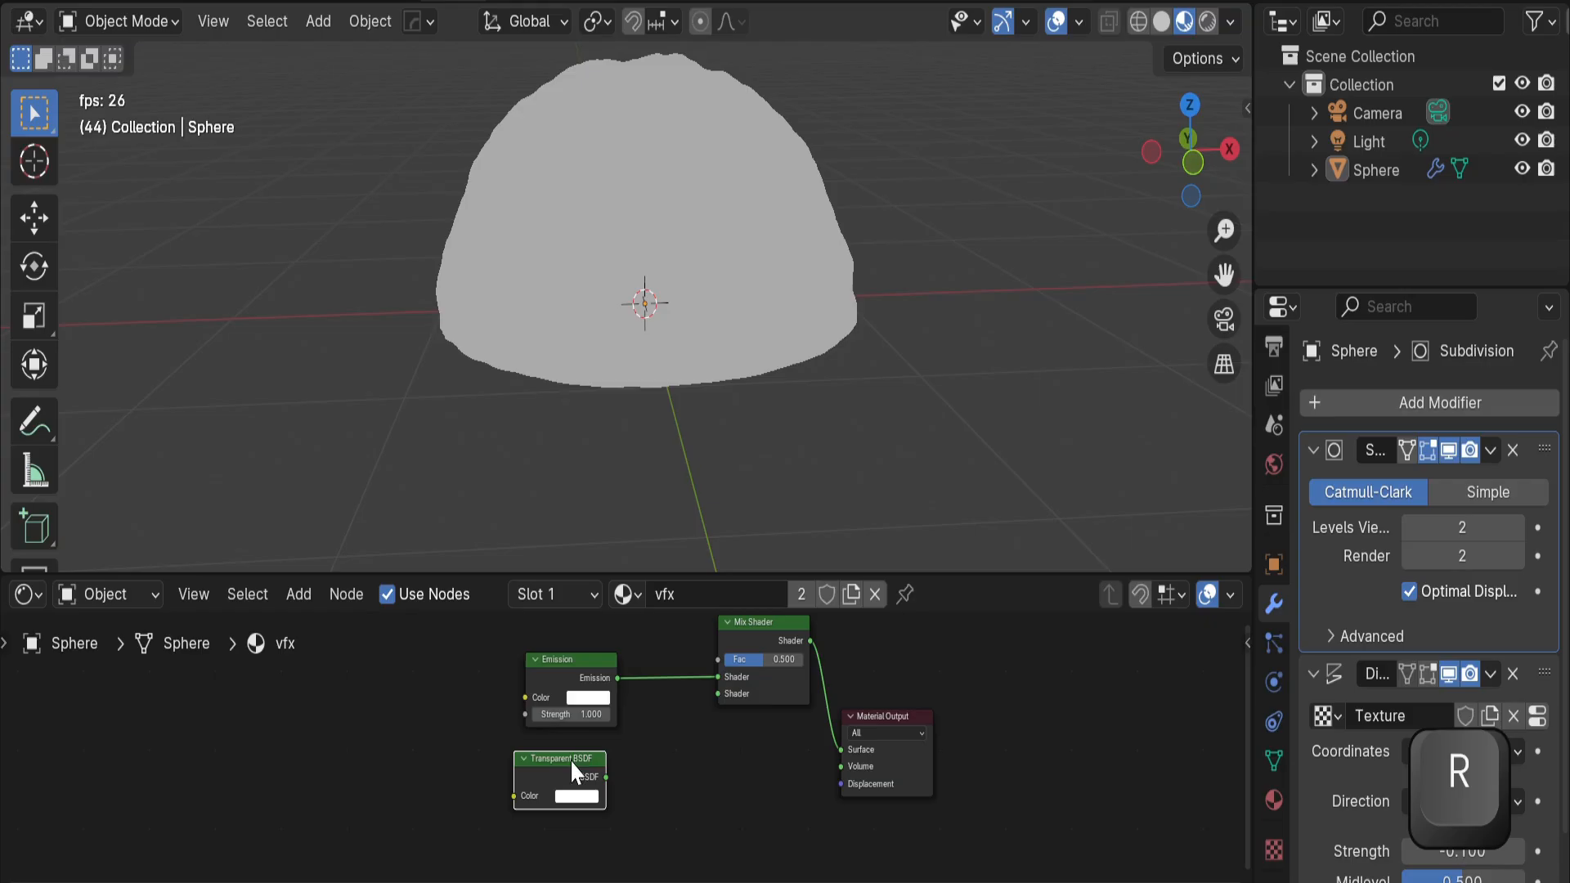
drag(702, 727, 702, 726)
Delete the dome and add a plane in its place, rotated 90 degrees about the global X axis
click(706, 304)
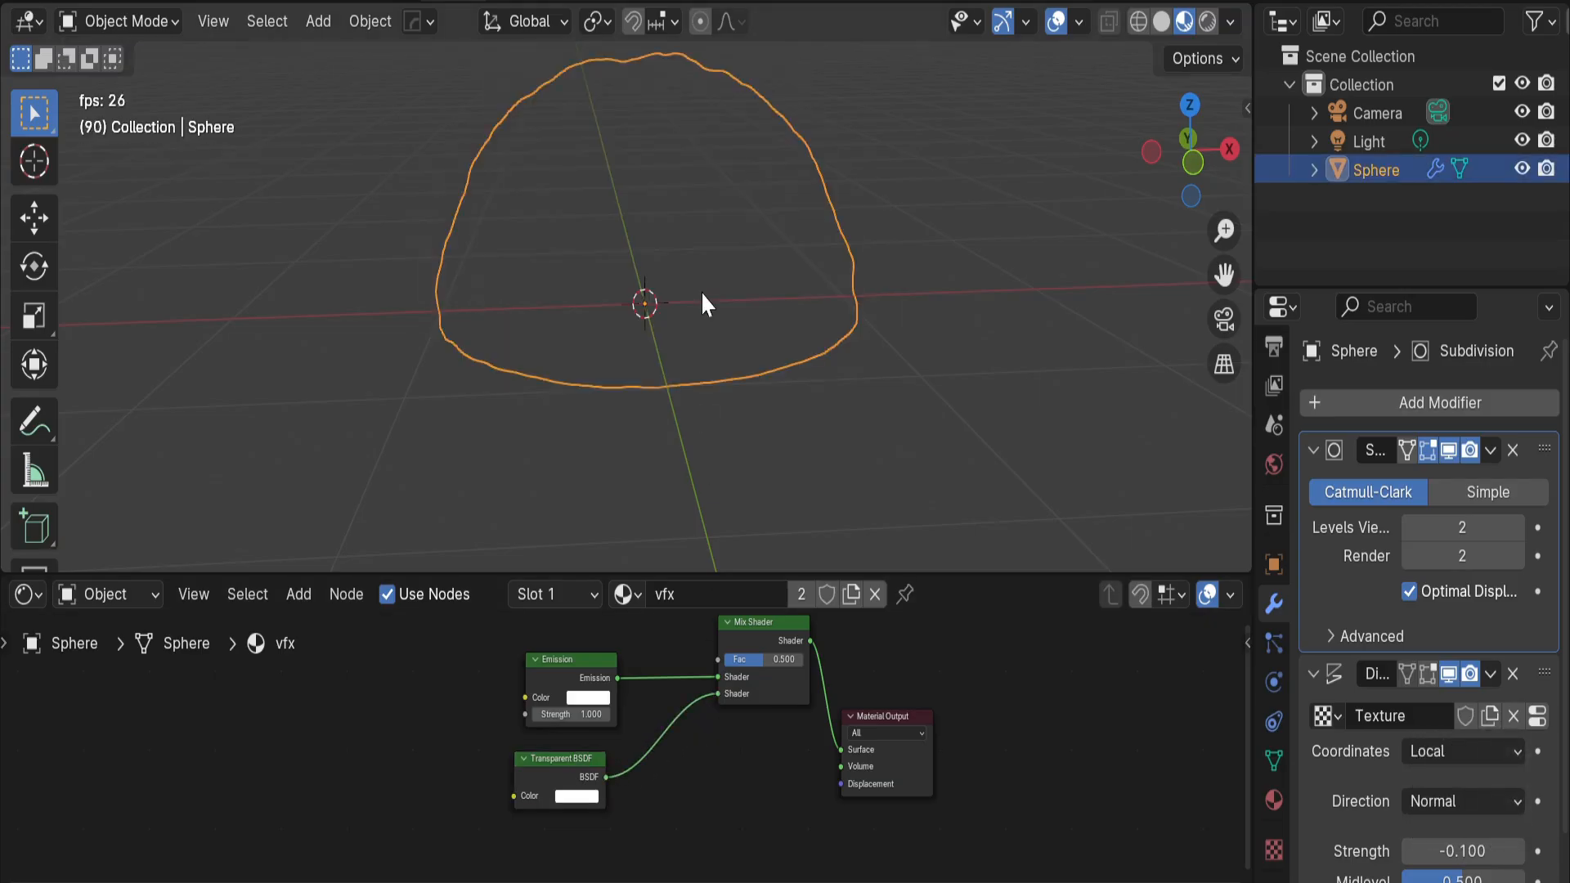
key(Delete)
key(shift+a)
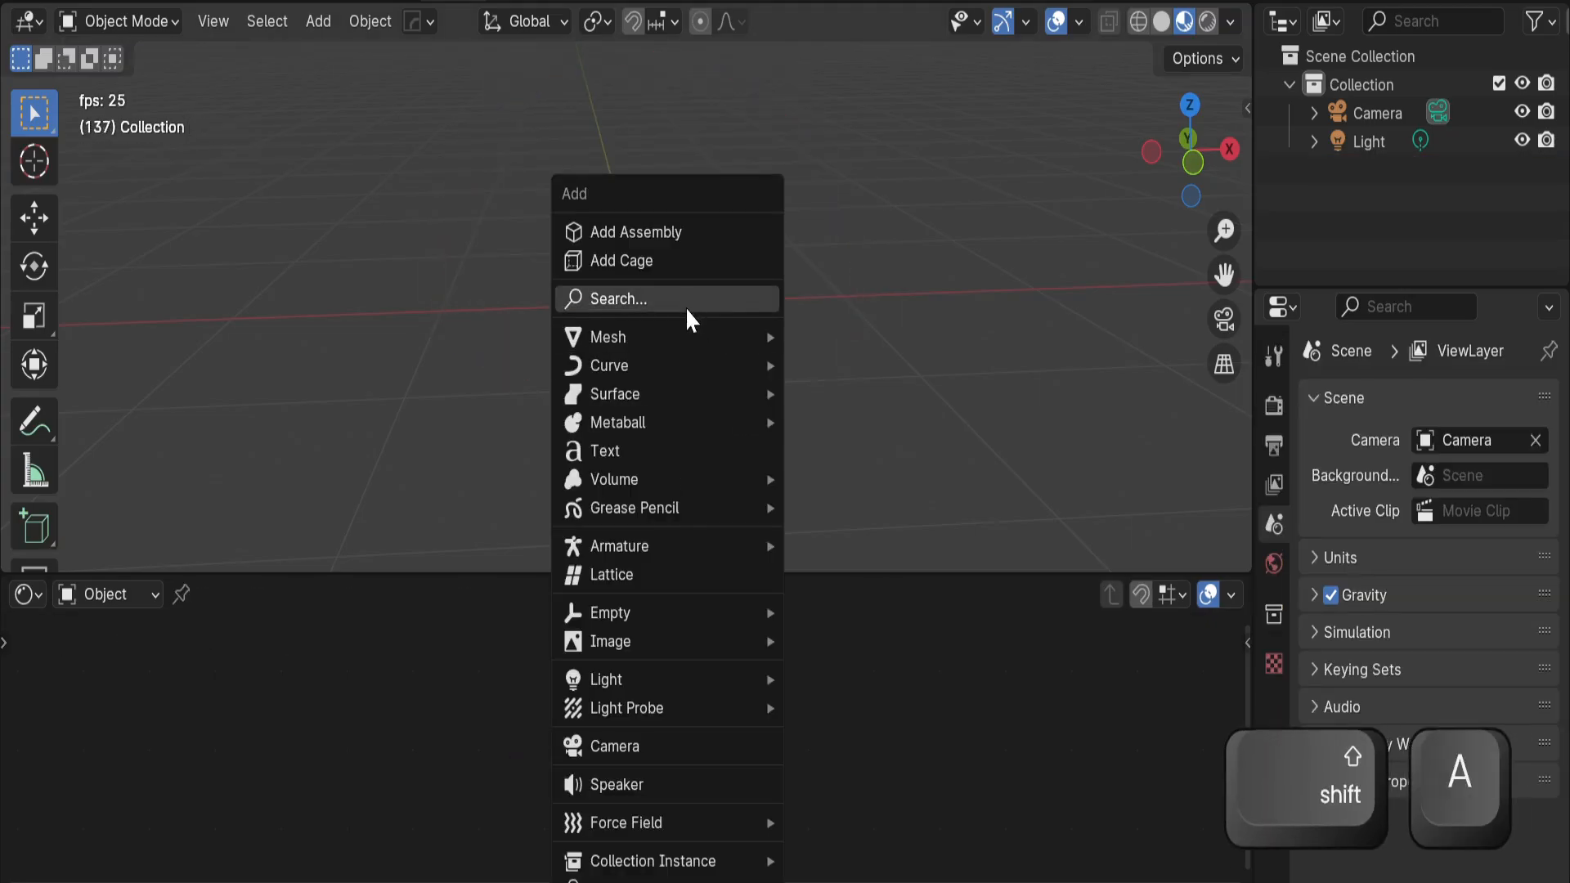
mouse_move(739, 345)
click(839, 364)
text(r)
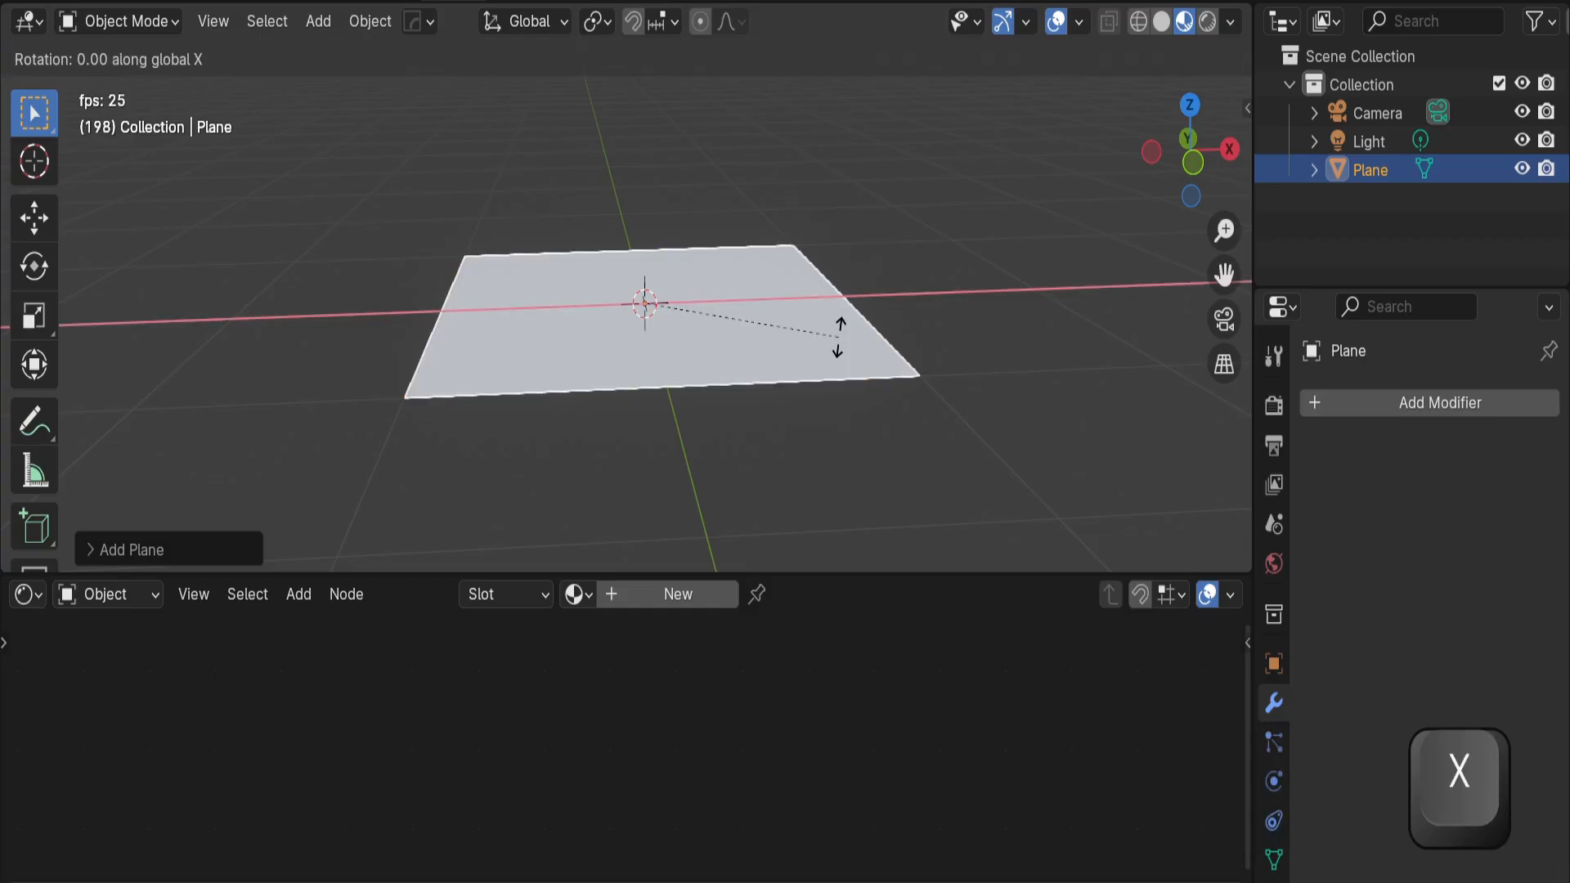
text(90)
click(841, 345)
Assign the existing vfx material to the plane
click(706, 602)
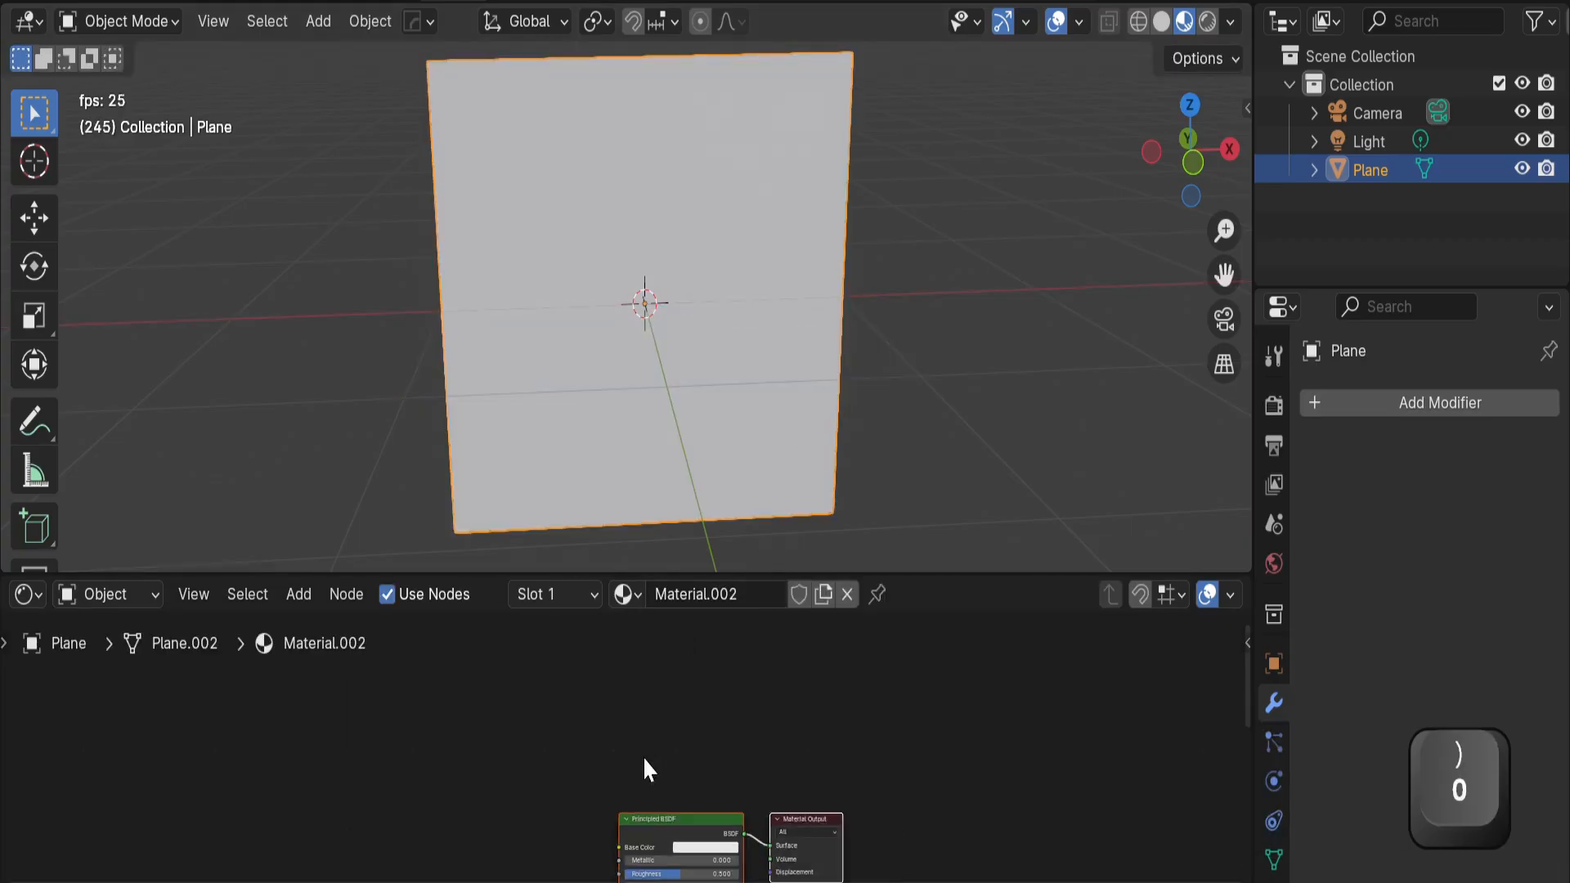
click(638, 595)
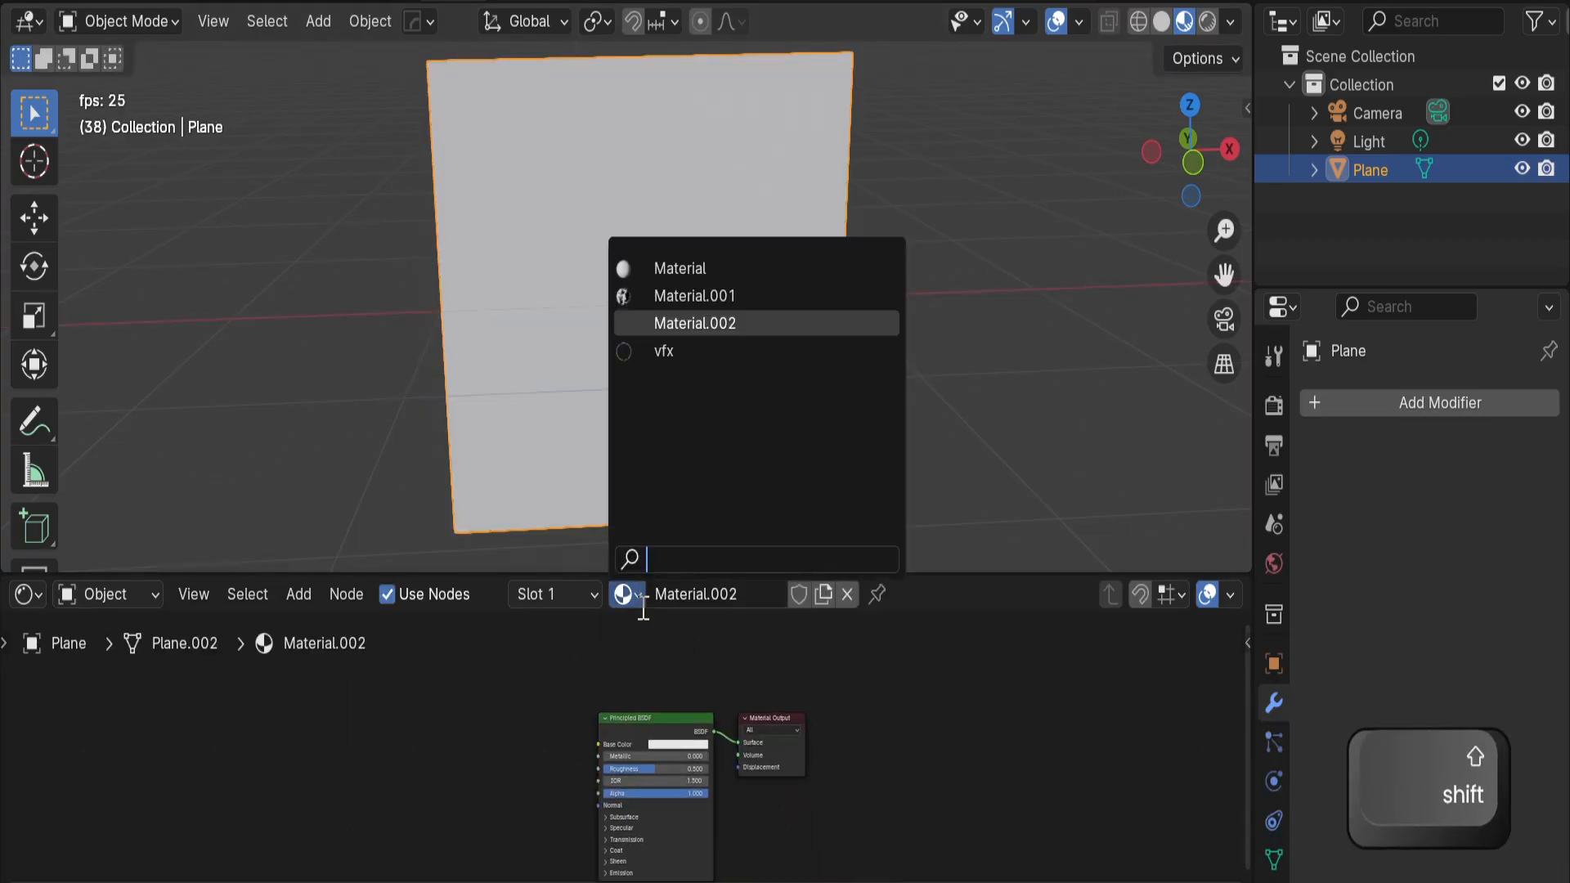
click(698, 353)
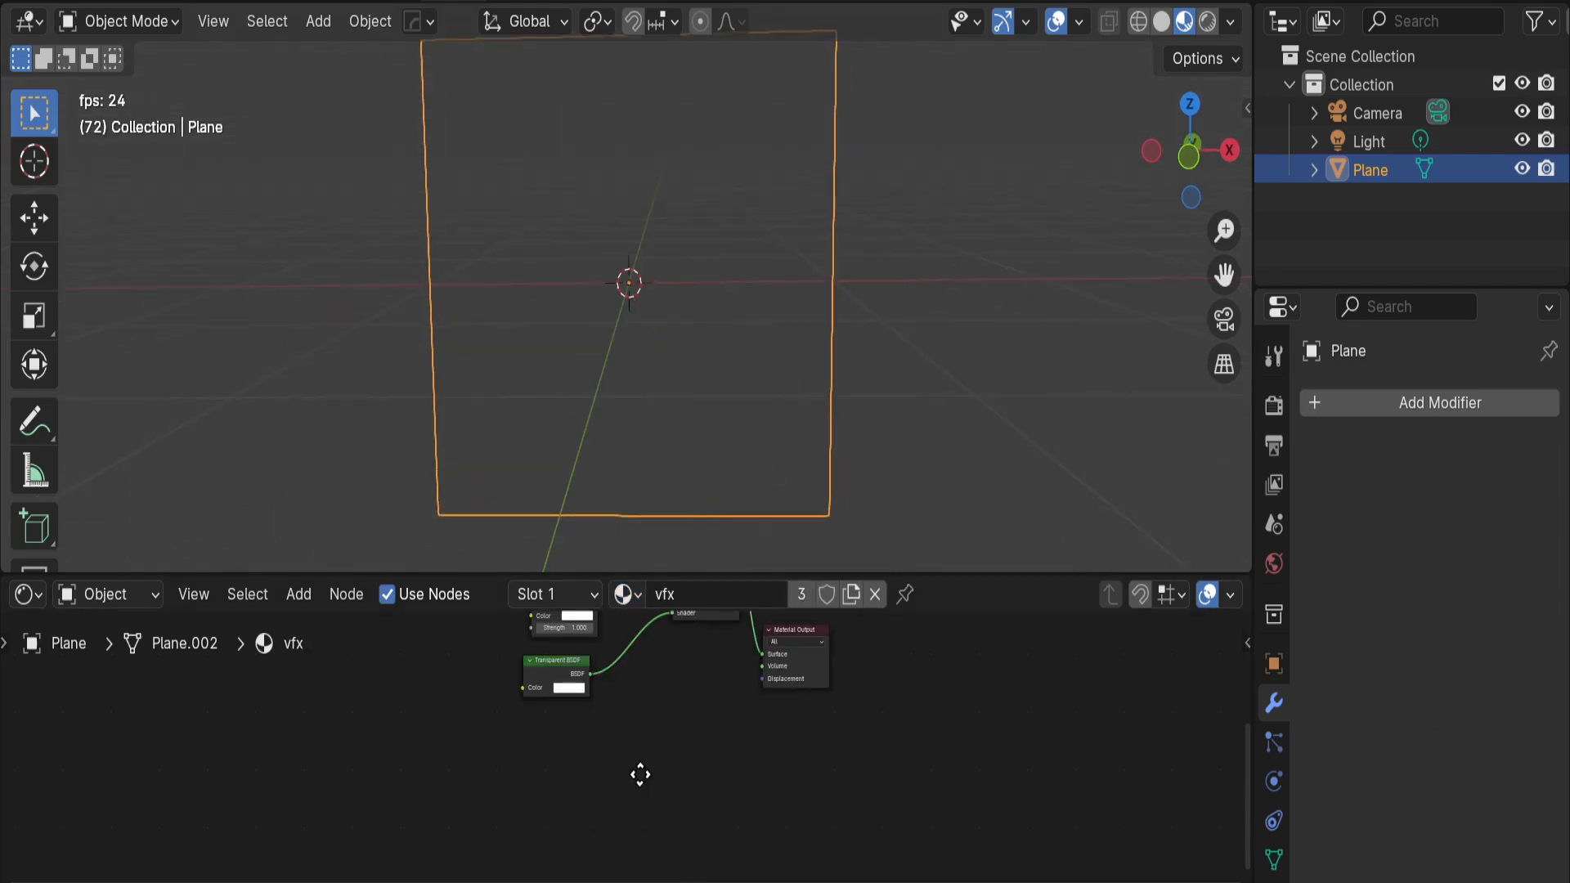
Add a Noise Texture node and connect its Fac output to the Mix Shader's Fac input
middle_drag(640, 775, 484, 723)
key(shift+a)
text(n)
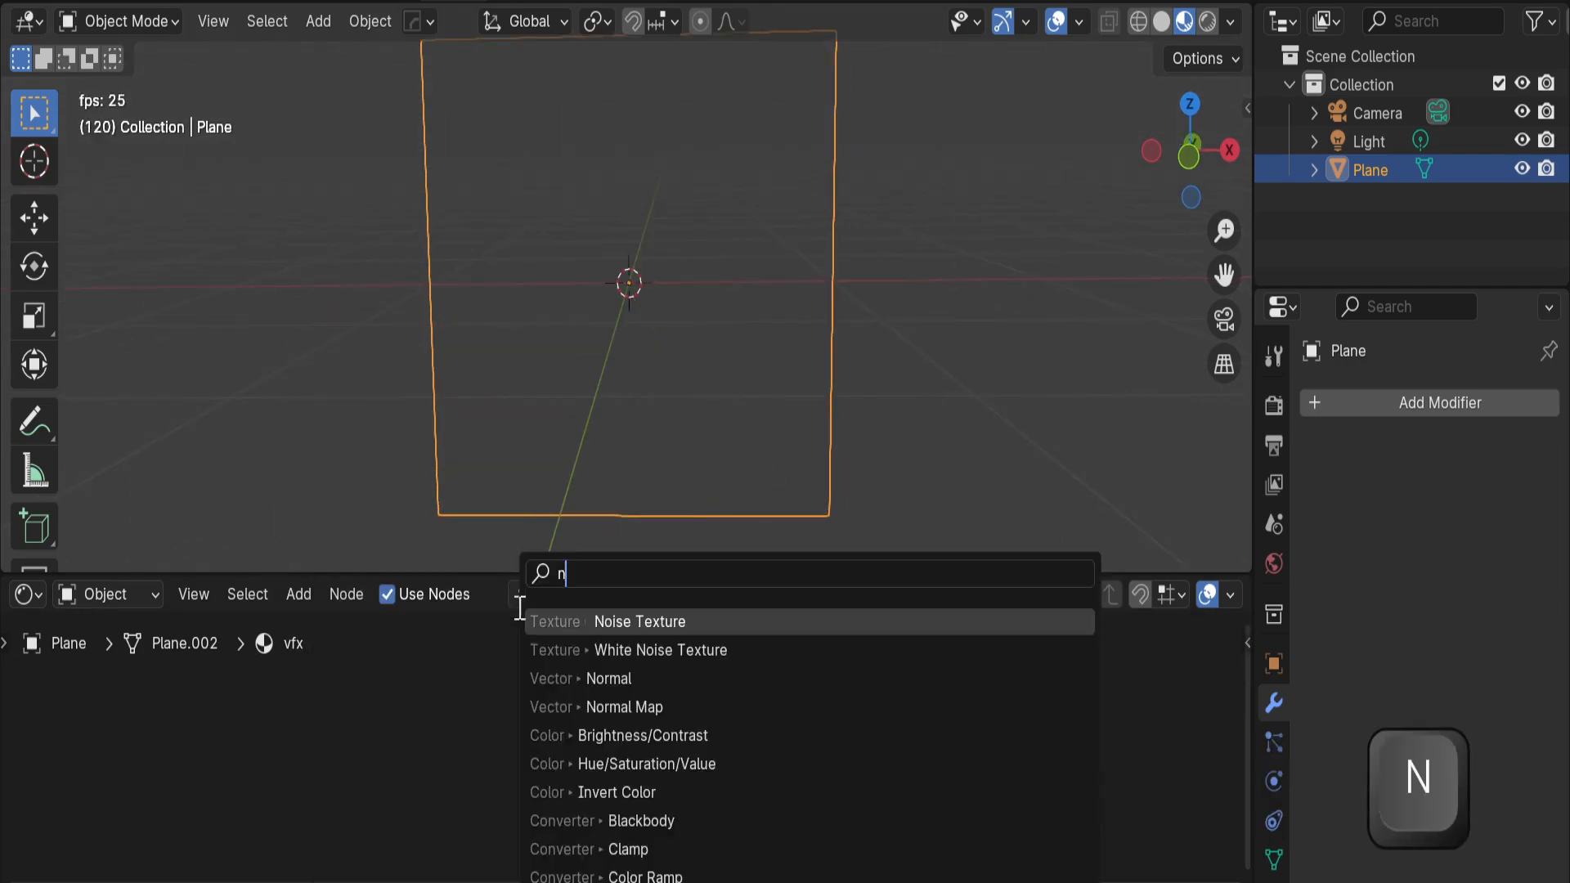
text(oi)
click(637, 622)
click(421, 686)
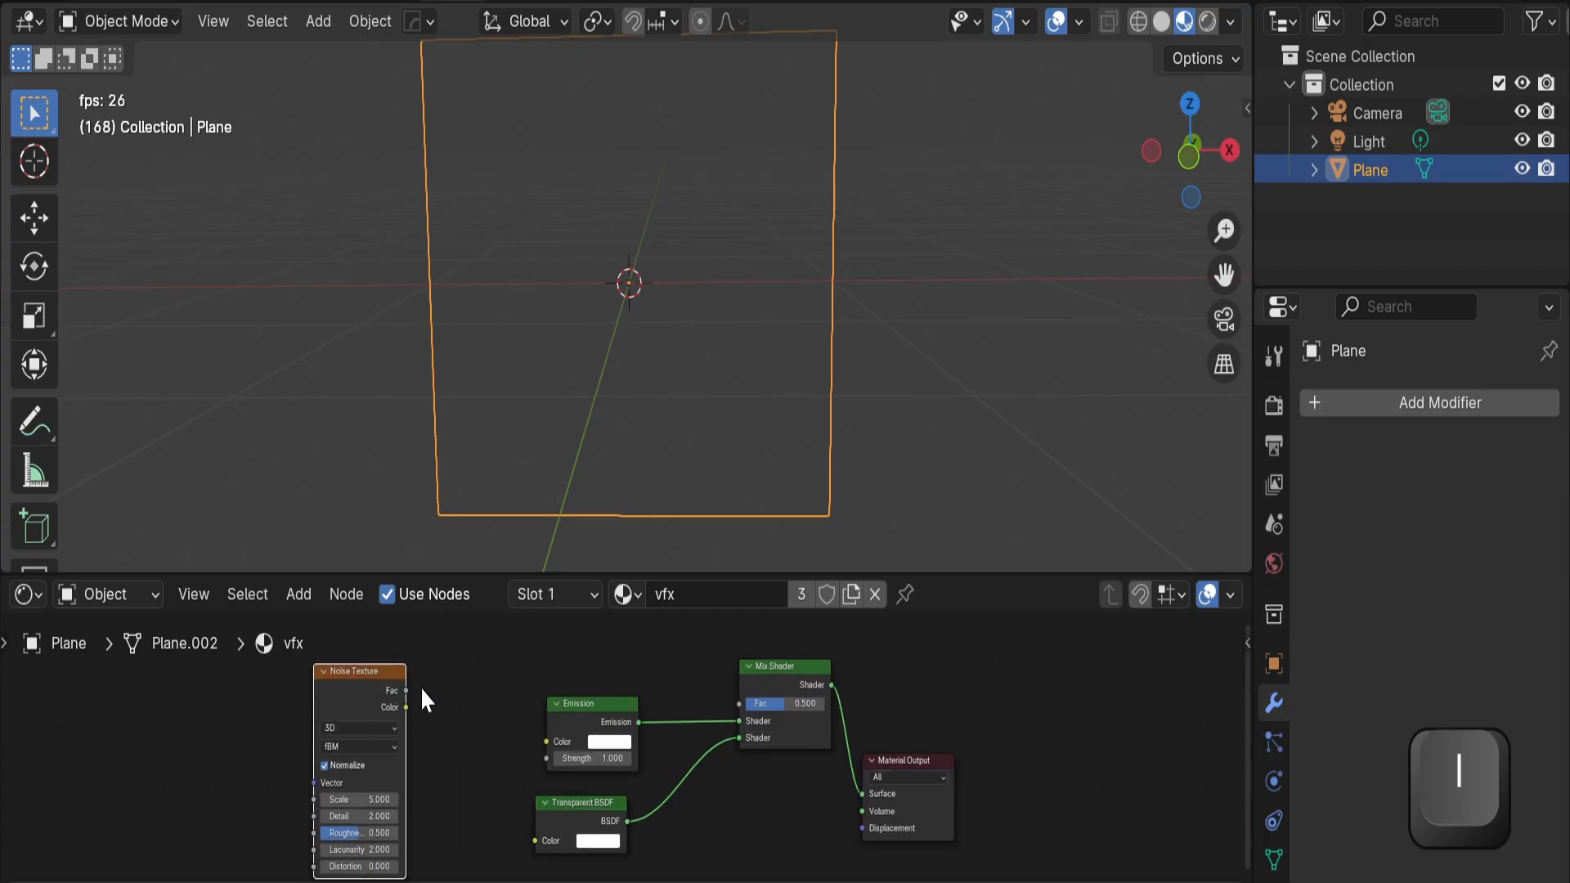
drag(543, 744, 739, 705)
drag(357, 676, 450, 781)
Add Mapping and Texture Coordinate nodes feeding the Noise Texture's Vector input
shift+middle_drag(536, 761, 608, 688)
scroll(518, 753, up, 3)
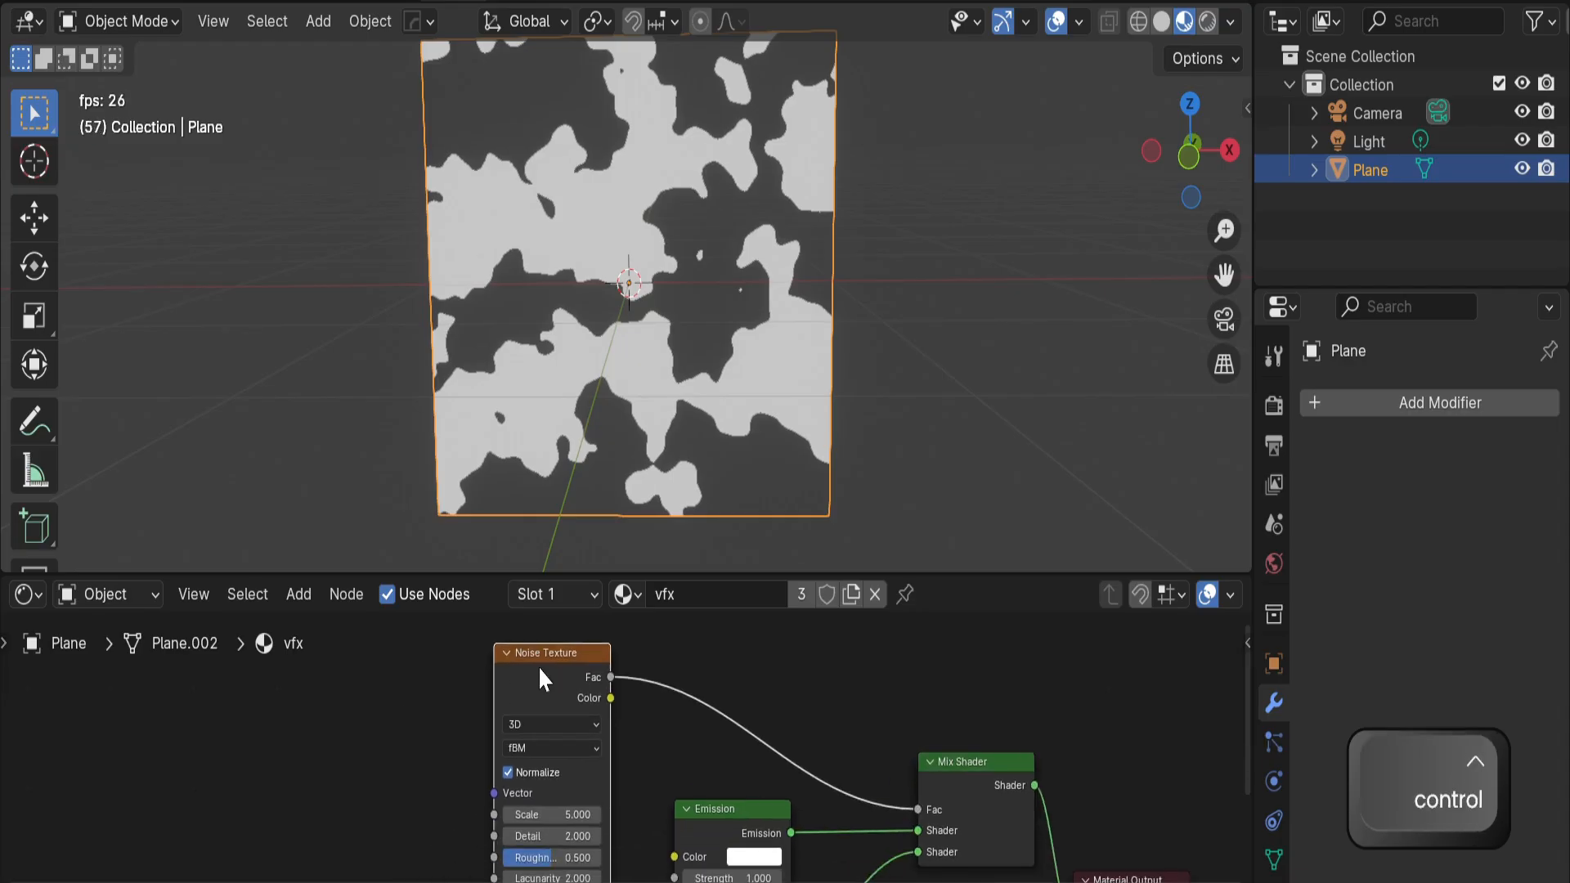
key(ctrl+t)
middle_drag(247, 752, 515, 694)
middle_drag(693, 637, 585, 644)
middle_drag(711, 665, 699, 701)
Drive the Mapping node's Z location with the expression #frame/50
scroll(534, 727, up, 3)
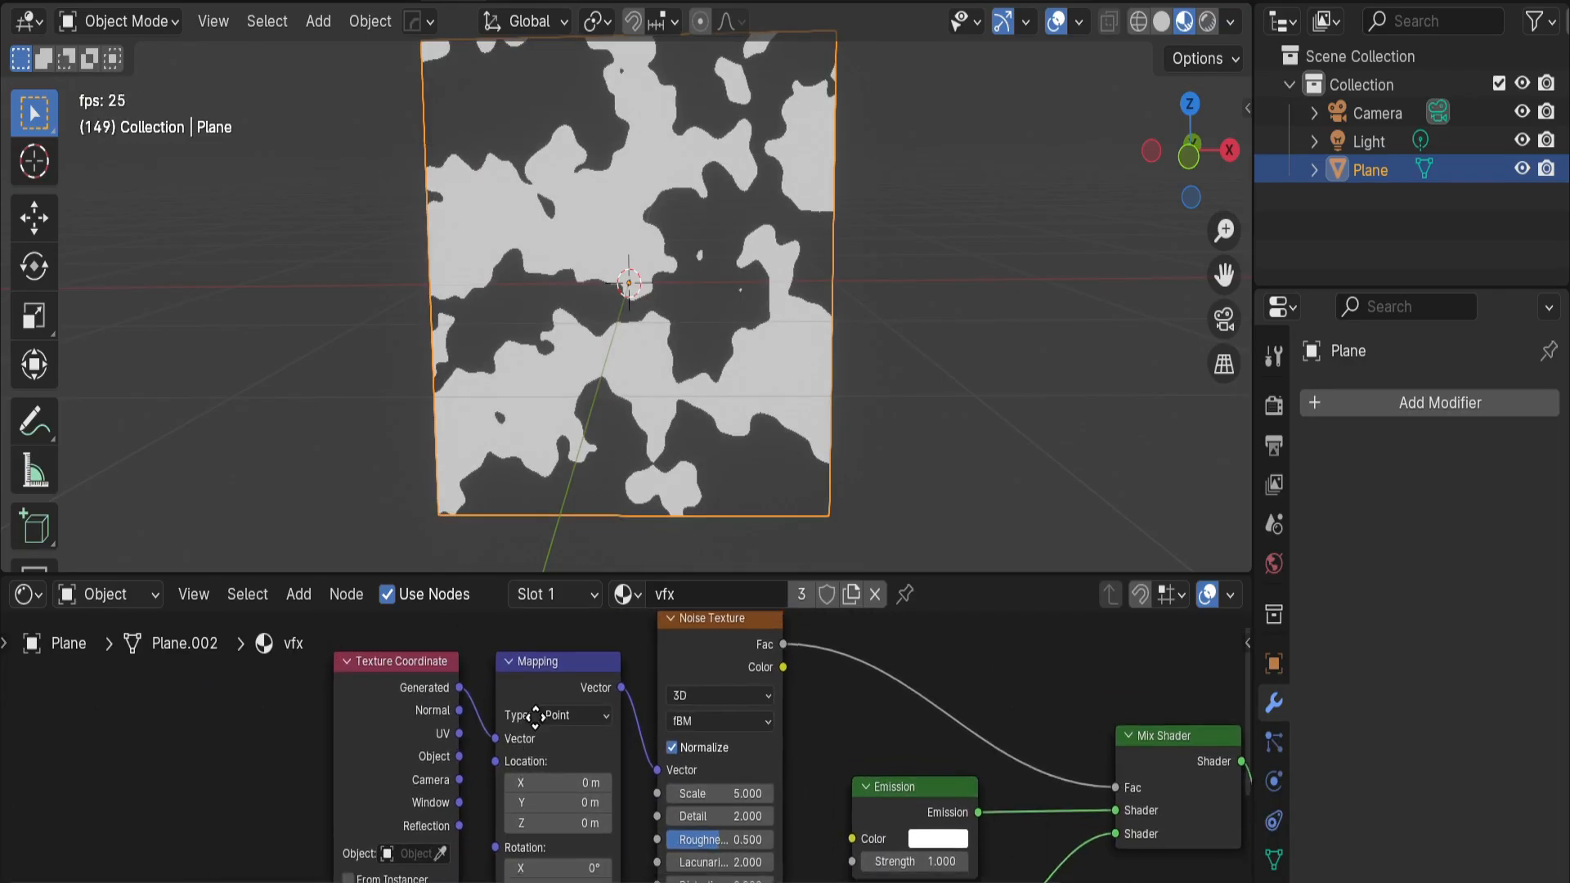
middle_drag(533, 756, 494, 733)
middle_drag(491, 813, 518, 747)
scroll(534, 817, up, 2)
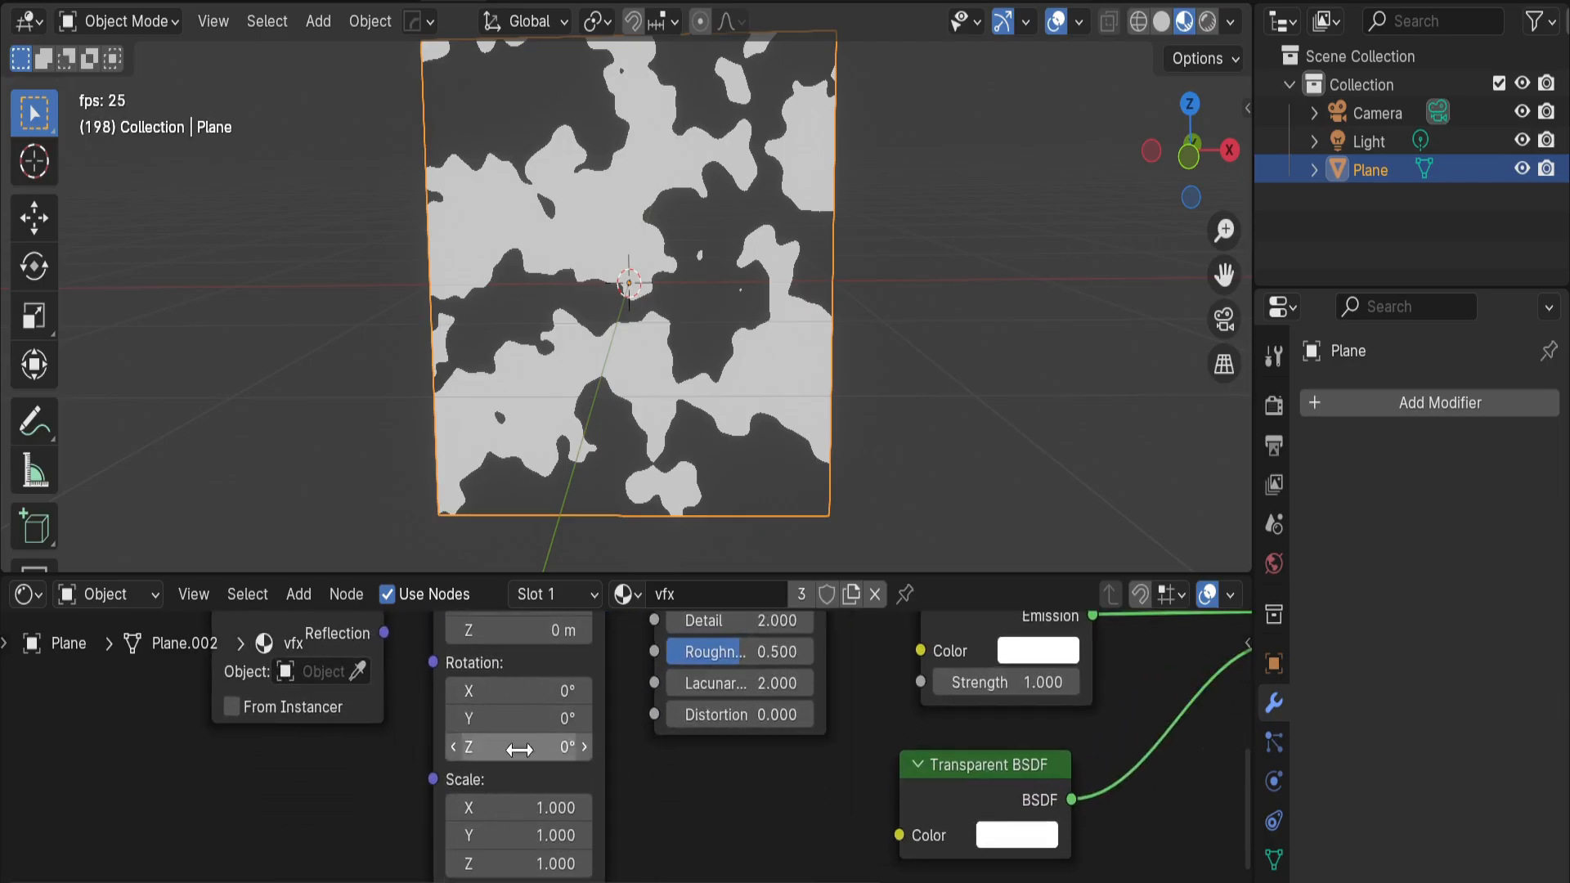
middle_drag(481, 629, 489, 699)
mouse_move(490, 700)
mouse_down()
mouse_move(518, 701)
mouse_move(490, 701)
mouse_up()
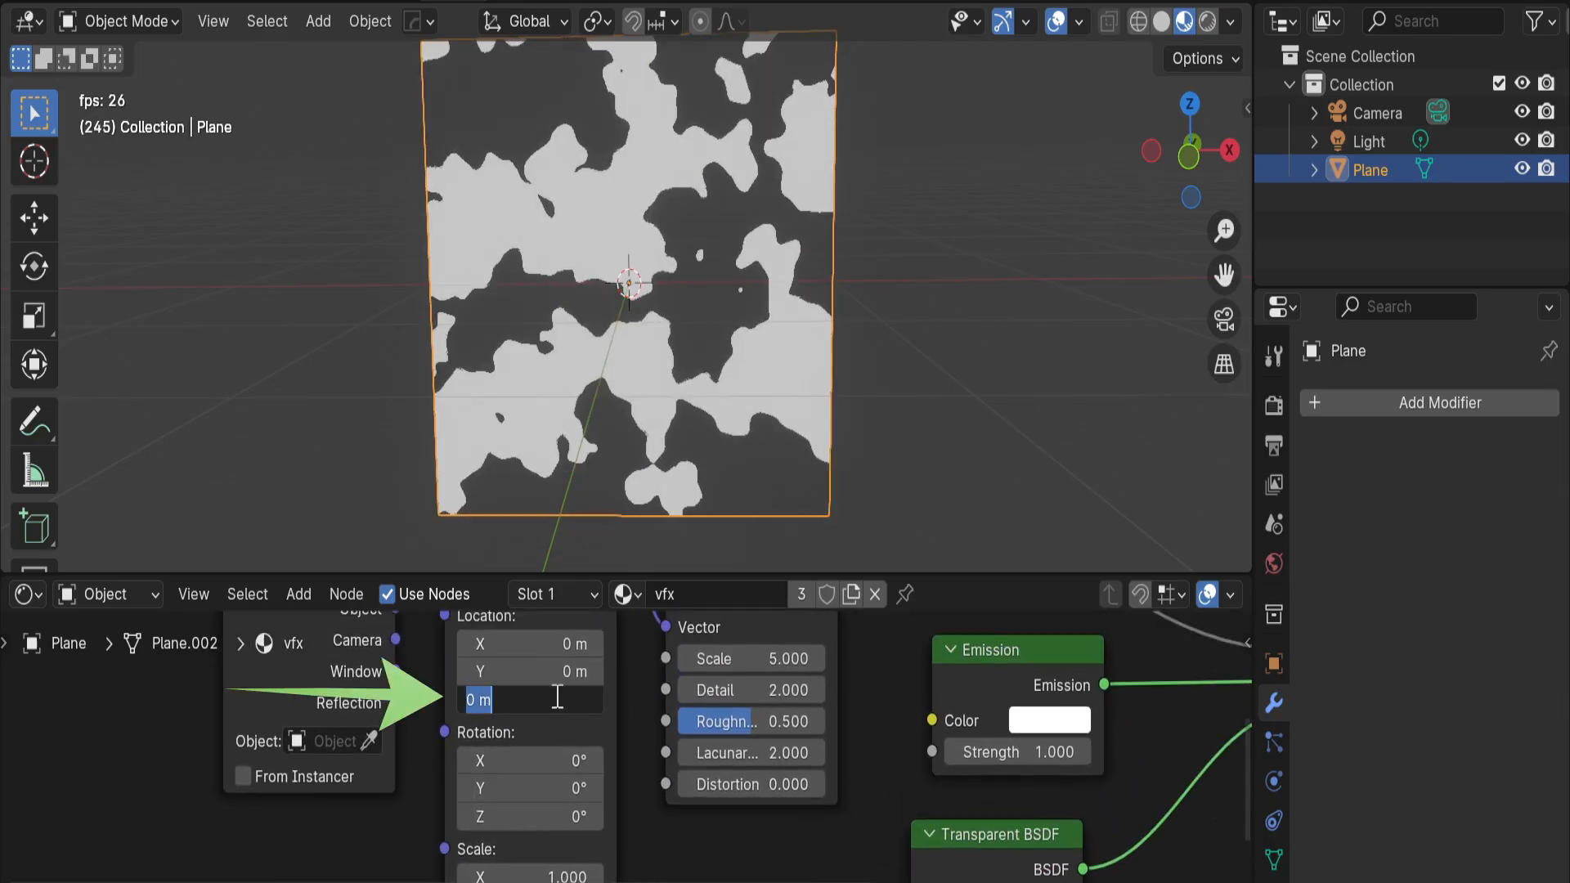
text(#f)
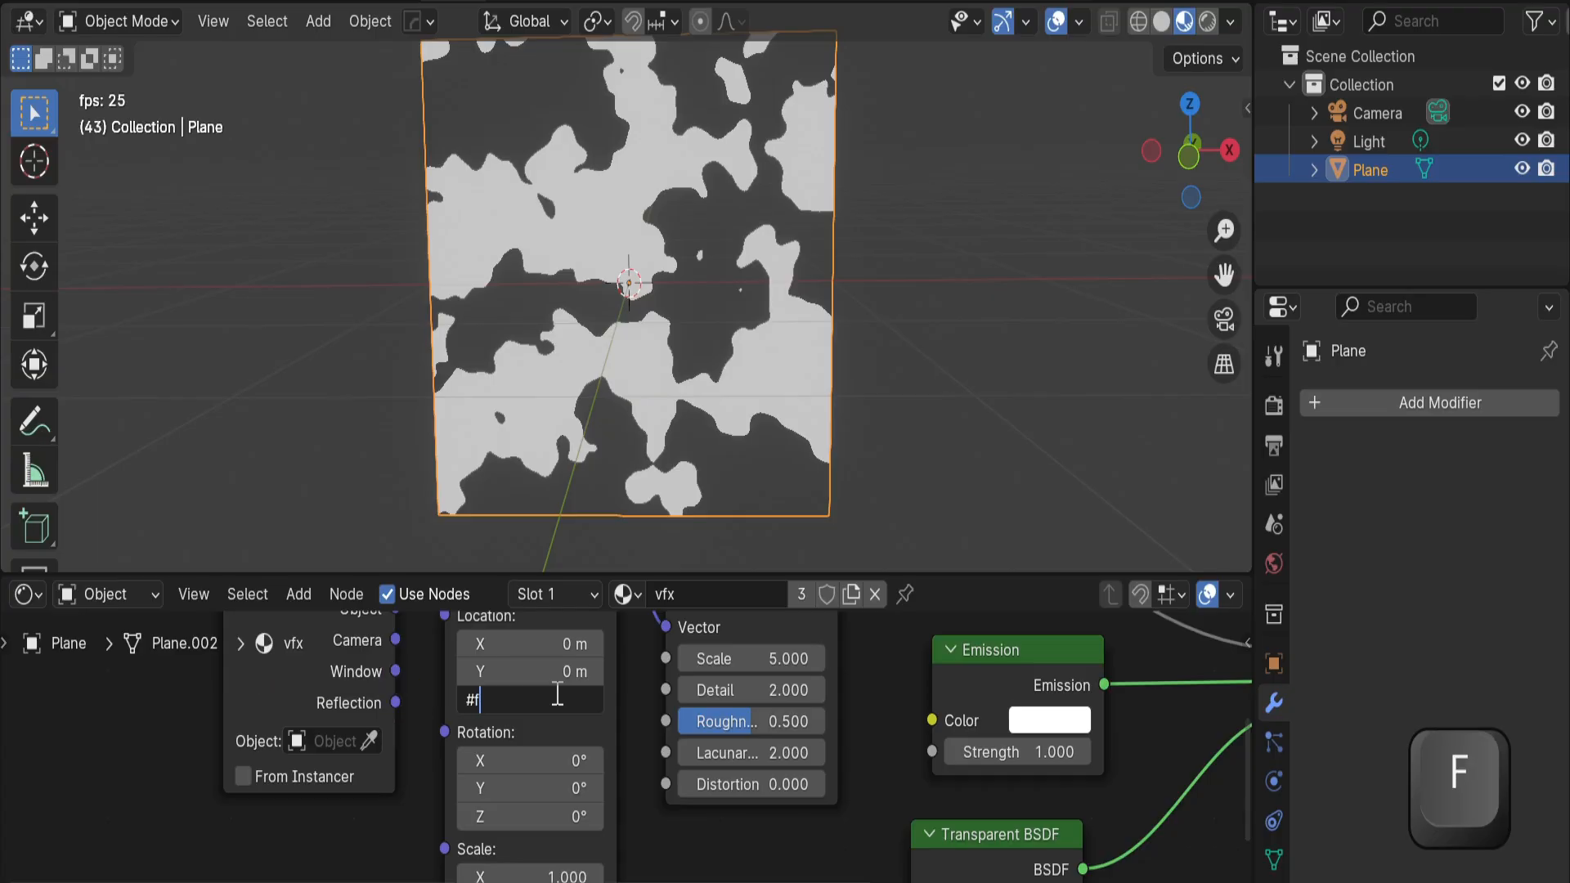
text(ras)
key(BackSpace)
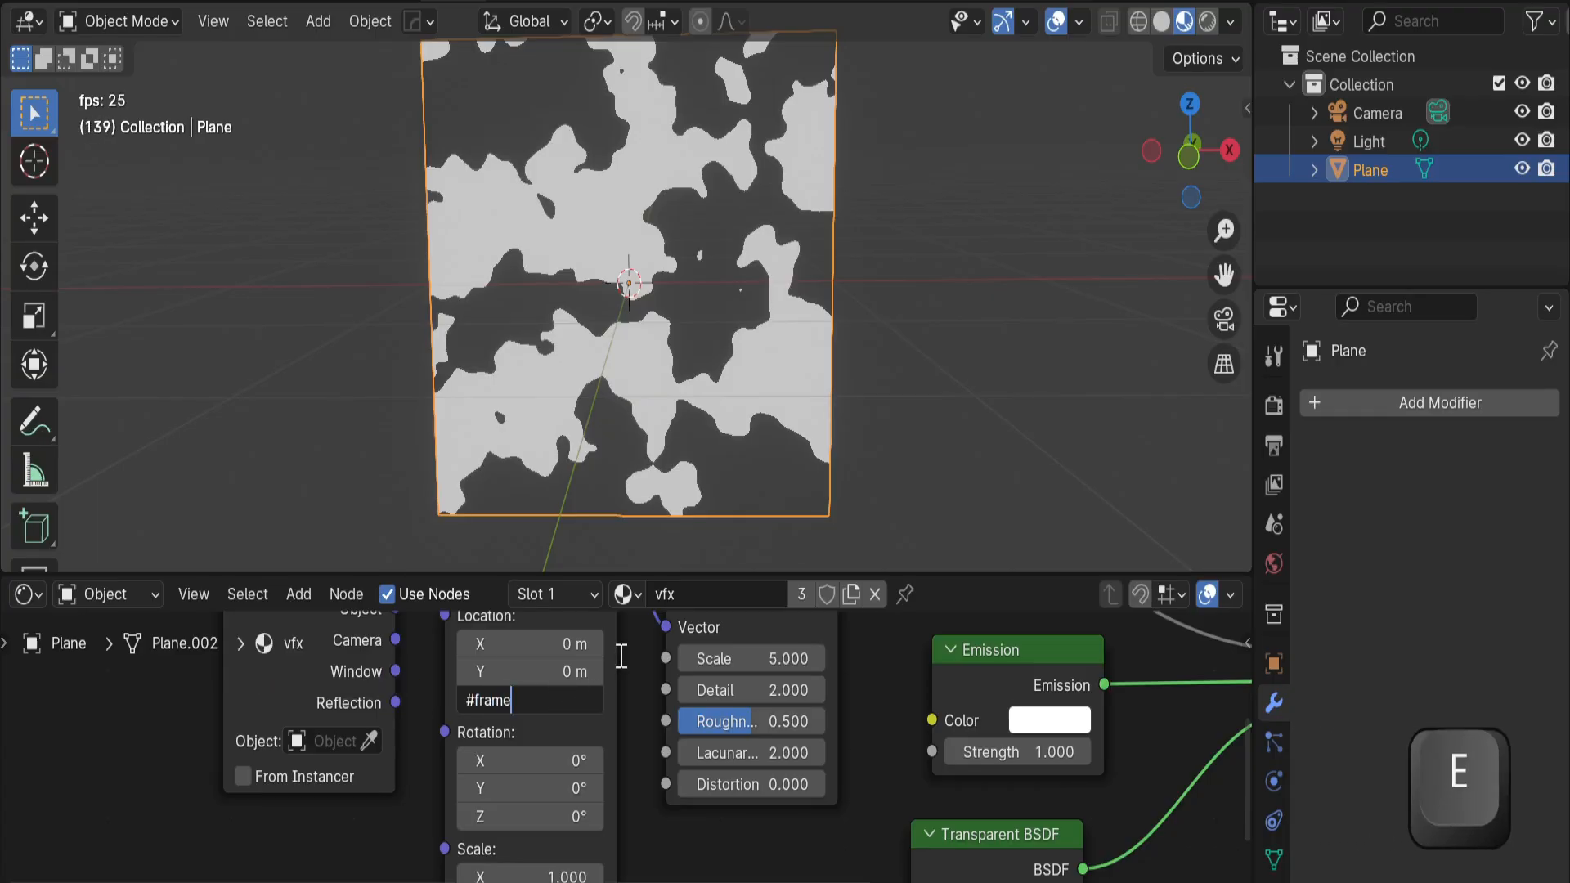
text(me/5)
key(Return)
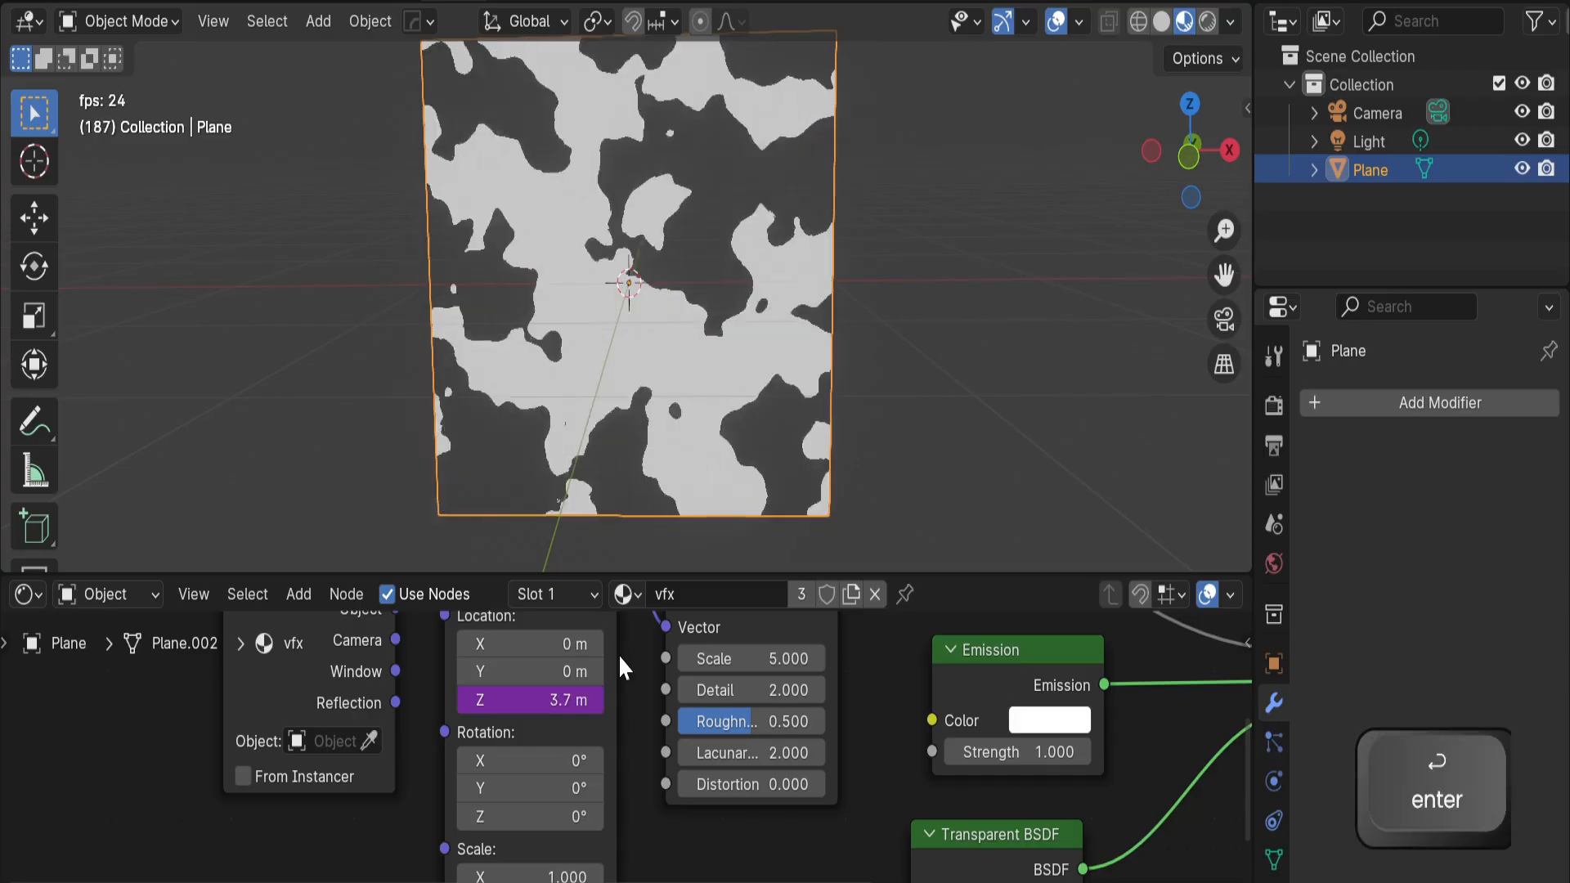
key(ctrl+z)
key(space)
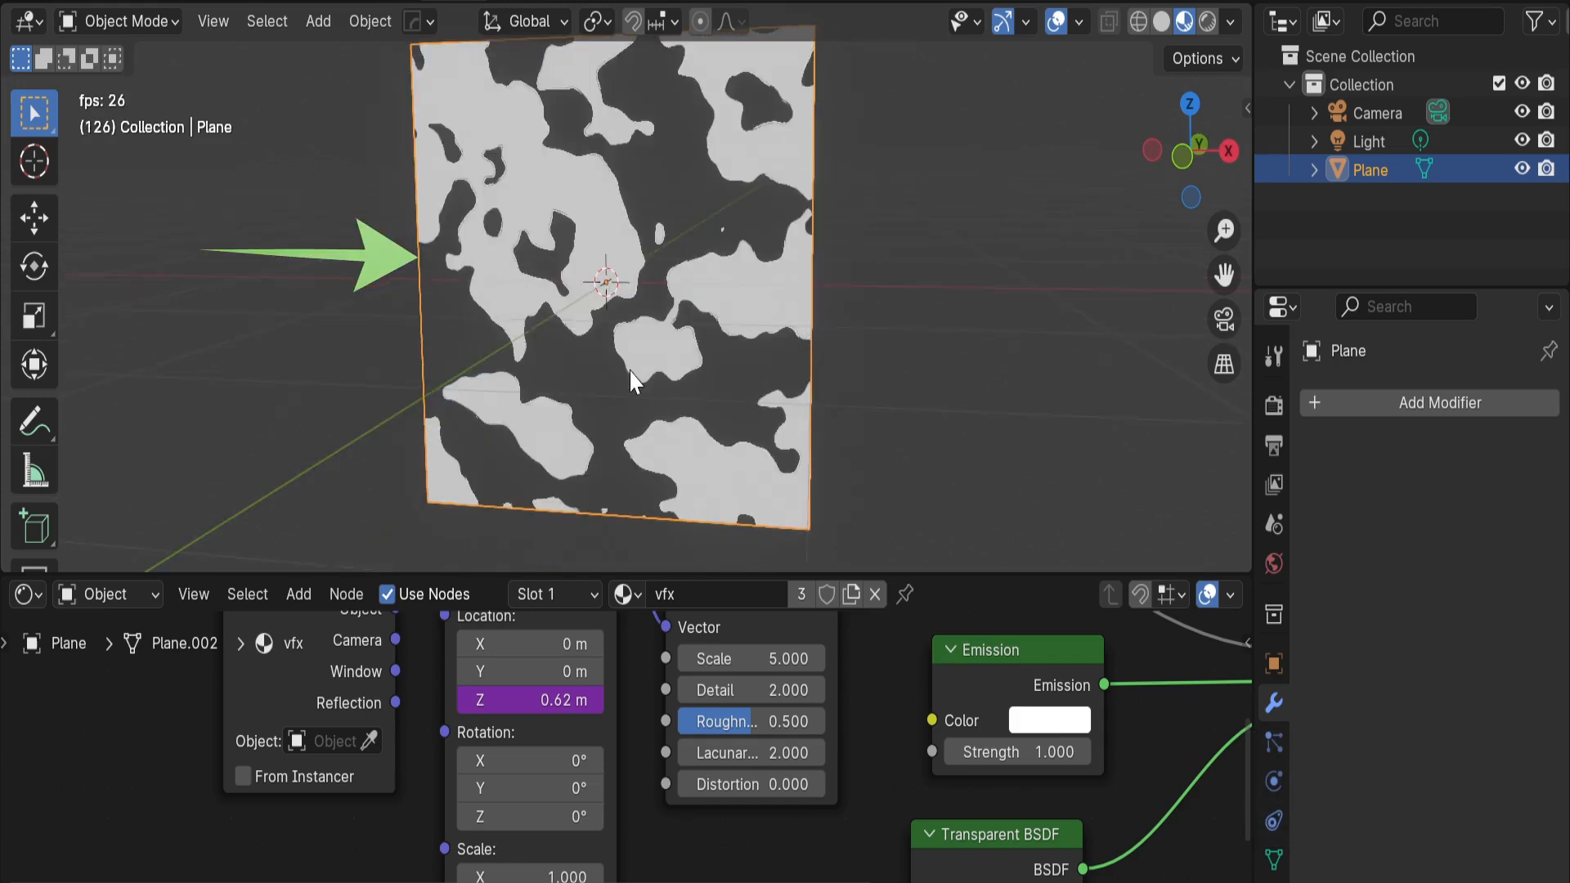
Apply the plane's rotation
middle_drag(631, 381, 603, 403)
key(ctrl+a)
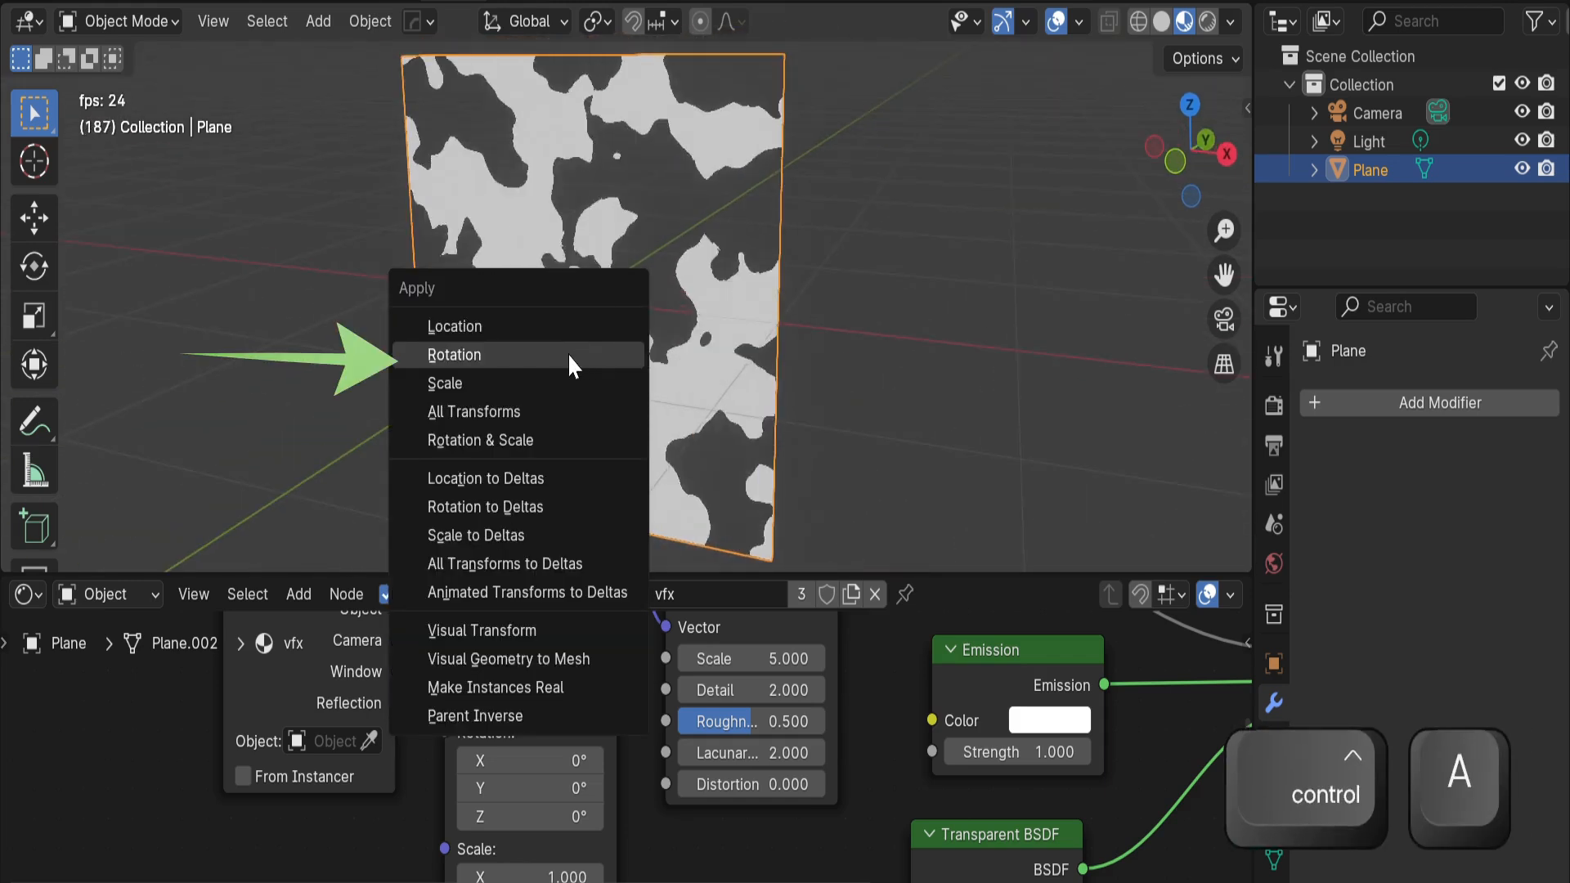
click(569, 355)
Change the Mapping node's Z location driver to -frame/50, check the moving noise, and stop the animation playback
double_click(536, 701)
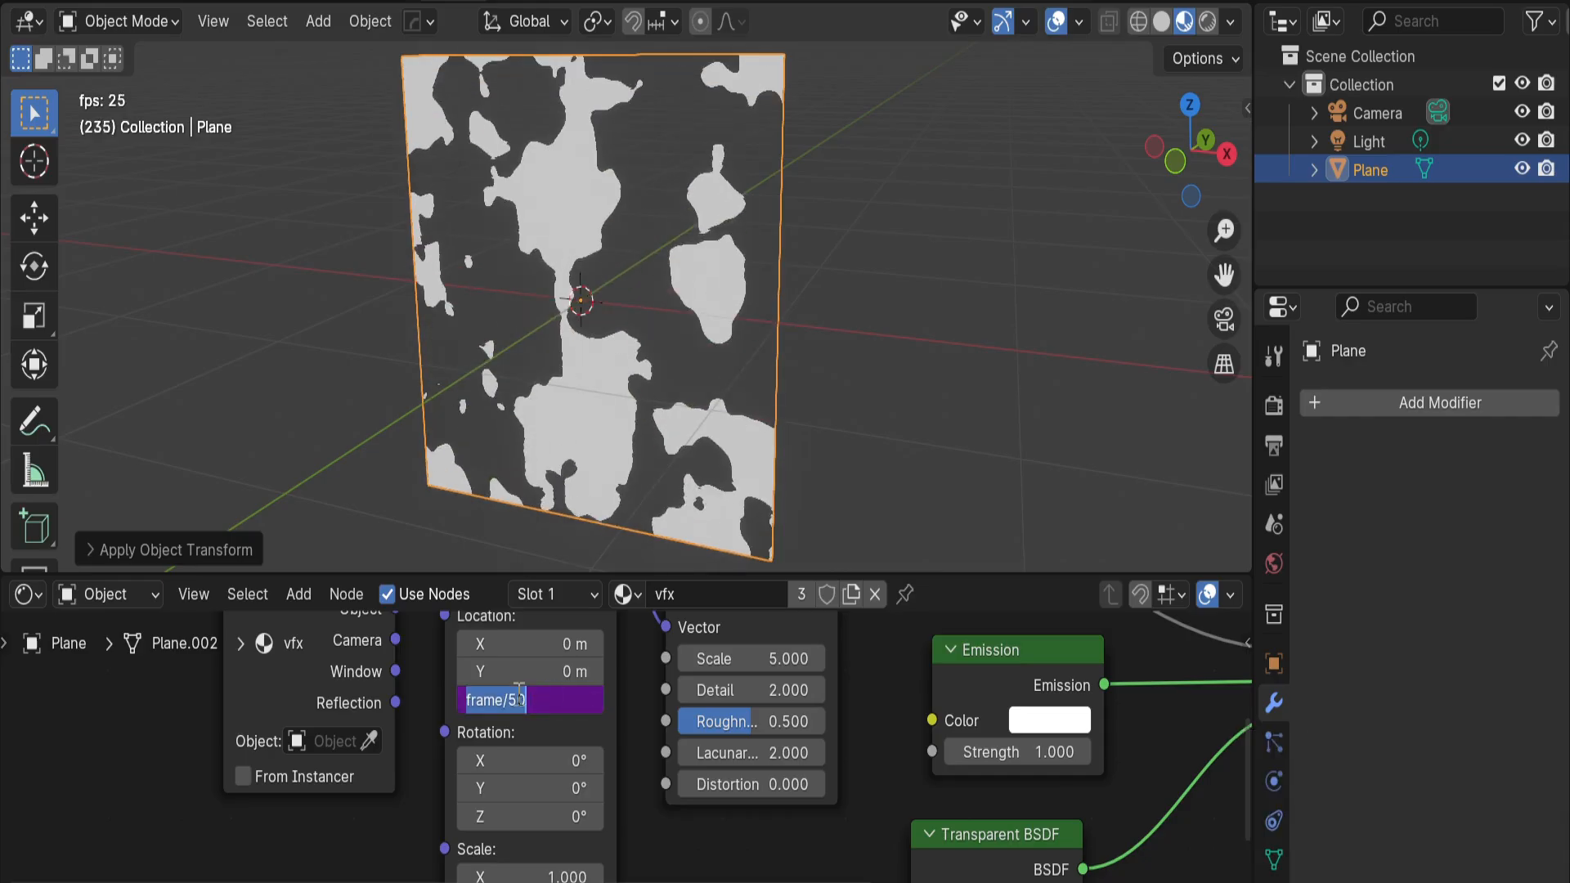
key(Return)
double_click(493, 700)
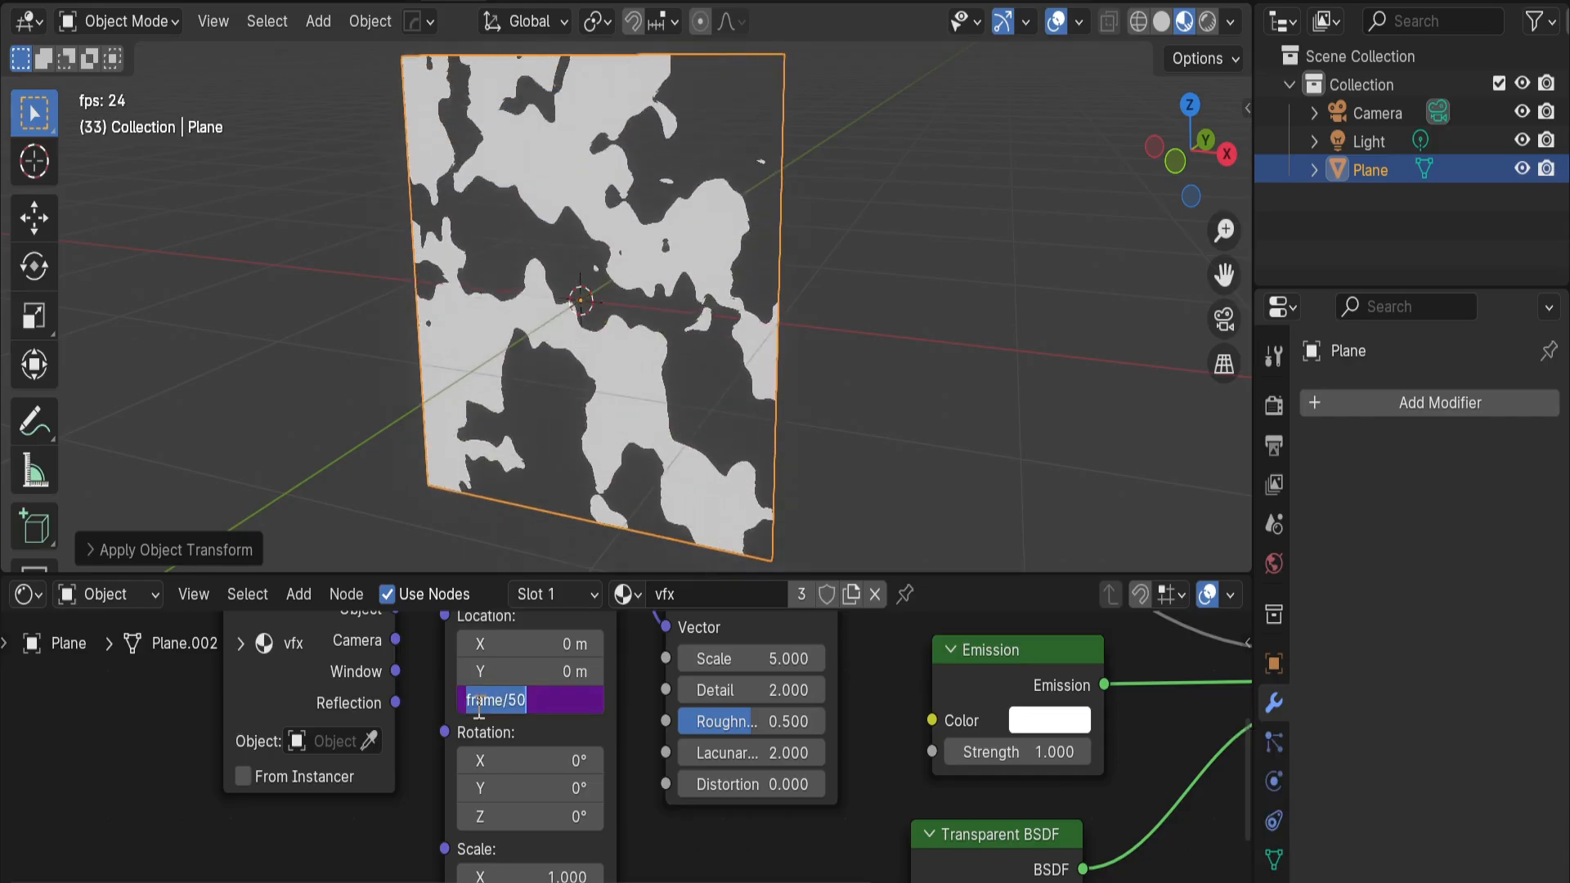
key(Left)
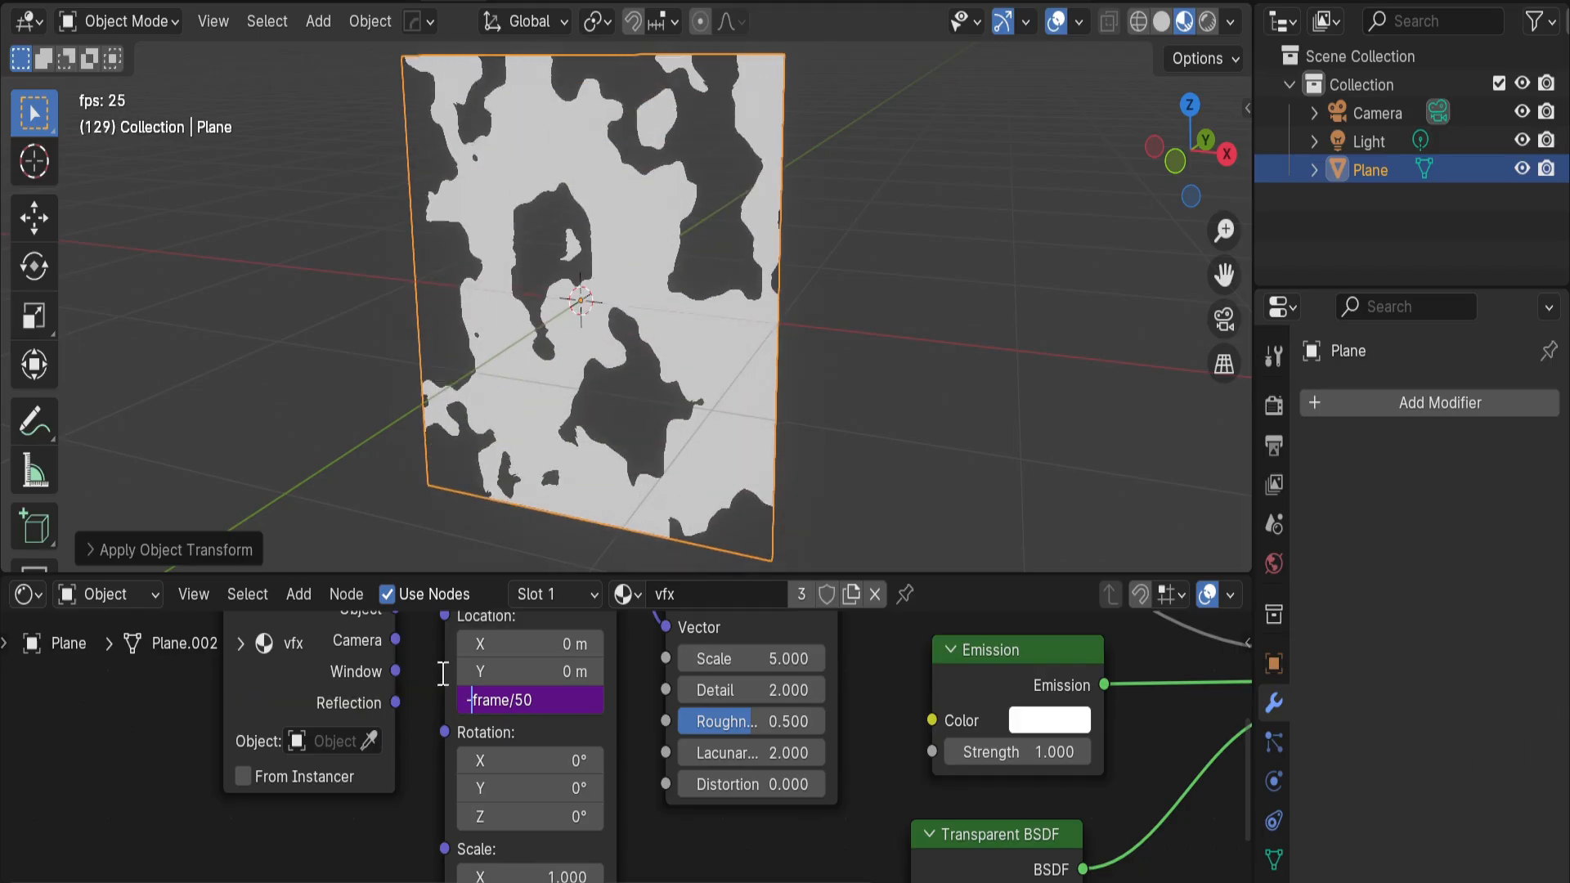
text(-)
key(Return)
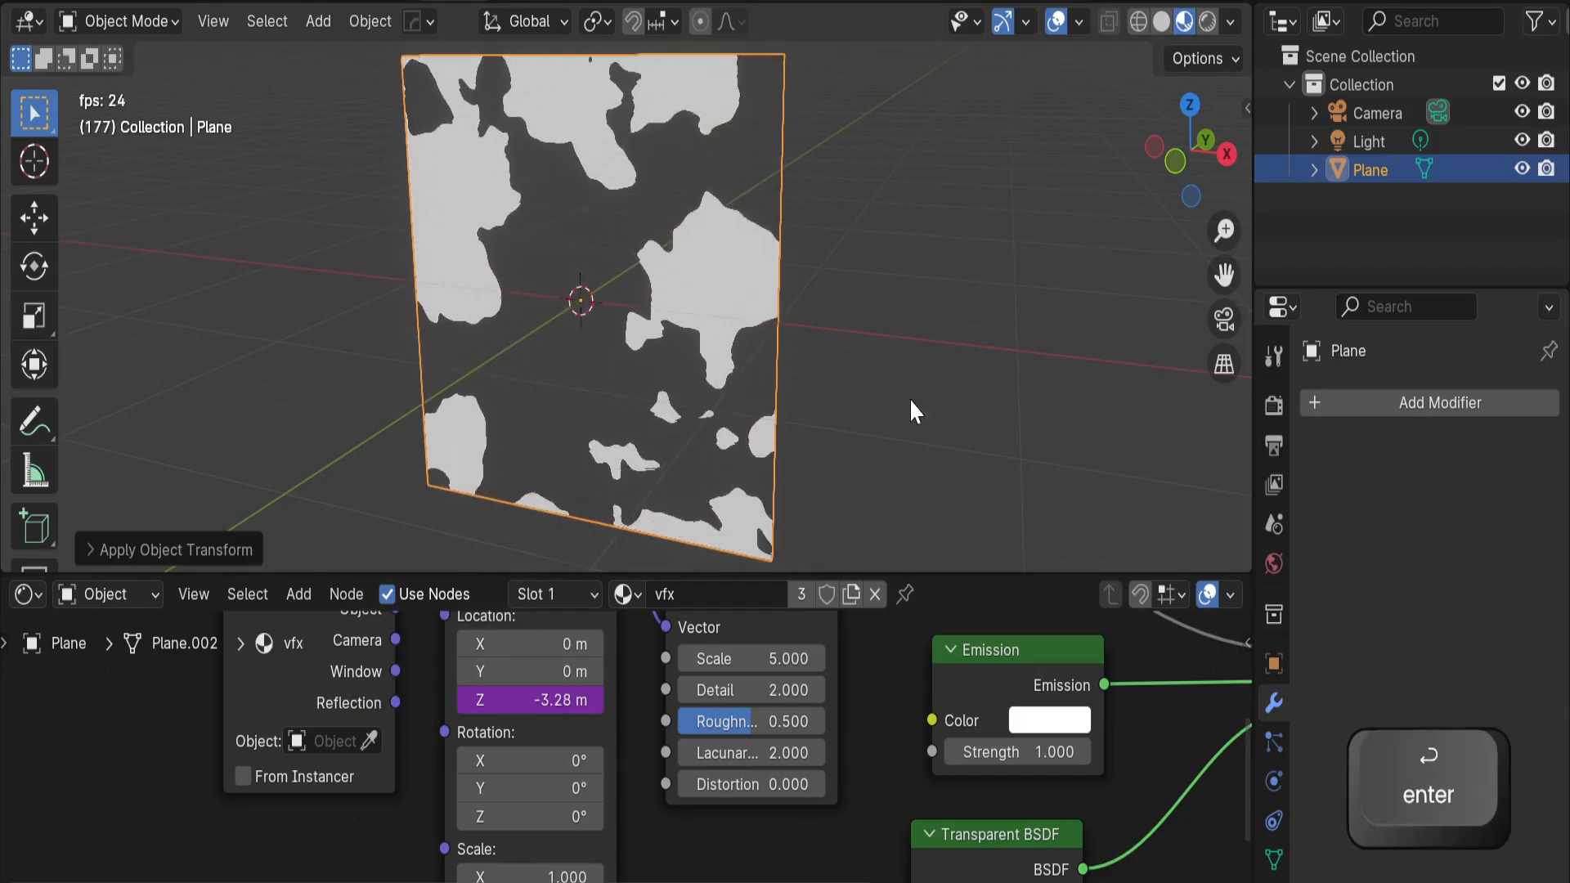
click(850, 383)
scroll(881, 346, down, 2)
middle_drag(881, 346, 797, 336)
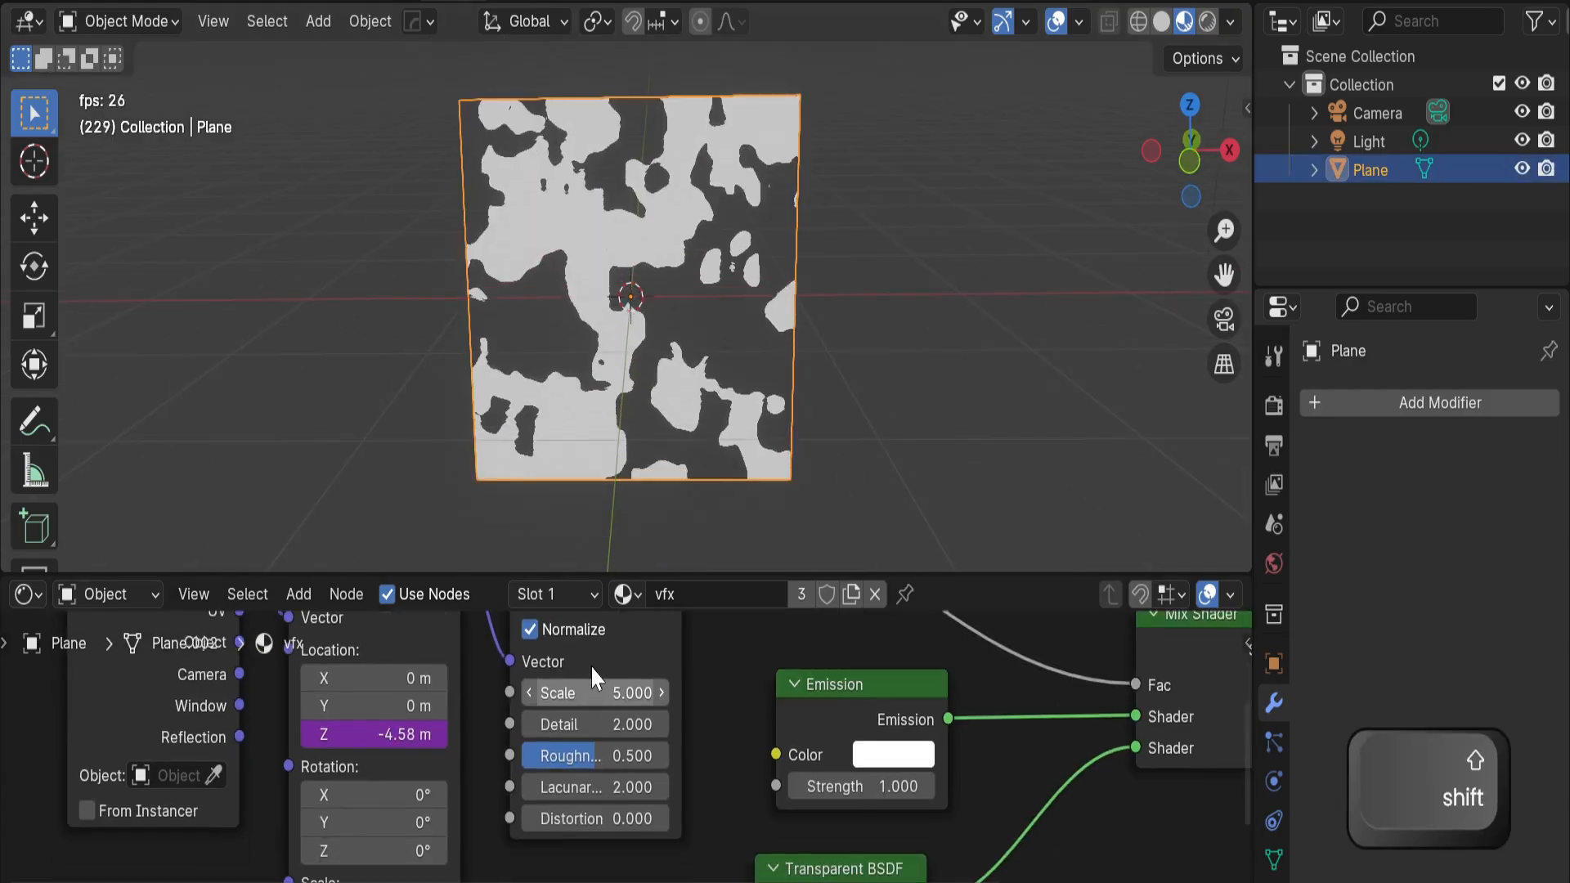
key(space)
Add a Gradient Texture node above the Emission node, unconnected
shift+middle_drag(725, 665, 655, 847)
scroll(695, 669, up, 2)
scroll(694, 760, down, 5)
key(shift+a)
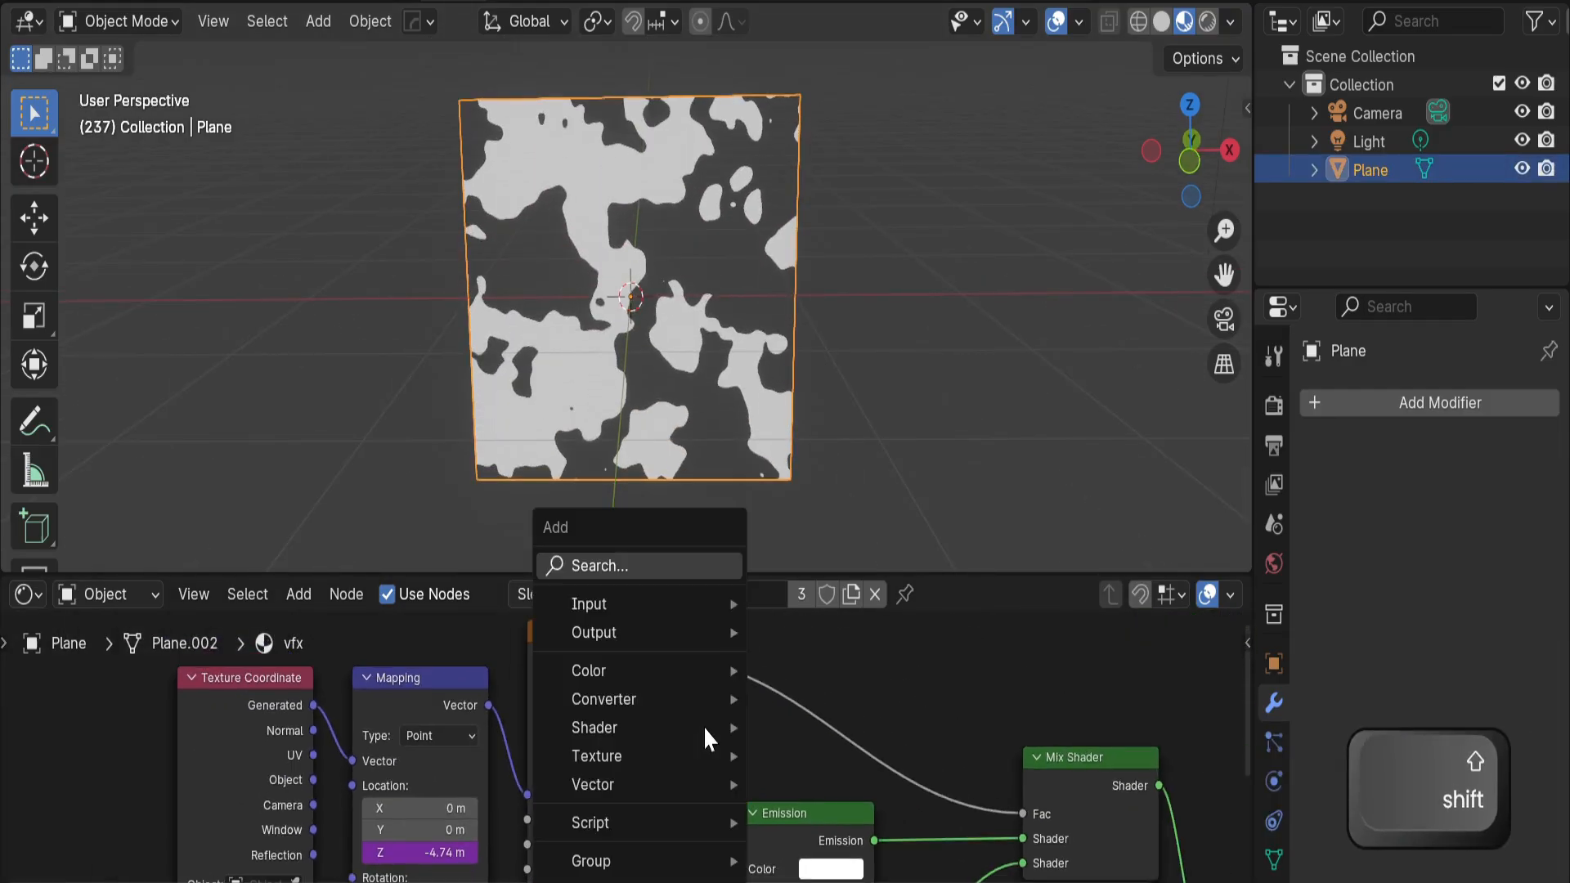
click(646, 566)
text(gr)
click(818, 613)
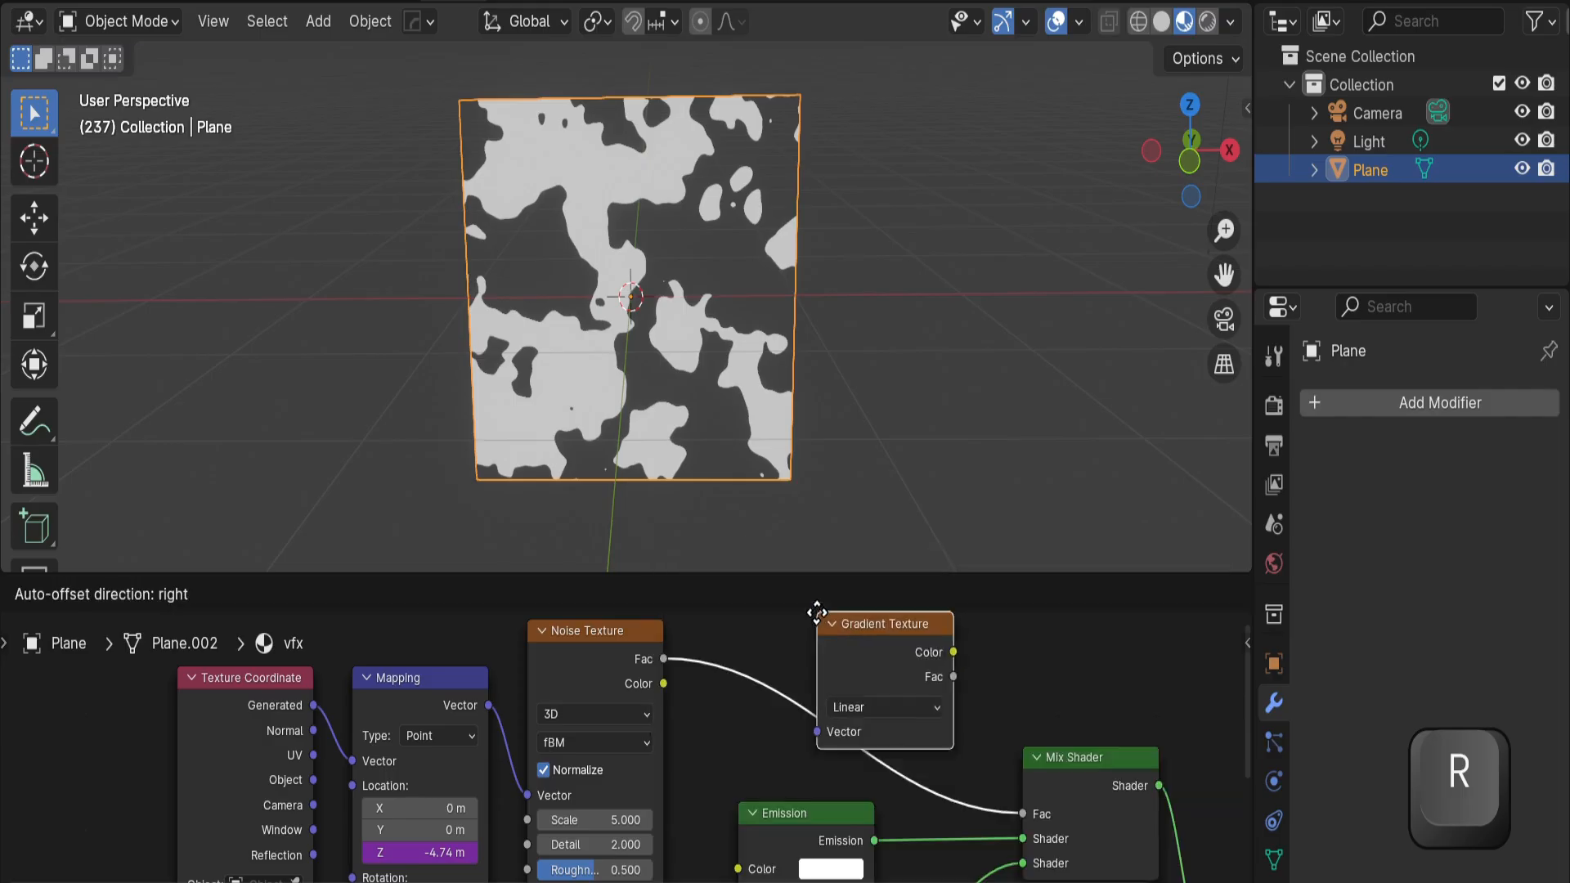
click(888, 590)
Duplicate the Mix Shader and Transparent BSDF nodes, inserting the copies between the first Mix Shader and the Material Output
shift+middle_drag(871, 625, 402, 612)
scroll(425, 638, down, 5)
click(539, 750)
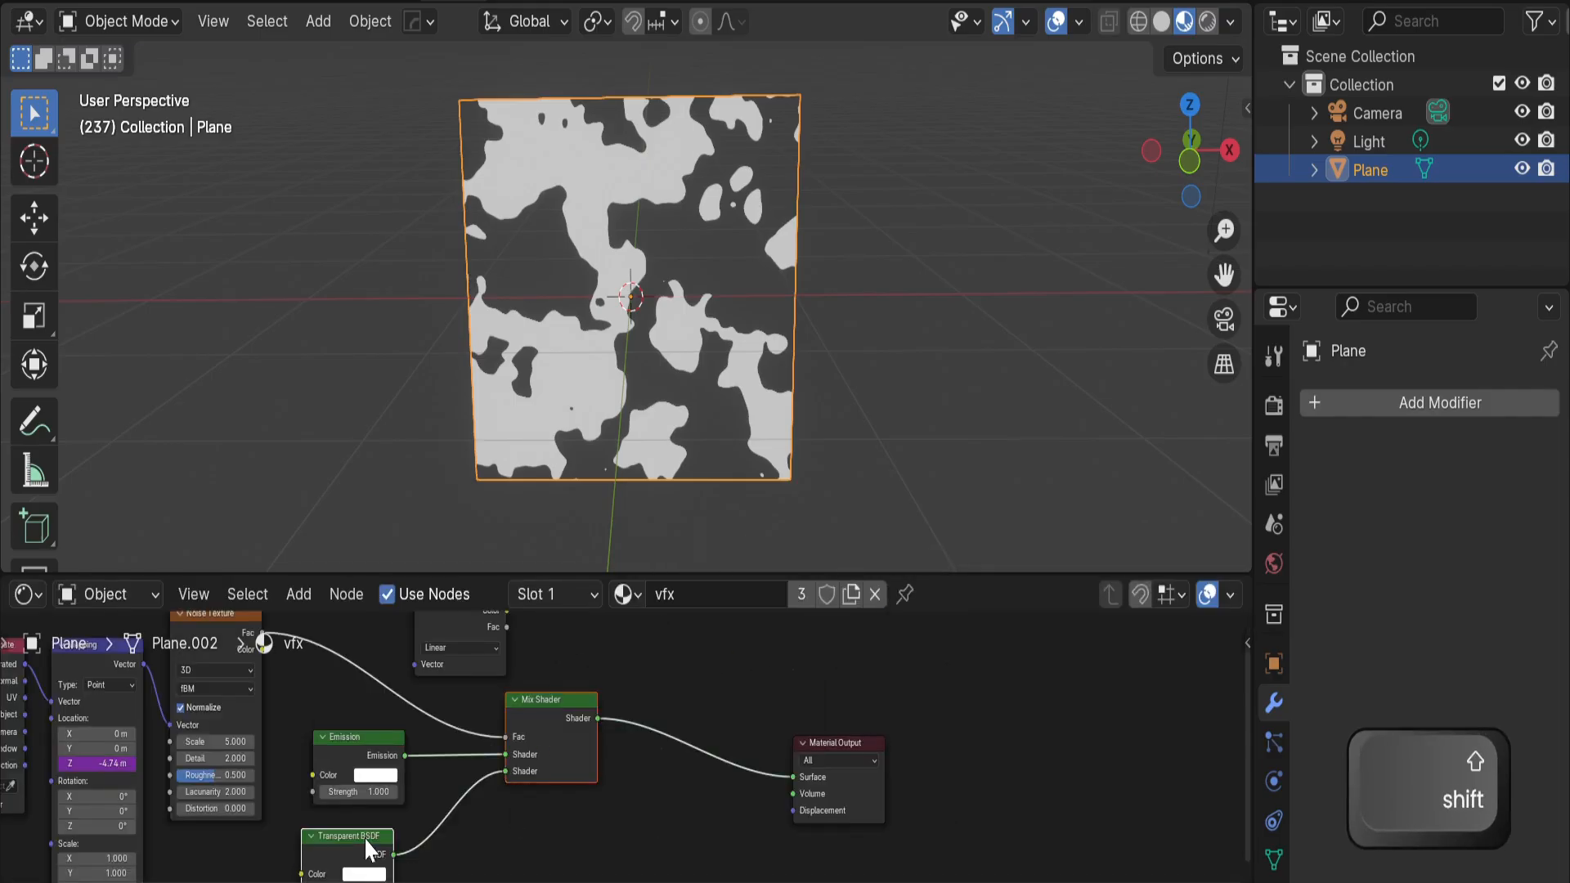
key(shift+d)
click(579, 836)
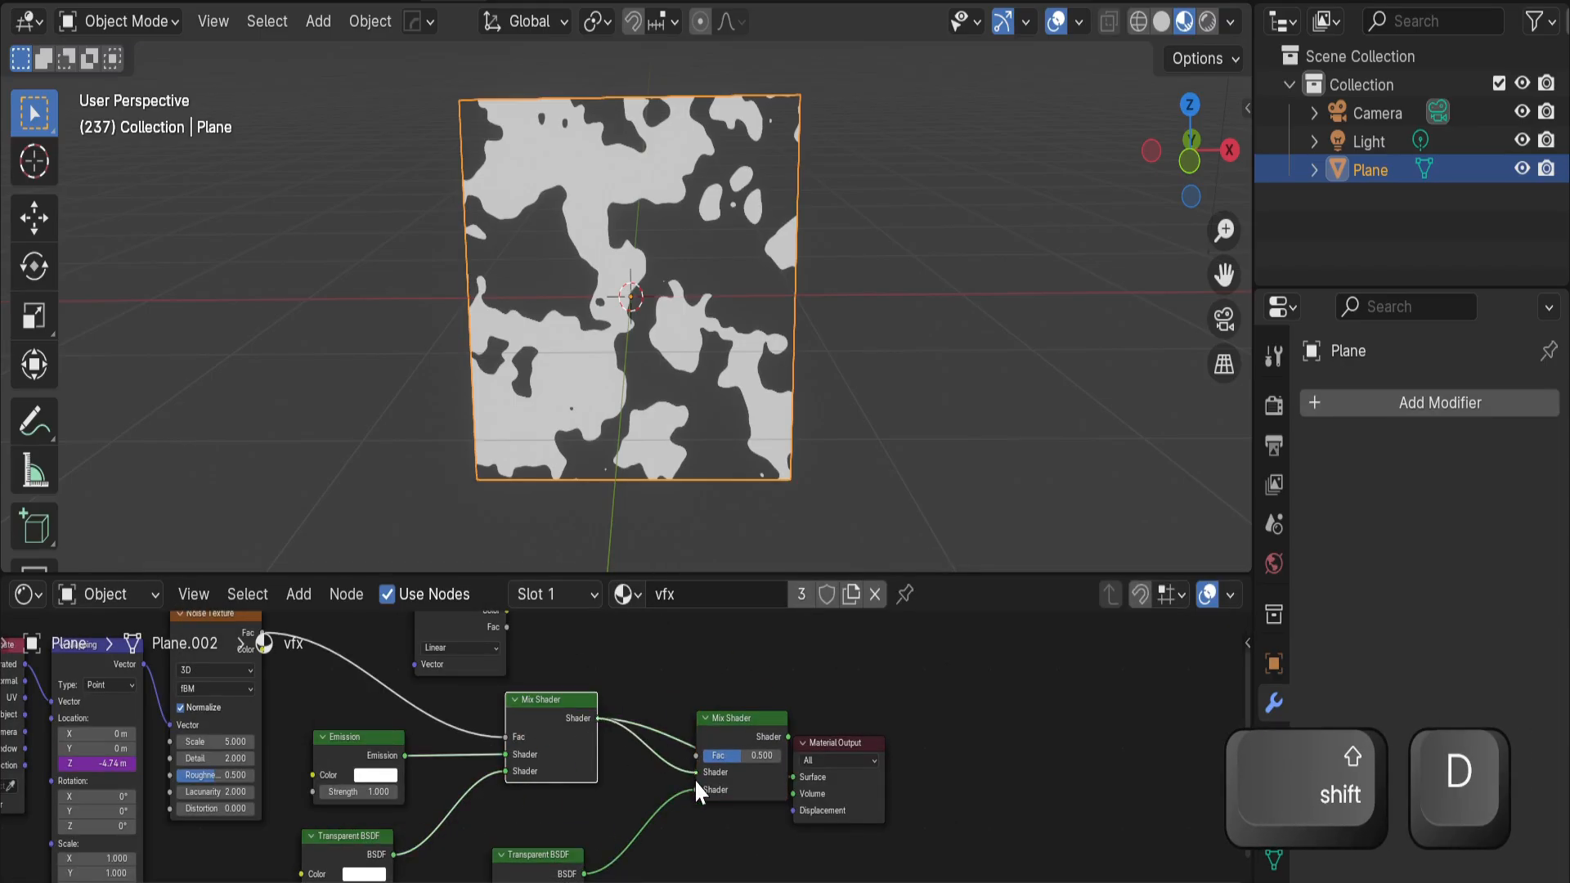
Connect the Gradient Texture's Fac output to the second Mix Shader's Fac input and play the animation
scroll(779, 734, up, 1)
drag(481, 663, 687, 802)
drag(430, 651, 621, 622)
scroll(654, 617, up, 1)
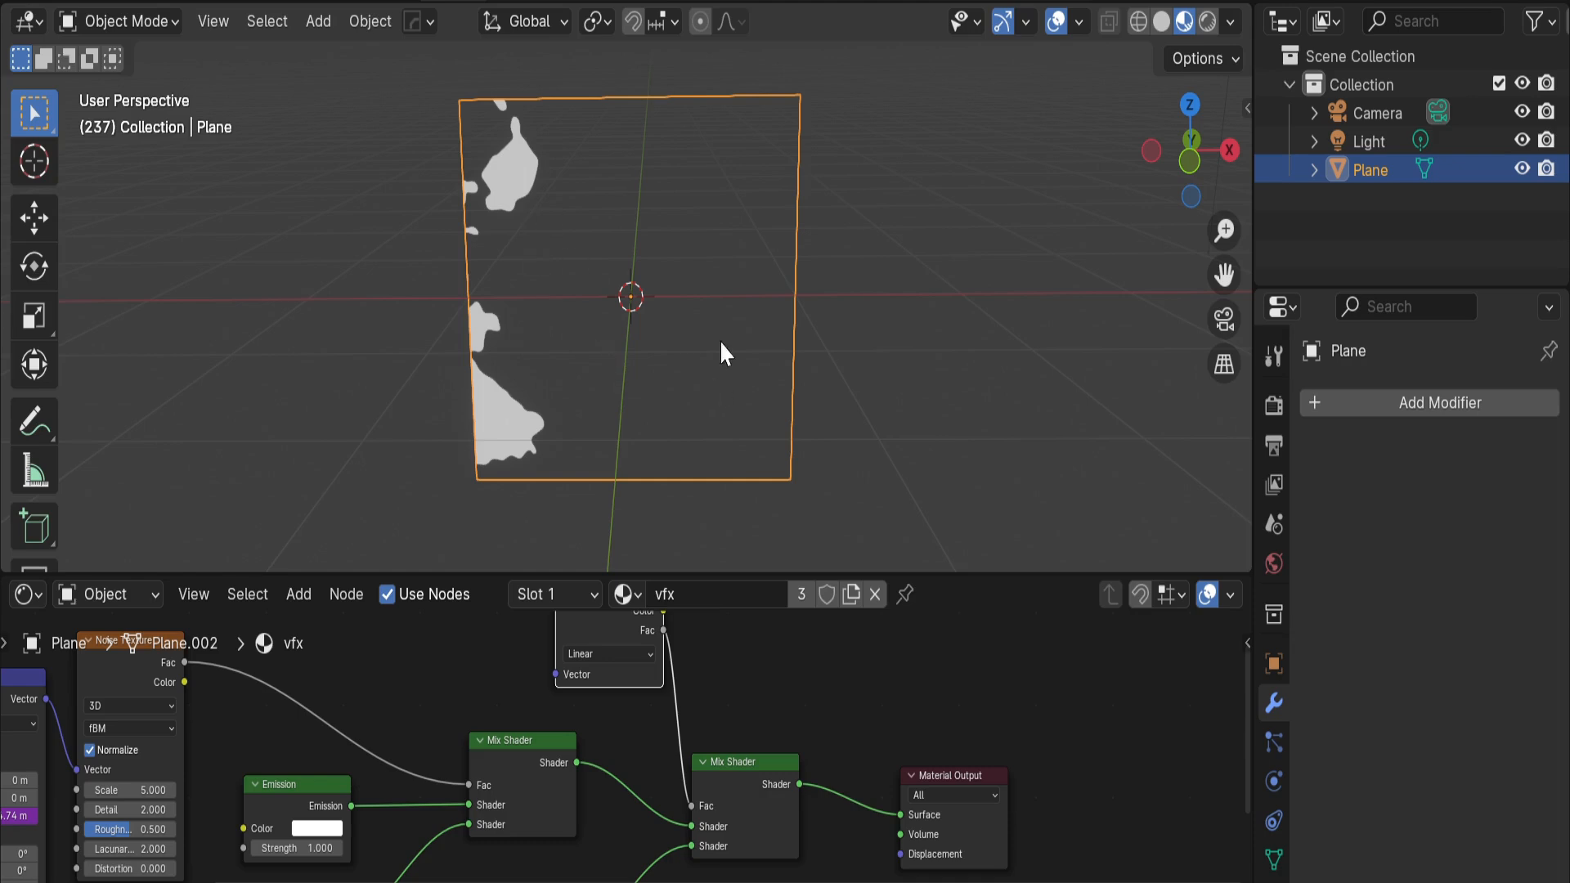
key(space)
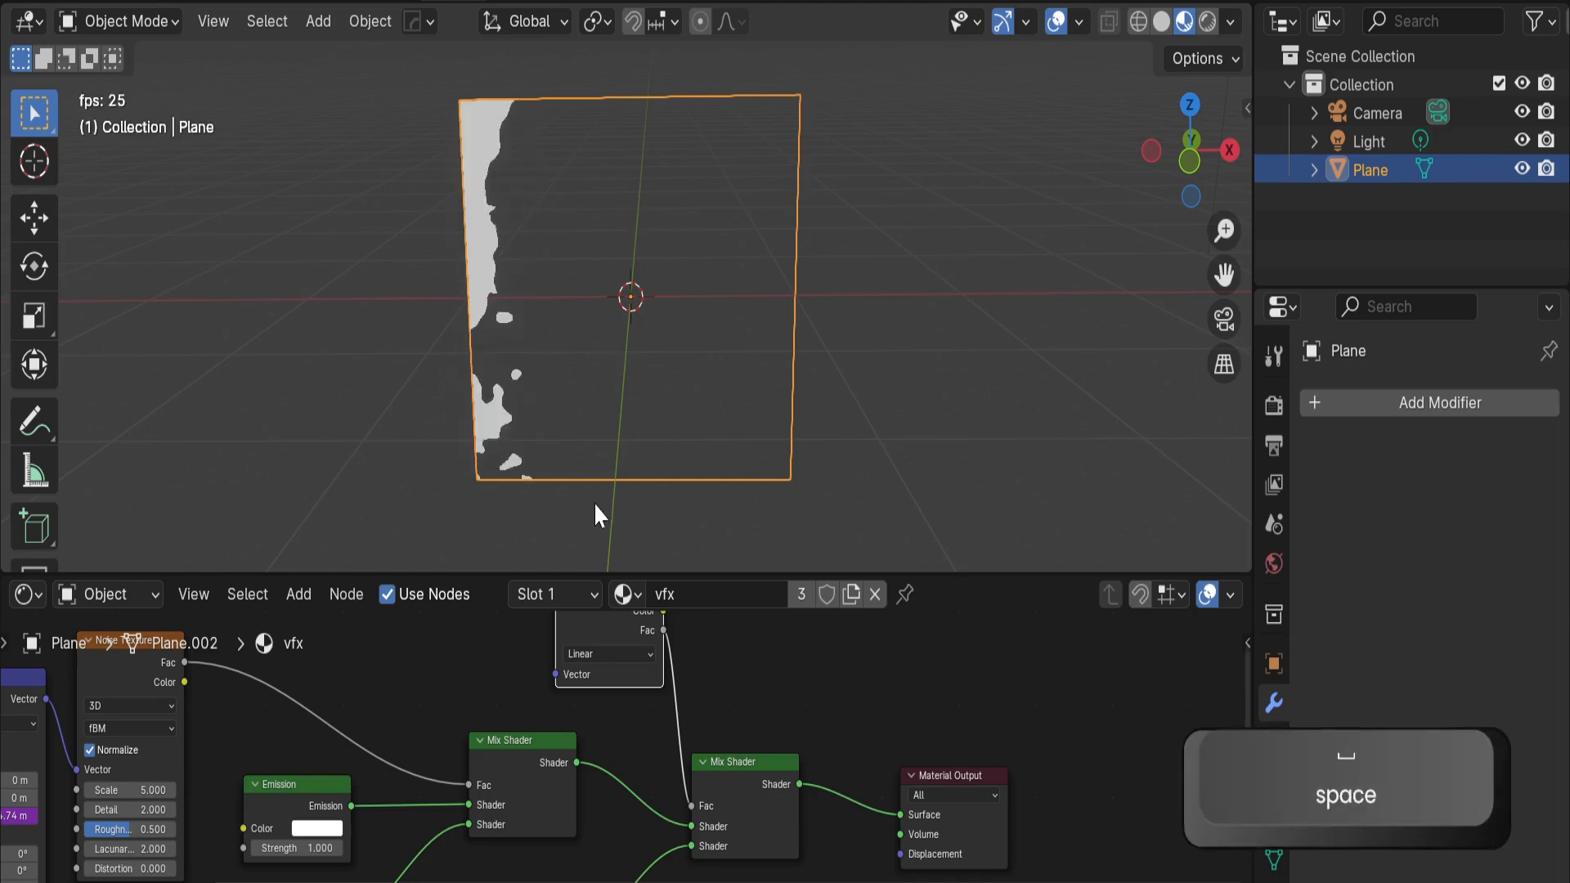
Add Texture Coordinate and Mapping nodes to the Gradient Texture and space the nodes apart
key(ctrl+t)
click(763, 631)
scroll(626, 754, up, 4)
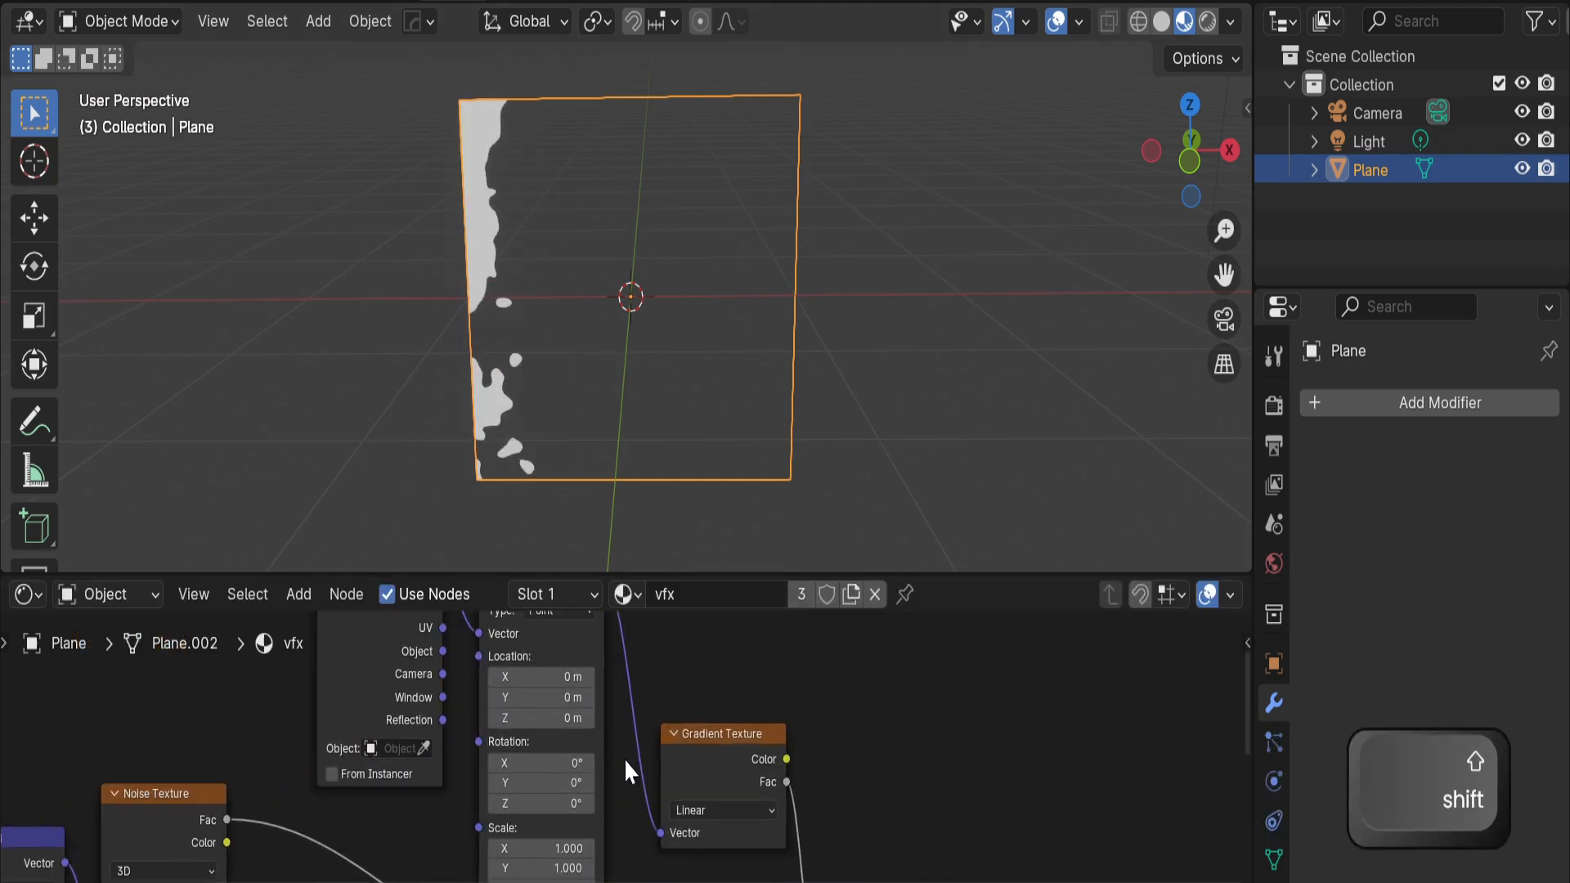
shift+middle_drag(625, 758, 647, 736)
drag(727, 714, 793, 671)
scroll(672, 734, up, 3)
shift+middle_drag(652, 768, 694, 862)
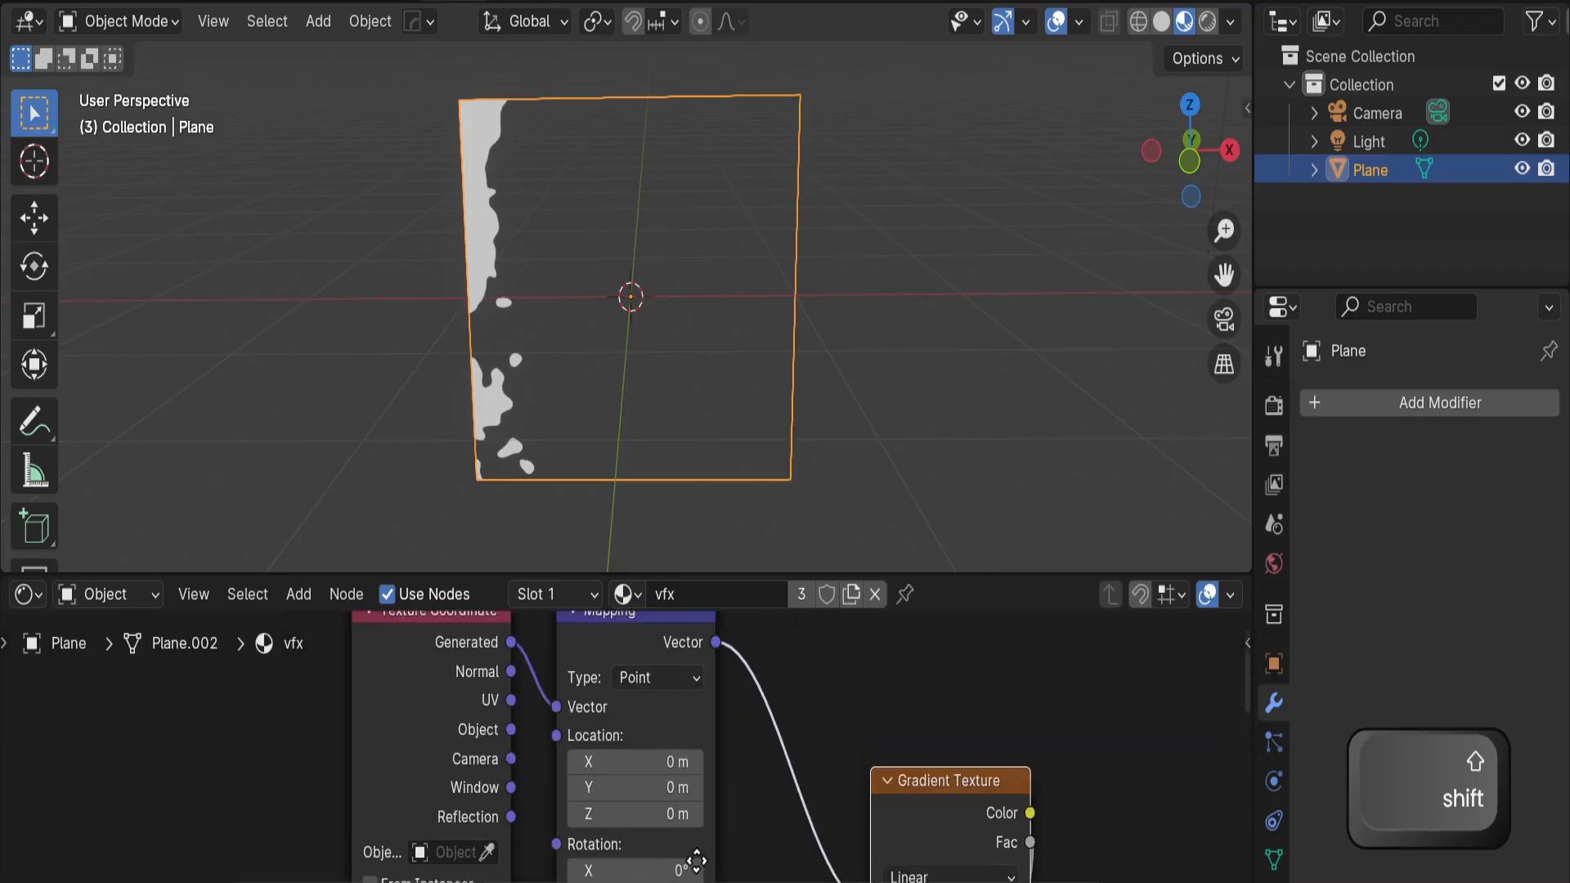
Set the gradient's Mapping rotation to about -4.6° on X and 90.5° on Y, and play the animation
scroll(642, 809, down, 2)
drag(607, 669, 598, 654)
drag(694, 842, 703, 844)
click(730, 853)
middle_drag(732, 854, 679, 804)
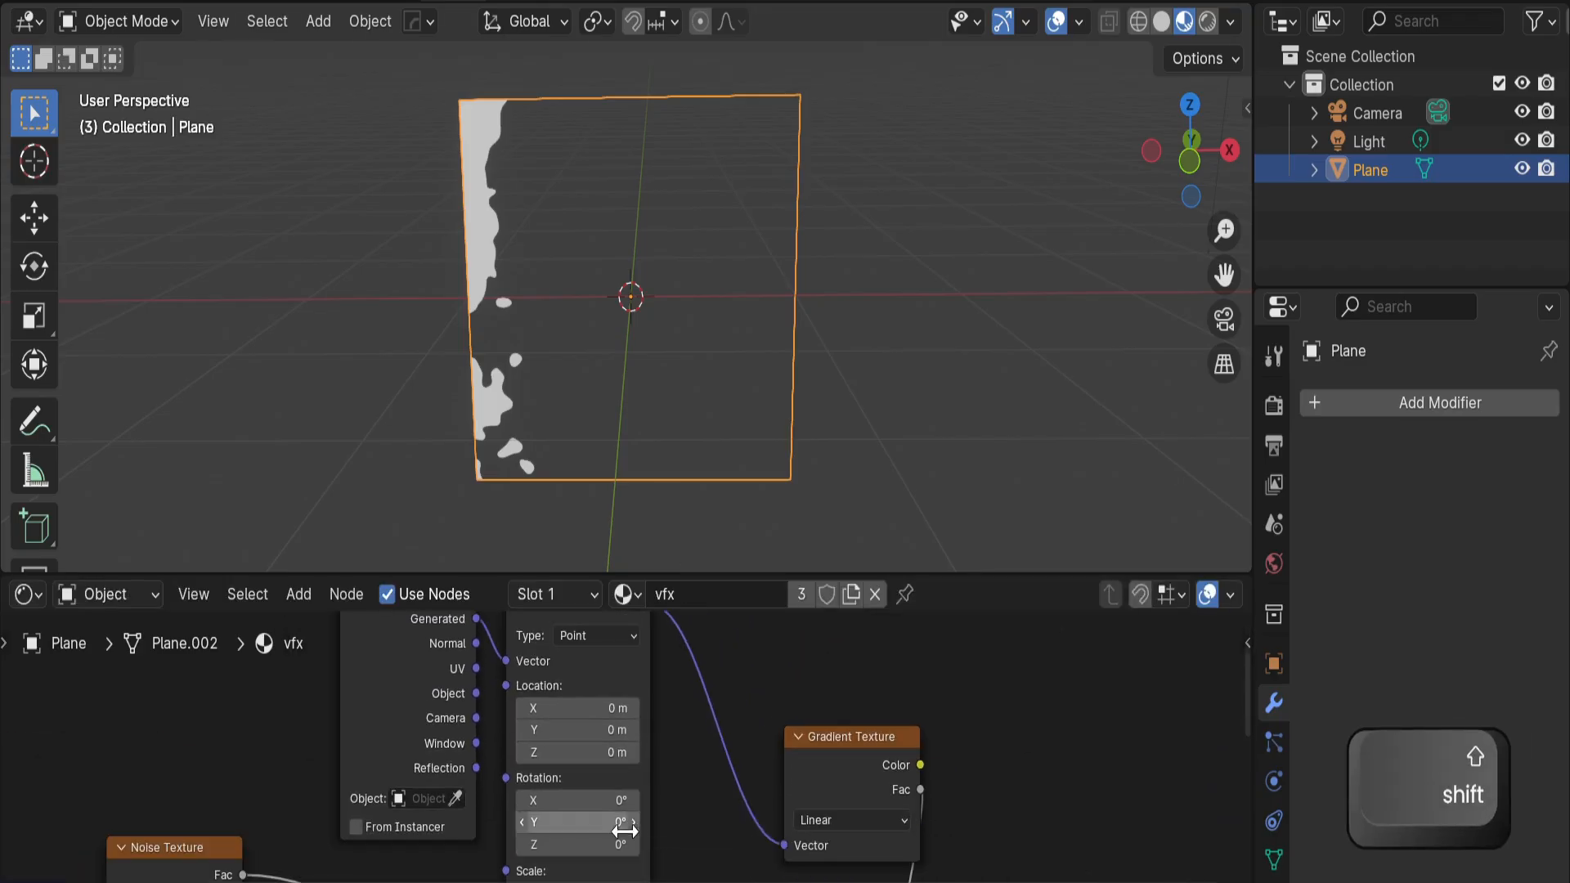
drag(573, 817, 599, 795)
key(space)
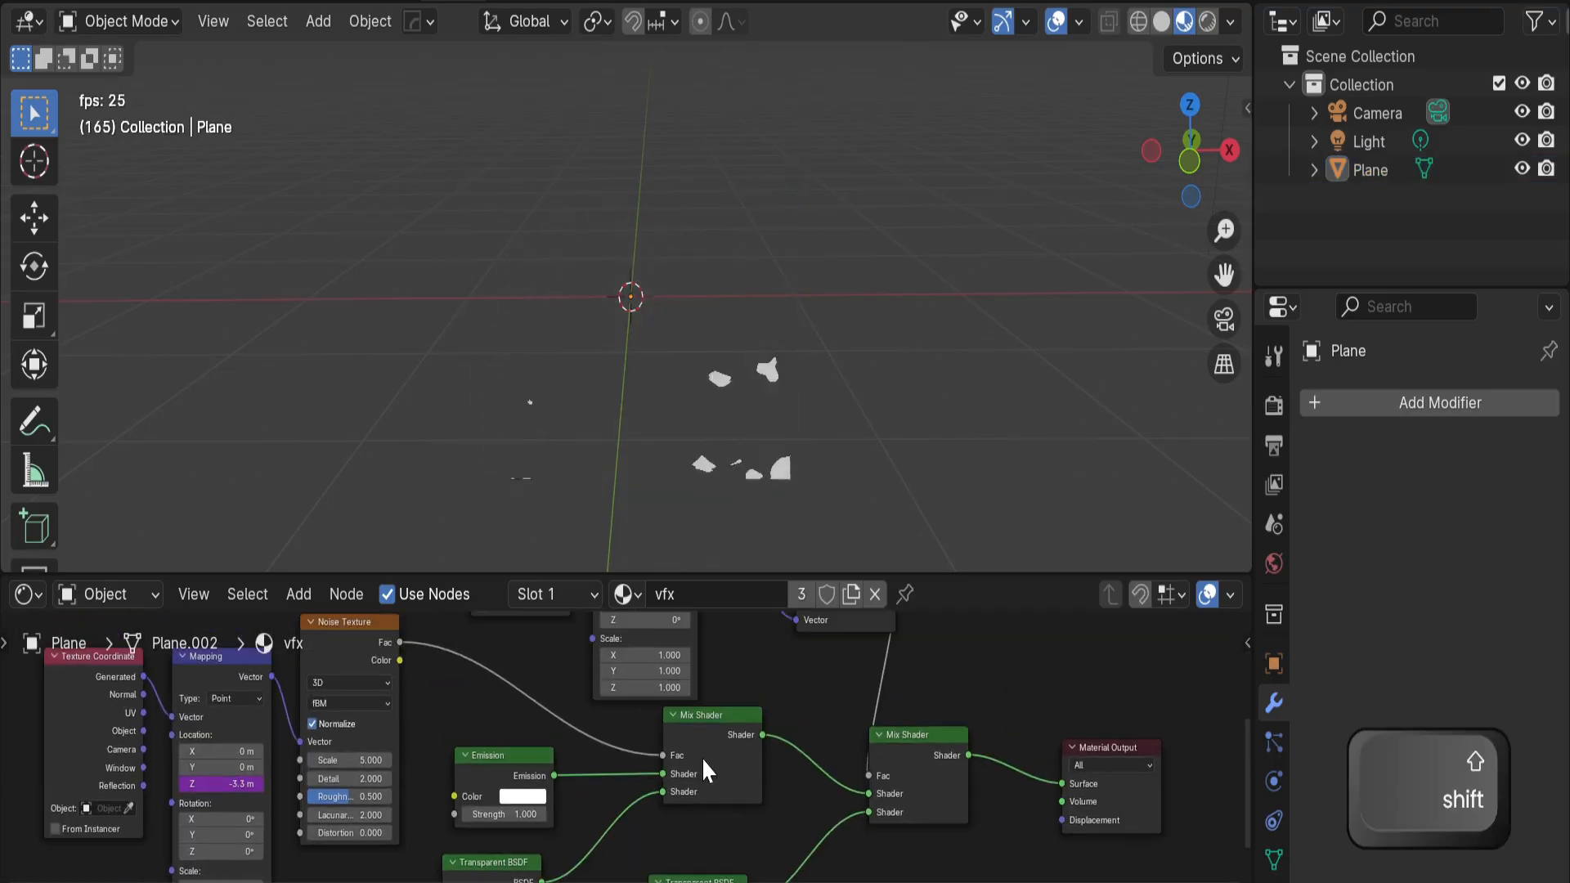
Set the Noise Texture's scale to 10.4 and check the animated flame shapes on the plane
shift+scroll(704, 756, up, 4)
shift+middle_drag(708, 756, 748, 824)
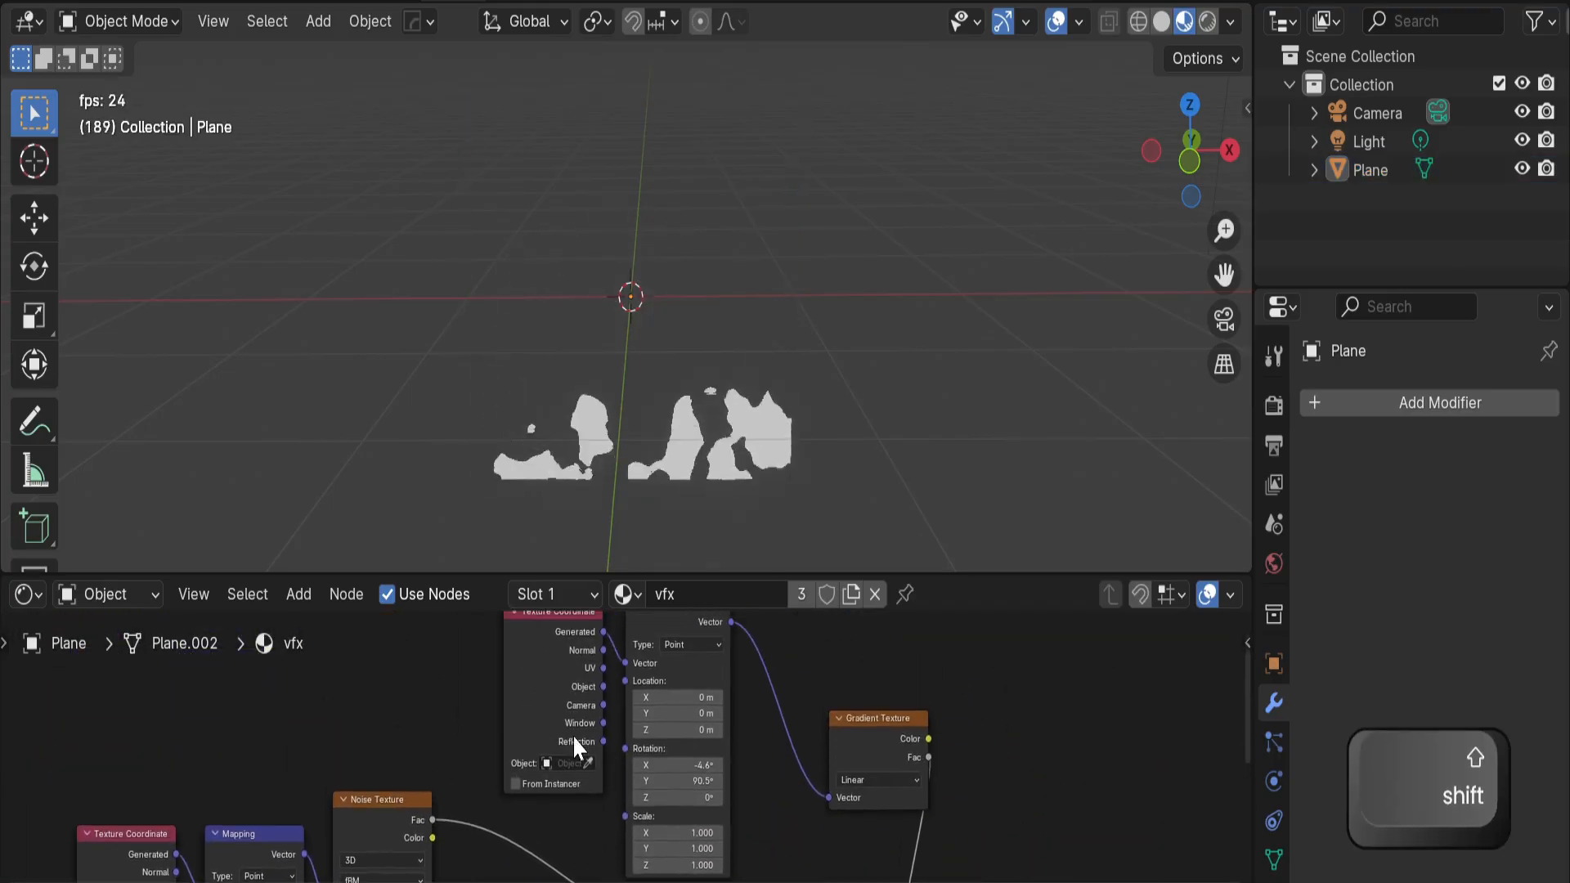
shift+middle_drag(491, 773, 617, 669)
scroll(616, 669, up, 4)
shift+middle_drag(544, 749, 666, 581)
scroll(592, 718, up, 4)
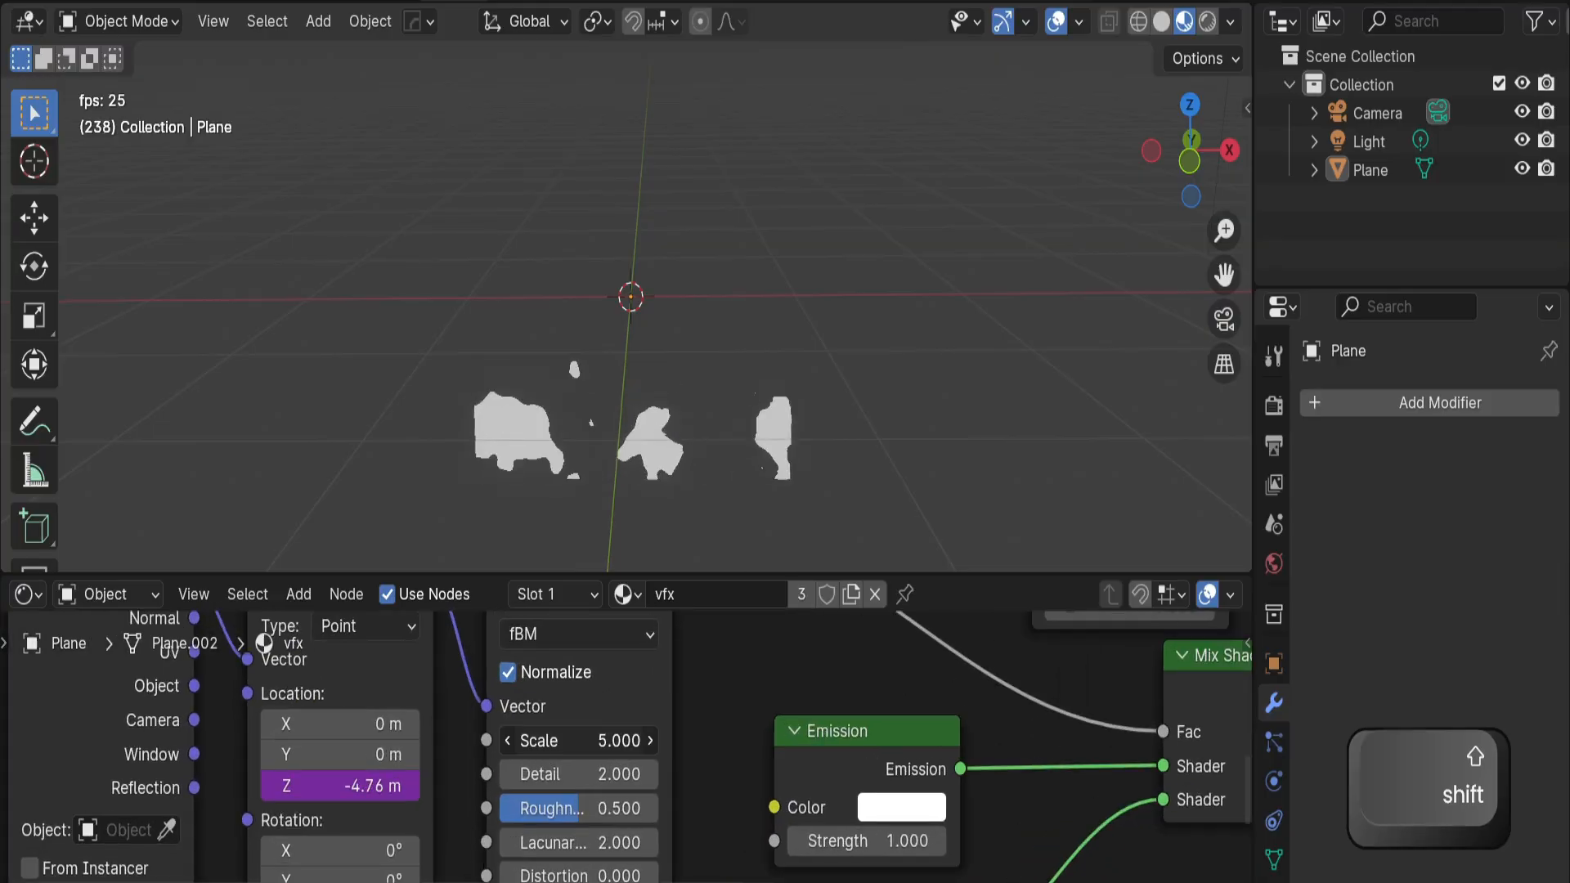
drag(580, 741, 607, 741)
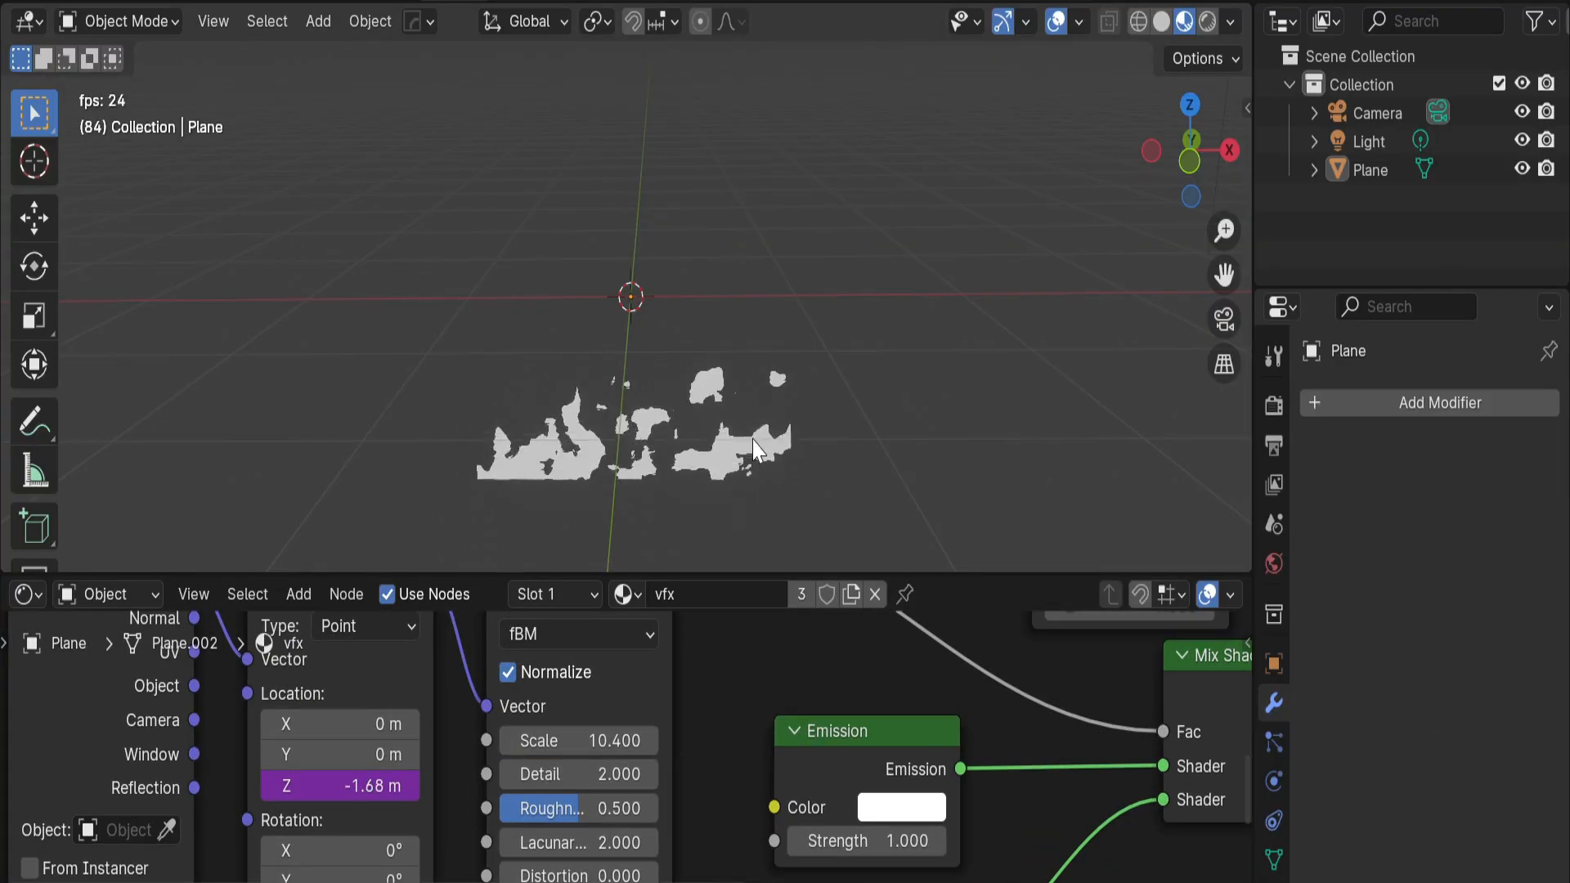
shift+middle_drag(753, 450, 734, 376)
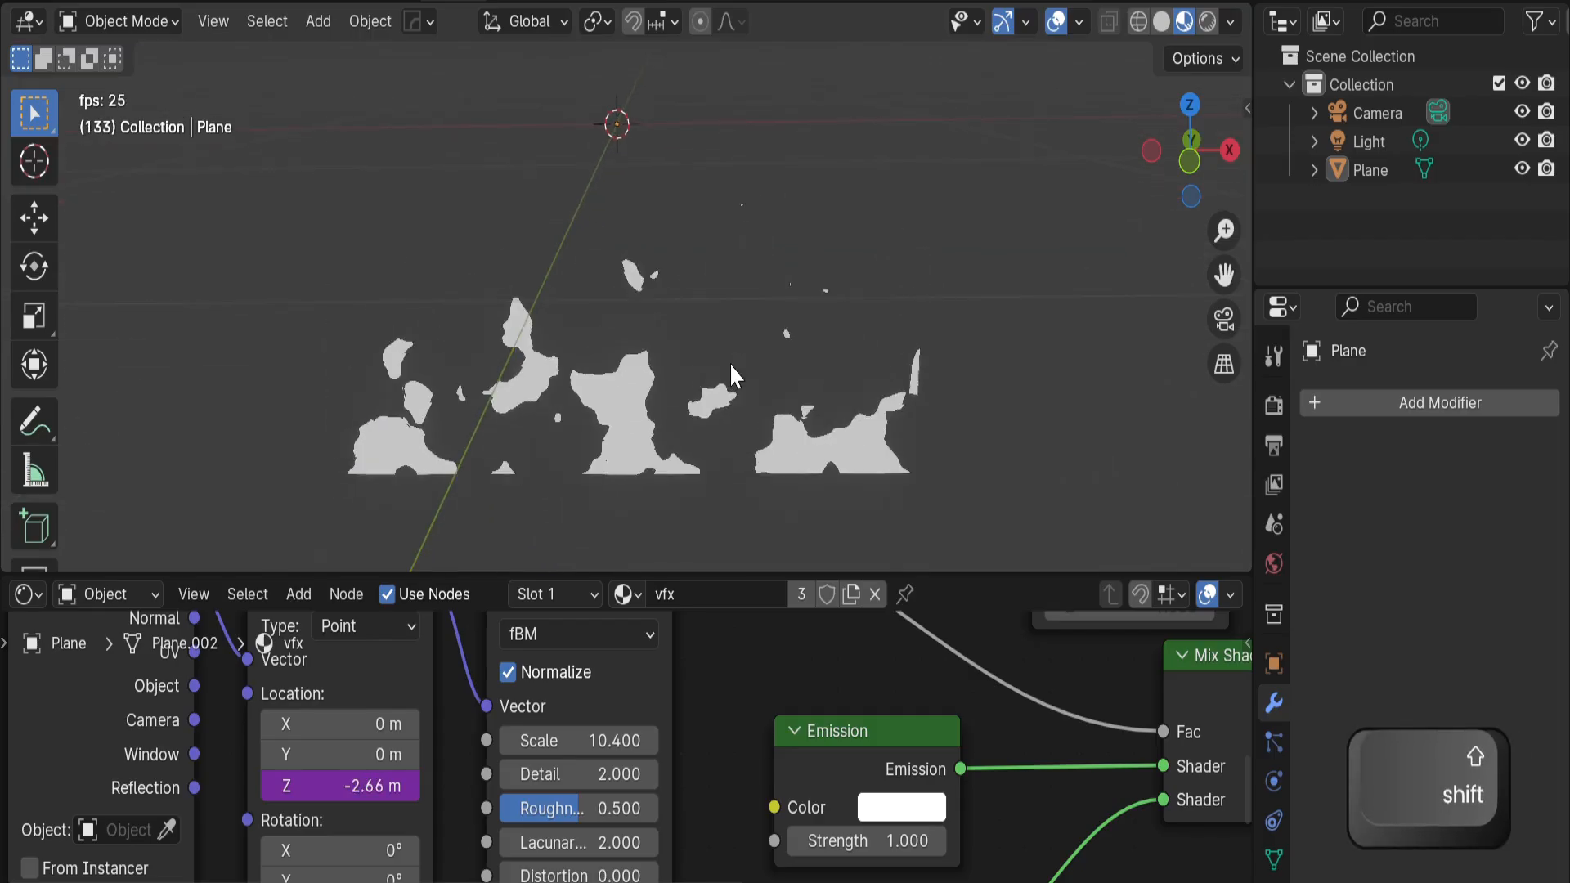
shift+middle_drag(688, 302, 680, 365)
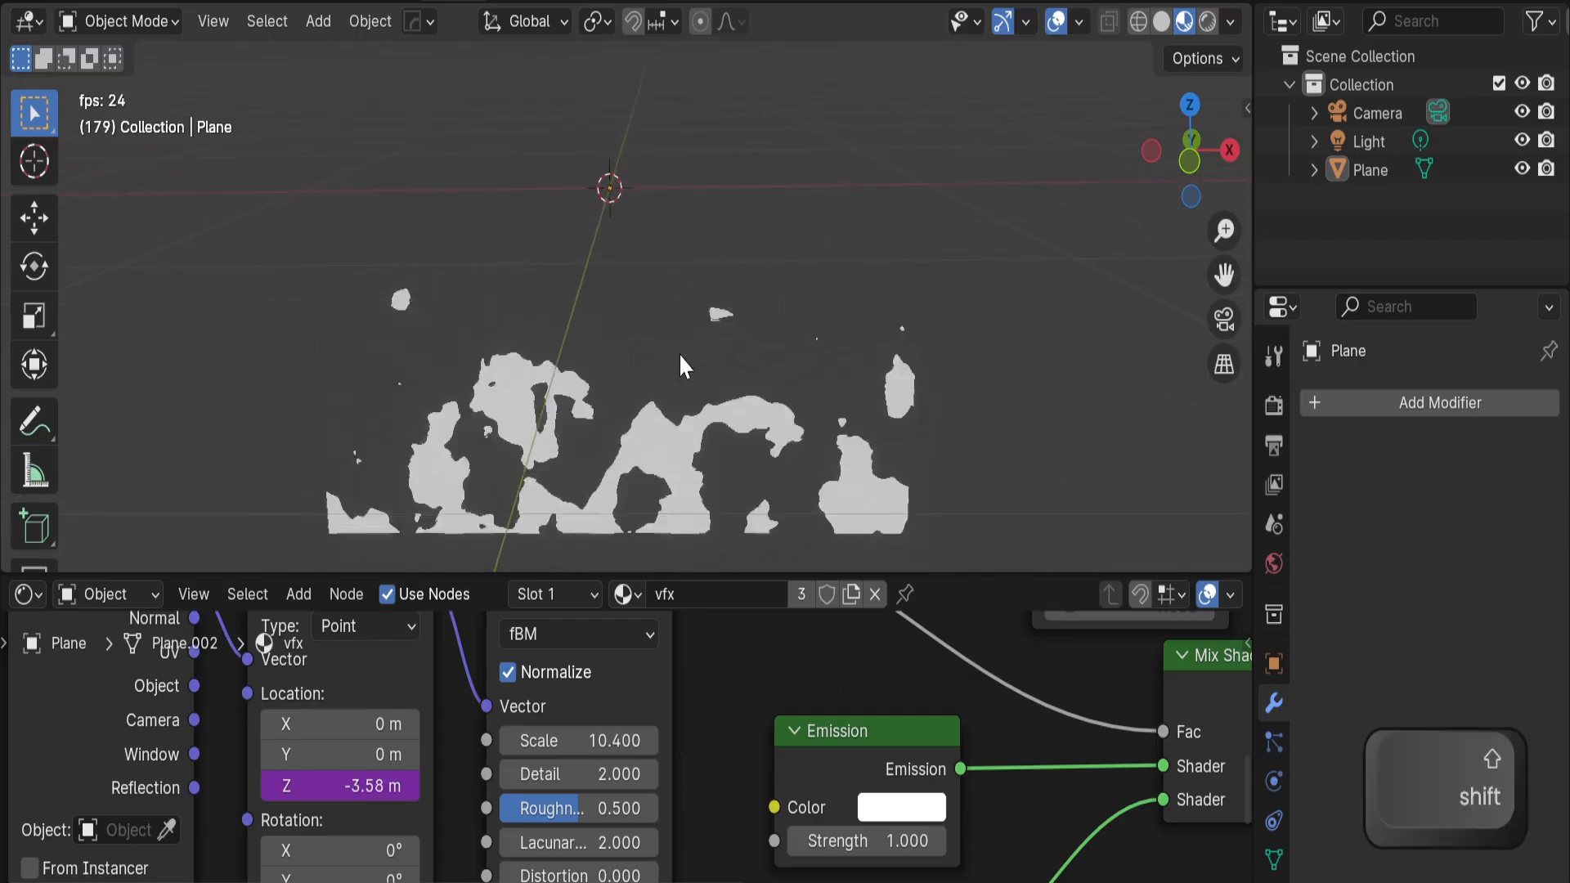
scroll(688, 327, down, 1)
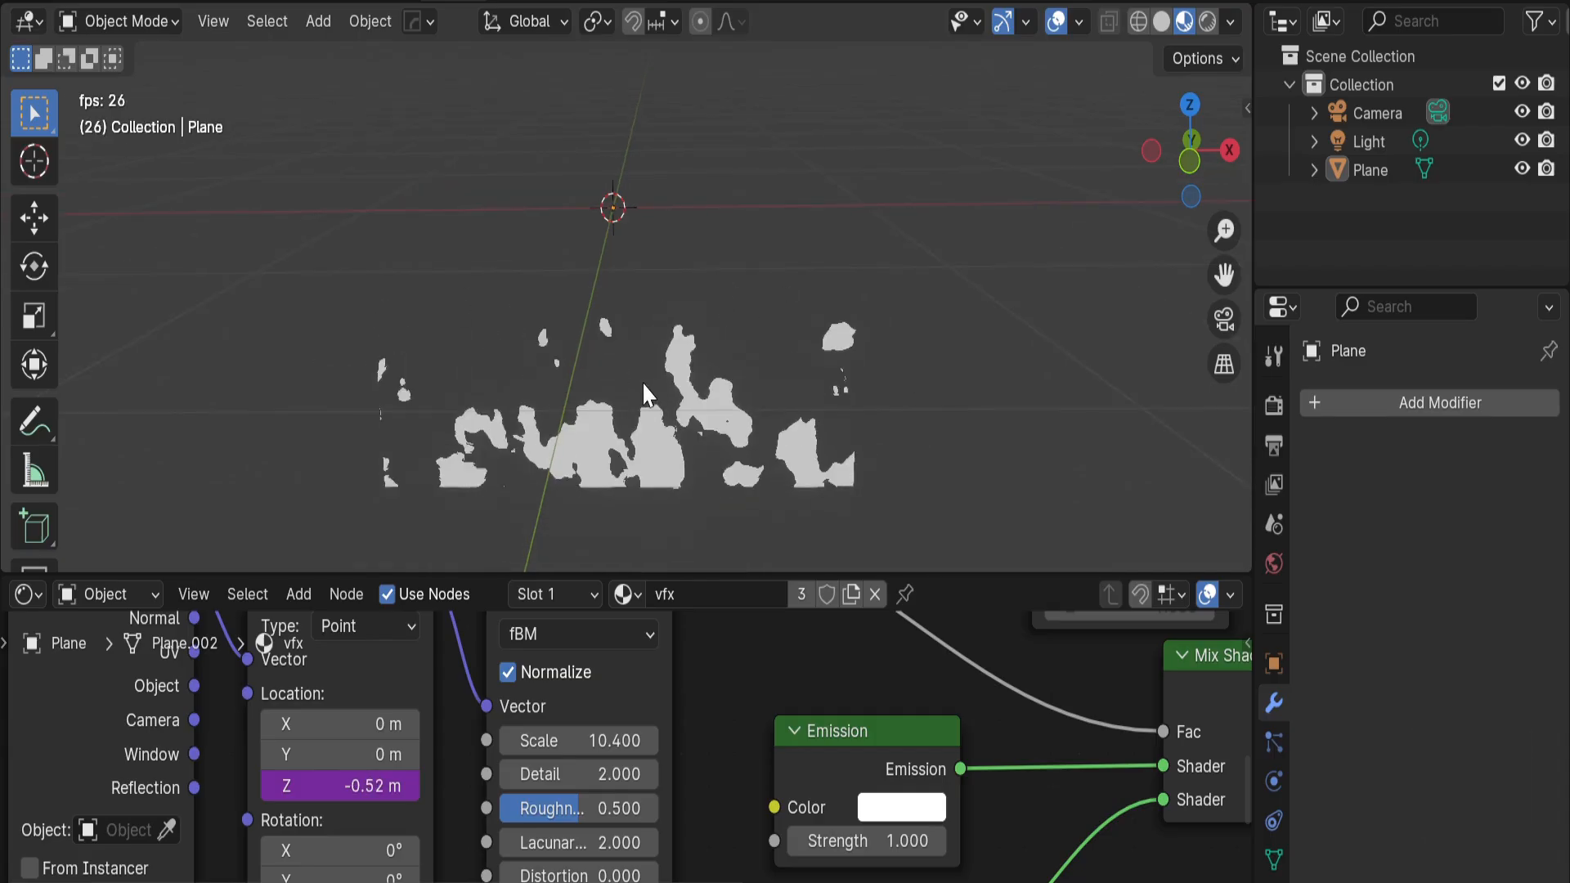
Add a Color Ramp node driving the Emission node's color and set the Emission strength to 4.9
scroll(747, 729, down, 3)
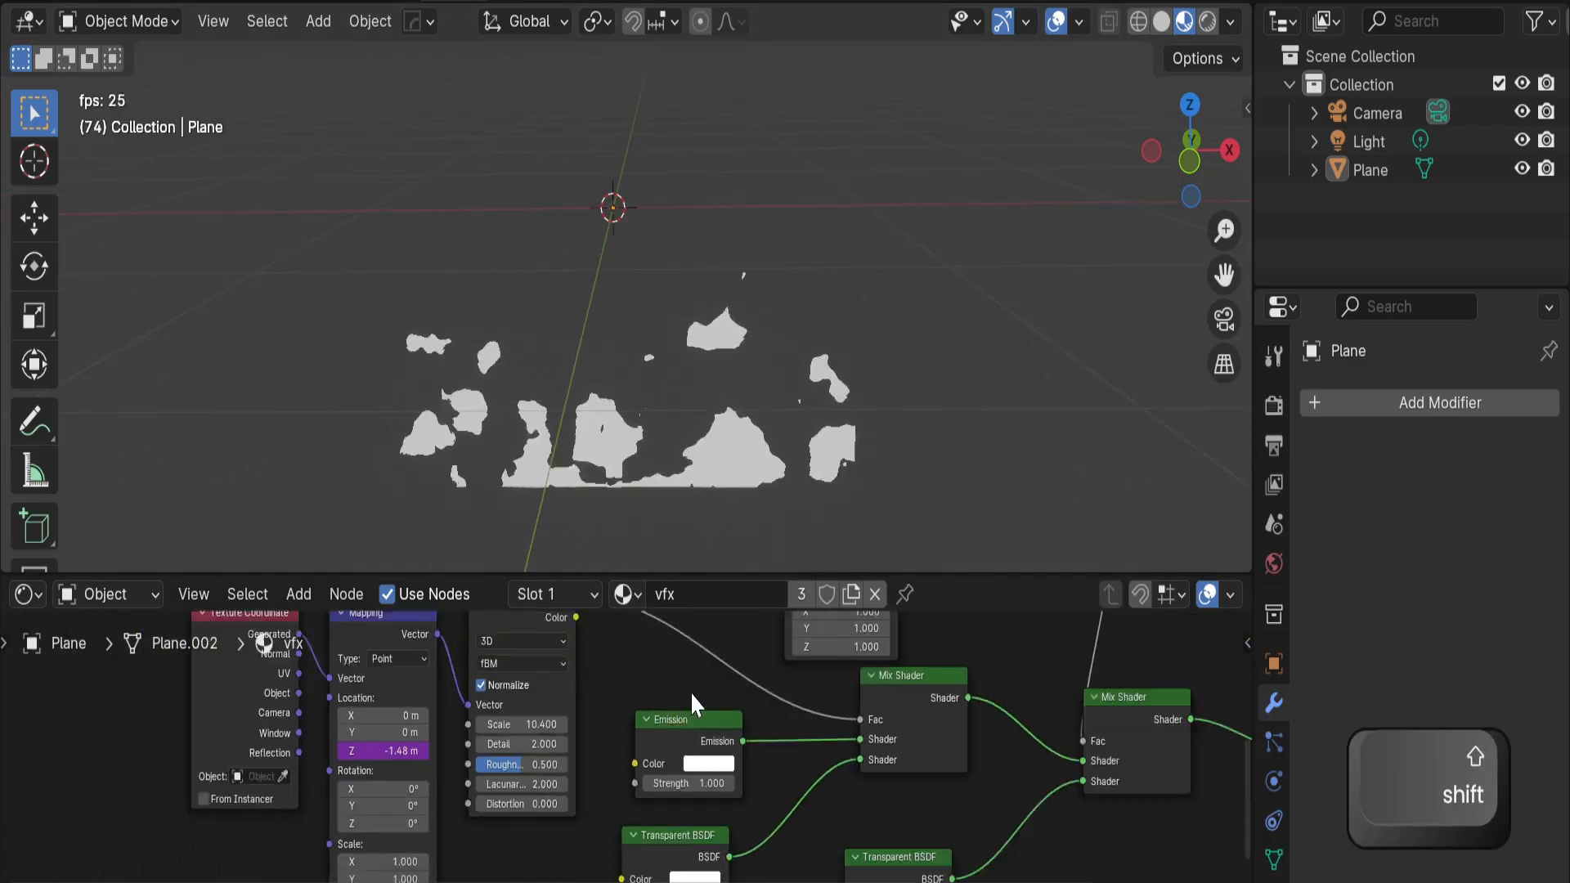
scroll(691, 705, down, 3)
drag(450, 842, 487, 580)
middle_drag(767, 696, 736, 634)
key(shift+a)
text(colo)
click(683, 643)
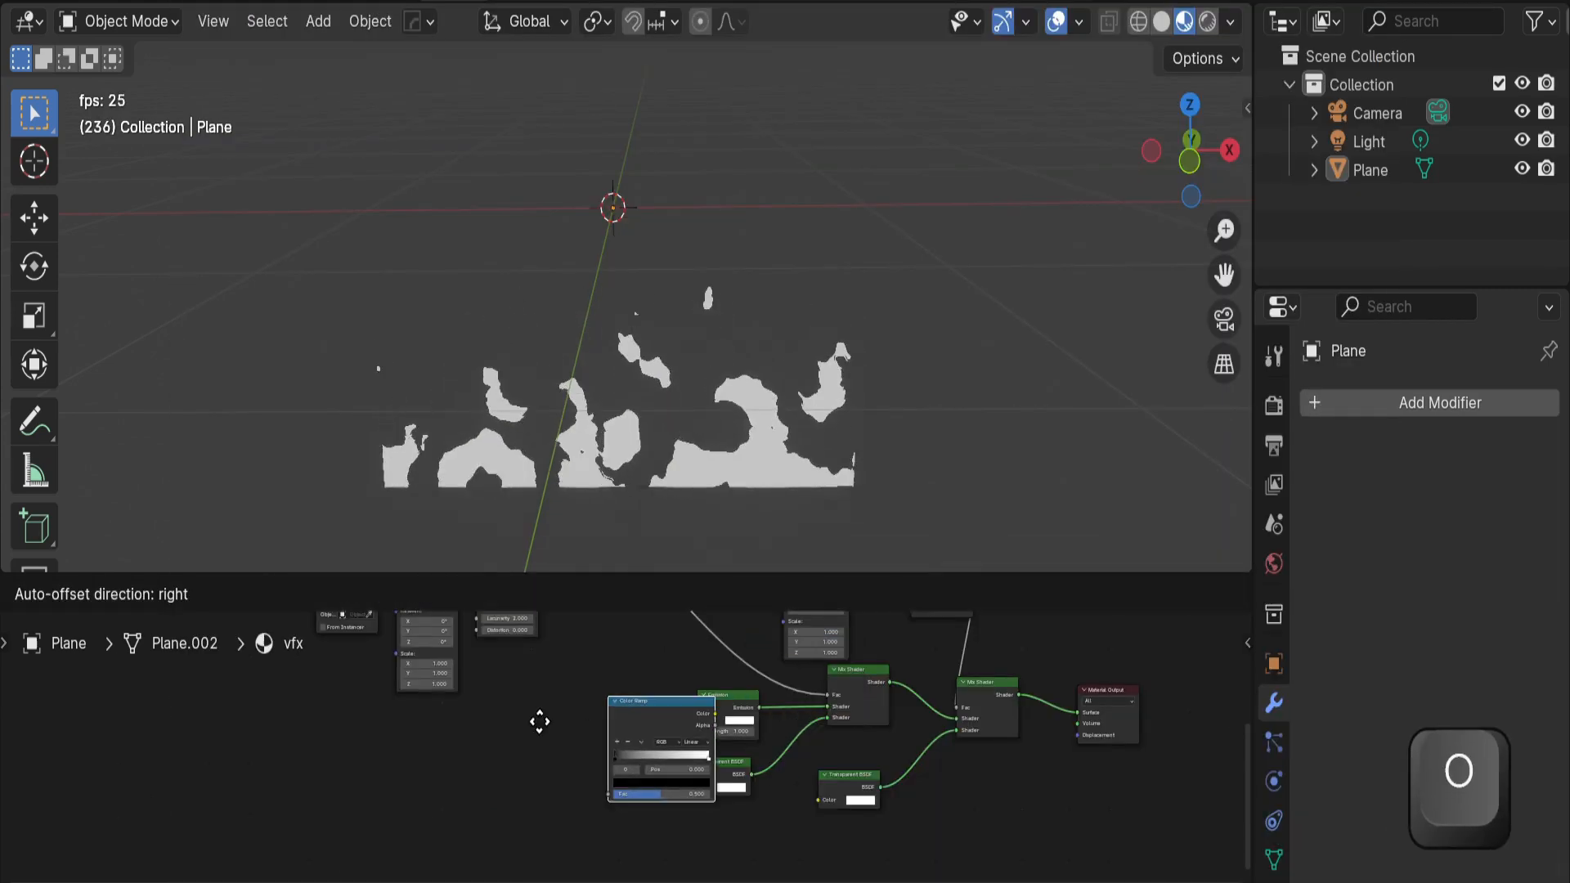
click(491, 709)
scroll(591, 702, up, 3)
drag(526, 720, 720, 712)
drag(454, 709, 642, 699)
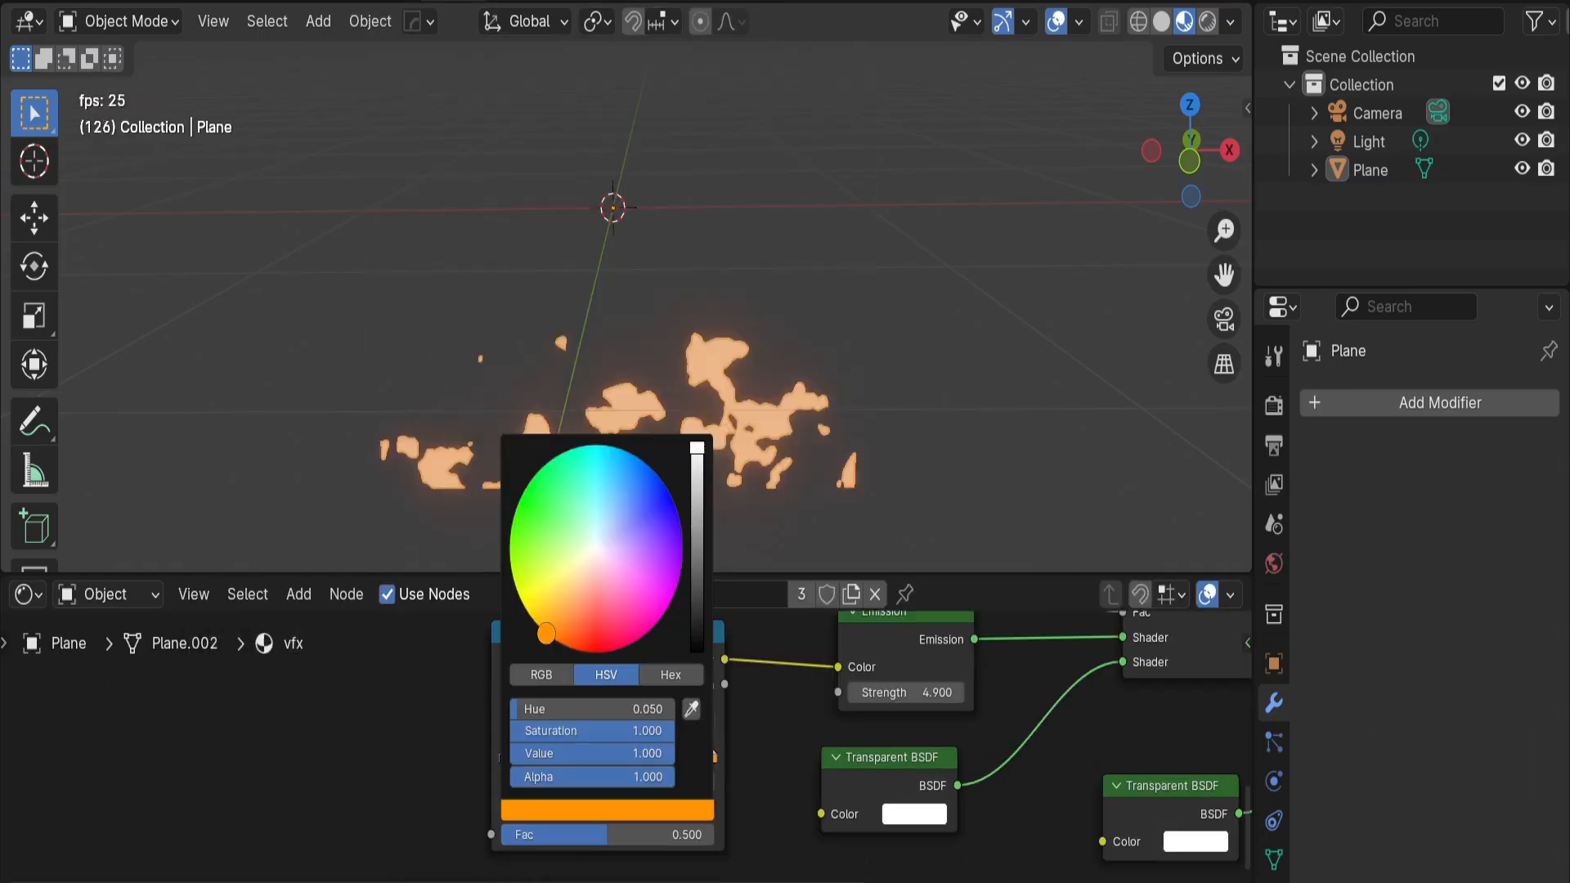
Give the Color Ramp a pinkish-red stop at 0.299, an orange stop near the middle and an added red stop near the end
mouse_move(547, 635)
mouse_down()
mouse_move(536, 625)
mouse_move(577, 649)
mouse_move(537, 626)
mouse_up()
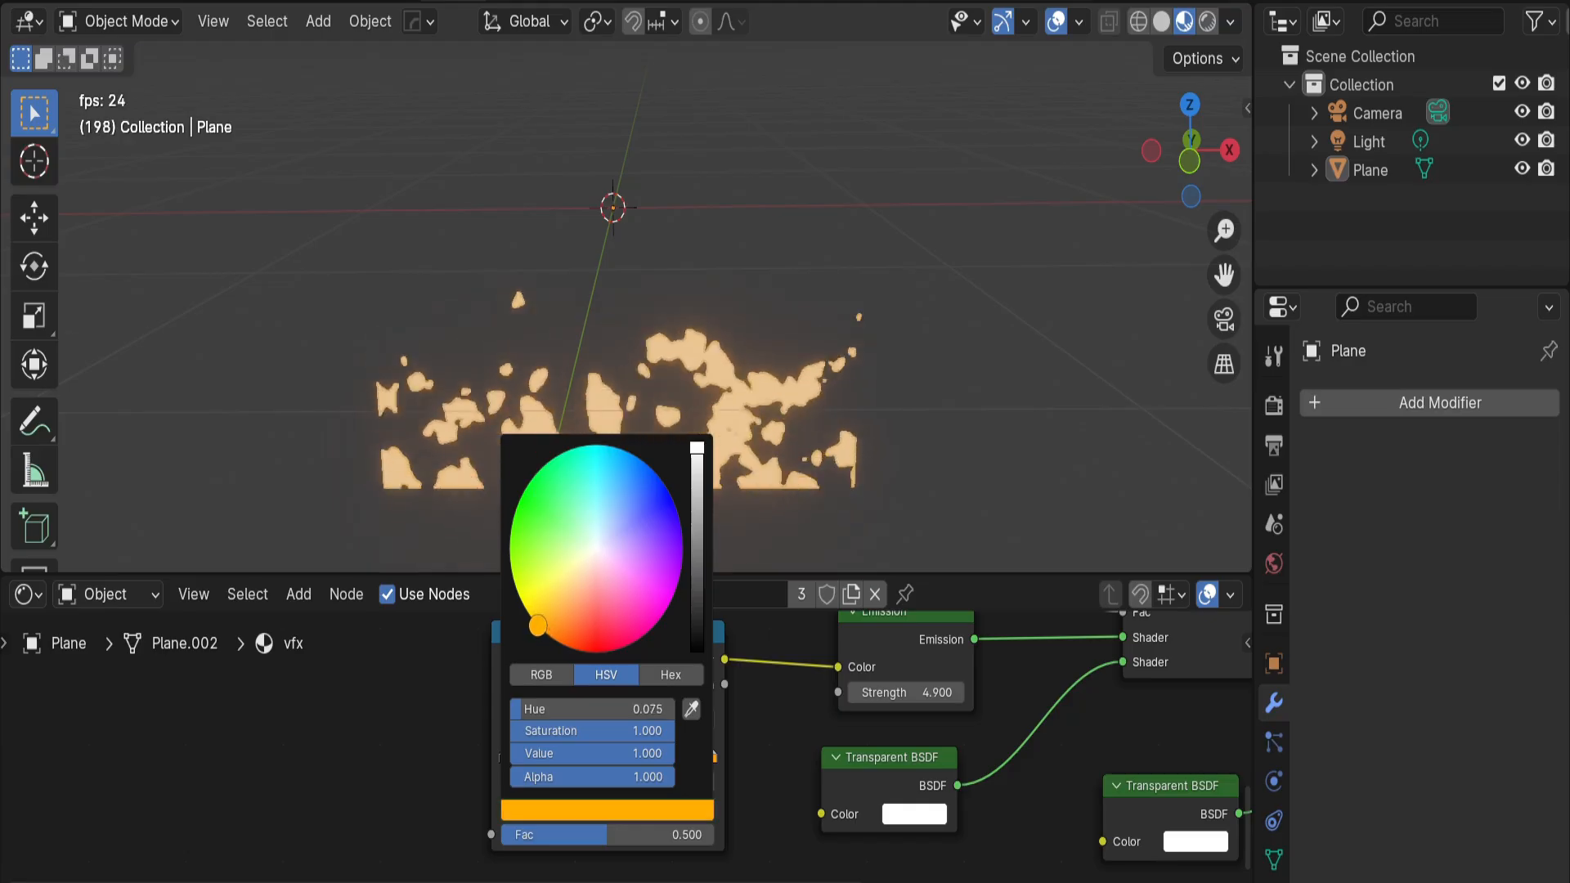
ctrl+click(650, 752)
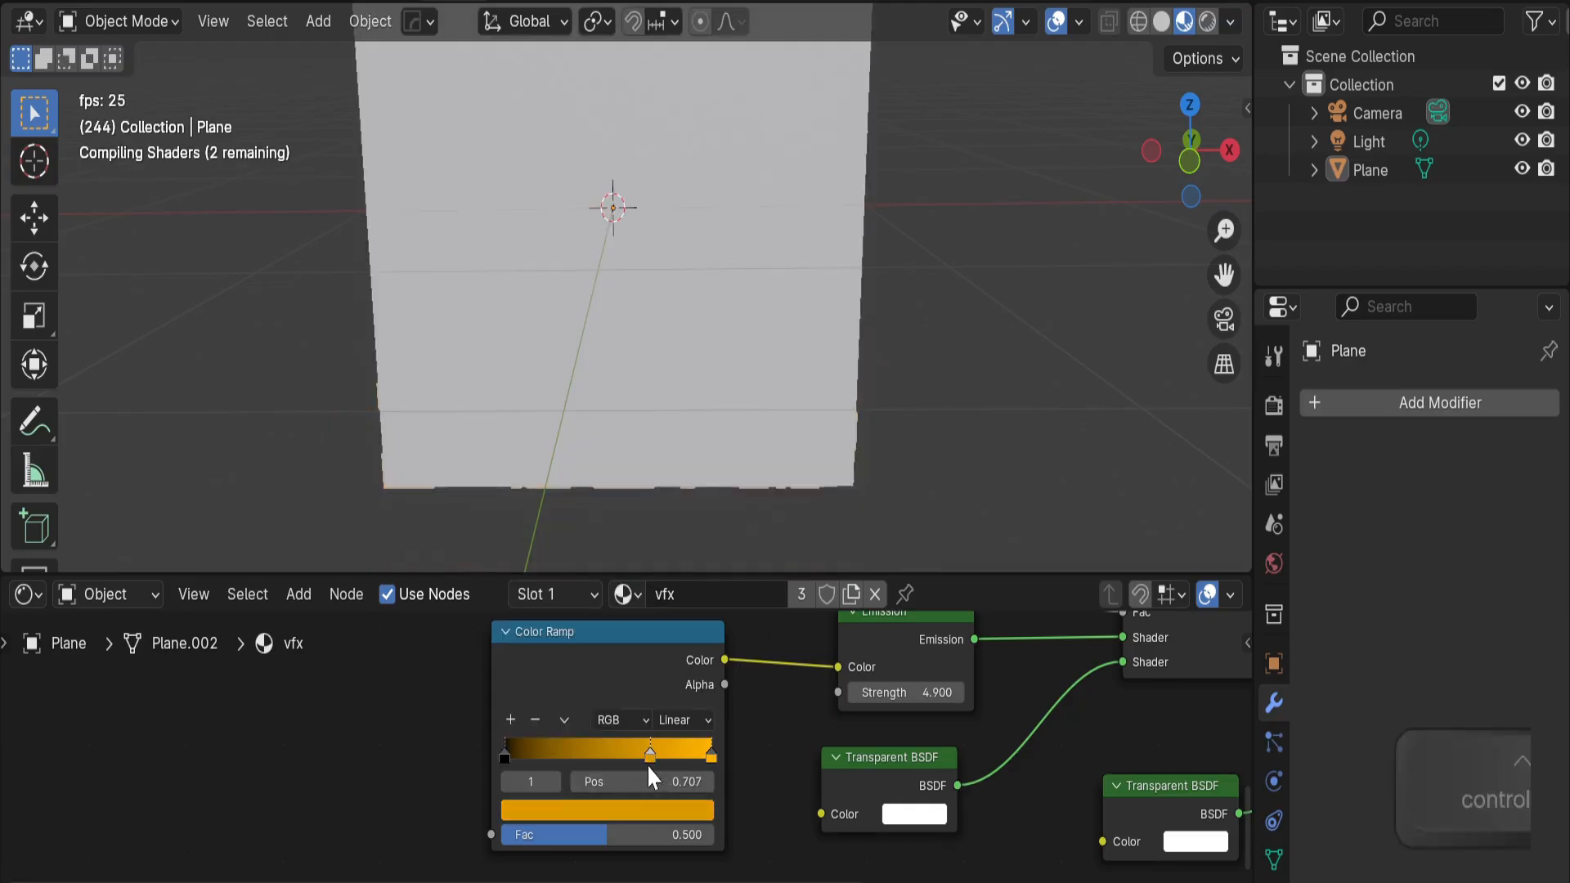
click(616, 812)
drag(537, 626, 577, 650)
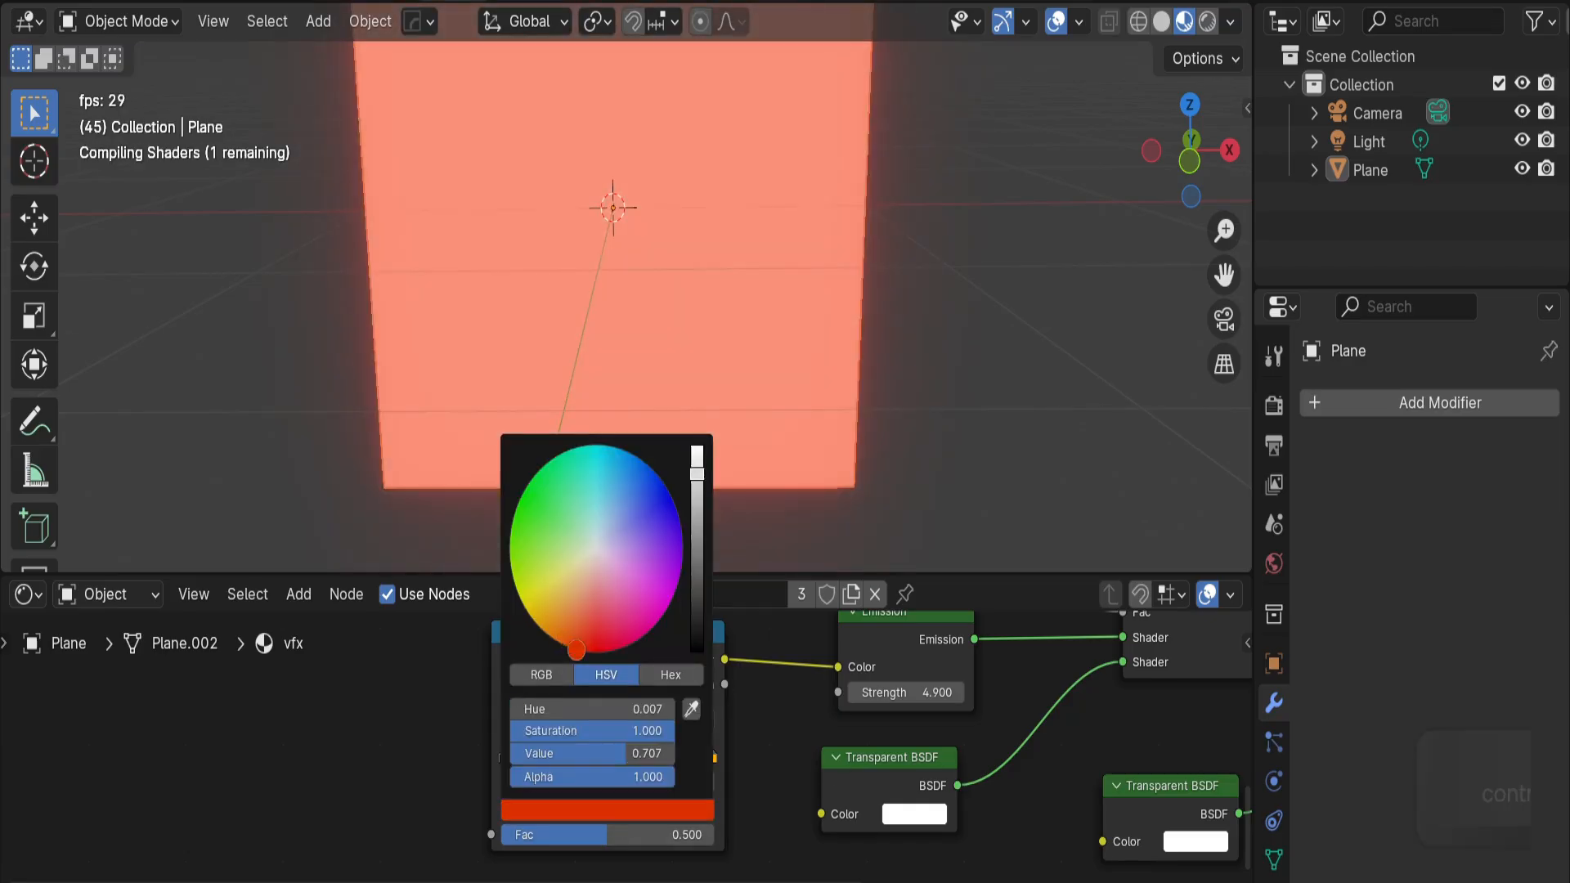
drag(658, 749, 579, 757)
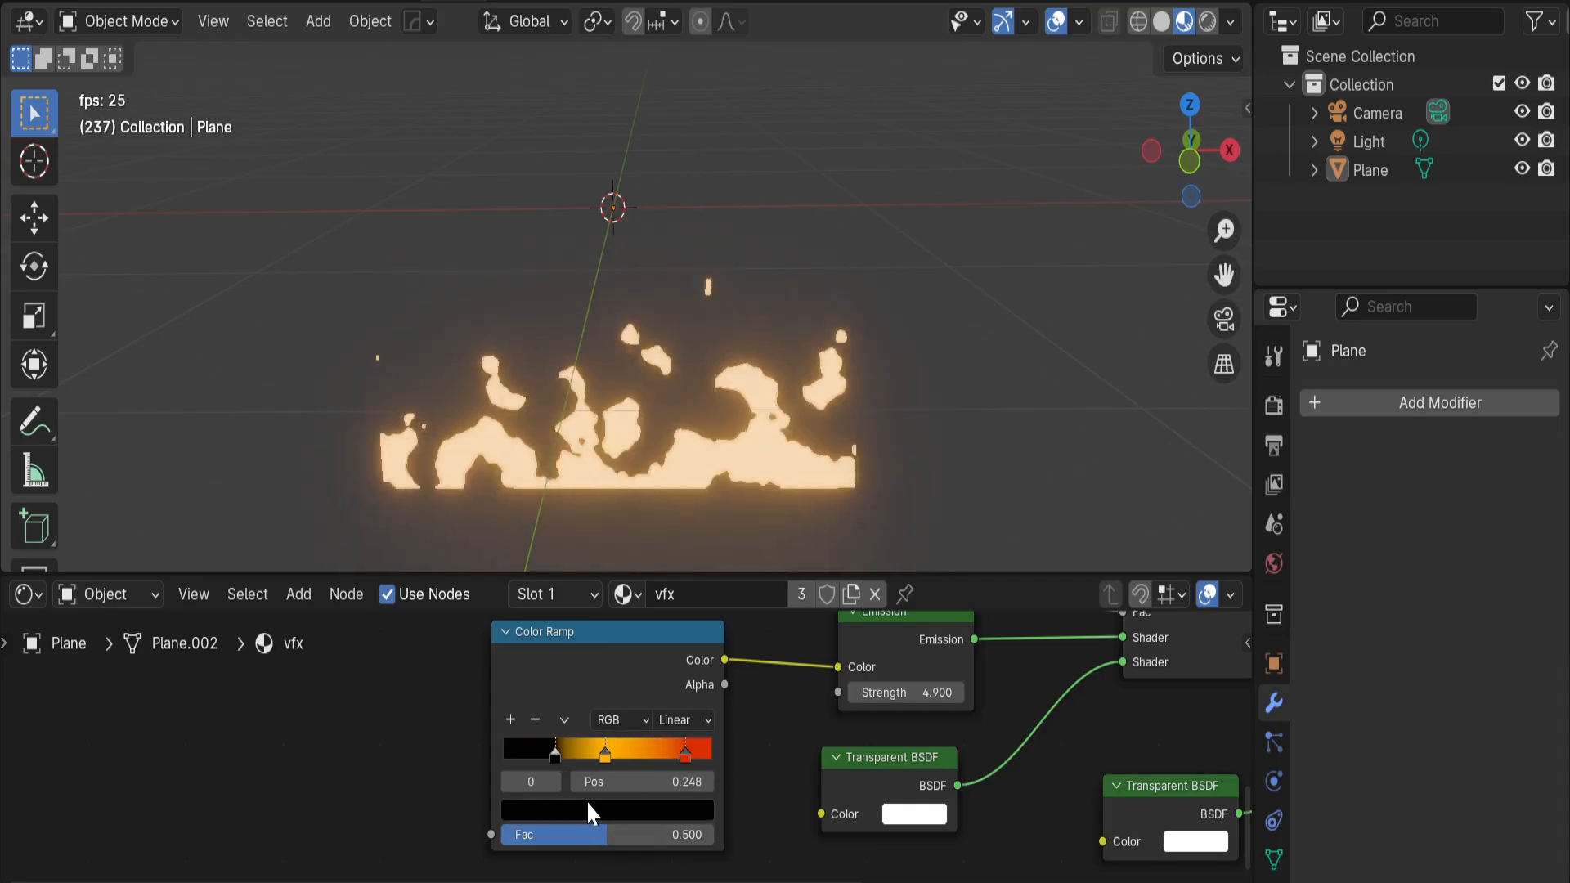
click(587, 809)
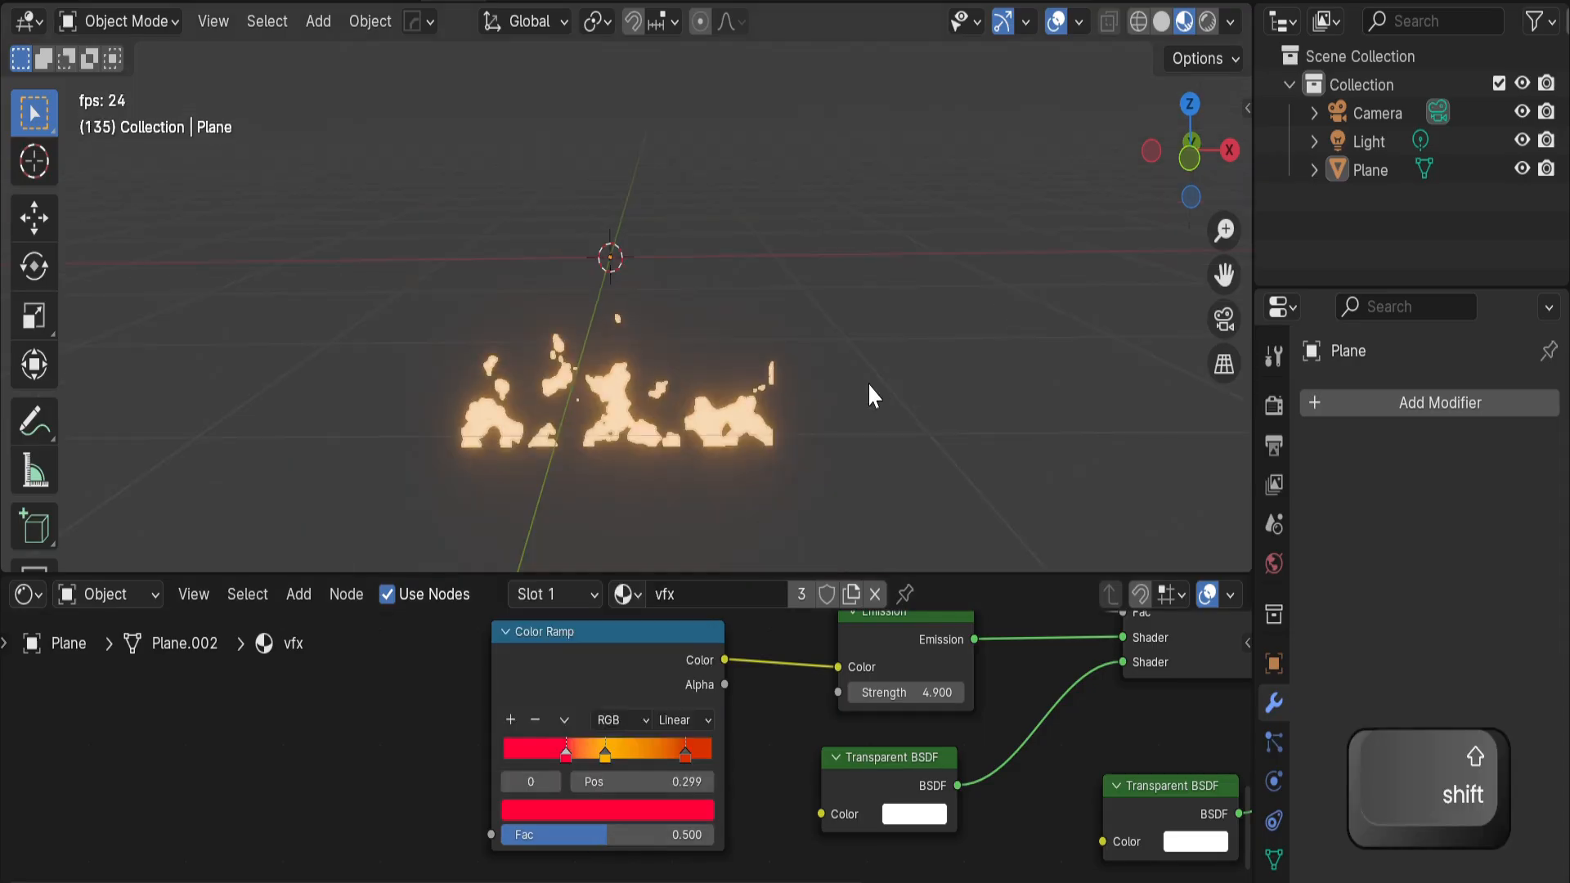
Review the complete vfx node tree alongside the animated fire effect
scroll(698, 669, down, 4)
scroll(699, 669, down, 4)
middle_drag(822, 682, 635, 773)
scroll(635, 774, down, 3)
middle_drag(855, 629, 699, 690)
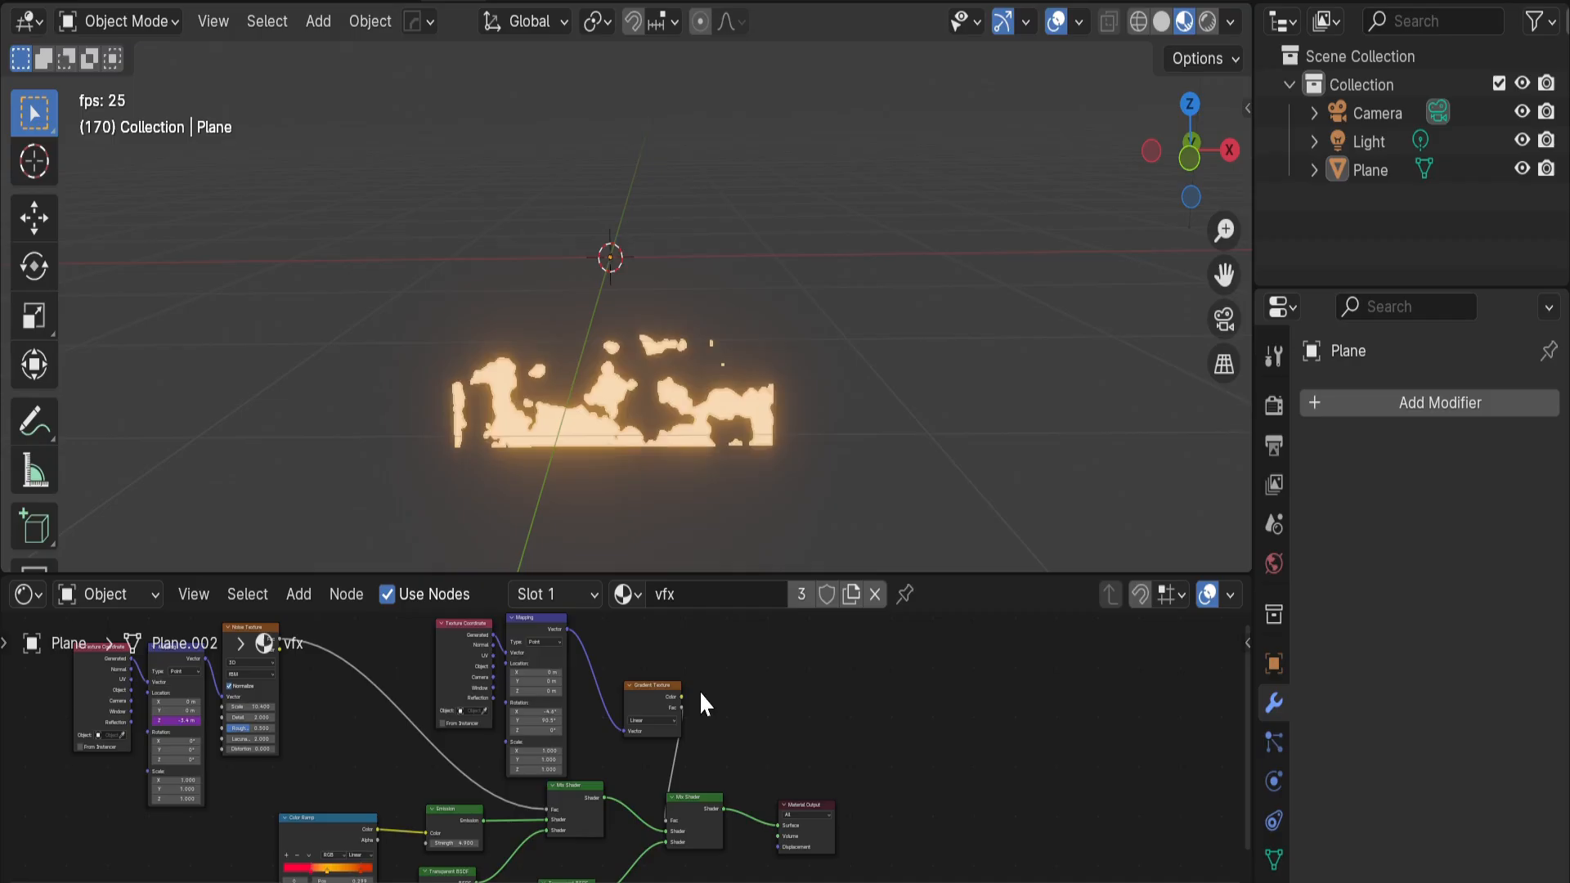
scroll(751, 419, up, 1)
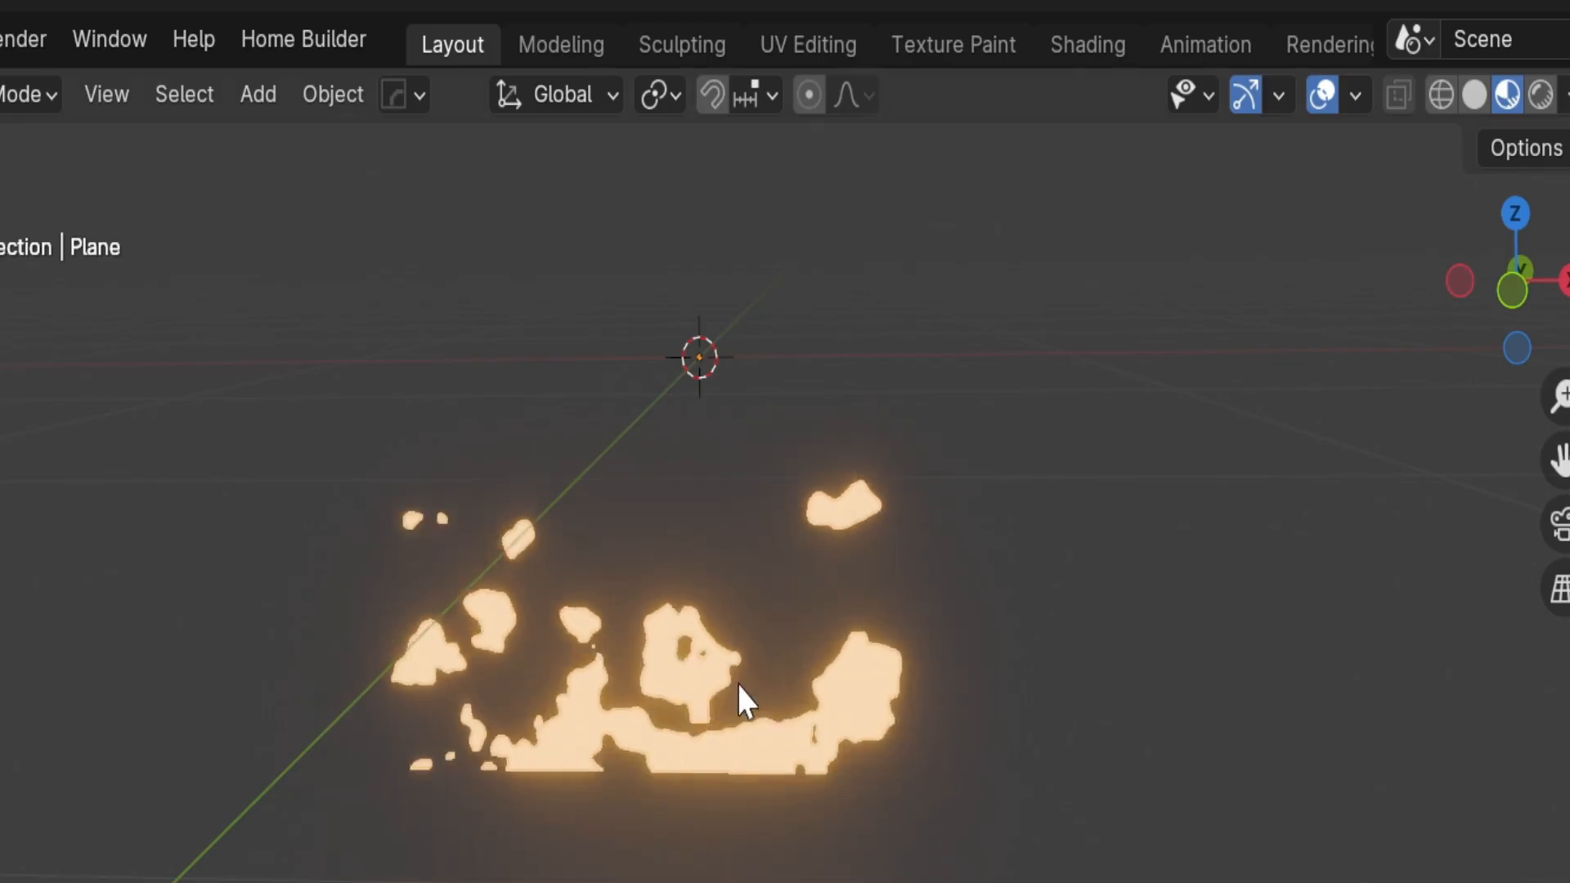
Duplicate the fire plane upward along global Z as a test and delete the copy
click(738, 684)
key(shift+d)
key(z)
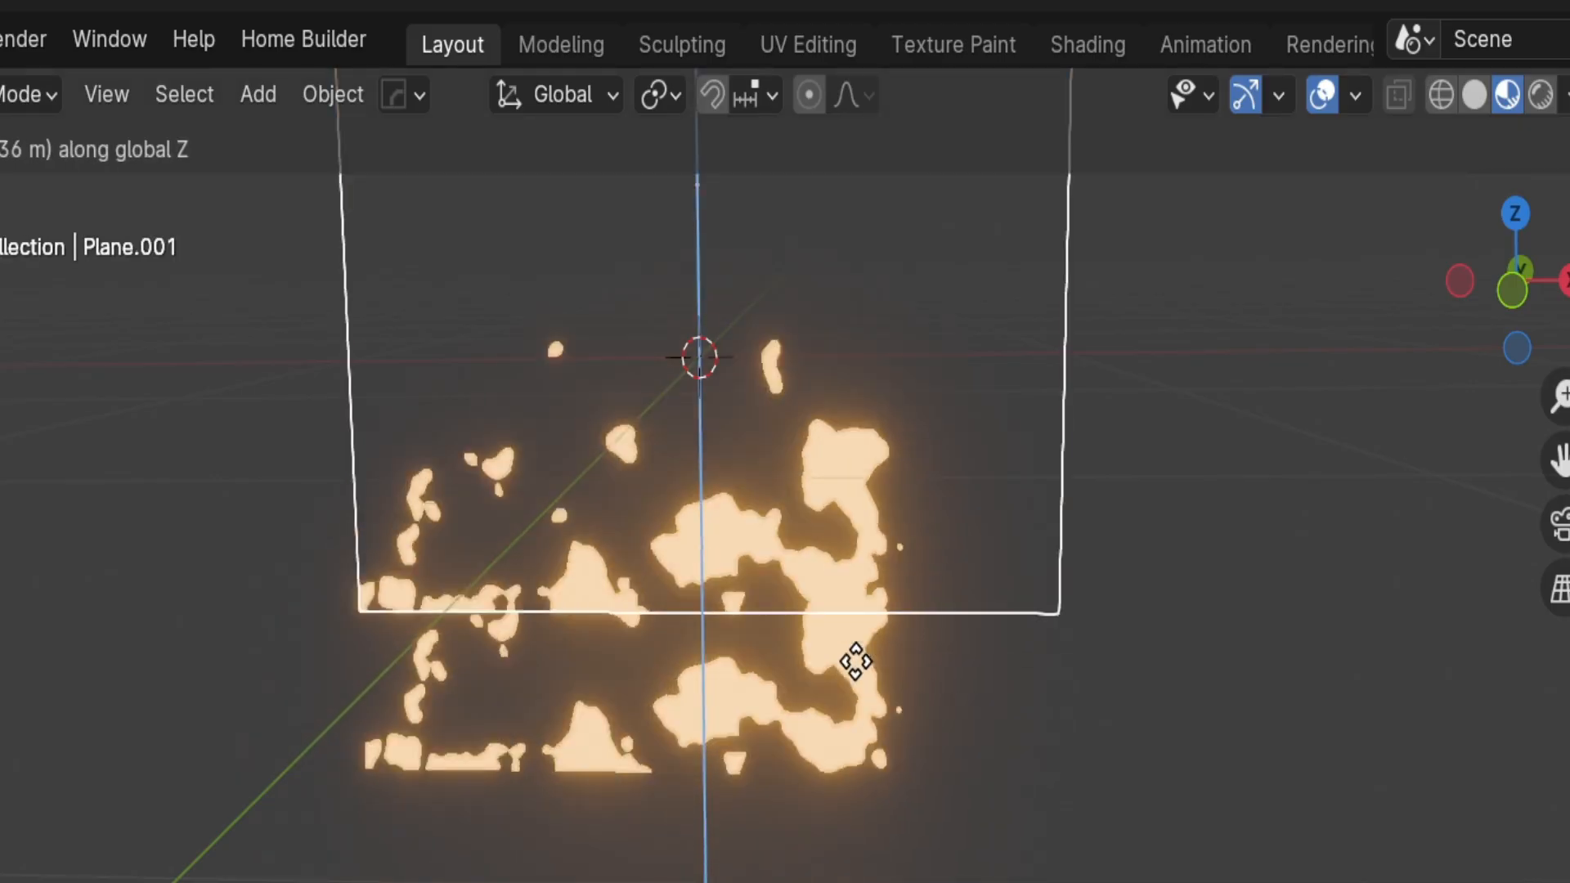
click(855, 683)
key(Delete)
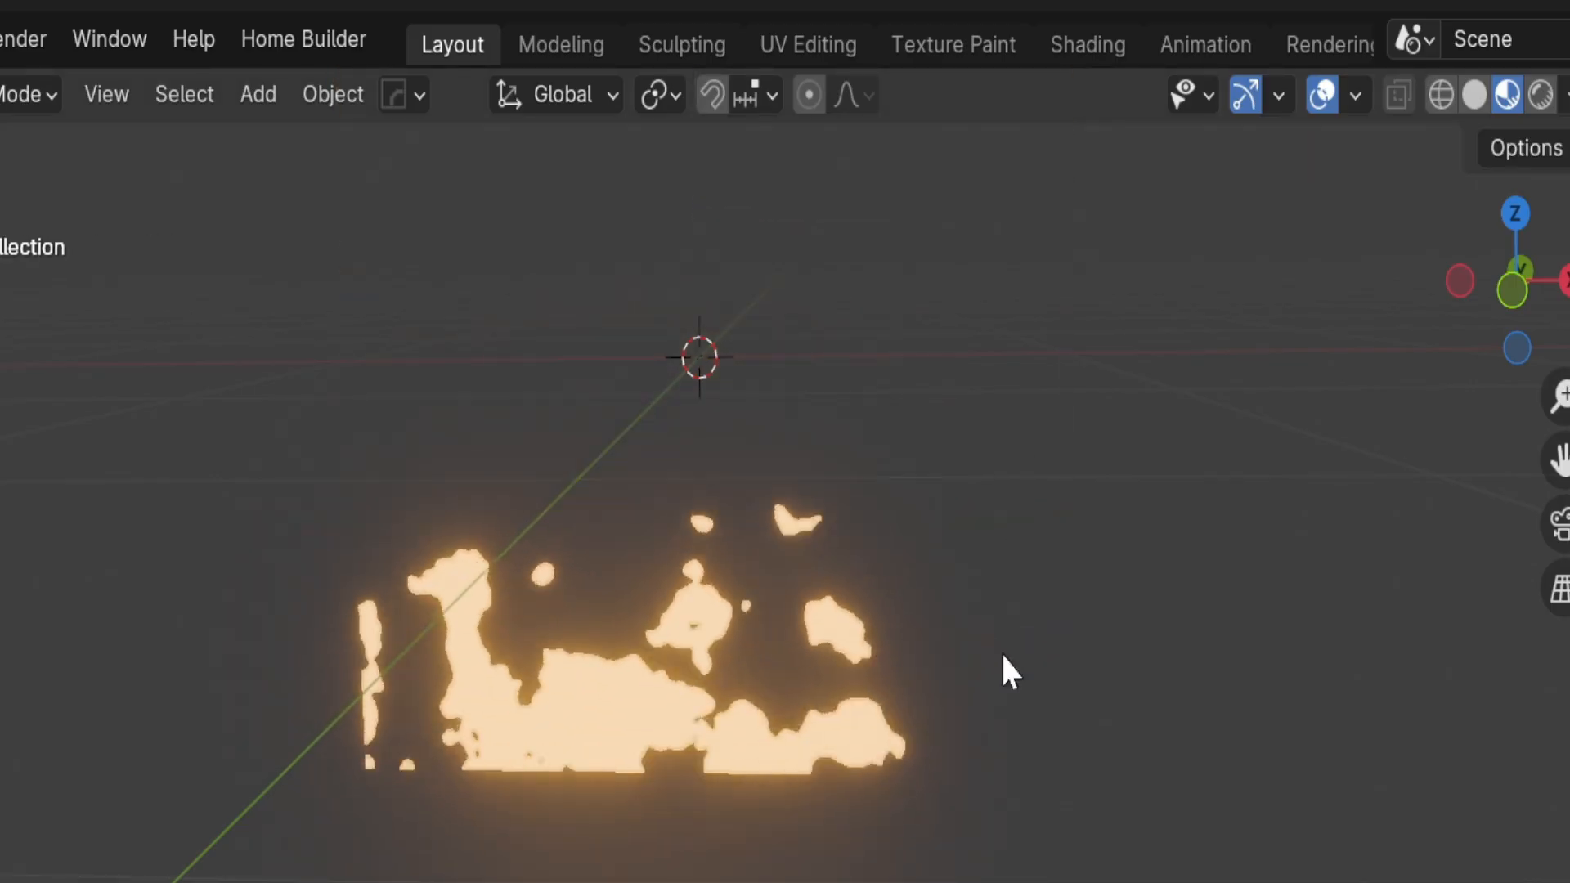
Inspect the fire effect up close and delete the plane from the scene
scroll(988, 646, up, 3)
shift+middle_drag(953, 581, 1122, 585)
scroll(1006, 633, down, 3)
middle_drag(1006, 634, 883, 564)
scroll(940, 690, up, 3)
click(882, 568)
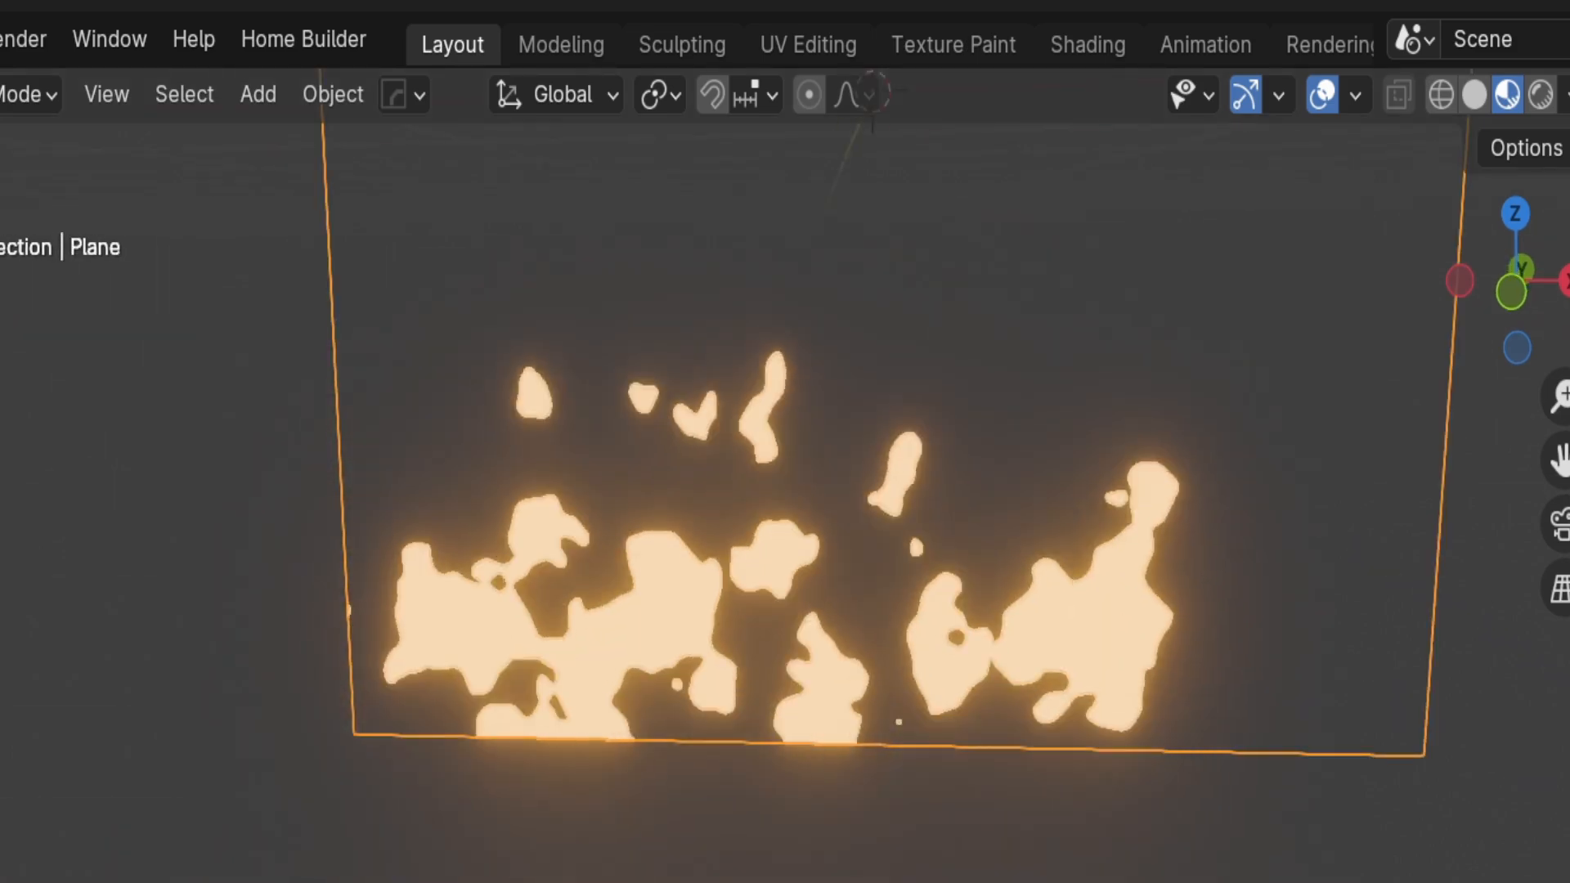
key(Delete)
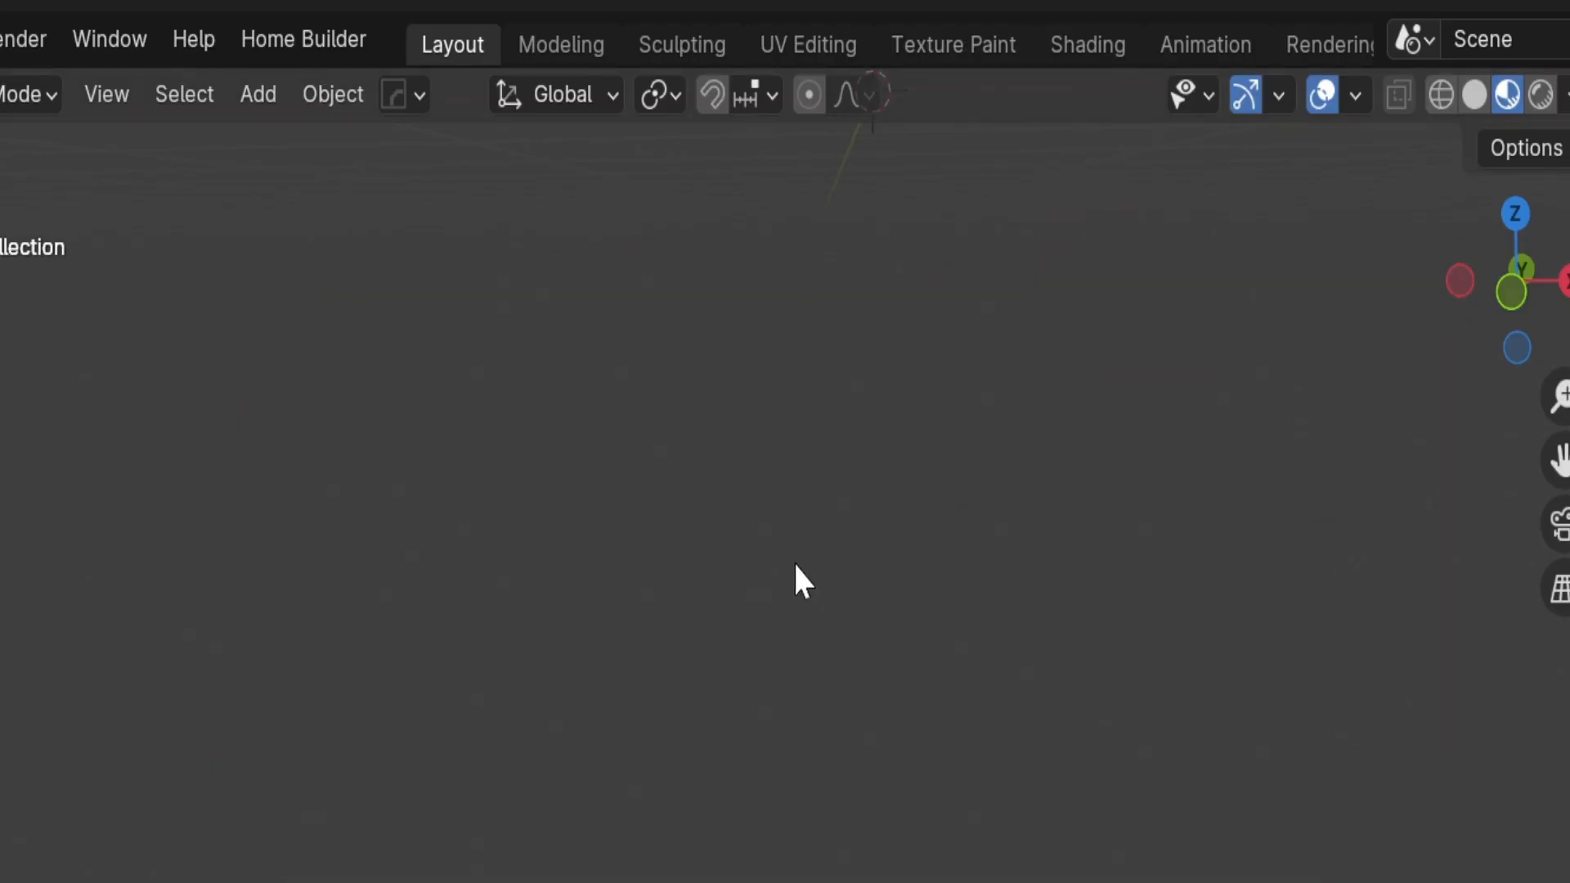